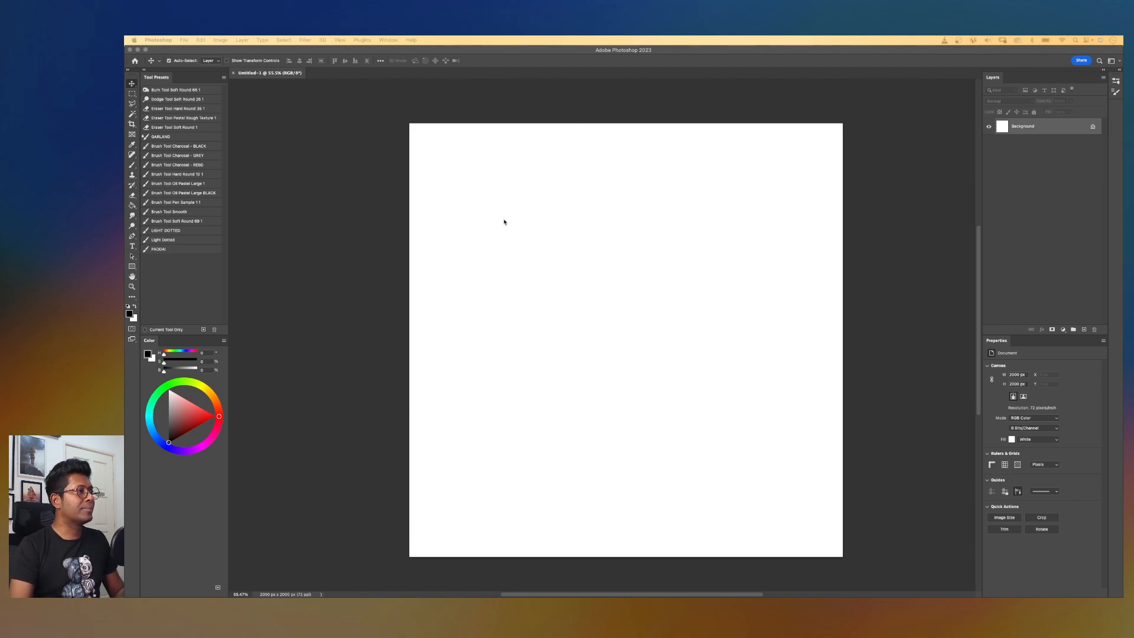
left_click(588, 243)
left_click_drag(591, 246, 581, 251)
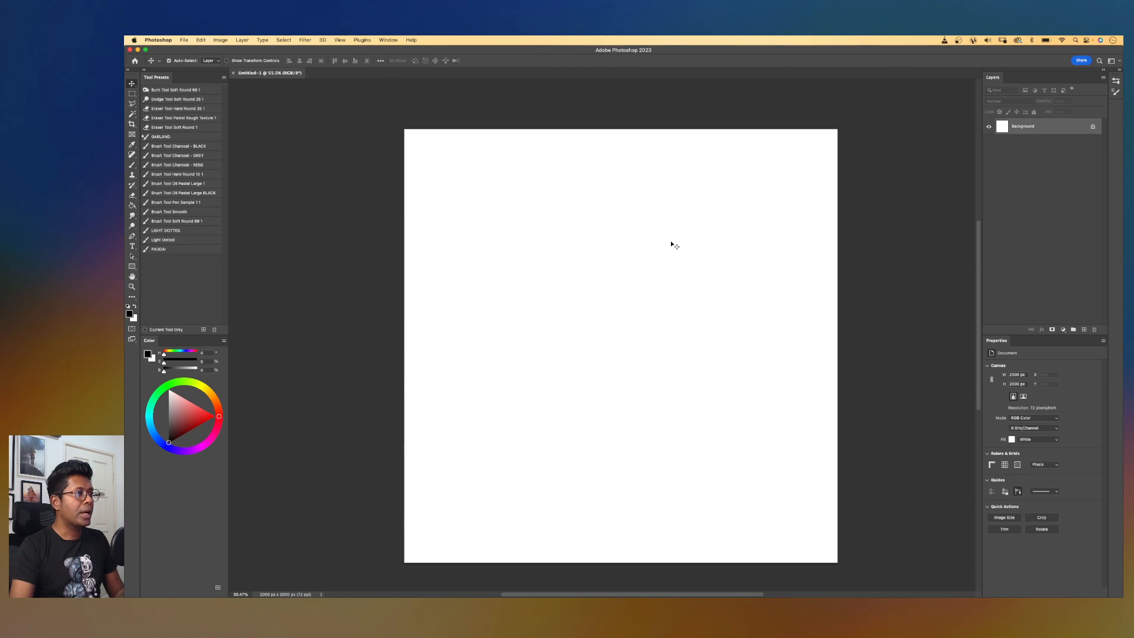
left_click_drag(658, 256, 660, 255)
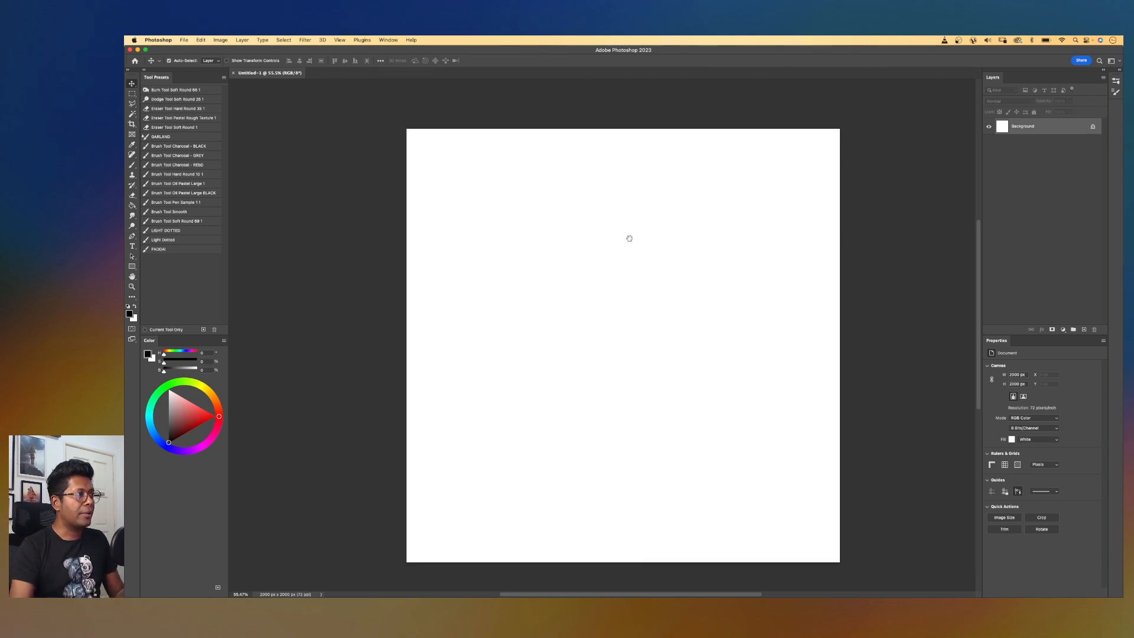
scroll(638, 236, "down", 1)
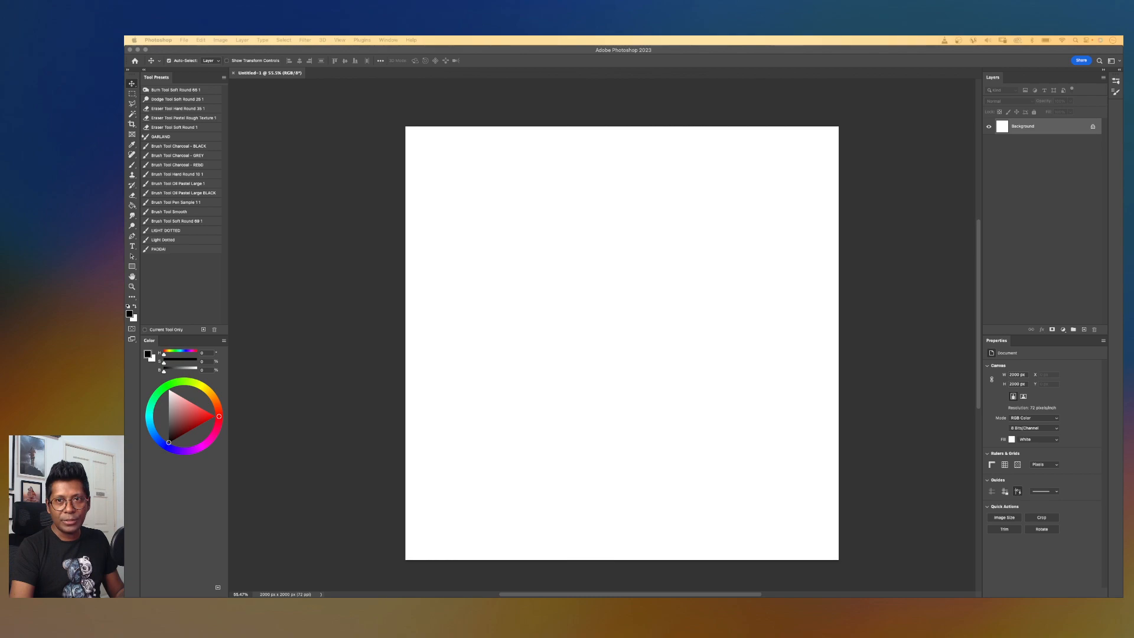
- Place the bull image on the blank canvas and enlarge it to about 205% in the lower half
left_click_drag(810, 296, 625, 347)
key("Return")
key("ctrl+t")
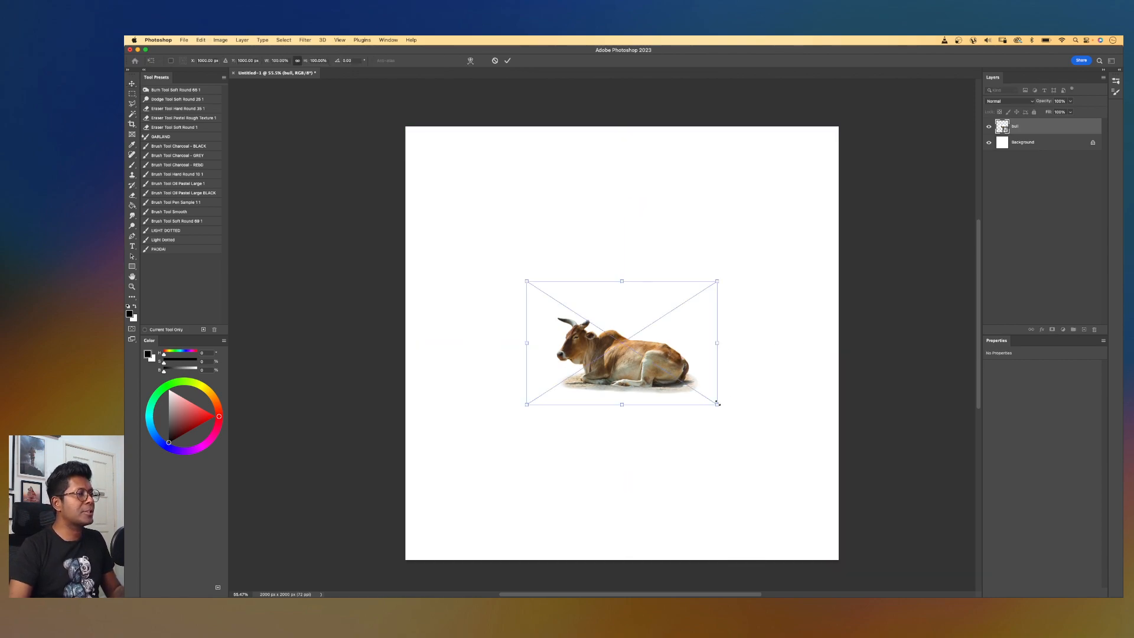
left_click_drag(716, 403, 832, 417)
left_click_drag(720, 384, 721, 461)
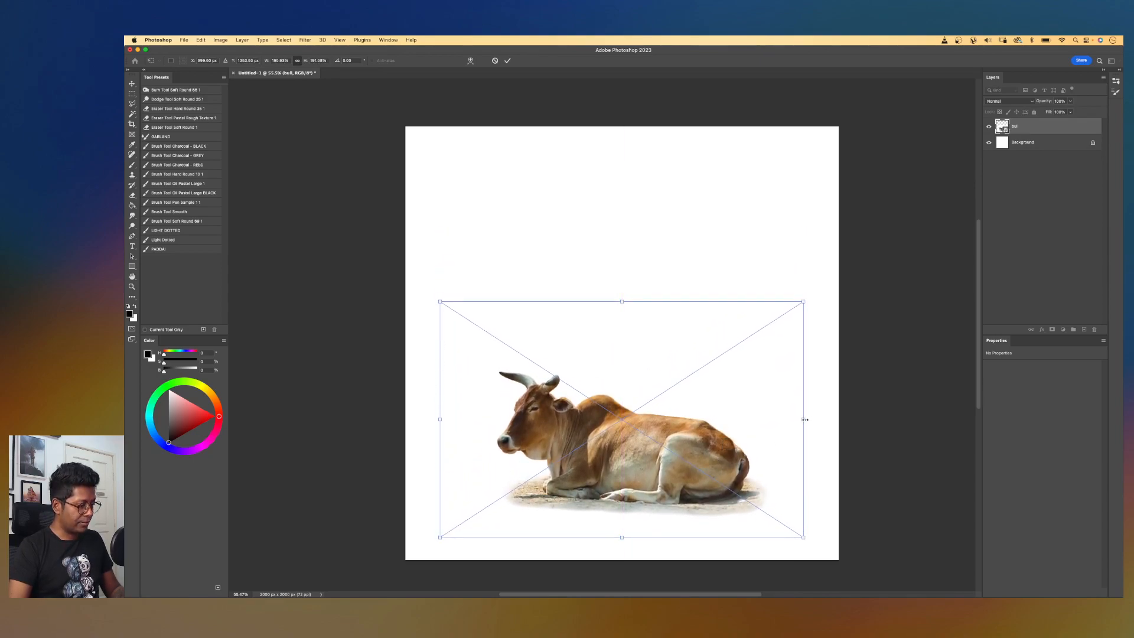
left_click_drag(804, 419, 748, 429)
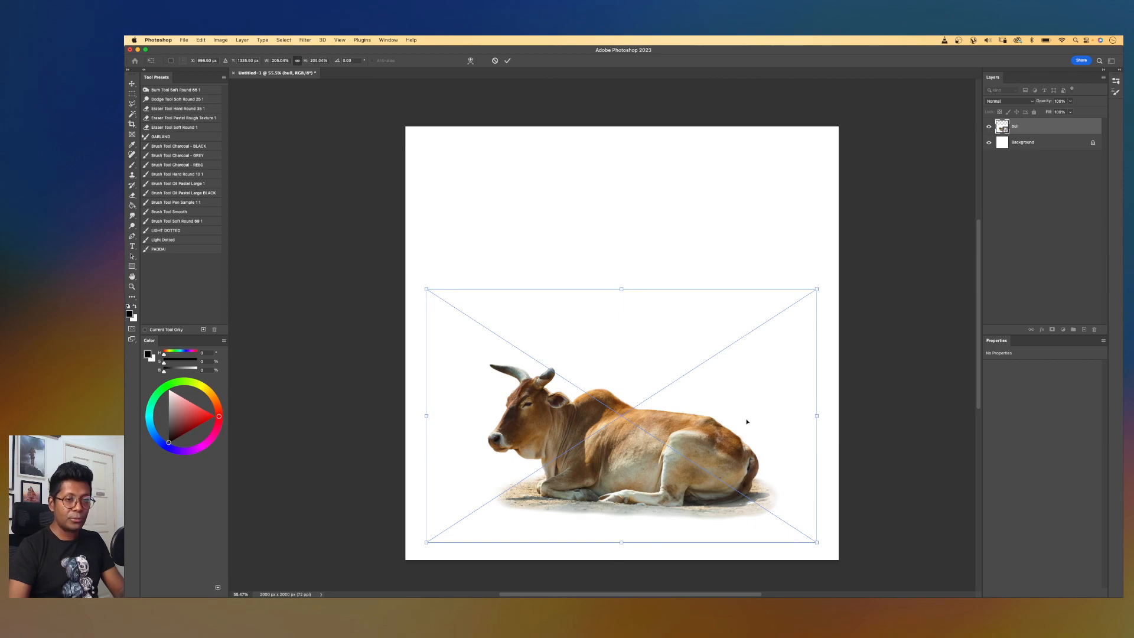
key("Return")
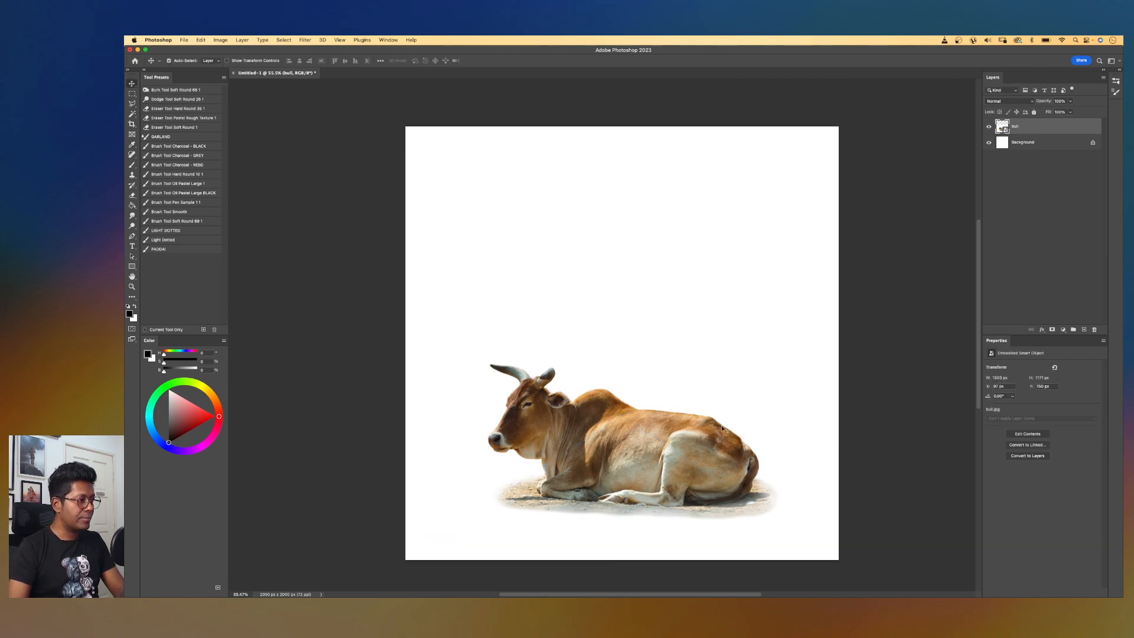
- Move the bull image slightly up and to the left, to about X 71 px, Y 722 px
left_click_drag(635, 460, 624, 463)
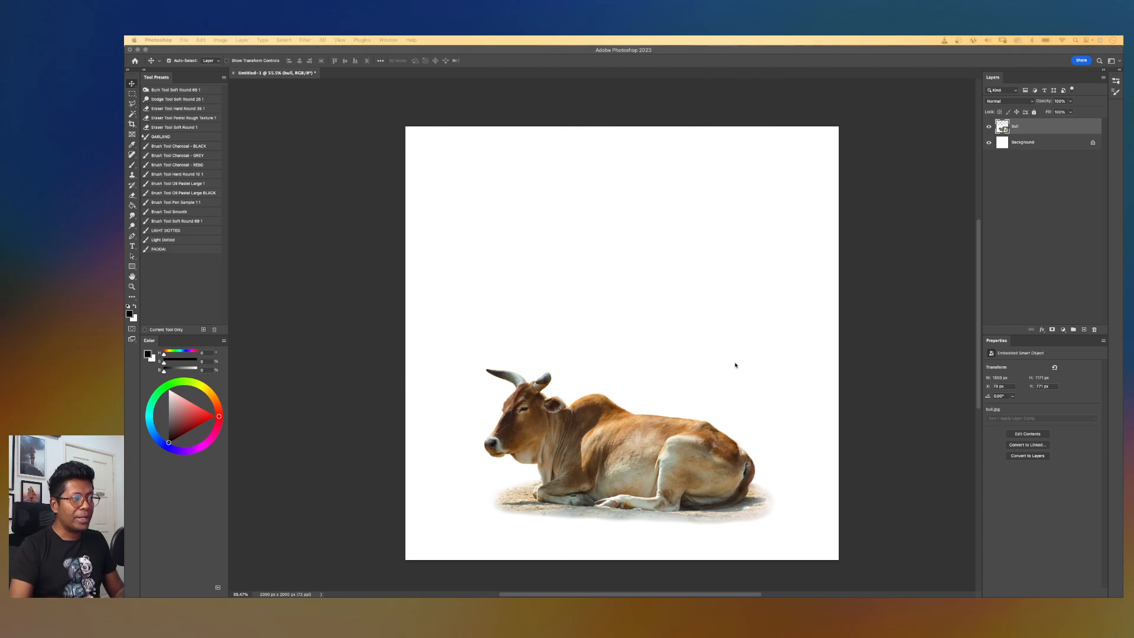
left_click(731, 336)
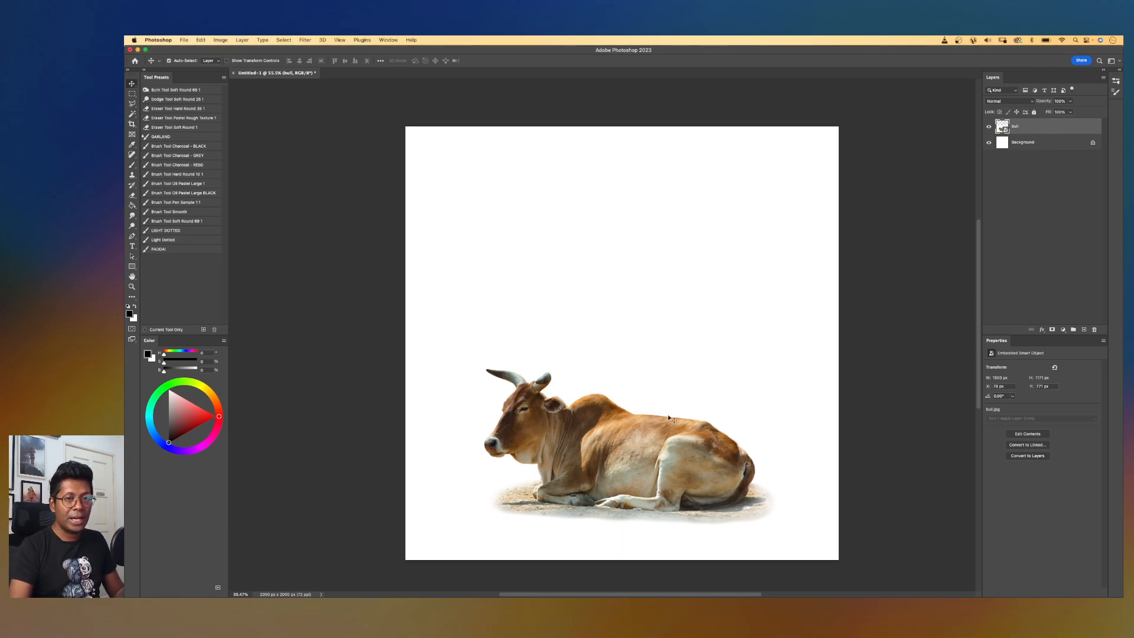
mouse_move(618, 450)
left_mouse_down()
mouse_move(627, 437)
mouse_move(616, 434)
left_mouse_up()
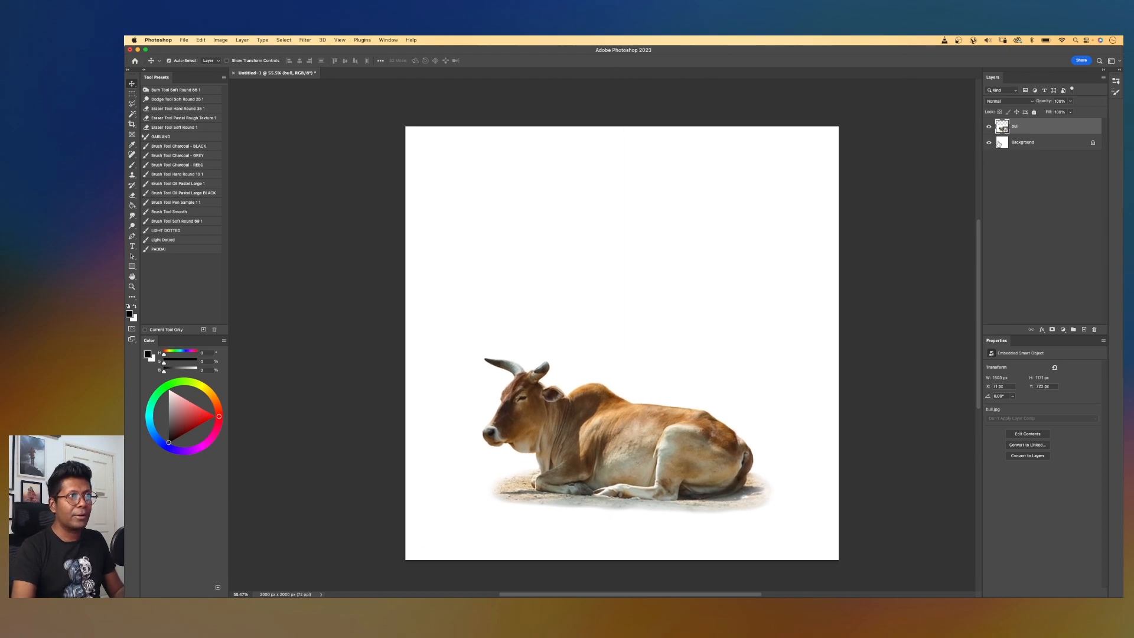
- Hide the white Background layer and select the bull with Select Subject
left_click(989, 143)
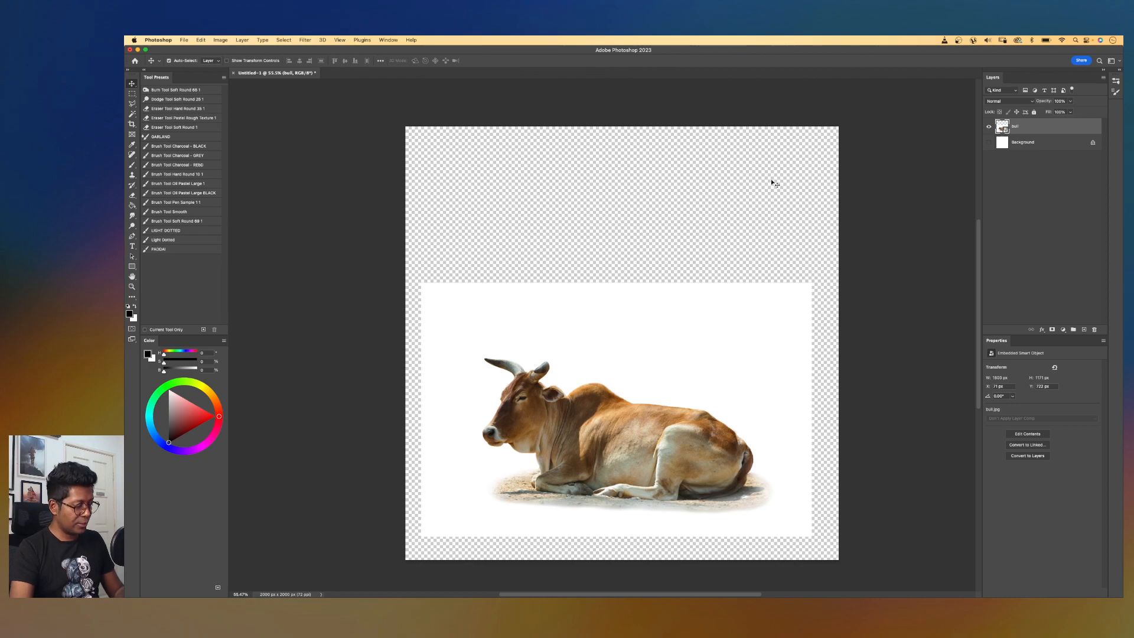
key("w")
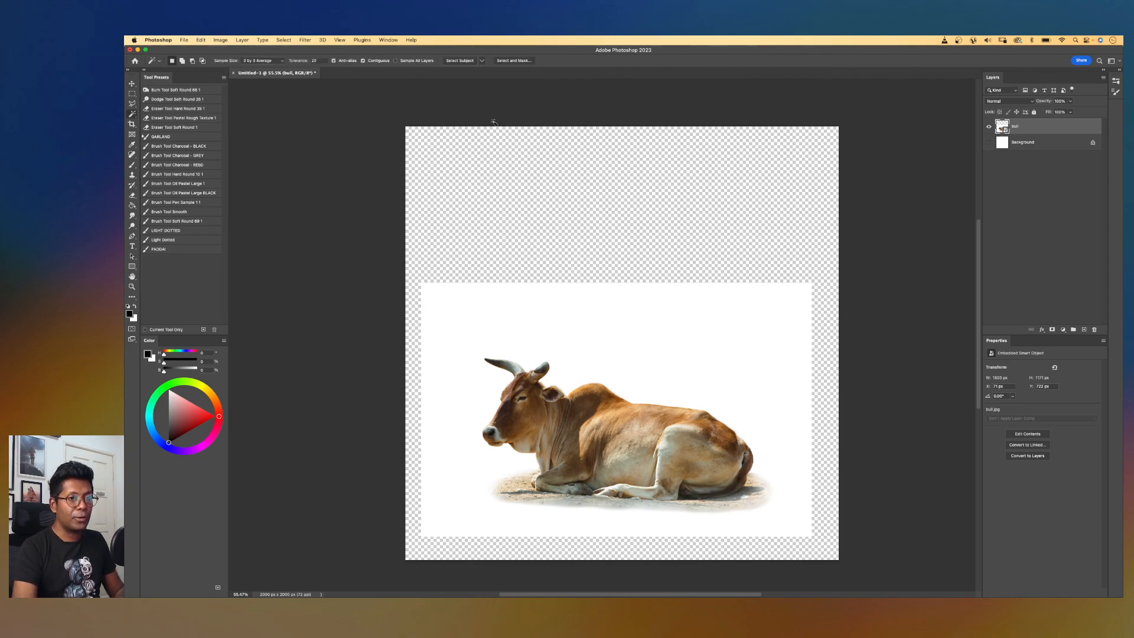
left_click(466, 62)
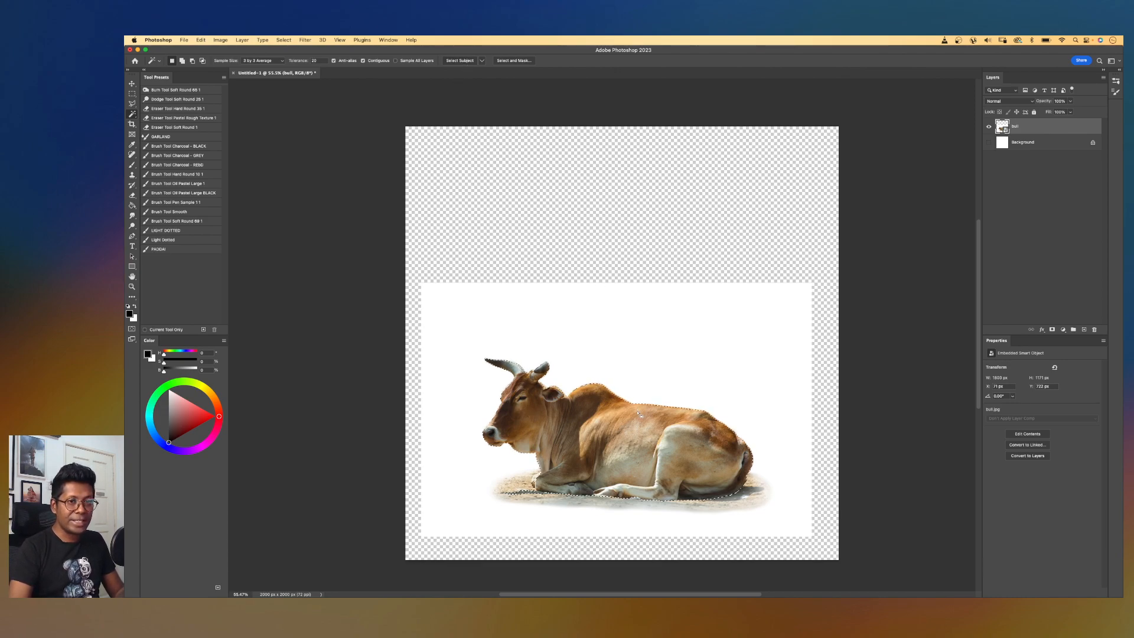
left_click_drag(534, 420, 668, 254)
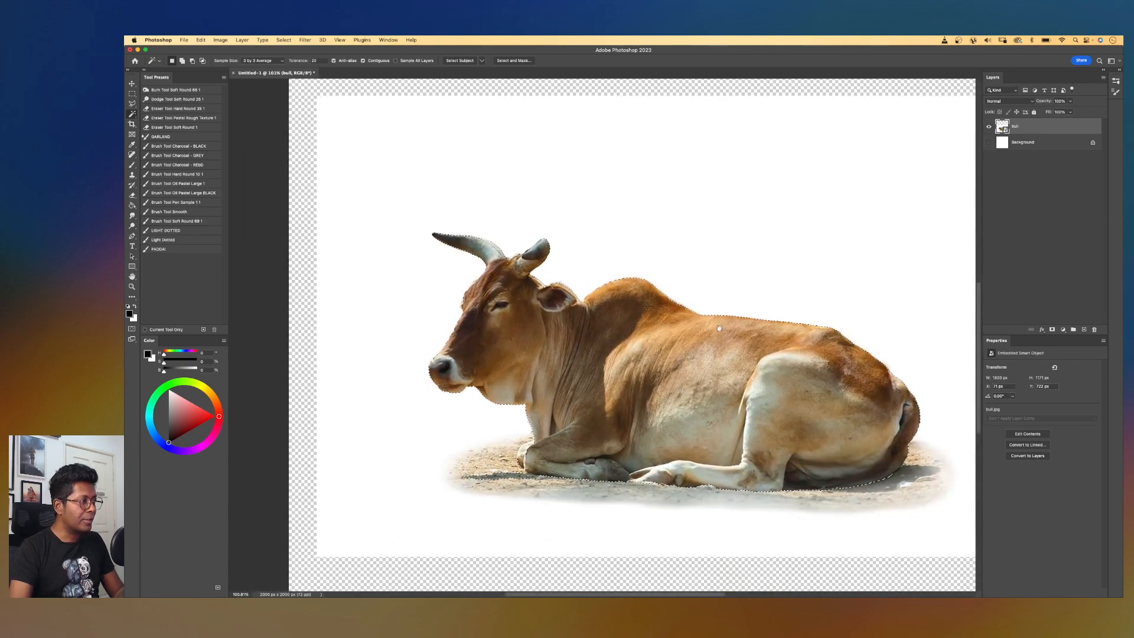
left_click_drag(626, 372, 538, 372)
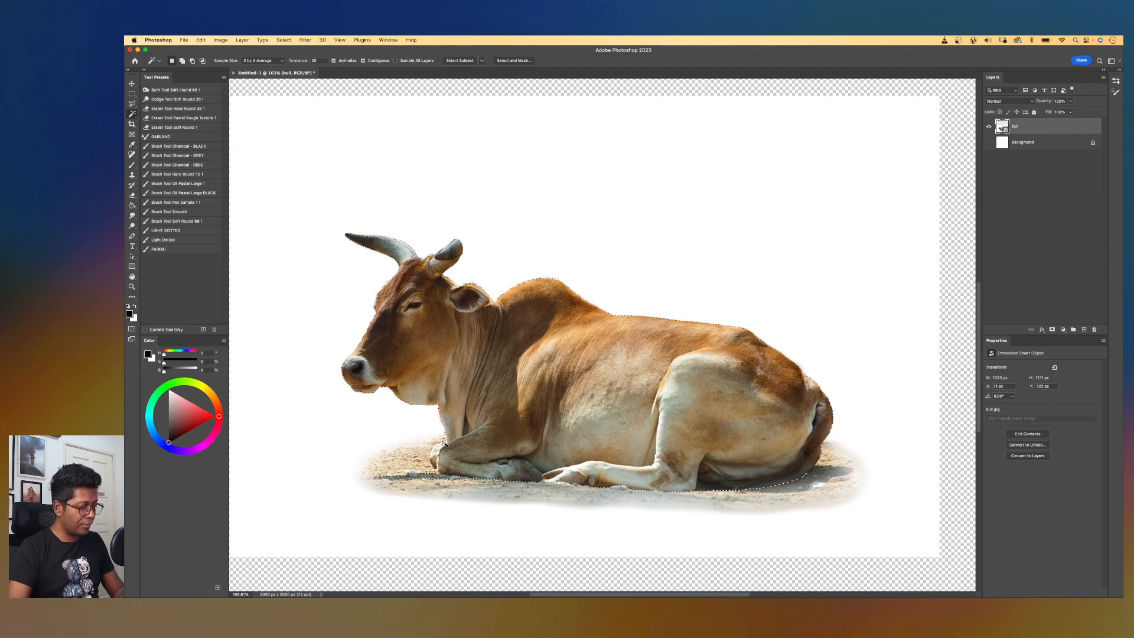
- Subtract the stray ground beside the bull's front leg from the selection with the Polygonal Lasso tool
key("l")
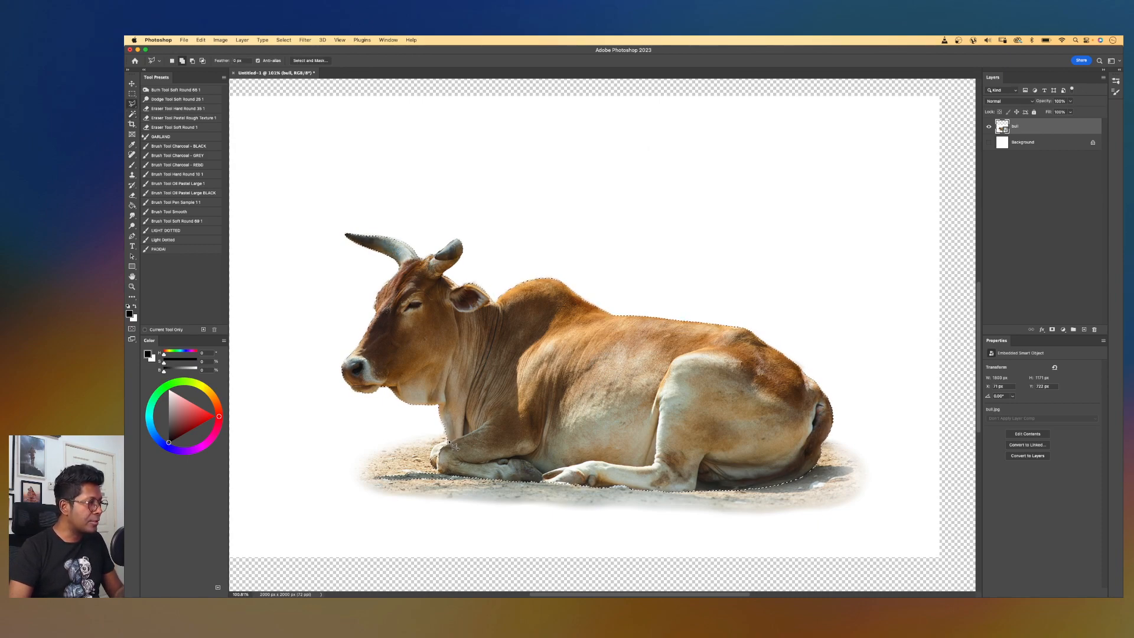
key("shift")
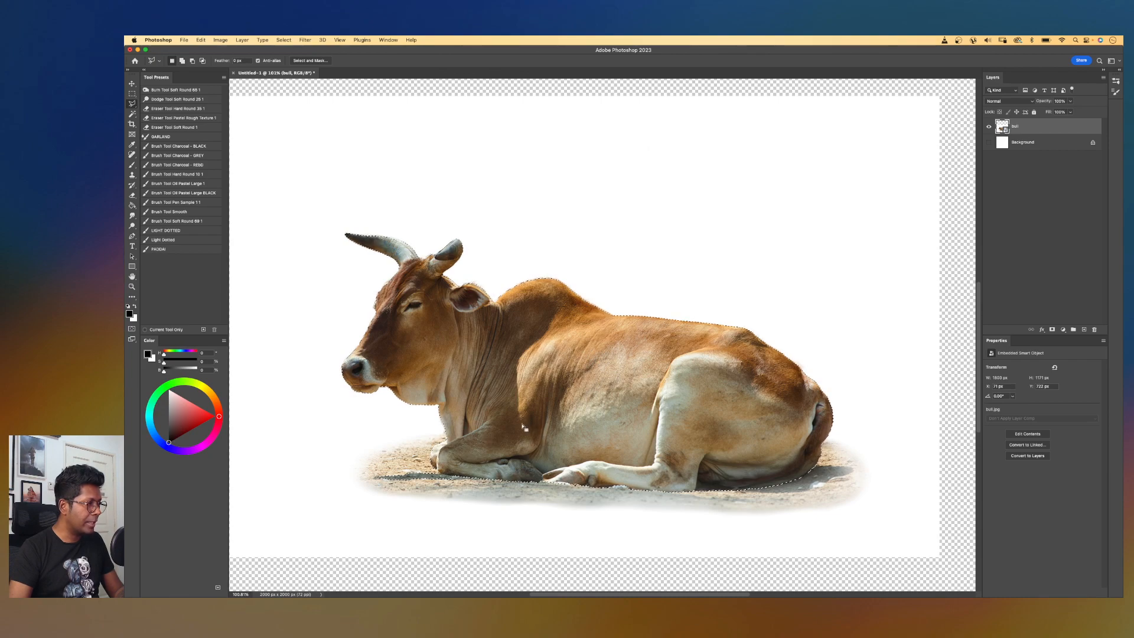
key("alt")
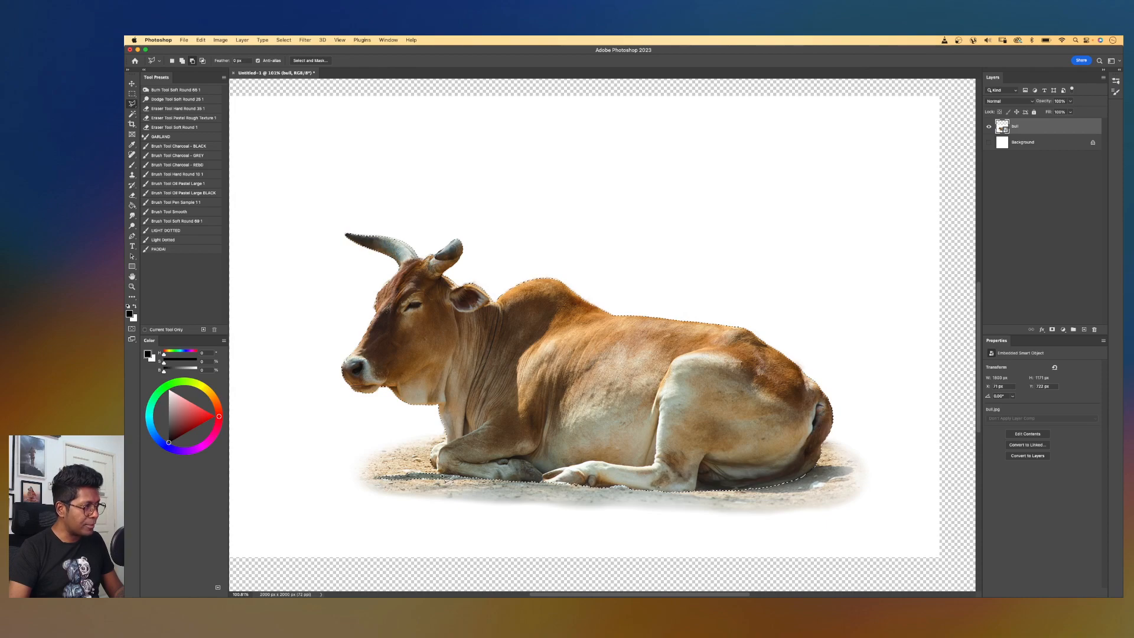
mouse_move(395, 469)
left_mouse_down()
mouse_move(357, 481)
mouse_move(475, 485)
mouse_move(462, 483)
left_mouse_up()
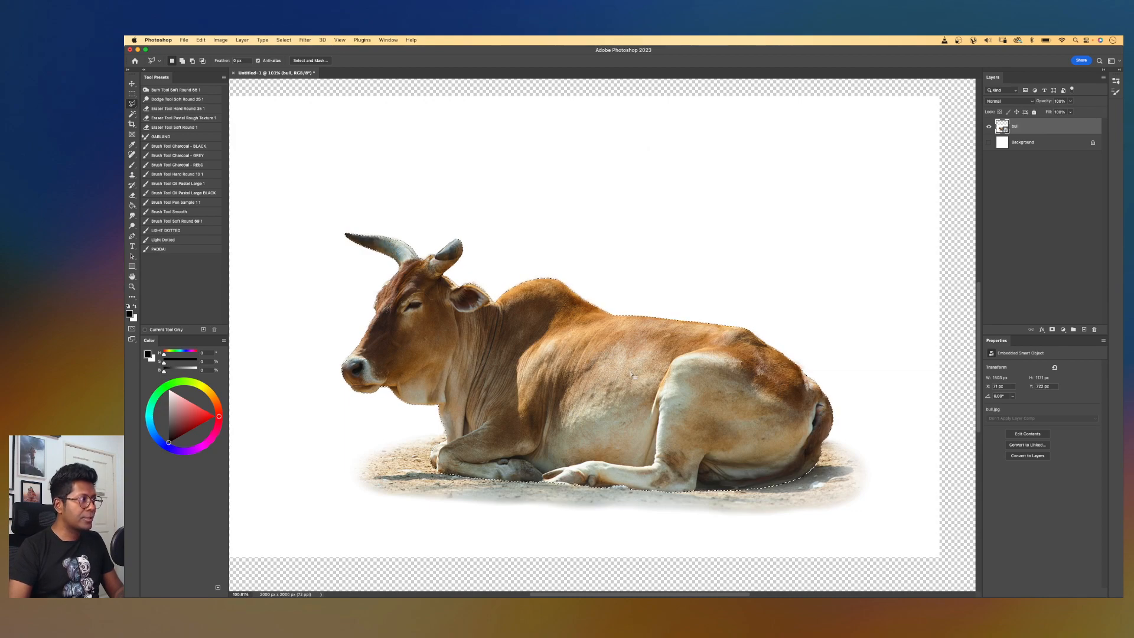
- Add a layer mask to the bull layer from the selection to cut out its white background
scroll(631, 371, "down", 3)
scroll(631, 371, "down", 2)
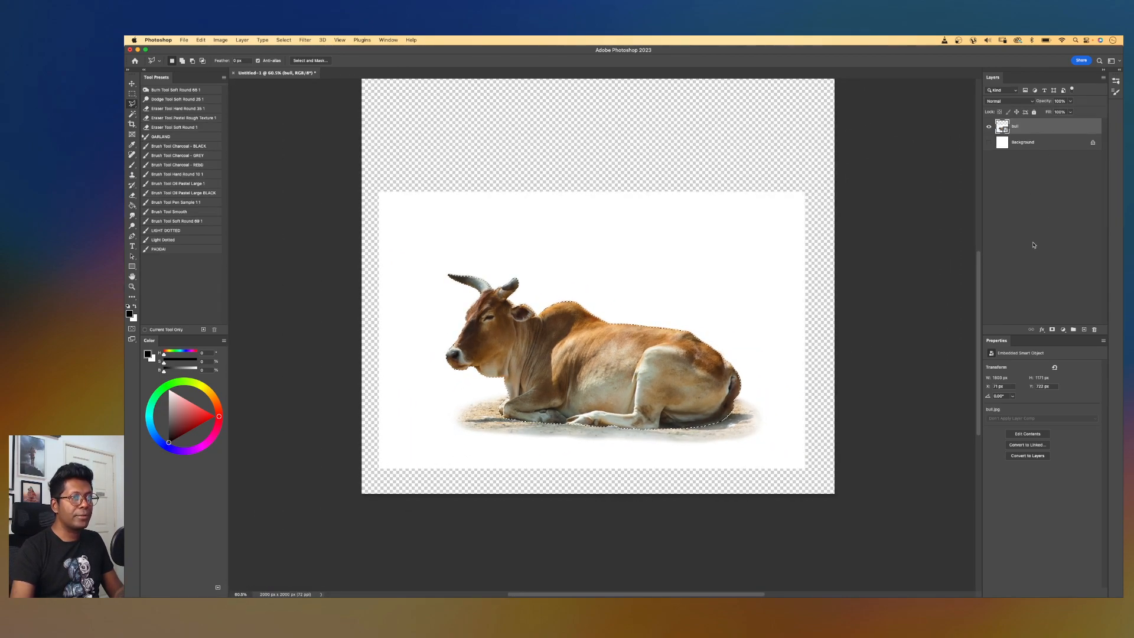
left_click(1052, 329)
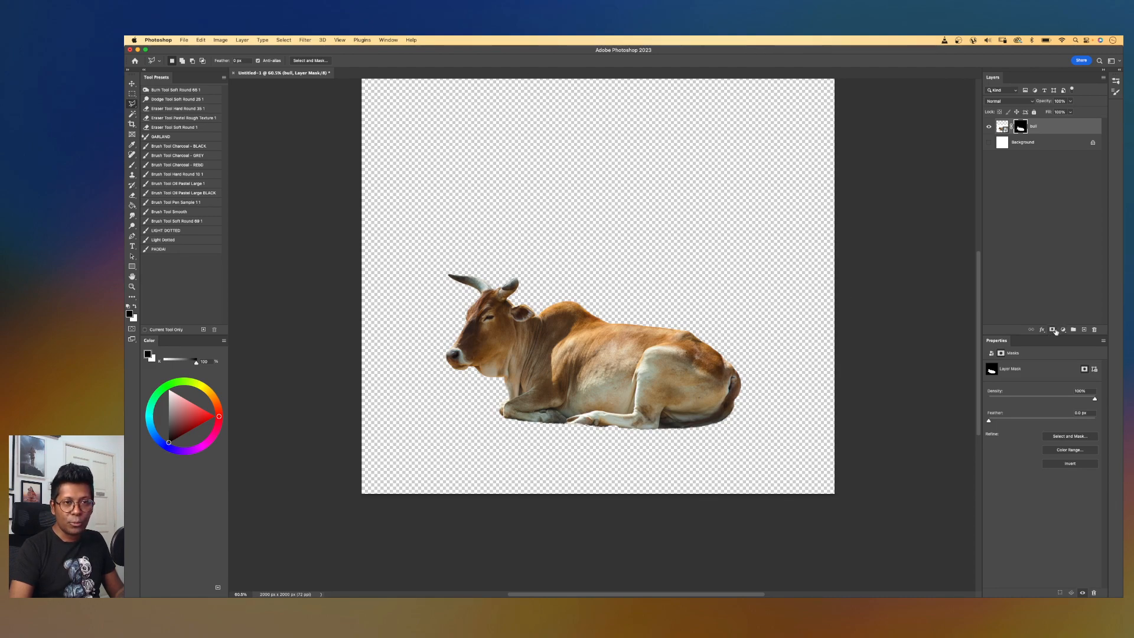
left_click_drag(720, 315, 720, 331)
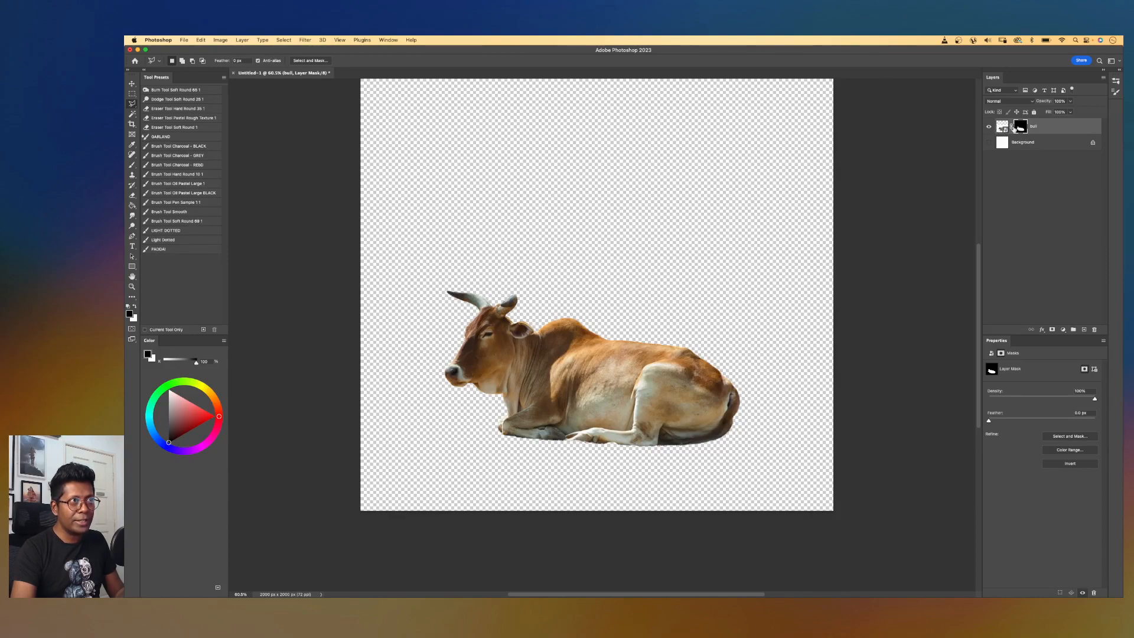
- Open the bull smart object's original contents to view the unmasked image, and close that document again
left_click(1002, 128)
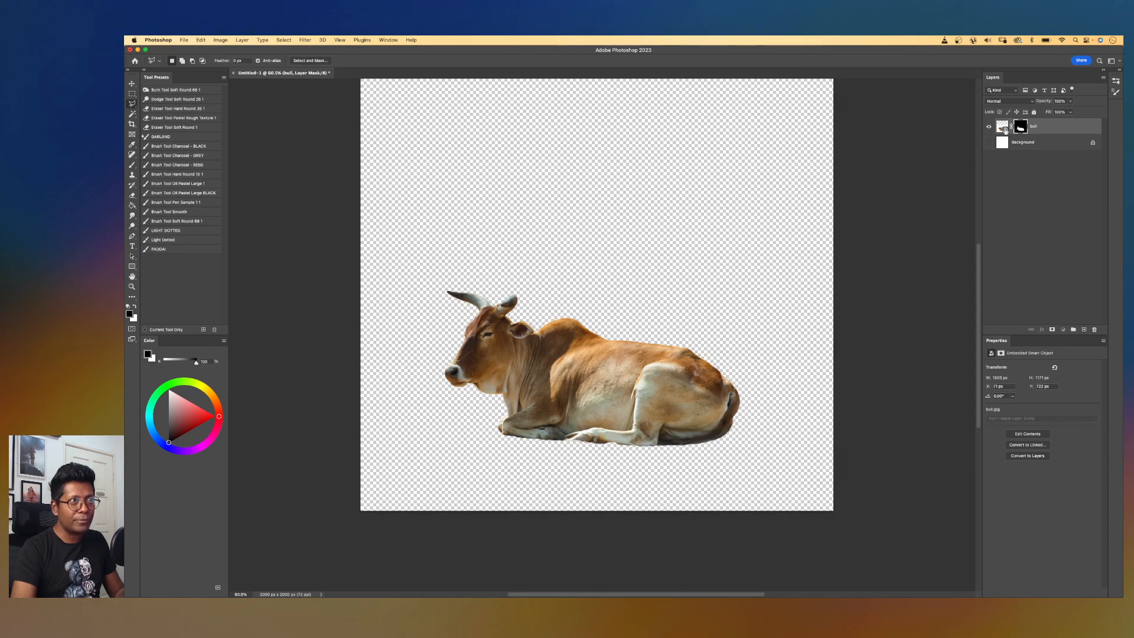
double_click(1002, 128)
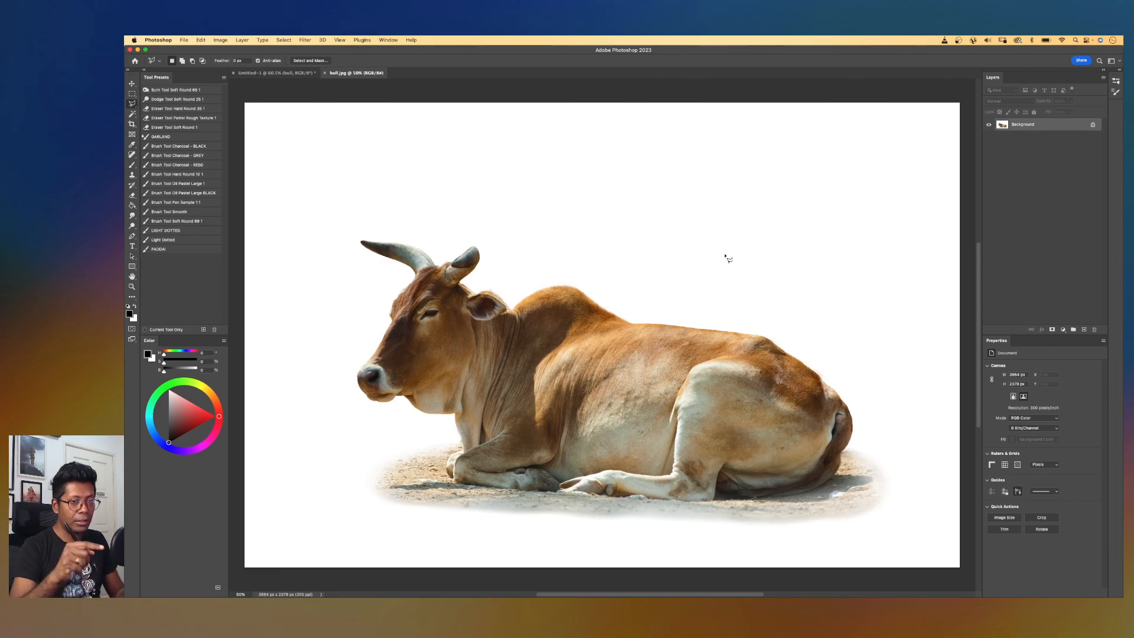
left_click(324, 73)
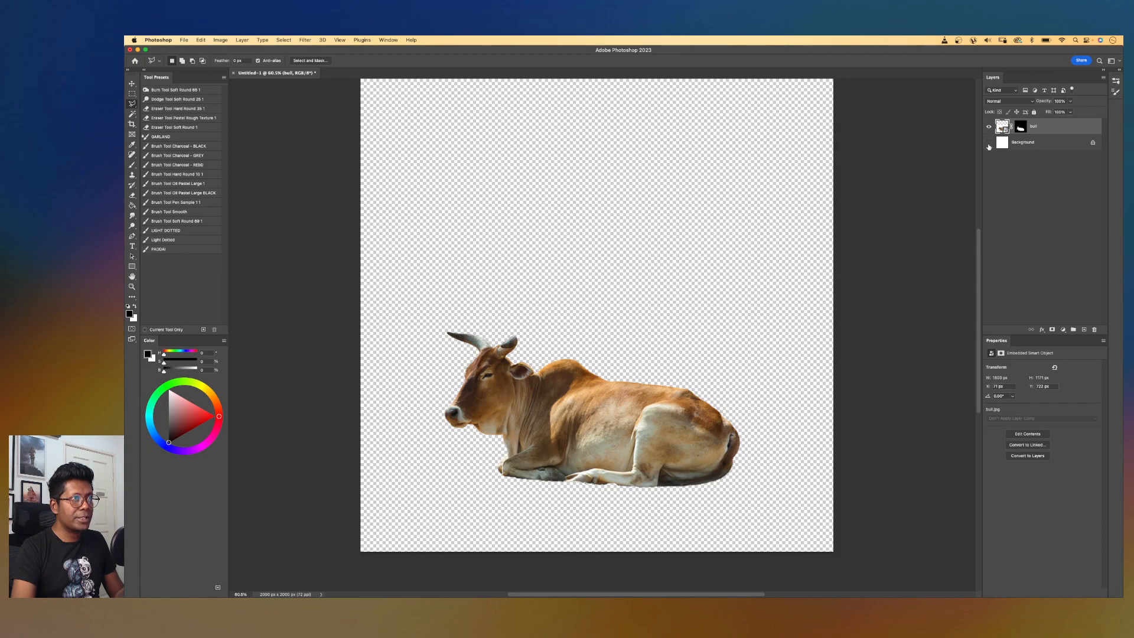
- Show the Background layer again and draw a rectangle shape about 1368 by 484 px directly above it, behind the bull
left_click(989, 144)
mouse_move(701, 259)
left_mouse_down()
mouse_move(724, 264)
mouse_move(717, 256)
left_mouse_up()
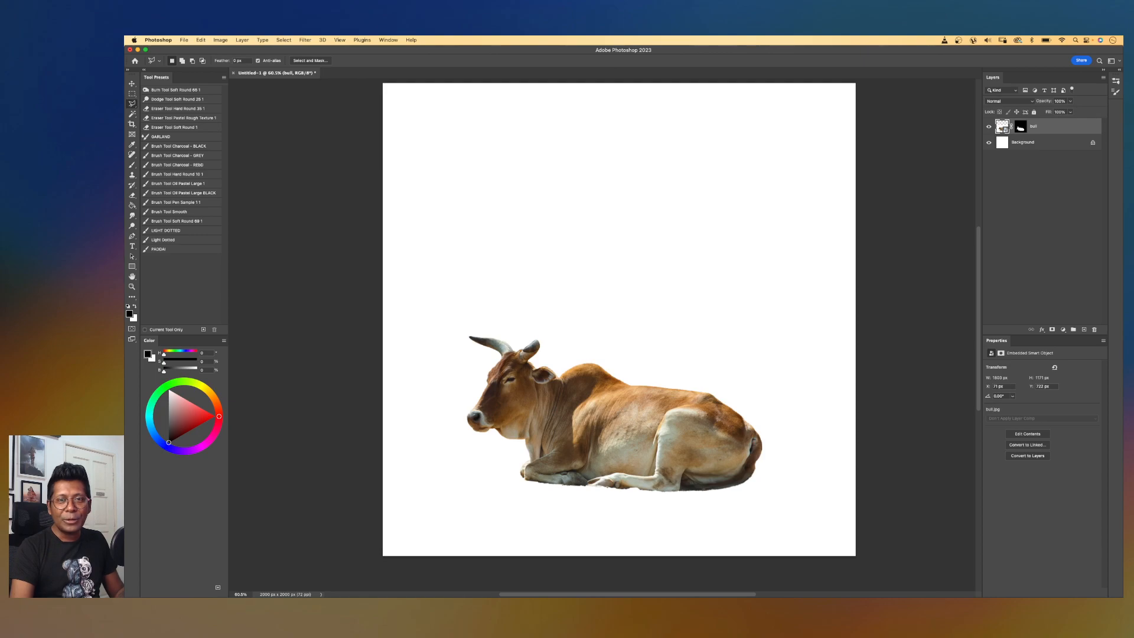
left_click(1046, 145)
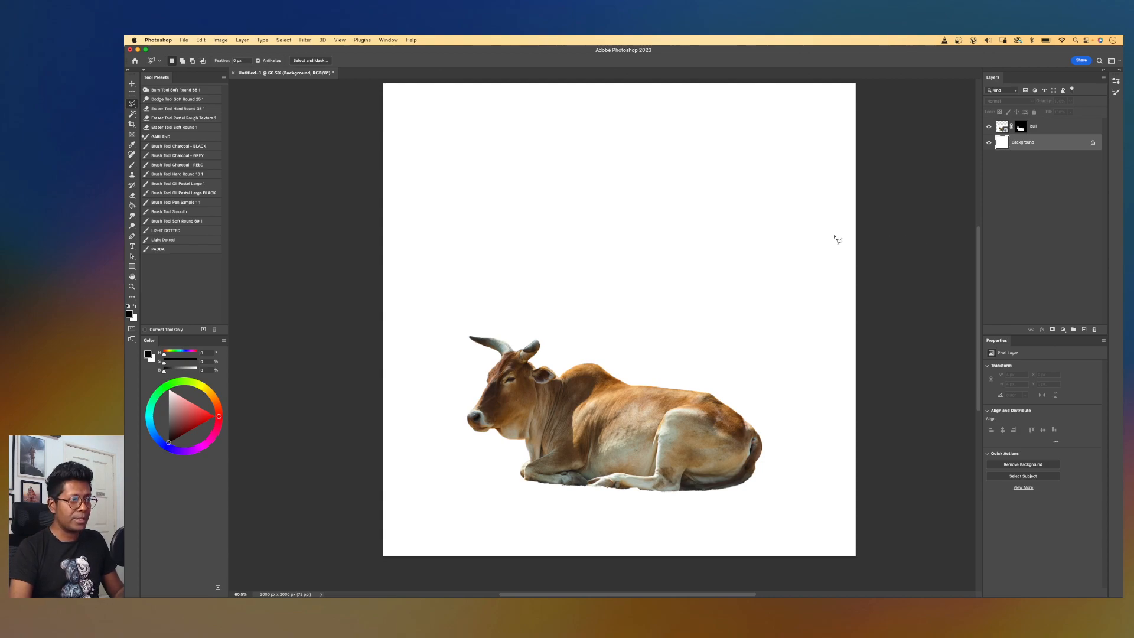
key("u")
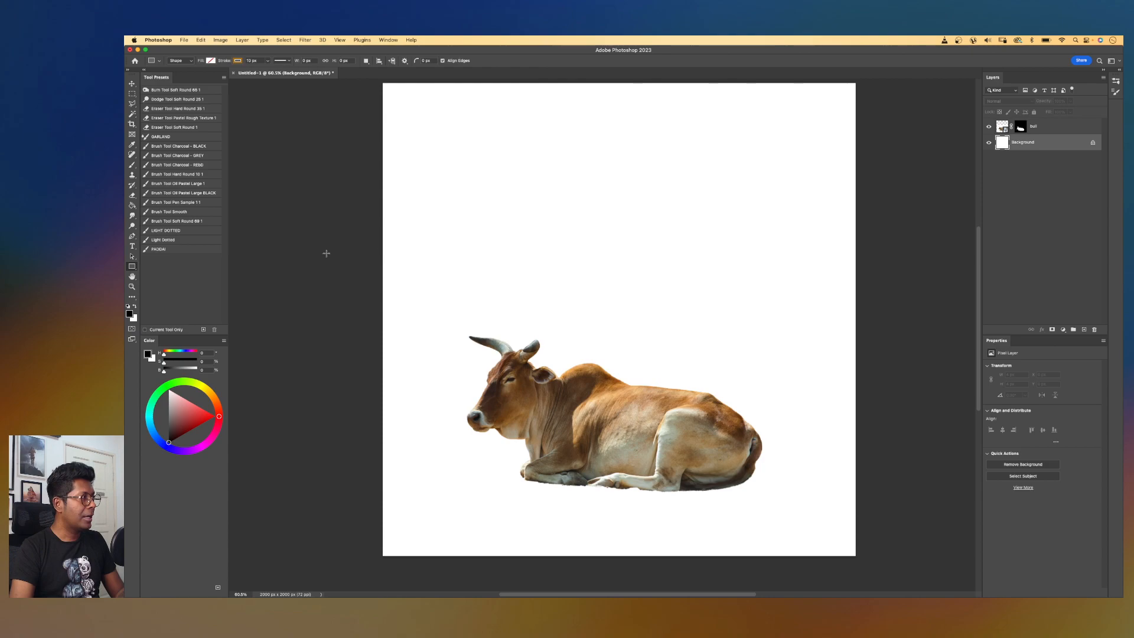
right_click(132, 267)
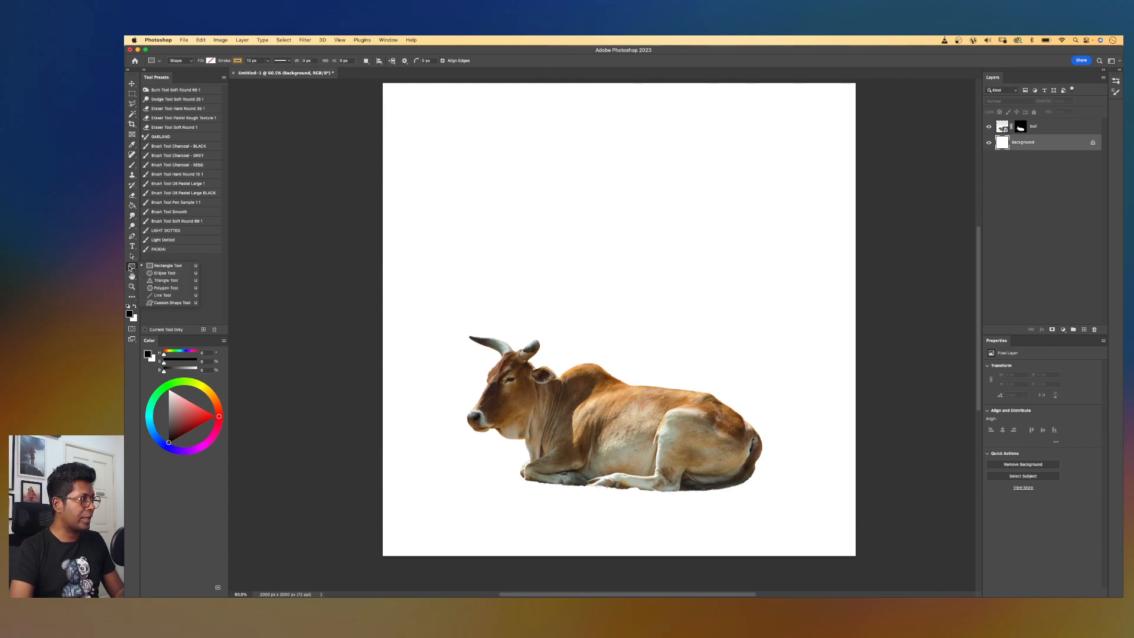
left_click(167, 266)
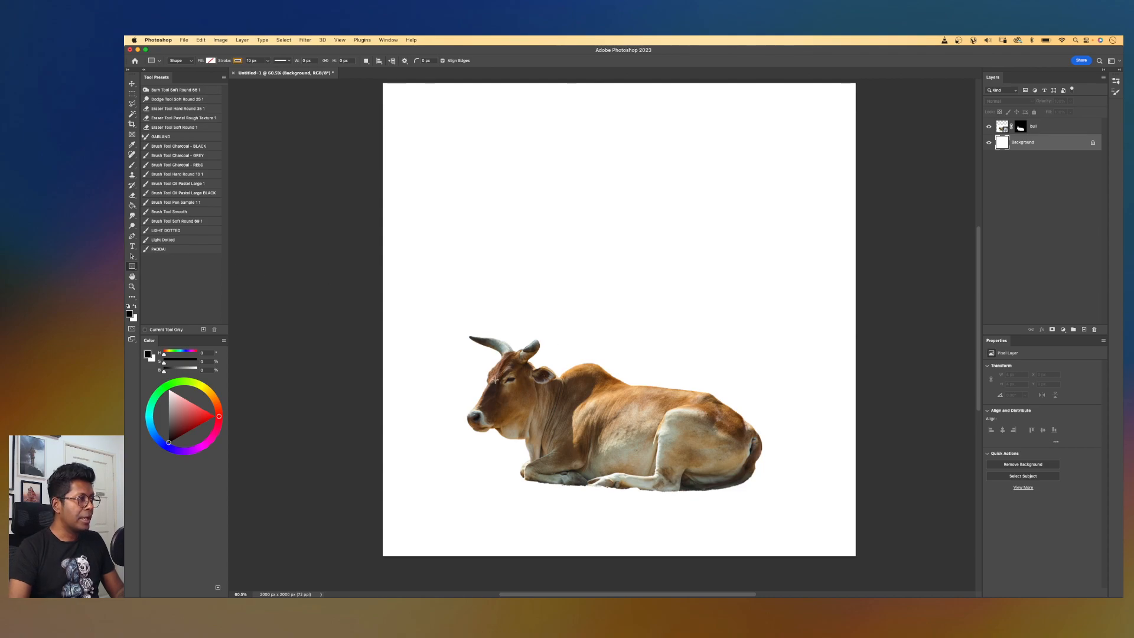
mouse_move(476, 476)
left_mouse_down()
mouse_move(646, 362)
mouse_move(721, 335)
mouse_move(800, 362)
left_mouse_up()
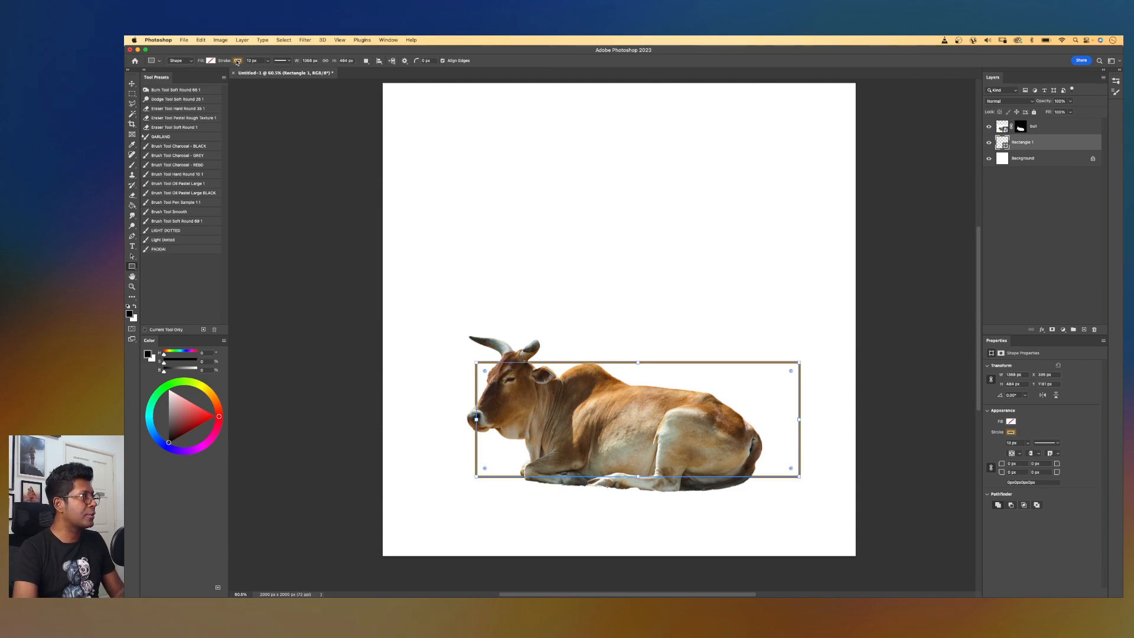
- Set the rectangle's stroke to none and its fill to the recently used bright blue
left_click(238, 61)
left_click(191, 76)
left_click(211, 61)
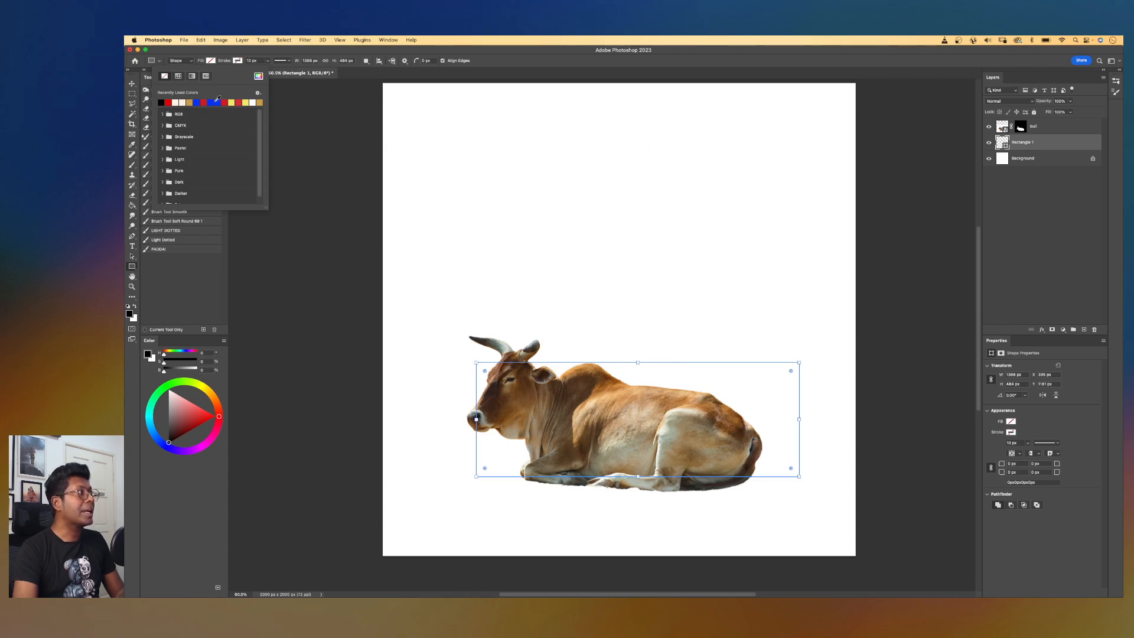
left_click(202, 102)
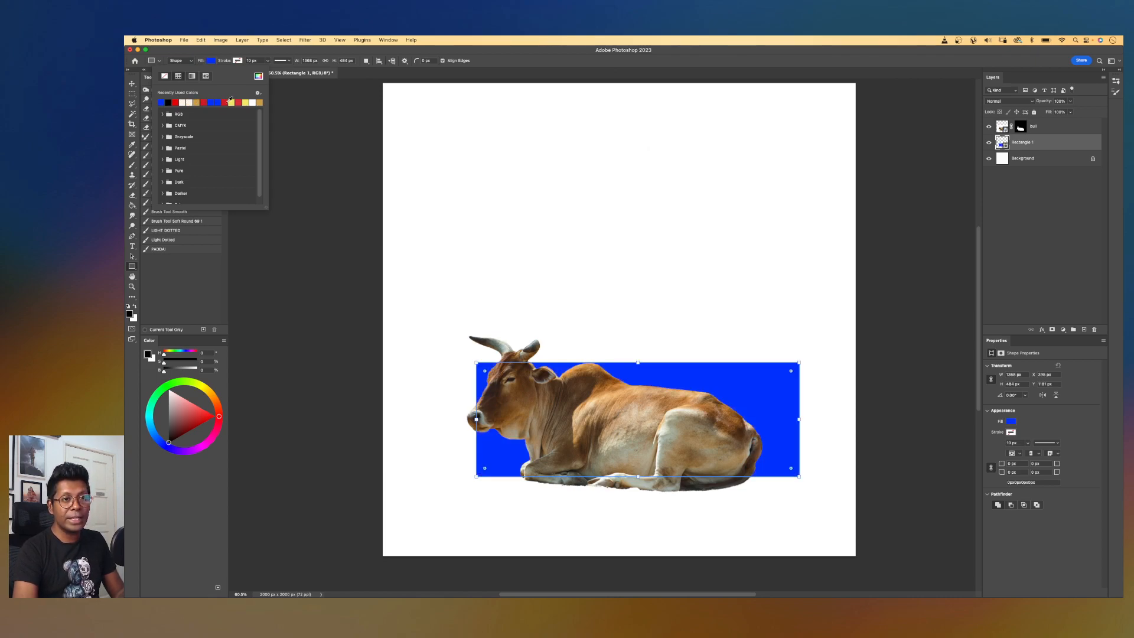
left_click(397, 53)
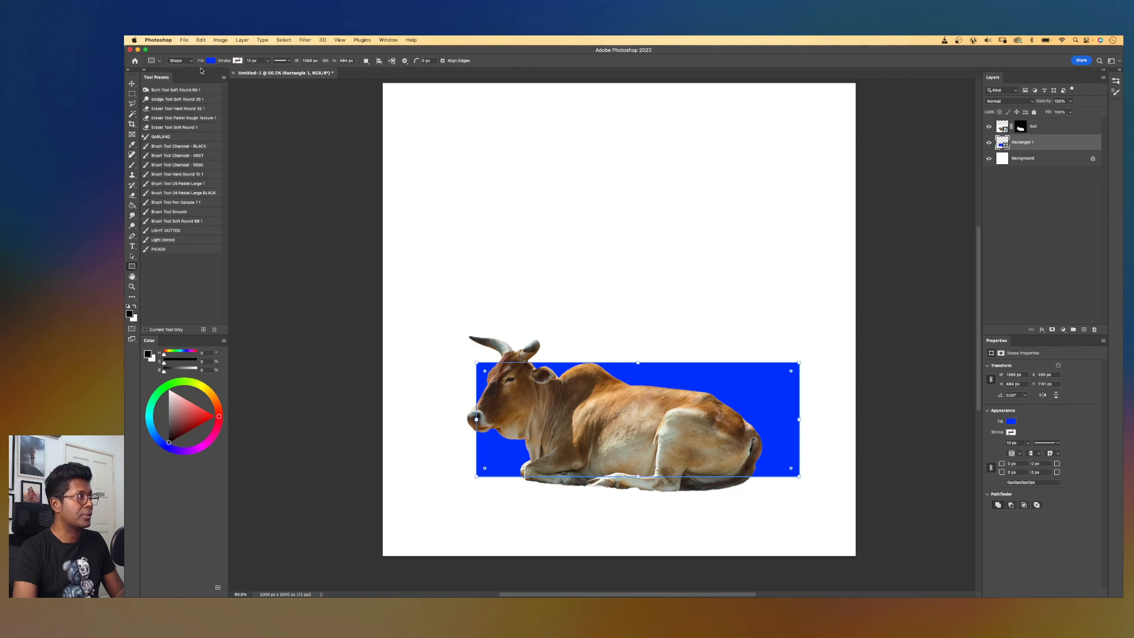
- Widen the blue rectangle to about 1450 px so that it extends past both sides of the bull
left_click(132, 83)
key("super+t")
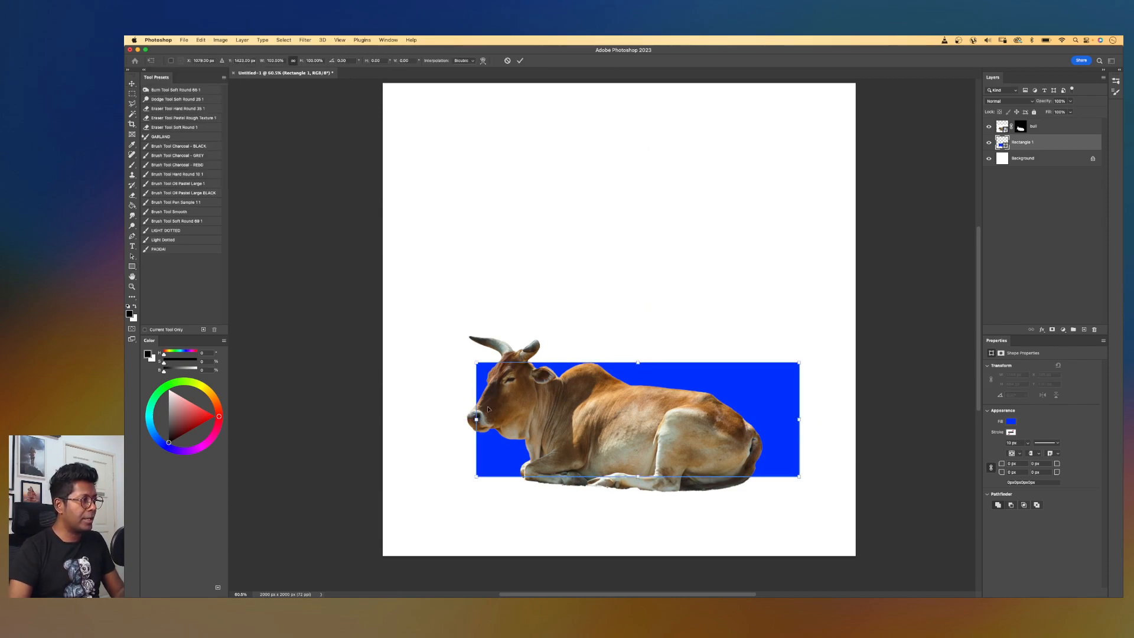
left_click_drag(476, 419, 456, 419)
left_click_drag(779, 408, 771, 407)
key("Return")
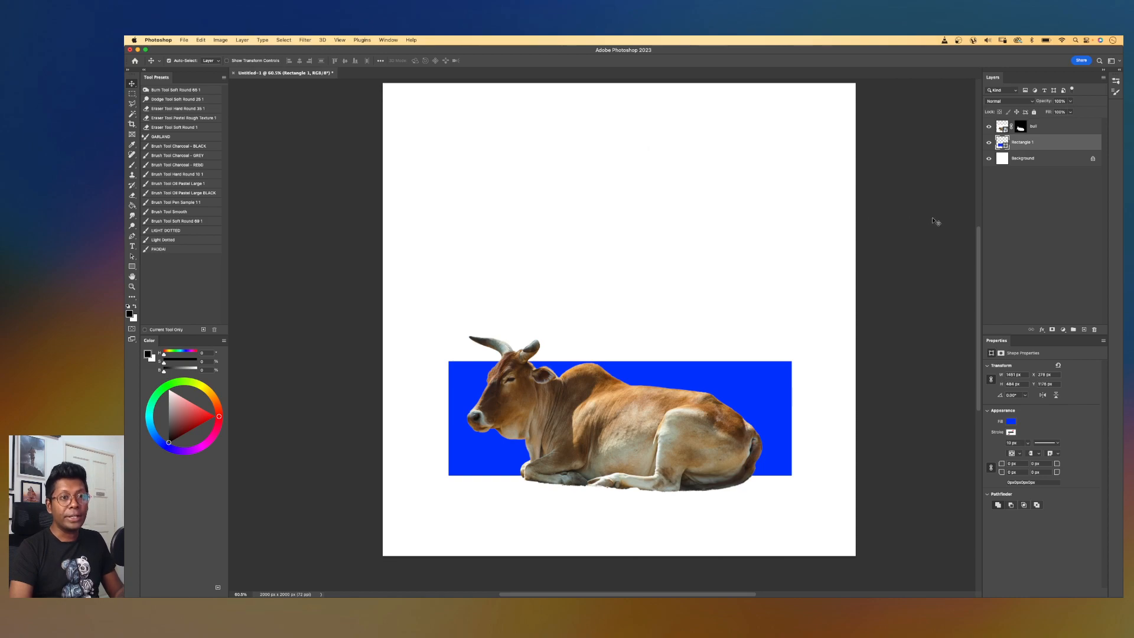
- Draw a red rectangle without stroke, about 1450 by 87 px, along the blue rectangle's upper edge, layered directly above the Background
left_click(1047, 162)
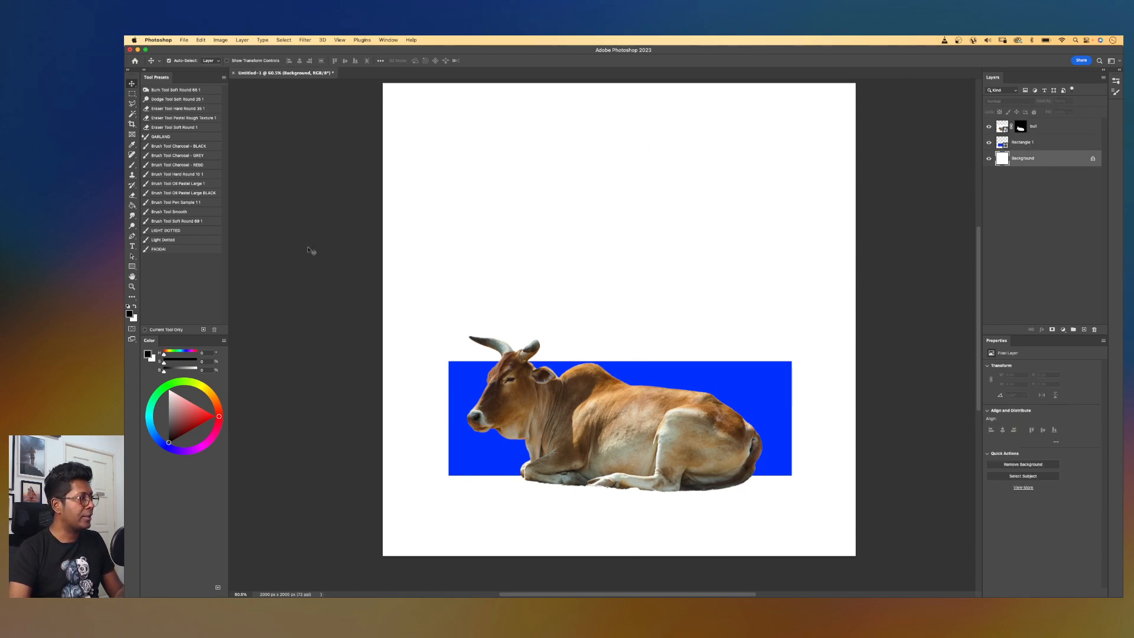
left_click(132, 267)
left_click(238, 61)
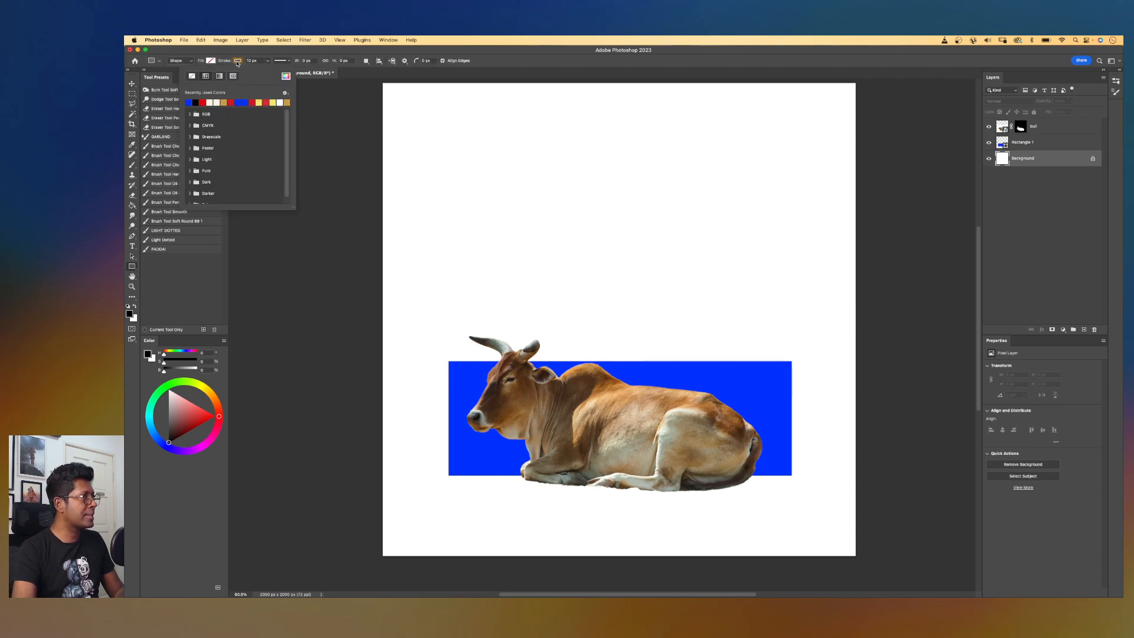
left_click(211, 60)
left_click(204, 103)
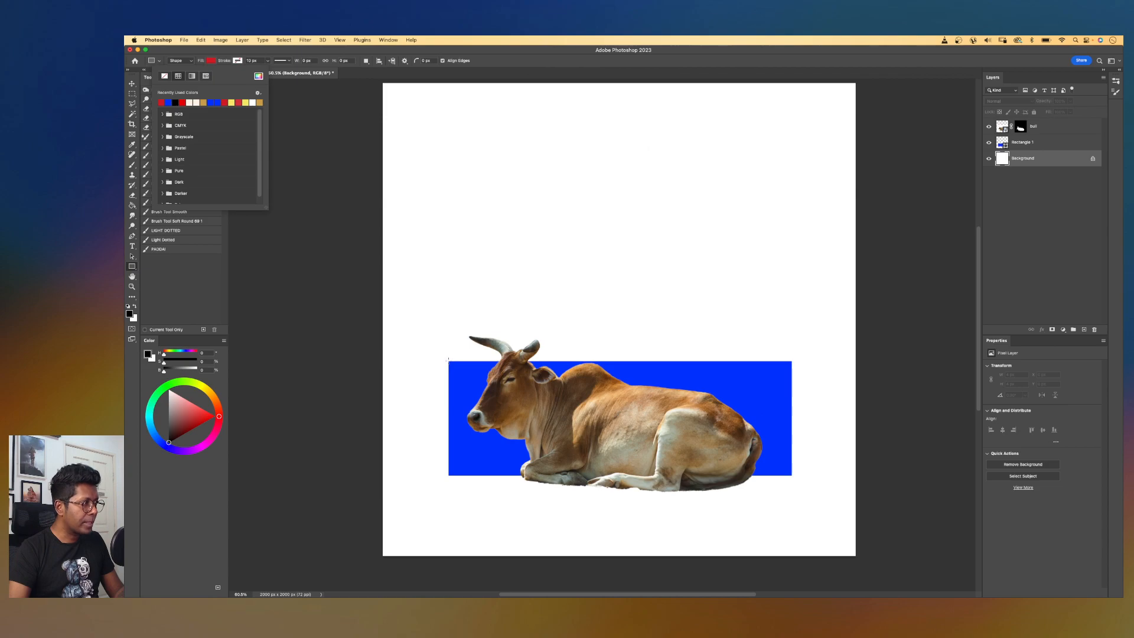
scroll(449, 359, "up", 5)
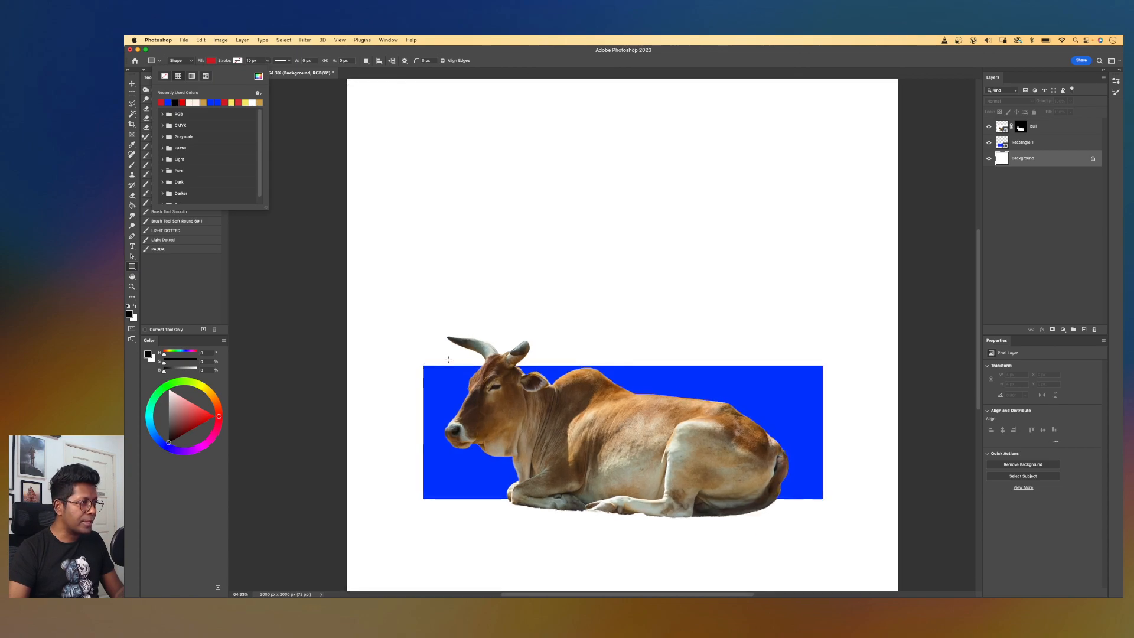
left_click_drag(596, 357, 565, 293)
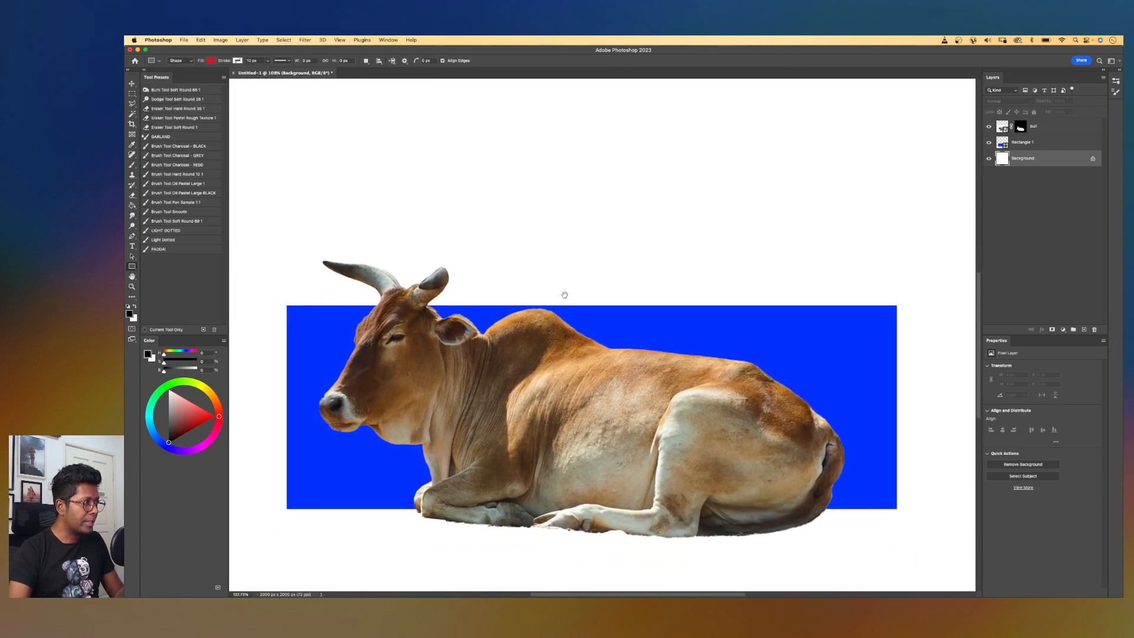
left_click_drag(288, 305, 897, 271)
key("Return")
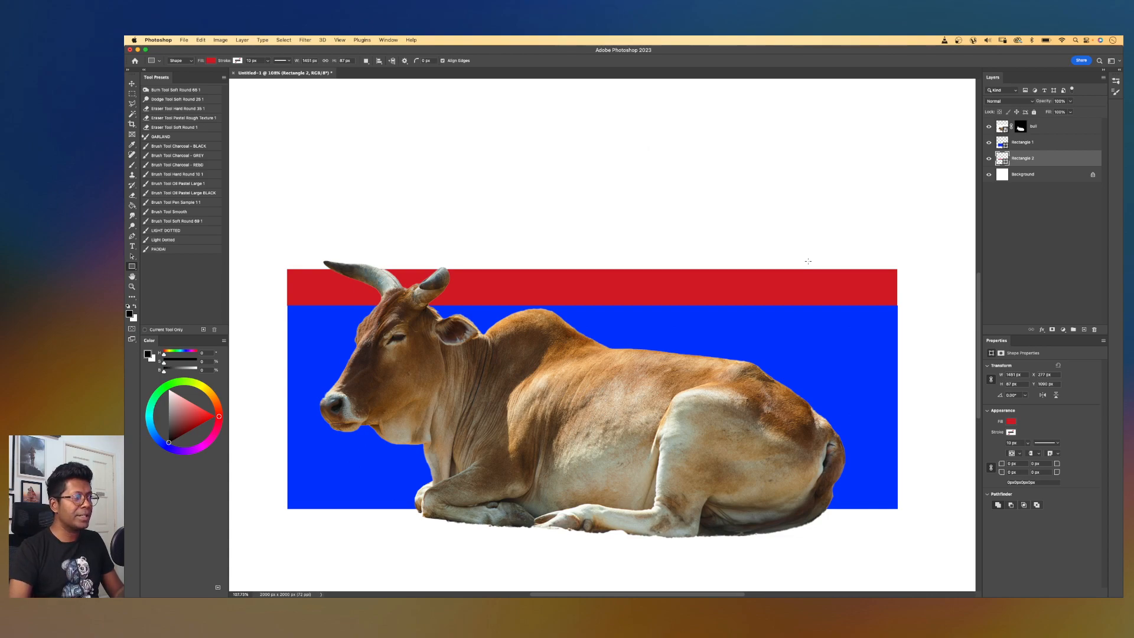
- Nudge the red rectangle sideways to line up with the blue one, and shrink it from its upper edge to about 42% height
scroll(481, 283, "up", 2)
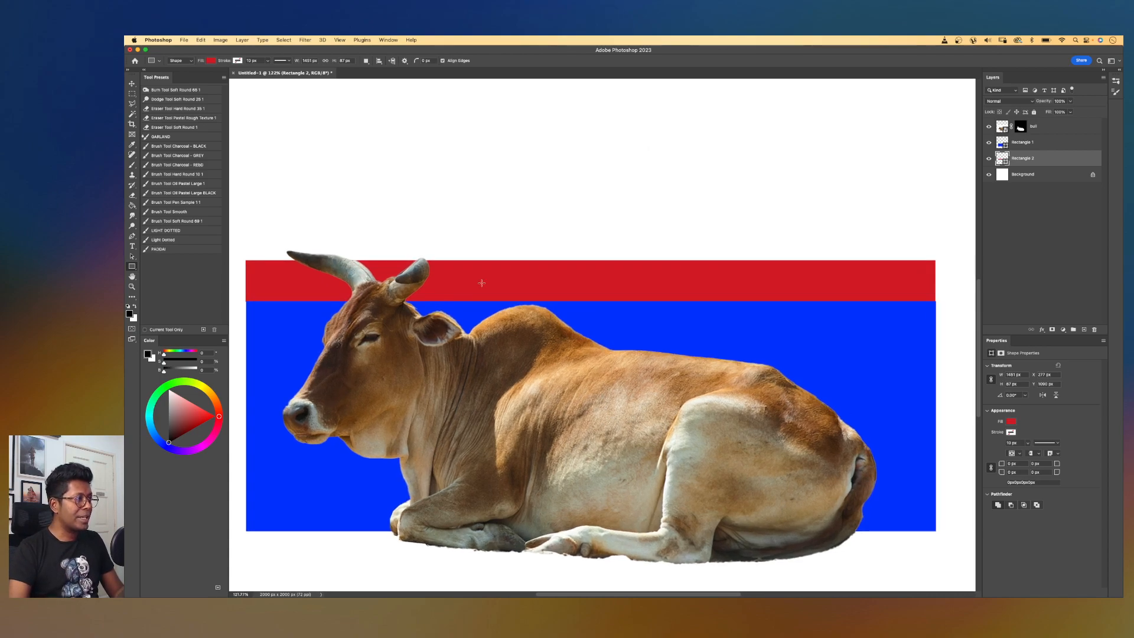
scroll(521, 261, "left", 1)
key("v")
key("Right")
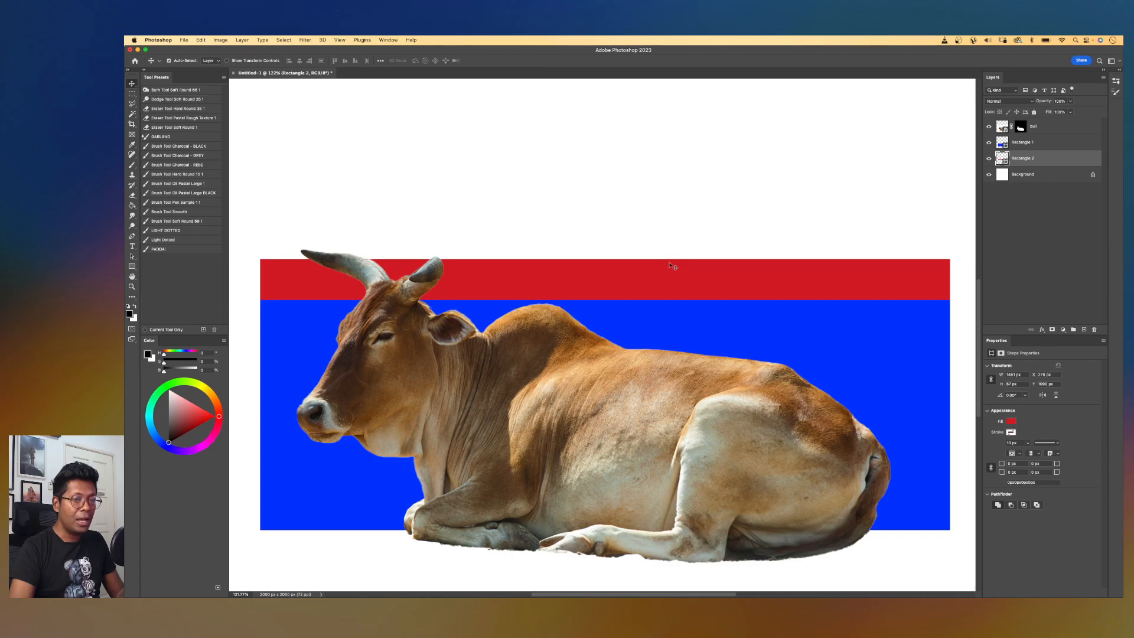
key("super+t")
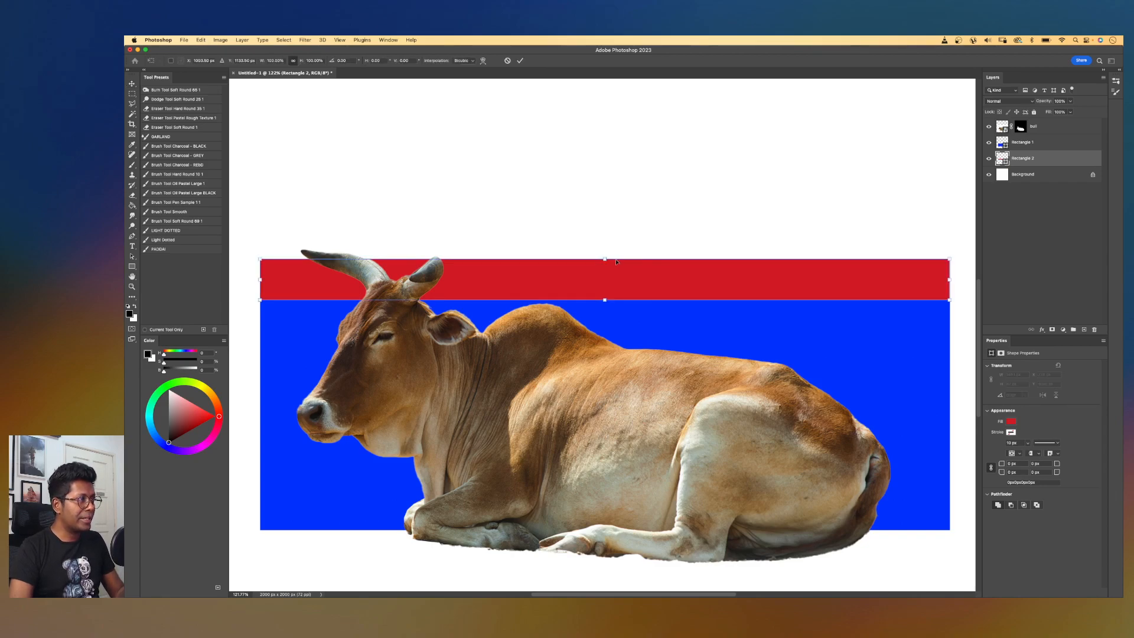
left_click_drag(604, 259, 605, 283)
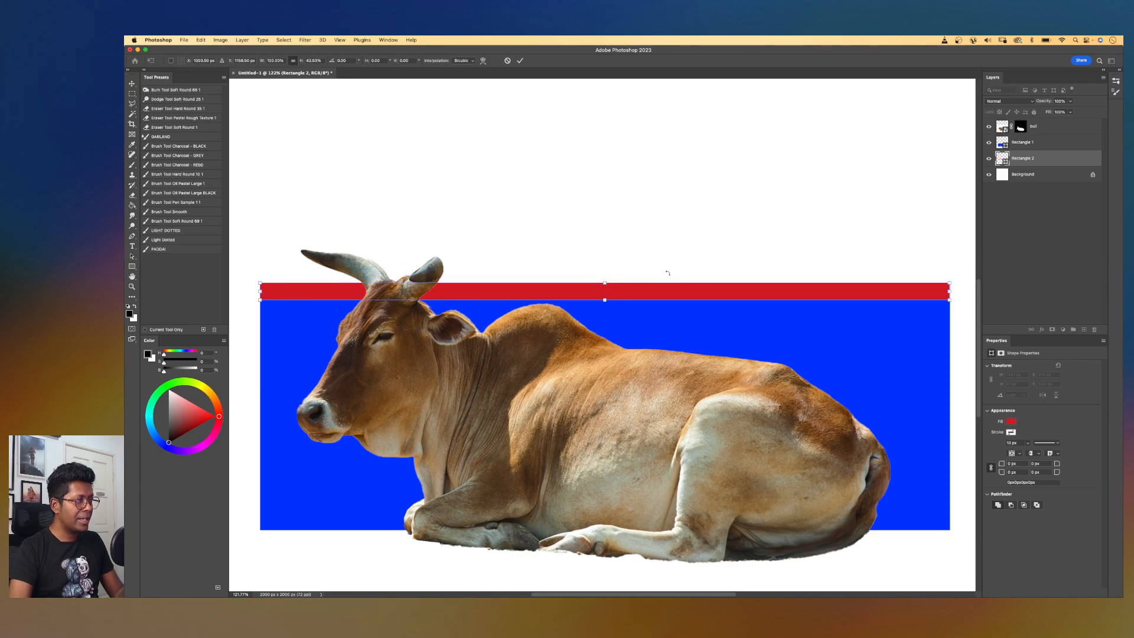
- Taper the red strip's upper corners inward in perspective and flatten it further so it reads as the block's top face
right_click(765, 298)
left_click(951, 272)
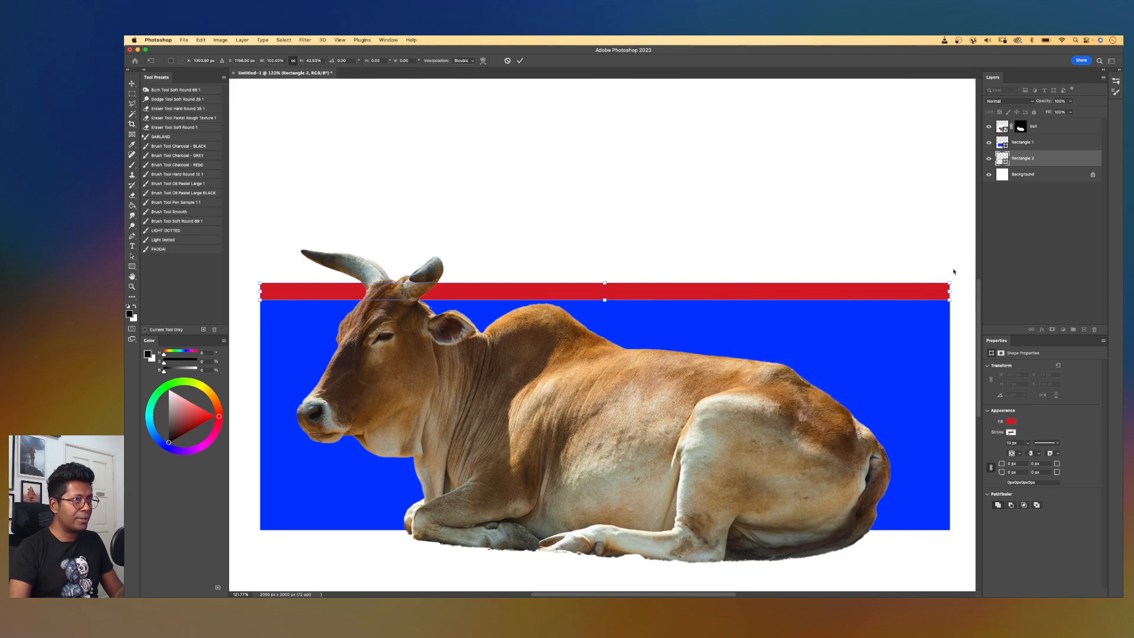
left_click_drag(950, 284, 931, 286)
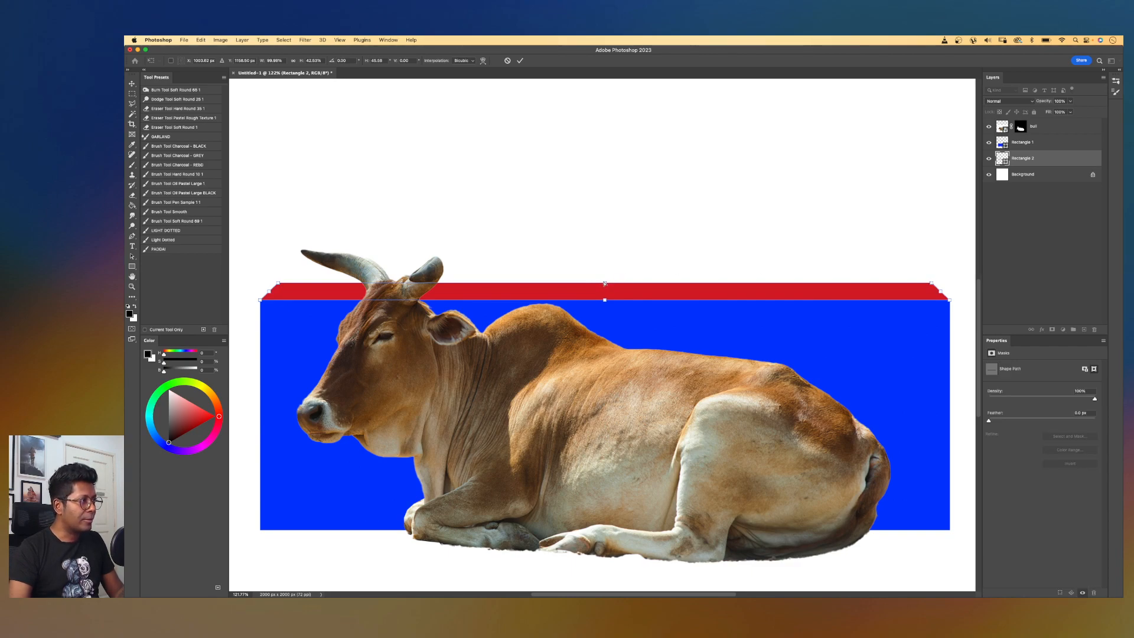
left_click_drag(604, 284, 605, 291)
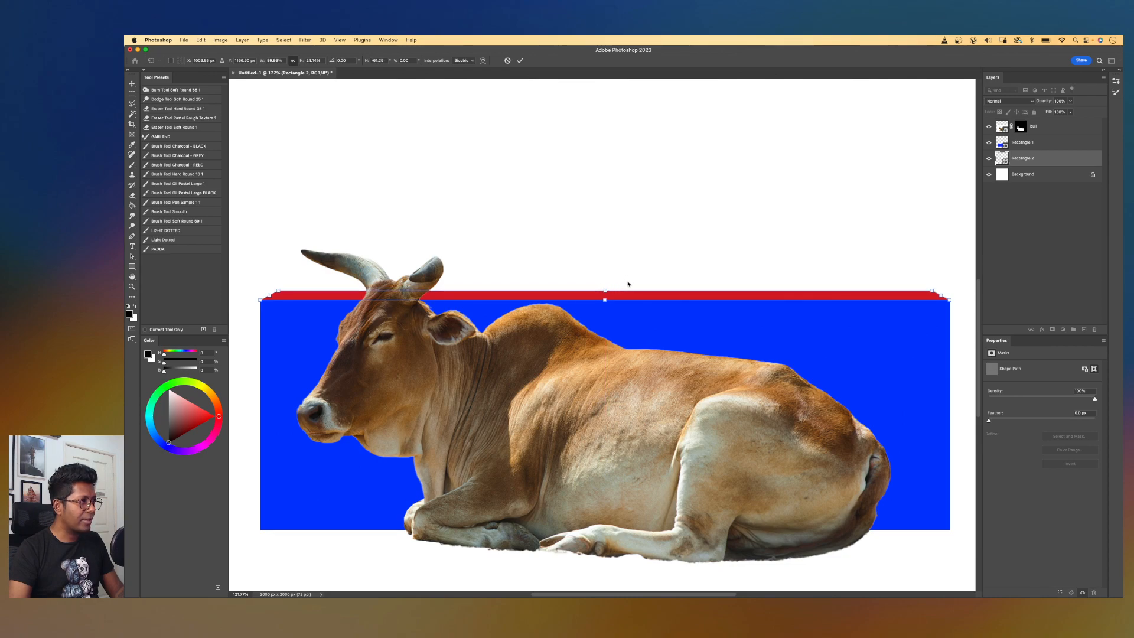
key("Return")
scroll(612, 243, "down", 6)
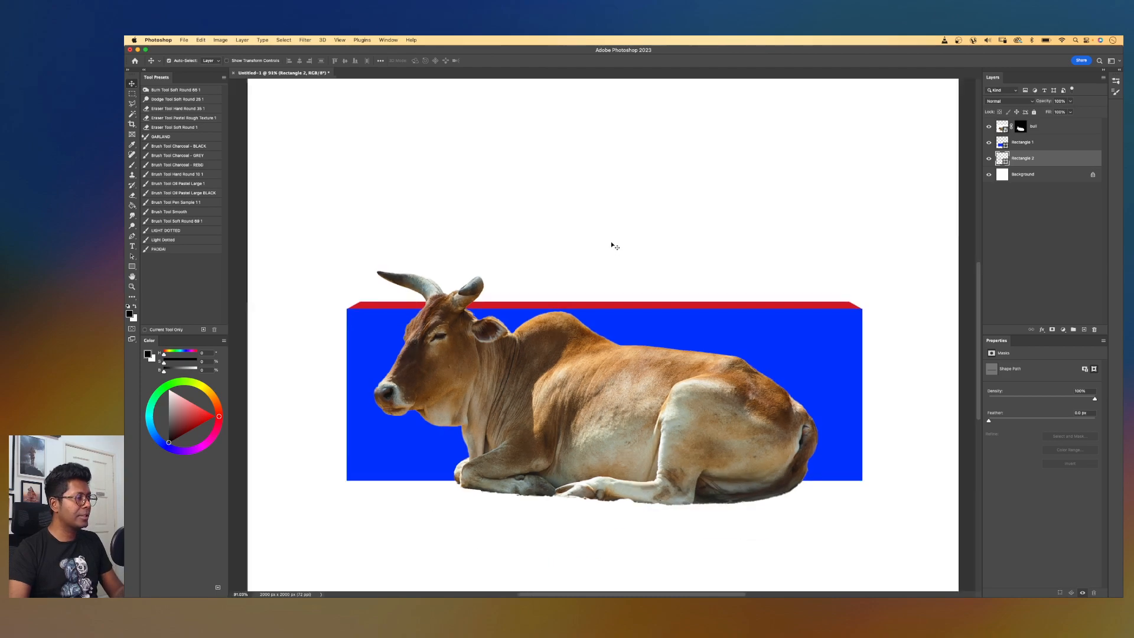
scroll(612, 244, "up", 2)
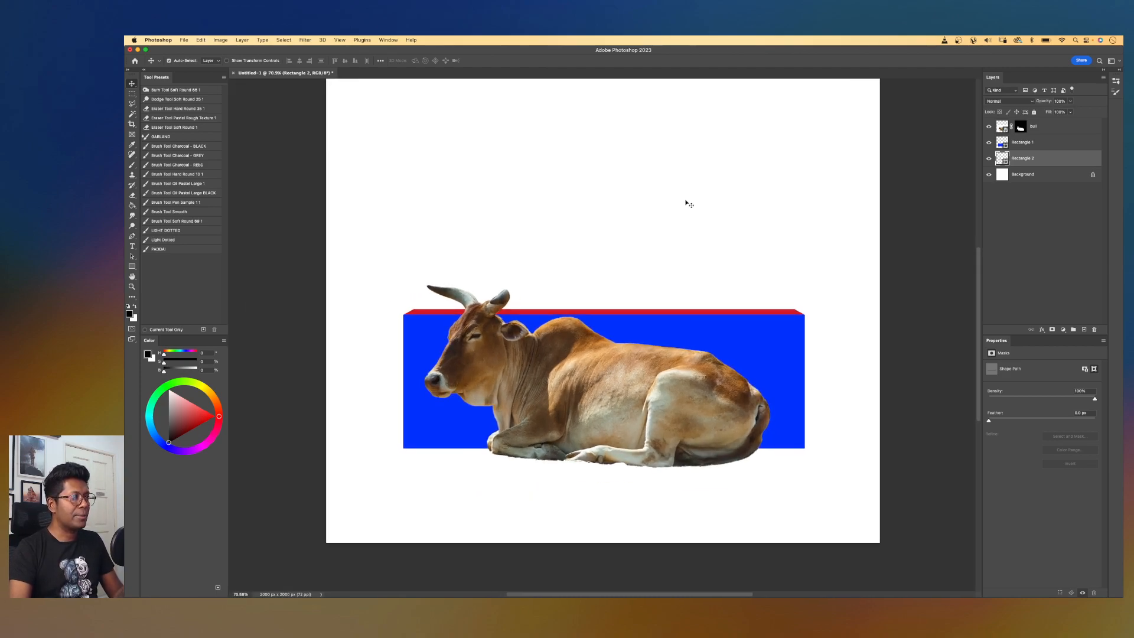
scroll(648, 255, "up", 1)
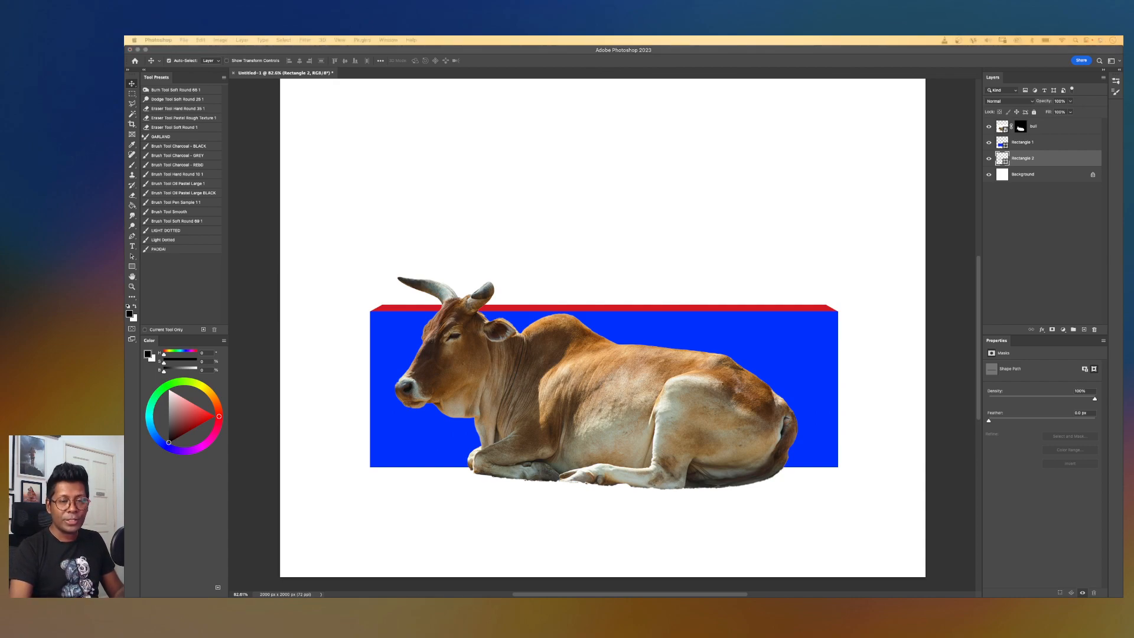
- Place the cement.jpg texture on the canvas, move it directly above the blue Rectangle 1 layer and clip it to that layer
left_click_drag(933, 216, 699, 232)
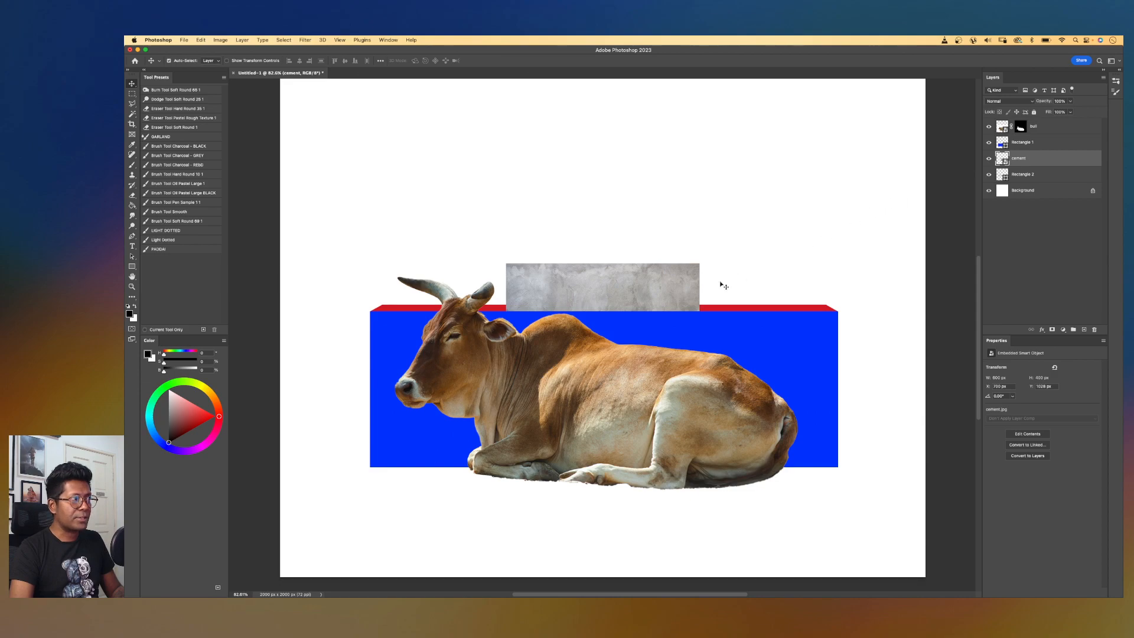
left_click_drag(1039, 160, 1035, 135)
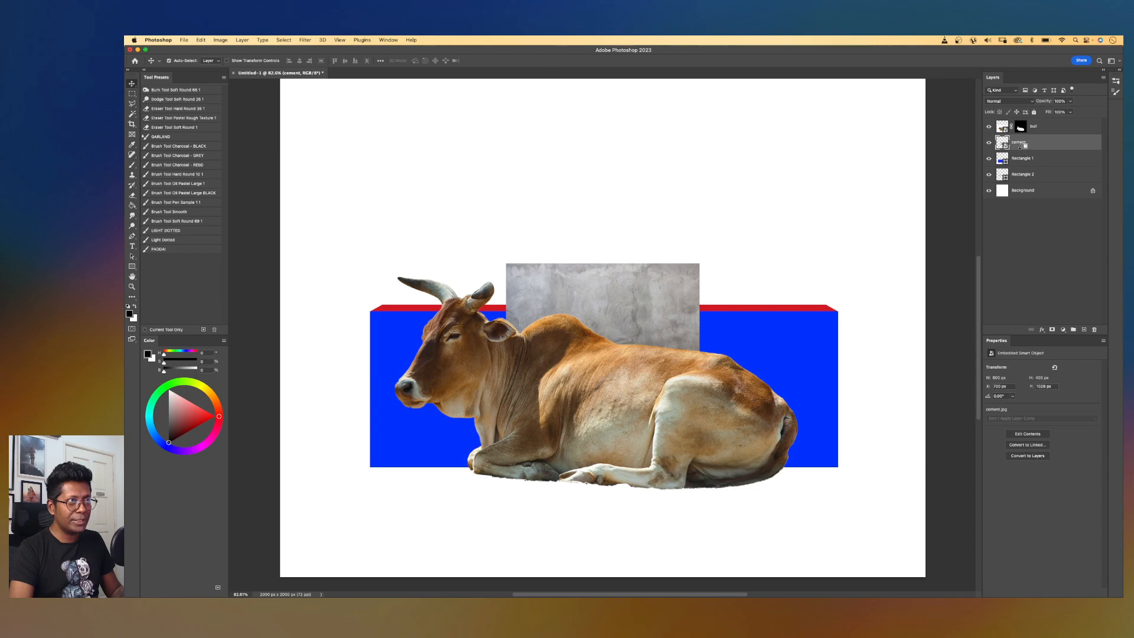
left_click(1021, 148, "alt")
- Scale the clipped cement texture to about 242% and position it to cover the whole blue rectangle
key("ctrl+t")
left_click_drag(608, 329, 458, 384)
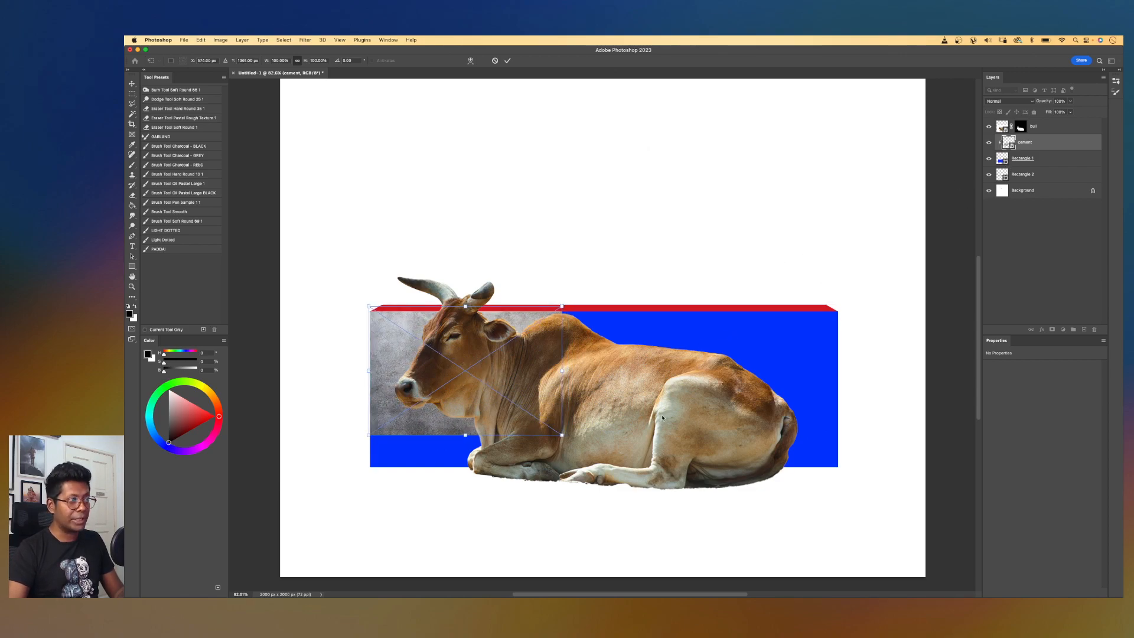
left_click_drag(563, 436, 924, 478)
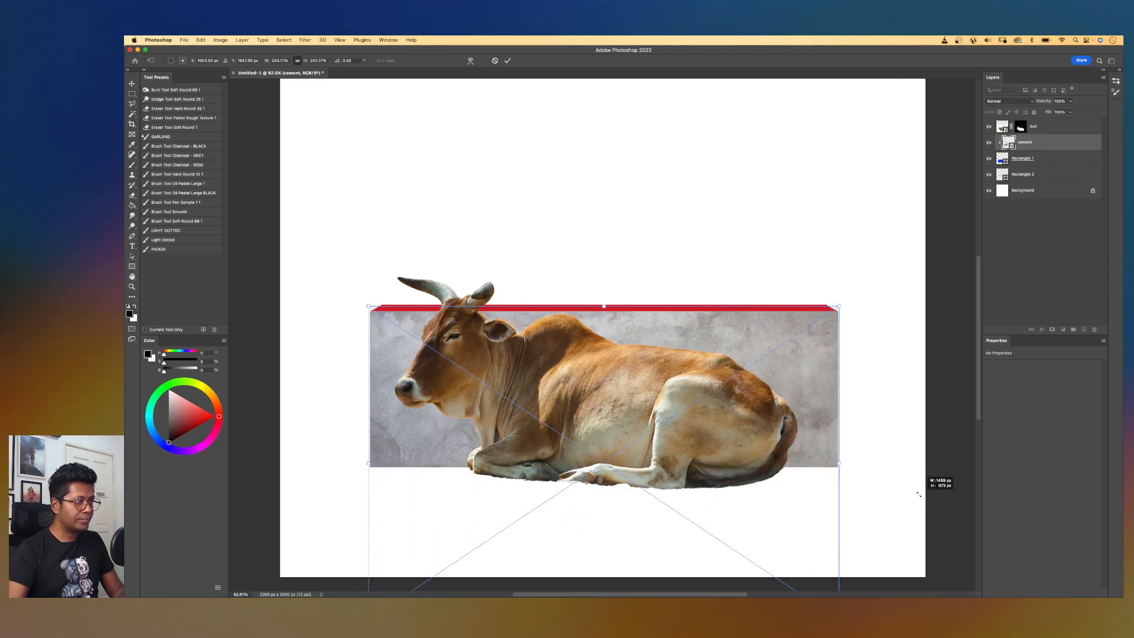
left_click_drag(774, 411, 778, 272)
key("Return")
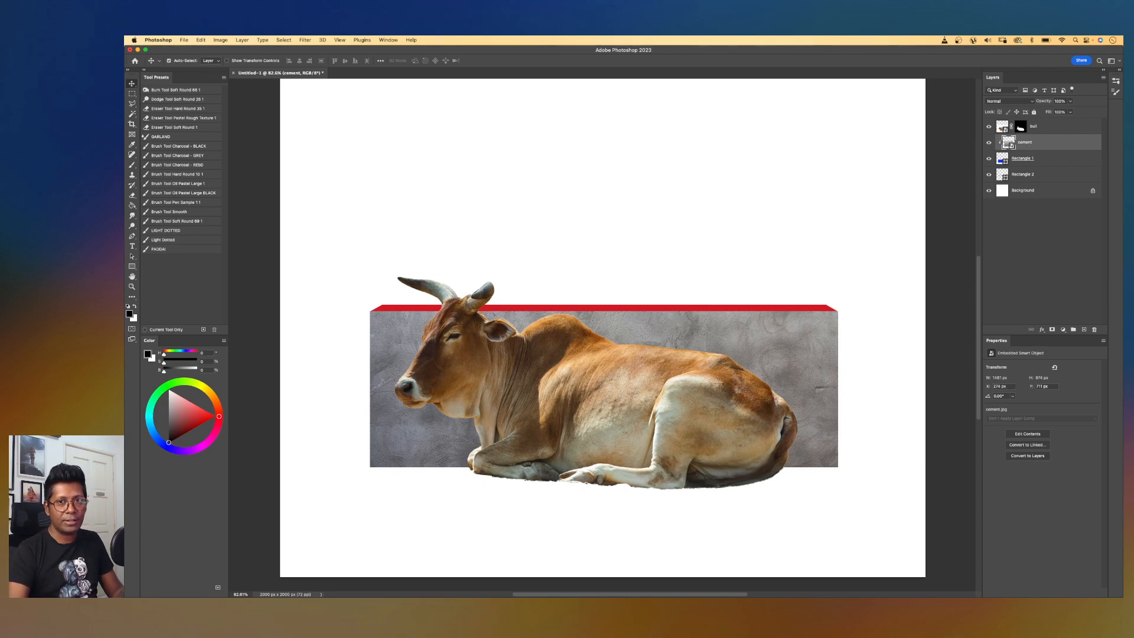
- Place a second copy of the cement texture directly above the red Rectangle 2 layer and clip it to that layer
left_click_drag(1121, 271, 678, 254)
key("Return")
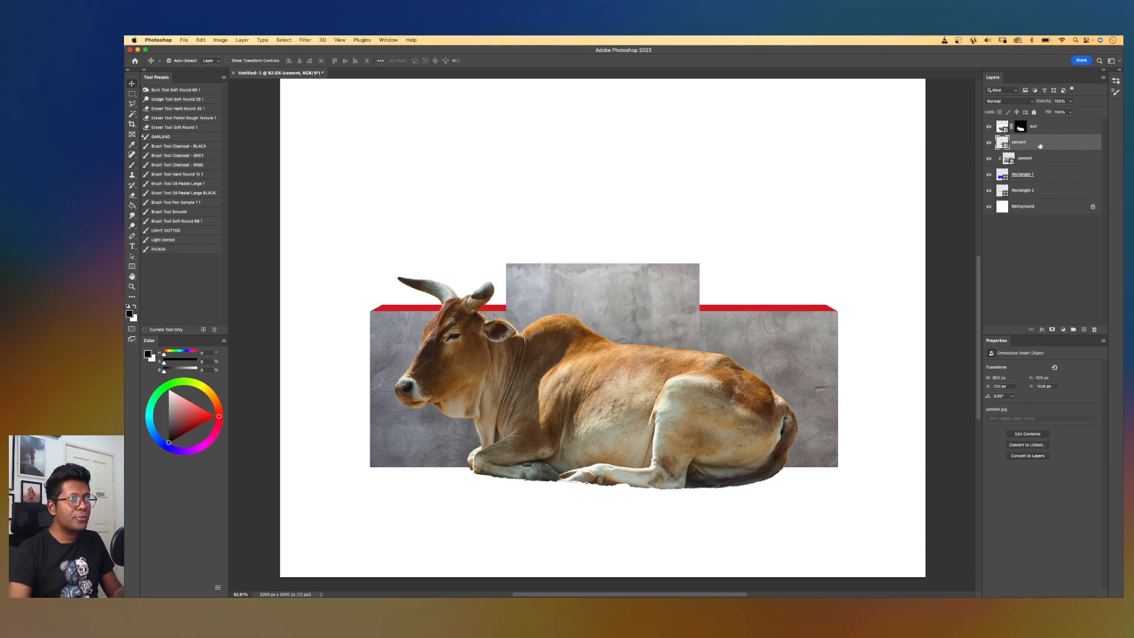
left_click_drag(1042, 144, 1039, 183)
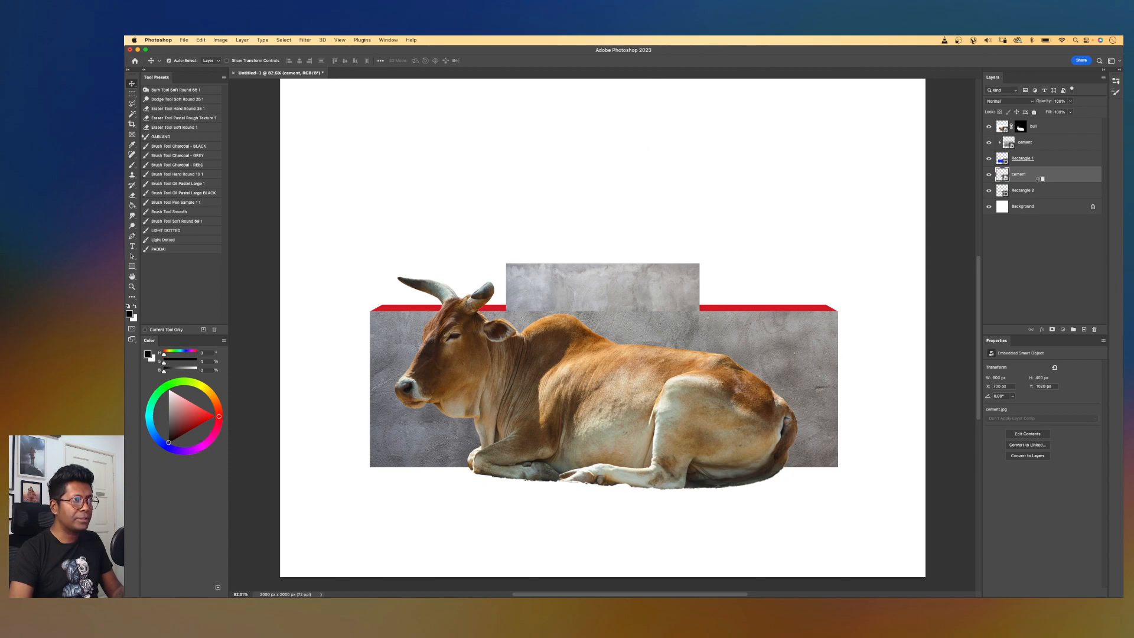
left_click(1039, 179, "alt")
- Squash the second cement texture over the red strip and widen it to about 283%, past both ends of the strip
key("super+t")
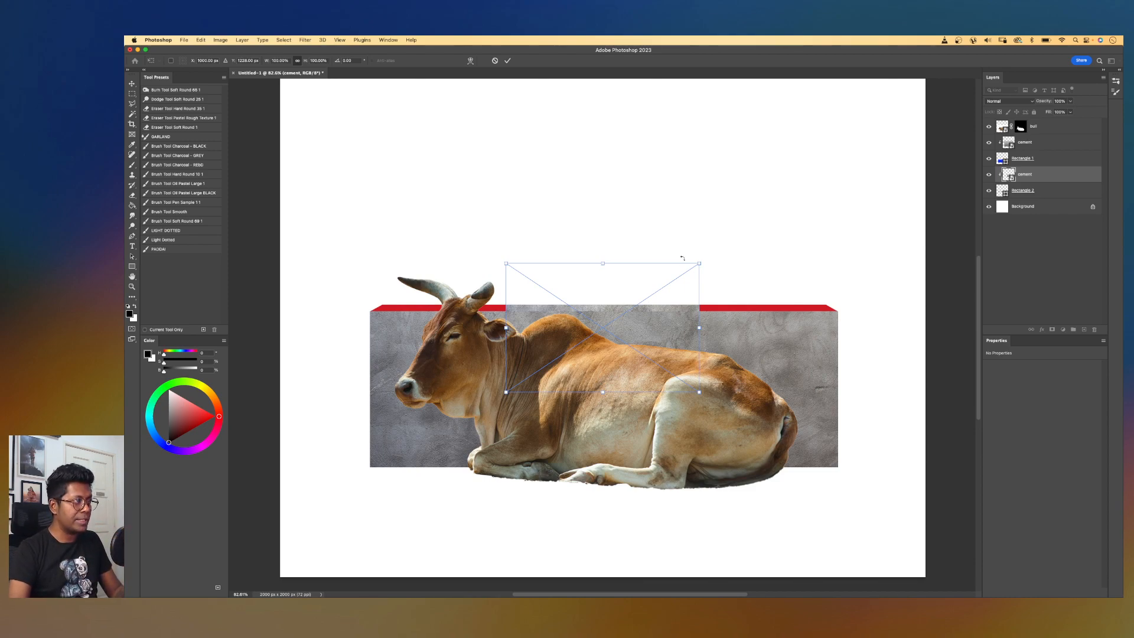
right_click(632, 324)
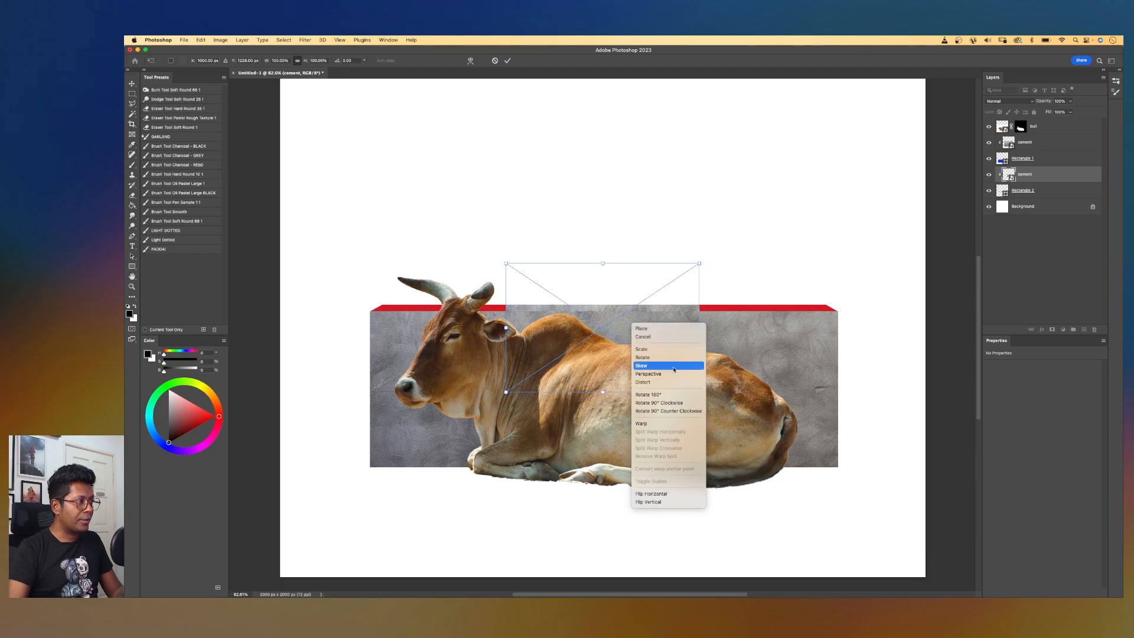
left_click(661, 384)
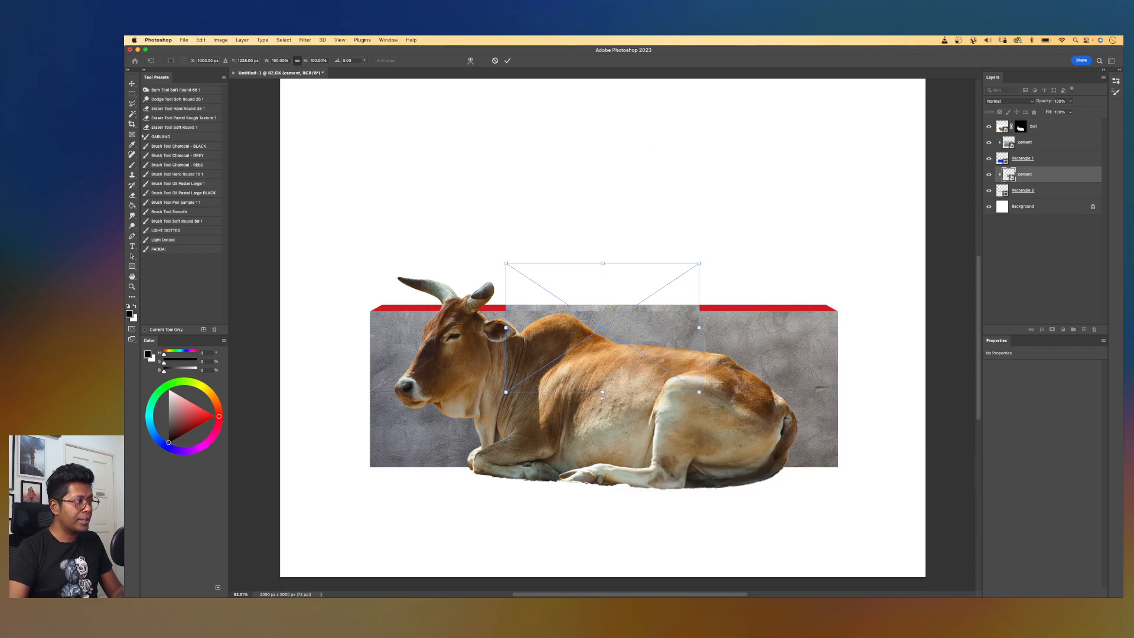
left_click_drag(602, 392, 596, 312)
left_click_drag(602, 263, 597, 304)
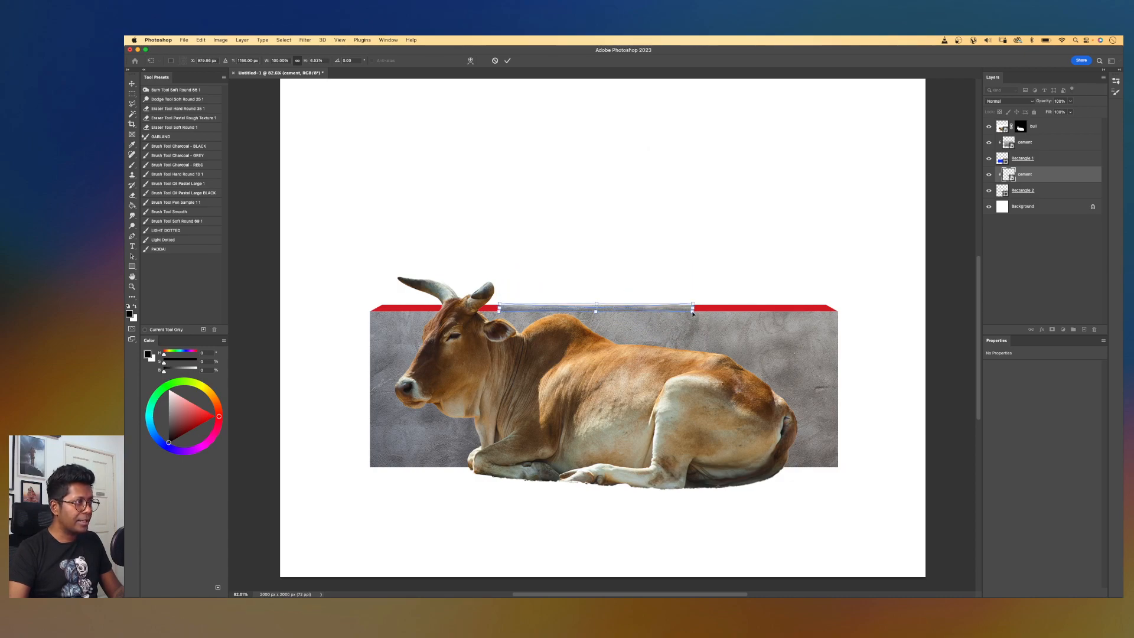
left_click_drag(694, 311, 830, 308)
left_click_drag(642, 309, 370, 307)
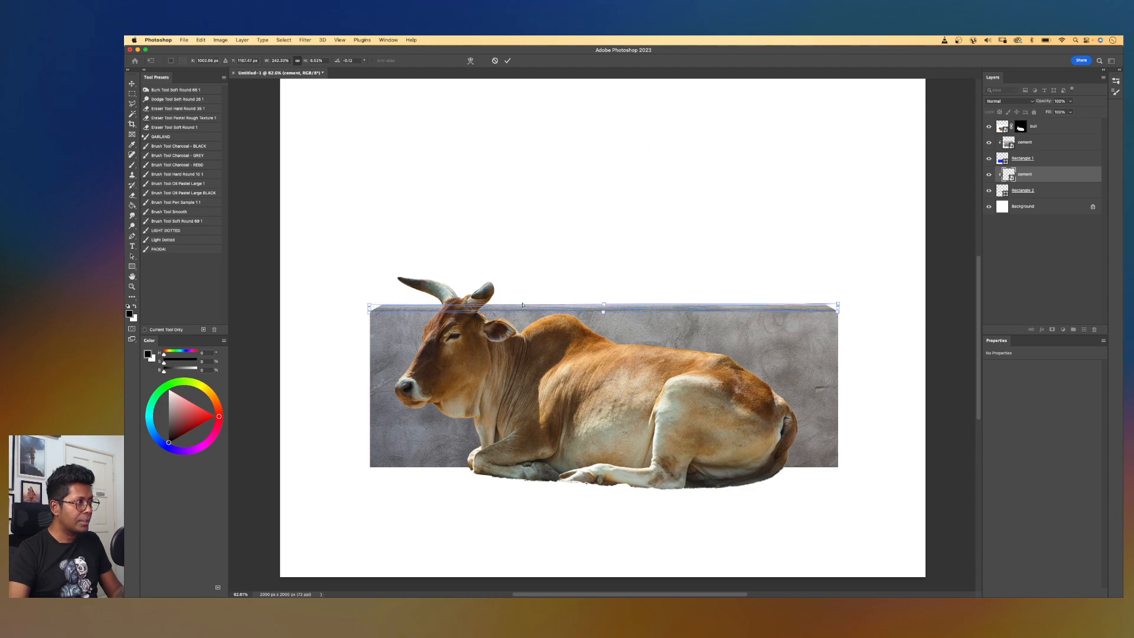
left_click_drag(604, 306, 602, 316)
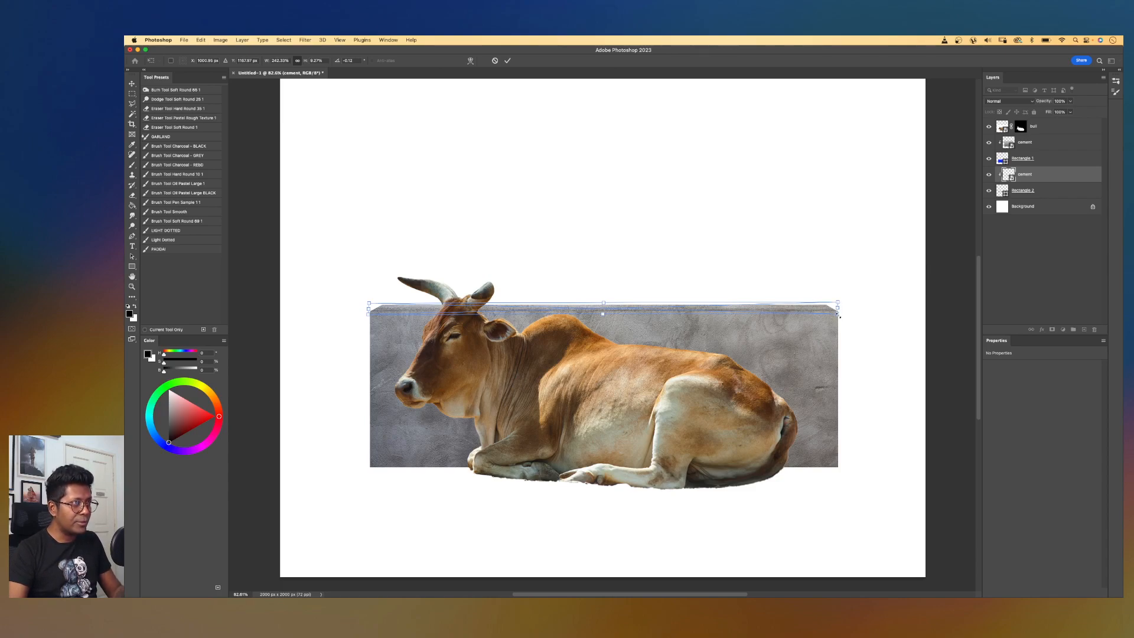
left_click_drag(839, 317, 879, 317)
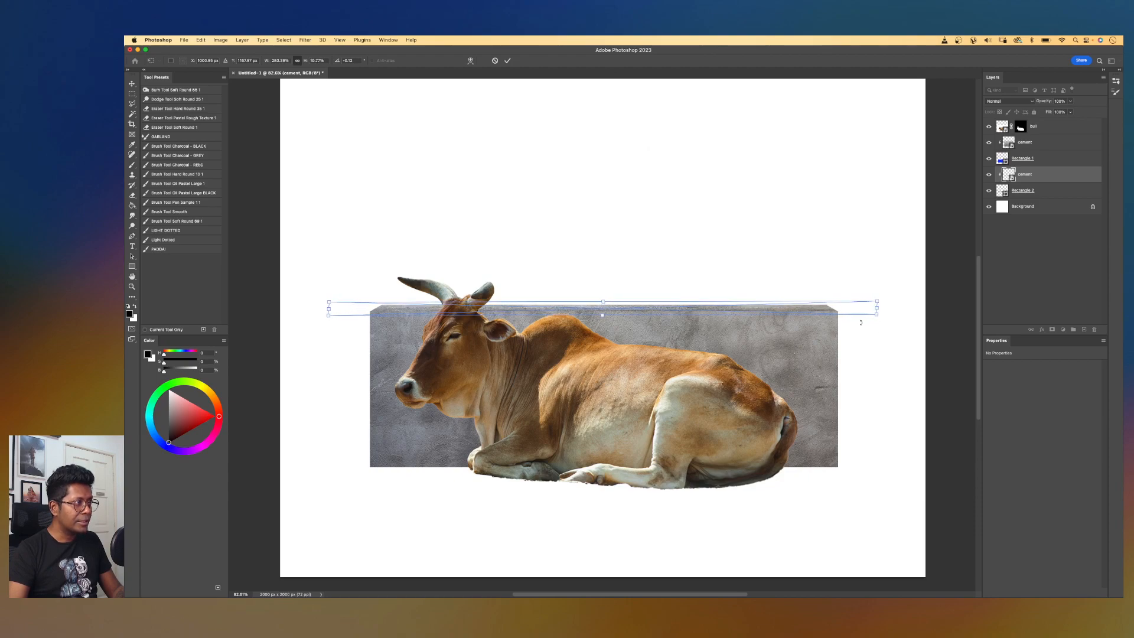
- Taper the second cement texture's upper edge inward in perspective to match the top face, and apply the transform
right_click(846, 308)
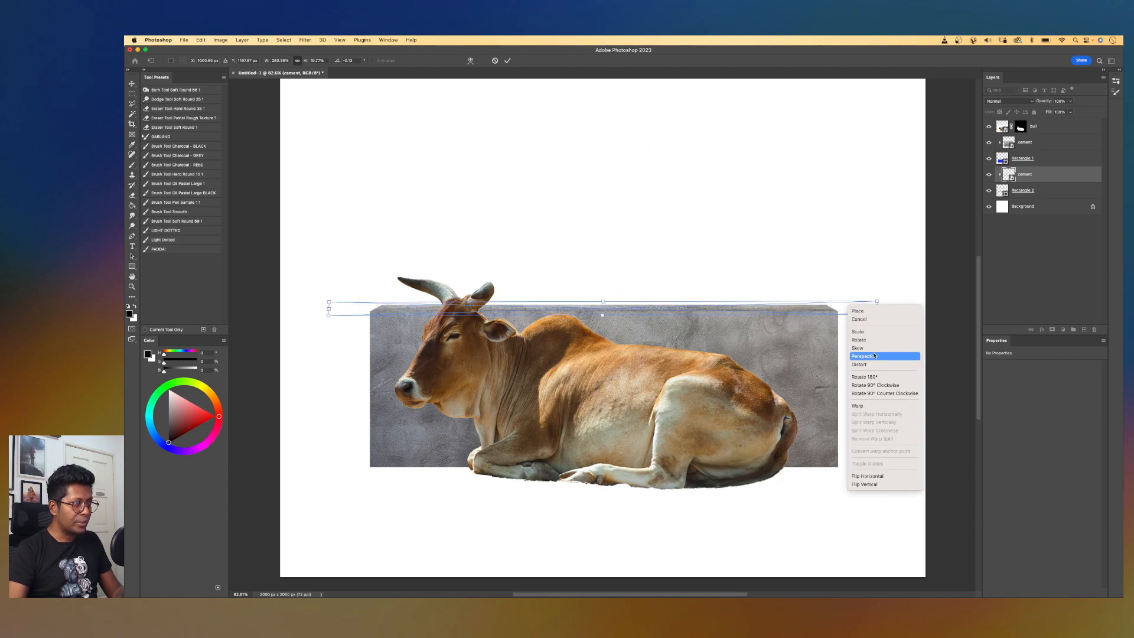
left_click(880, 364)
left_click_drag(876, 303, 839, 308)
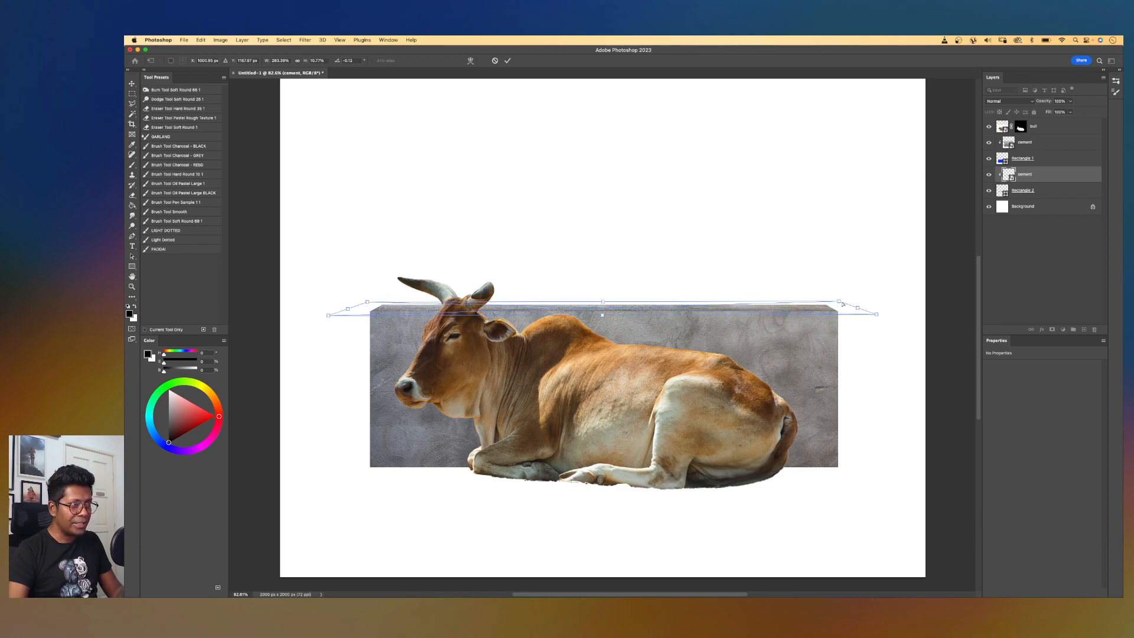
left_click_drag(839, 303, 841, 305)
key("Return")
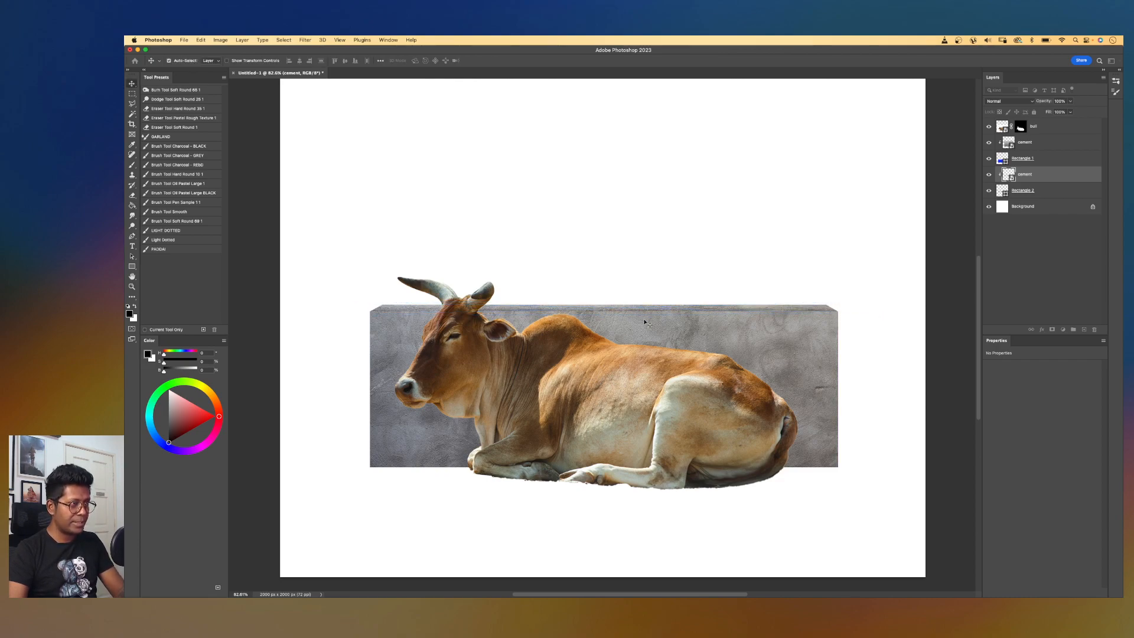
- Place the background-landscape image directly above the white Background layer, behind the cement block and bull
scroll(694, 264, "down", 3)
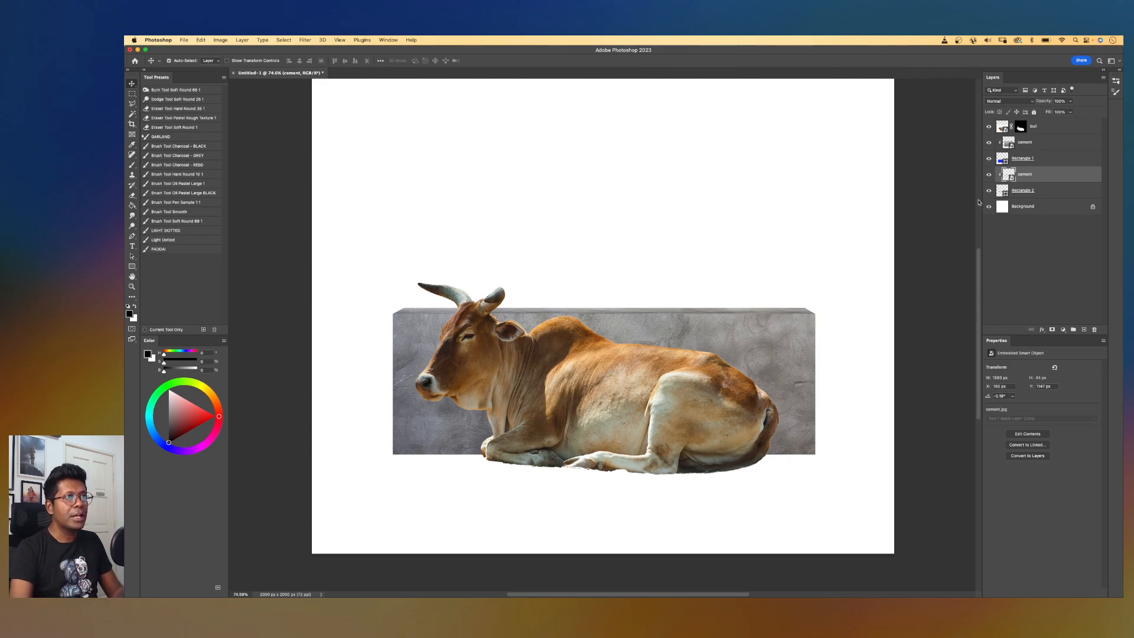
left_click(1050, 208)
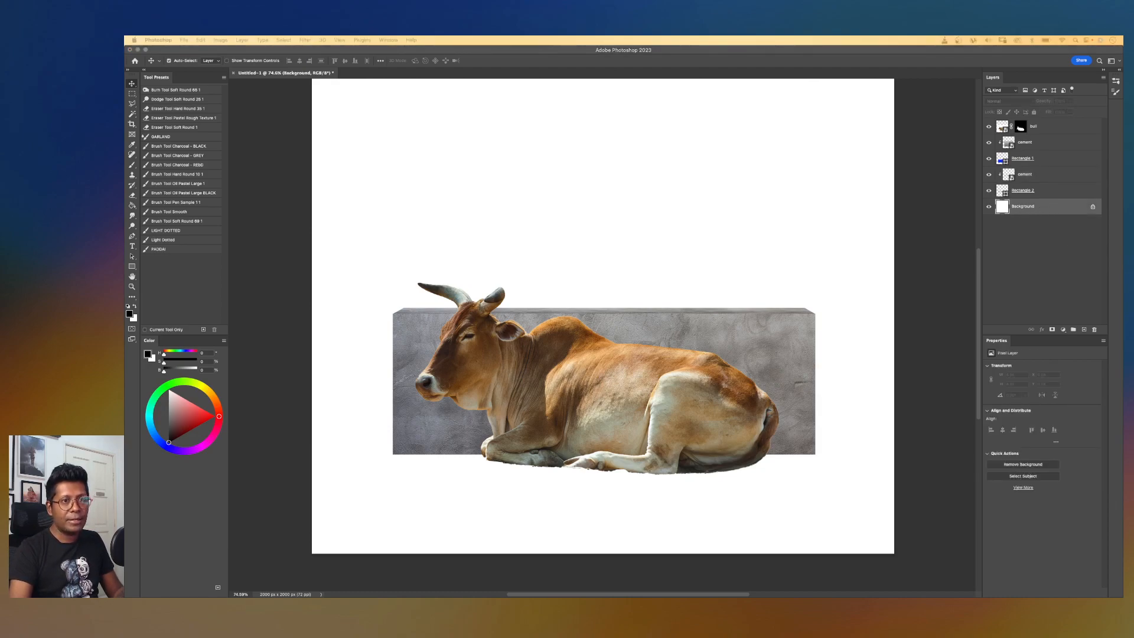
left_click_drag(622, 223, 721, 271)
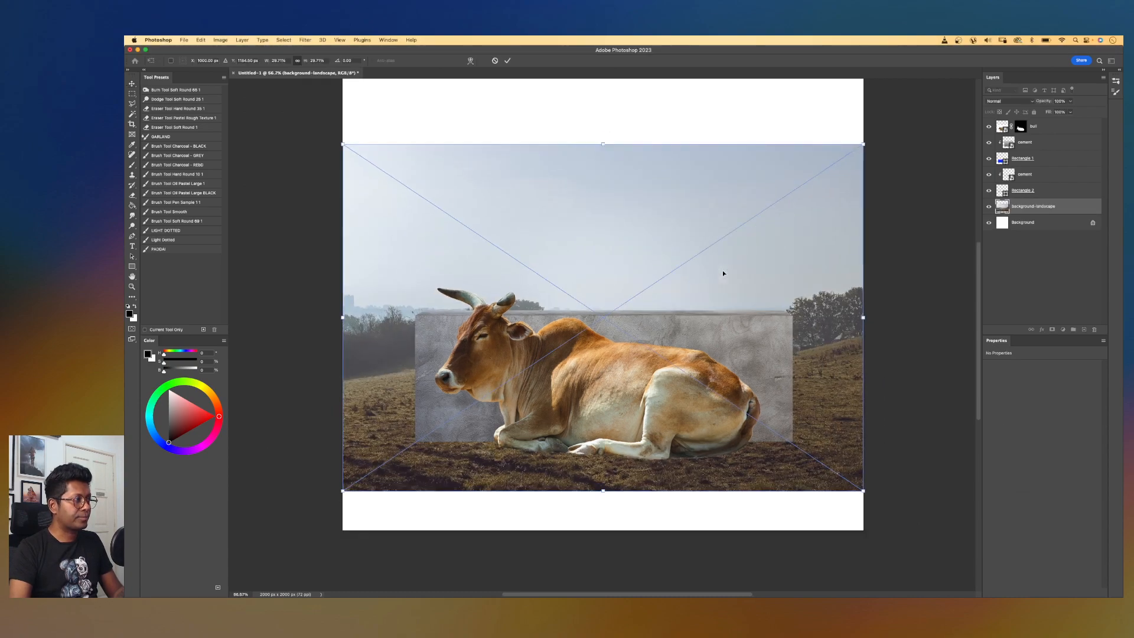
scroll(722, 273, "down", 2)
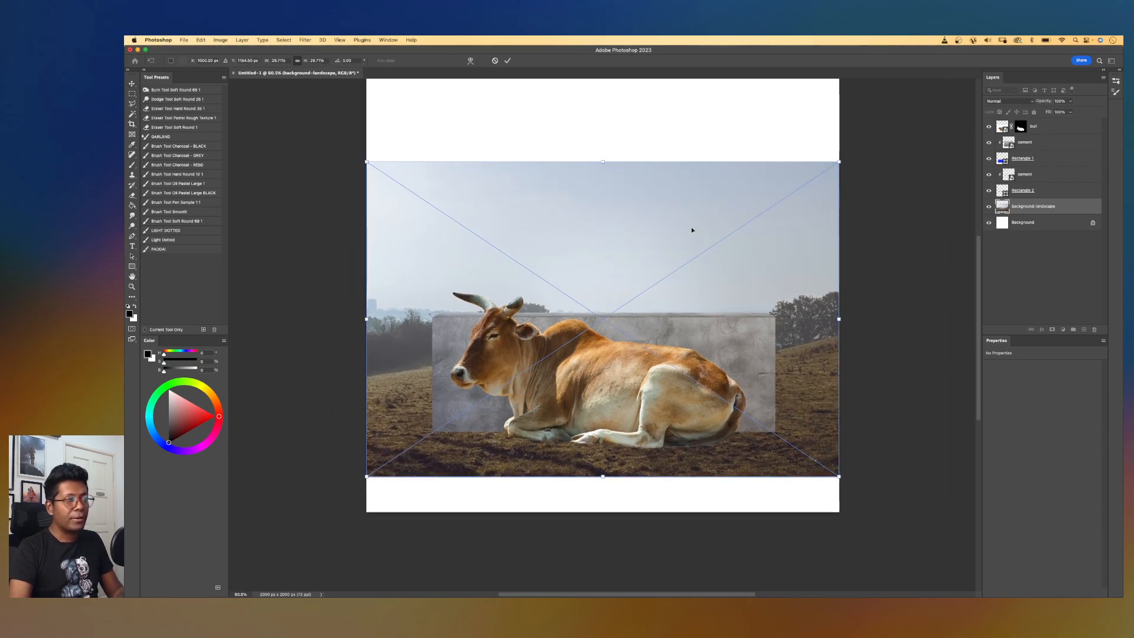
left_click_drag(692, 230, 784, 256)
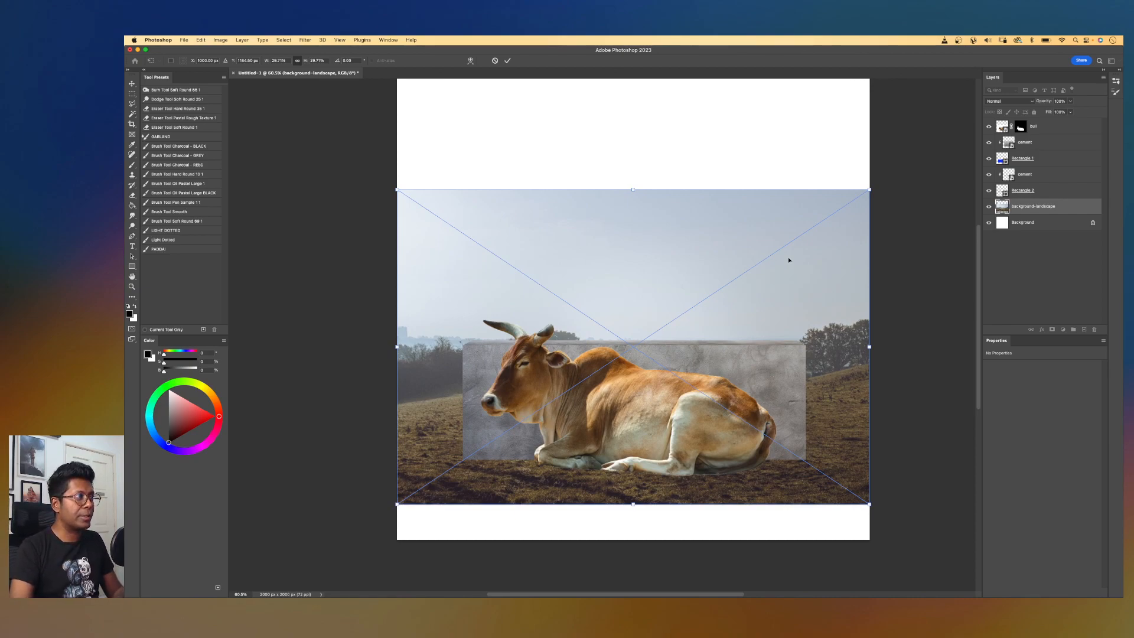
scroll(649, 239, "up", 3)
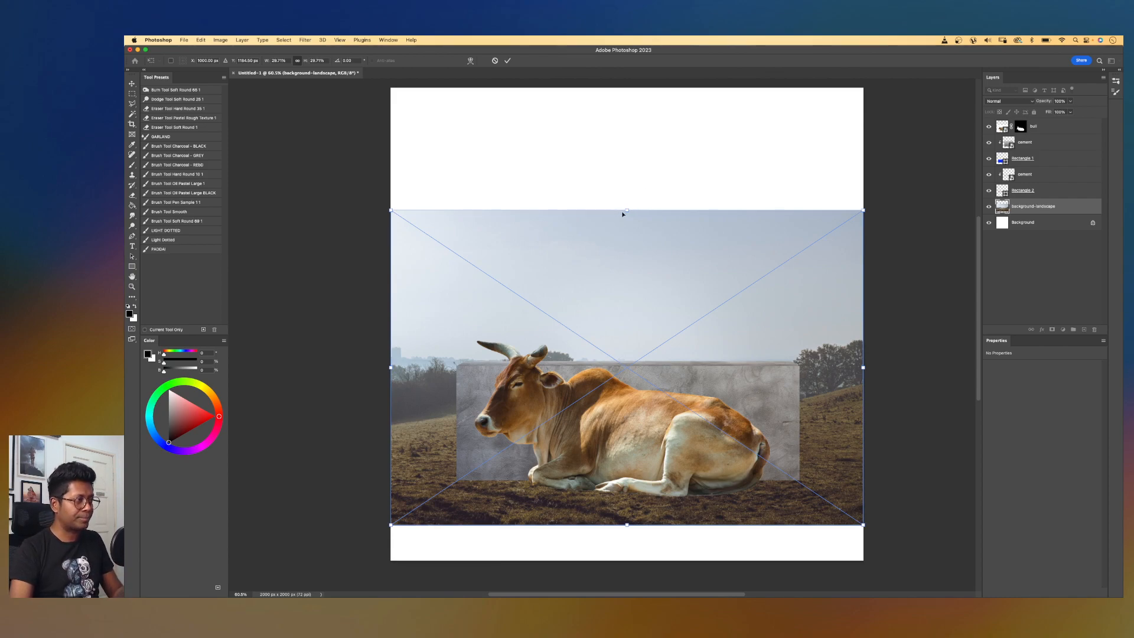
- Enlarge the landscape image to about 32%, center it across the canvas width, and apply the placement
left_click_drag(629, 210, 629, 184)
left_click_drag(632, 235, 630, 222)
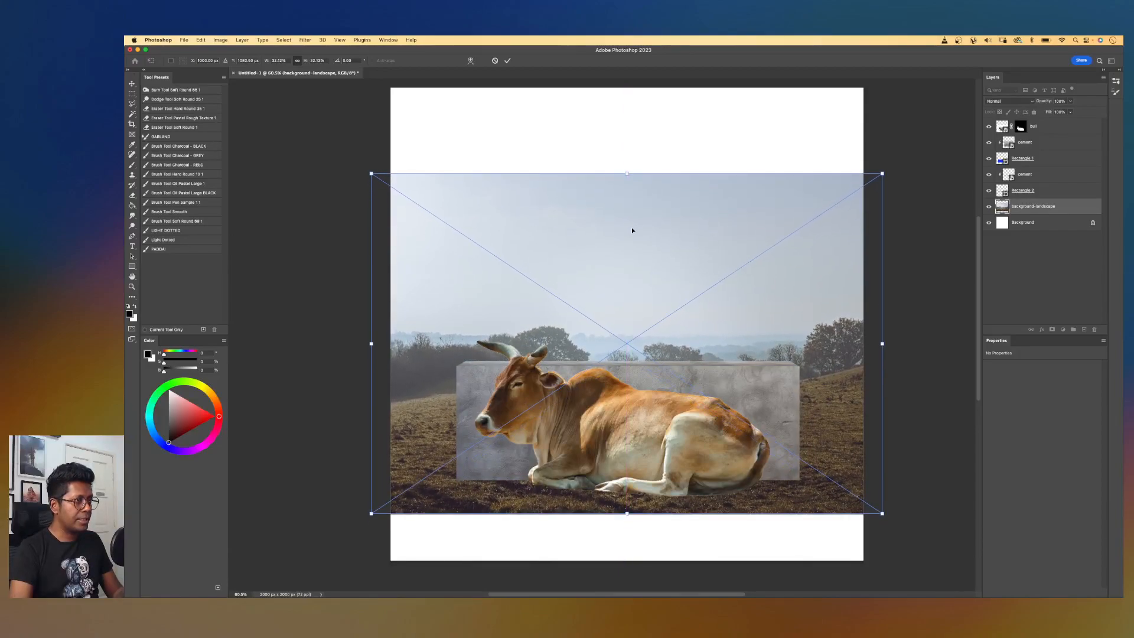
key("Return")
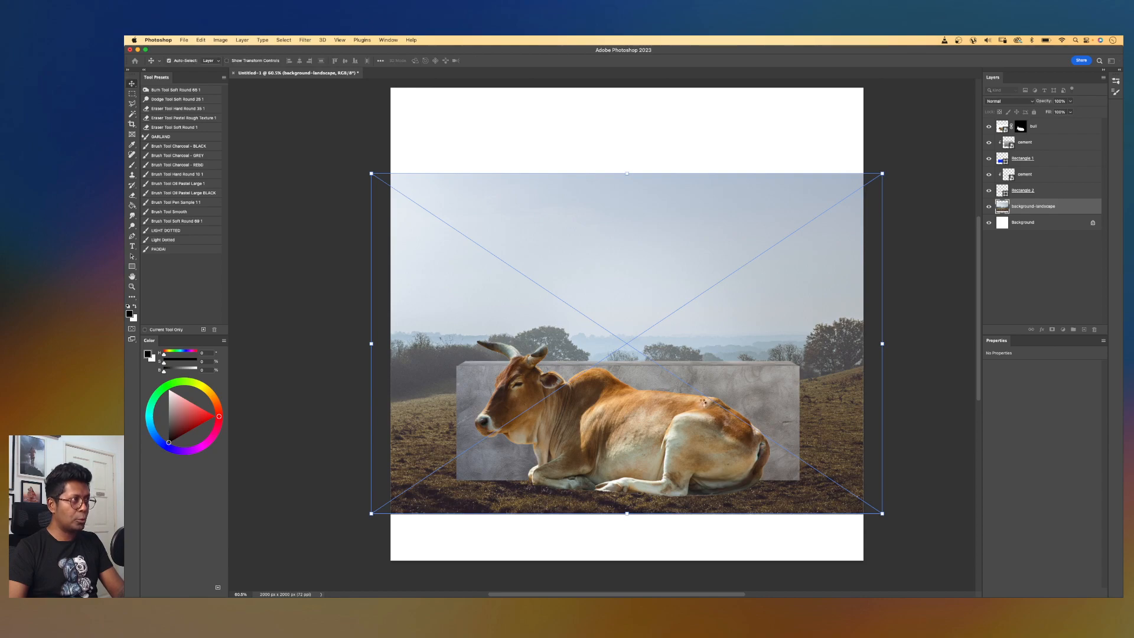
- Scale the landscape image down slightly so it still spans the full canvas width, and apply the transform
key("super+minus")
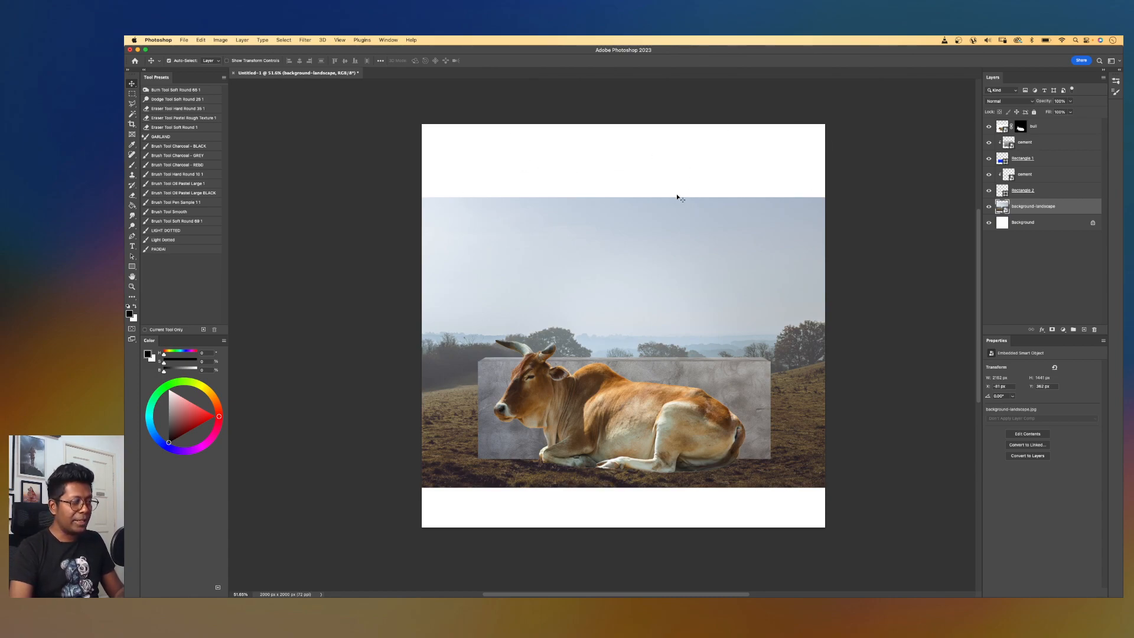
key("super+t")
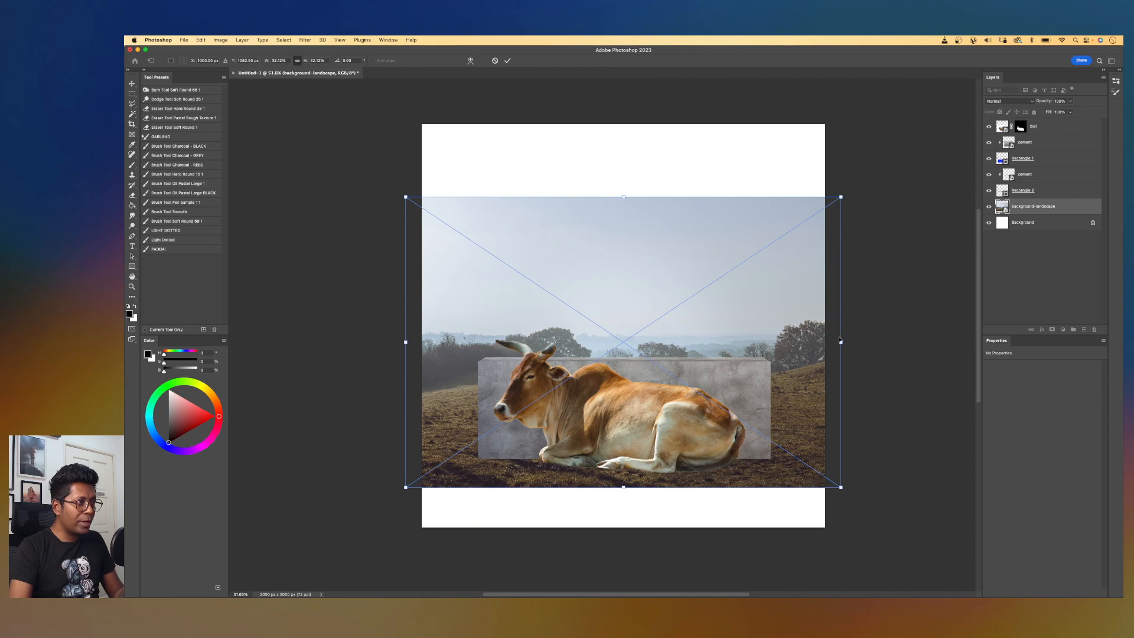
left_click_drag(841, 341, 764, 322)
key("Return")
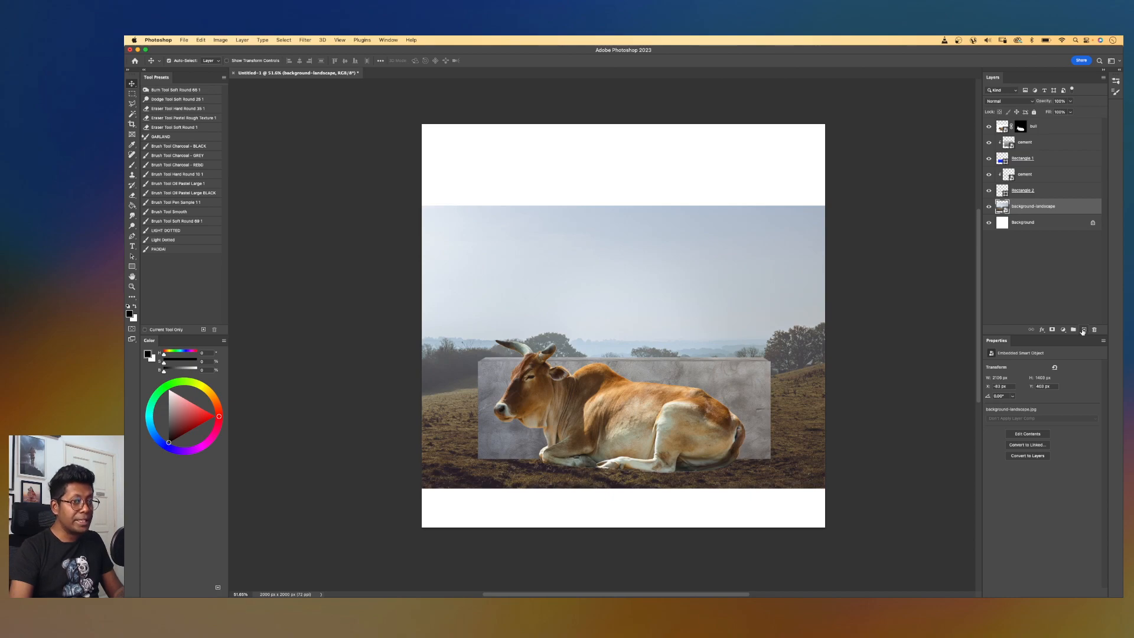
- Add a new layer above the landscape image and select the blank white strip above the sky with the Rectangular Marquee tool
left_click(1085, 330)
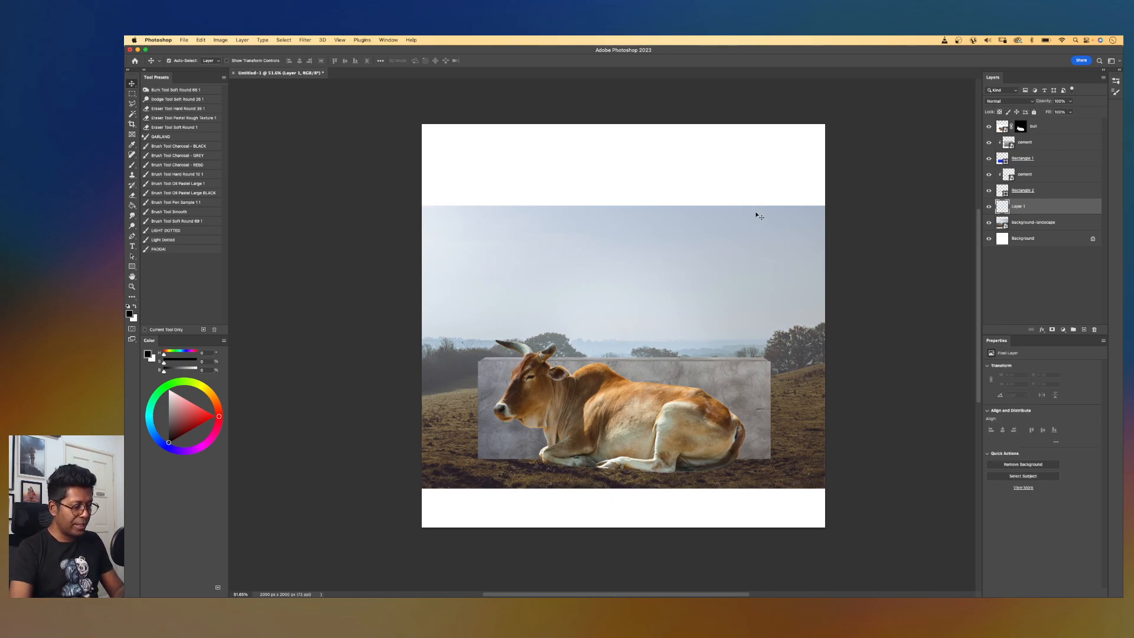
key("m")
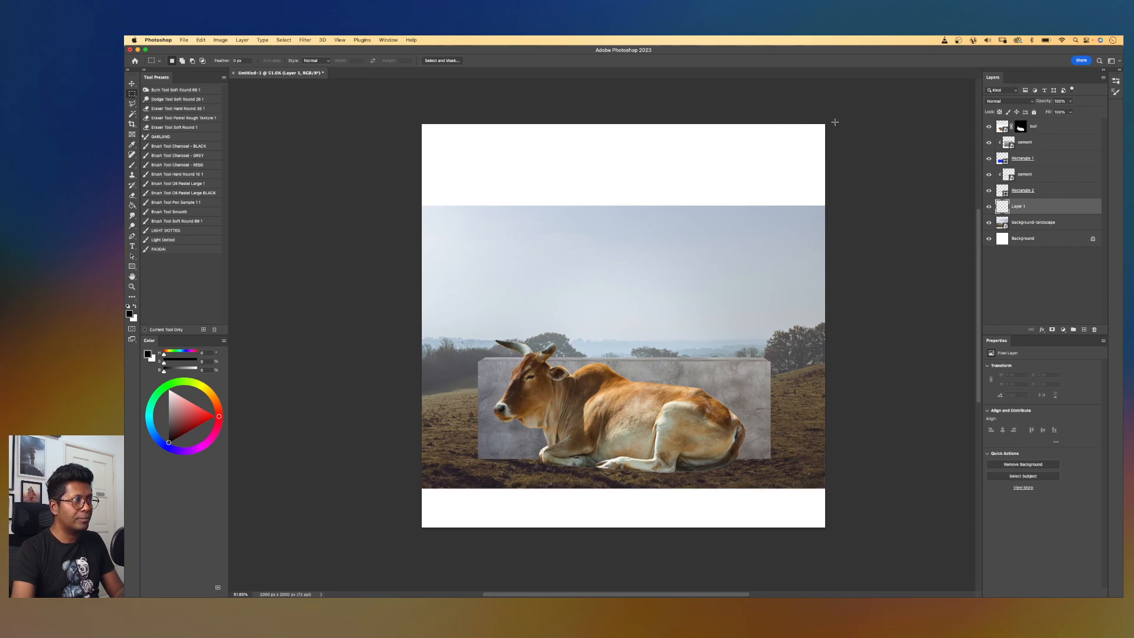
right_click(133, 97)
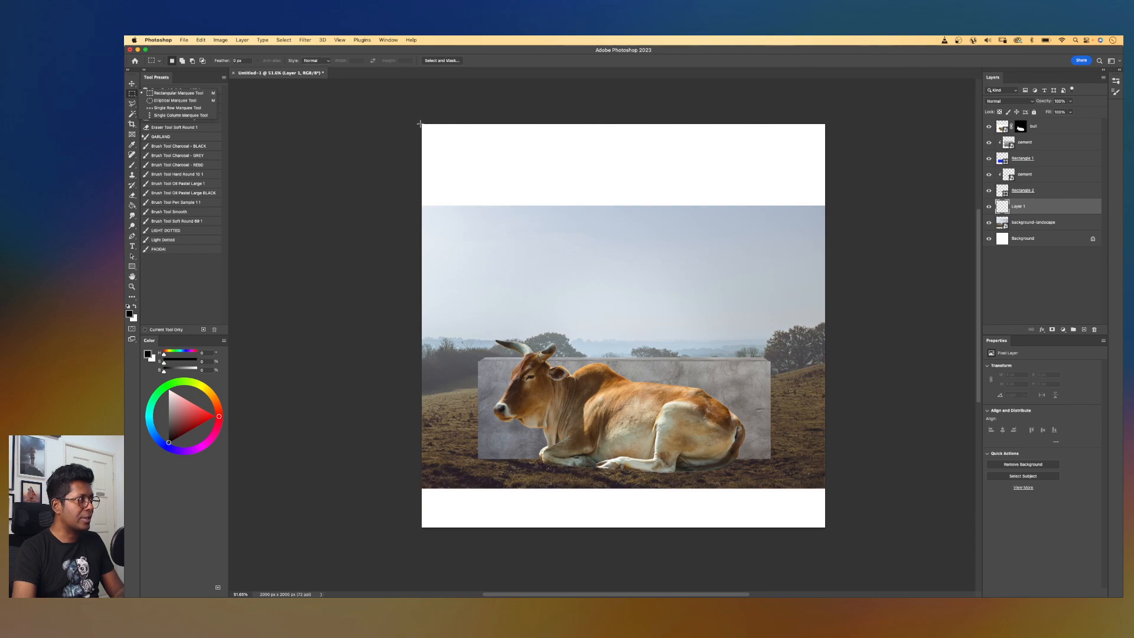
left_click_drag(422, 124, 829, 209)
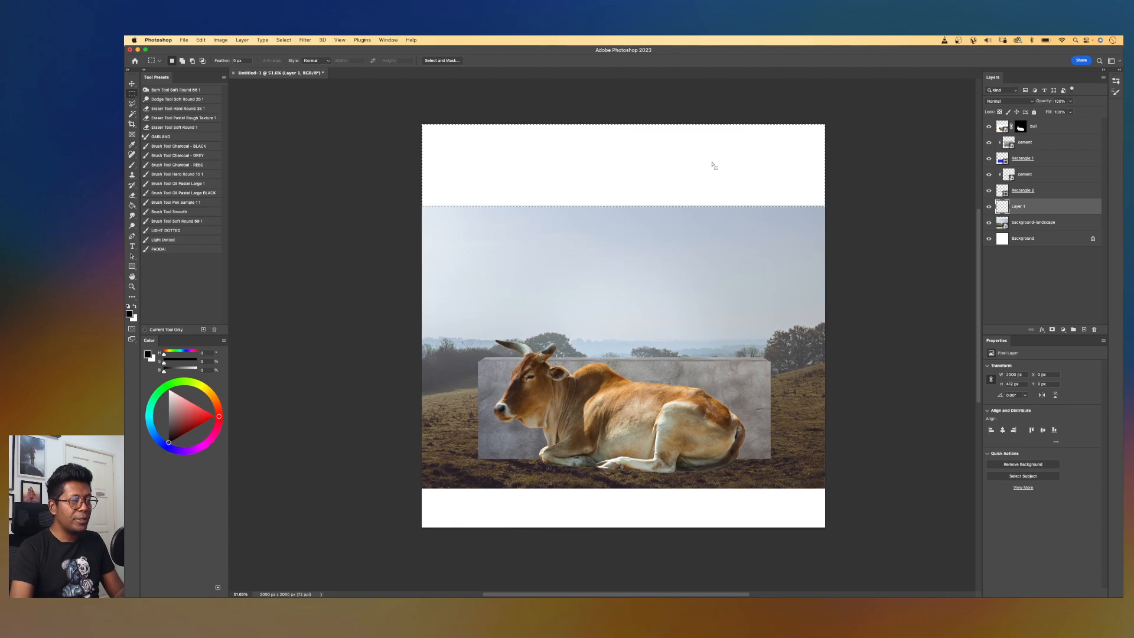
- Fill the selected strip with Content-Aware Fill using automatic sampling, output it to a new layer, and deselect
right_click(668, 165)
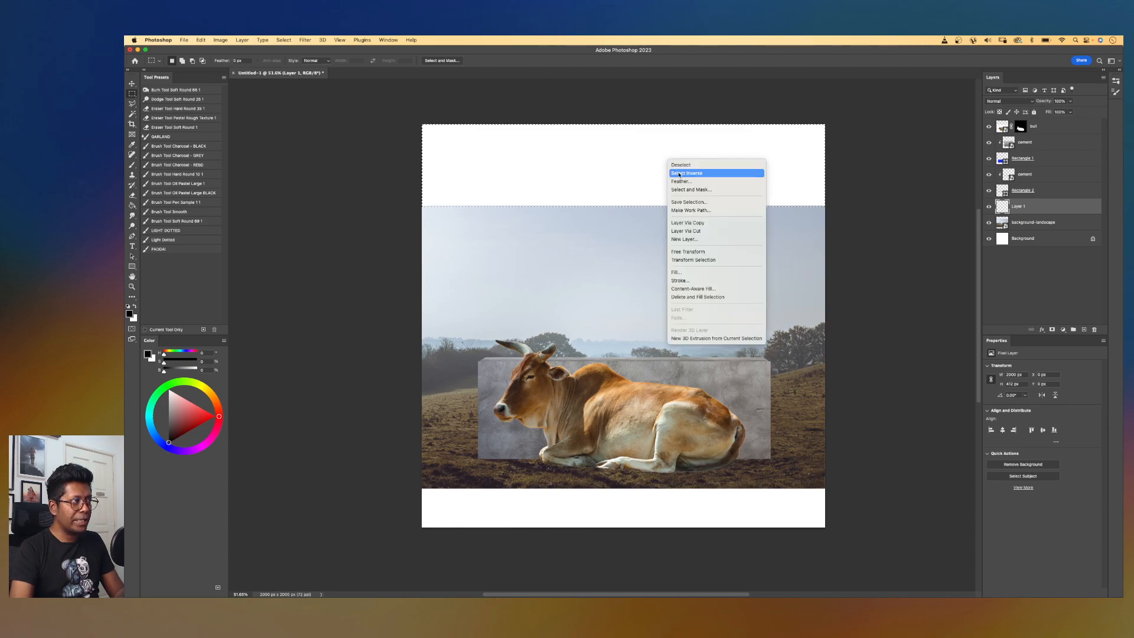
left_click(720, 289)
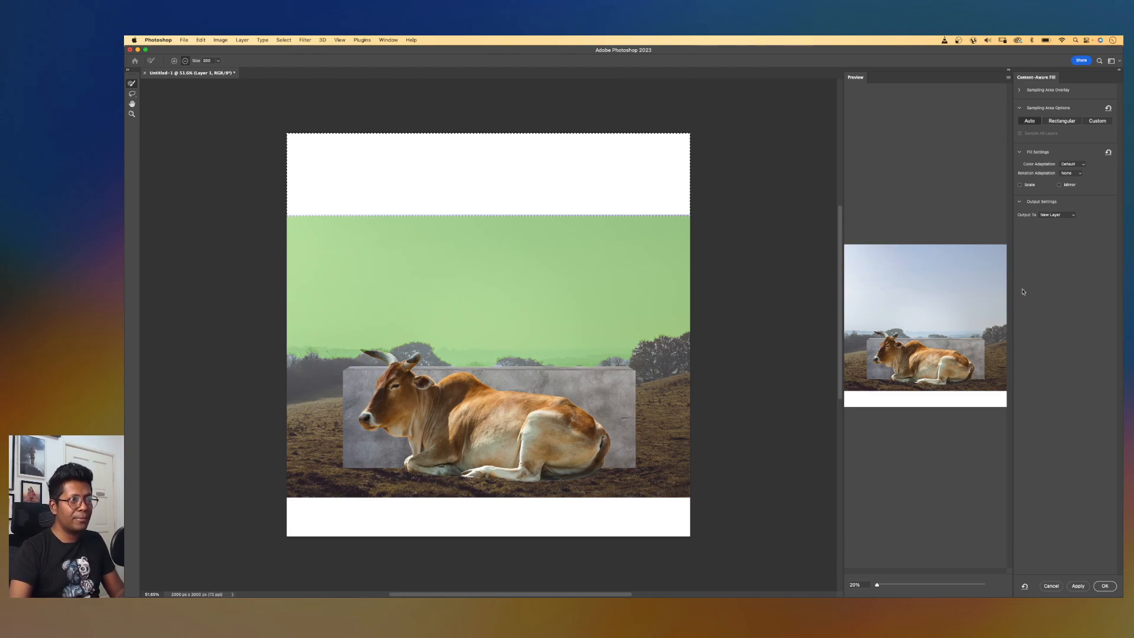
left_click(1105, 585)
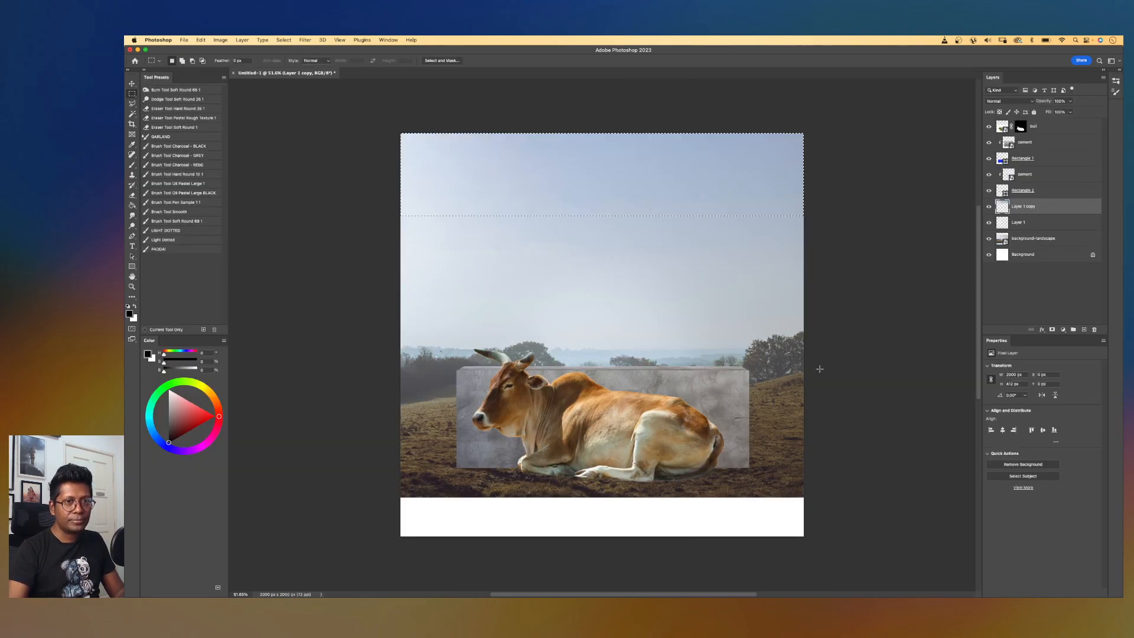
key("super+d")
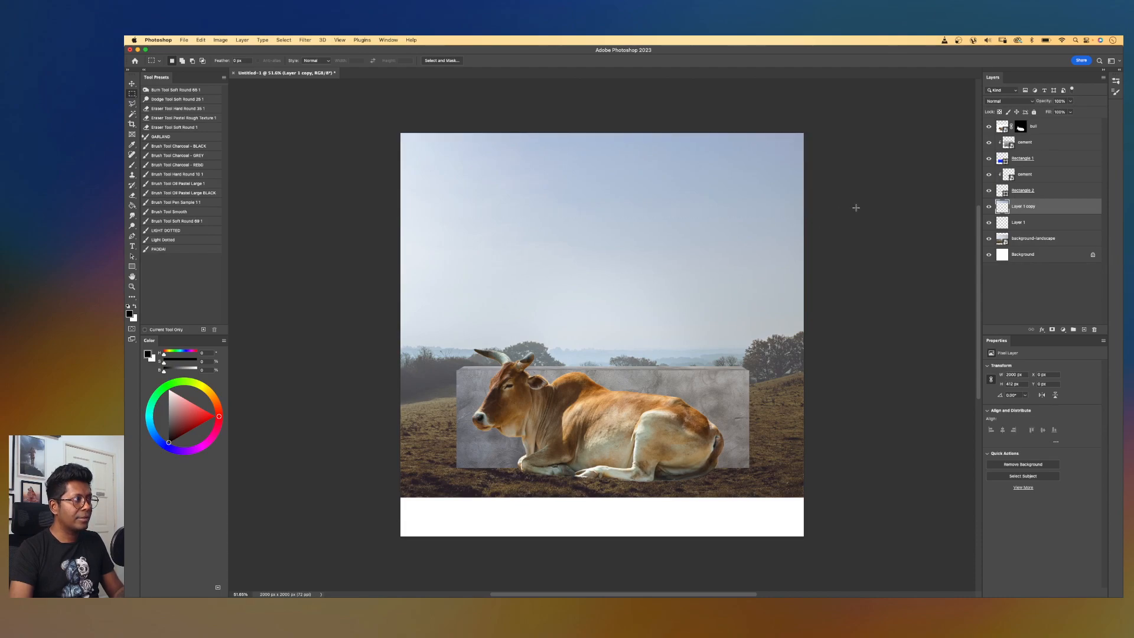
- Examine the extended sky up close for visible seams or texture differences against the landscape image
scroll(805, 215, "left", 2)
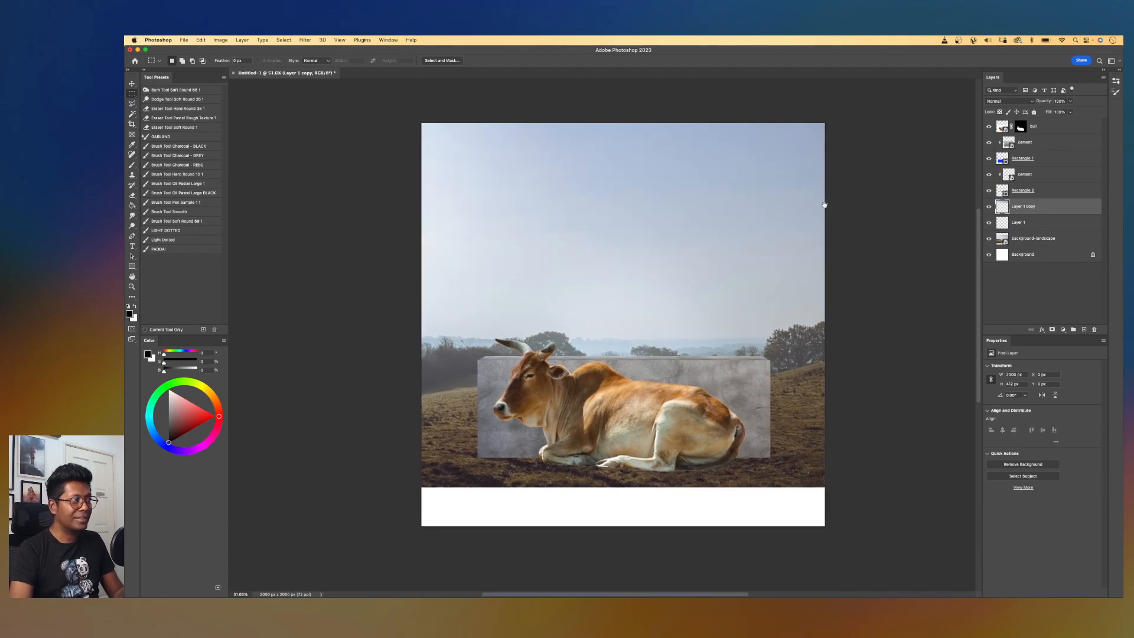
scroll(731, 221, "up", 3)
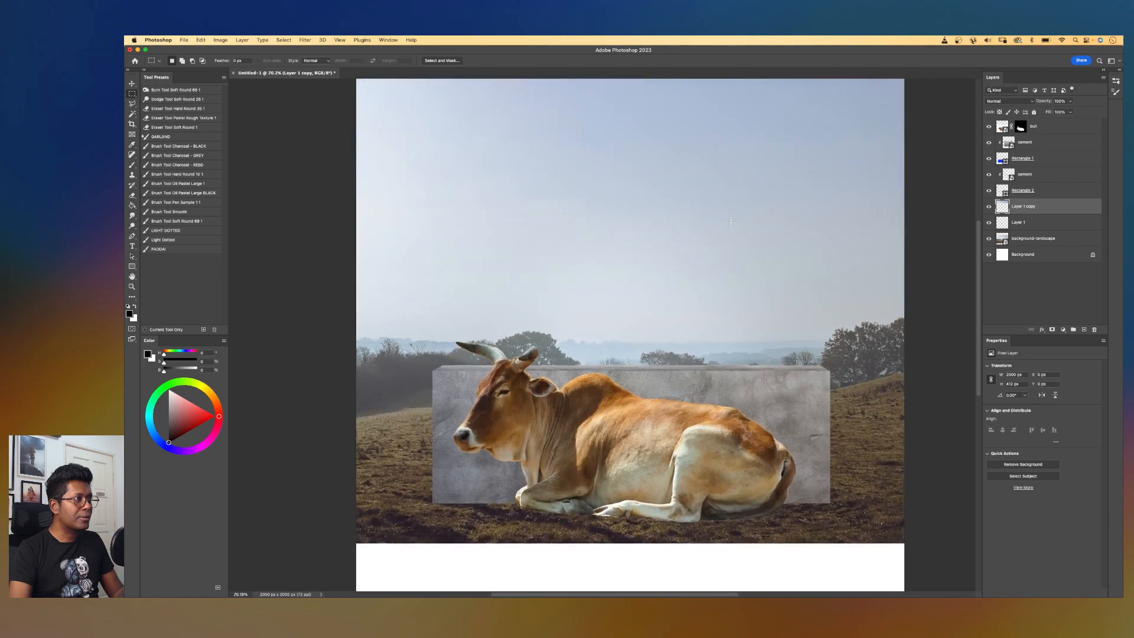
scroll(731, 221, "up", 4)
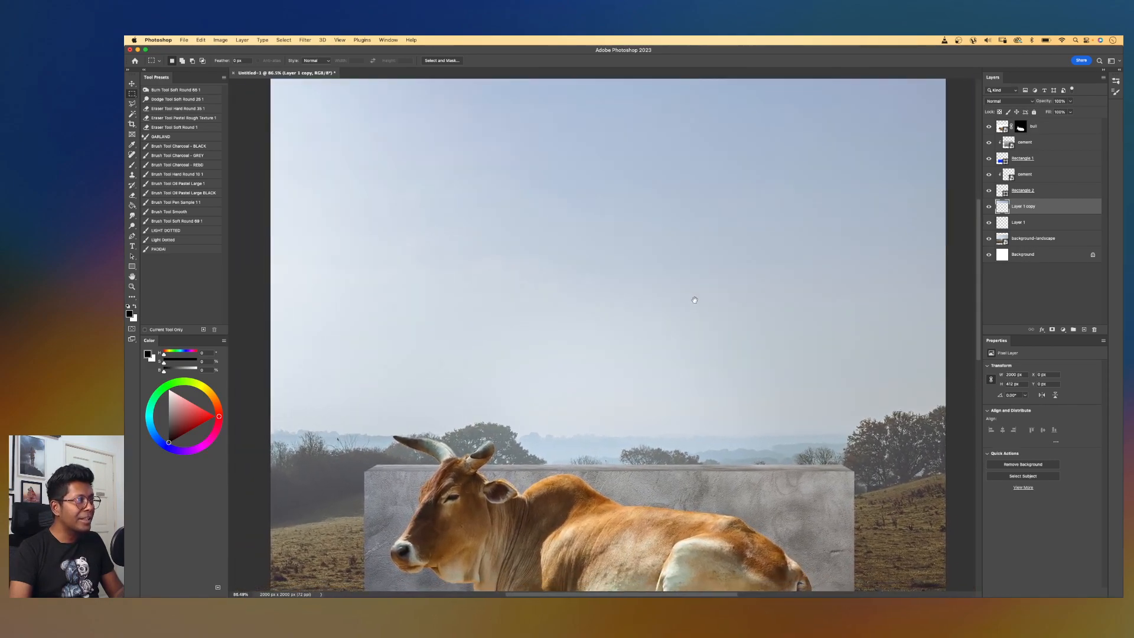
left_click_drag(695, 300, 694, 344)
scroll(685, 298, "up", 4)
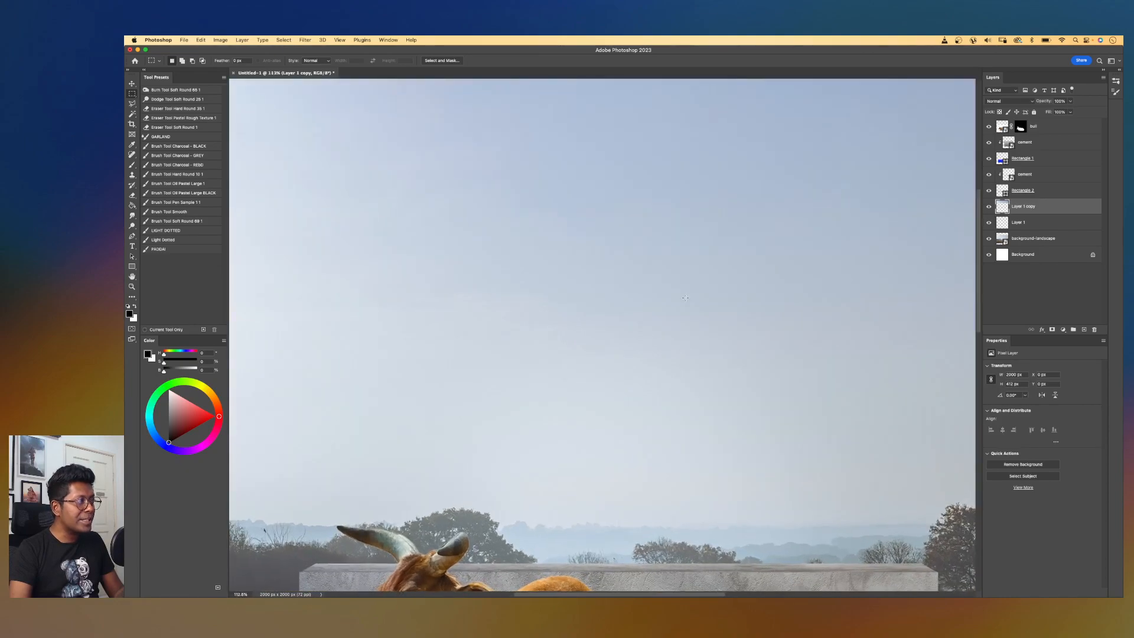
scroll(685, 297, "down", 10)
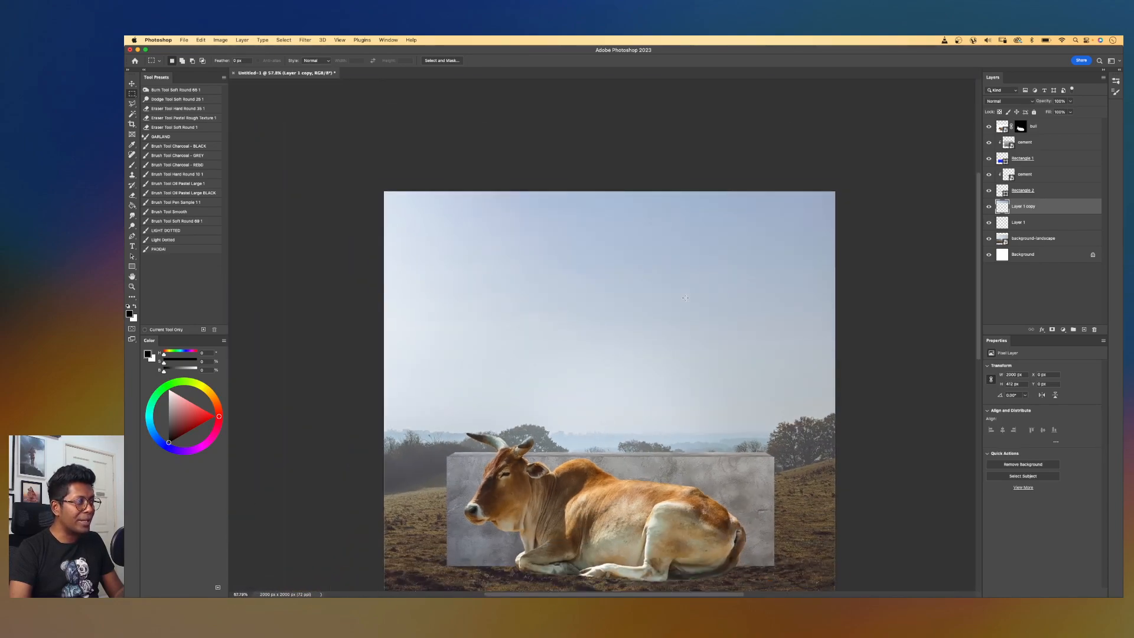
left_click_drag(685, 298, 714, 224)
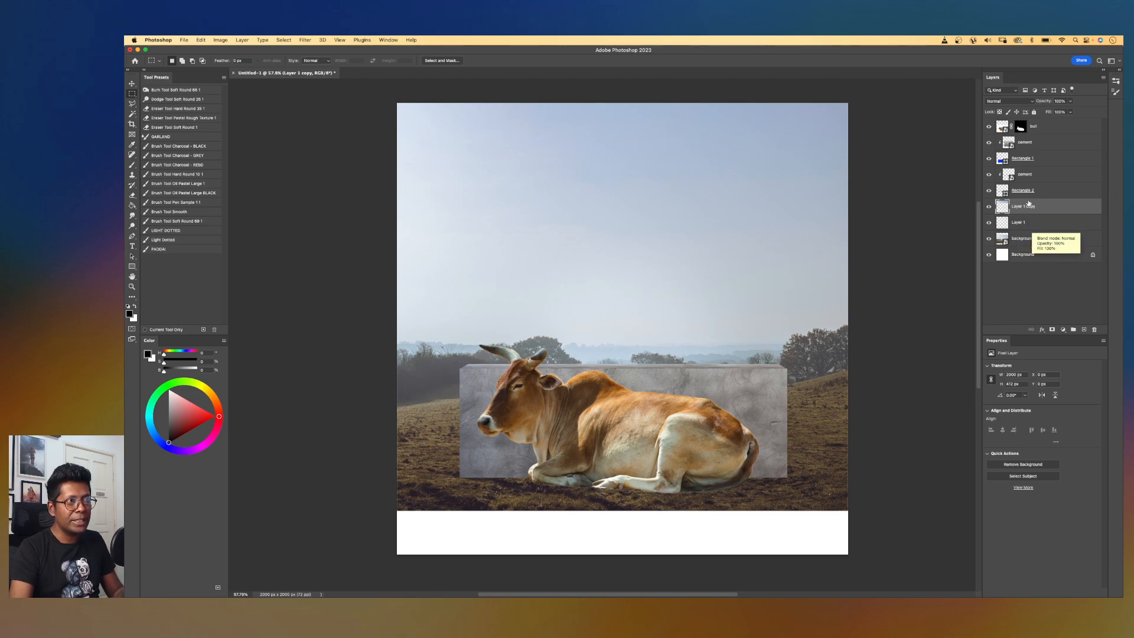
- Convert the Layer 1 copy, Layer 1 and background-landscape layers together into one smart object
left_click(1031, 239)
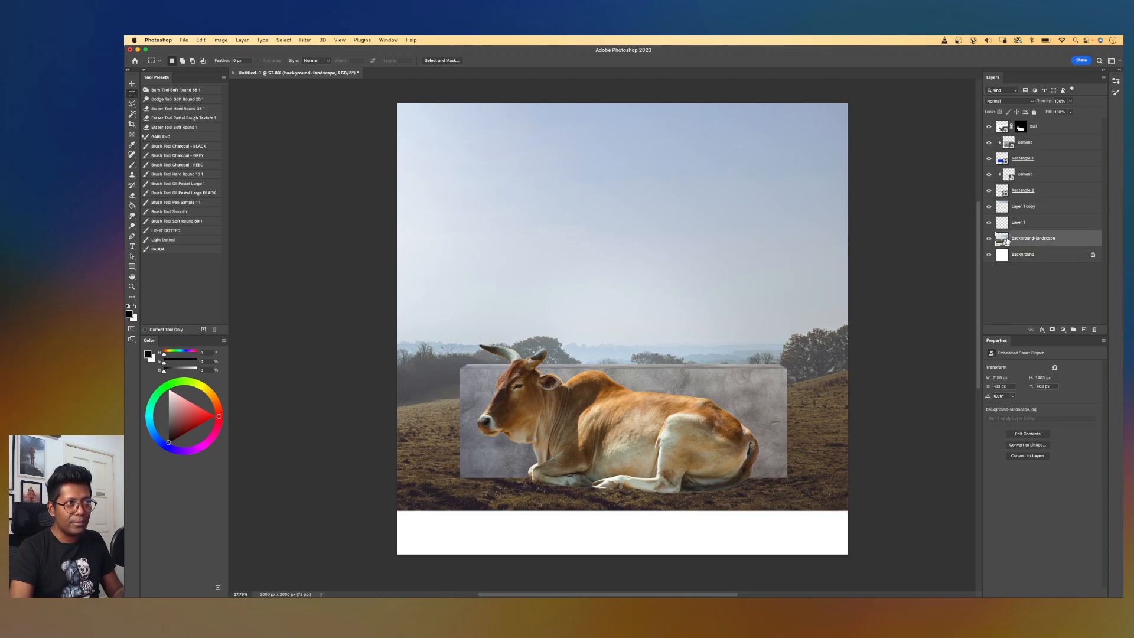
left_click(1048, 222)
left_click(1035, 237)
left_click(1034, 209, "shift")
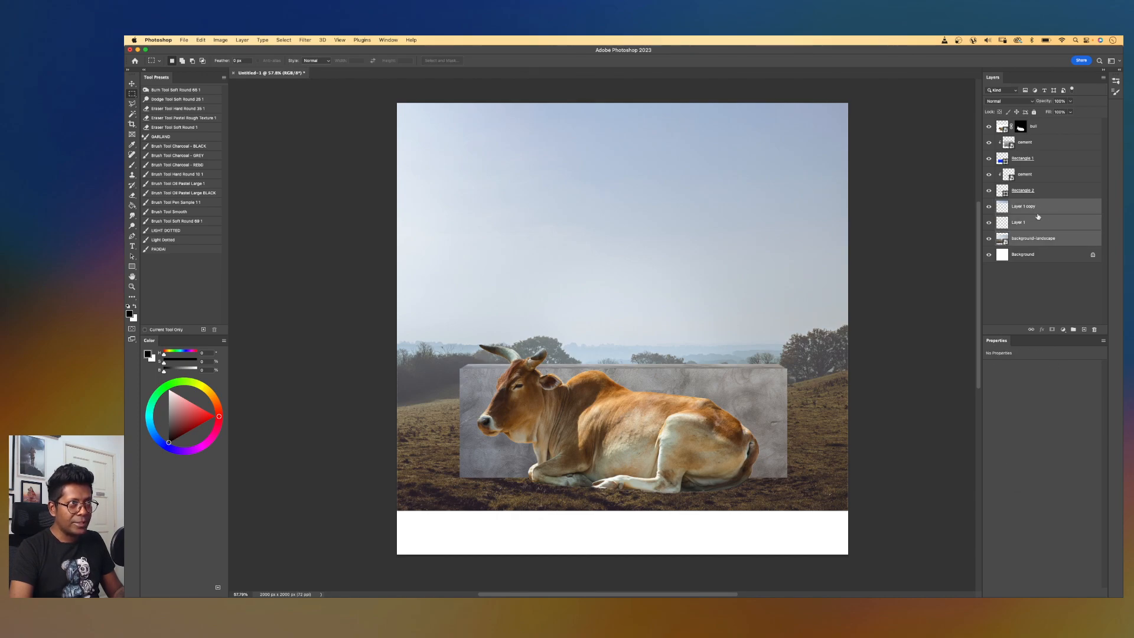
right_click(1037, 225)
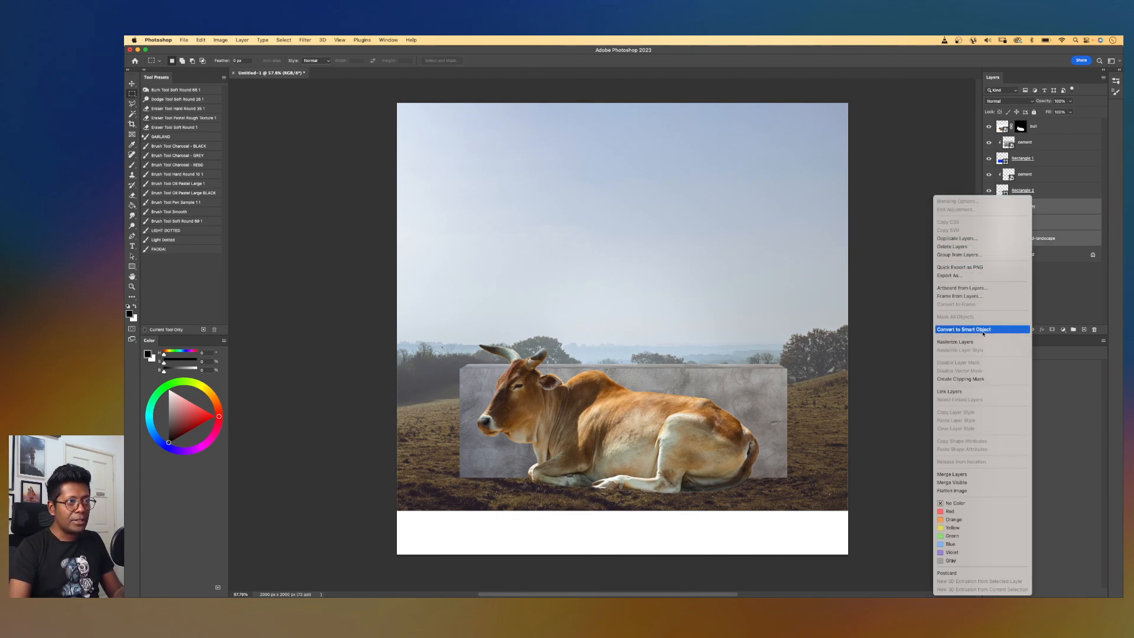
left_click(981, 329)
- Rename the combined landscape smart object as background
double_click(1028, 206)
type("background")
key("Return")
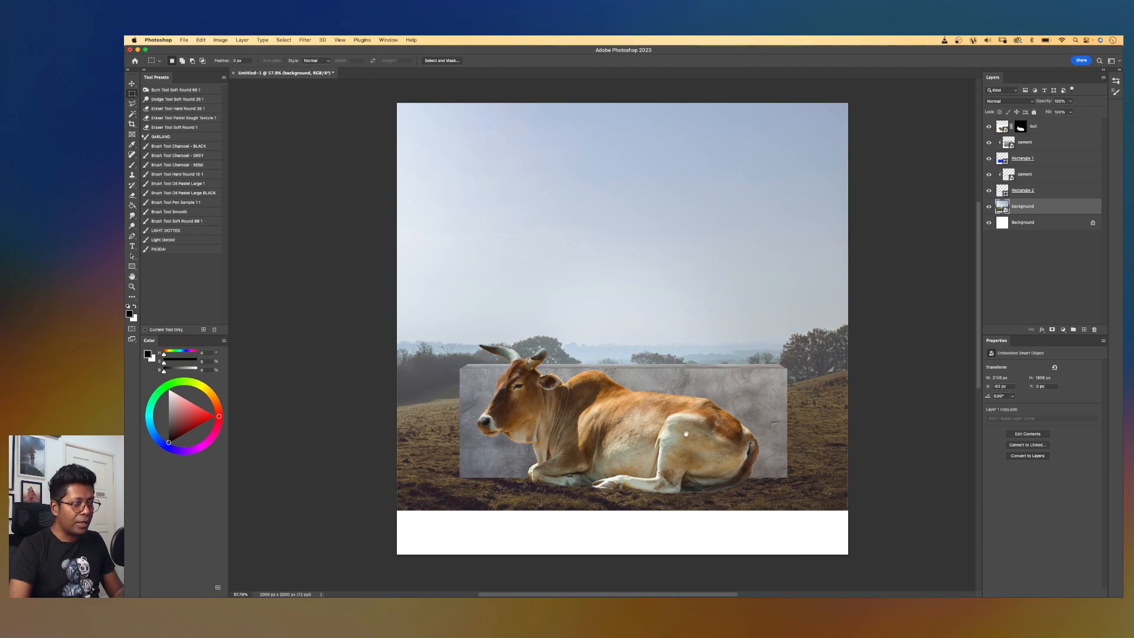
- Add a layer mask to the background smart object
scroll(686, 434, "down", 3)
scroll(700, 395, "up", 3)
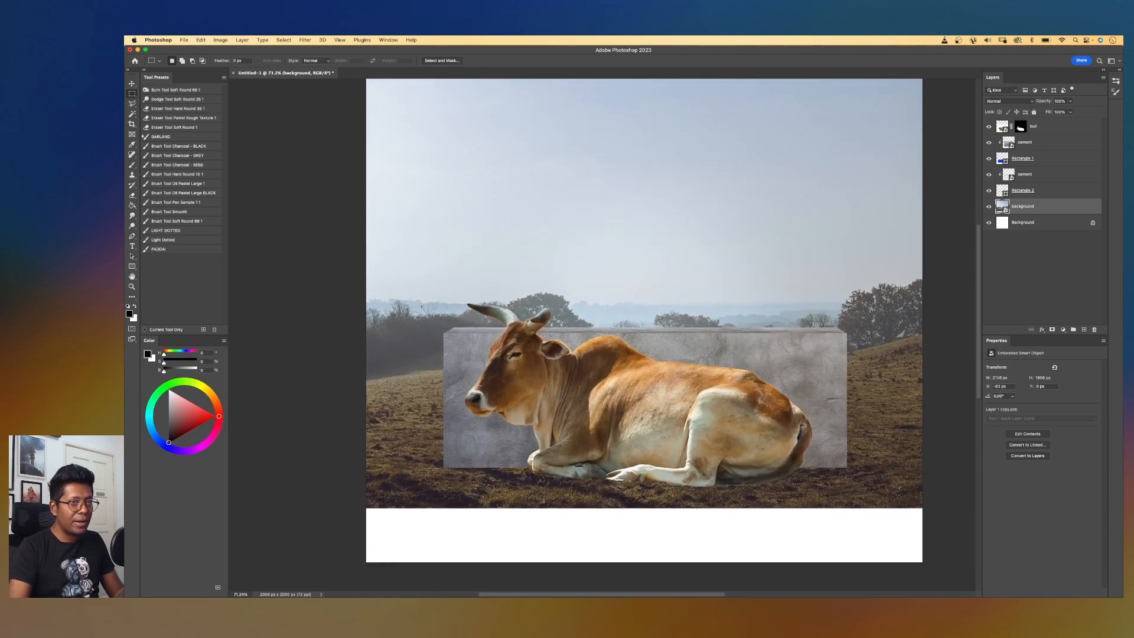
scroll(700, 396, "up", 1)
left_click_drag(771, 367, 665, 382)
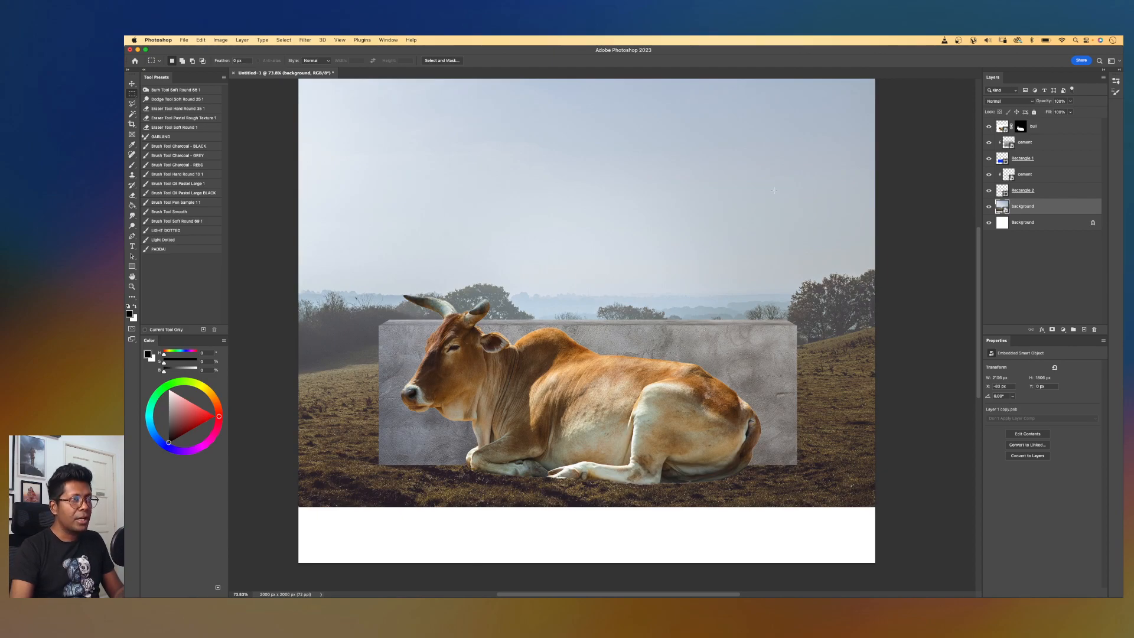
scroll(764, 273, "down", 3)
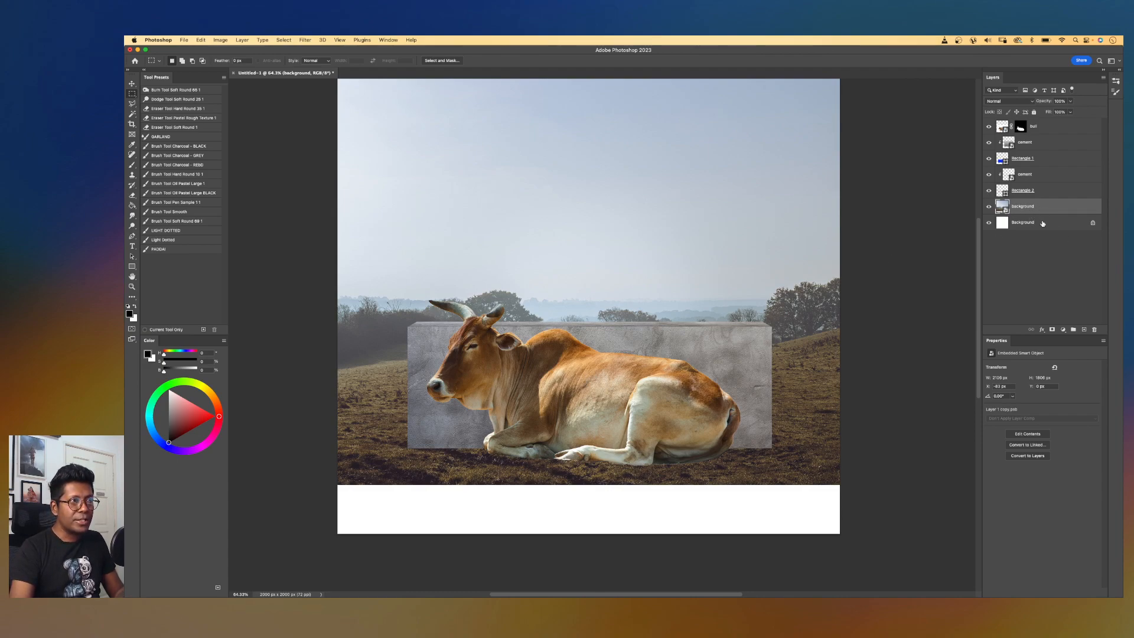
left_click(1052, 330)
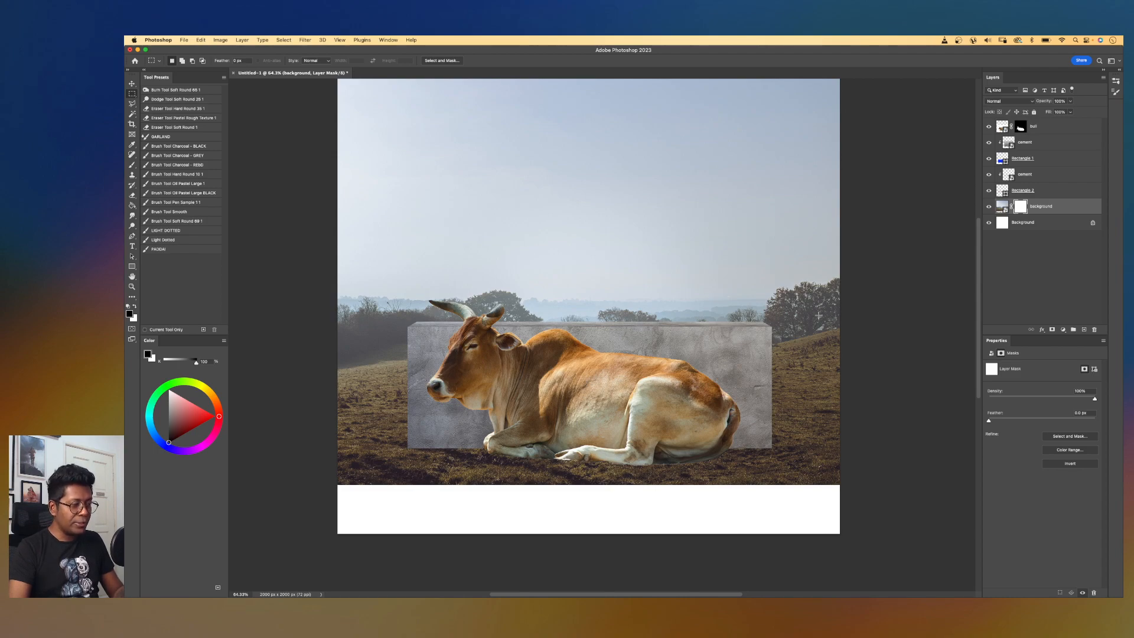
- Fade the landscape's lower edge on the background layer's mask with a linear gradient, using the third preset in the Basics group
key("g")
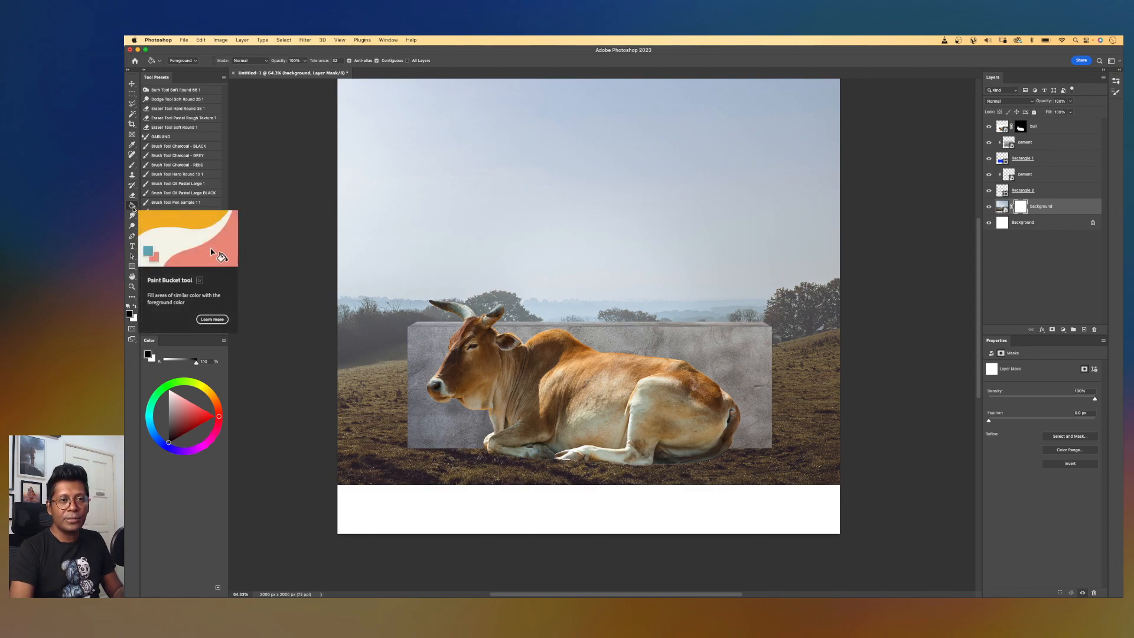
key("shift+g")
key("shift+g")
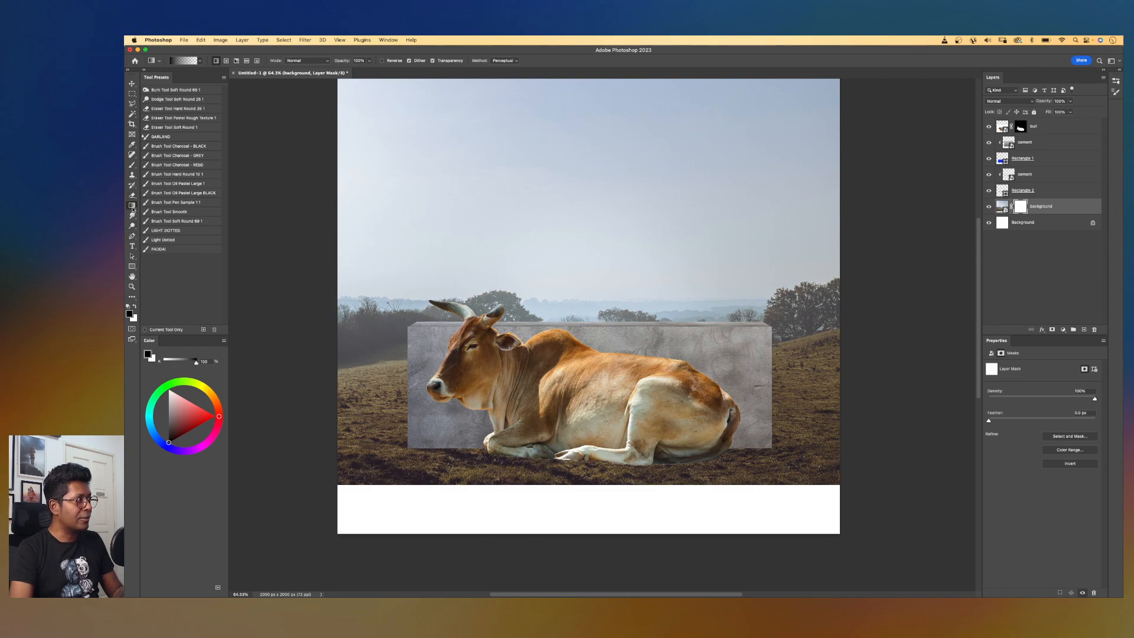
left_click(200, 60)
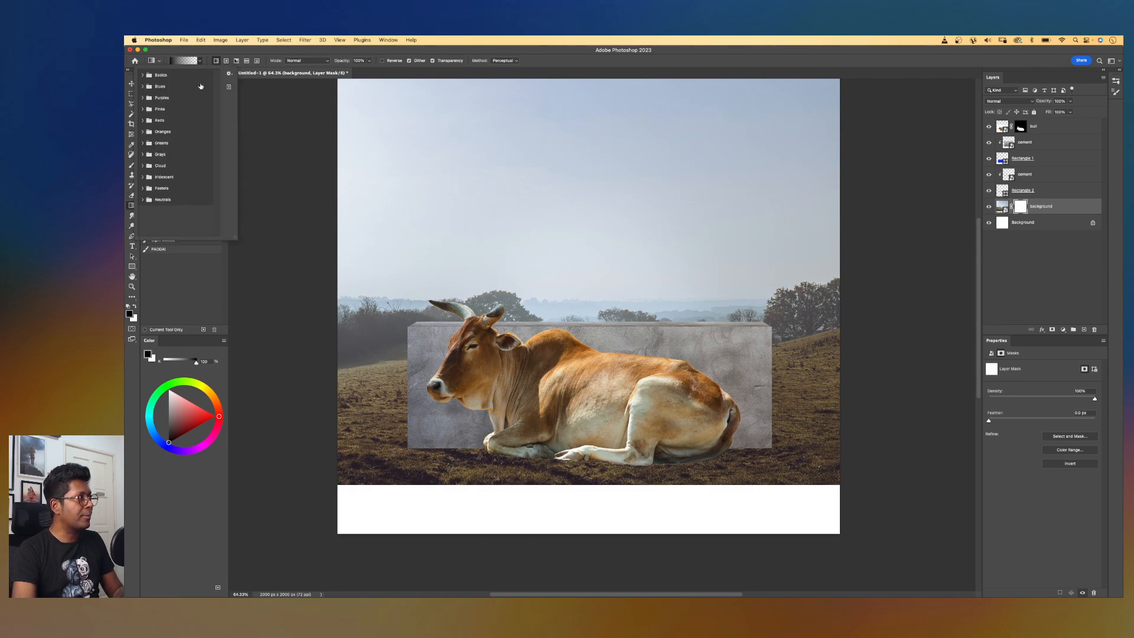
left_click(143, 75)
left_click(179, 88)
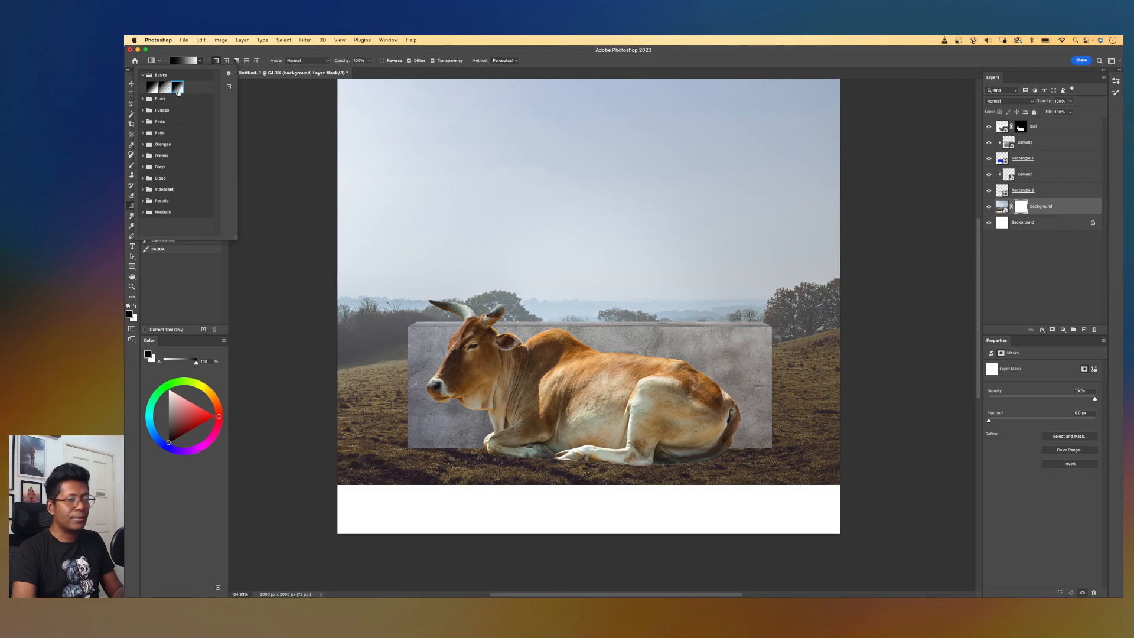
left_click(527, 54)
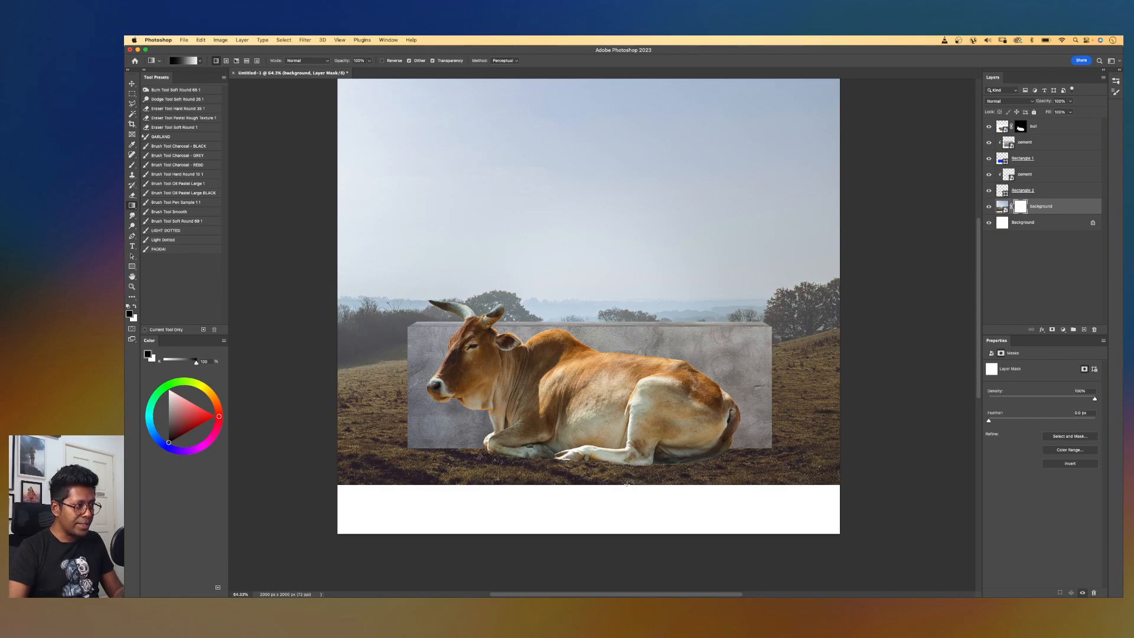
left_click_drag(625, 486, 627, 456)
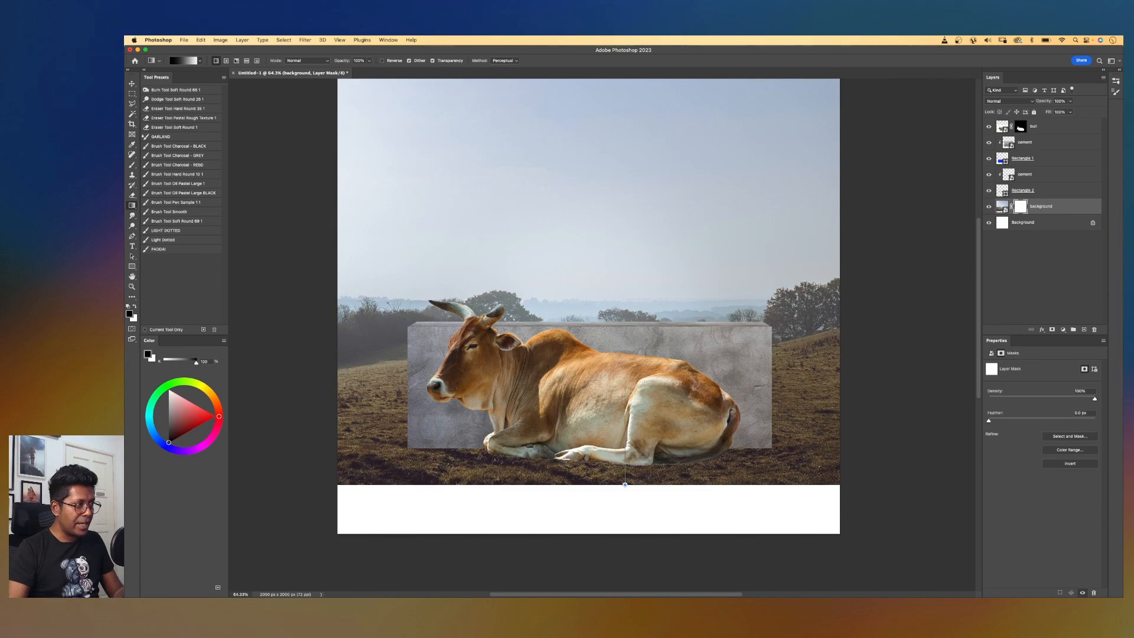
left_click_drag(648, 353, 664, 351)
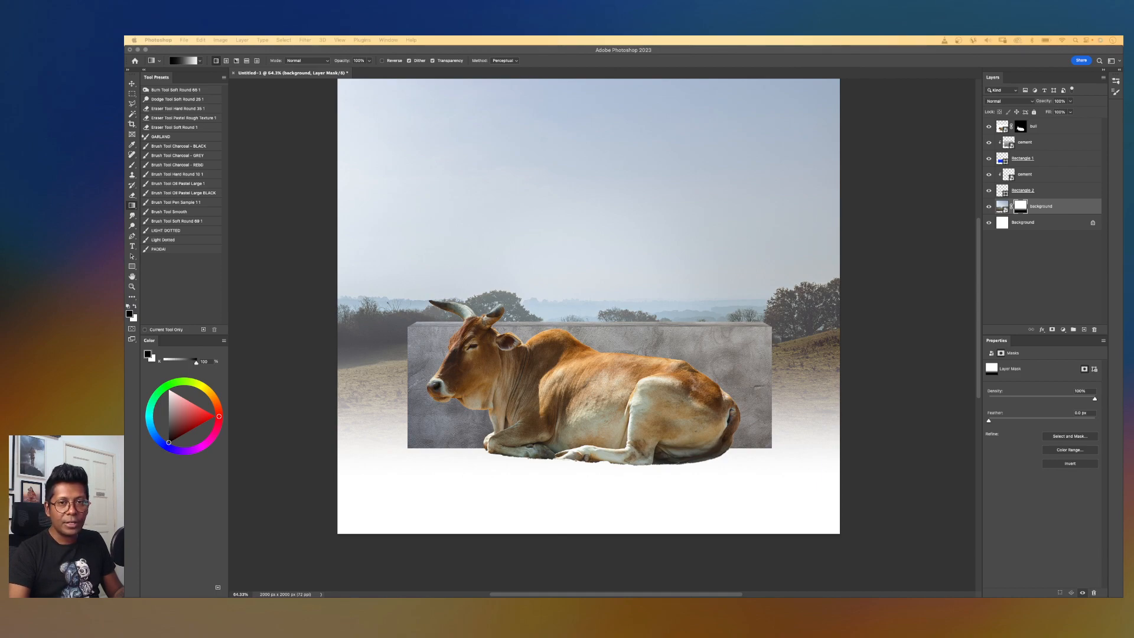
- Place the background-grass image into the document and move its layer beneath the masked background layer
left_click_drag(750, 296, 666, 280)
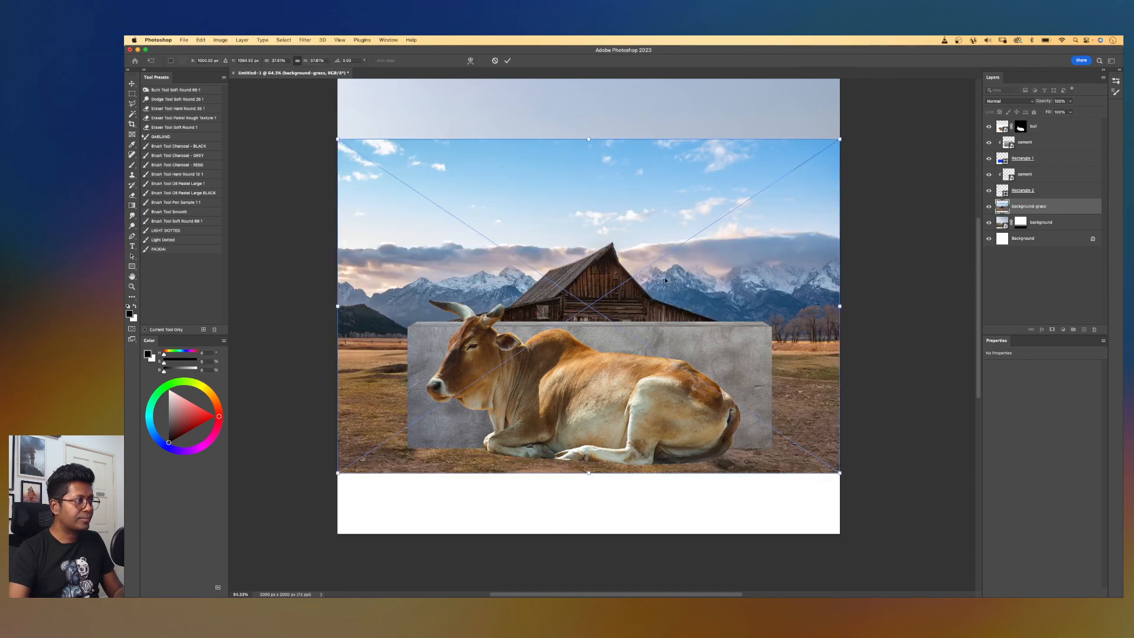
scroll(666, 280, "up", 3)
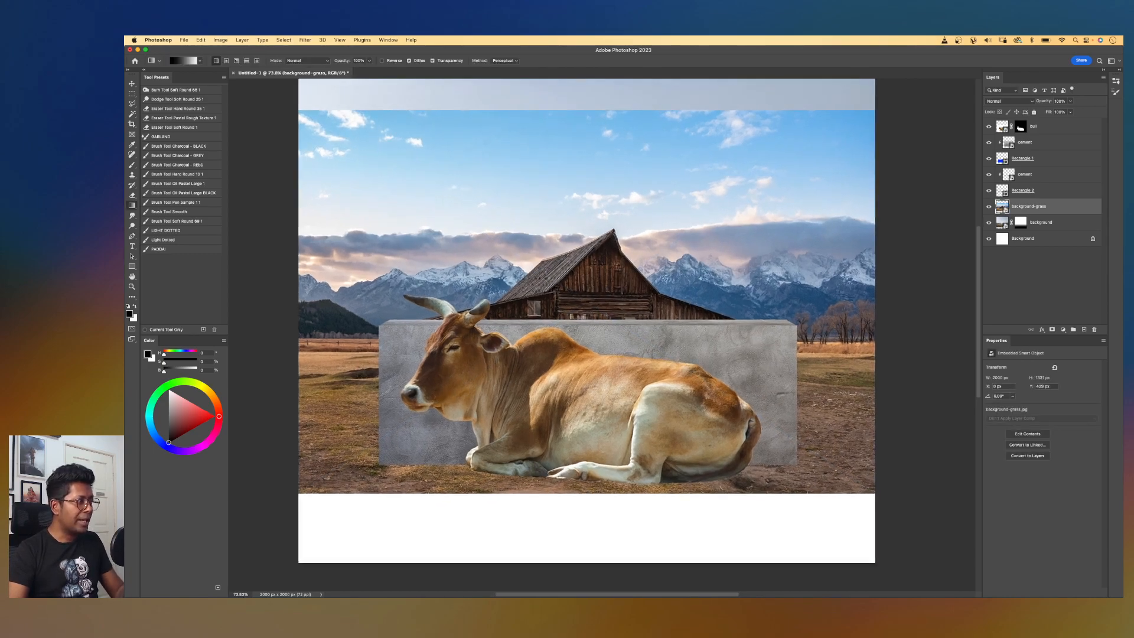
key("Return")
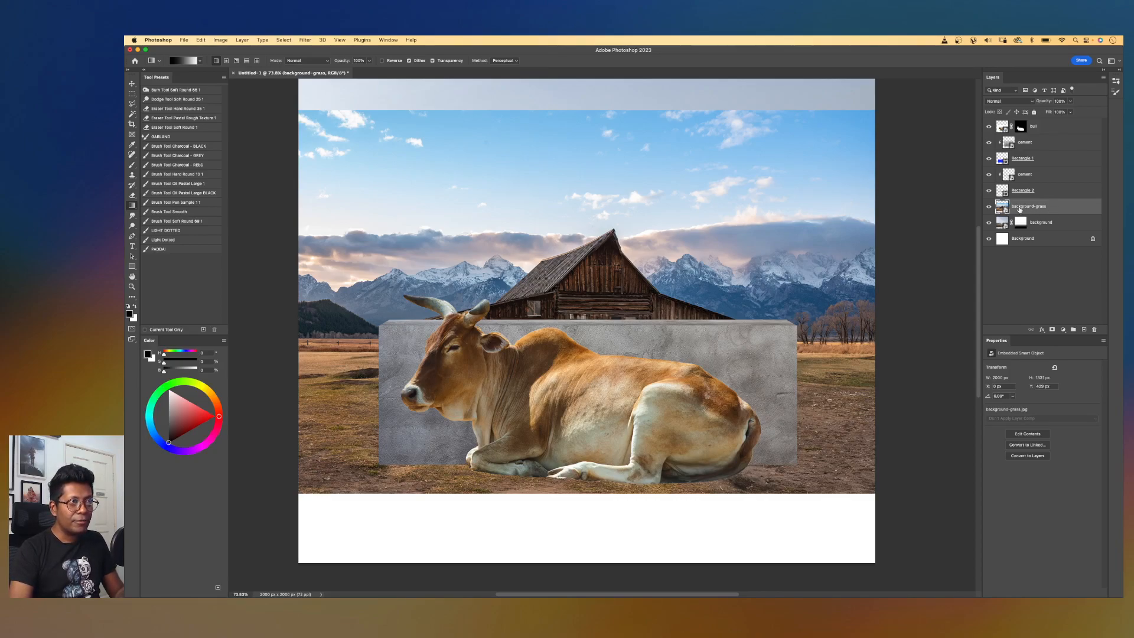
left_click_drag(1056, 211, 1032, 231)
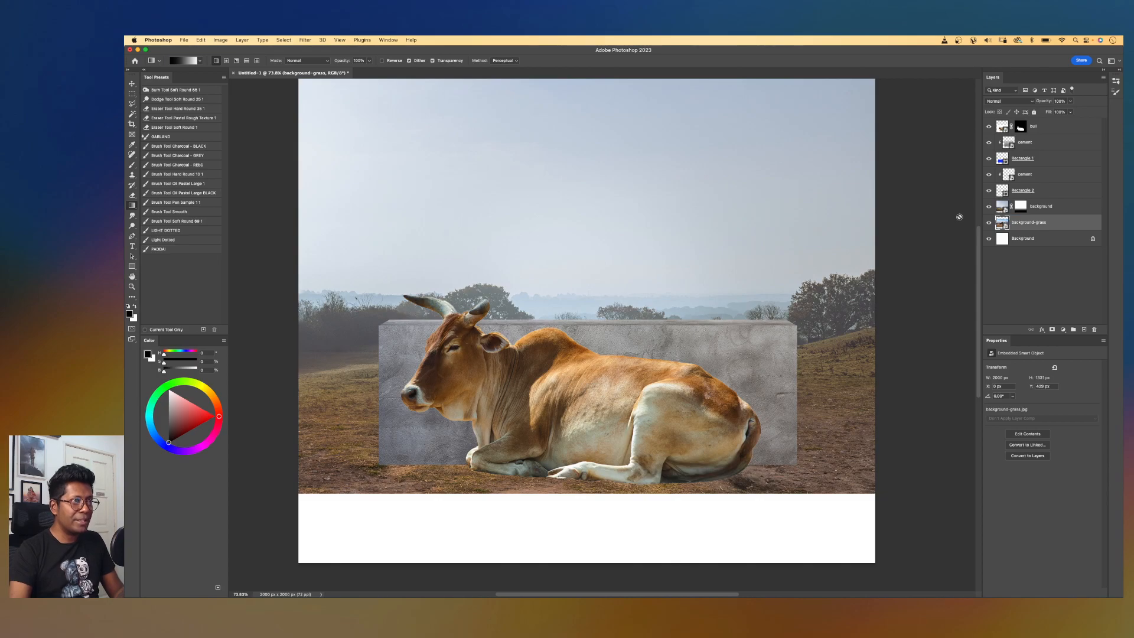
left_click(990, 223)
left_click(990, 223)
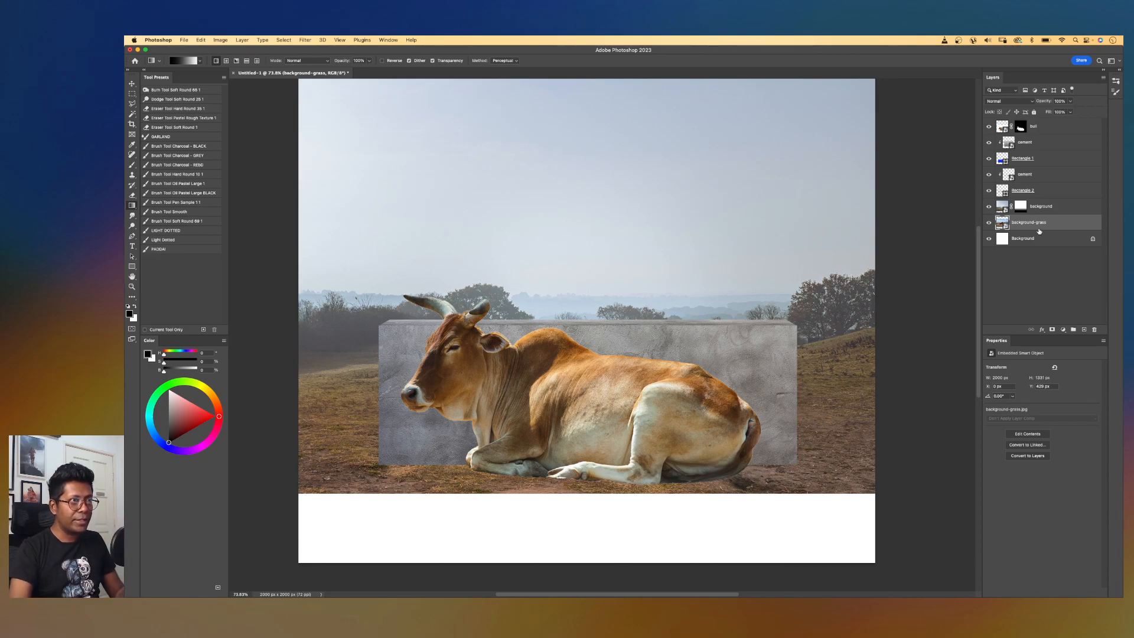
- Scale the background-grass layer to about 45% and align its lower edge with the canvas so the ground fills the white area
key("super+t")
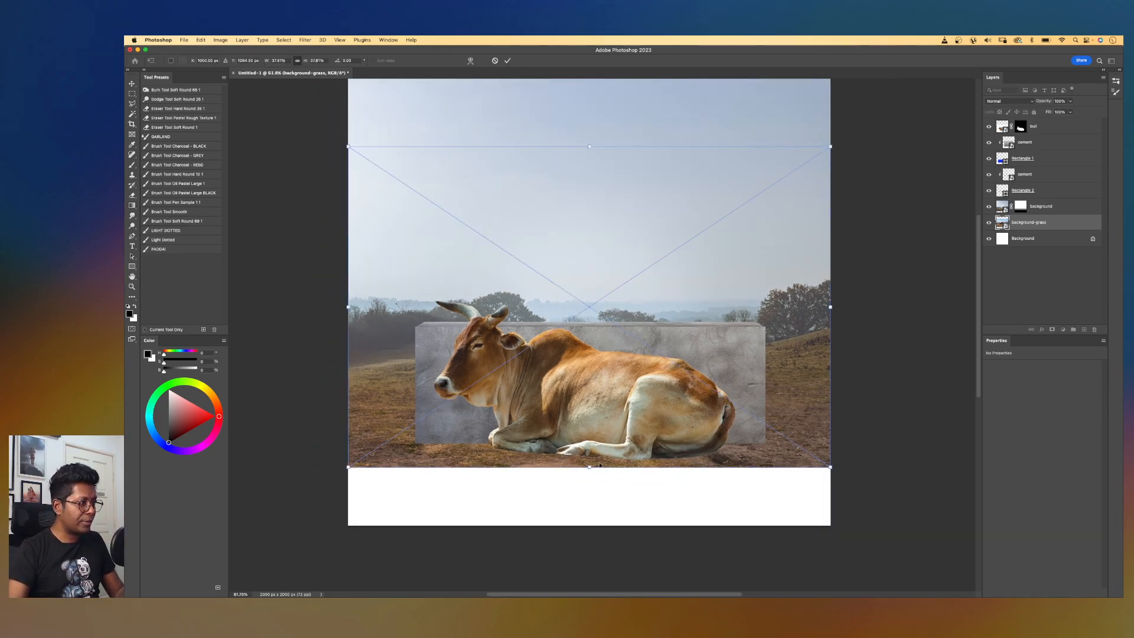
left_click_drag(589, 467, 562, 531)
left_click_drag(561, 533, 561, 534)
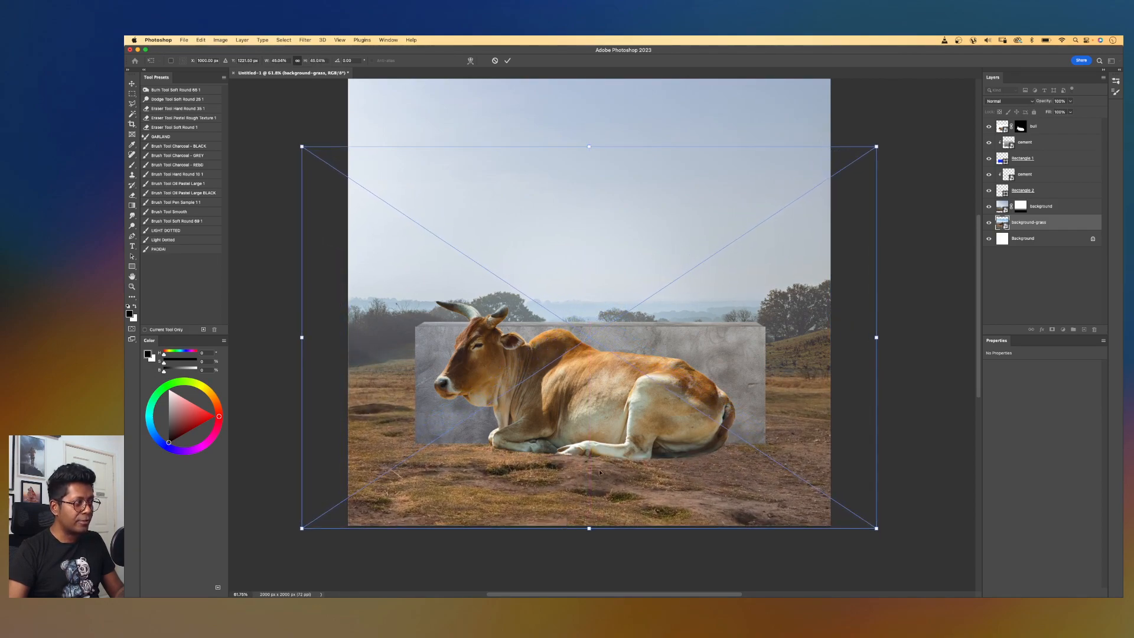
left_click_drag(666, 400, 683, 398)
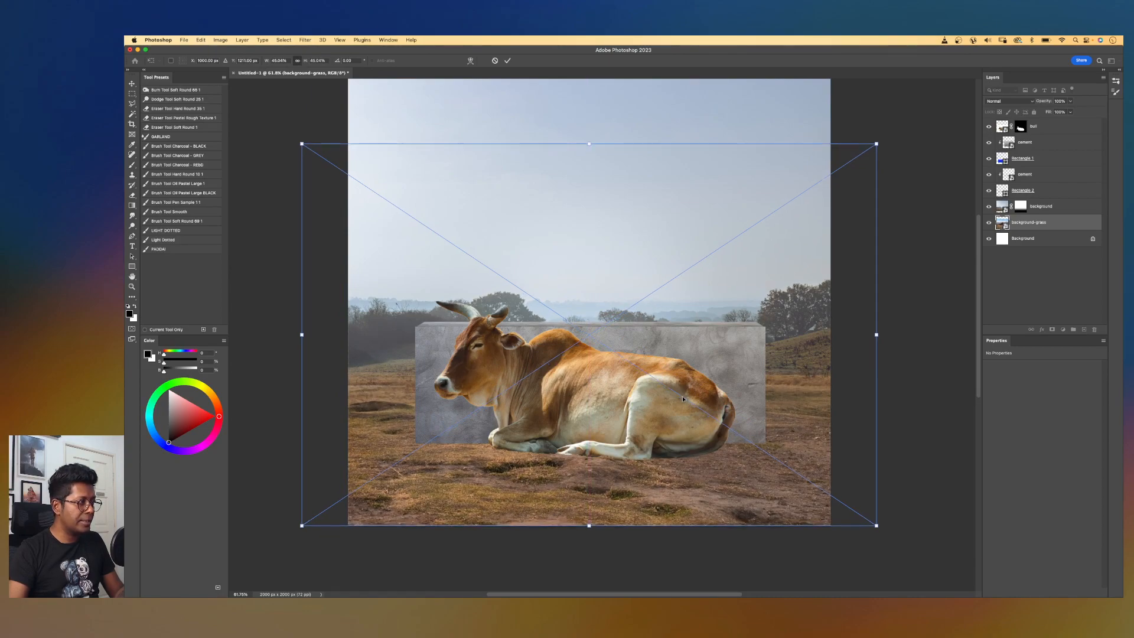
key("Return")
key("g")
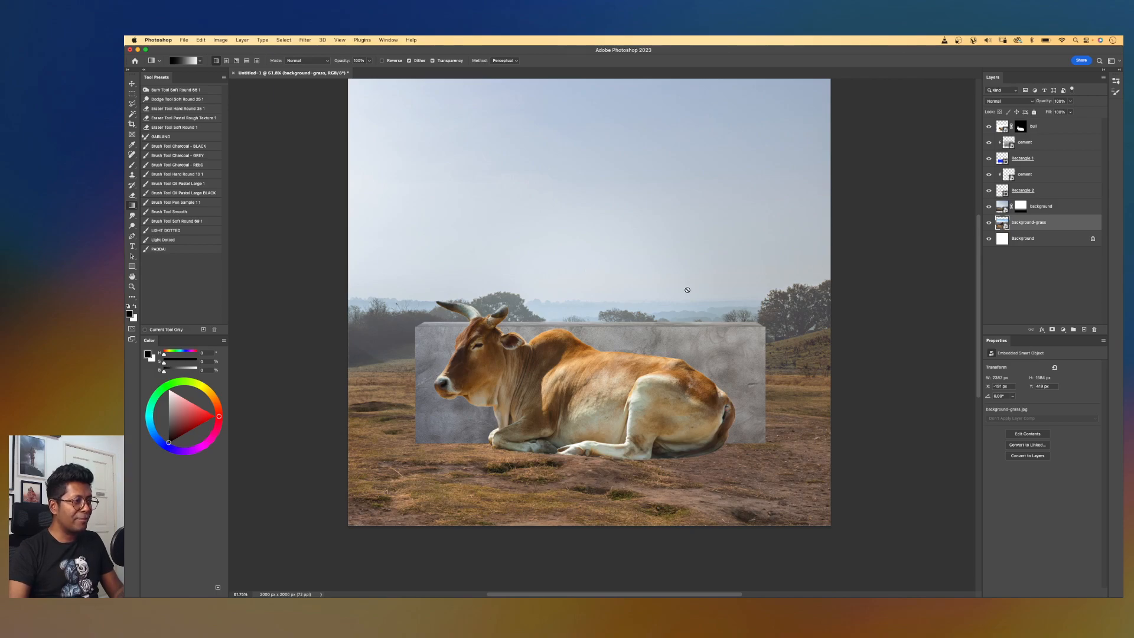
- Examine the ground around the bull, the block and the right edge for how well the grass image blends with the landscape
scroll(688, 290, "up", 4)
scroll(687, 290, "down", 3)
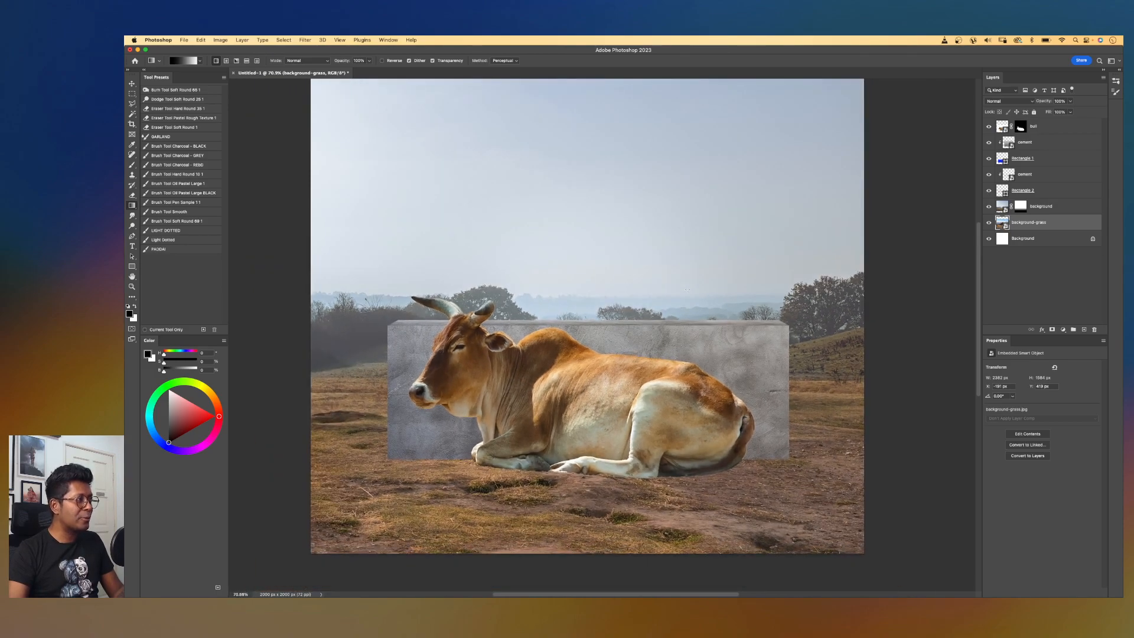
scroll(550, 340, "down", 1)
scroll(550, 341, "down", 2)
scroll(550, 341, "up", 2)
left_click_drag(676, 269, 702, 274)
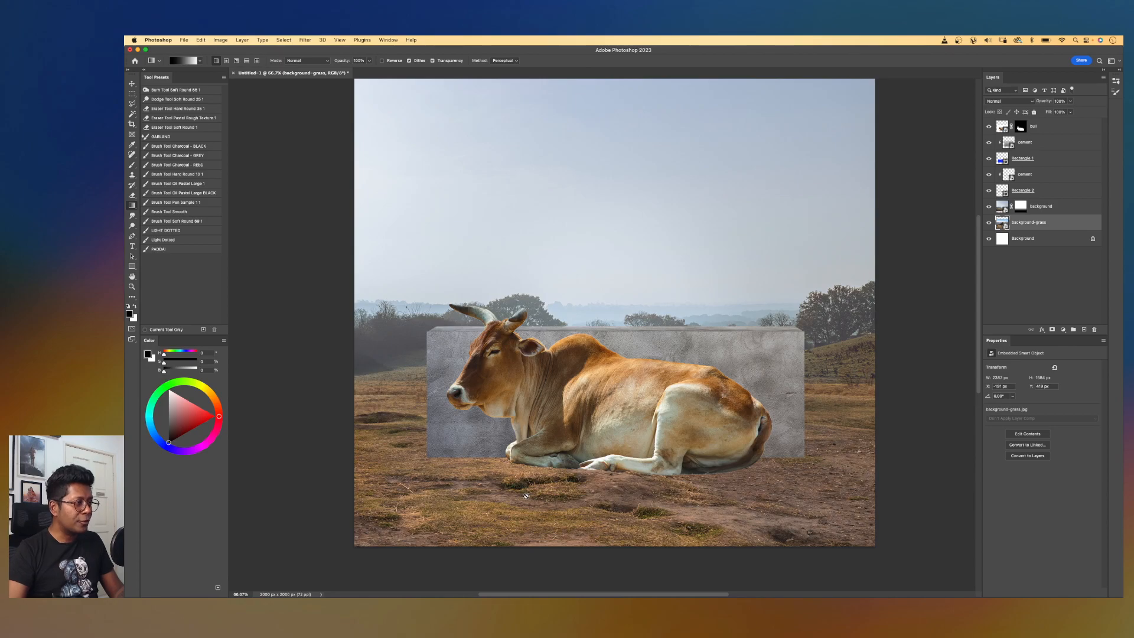
scroll(526, 495, "up", 3)
scroll(525, 495, "down", 5)
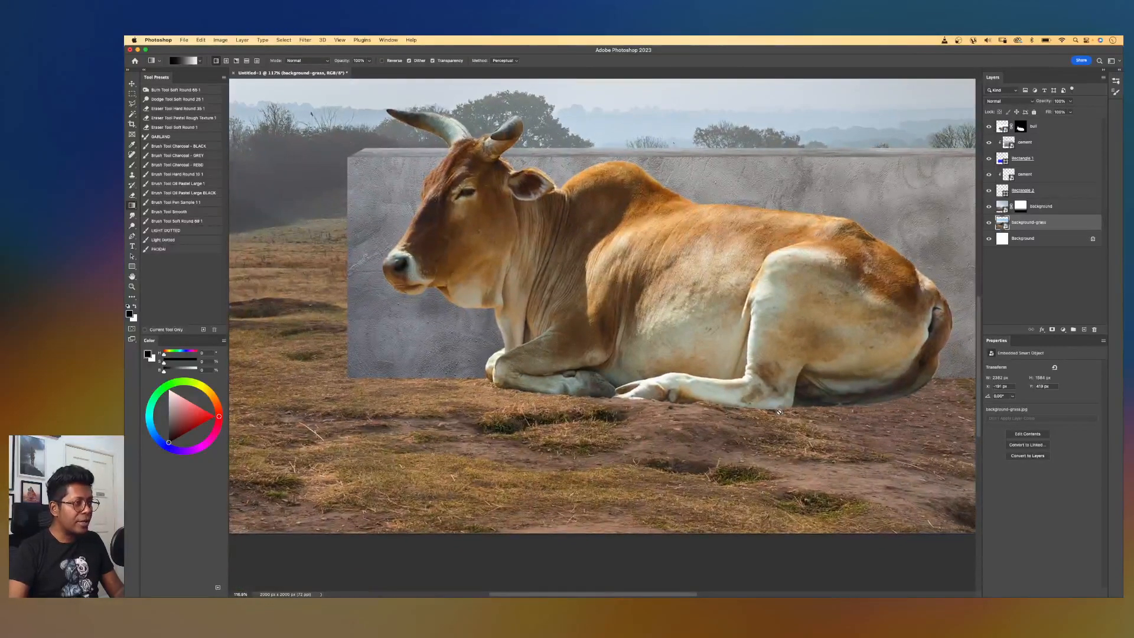
scroll(543, 405, "right", 5)
scroll(542, 405, "right", 4)
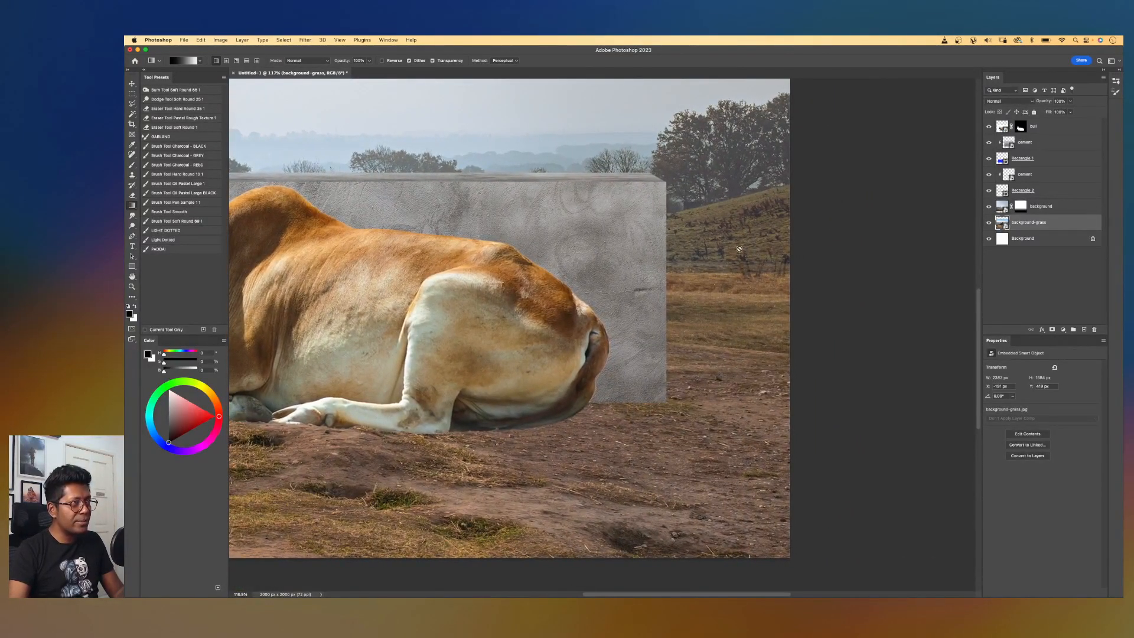
scroll(722, 297, "left", 3)
scroll(722, 297, "down", 4)
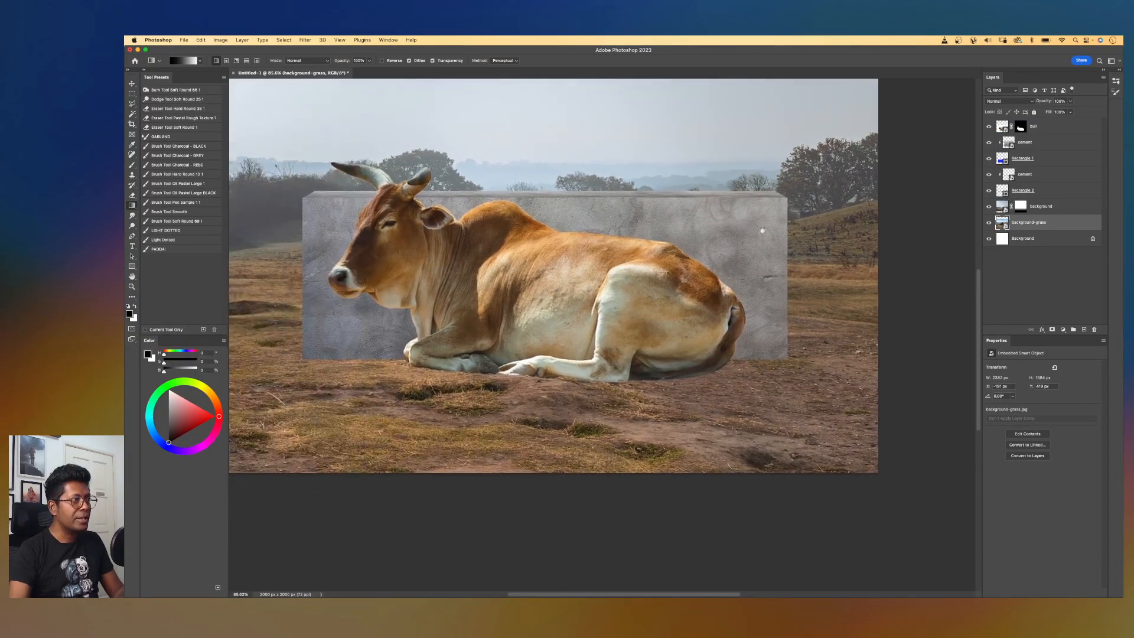
scroll(830, 337, "right", 1)
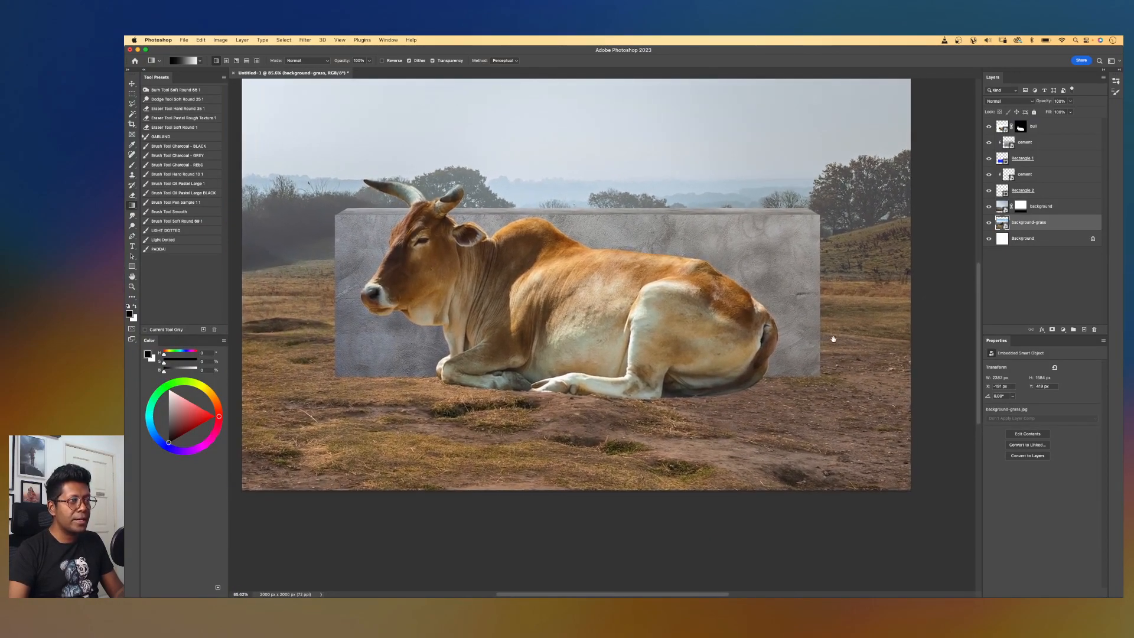
- Add a Brightness/Contrast adjustment layer above background-grass and lower its contrast to -21
left_click(1062, 331)
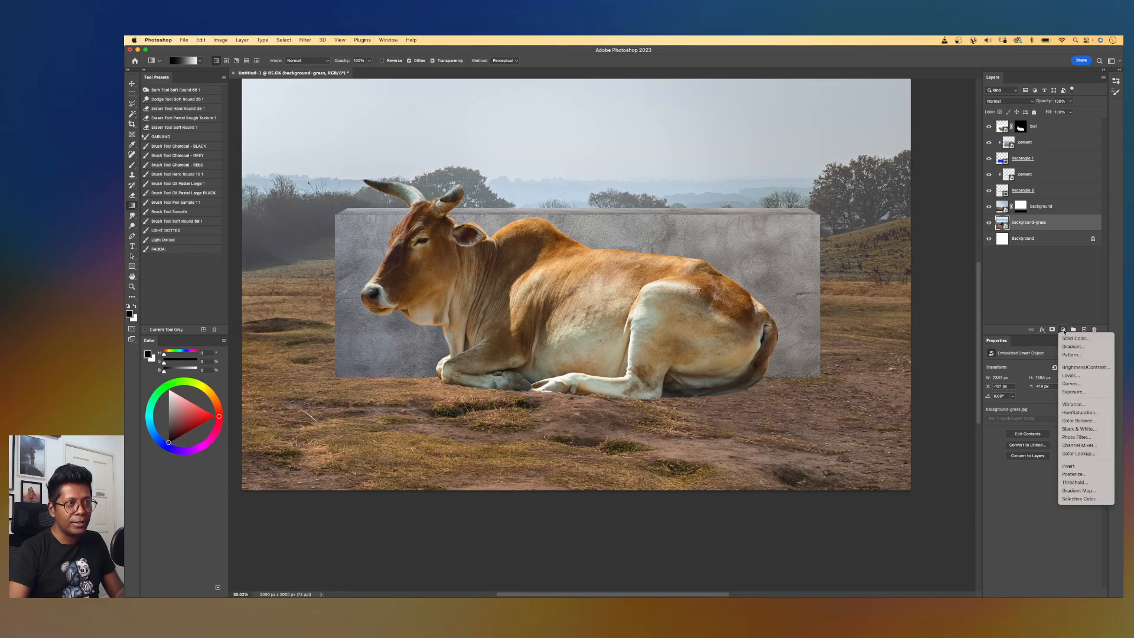
left_click(1084, 367)
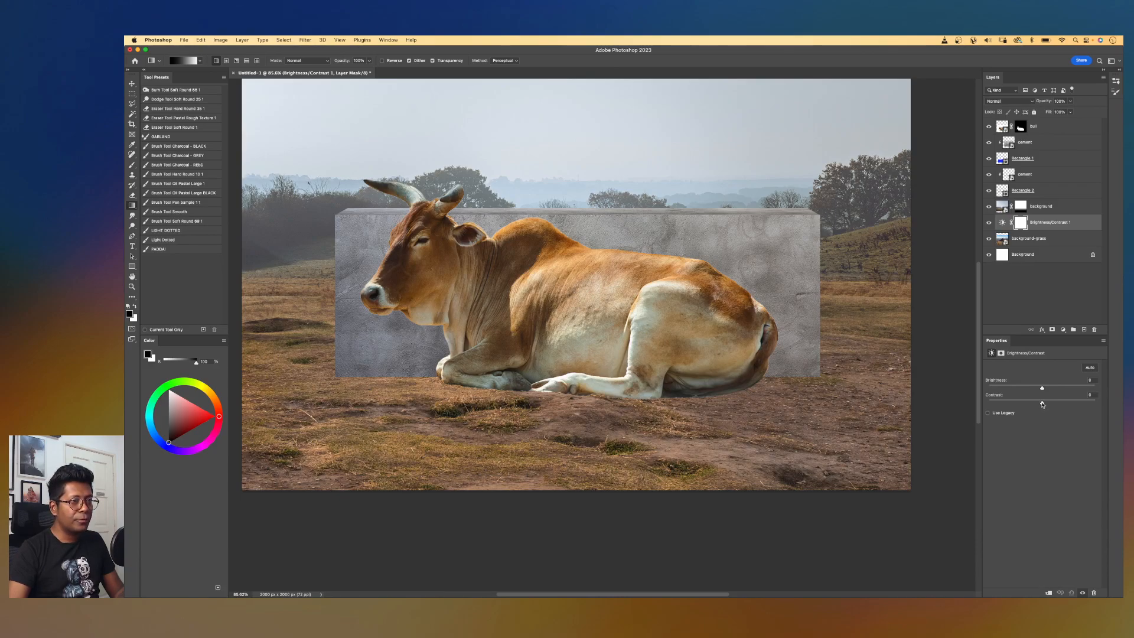
mouse_move(1042, 404)
left_mouse_down()
mouse_move(1018, 403)
mouse_move(1030, 405)
left_mouse_up()
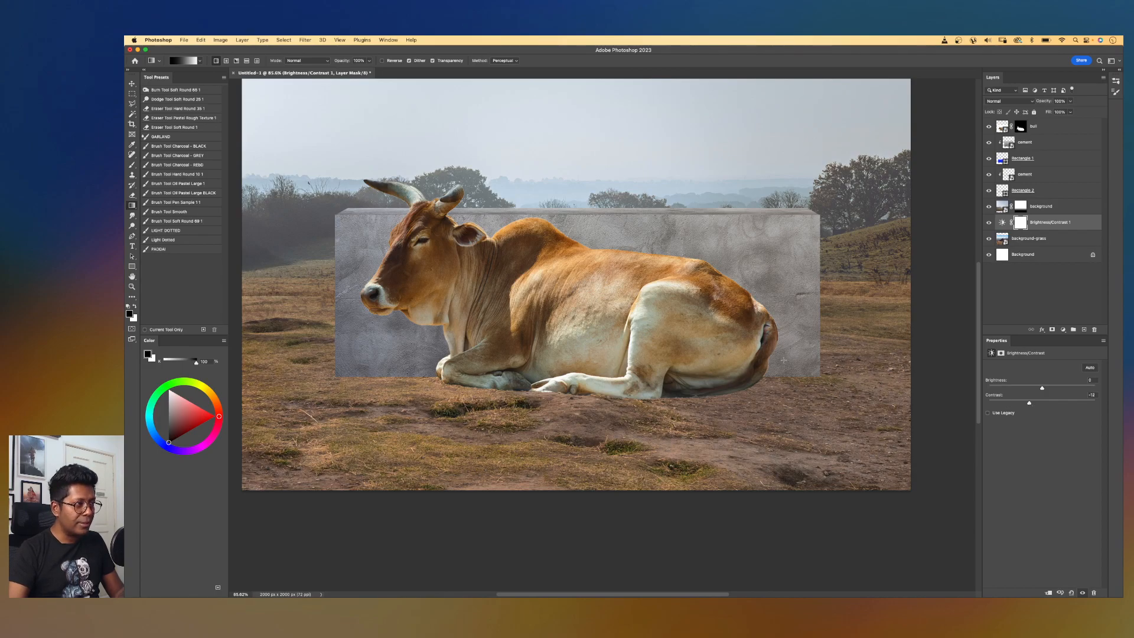
scroll(835, 389, "up", 5)
left_click_drag(836, 390, 693, 314)
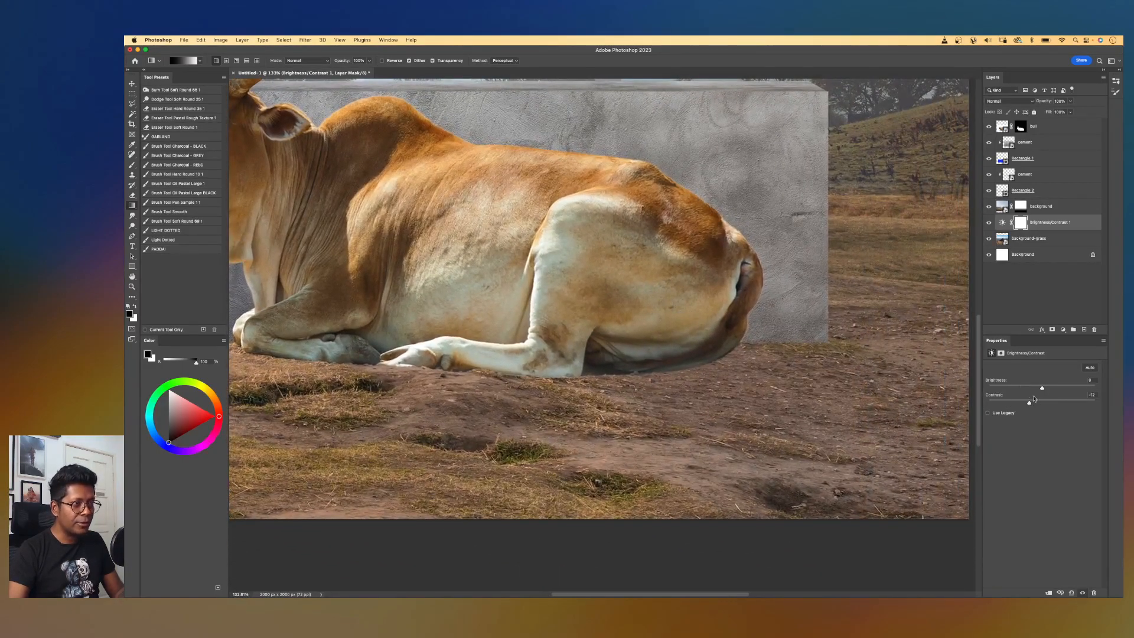
left_click_drag(1028, 404, 999, 408)
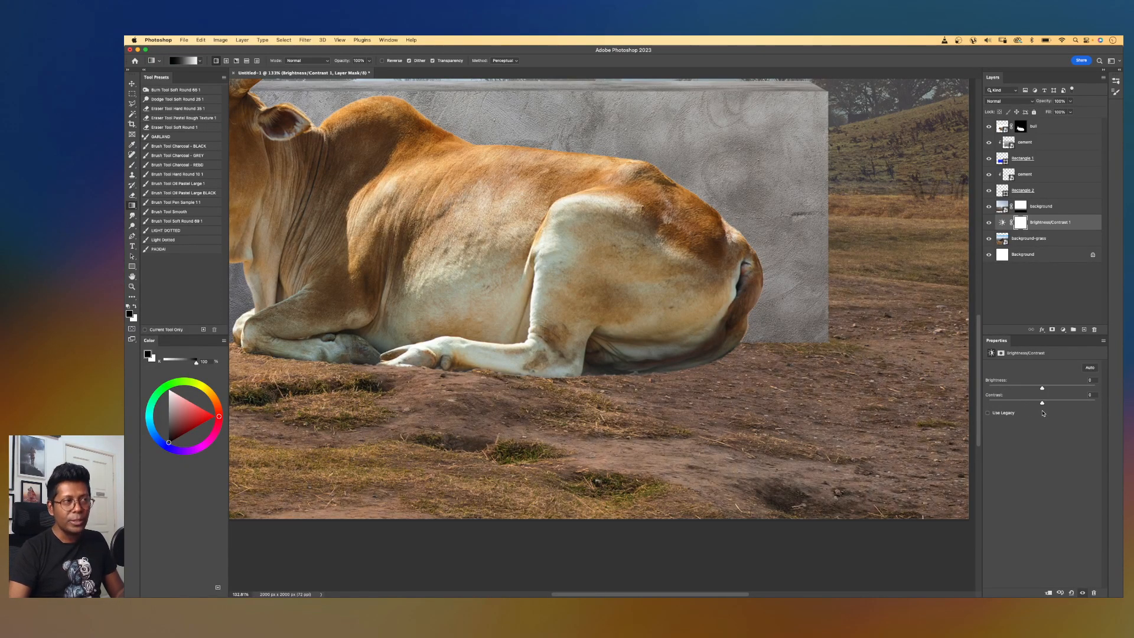
left_click_drag(1025, 413, 1028, 414)
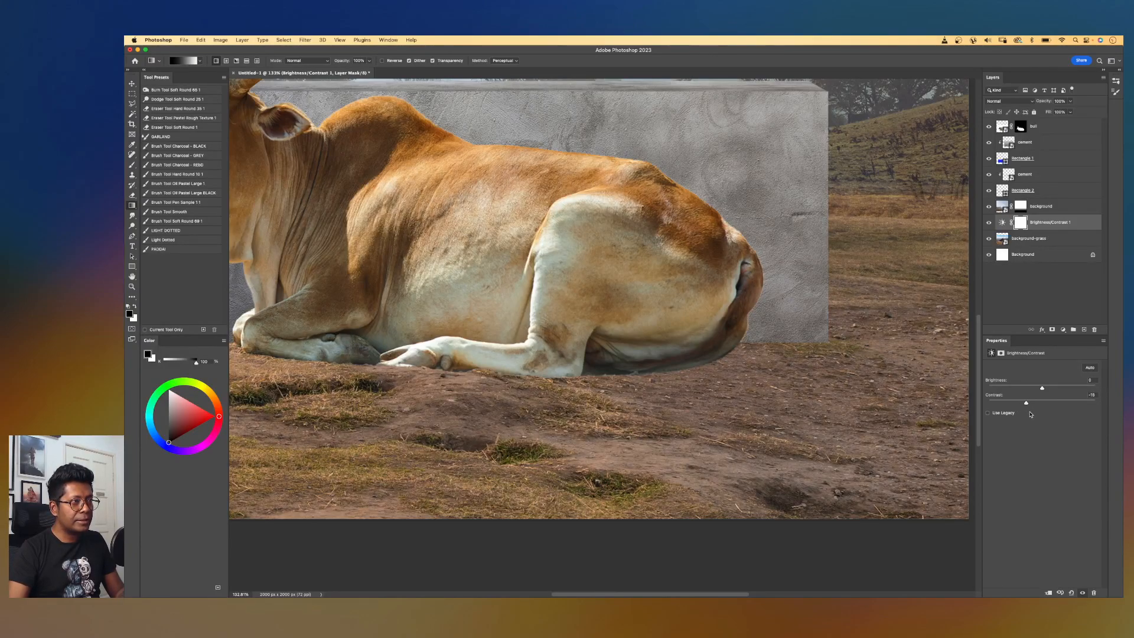
scroll(867, 340, "down", 5)
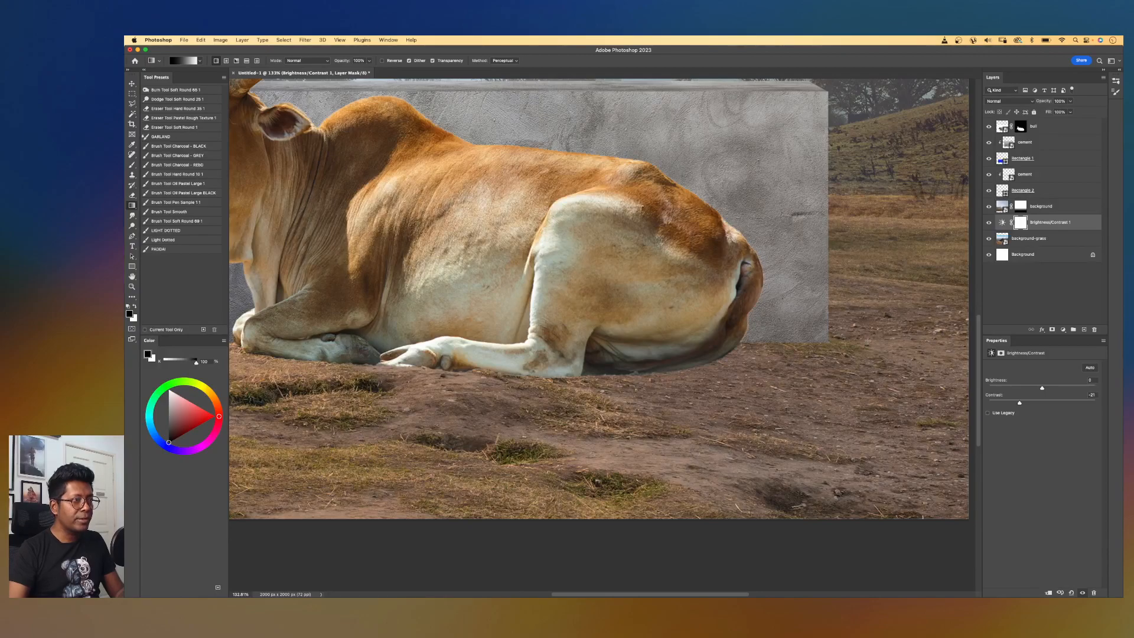
left_click_drag(656, 329, 770, 352)
scroll(771, 351, "up", 1)
scroll(827, 331, "right", 2)
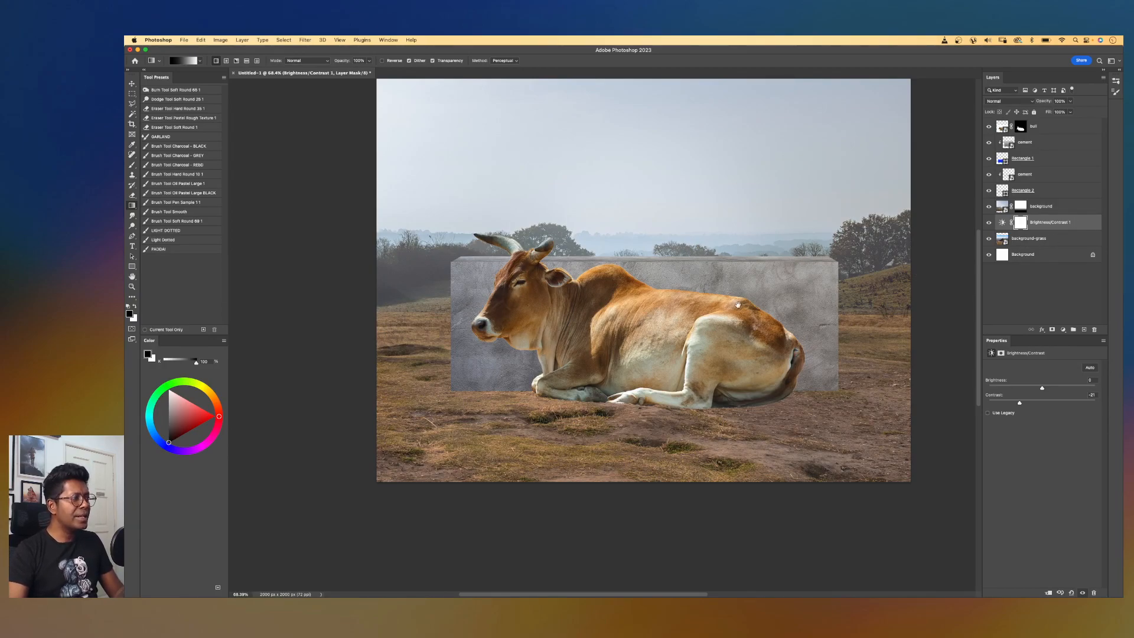
scroll(738, 305, "up", 5)
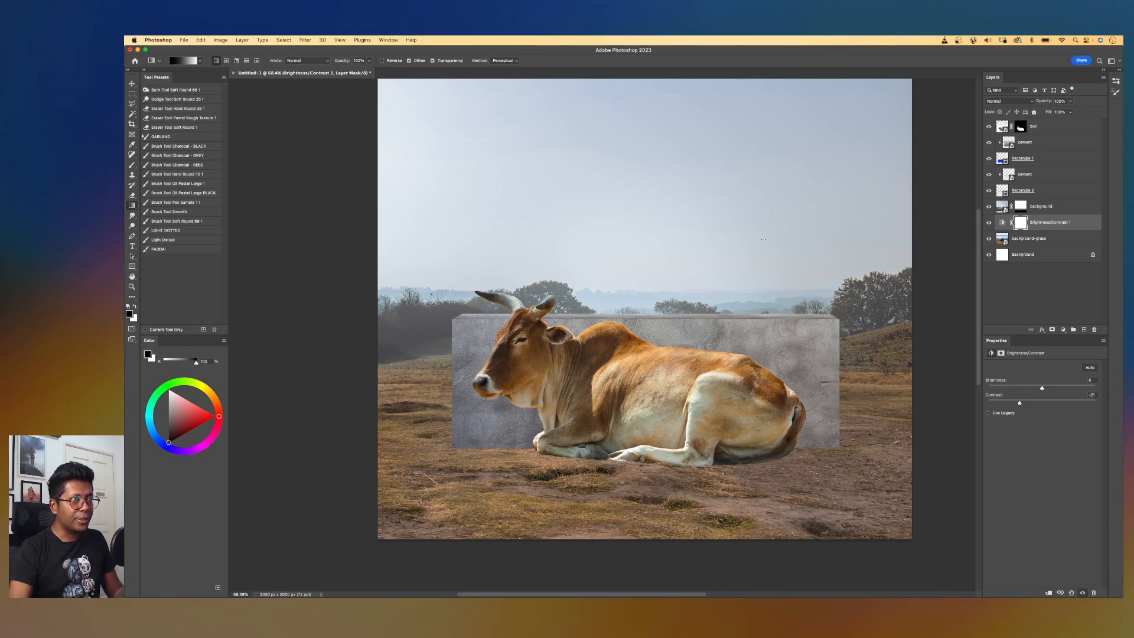
- Apply a Hue/Saturation filter to the bull layer with saturation lowered to about -48
left_click(1049, 129)
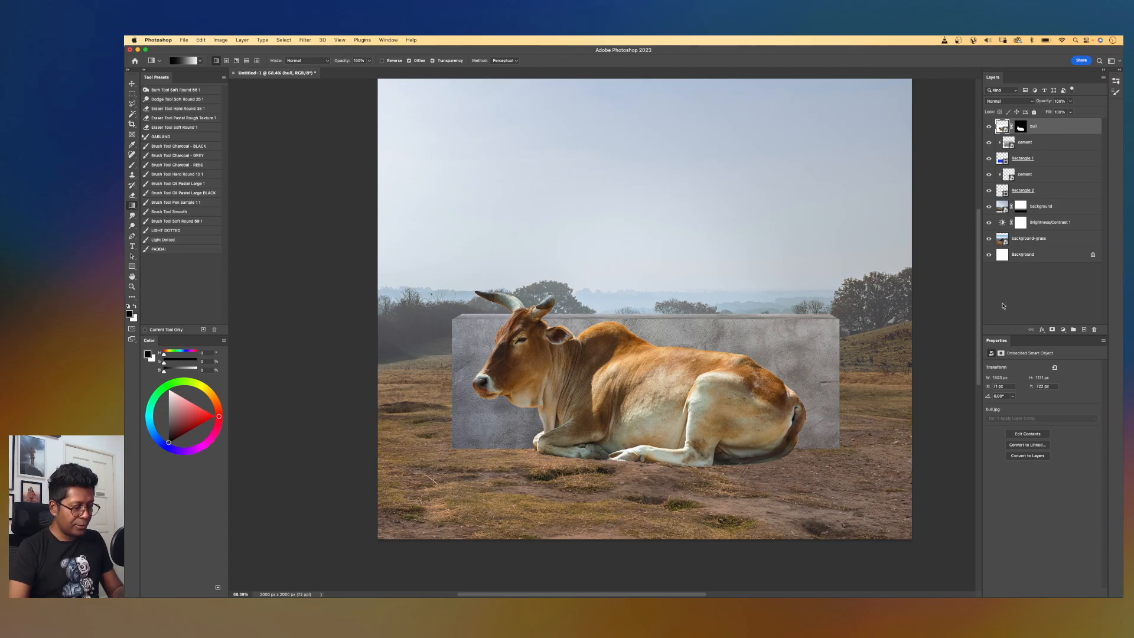
key("super+u")
left_click_drag(687, 180, 821, 175)
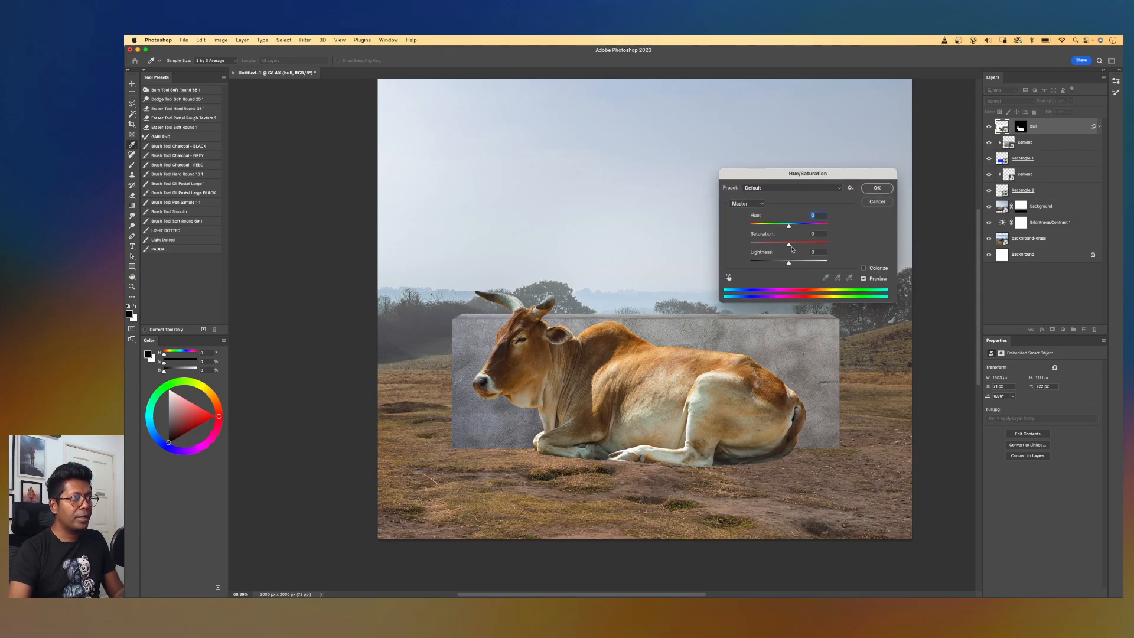
left_click_drag(789, 245, 773, 249)
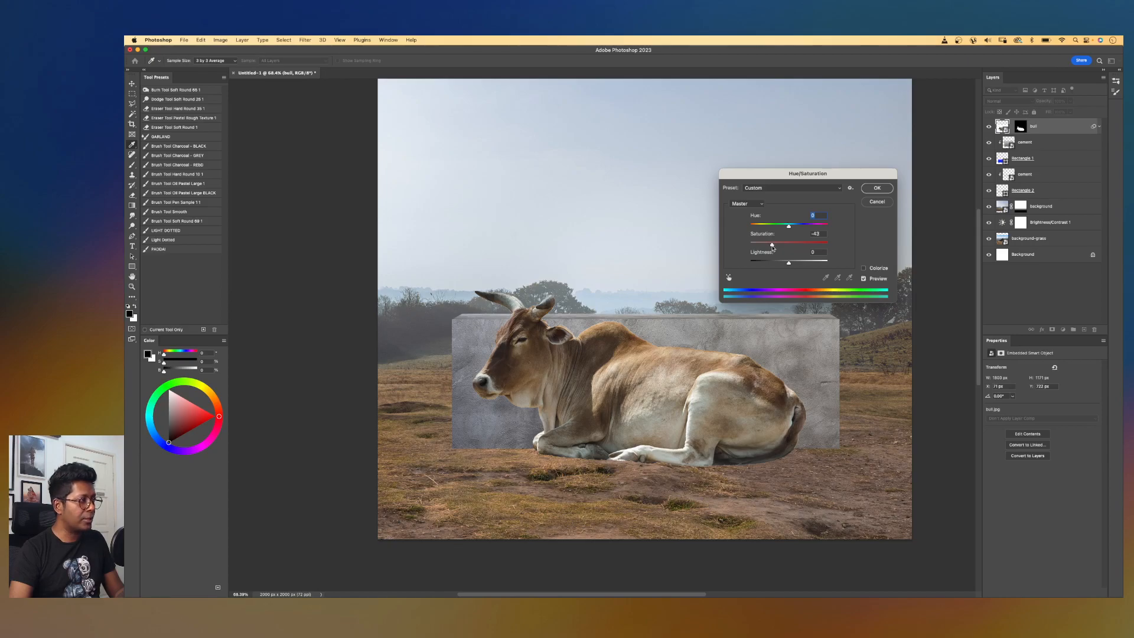
left_click_drag(774, 249, 768, 248)
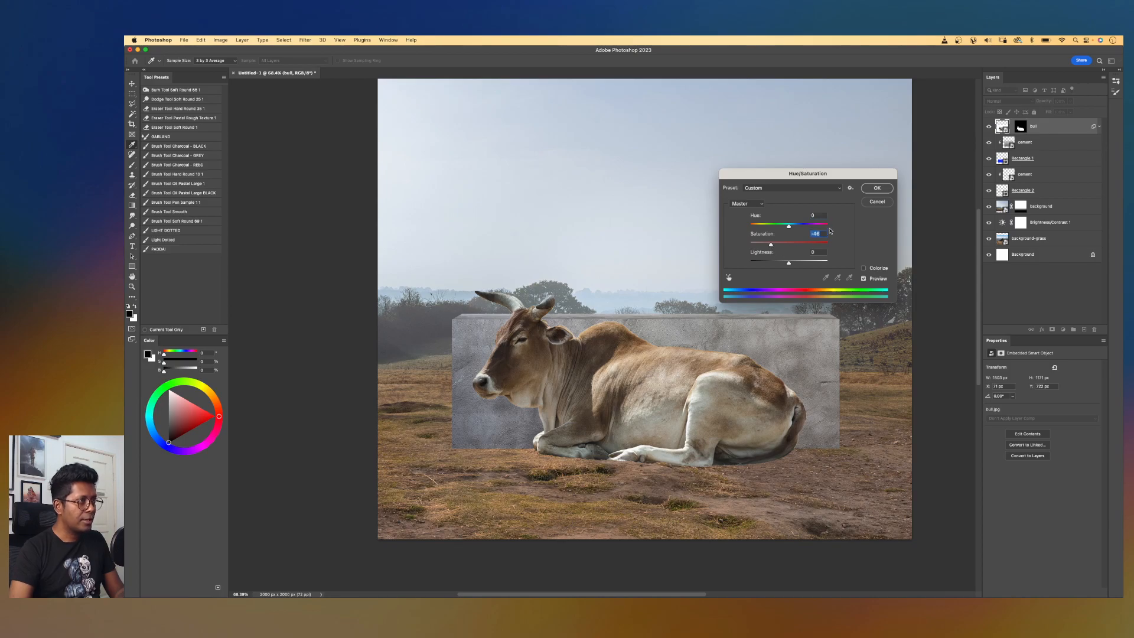
left_click(878, 188)
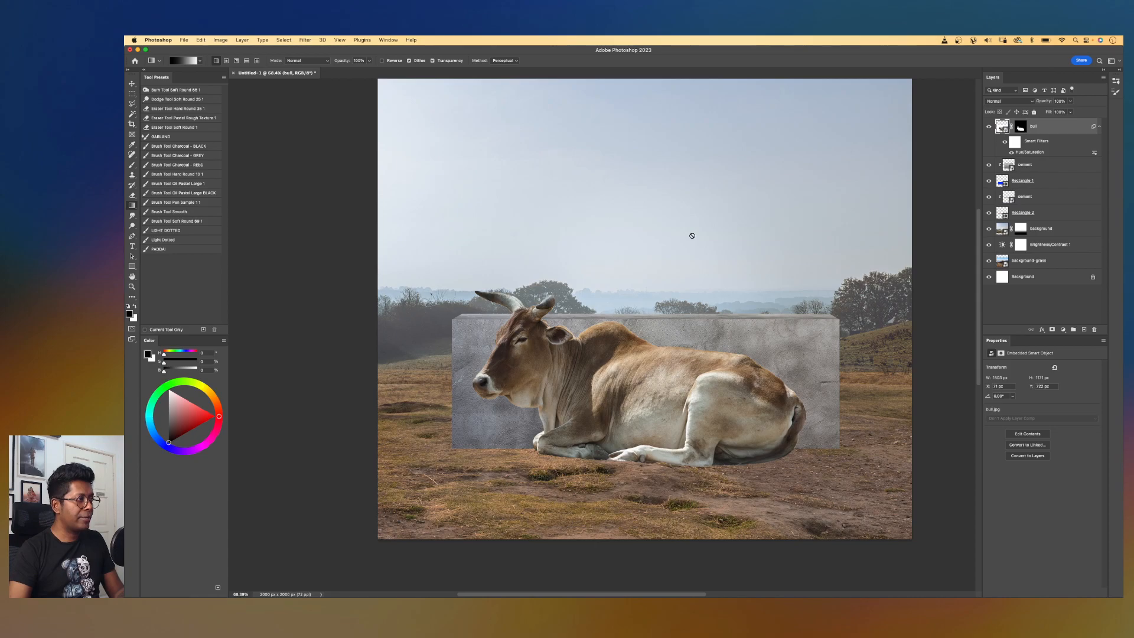
- Examine the bull in the whole composition and its cut-out edges from head to hindquarters against the block and ground
scroll(692, 236, "down", 5)
scroll(692, 236, "up", 4)
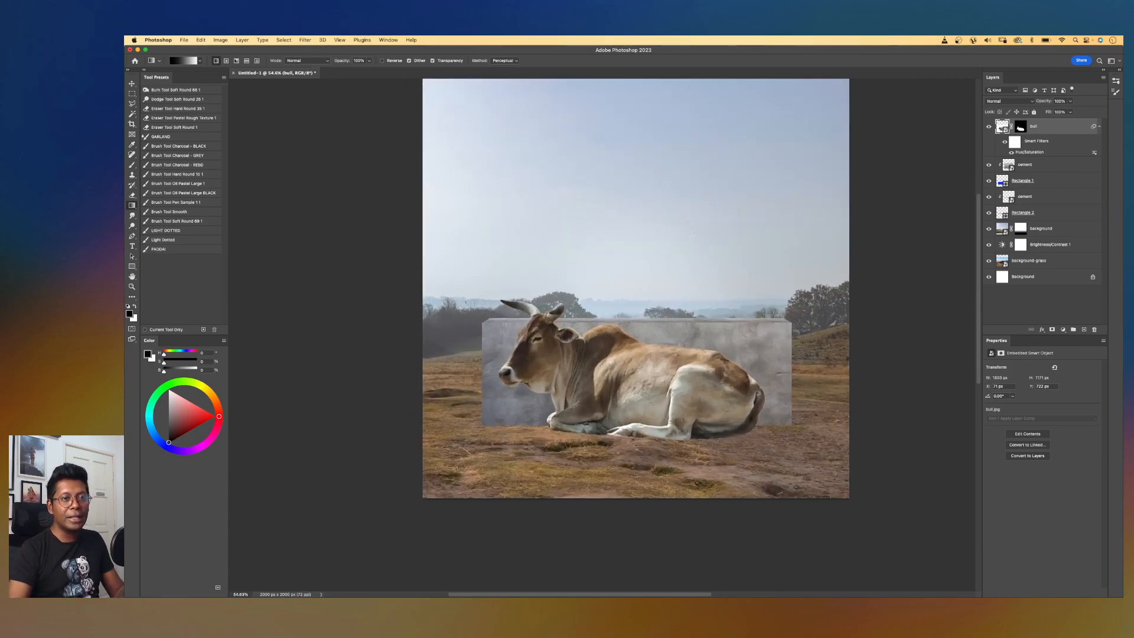
scroll(692, 235, "down", 5)
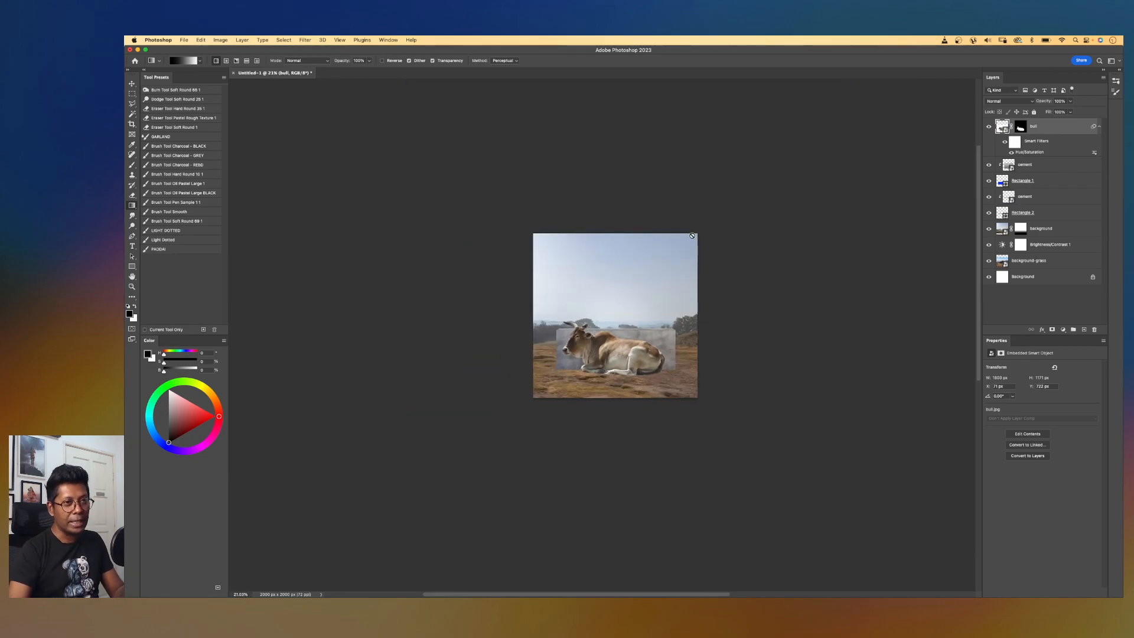
scroll(692, 236, "up", 5)
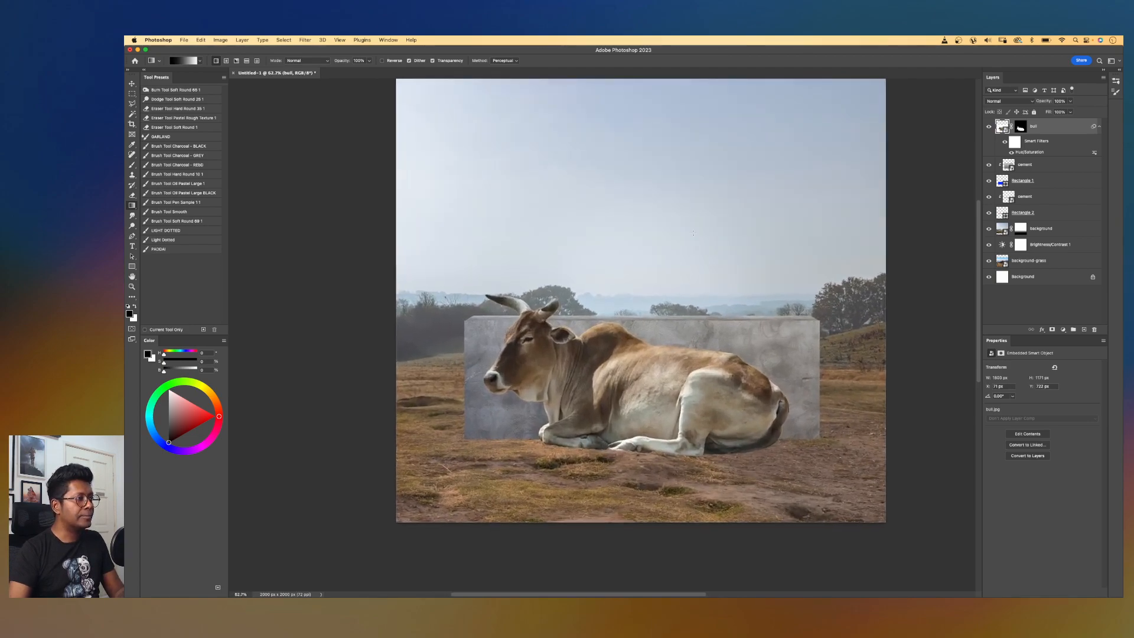
scroll(693, 233, "up", 1)
scroll(655, 240, "up", 2)
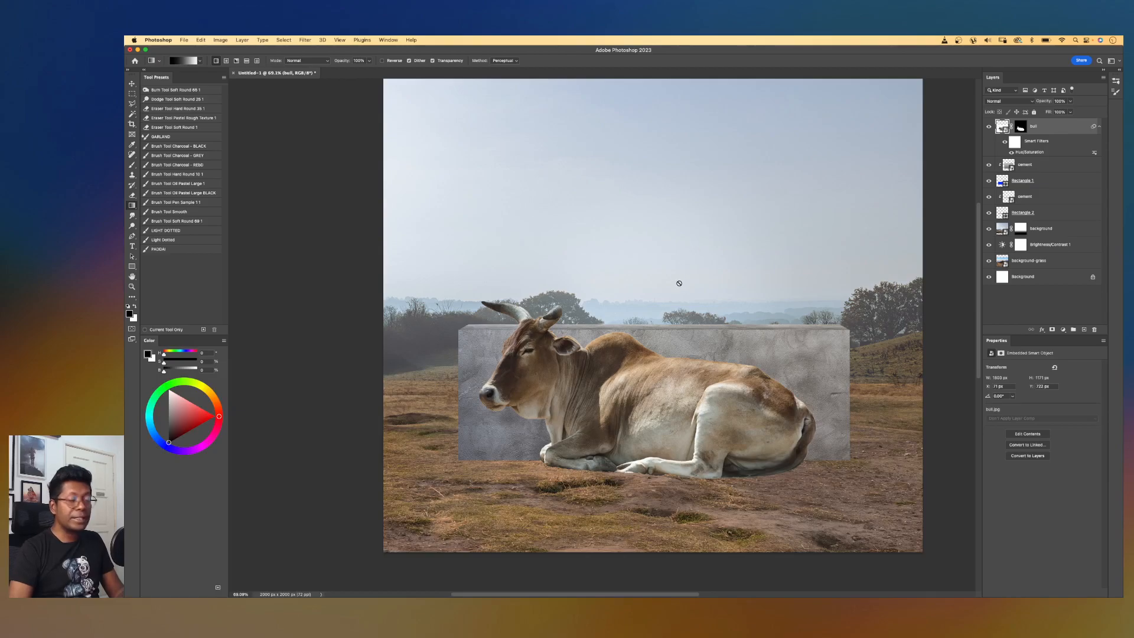
scroll(677, 287, "up", 6)
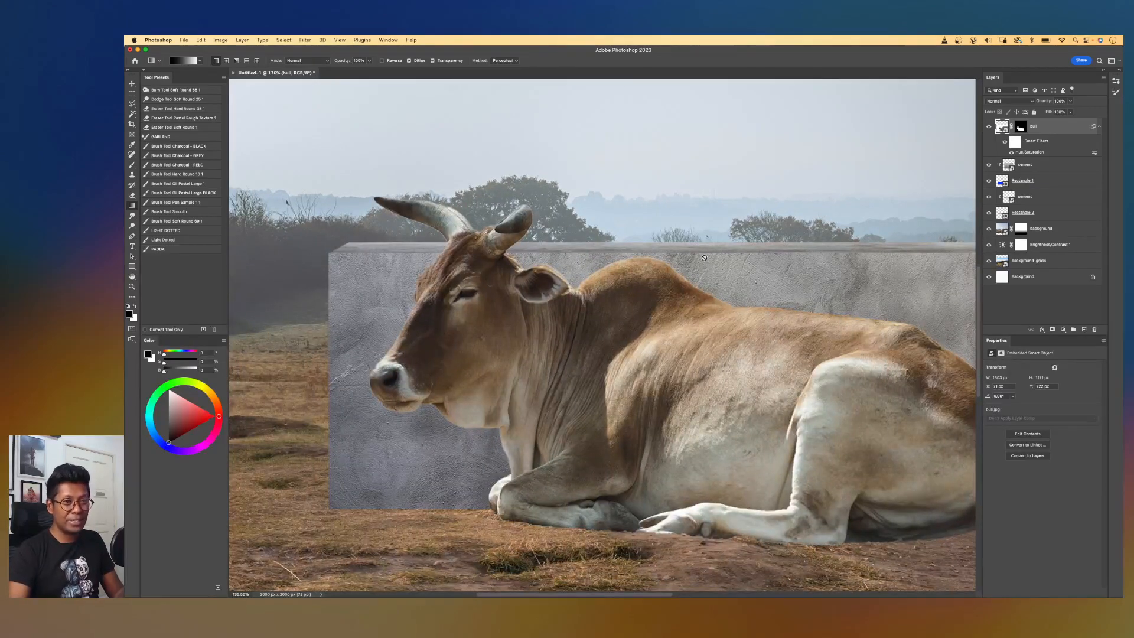
scroll(638, 295, "right", 3)
scroll(637, 296, "down", 1)
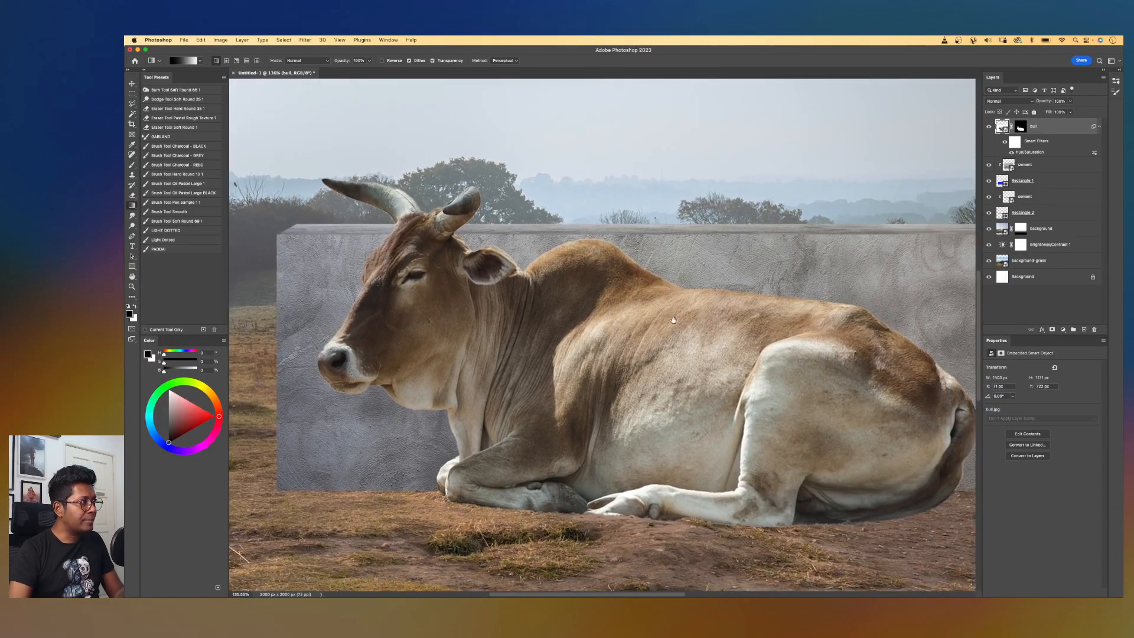
scroll(629, 289, "up", 3)
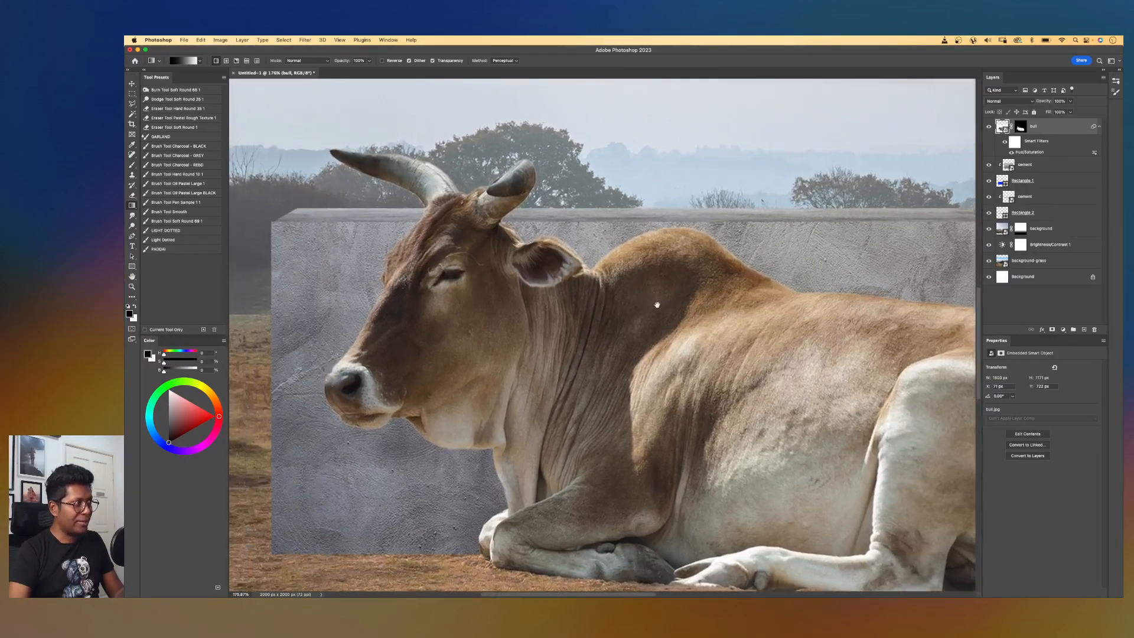
scroll(629, 289, "up", 3)
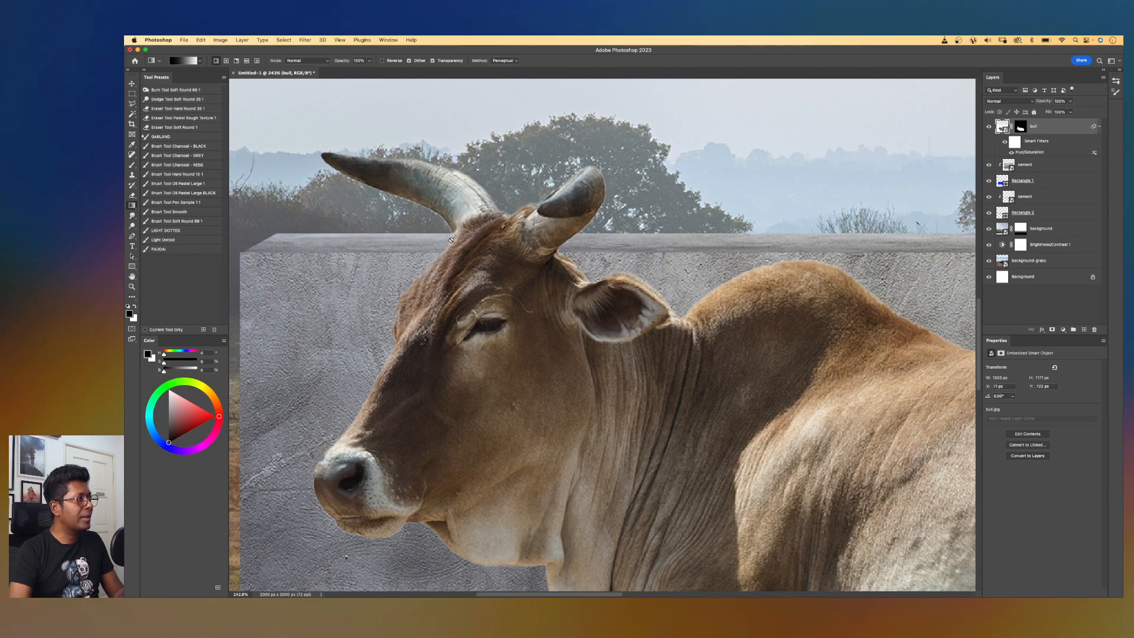
scroll(481, 331, "down", 5)
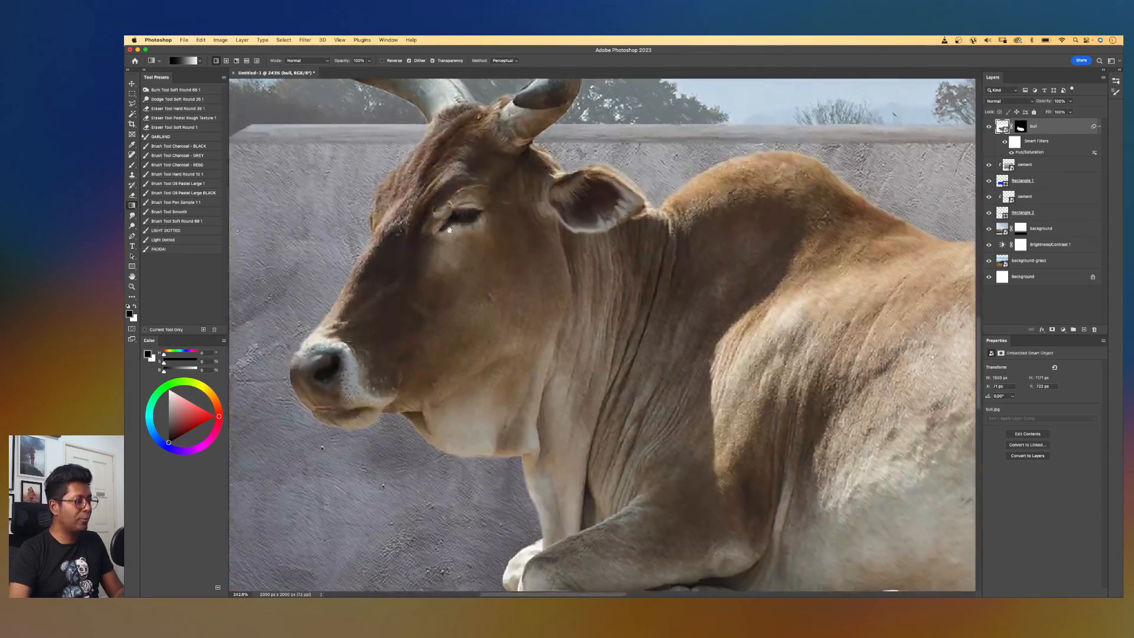
left_click_drag(505, 320, 514, 296)
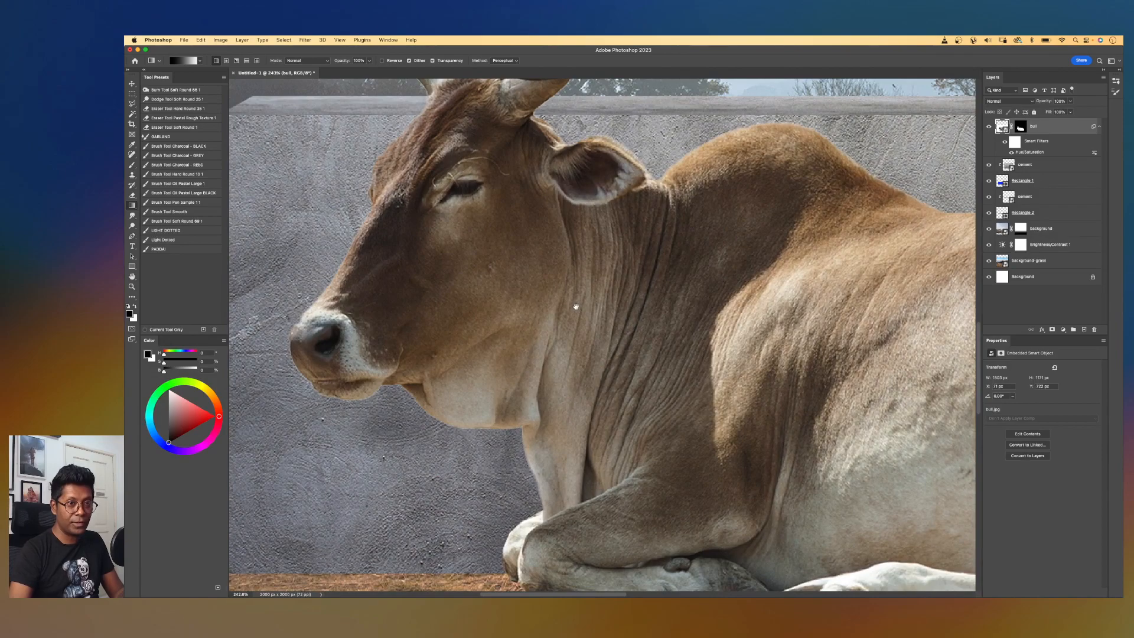
scroll(735, 333, "right", 10)
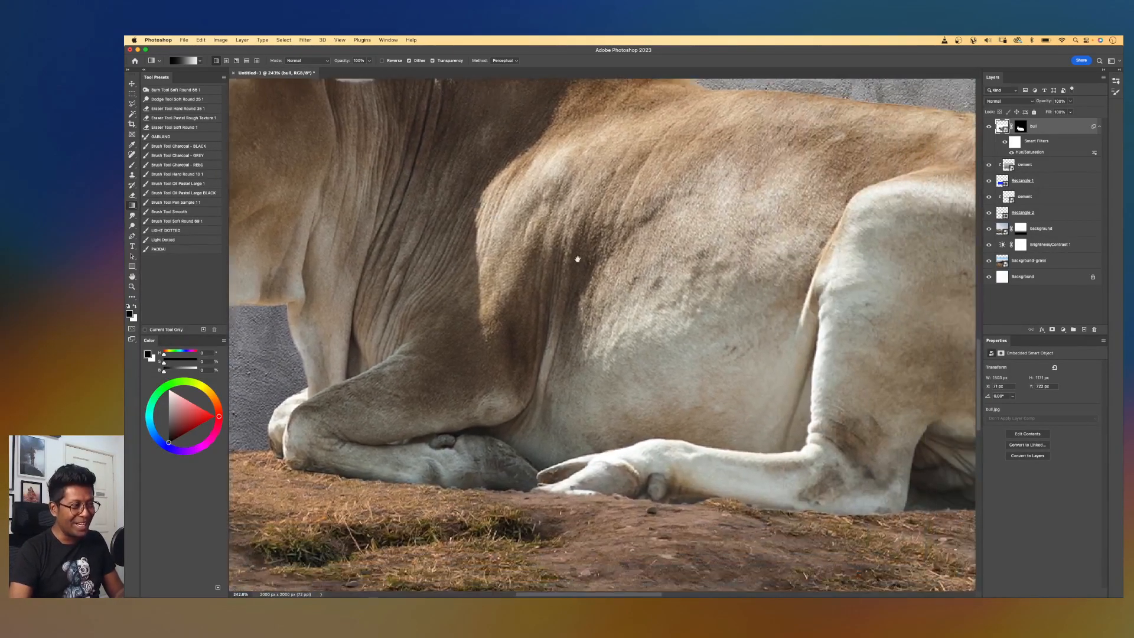
scroll(689, 262, "right", 5)
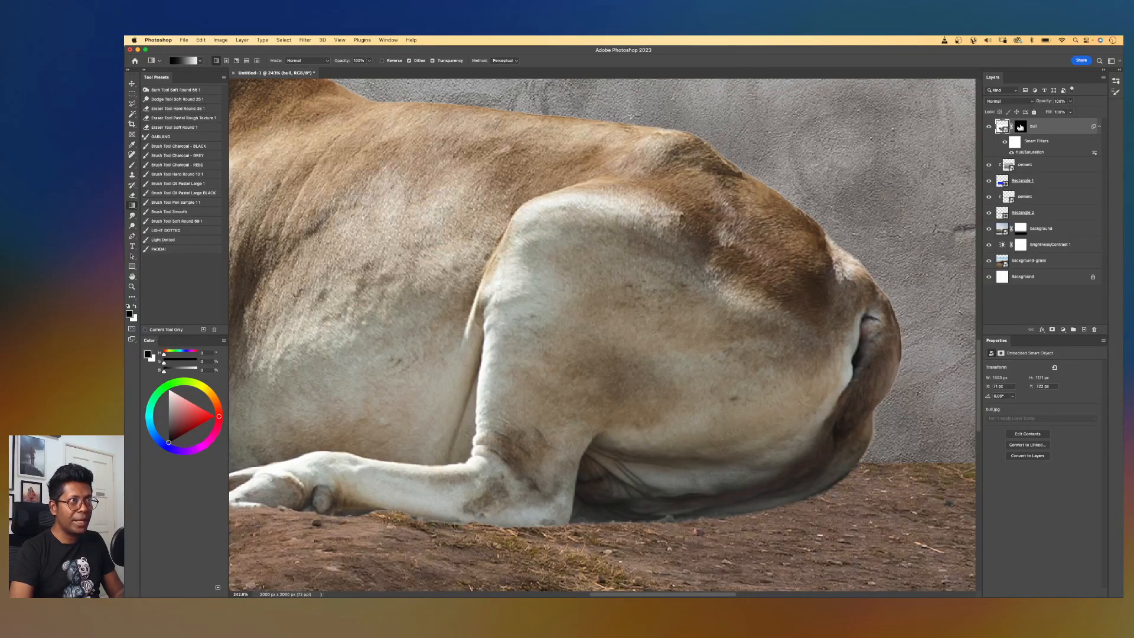
- Apply the Minimum filter to the bull's layer mask with a radius of 1 pixel and Squareness preserved, previewing the mask edge
left_click(1021, 127)
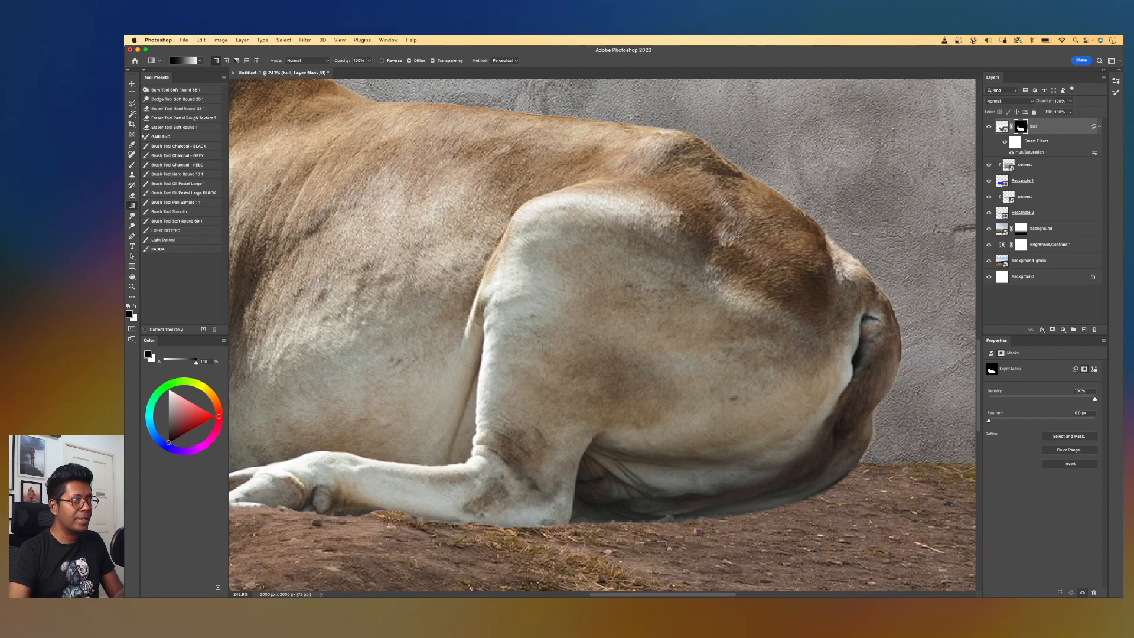
scroll(606, 223, "down", 5)
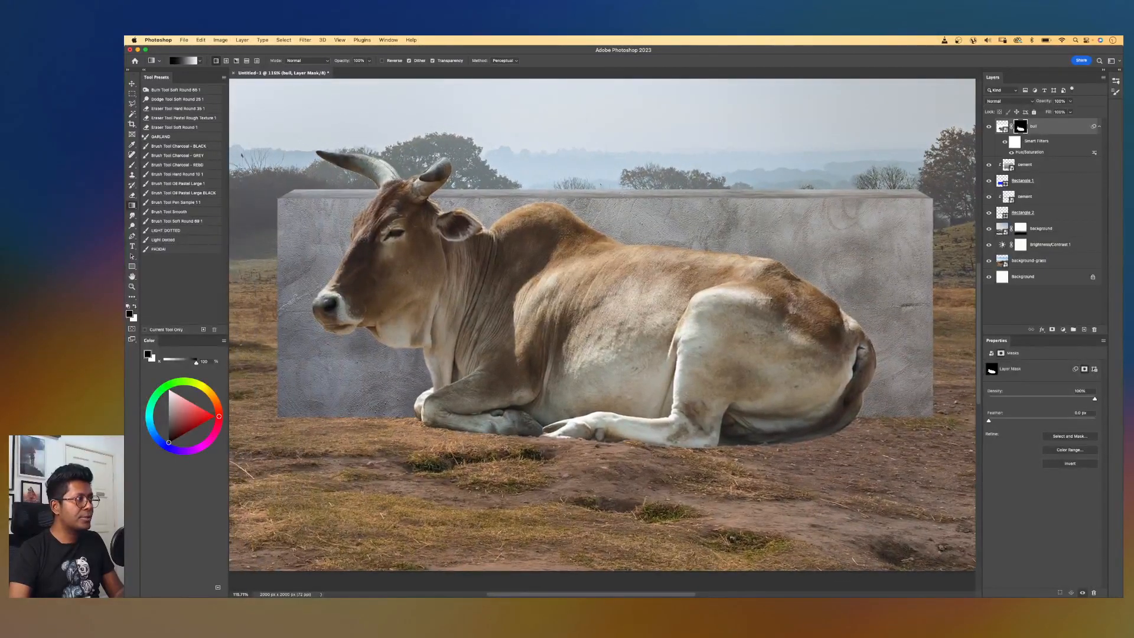
left_click(307, 41)
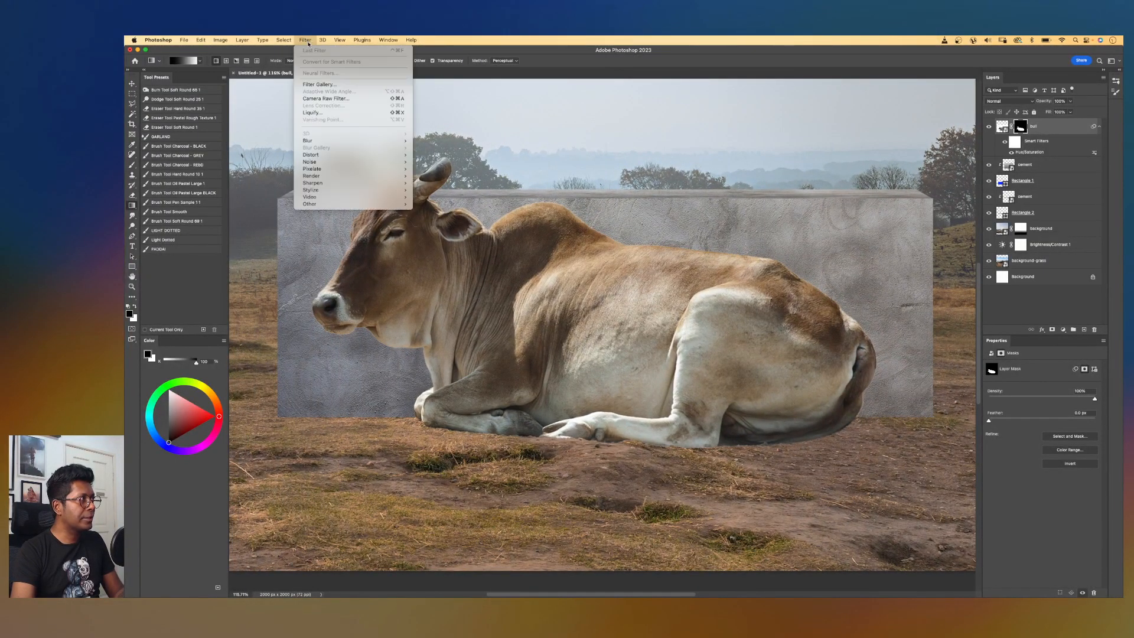
mouse_move(343, 205)
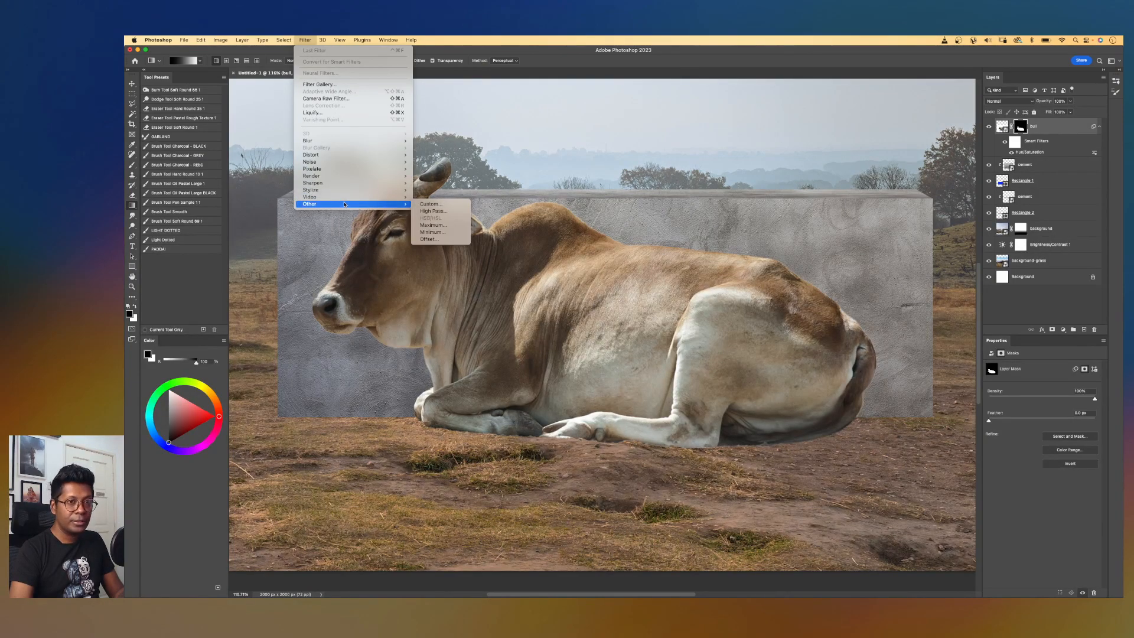
left_click(439, 234)
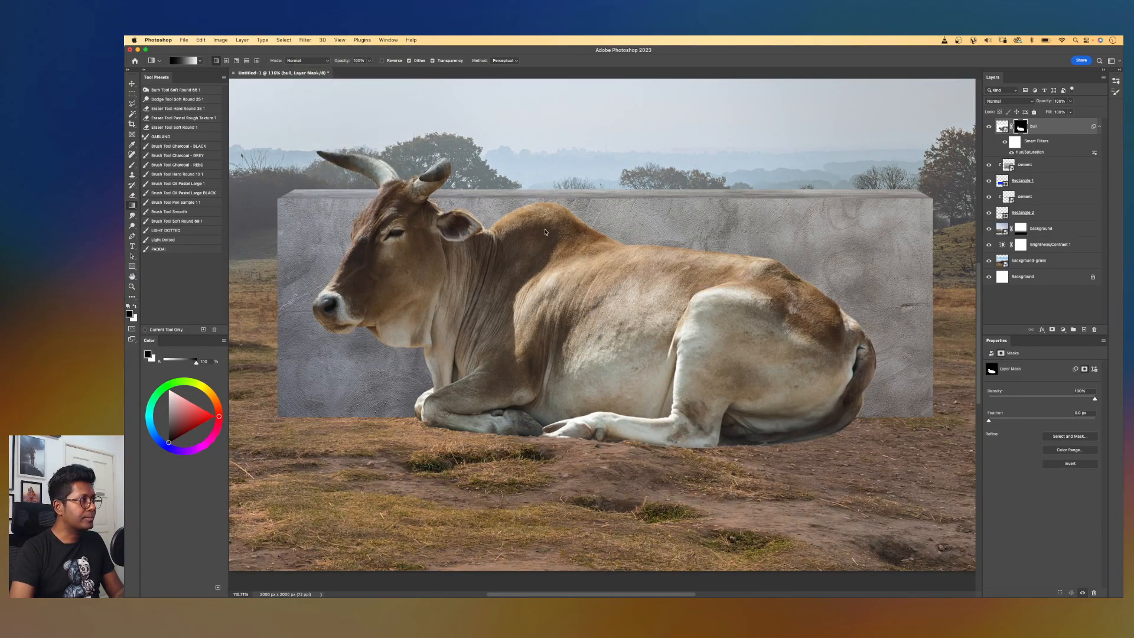
left_click_drag(592, 176, 711, 200)
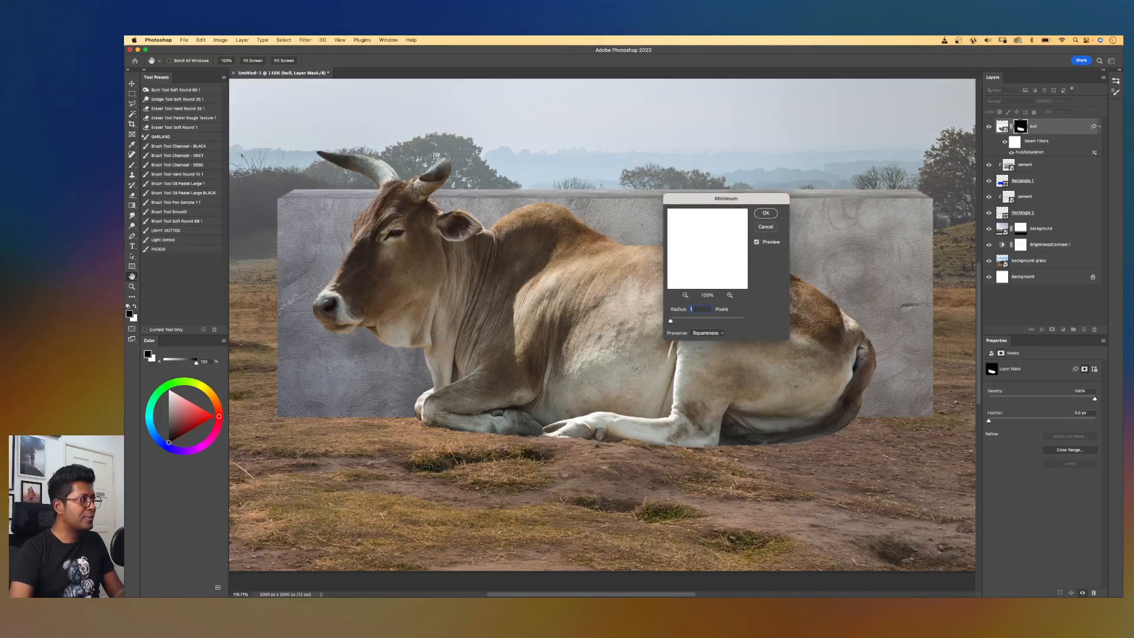
left_click(730, 295)
left_click(730, 295)
left_click(730, 296)
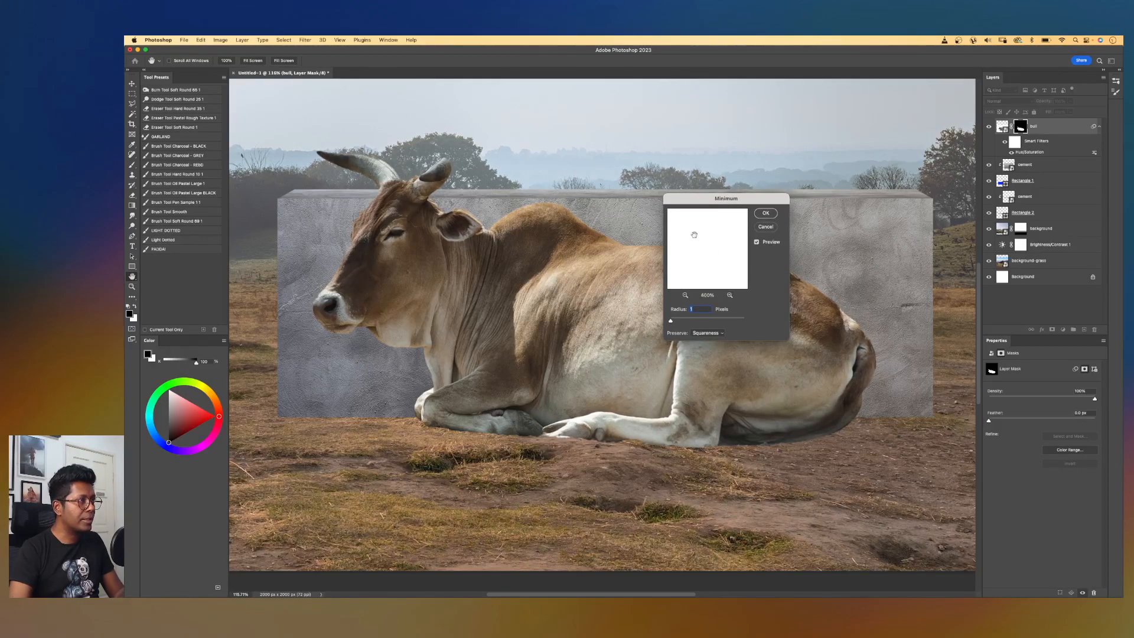
left_click(685, 295)
left_click(685, 295)
left_click(685, 296)
left_click(685, 295)
left_click(686, 296)
left_click_drag(690, 263, 746, 253)
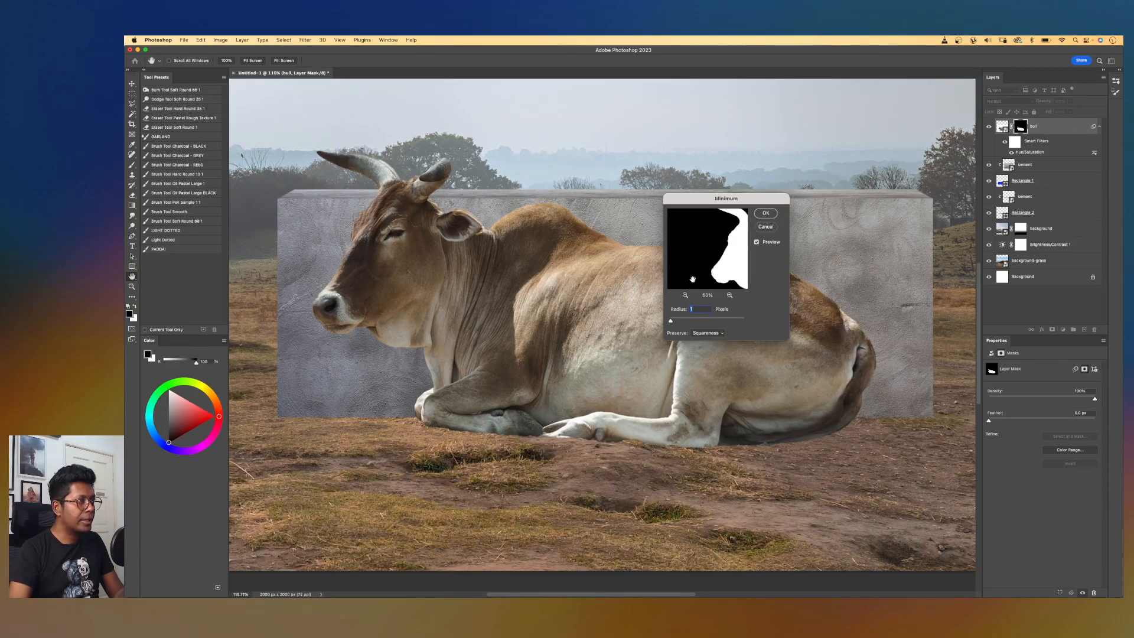
left_click(536, 234)
left_click(767, 215)
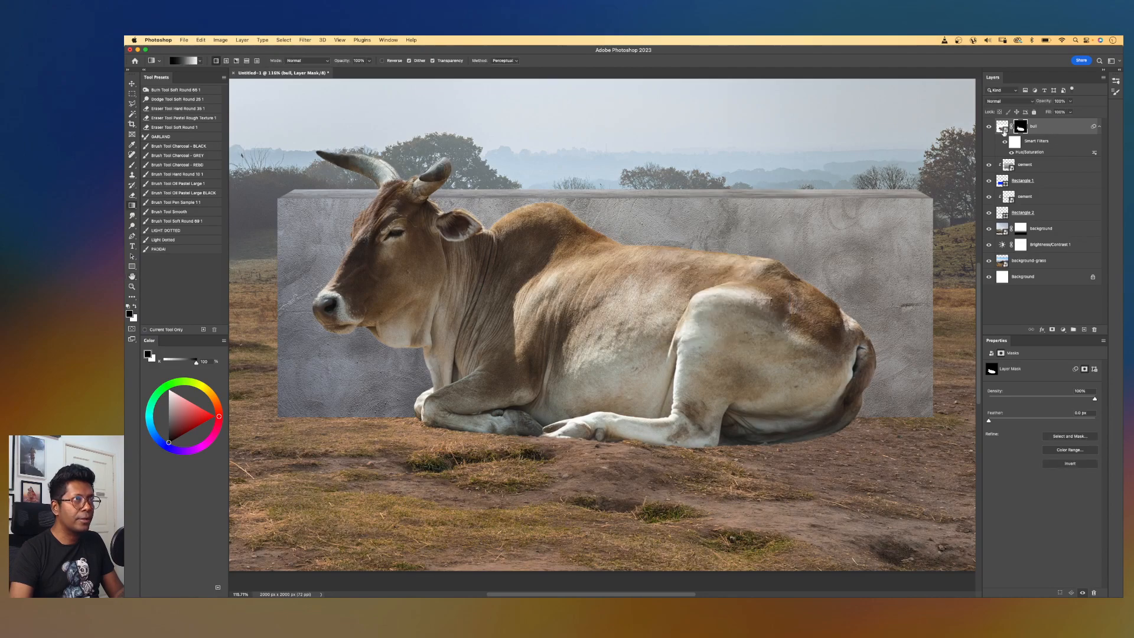
left_click(1003, 126)
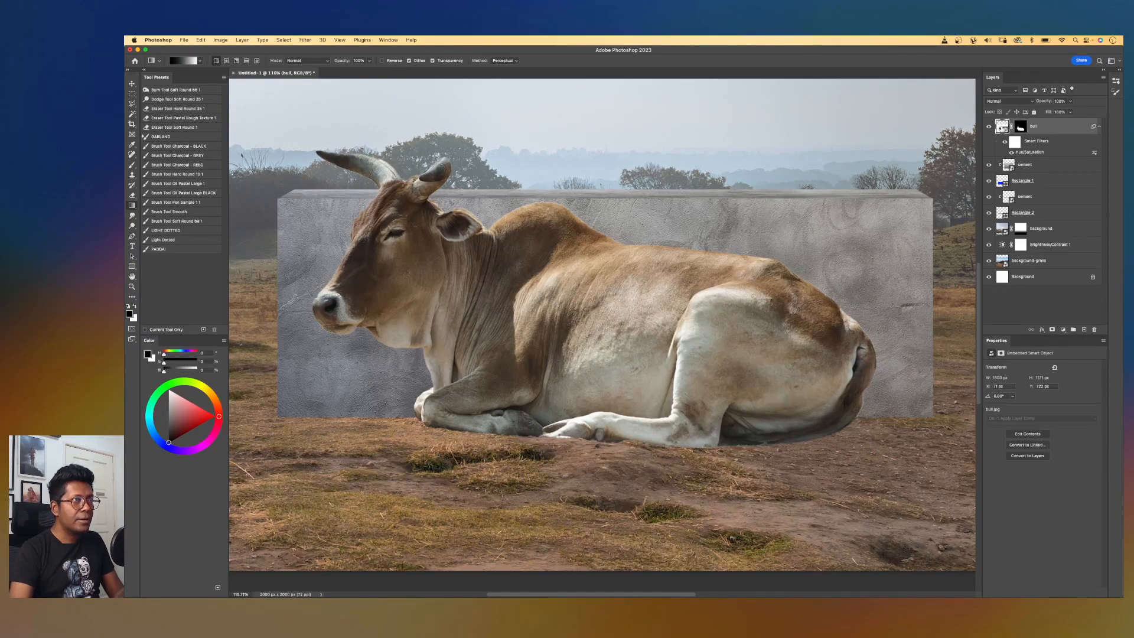
left_click(305, 41)
mouse_move(357, 205)
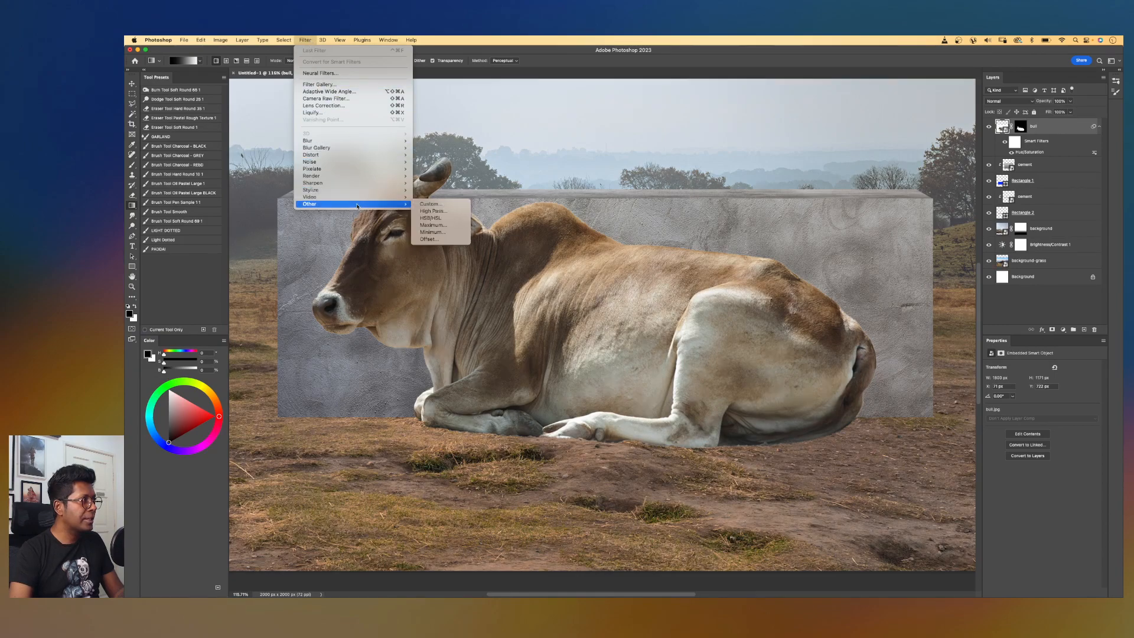
left_click(443, 232)
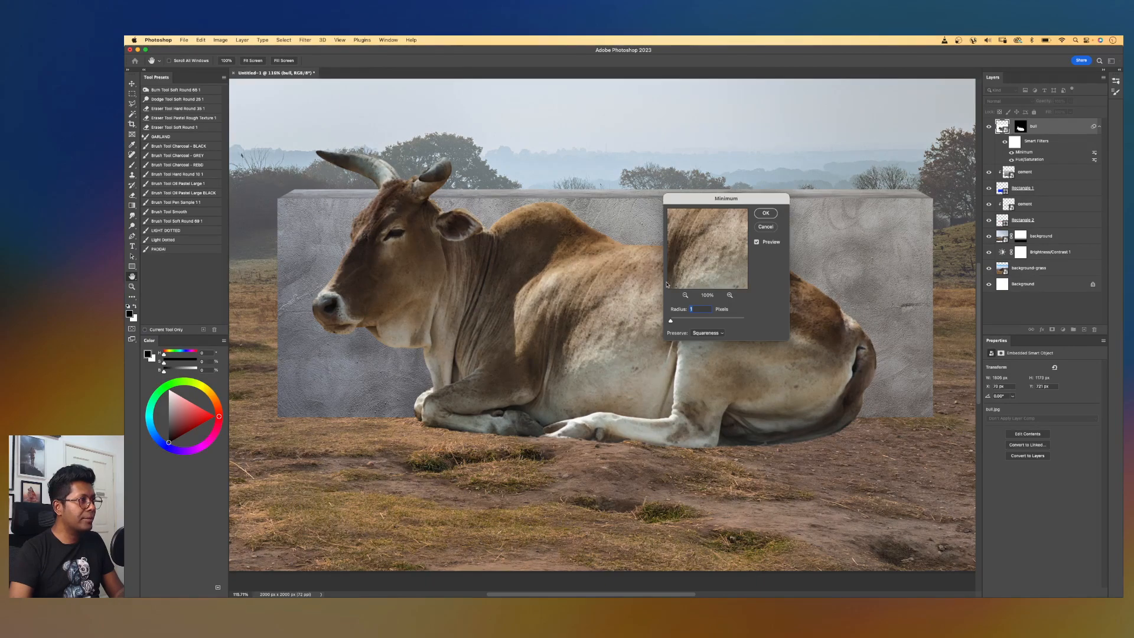
left_click(765, 227)
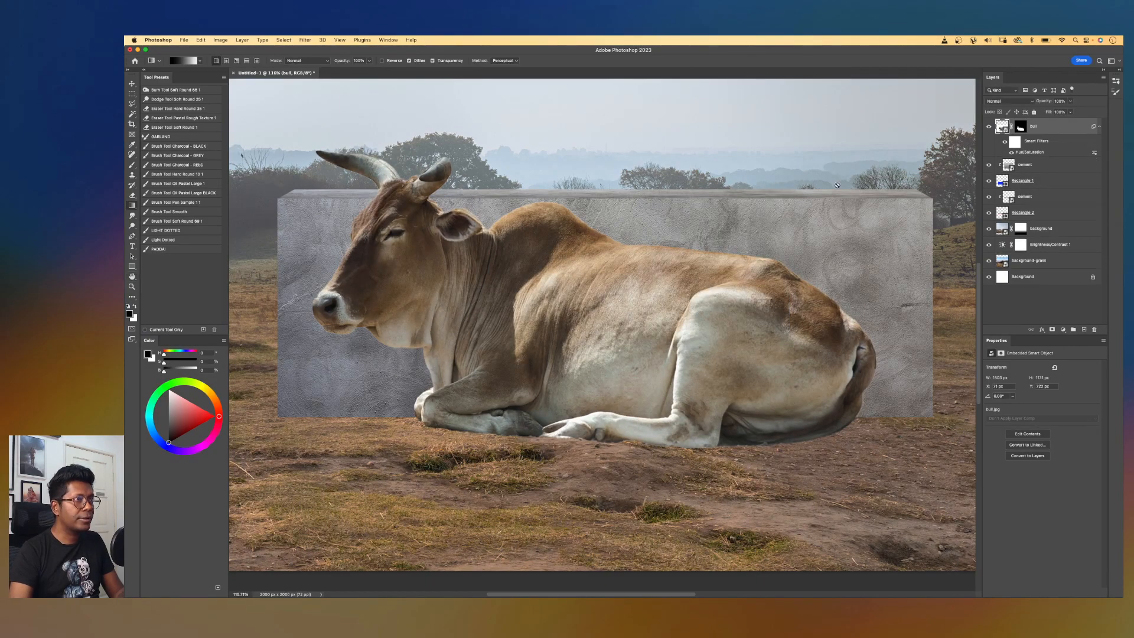
- Start the Minimum filter on the bull's layer mask with a radius of 1 pixel and Squareness preserved
left_click(1020, 127)
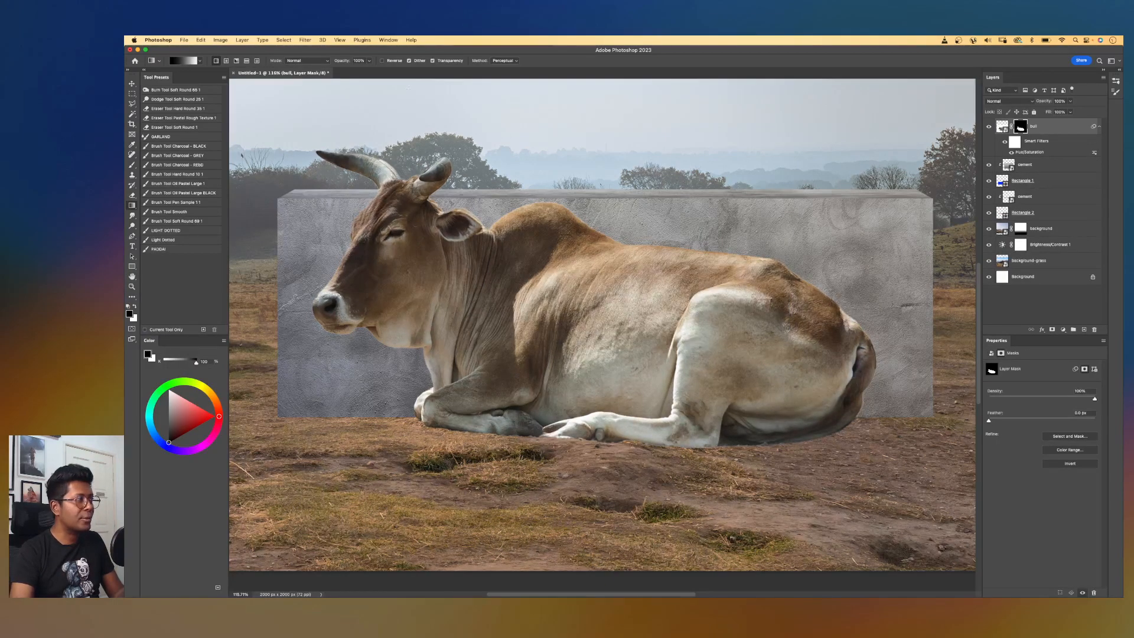
left_click(302, 40)
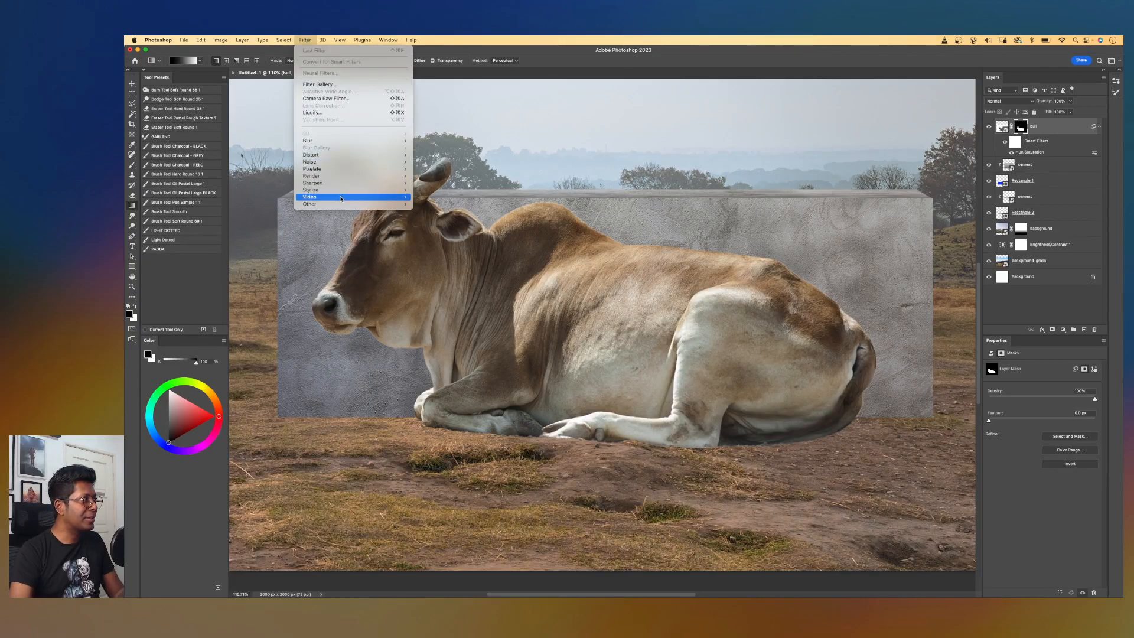
mouse_move(338, 204)
left_click(786, 162)
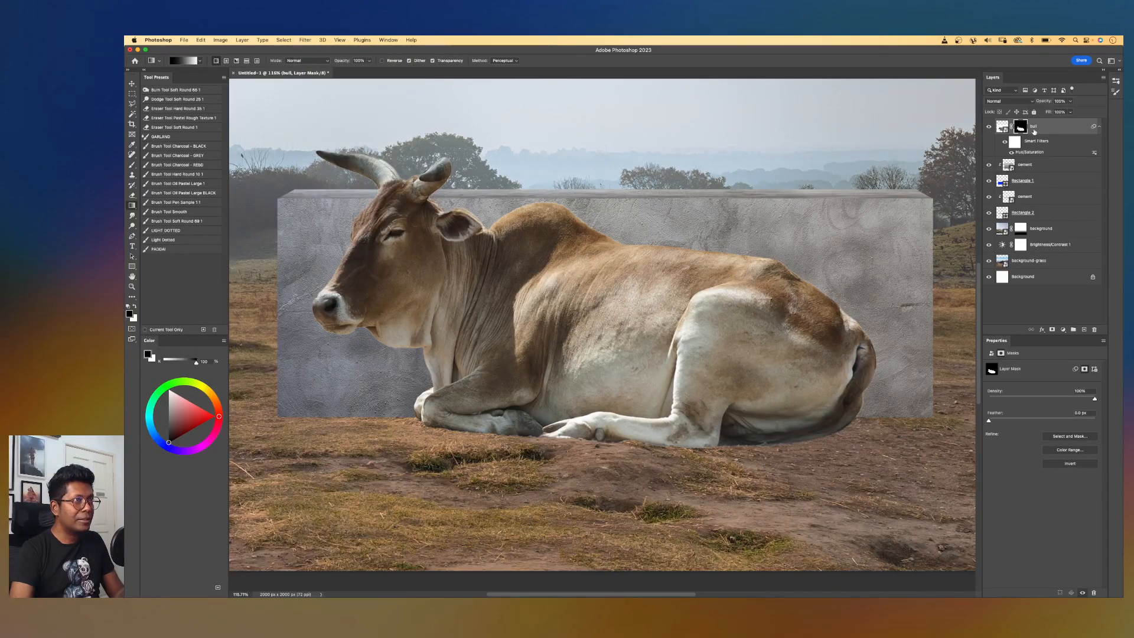
left_click(303, 40)
mouse_move(363, 206)
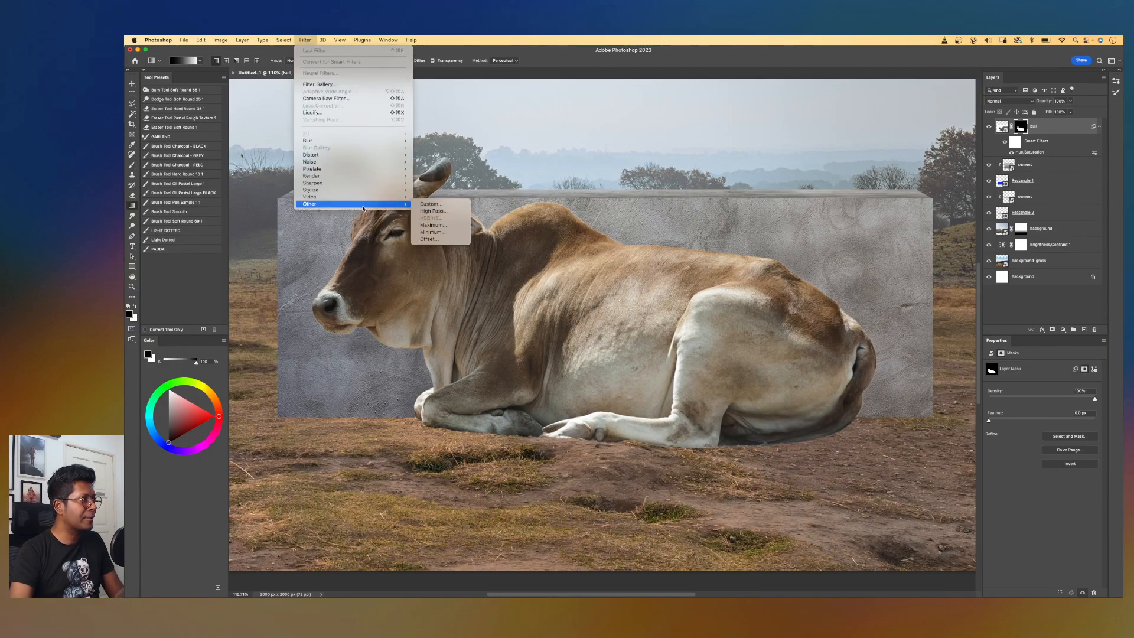
left_click(463, 232)
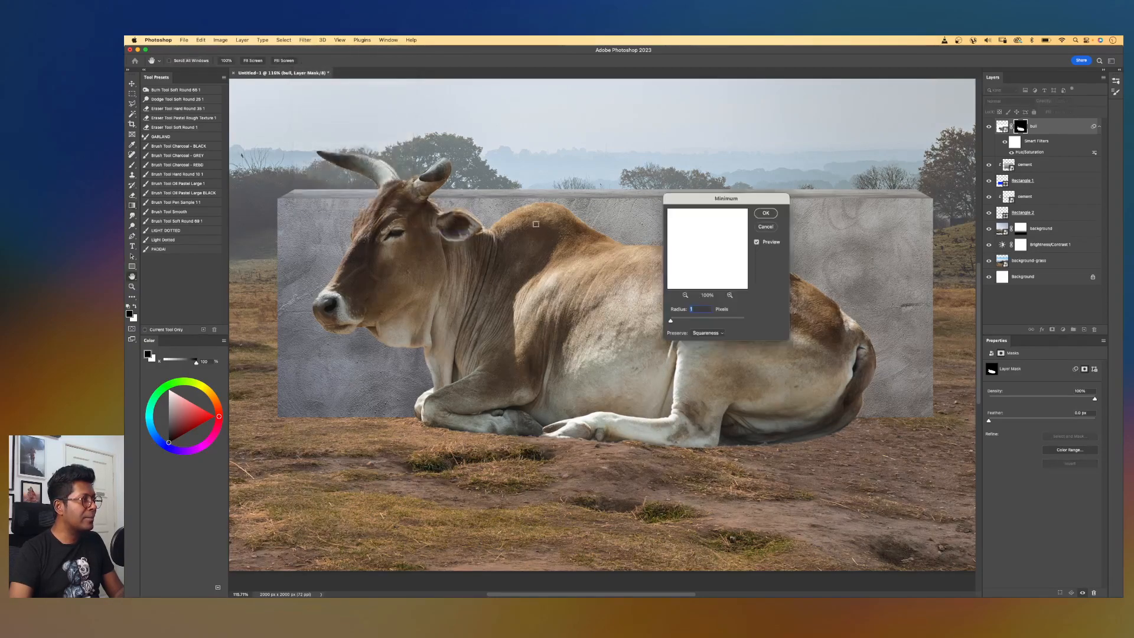
- Compare the bull's edges with the Minimum filter's preview off and on, and apply the filter to the mask
left_click(757, 242)
left_click(757, 242)
left_click(757, 242)
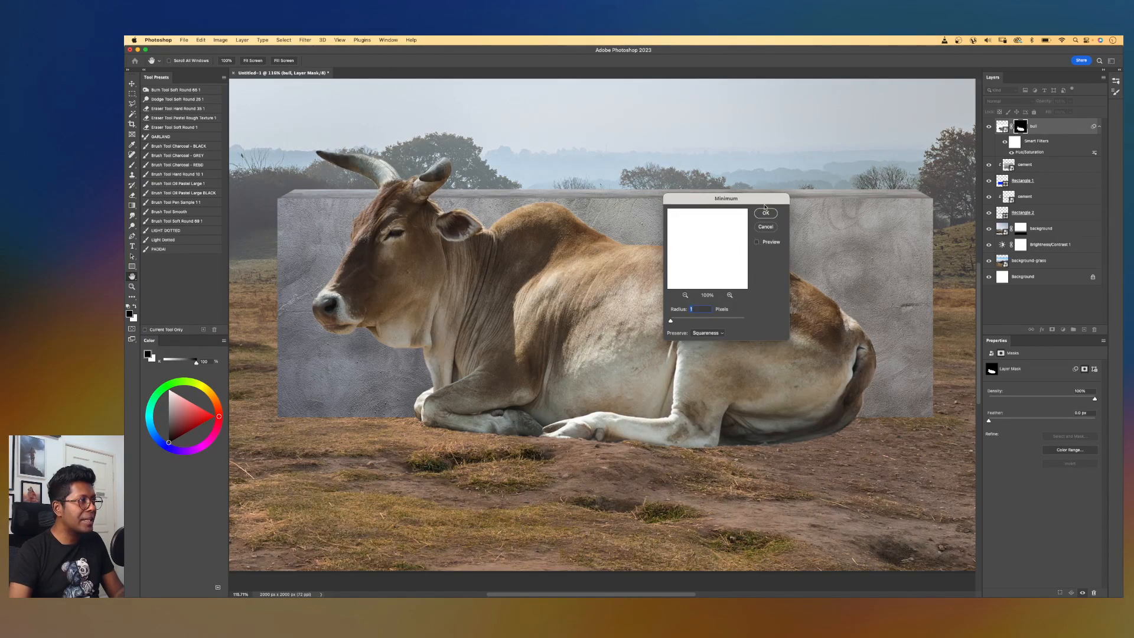
left_click_drag(745, 198, 848, 210)
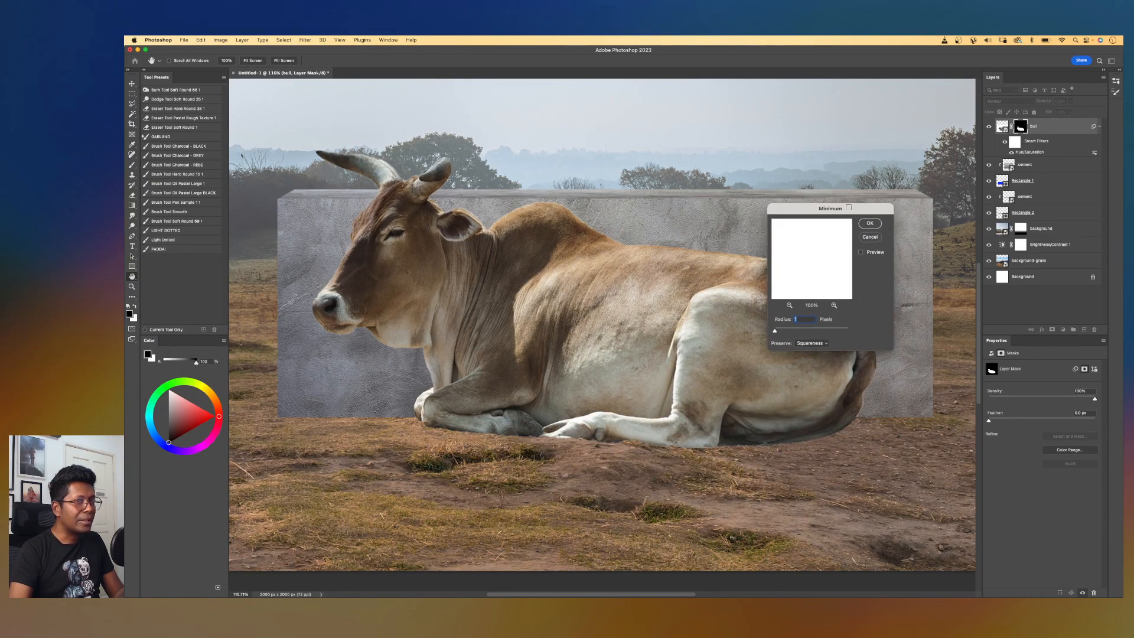
left_click(867, 254)
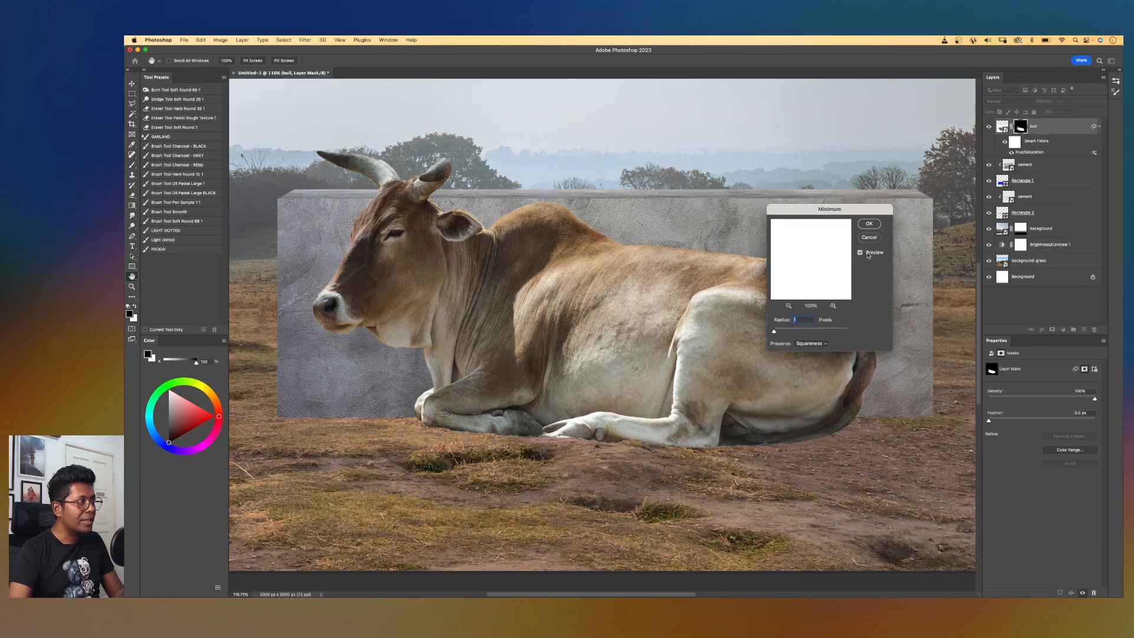
left_click(869, 255)
left_click(869, 255)
left_click(869, 255)
left_click(869, 256)
left_click(869, 255)
left_click(870, 254)
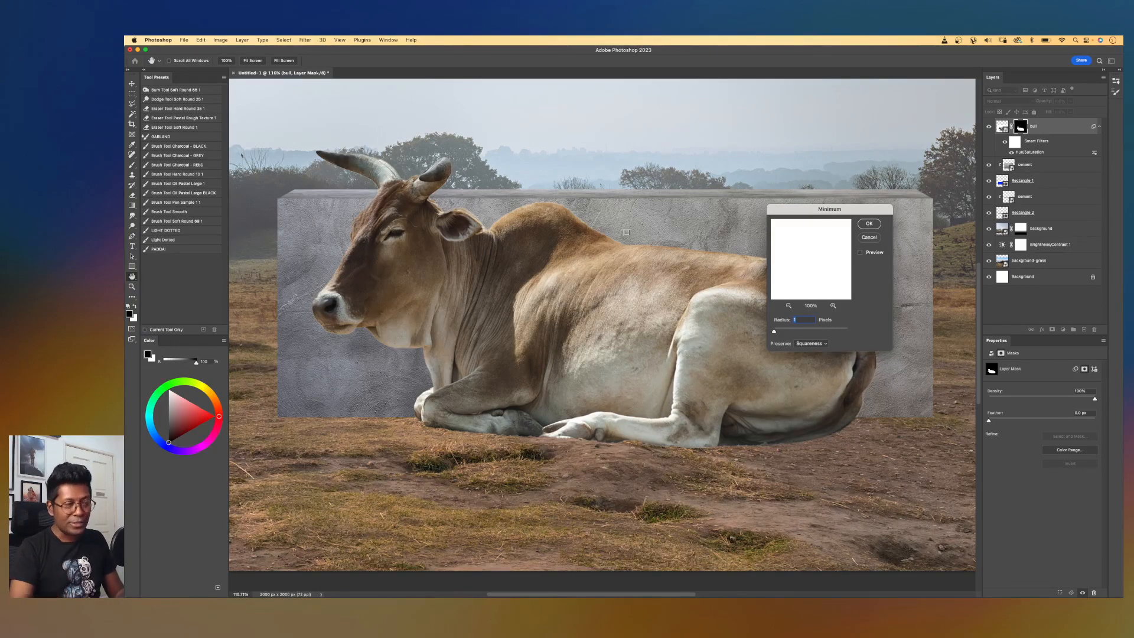
left_click(626, 232)
left_click(860, 254)
left_click(869, 224)
- Paint black on the bull's layer mask with a small Smooth brush preset along the lower edge of the hindquarters to clean the outline against the ground
scroll(703, 244, "down", 5)
scroll(704, 244, "up", 4)
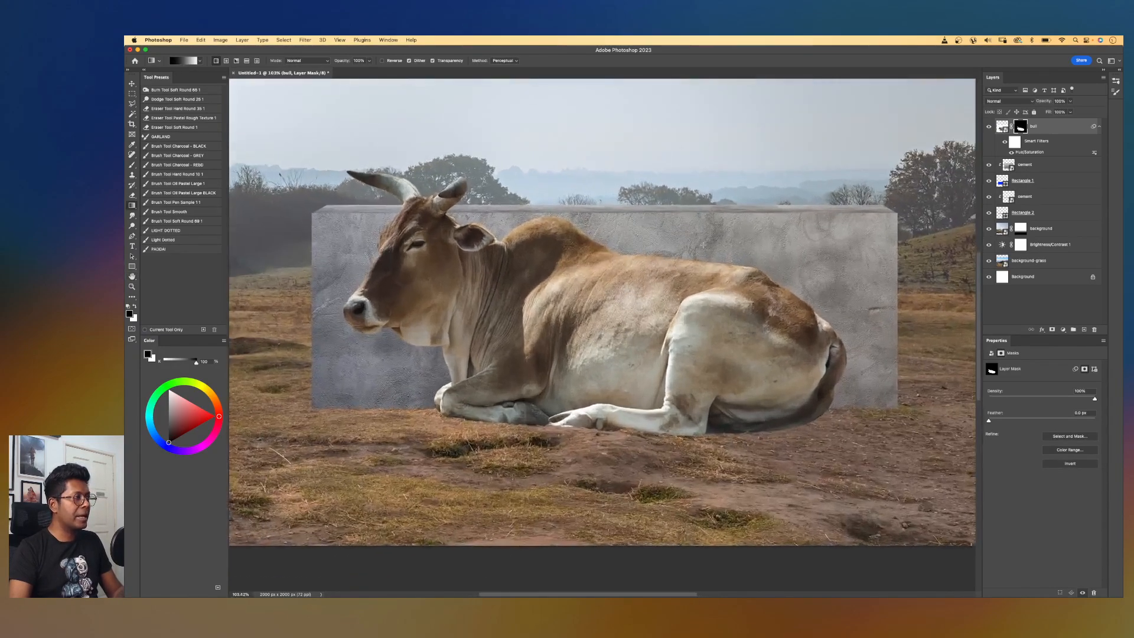
scroll(664, 298, "up", 6)
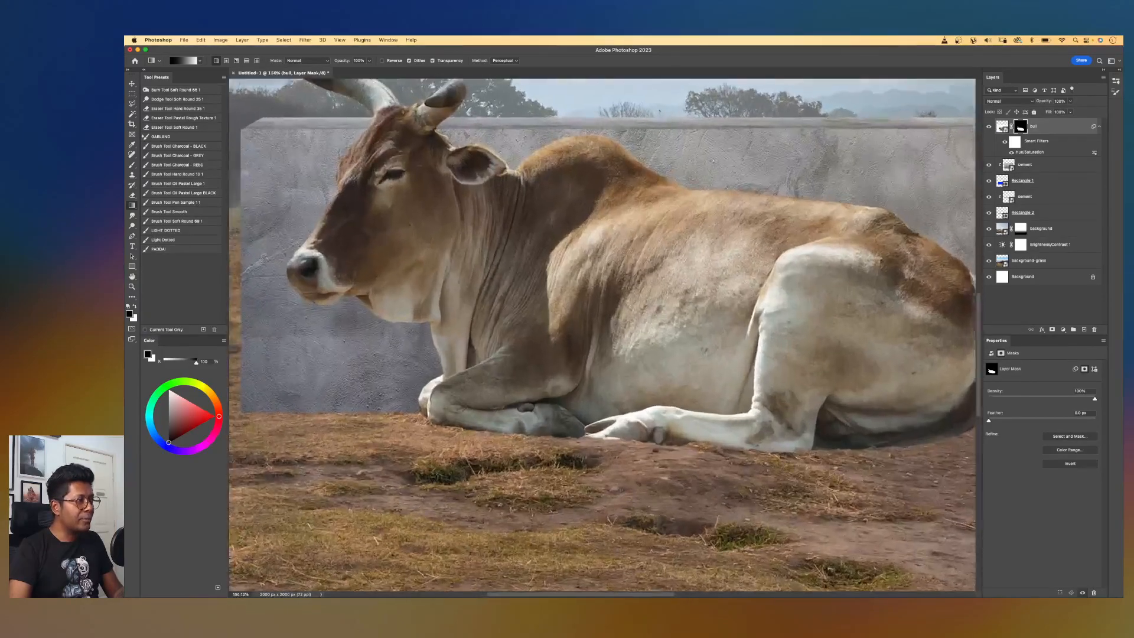
scroll(710, 358, "down", 2)
scroll(710, 358, "right", 5)
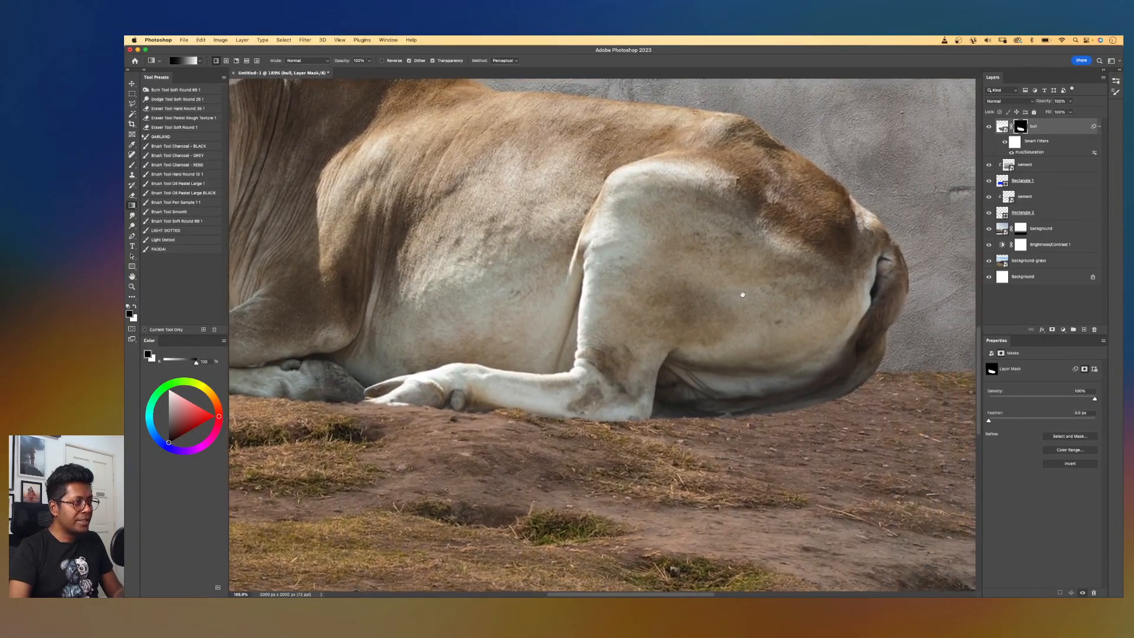
left_click_drag(743, 294, 713, 296)
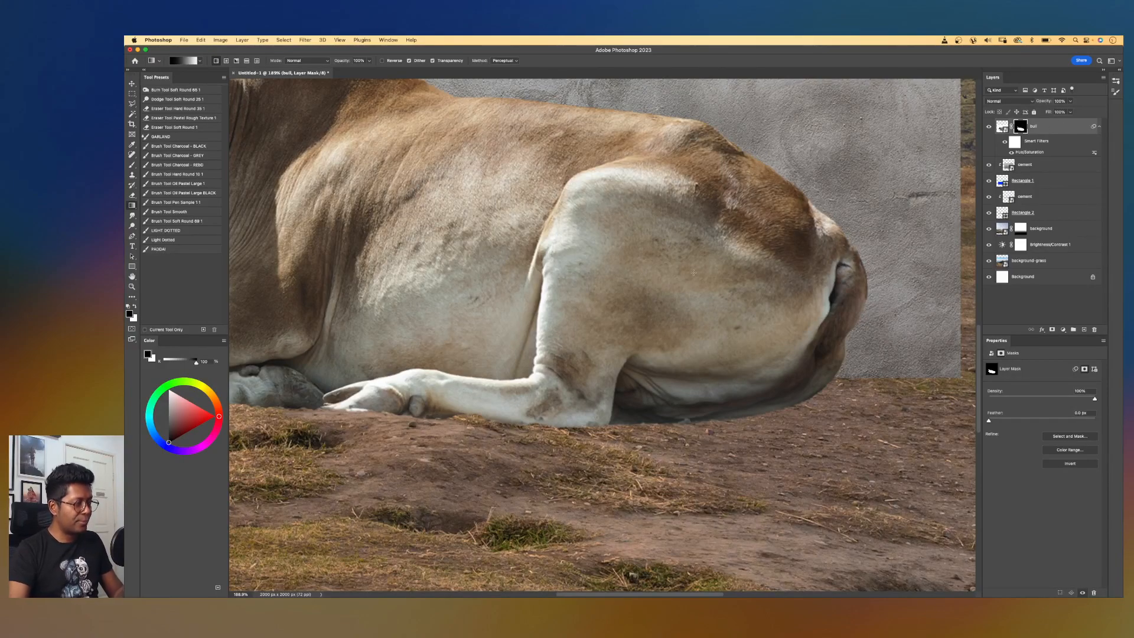
key("b")
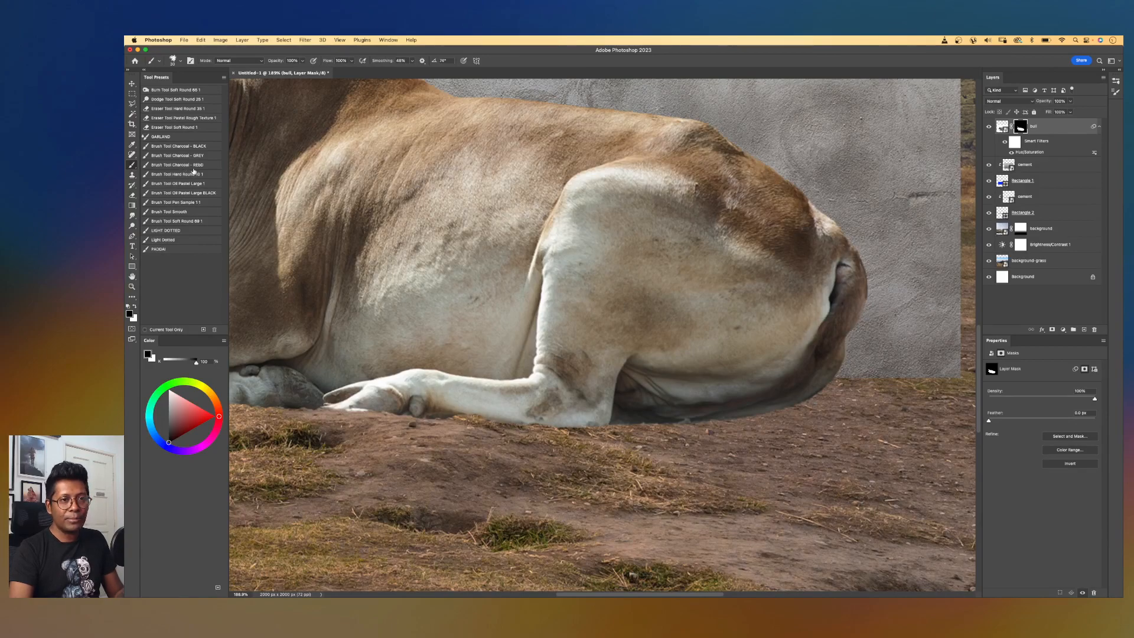
left_click(185, 213)
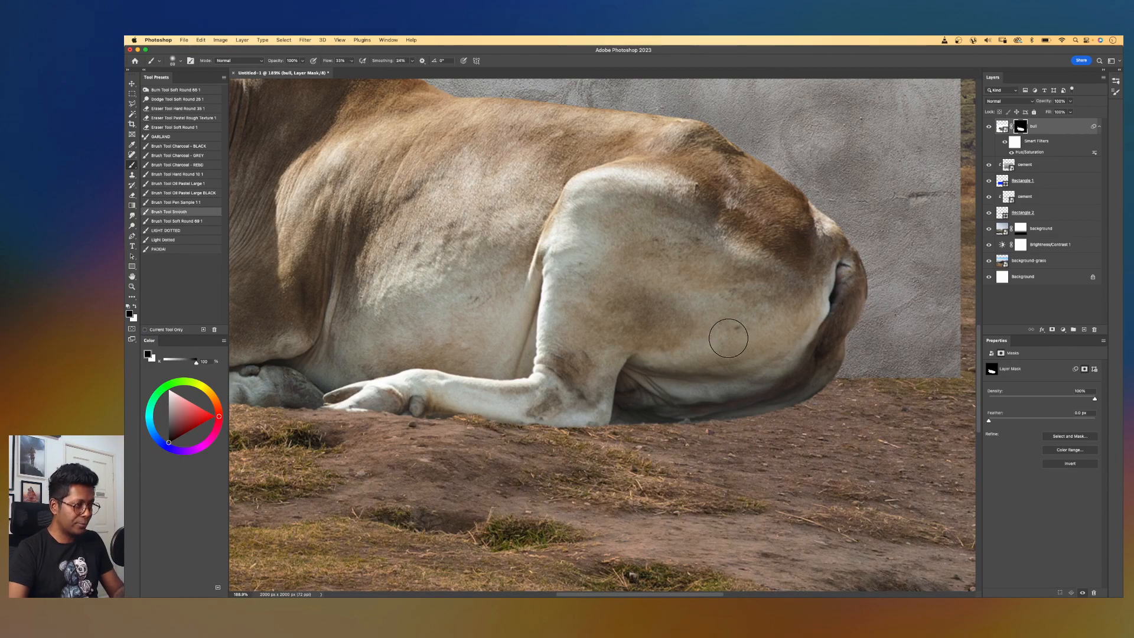
scroll(808, 413, "up", 2)
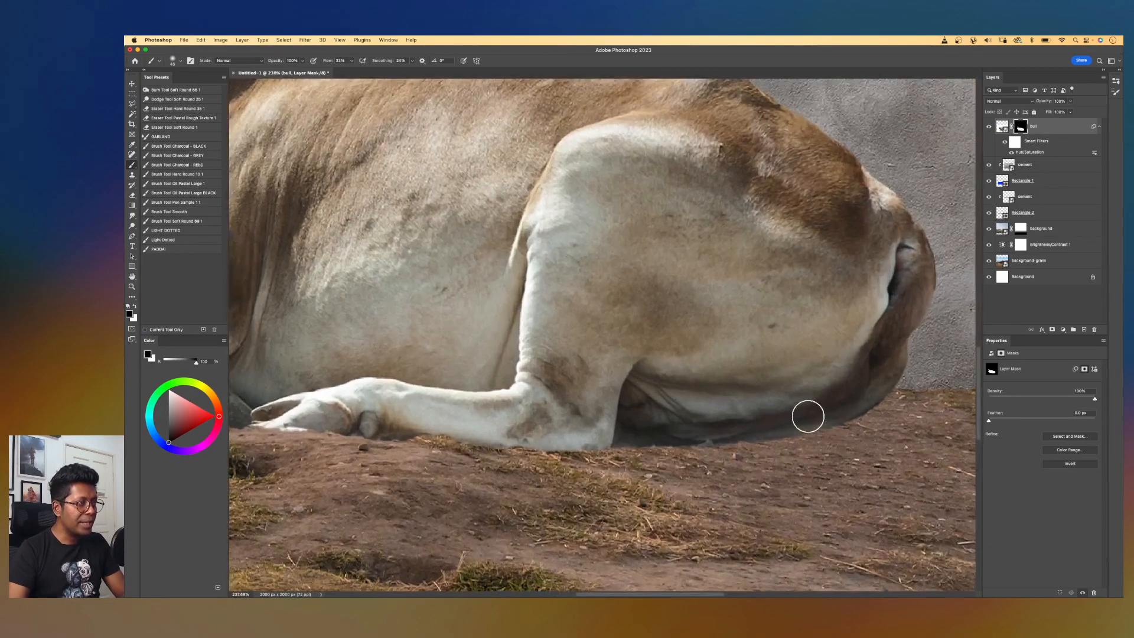
key("bracketleft")
key("bracketleft")
key("bracketleft")
key("bracketleft")
key("bracketleft")
key("bracketleft")
key("bracketleft")
key("bracketleft")
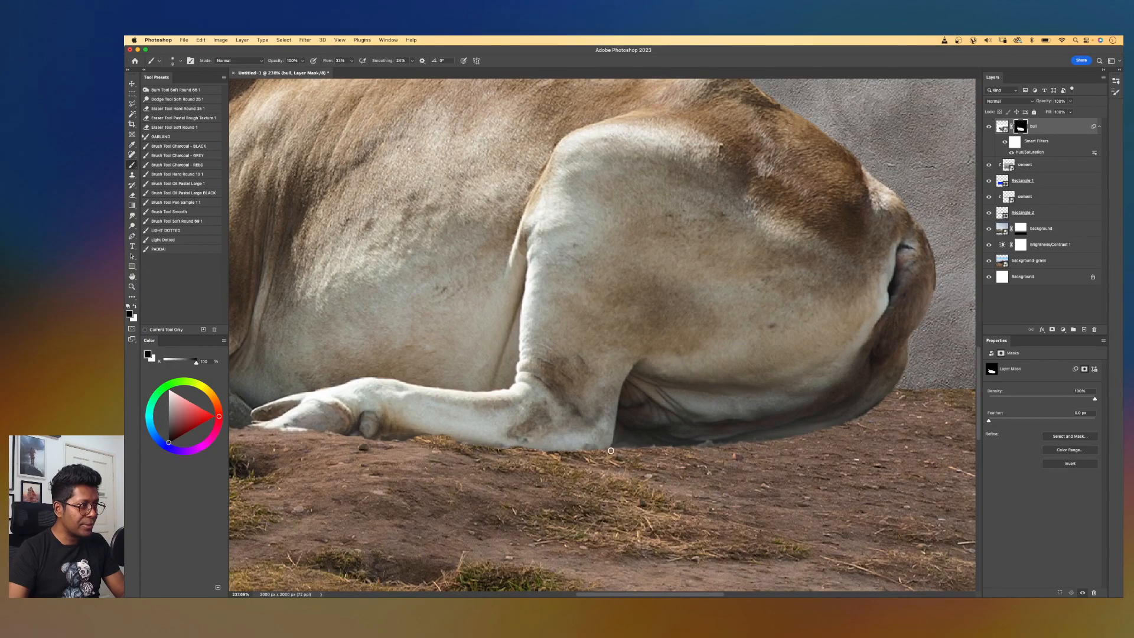
left_click_drag(709, 447, 750, 445)
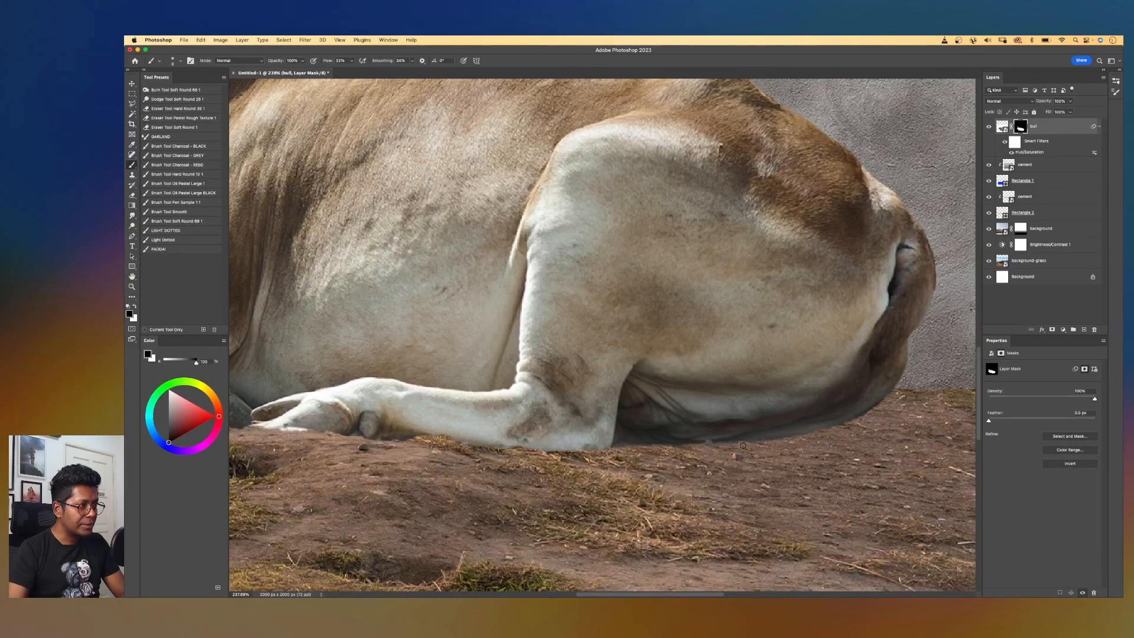
scroll(762, 433, "up", 3)
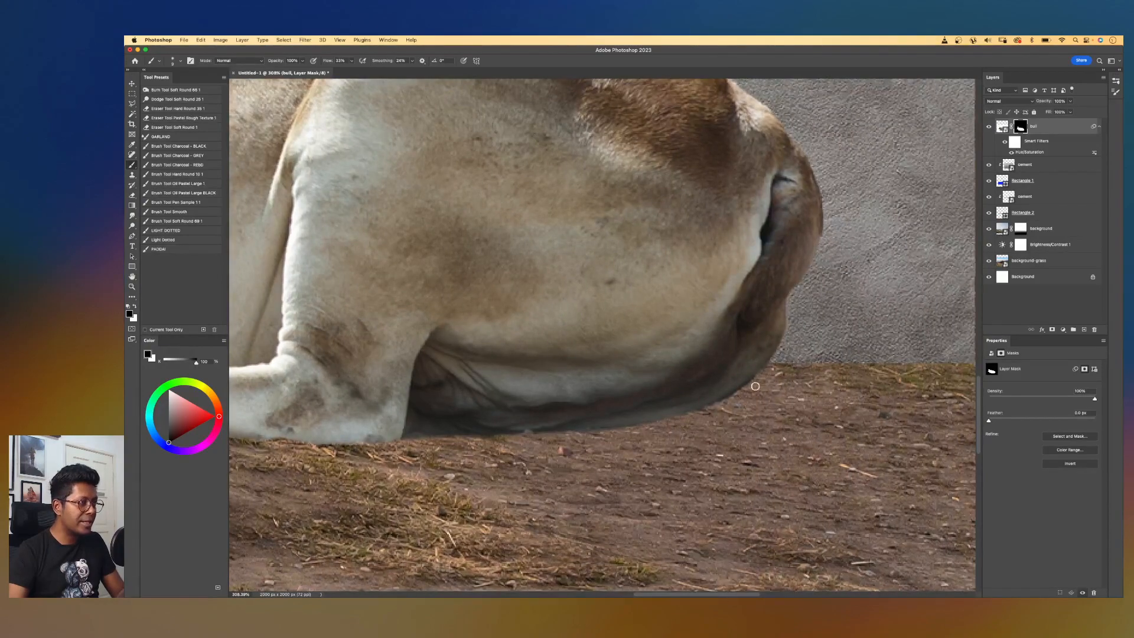
mouse_move(755, 386)
left_mouse_down()
mouse_move(772, 375)
mouse_move(703, 412)
mouse_move(587, 436)
left_mouse_up()
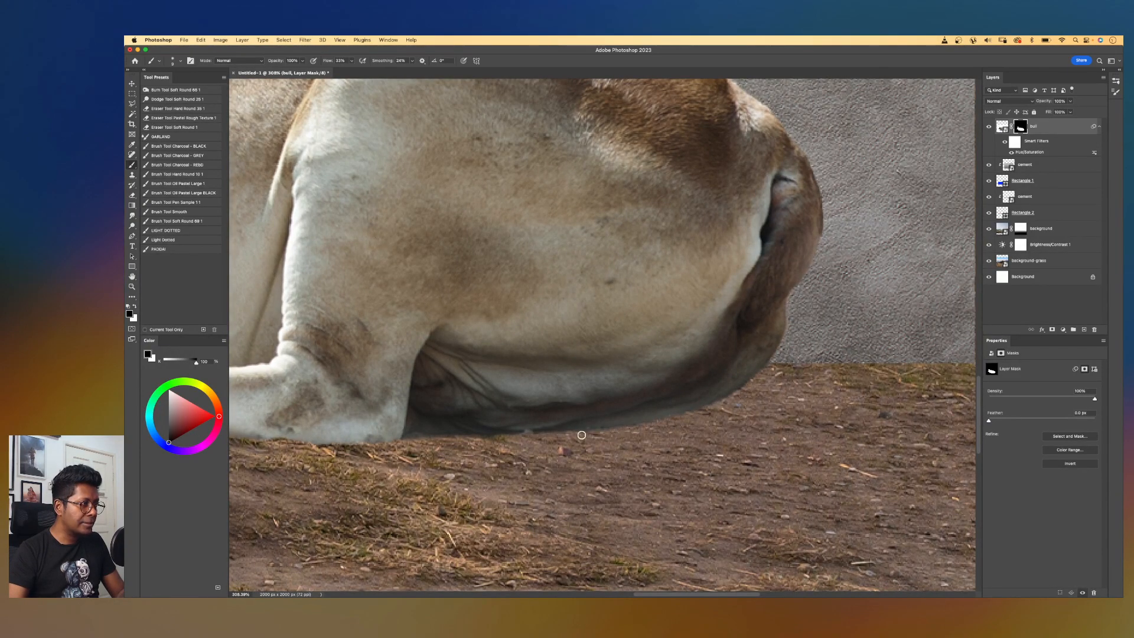
- Examine the bull's cut-out edge along the hooves and folded front legs, and the block's base against the grass
left_click_drag(484, 295, 739, 333)
left_click_drag(519, 354, 738, 343)
left_click_drag(561, 348, 701, 332)
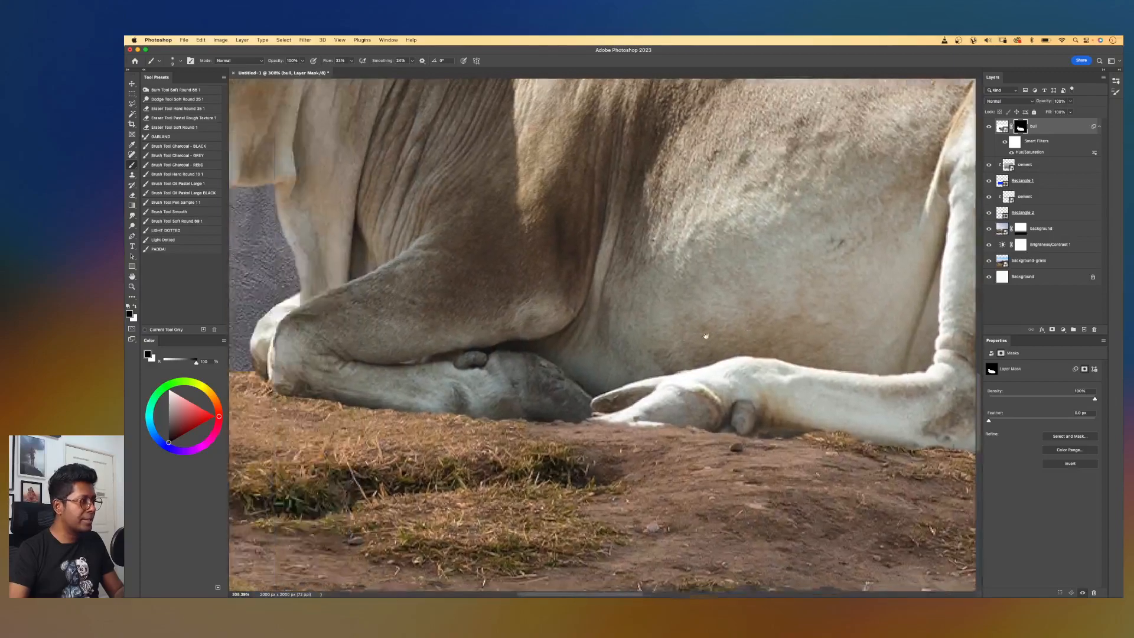
left_click_drag(588, 384, 728, 372)
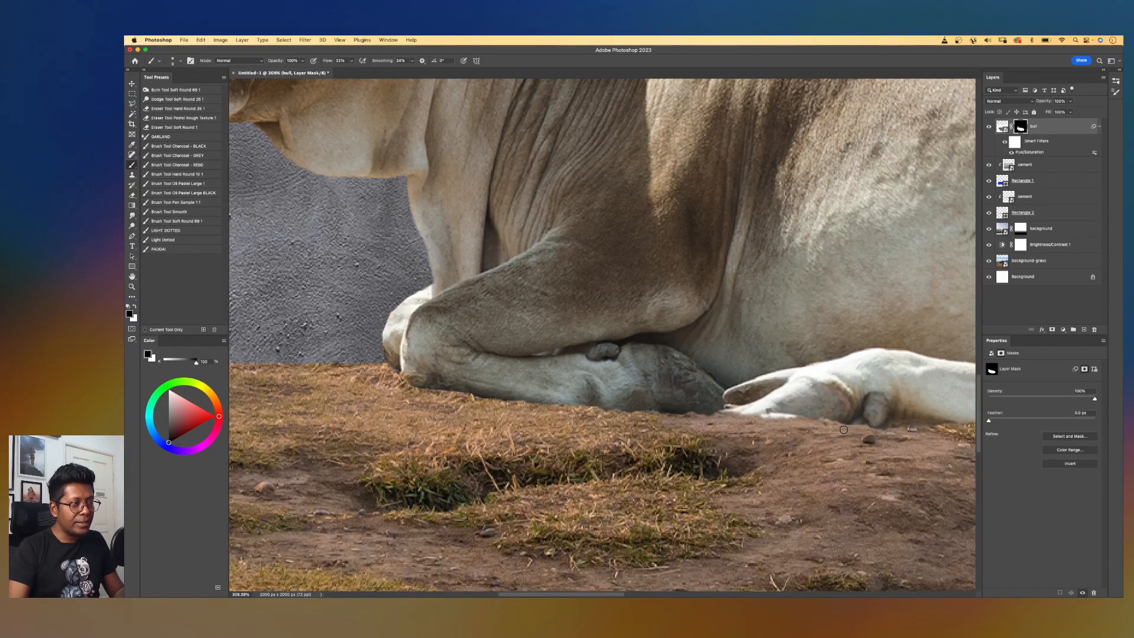
scroll(768, 420, "right", 2)
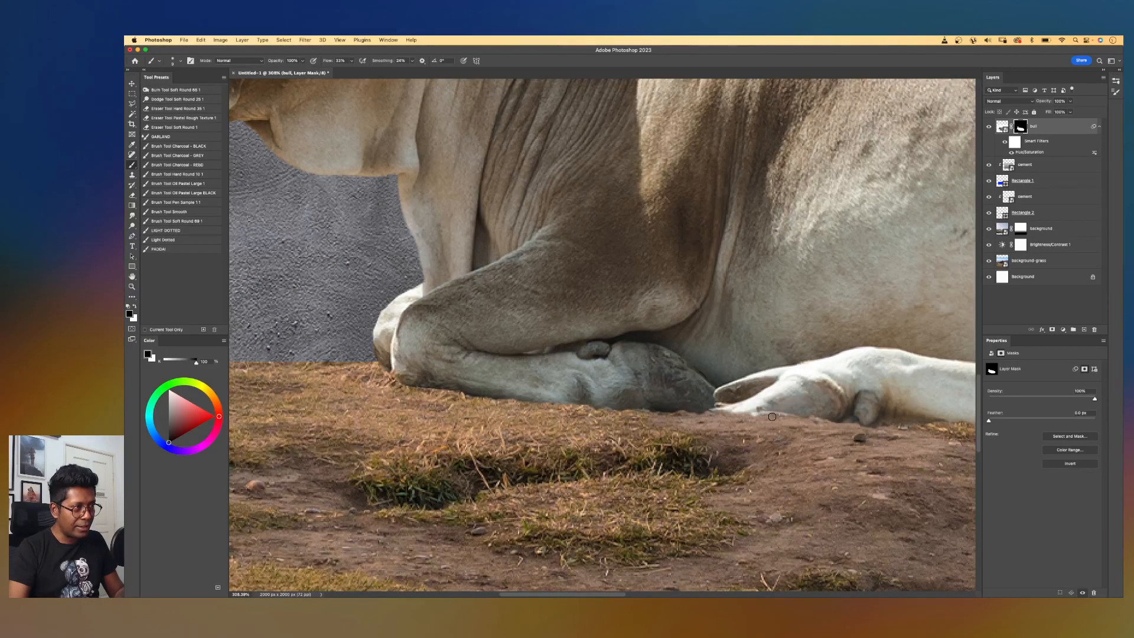
scroll(717, 402, "left", 3)
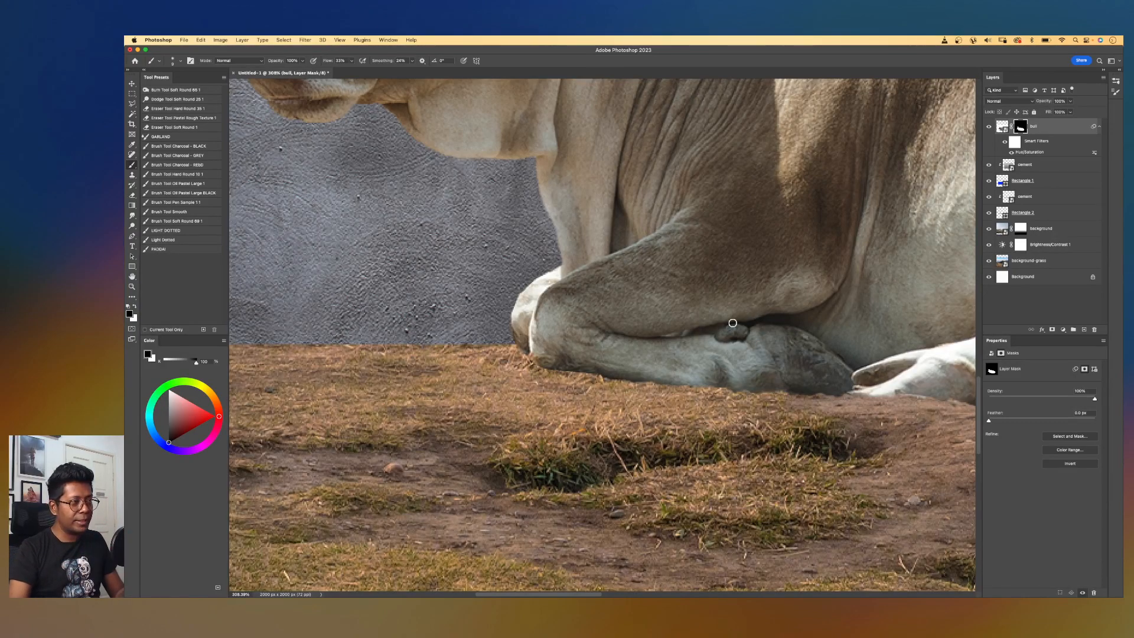
scroll(756, 398, "right", 3)
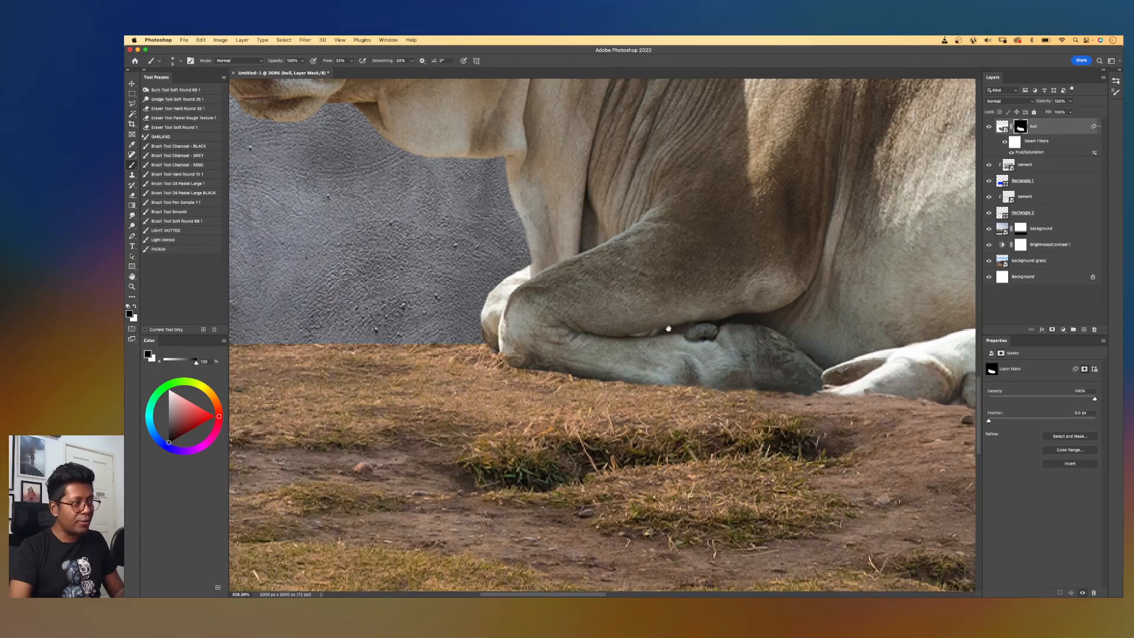
scroll(671, 326, "left", 5)
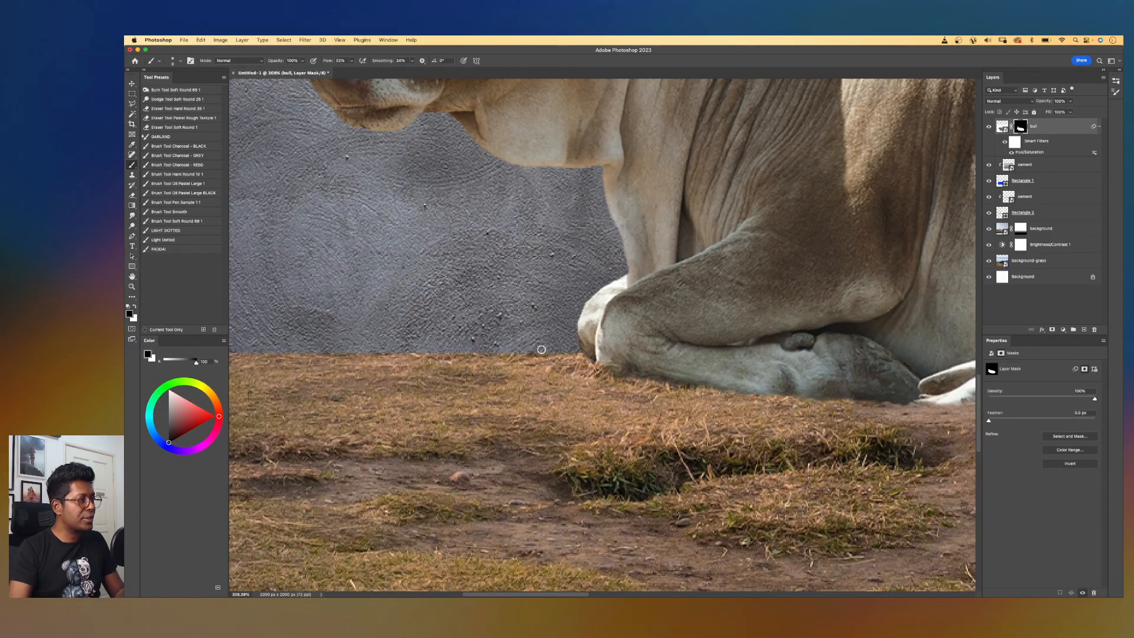
- Browse the available brush presets from the general brushes down to the fur and line-art sets
left_click(173, 61)
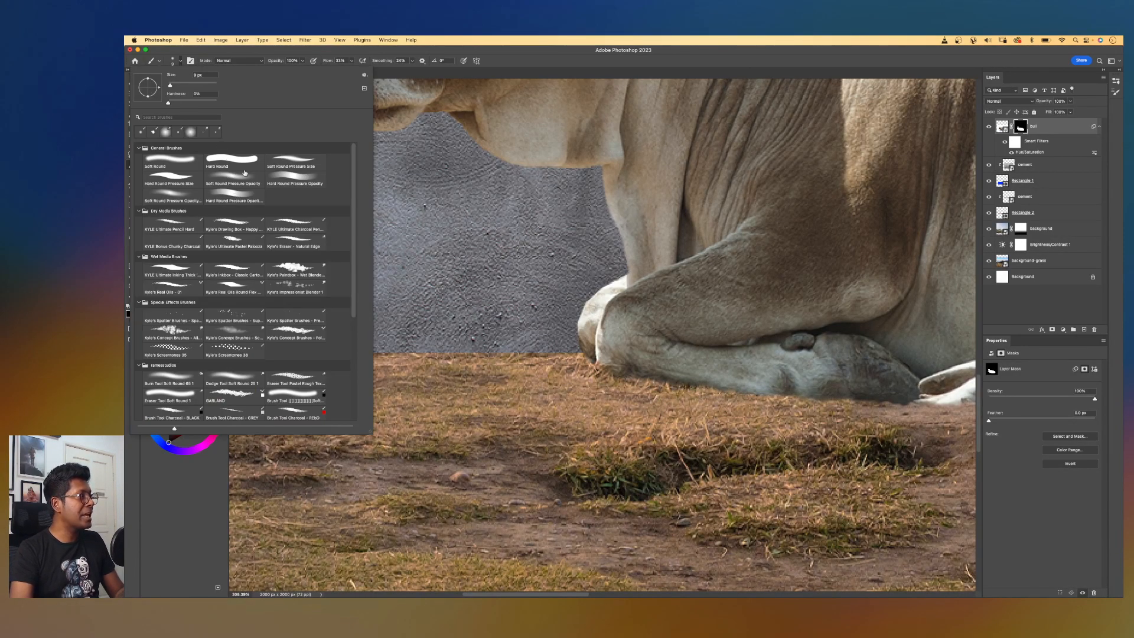
mouse_move(353, 170)
left_mouse_down()
mouse_move(349, 253)
mouse_move(341, 159)
left_mouse_up()
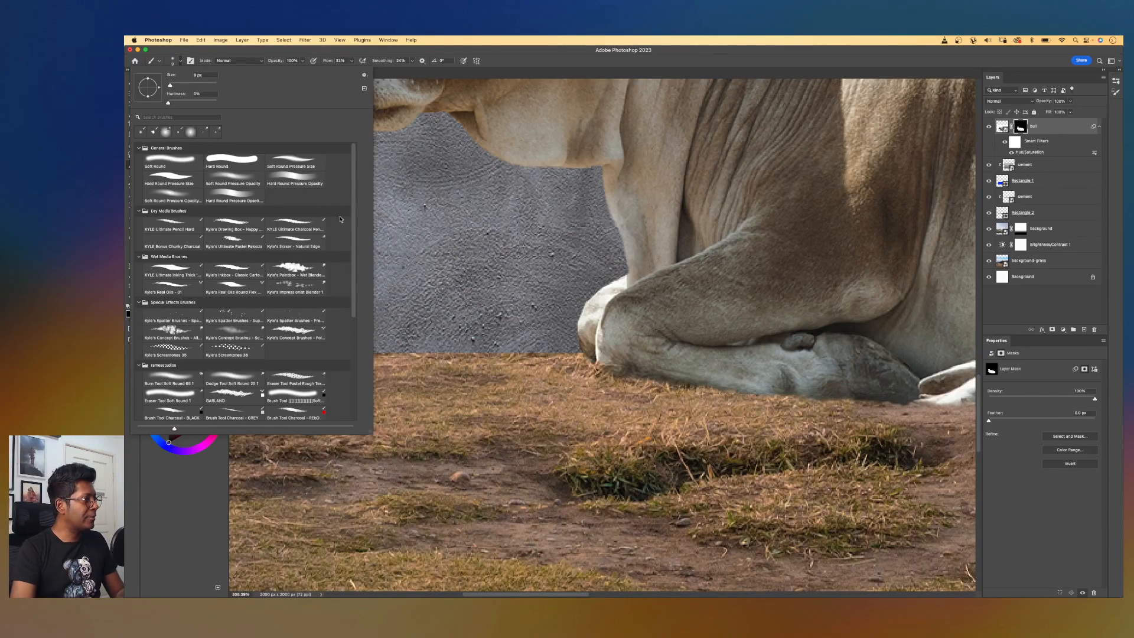
left_click_drag(352, 233, 347, 340)
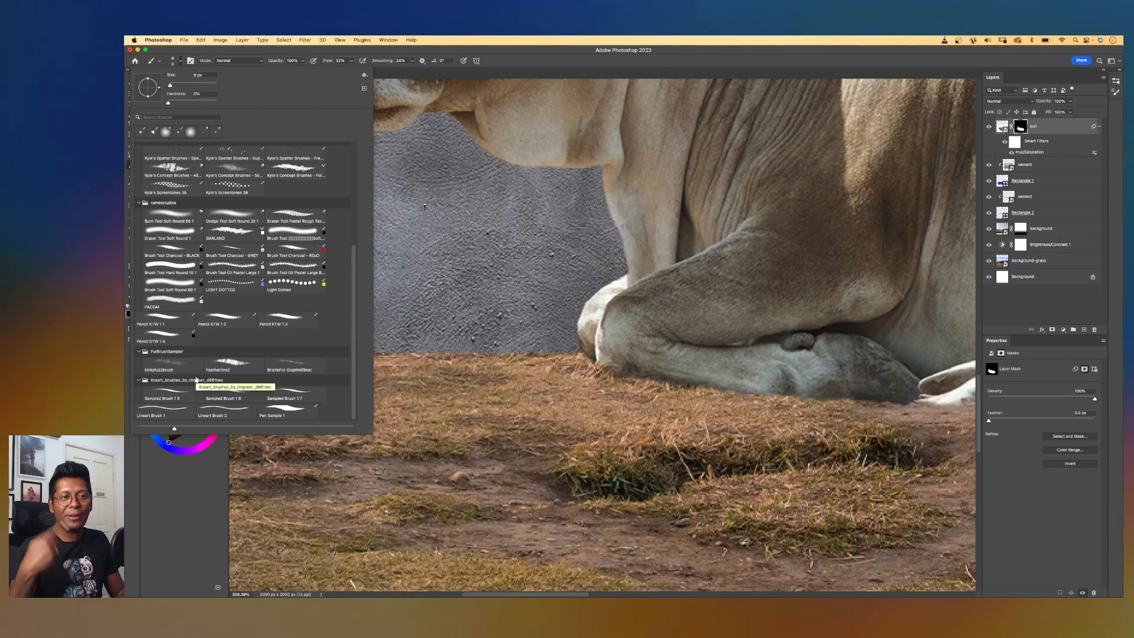
left_click(523, 54)
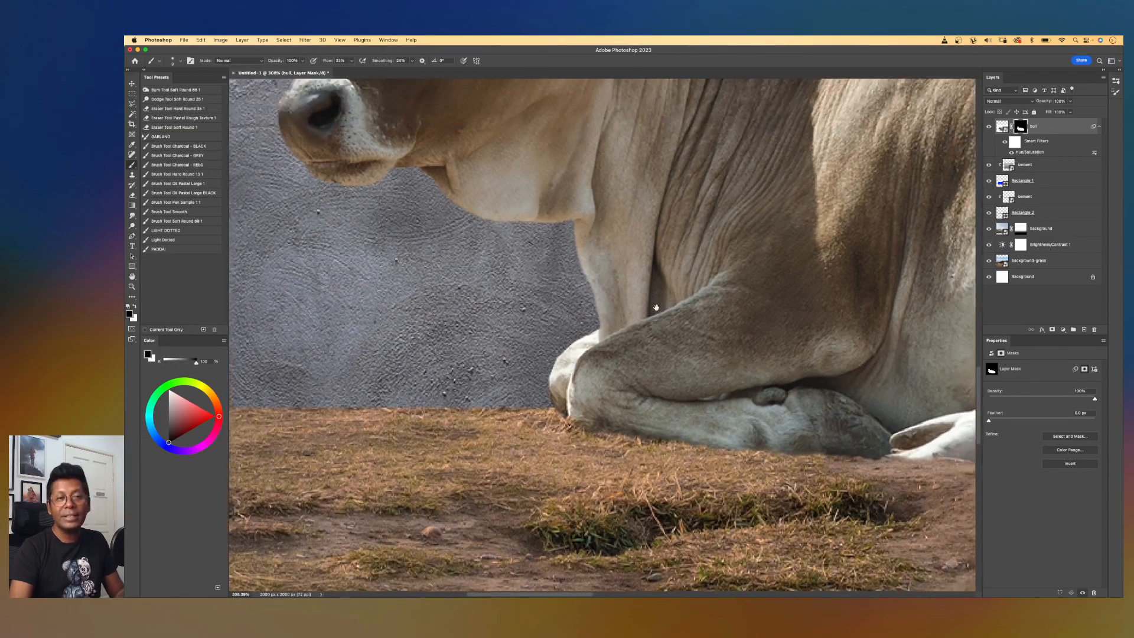
- Examine the bull's outline from the horns over the hump to the hindquarters, and the whole composition
scroll(656, 307, "up", 3)
scroll(656, 308, "up", 8)
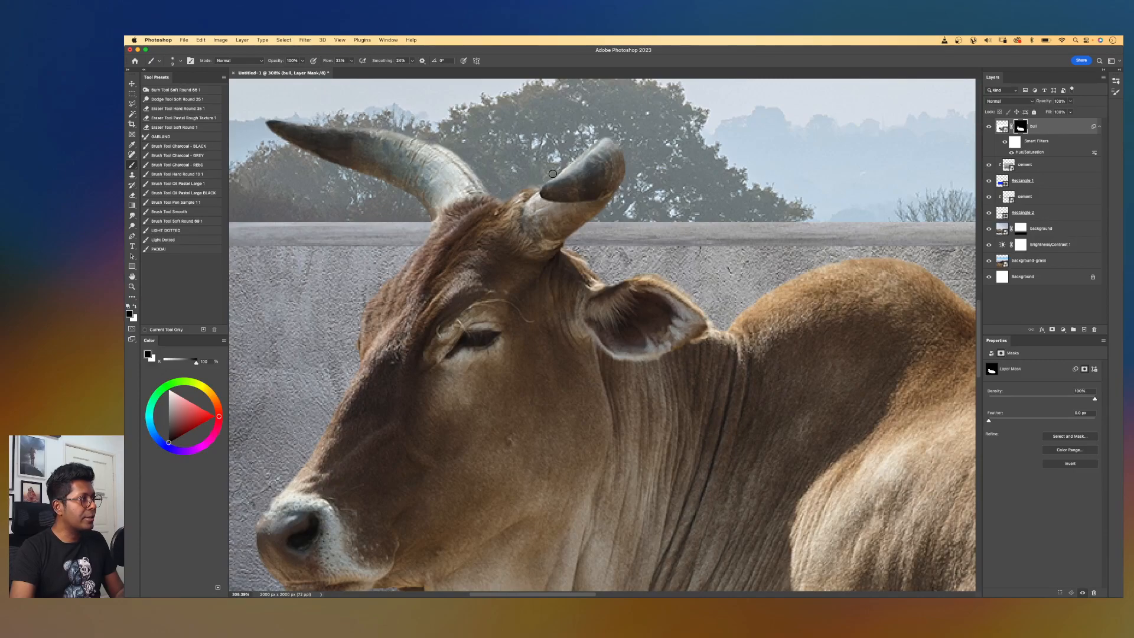
scroll(553, 177, "down", 2)
scroll(554, 178, "right", 5)
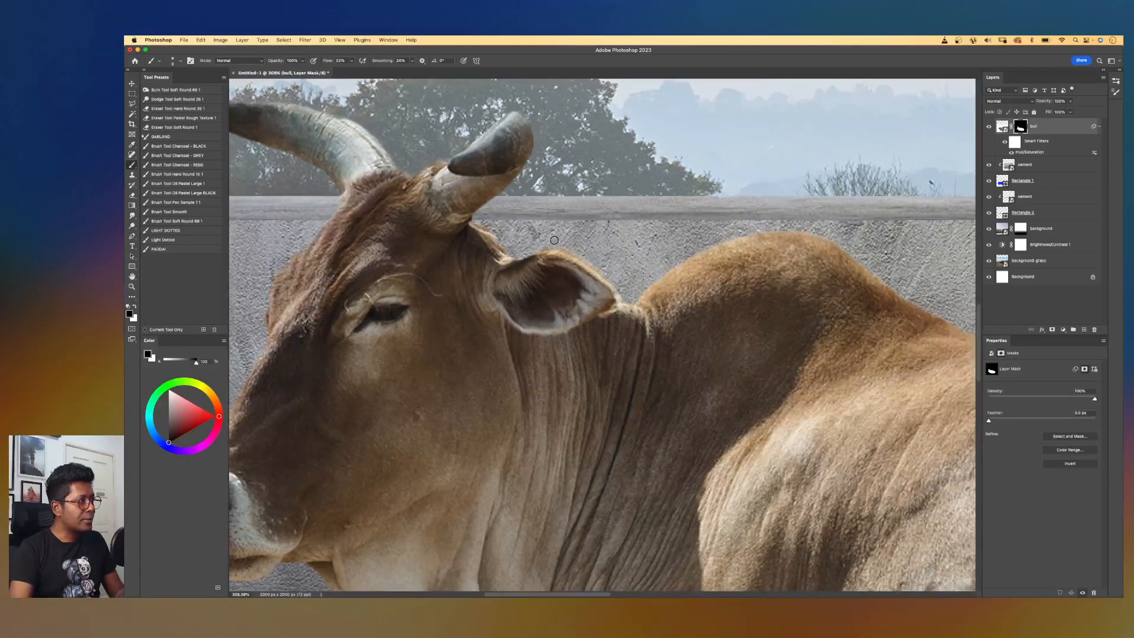
scroll(596, 260, "right", 10)
scroll(597, 260, "down", 3)
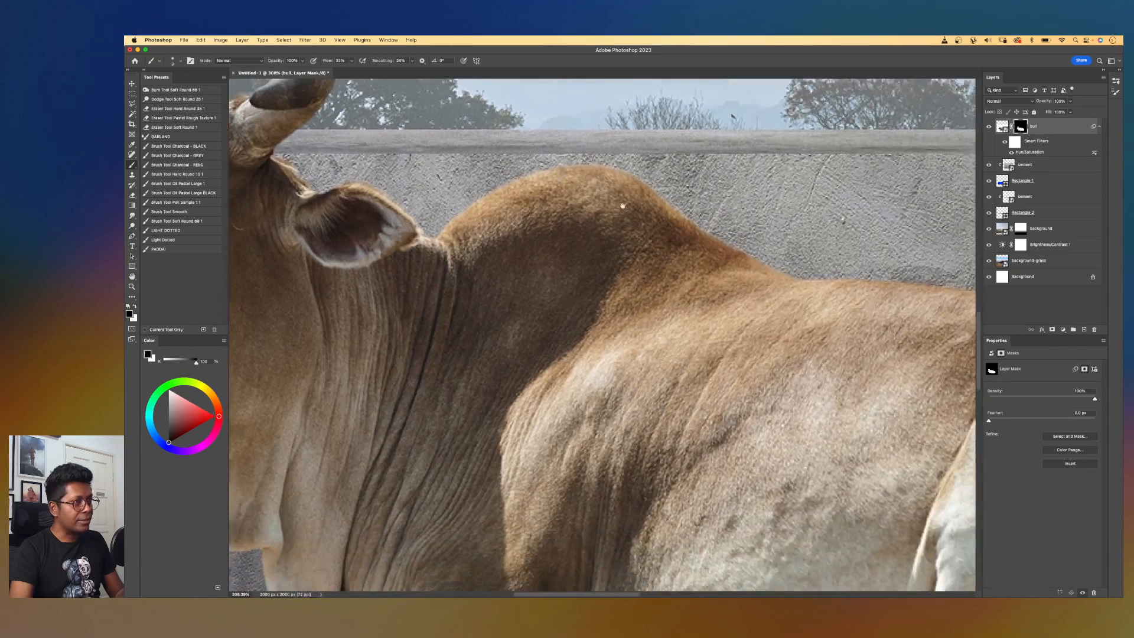
scroll(561, 226, "right", 10)
scroll(561, 226, "down", 4)
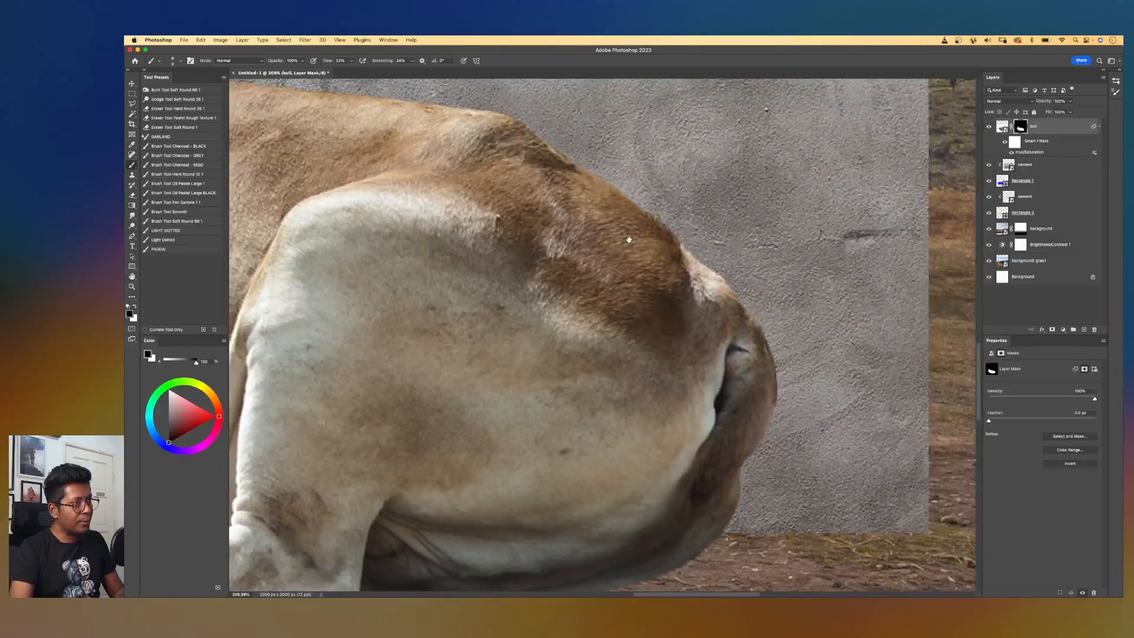
scroll(712, 197, "down", 10)
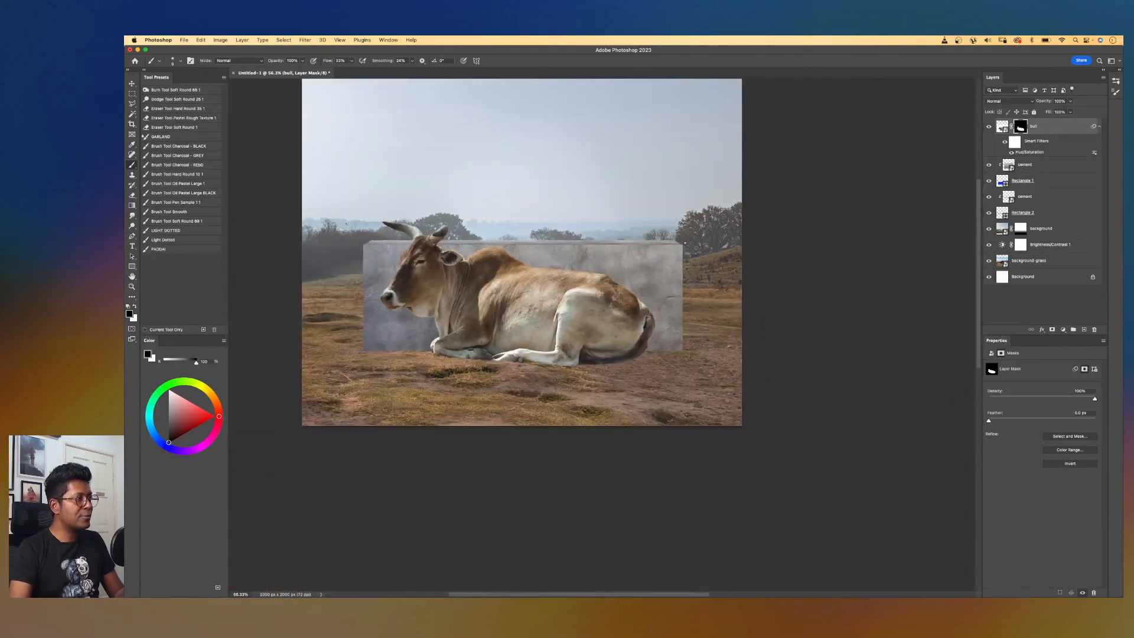
- Add a new layer above the bull and sketch a black sun with rays in the sky's upper-left corner to mark the light direction
scroll(706, 276, "left", 3)
scroll(706, 275, "up", 1)
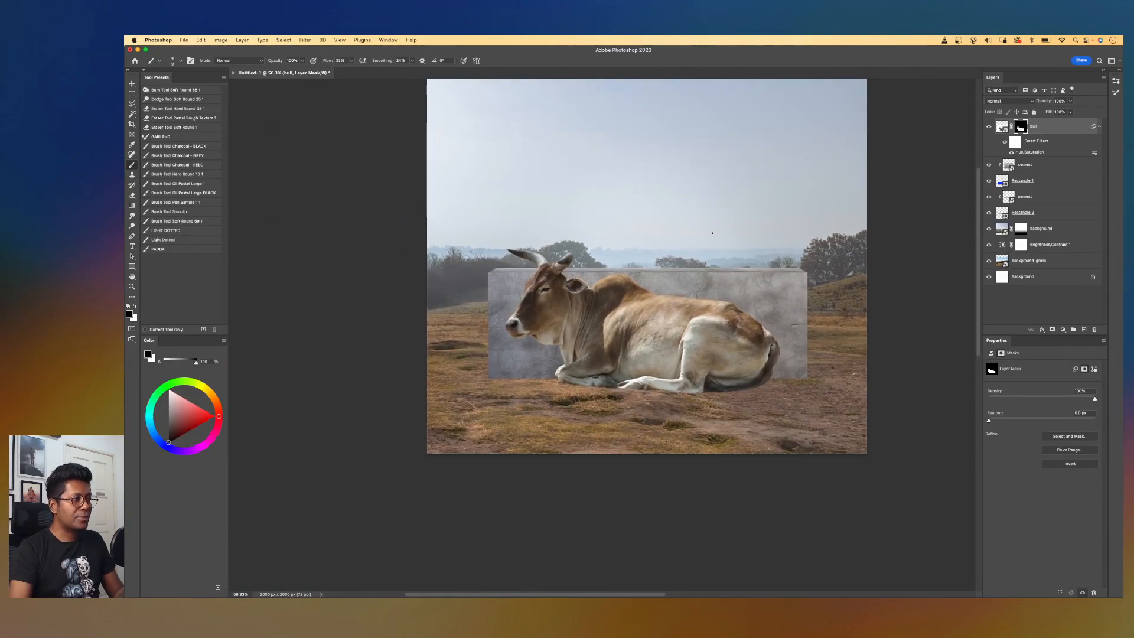
scroll(694, 249, "up", 3)
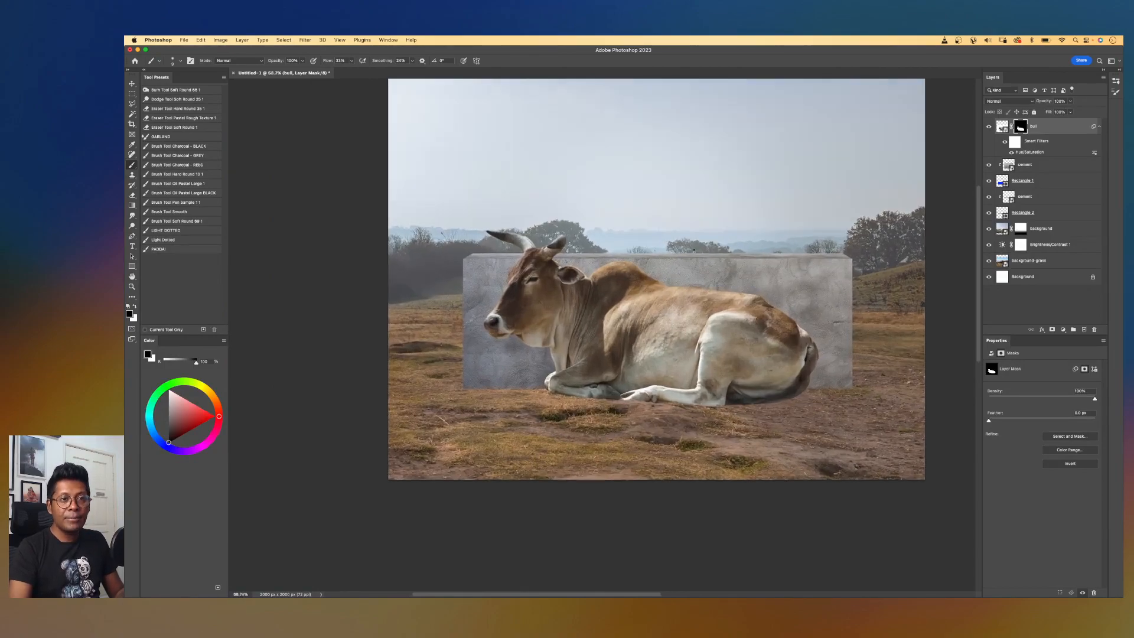
scroll(766, 227, "up", 1)
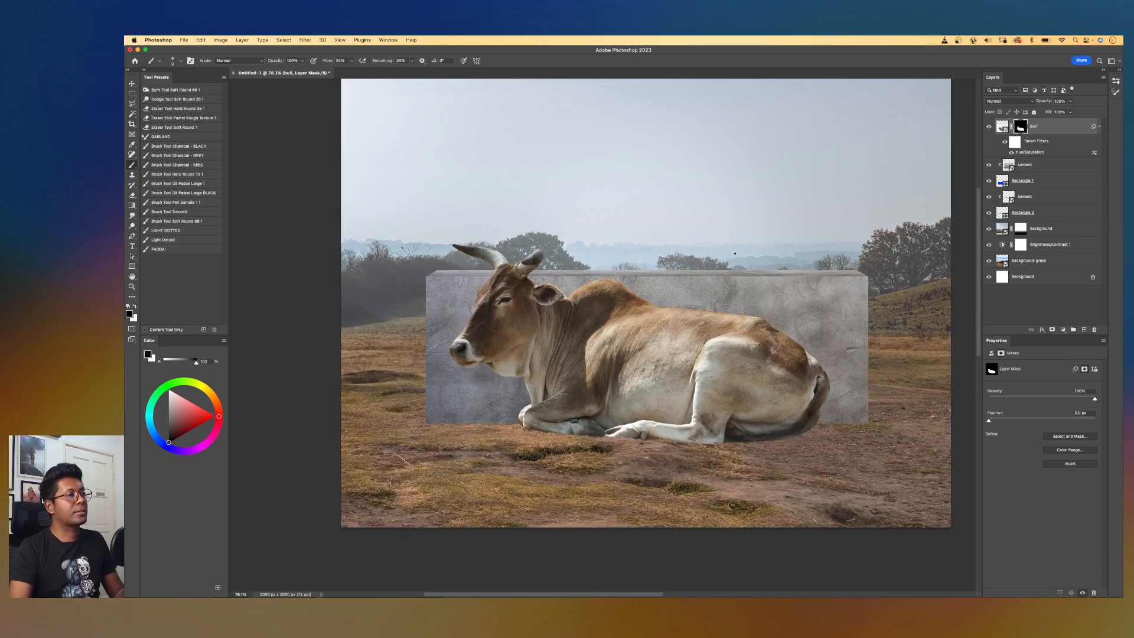
scroll(736, 253, "down", 1)
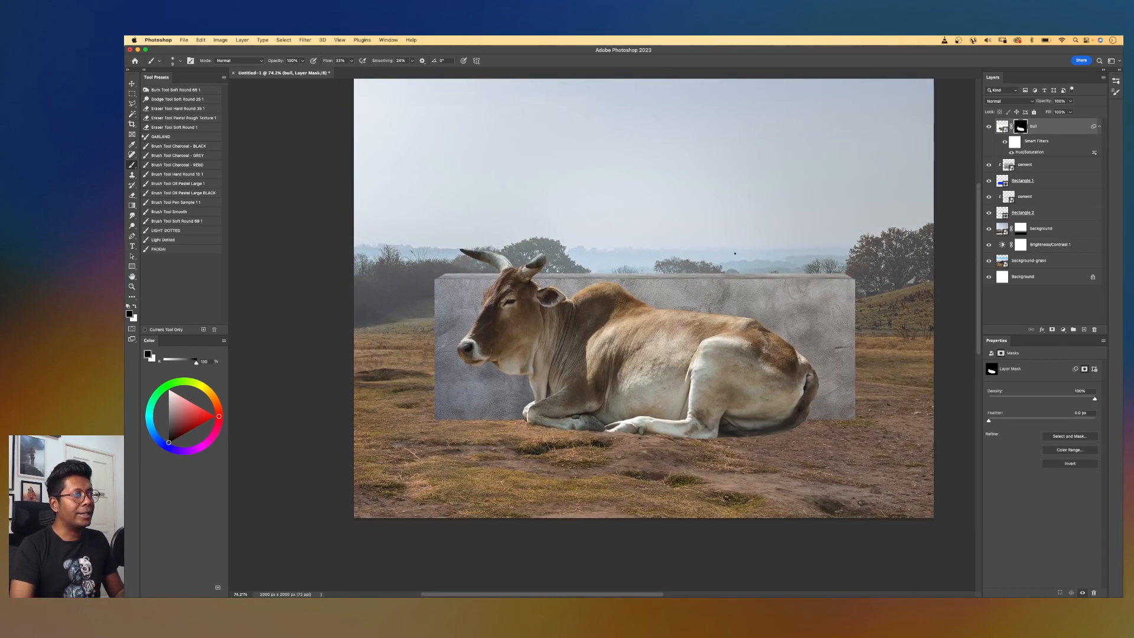
scroll(726, 201, "up", 3)
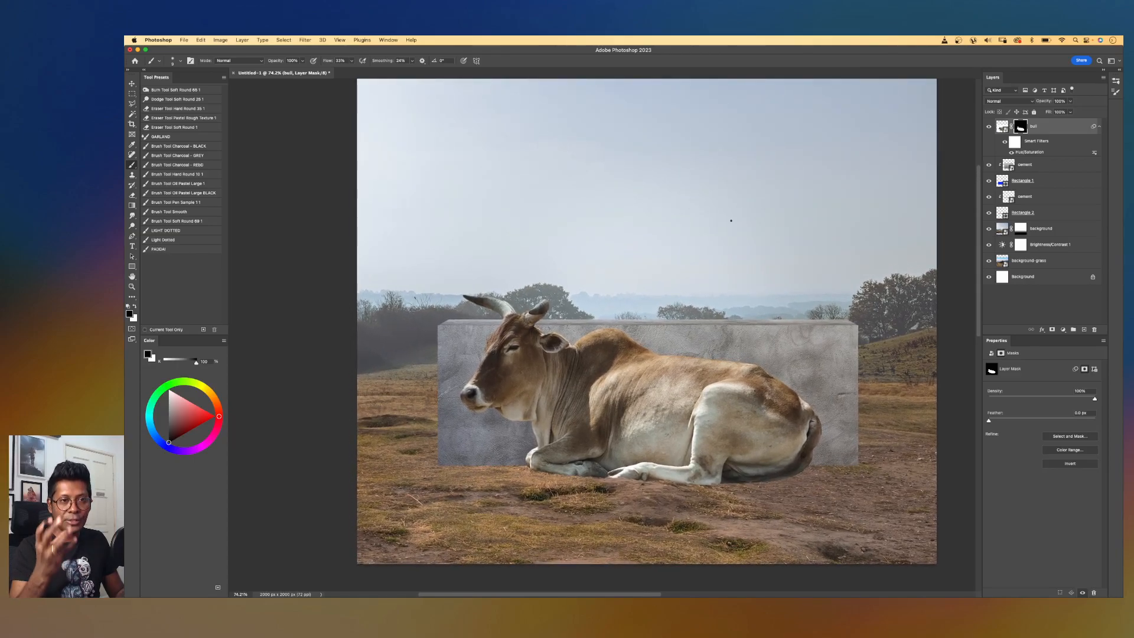
left_click(1083, 329)
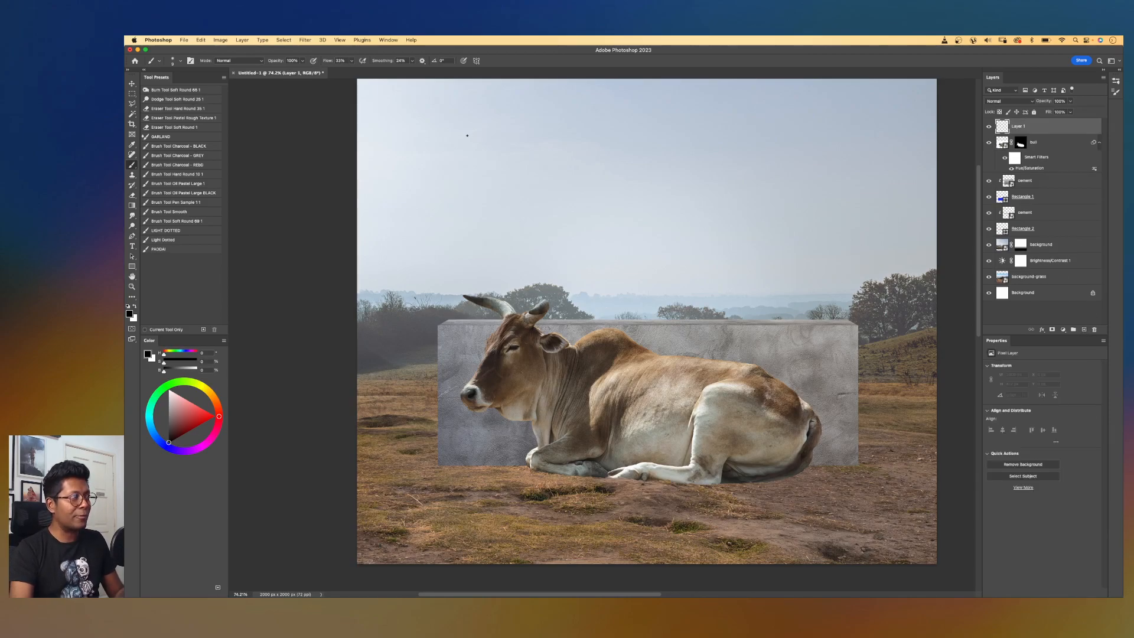
mouse_move(407, 108)
left_mouse_down()
mouse_move(437, 113)
mouse_move(483, 154)
left_mouse_up()
mouse_move(417, 124)
left_mouse_down()
mouse_move(458, 166)
mouse_move(412, 182)
mouse_move(357, 173)
left_mouse_up()
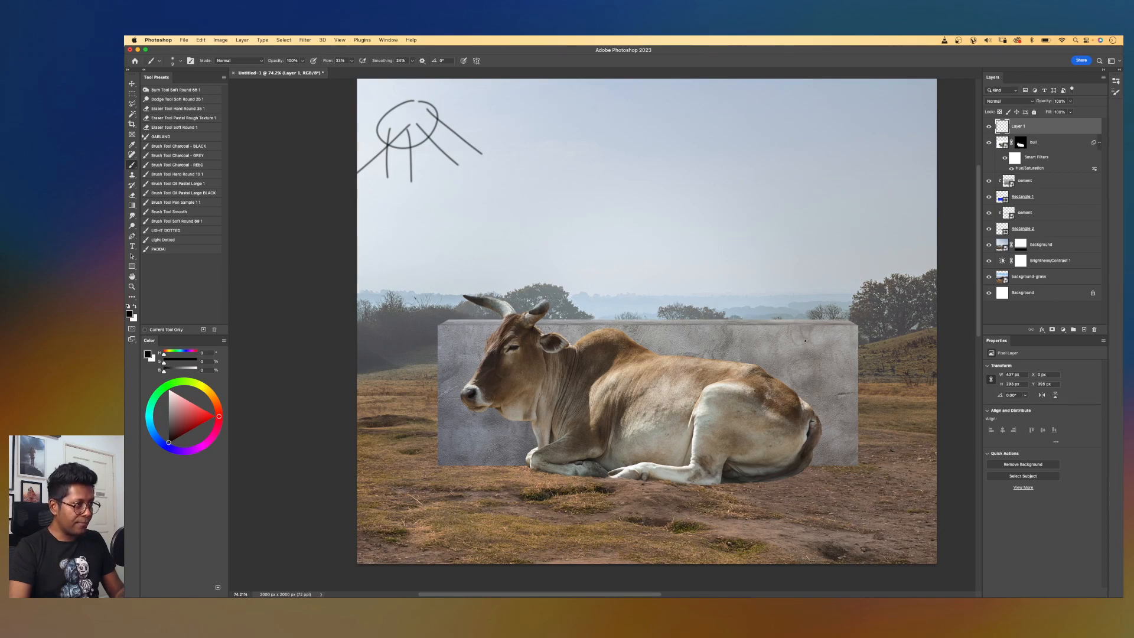
- Turn on Auto-Select for the Move tool, try it on the sky and grass, and select the cement texture on the block's front face
key("v")
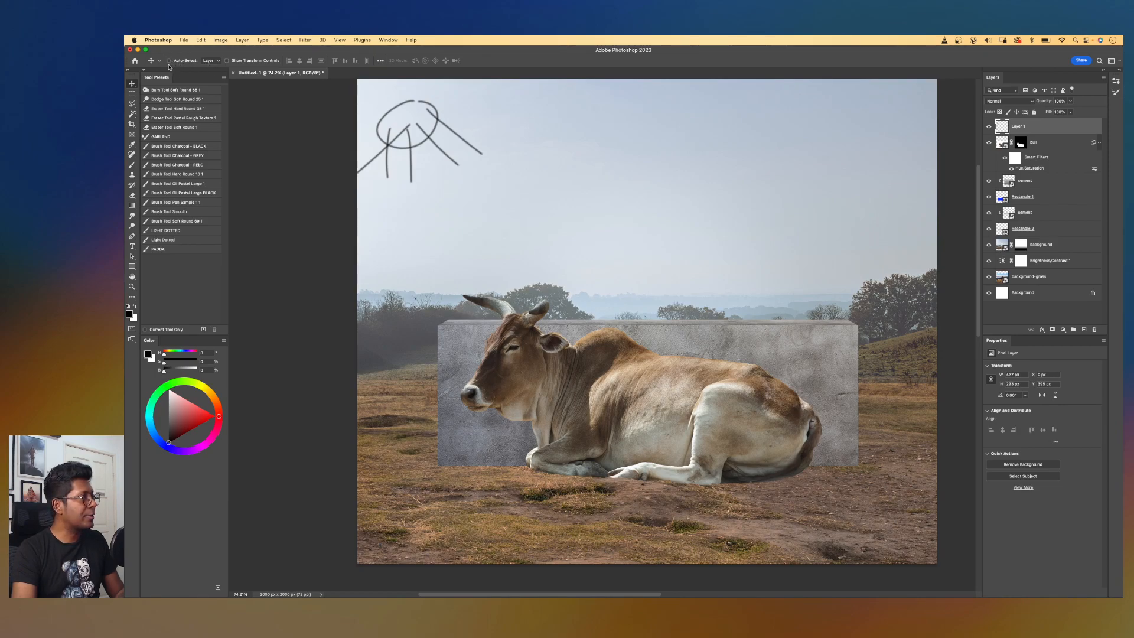
left_click(169, 60)
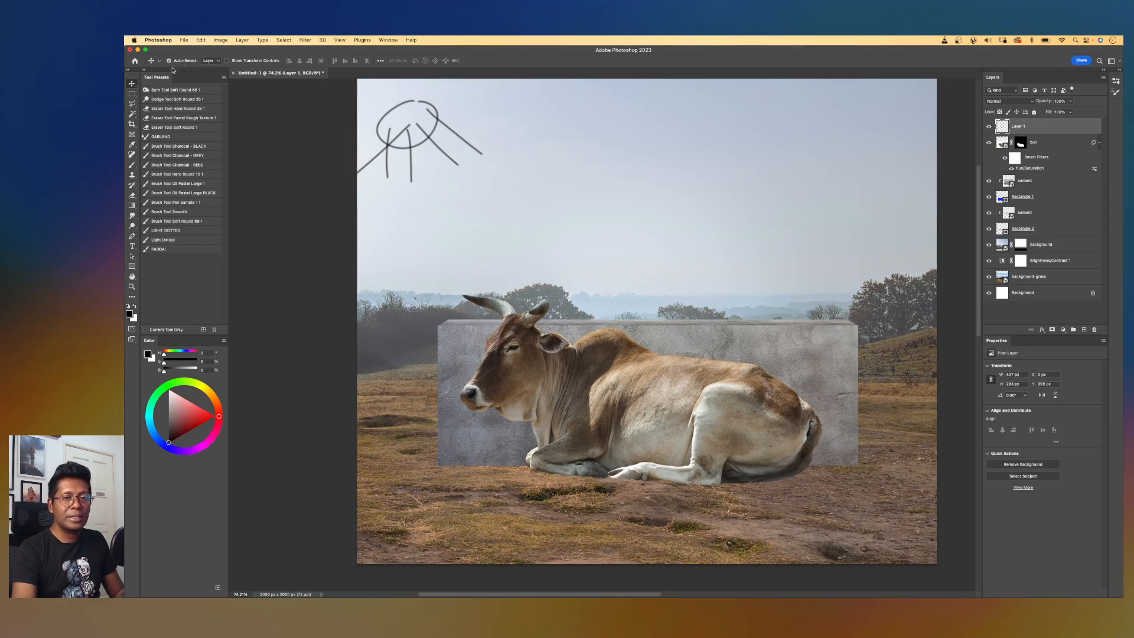
left_click(725, 327)
left_click(868, 220)
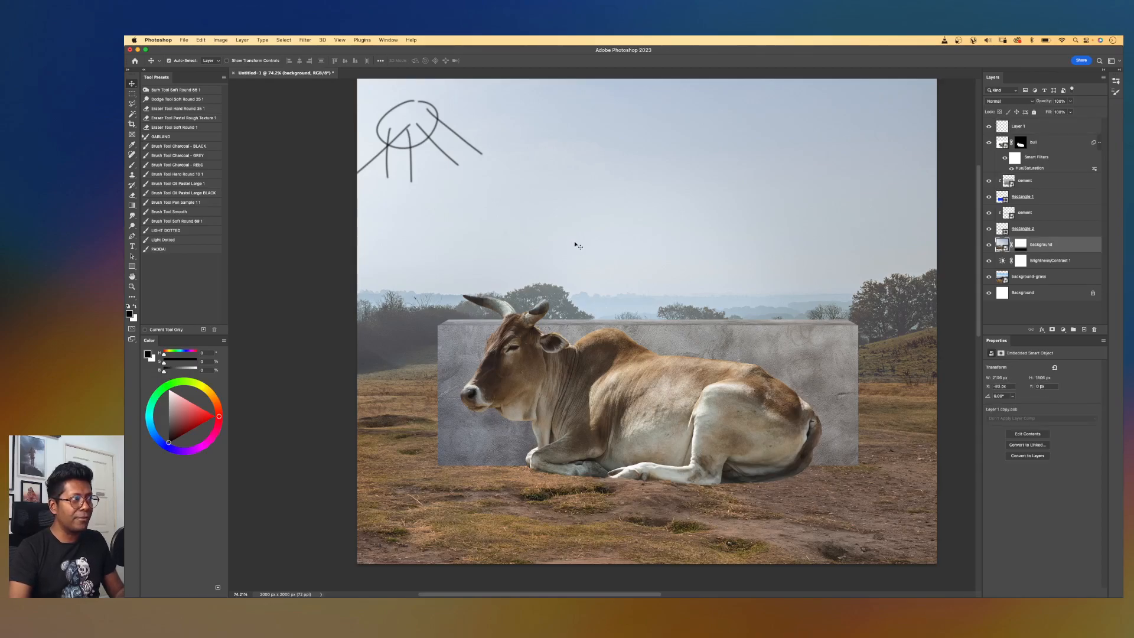
left_click(533, 500)
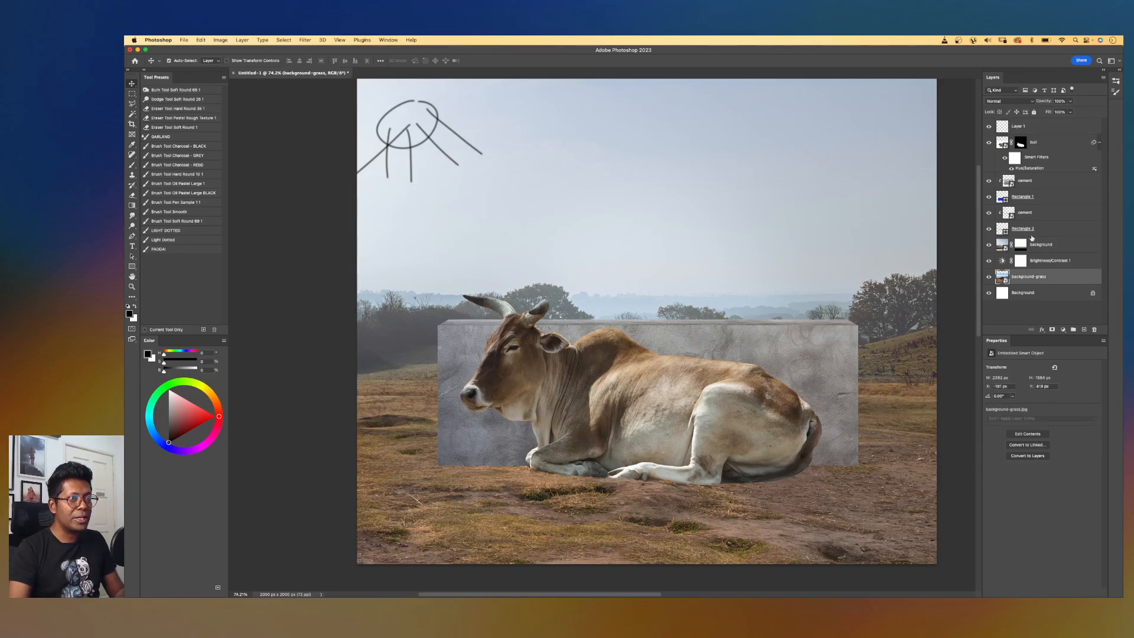
left_click(834, 282)
left_click(858, 384)
left_click(652, 504)
left_click(730, 253)
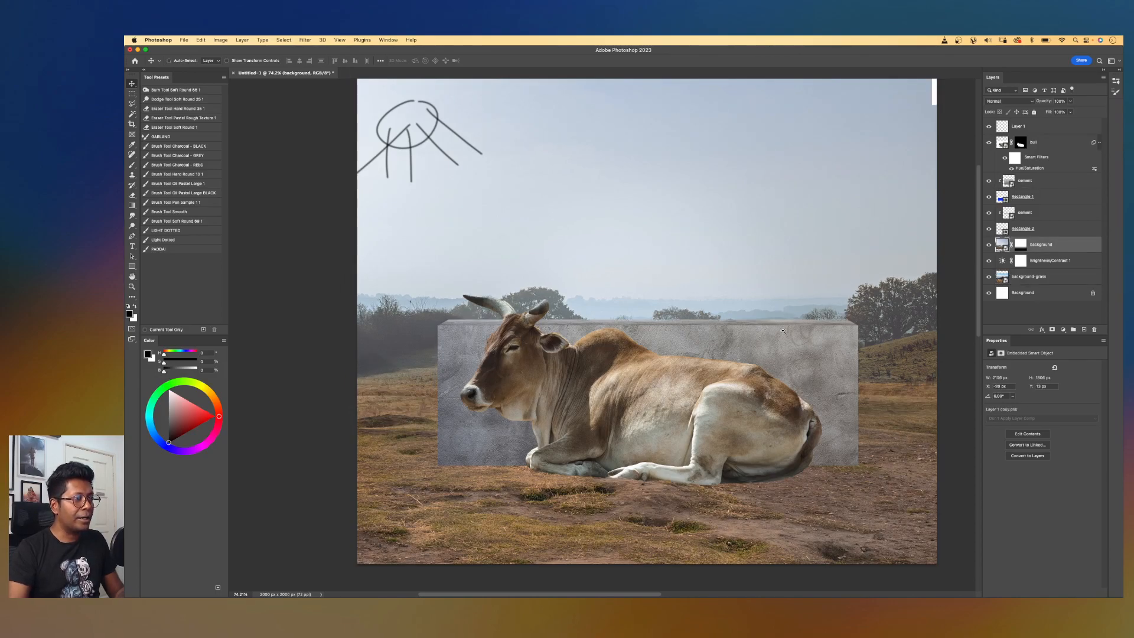
left_click(800, 343)
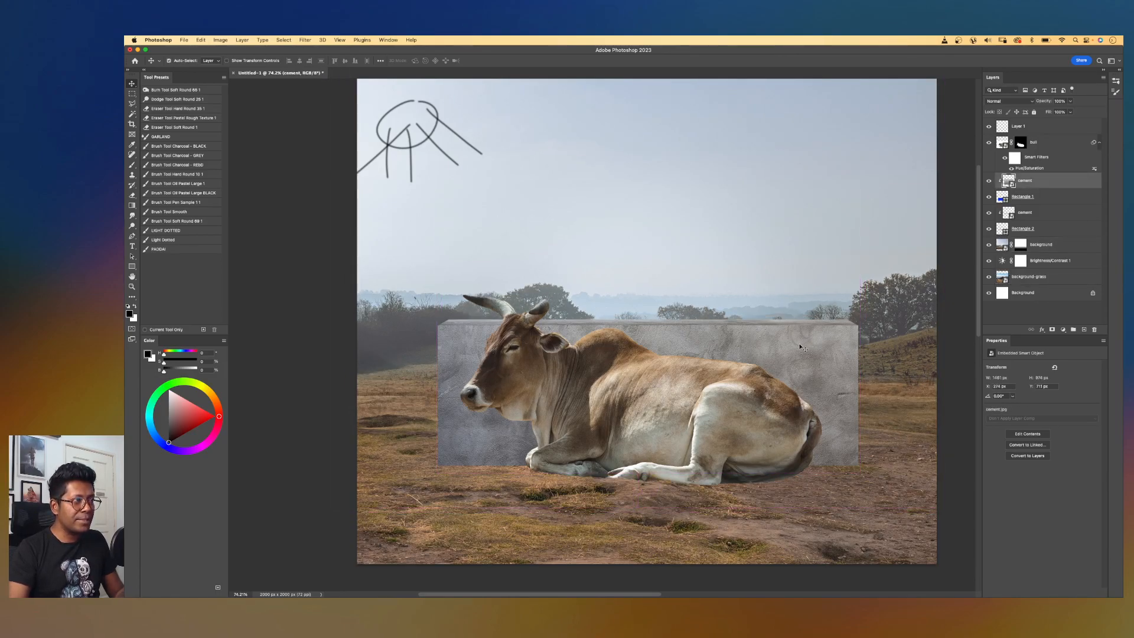
- Add a new layer clipped to the block's front cement texture, name it shadow, and set its blend mode to Soft Light
left_click(1084, 331)
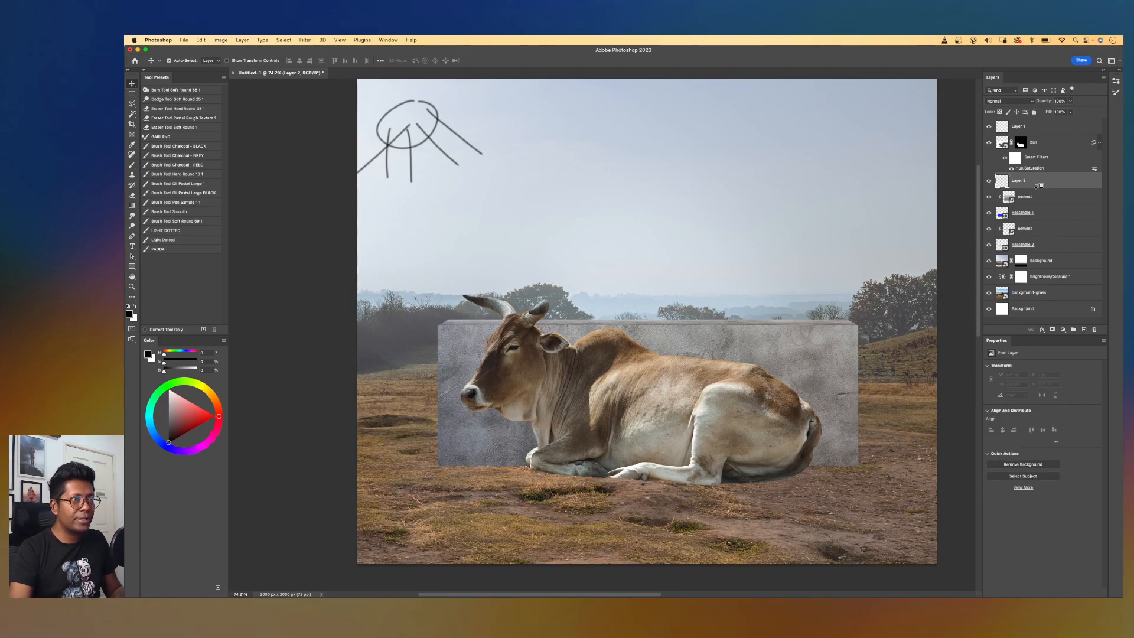
left_click(1033, 188, "alt")
double_click(1028, 182)
type("shadow")
key("Return")
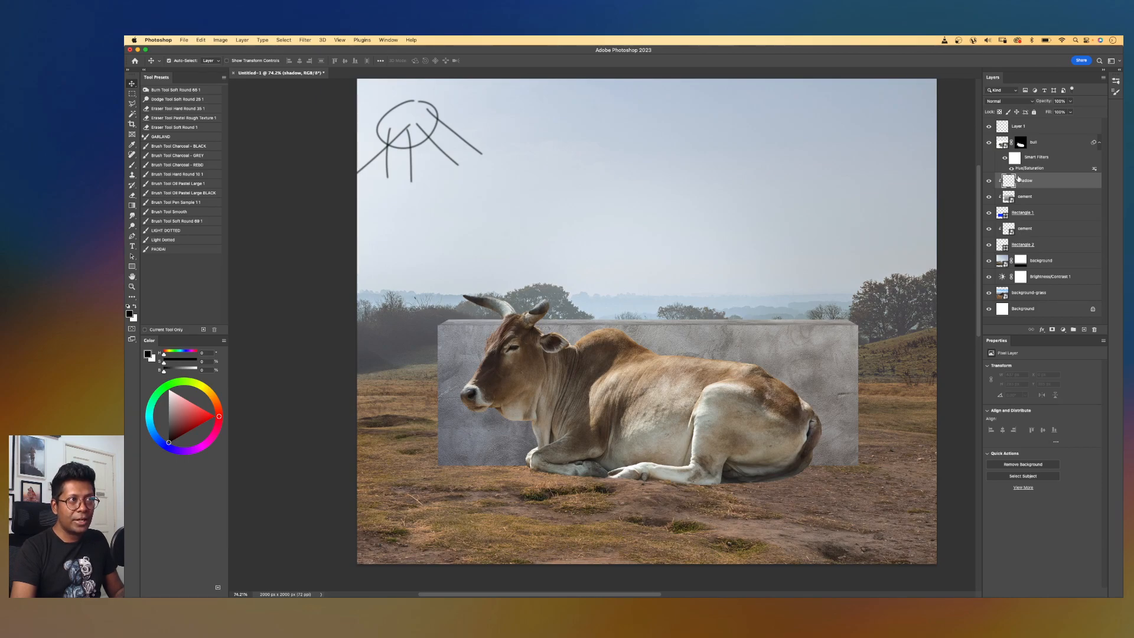
left_click(1008, 102)
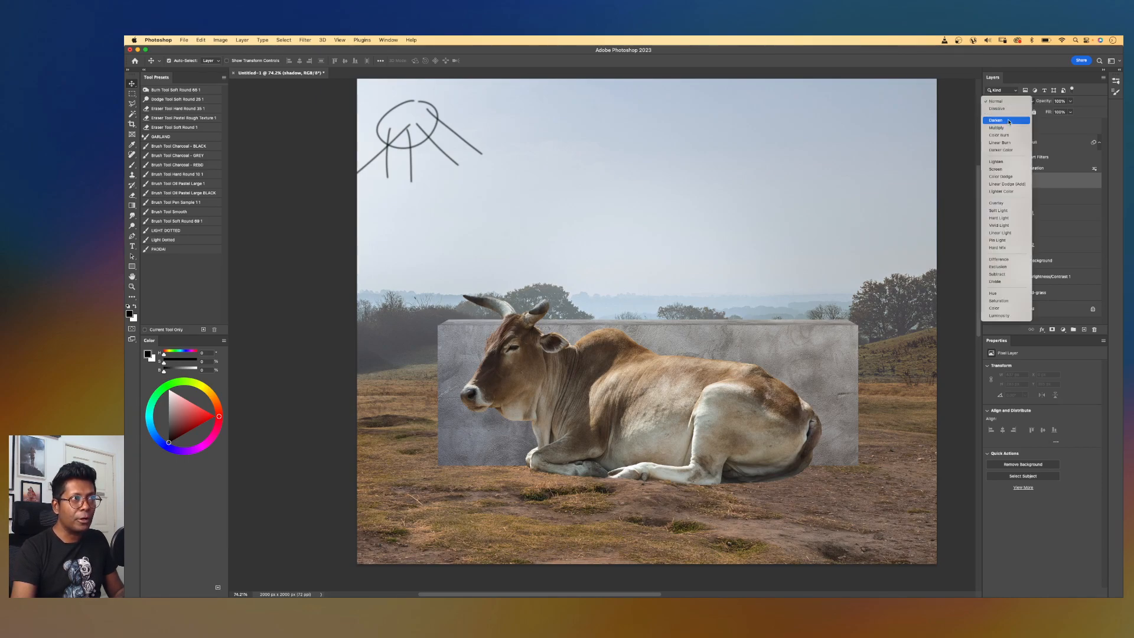
left_click(1014, 211)
- Shade the block on the shadow layer with a black-to-transparent linear gradient running from its lower-right corner up toward the top edge
key("g")
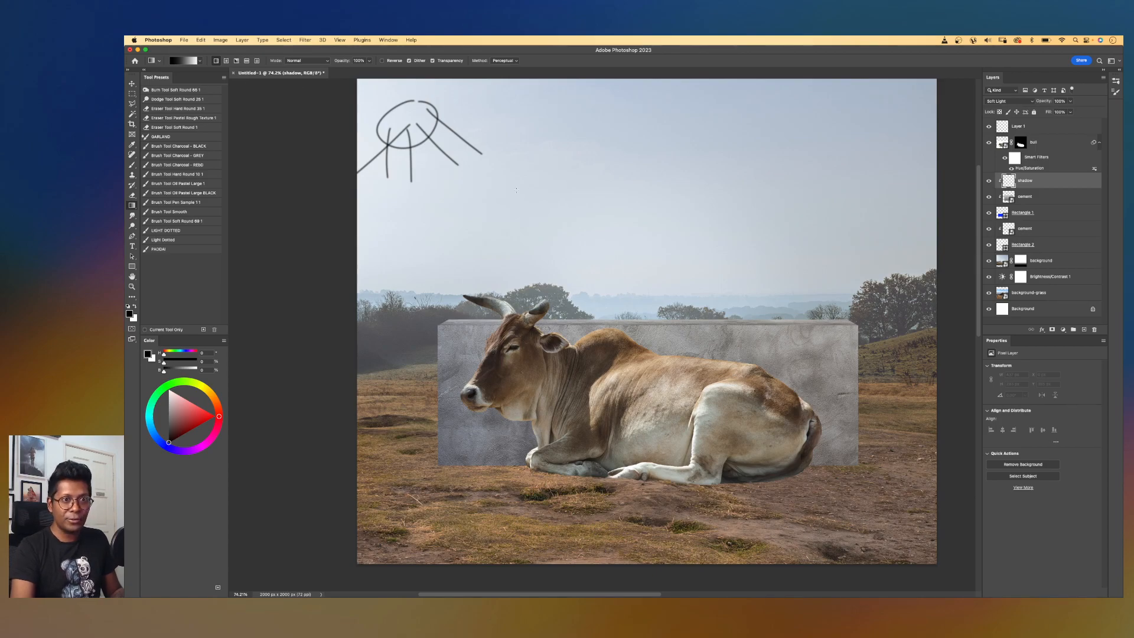
left_click(200, 61)
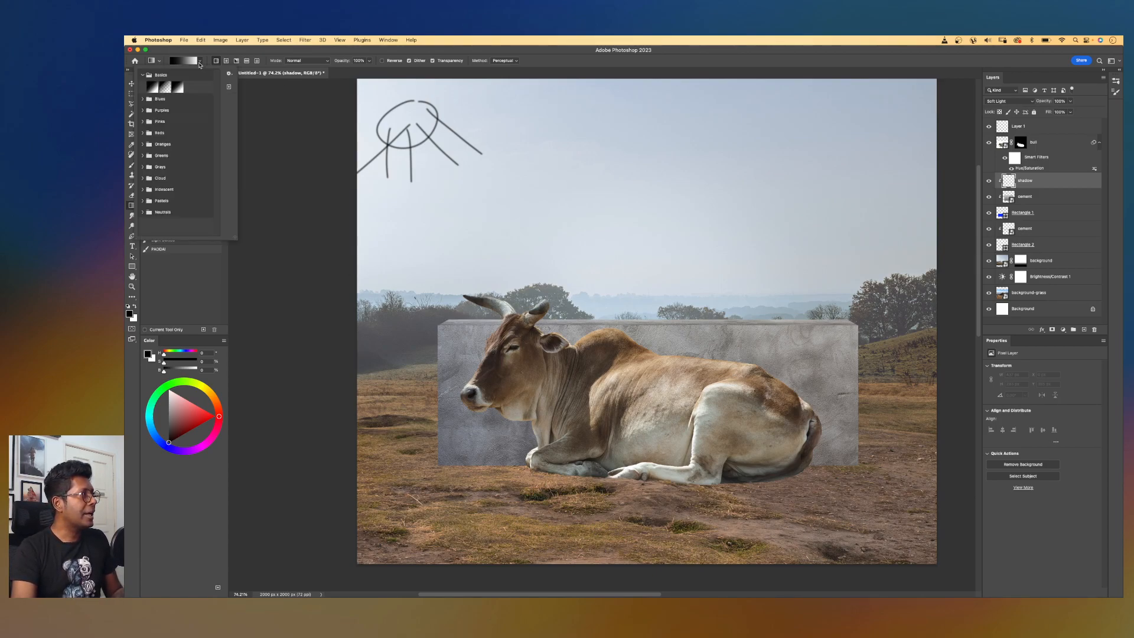
left_click(165, 88)
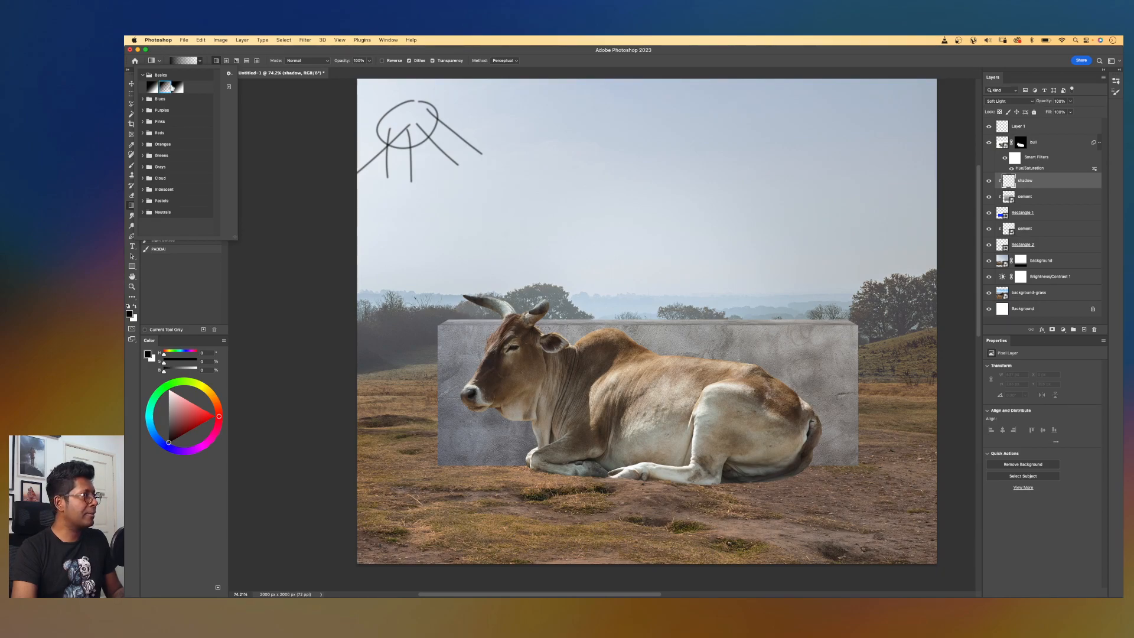
left_click(339, 53)
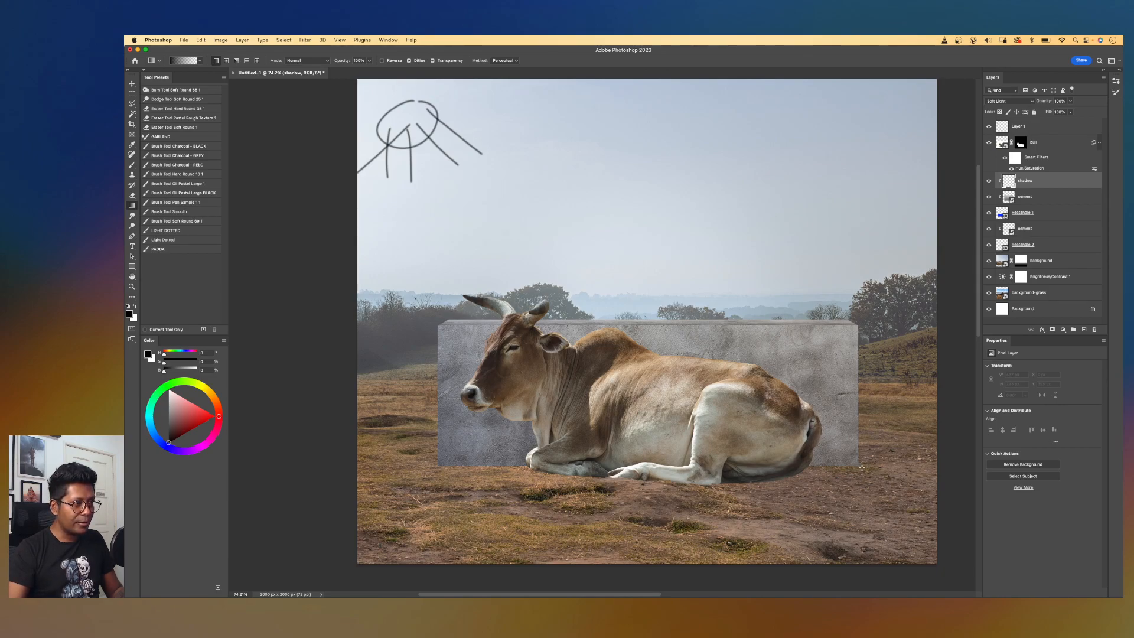
left_click_drag(851, 461, 620, 345)
key("super+z")
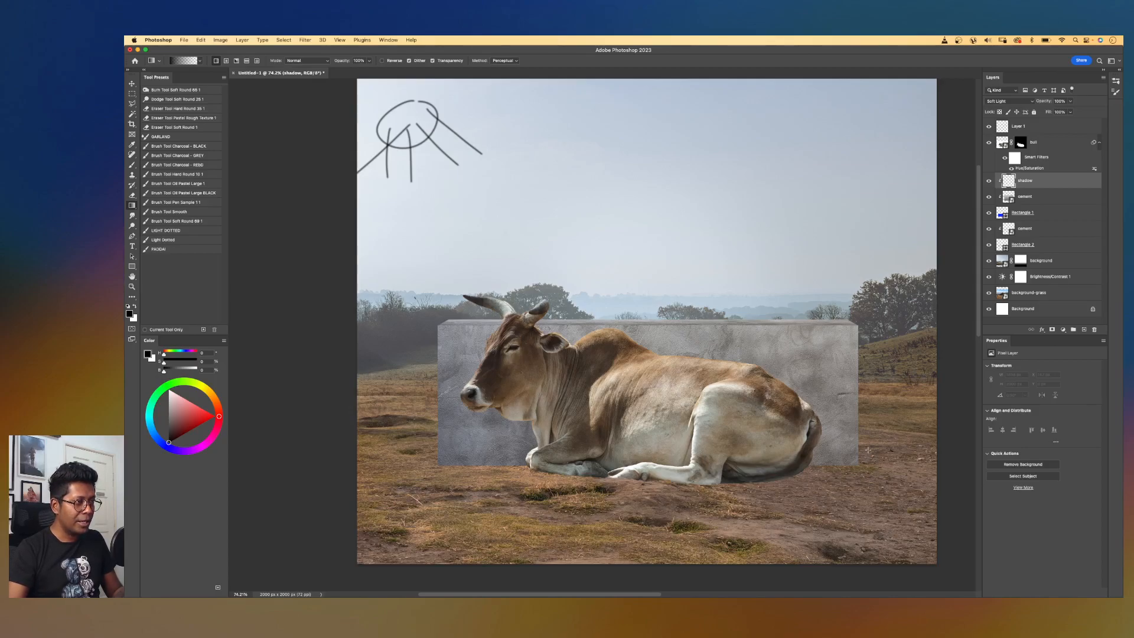
left_click_drag(869, 450, 755, 332)
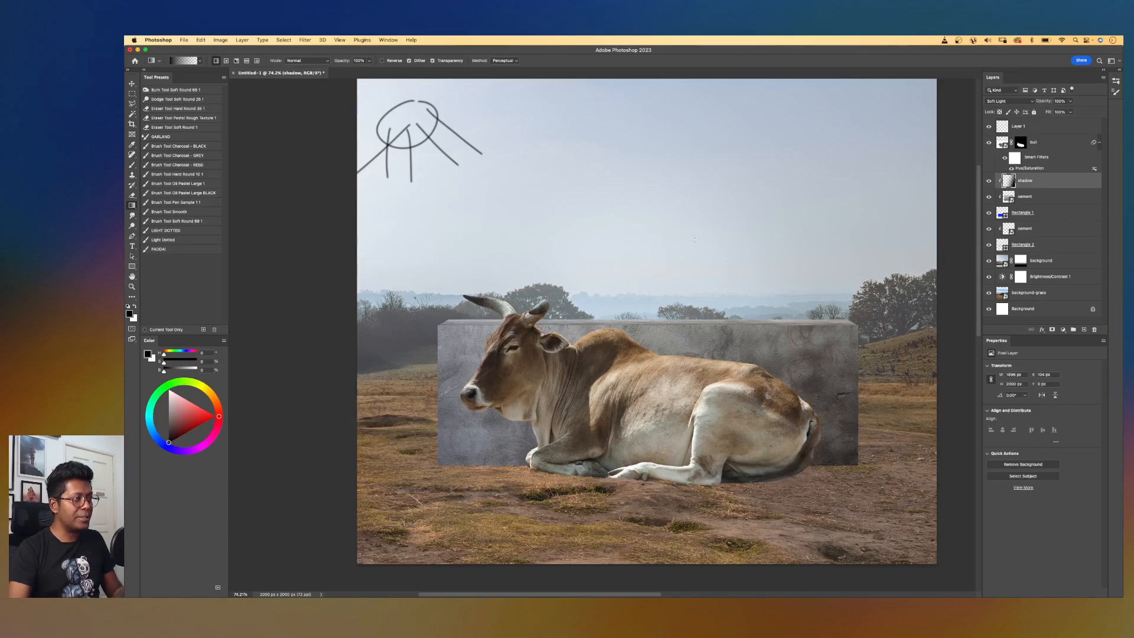
- Add another clipped layer above the shadow layer and name it bull's shadow
scroll(702, 374, "up", 3)
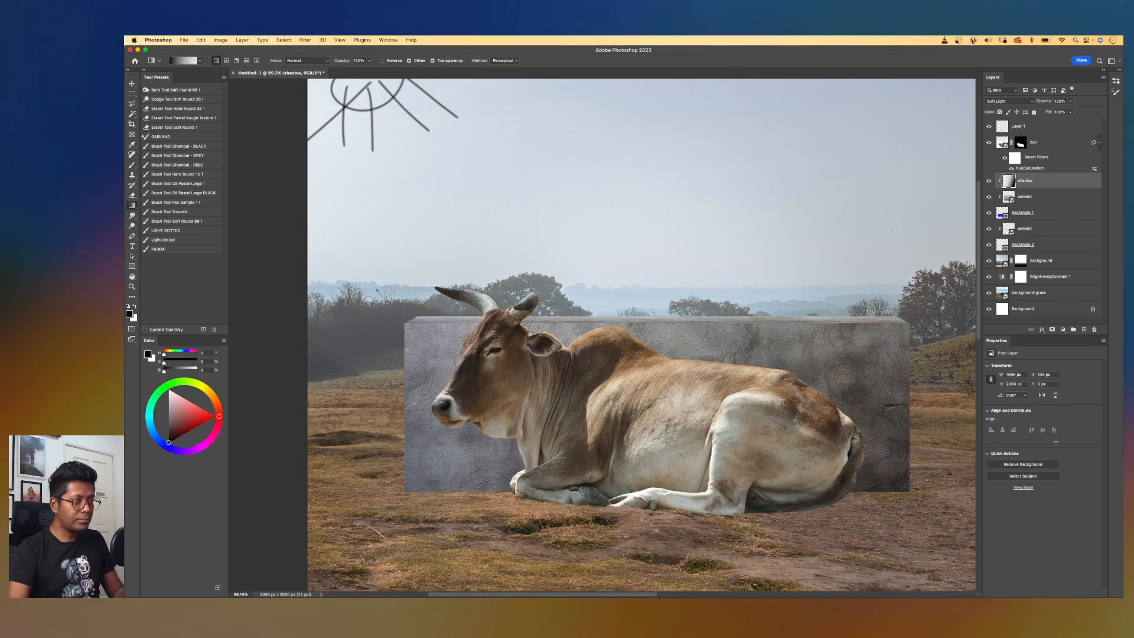
left_click(1084, 329)
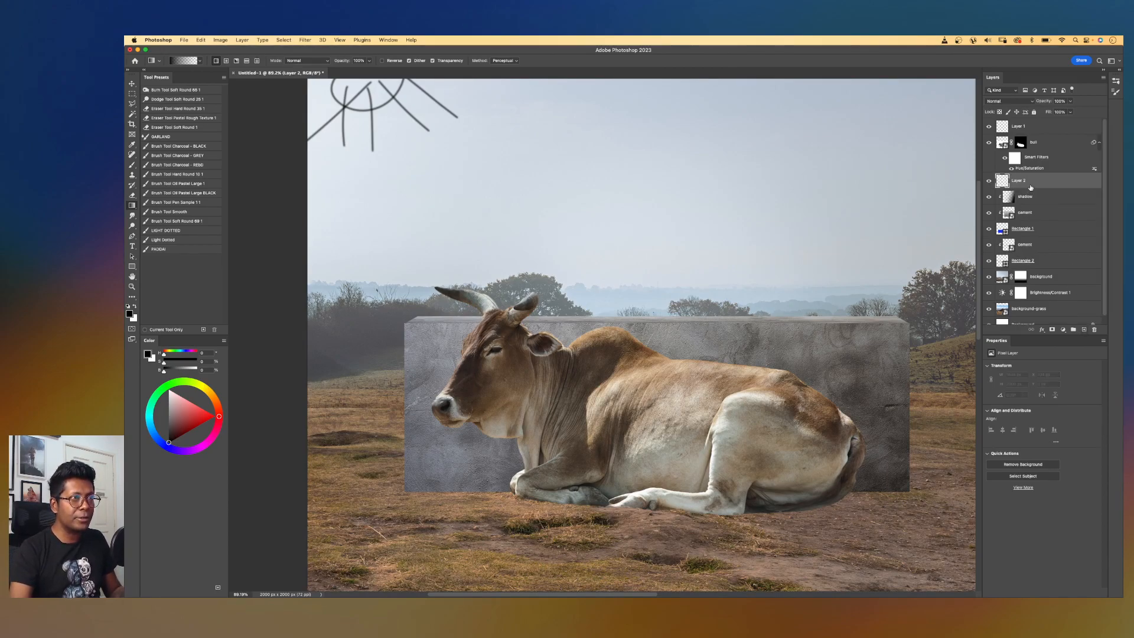
left_click(1033, 184, "alt")
type("bull's shadow")
key("Return")
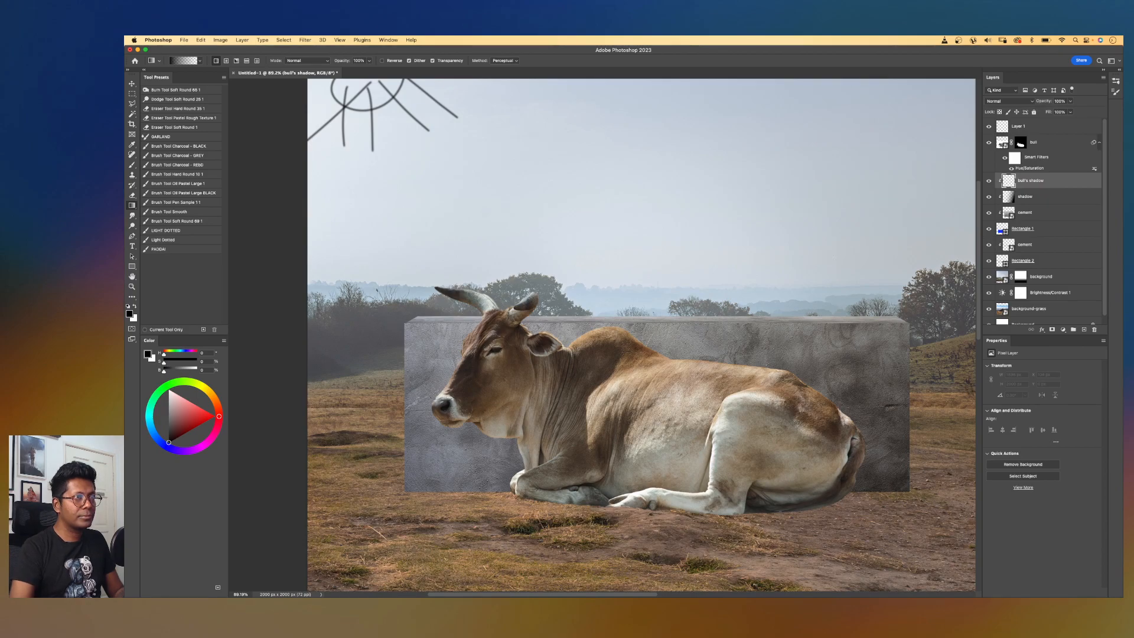
- Choose the Smooth brush preset and enlarge its soft tip for painting on the bull's shadow layer
key("b")
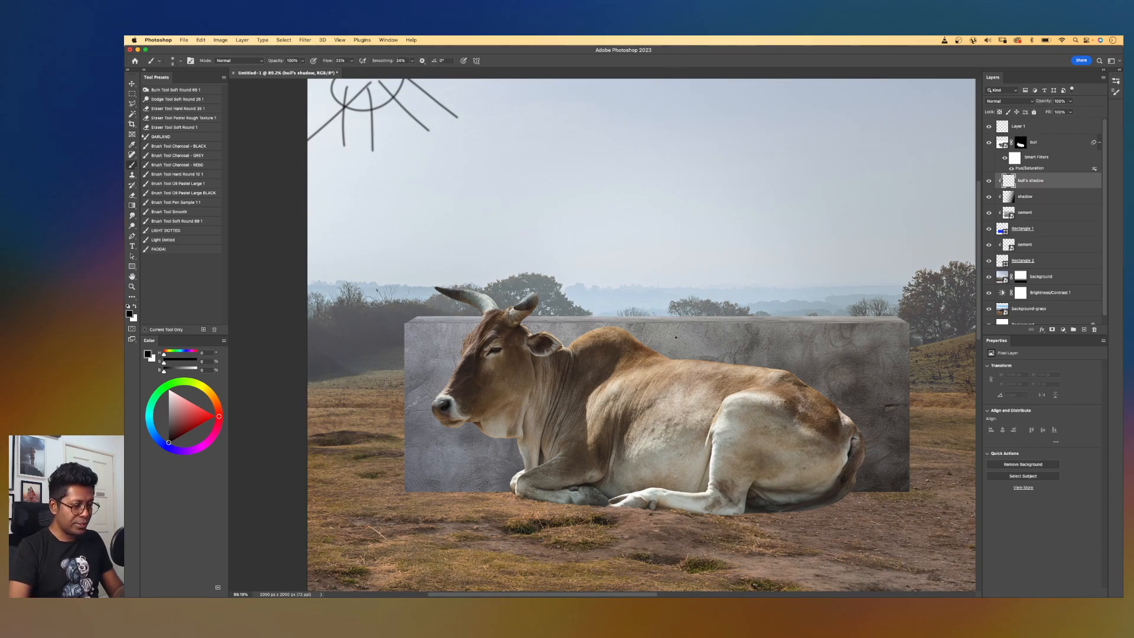
left_click(189, 211)
key("]")
key("]")
key("]")
key("]")
key("]")
key("]")
key("]")
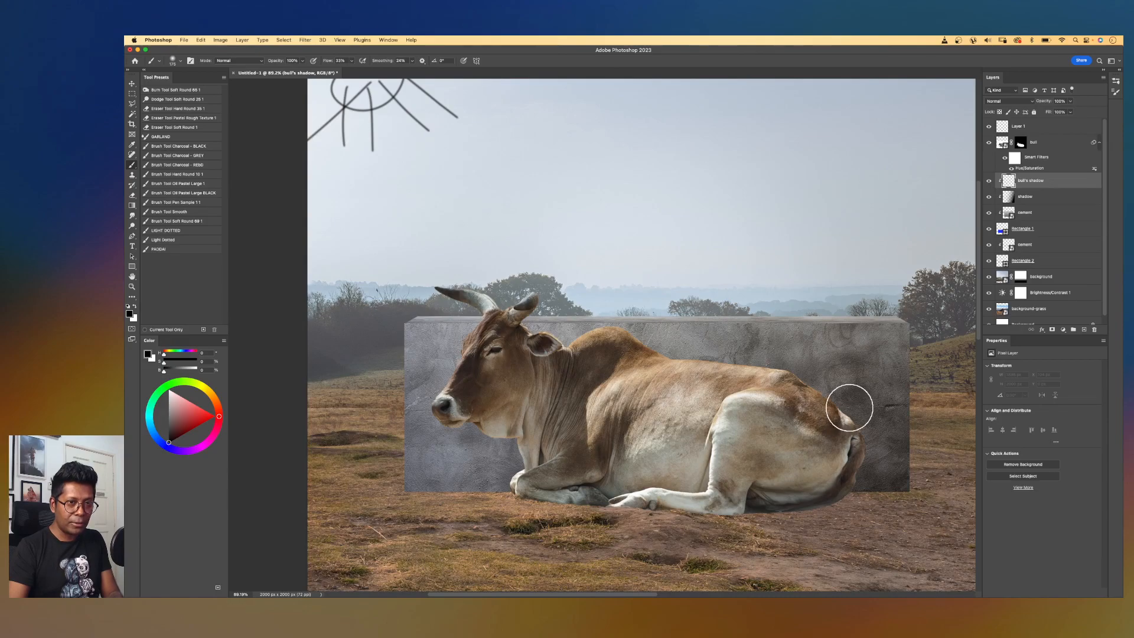
key("]")
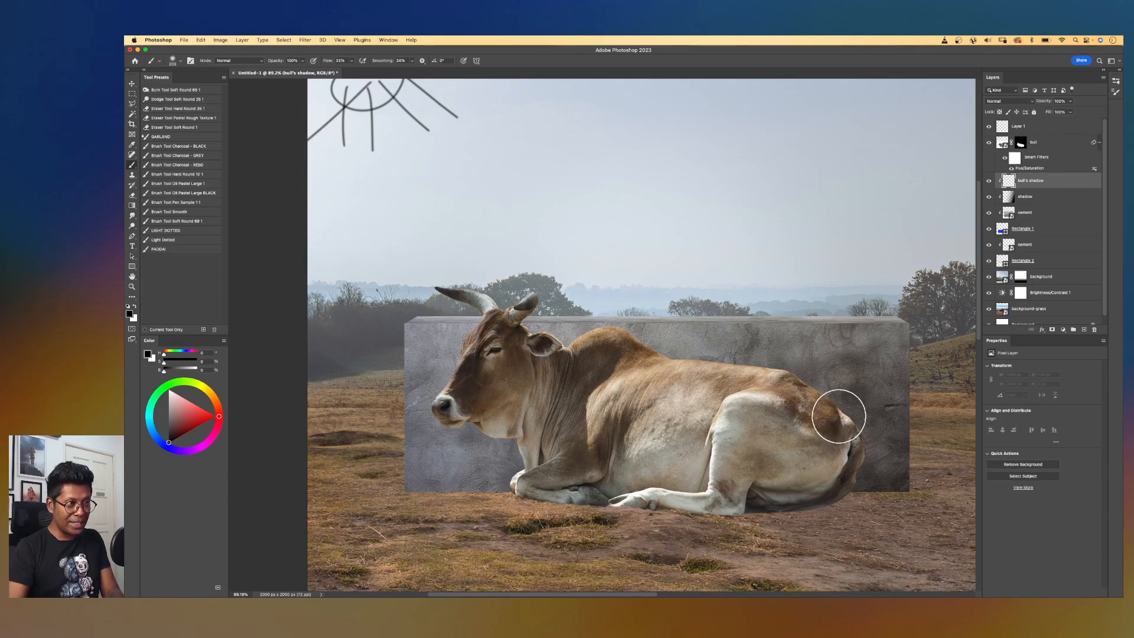
key("]")
key("]")
key("[")
key("[")
key("[")
key("[")
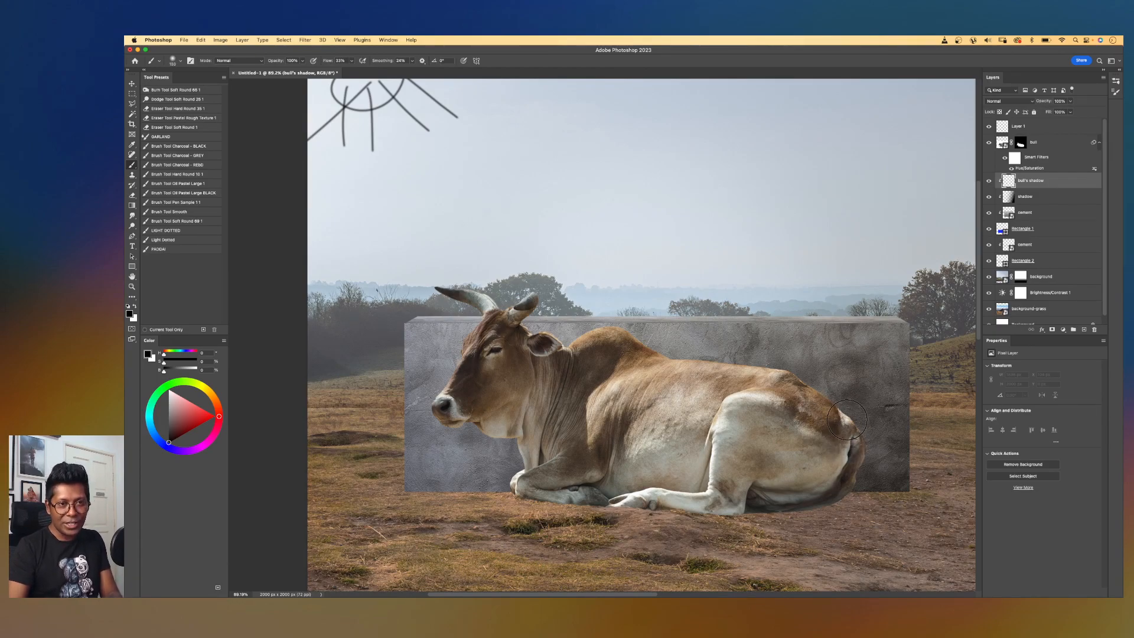
key("]")
key("]")
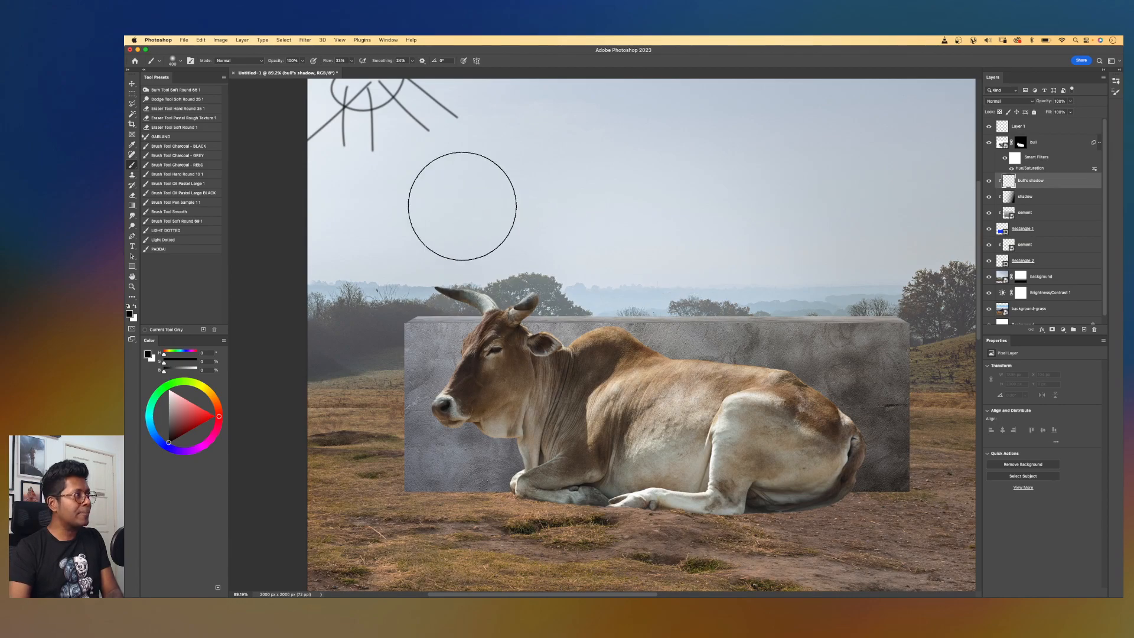
left_click(171, 62)
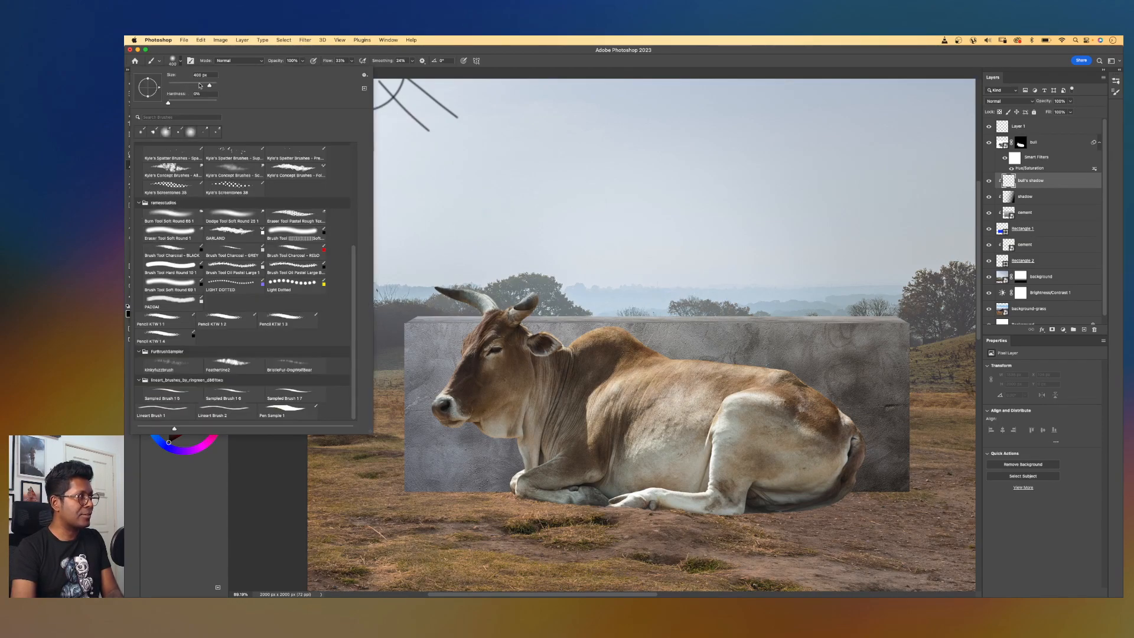
left_click(644, 59)
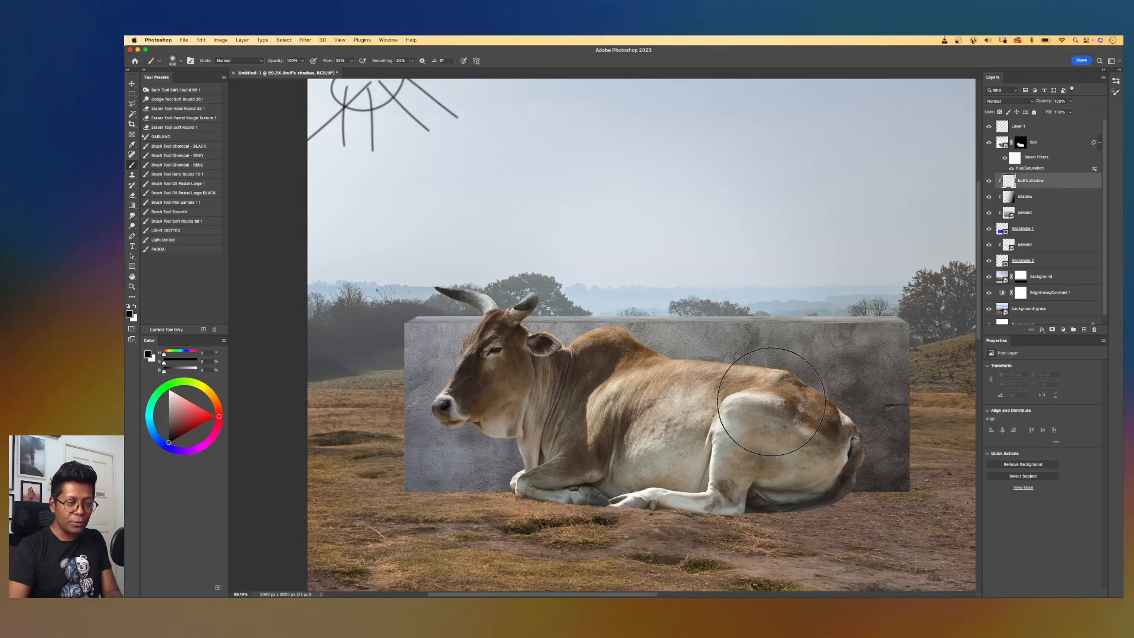
- Paint a soft black shadow on the block's front face behind the bull's hindquarters and tail
key("super+plus")
left_click_drag(757, 420, 562, 312)
key("bracketleft")
key("bracketleft")
key("bracketleft")
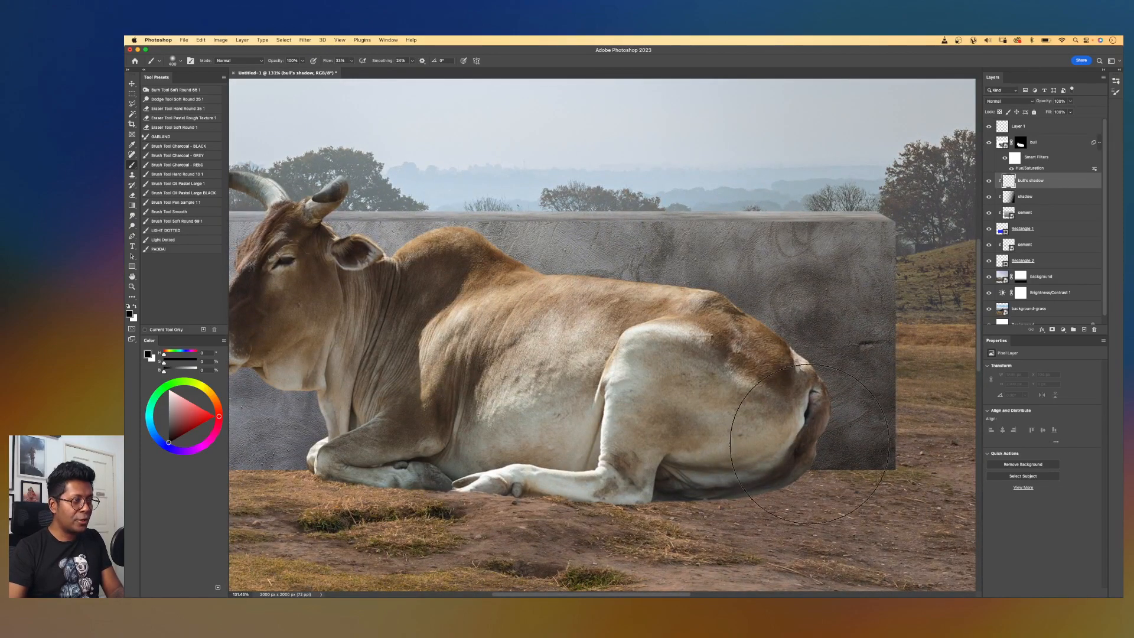
key("bracketright")
left_click(792, 454)
left_click_drag(807, 424, 839, 366)
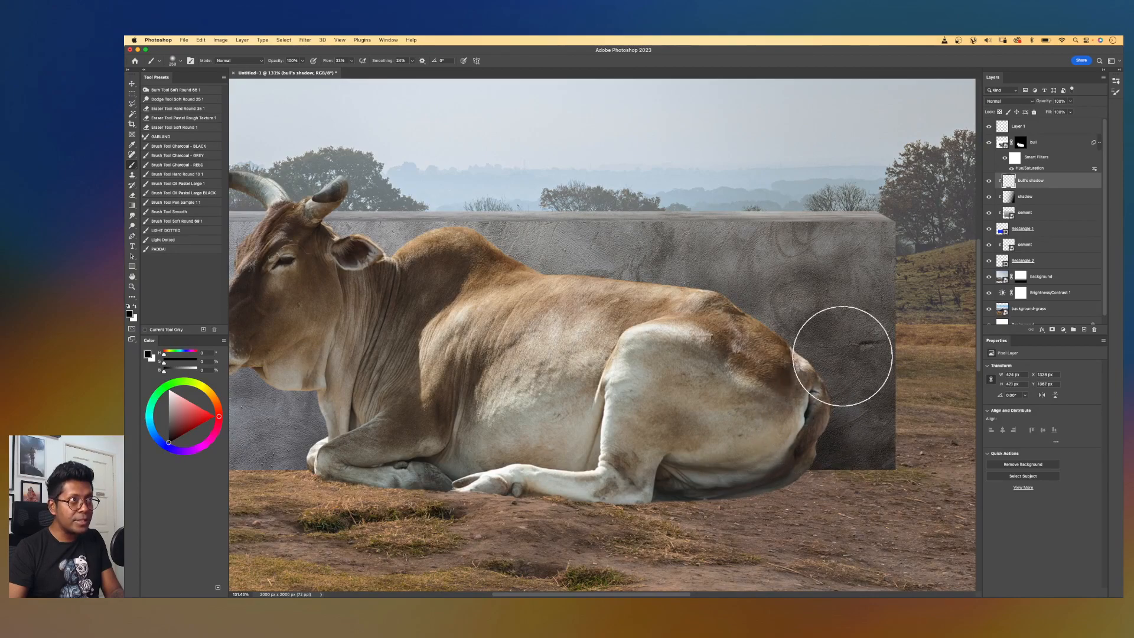
- Set the bull's shadow layer to Soft Light and paint more soft black shadow on the block along the bull's back and tail
left_click(1008, 101)
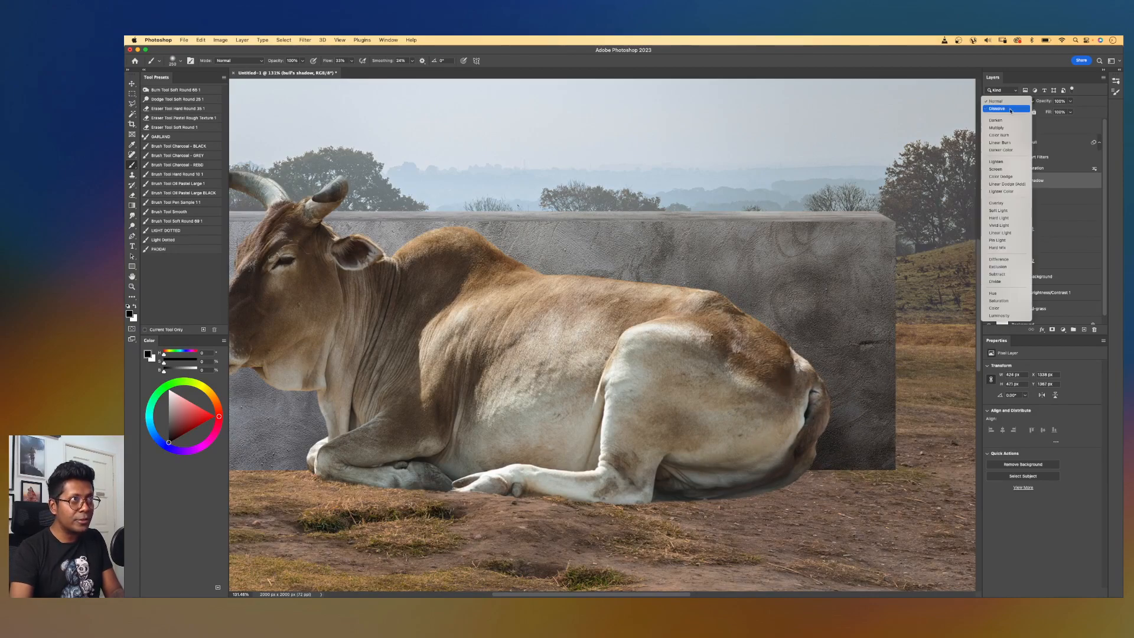
left_click(1001, 211)
mouse_move(779, 392)
left_mouse_down()
mouse_move(759, 356)
mouse_move(693, 331)
mouse_move(534, 320)
mouse_move(607, 320)
mouse_move(710, 348)
mouse_move(720, 379)
mouse_move(766, 392)
mouse_move(777, 460)
left_mouse_up()
key("bracketright")
key("bracketright")
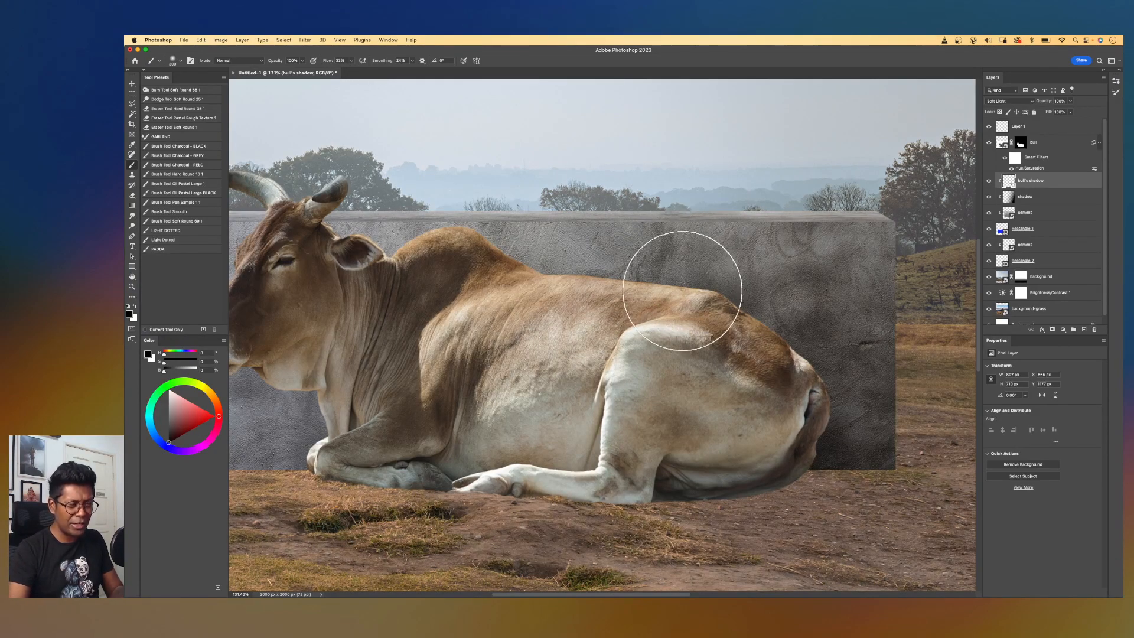
mouse_move(817, 463)
left_mouse_down()
mouse_move(866, 471)
mouse_move(860, 426)
left_mouse_up()
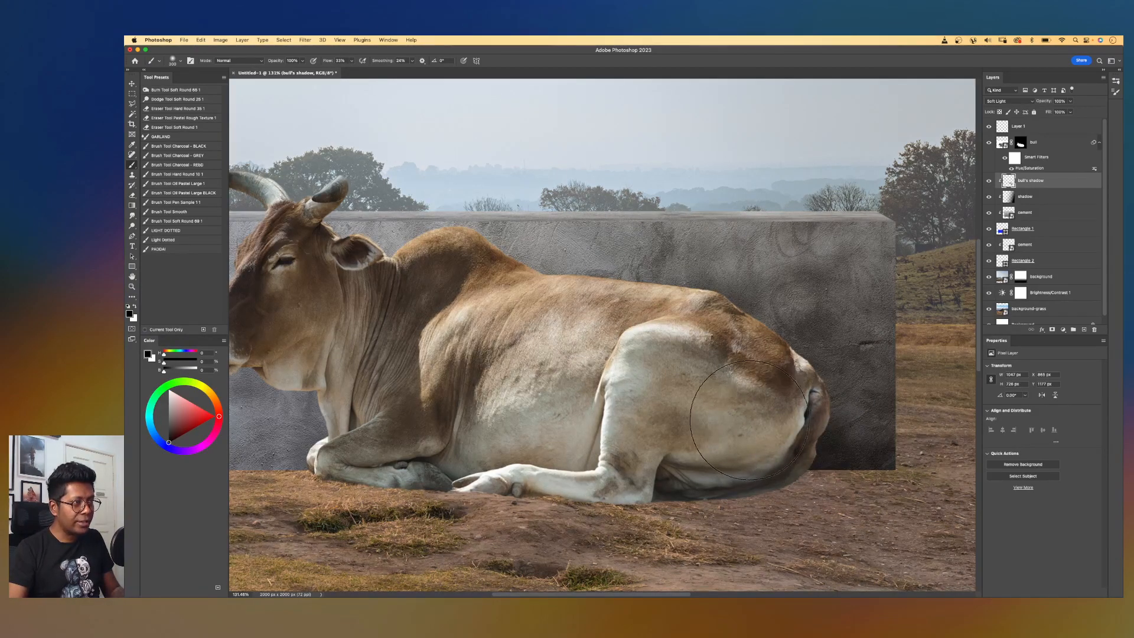
left_click_drag(522, 381, 630, 362)
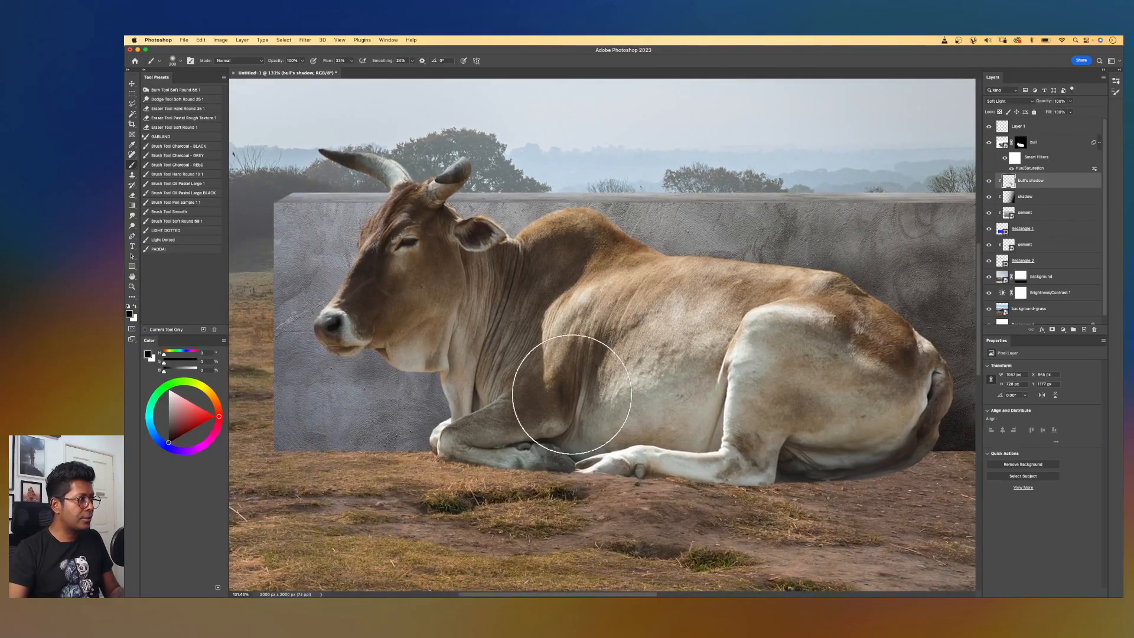
scroll(715, 292, "down", 7)
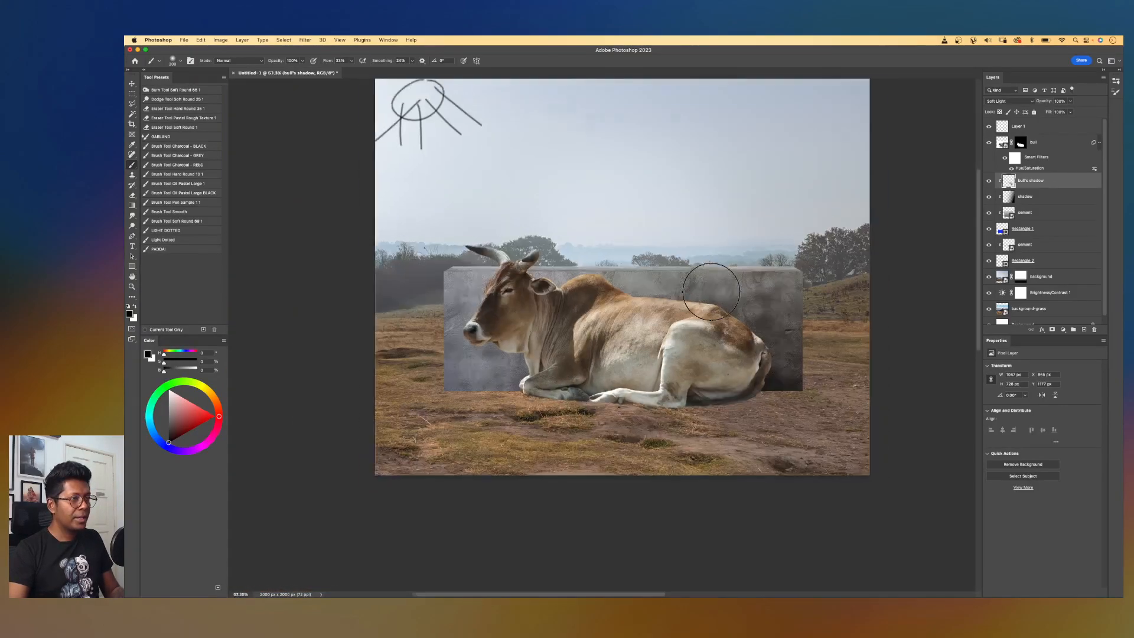
scroll(713, 291, "up", 4)
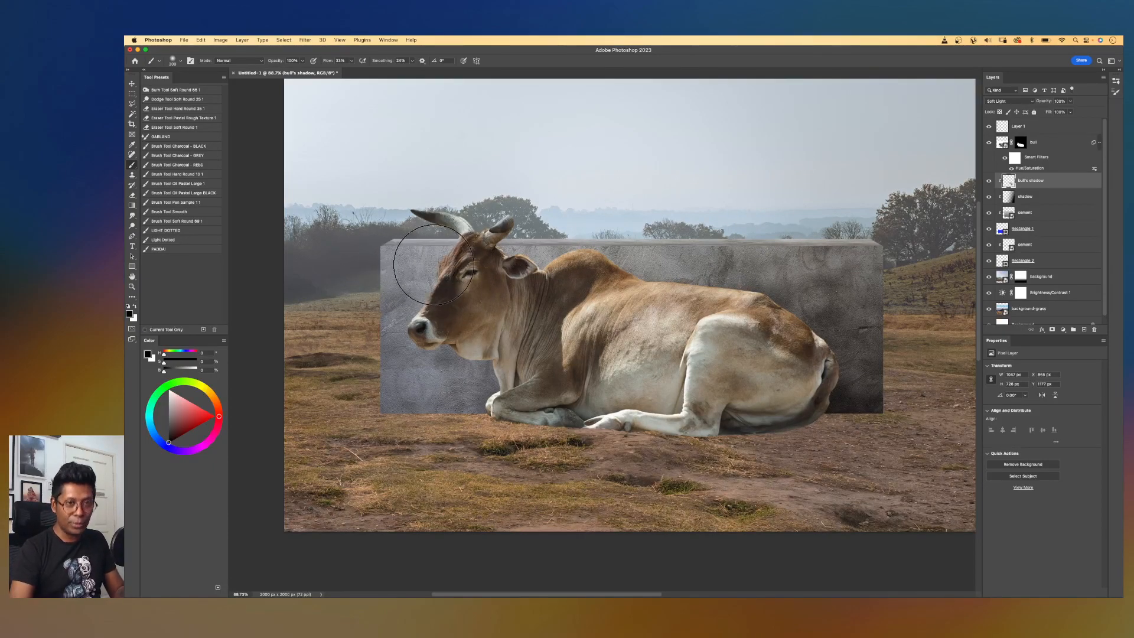
- Add a clipped layer above bull's shadow, name it sun's light and set its blend mode to Soft Light
left_click(1085, 330)
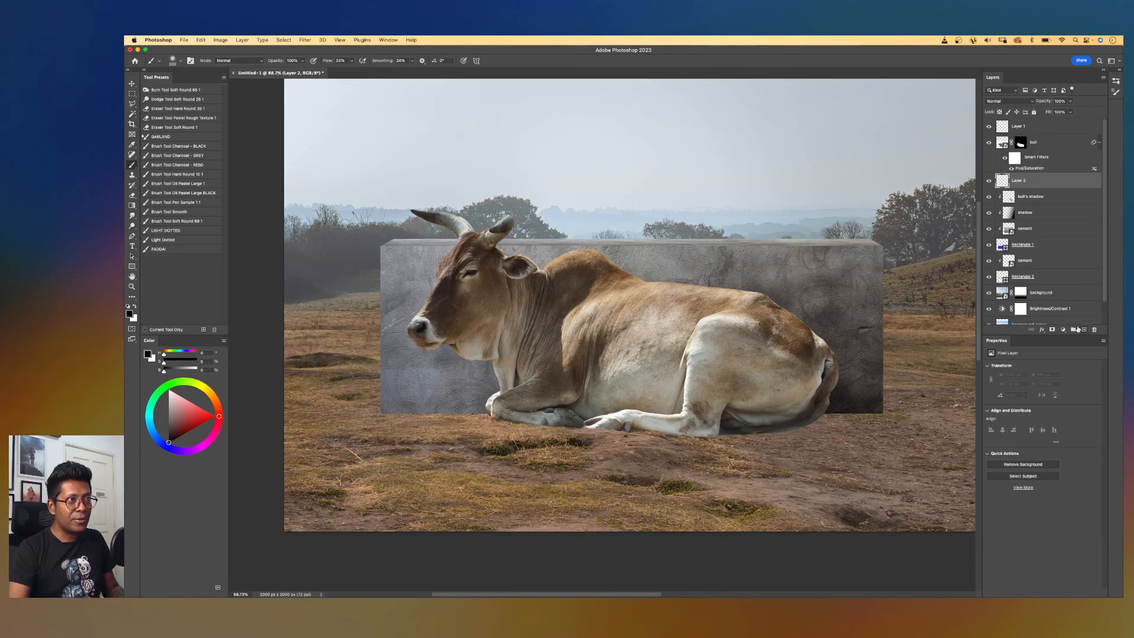
double_click(1026, 180)
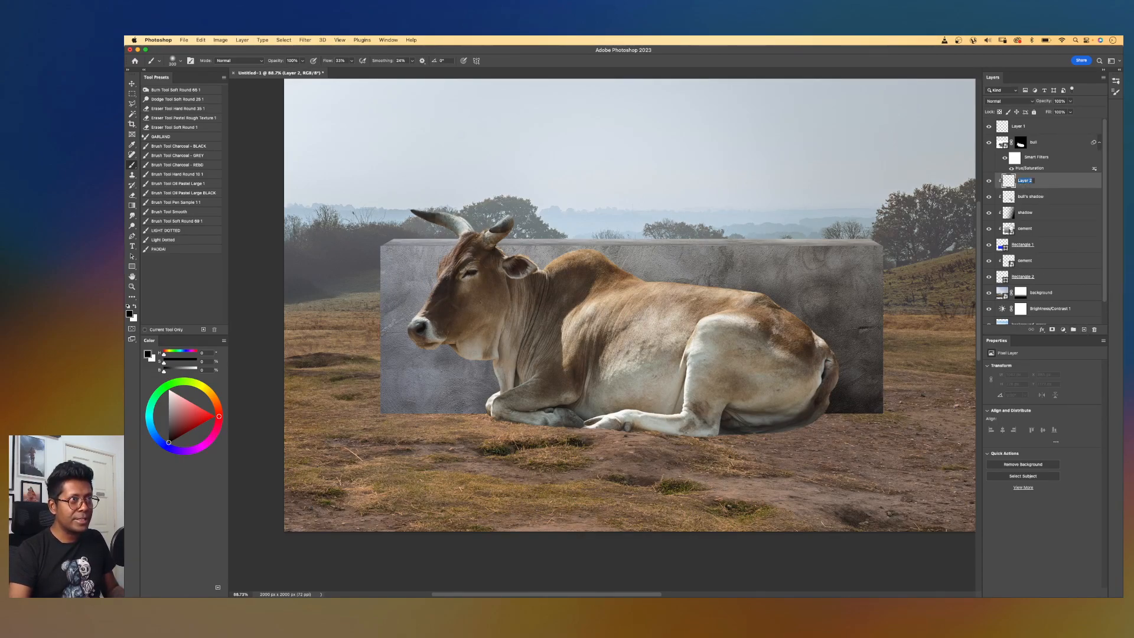
type("bull's")
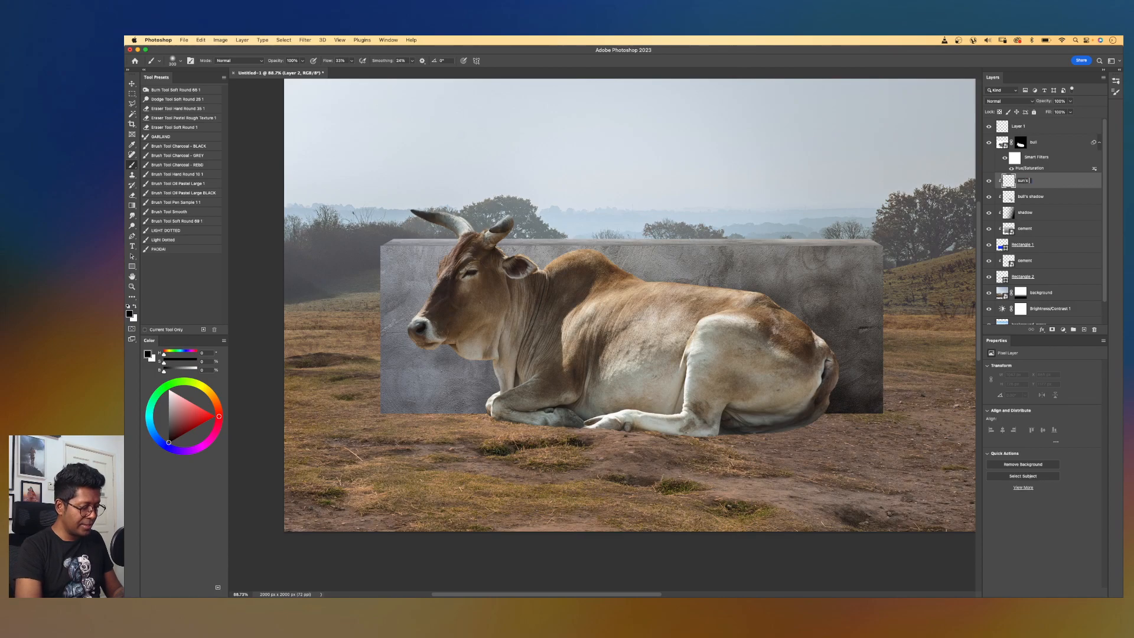
type("un's light")
key("Return")
left_click(1008, 102)
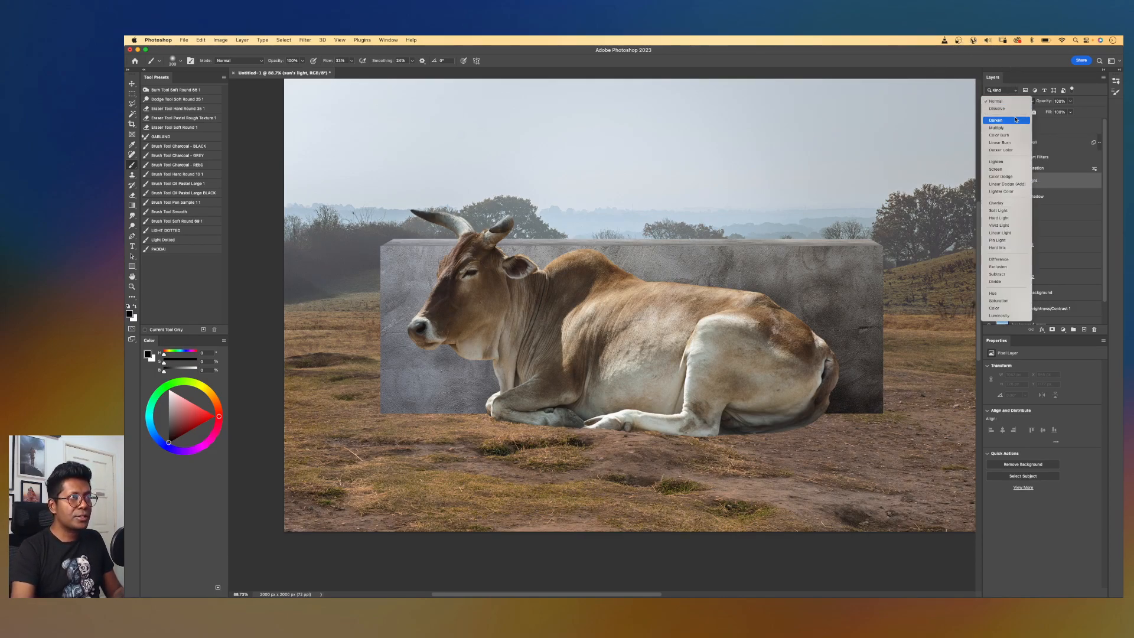
left_click(1004, 207)
- Brighten the block with a gradient from its upper-left corner toward the bull's body, using a lightened grey sampled from the cement
key("g")
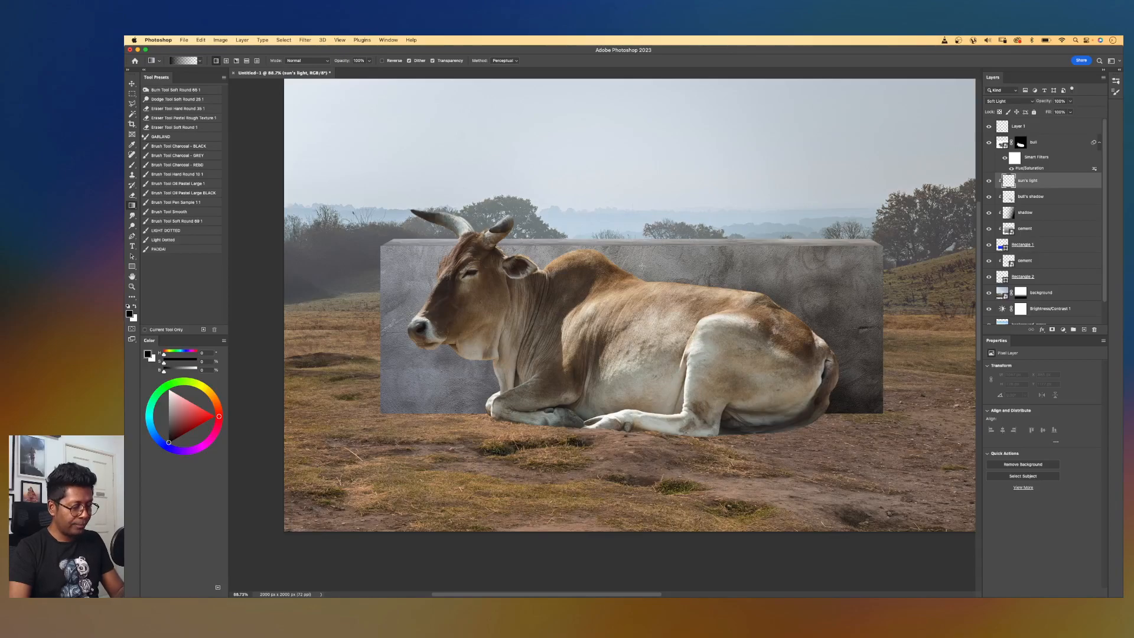
key("i")
left_click(418, 267)
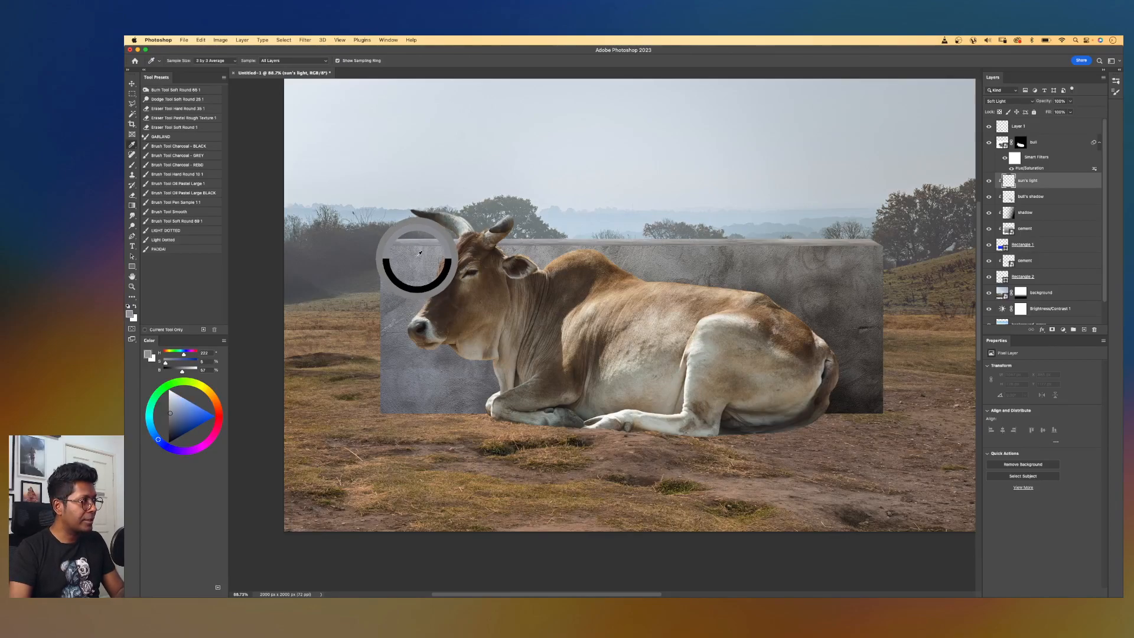
key("g")
left_click(170, 402)
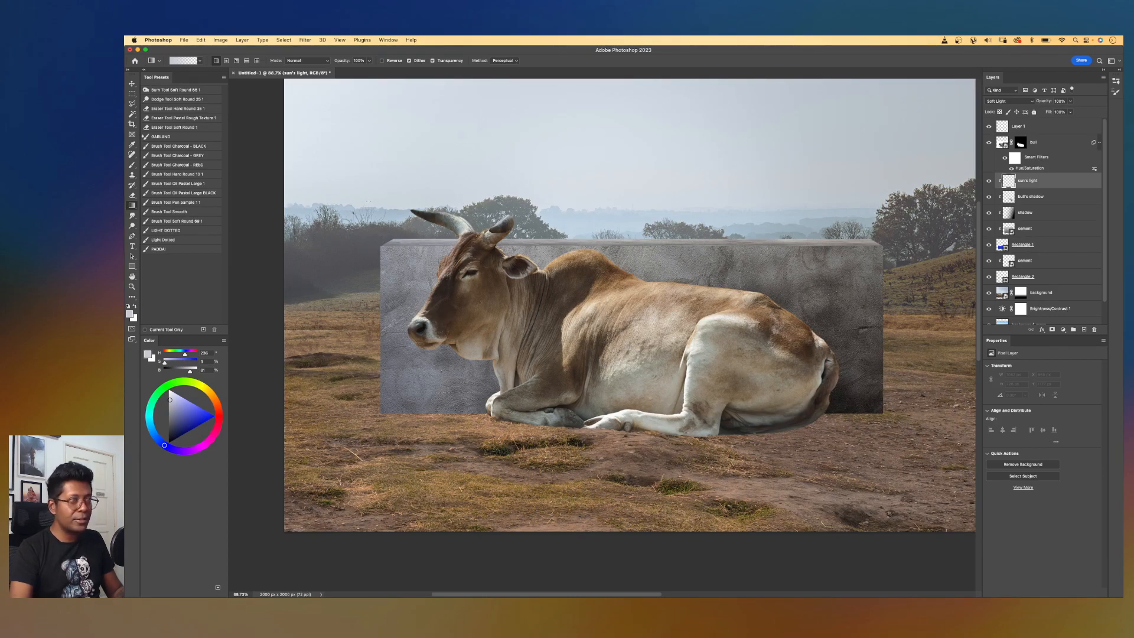
left_click_drag(378, 242, 607, 311)
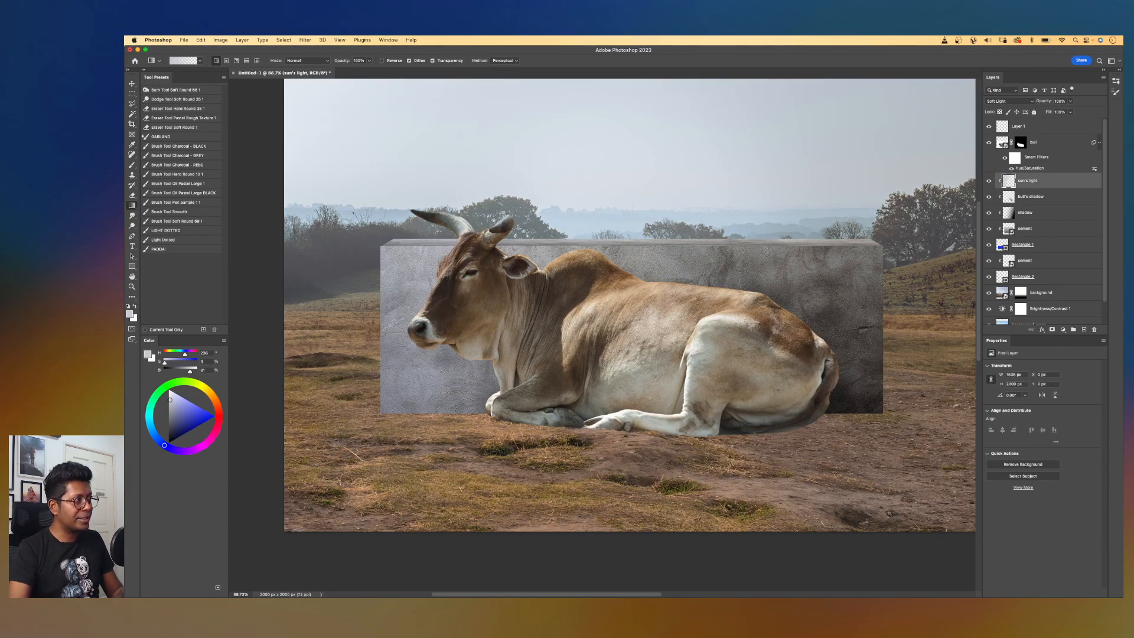
key("super+z")
left_click_drag(379, 239, 567, 330)
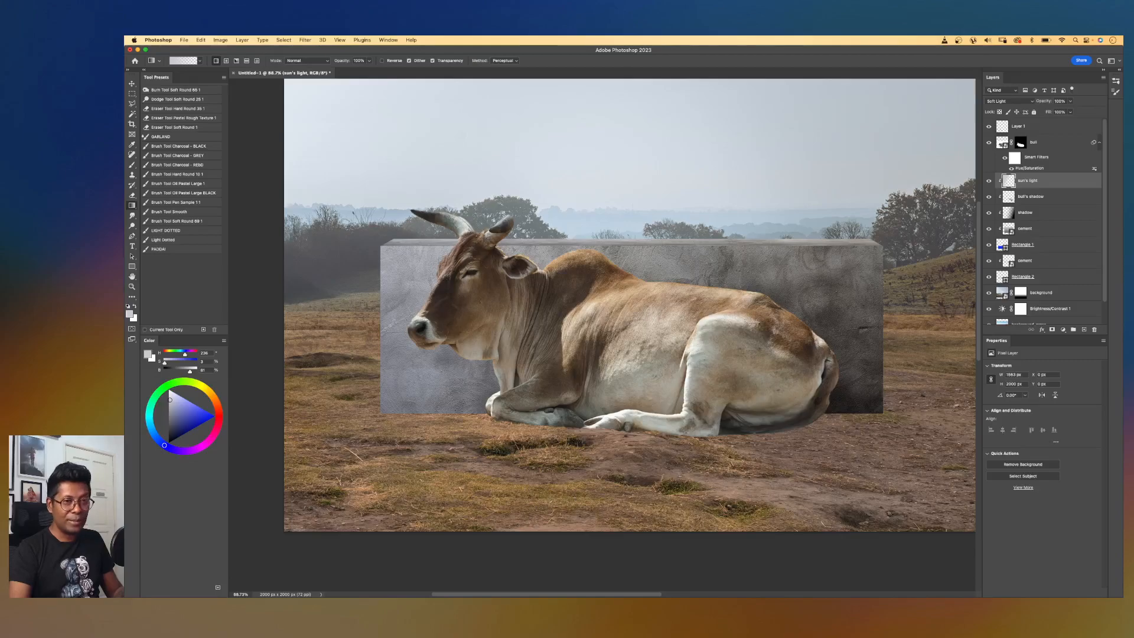
- Toggle the shadow, bull's shadow and sun's light layers to compare the block with and without its lighting
key("super+minus")
key("super+plus")
key("super+plus")
key("super+minus")
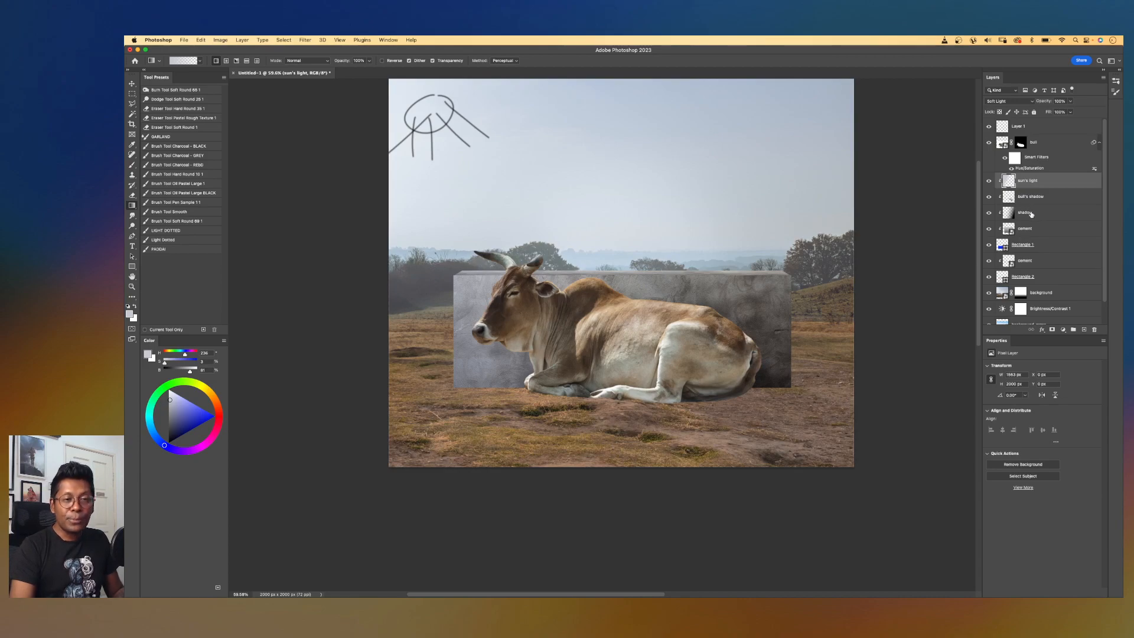
left_click(989, 212)
left_click(989, 197)
left_click(989, 181)
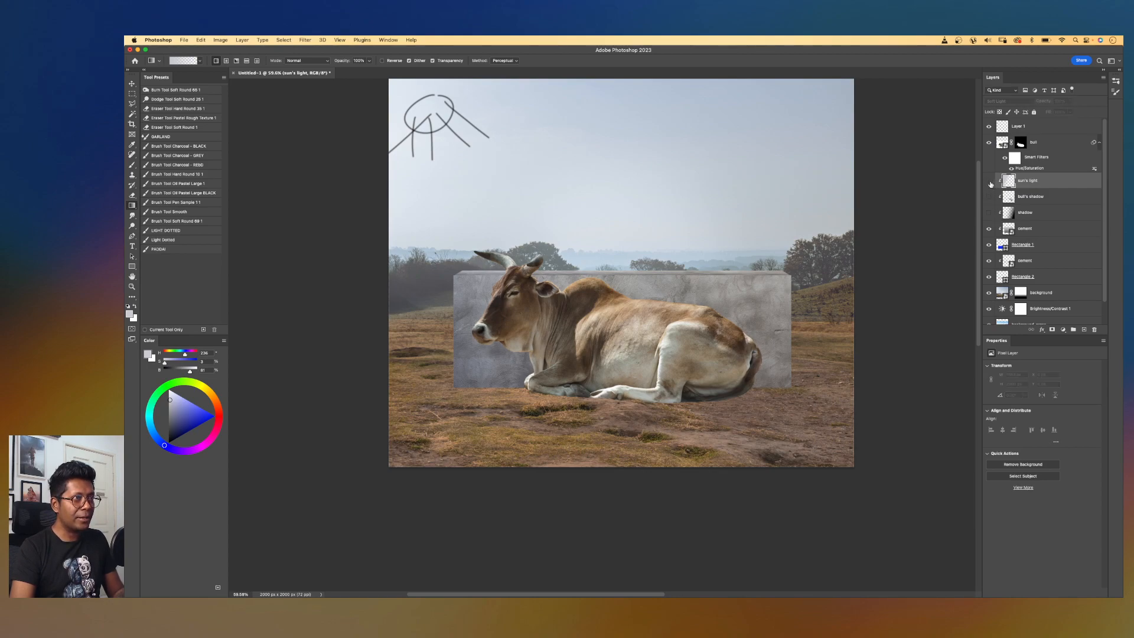
left_click(989, 212)
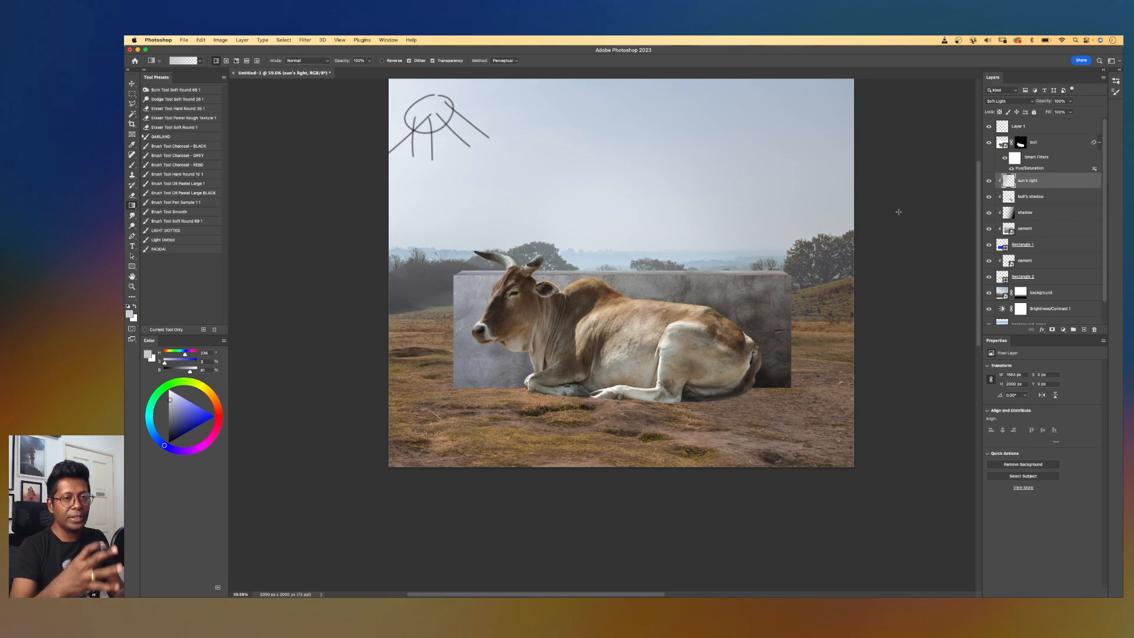
- Add a layer above the Brightness/Contrast 1 adjustment of the grass background, name it shadow and set it to Soft Light
scroll(611, 276, "up", 3)
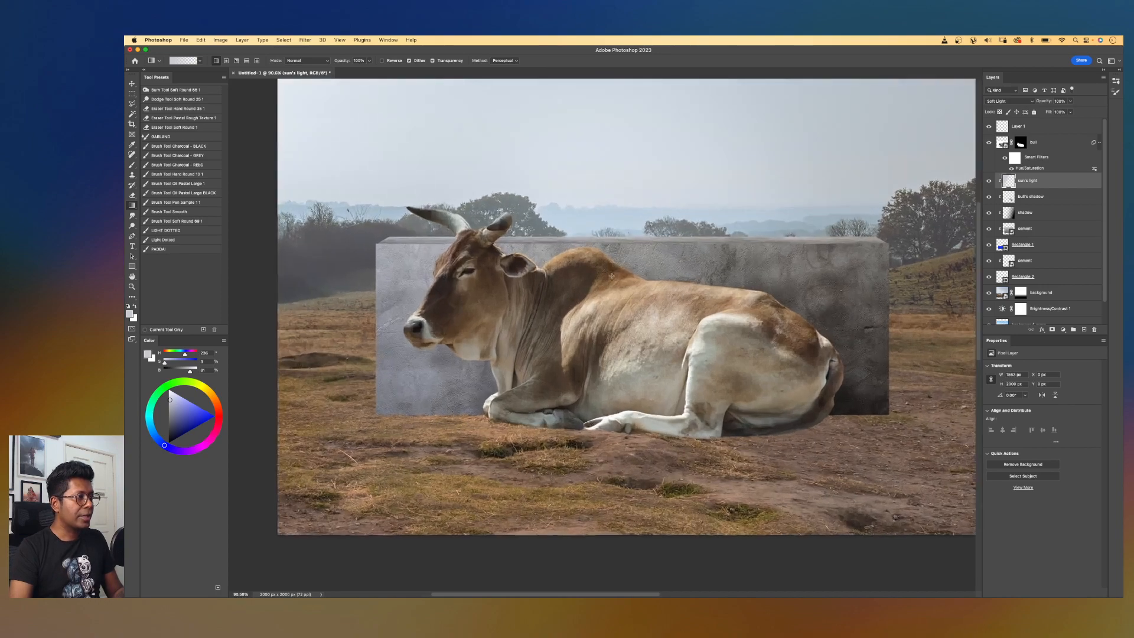
left_click_drag(702, 223, 699, 237)
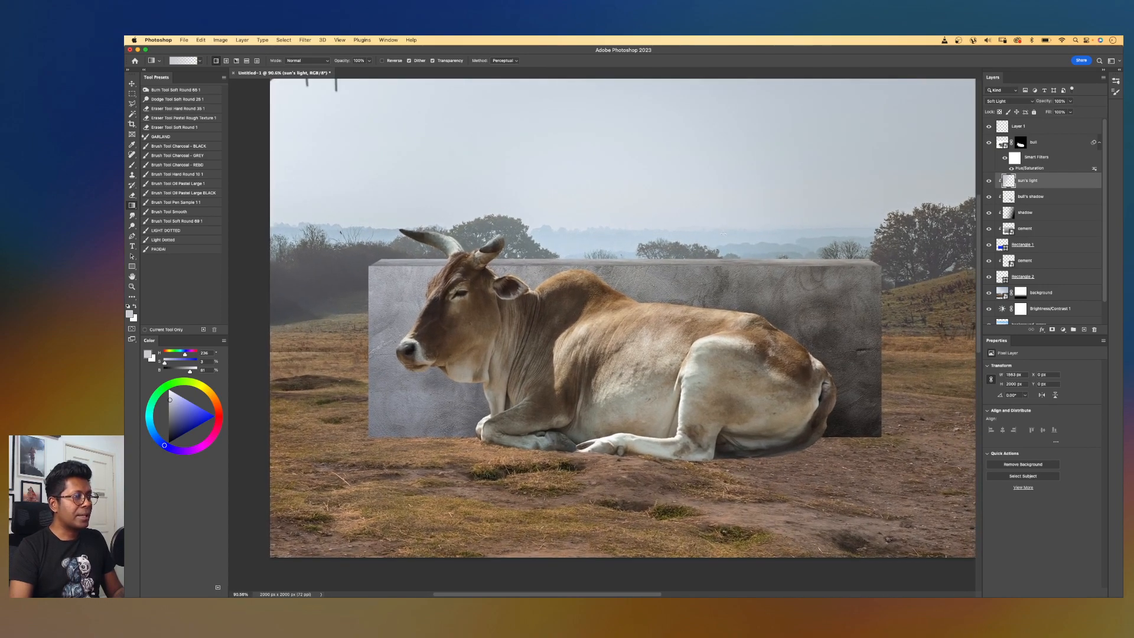
scroll(686, 281, "down", 3)
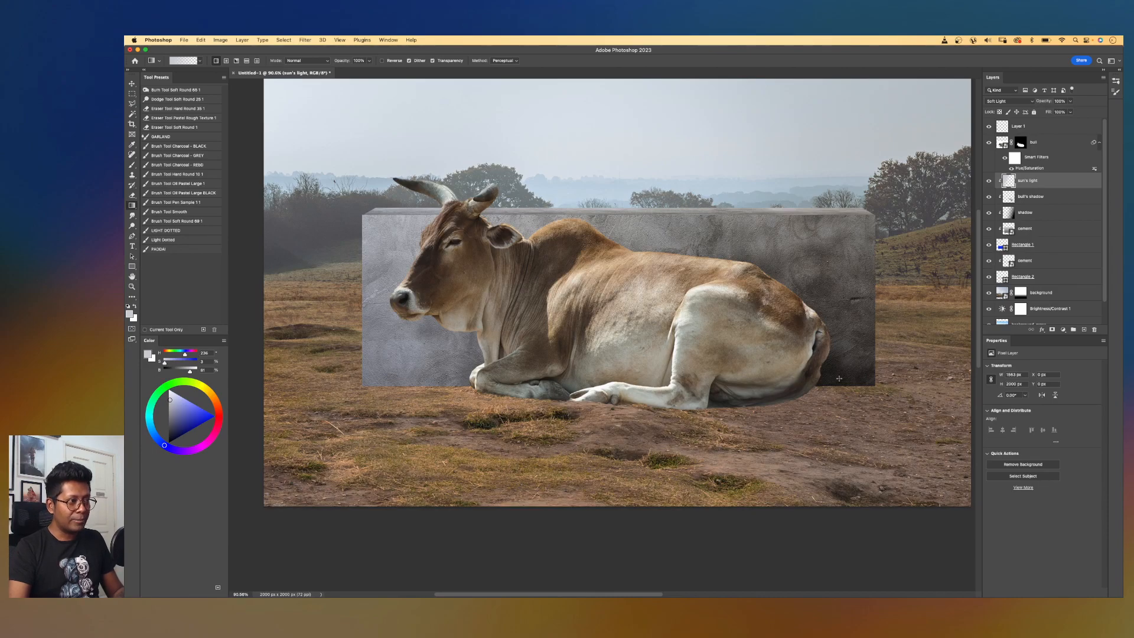
key("v")
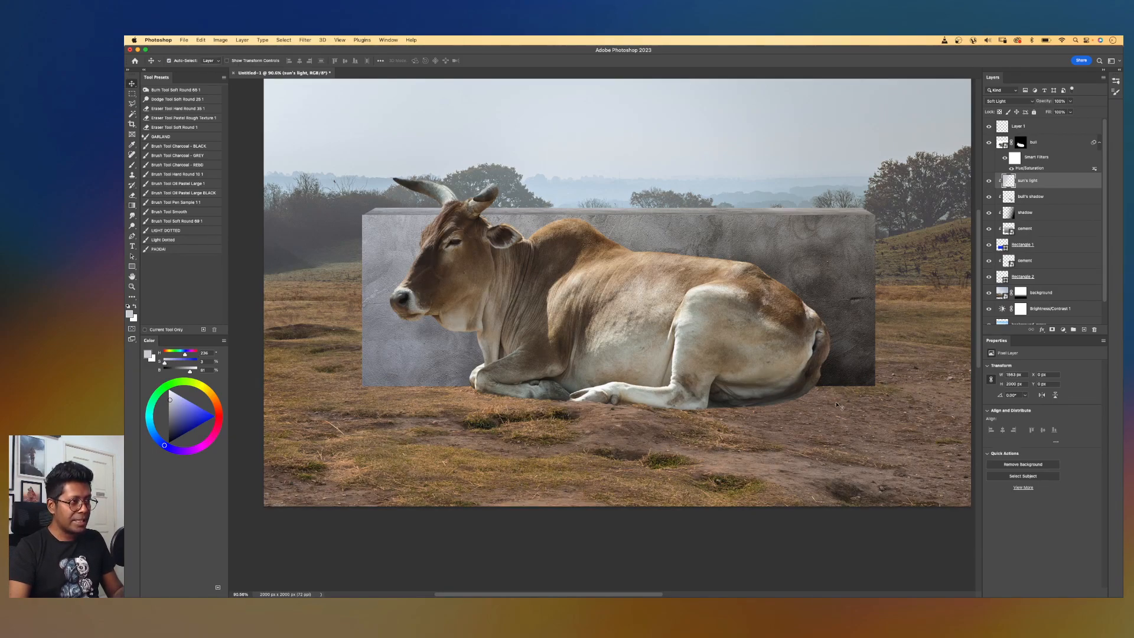
left_click(840, 404)
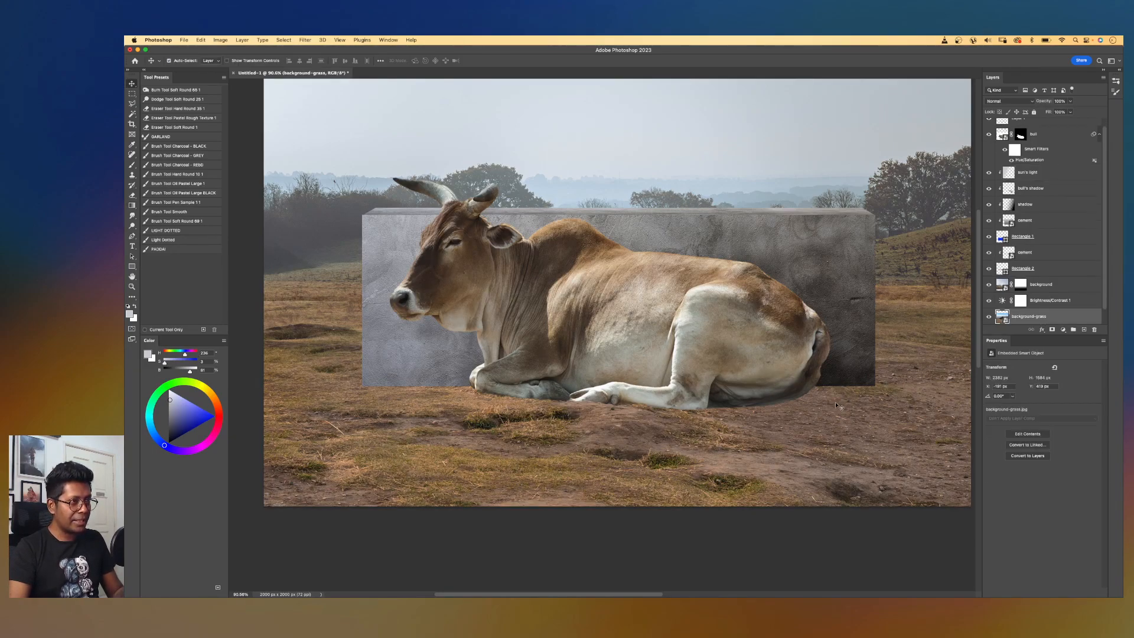
left_click(1073, 303)
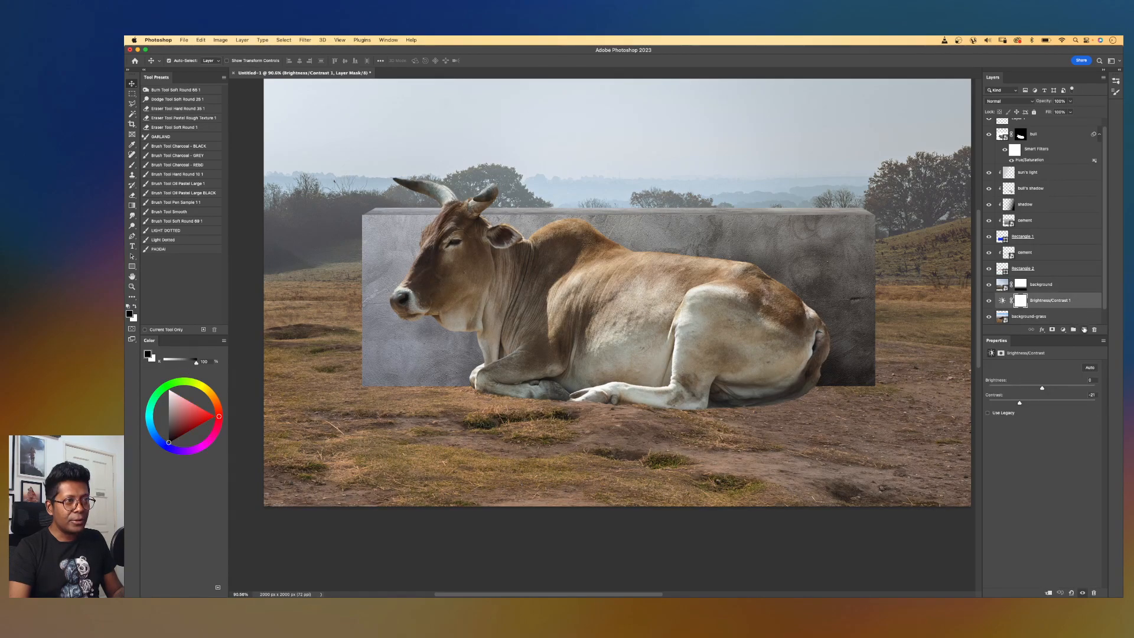
left_click(1083, 330)
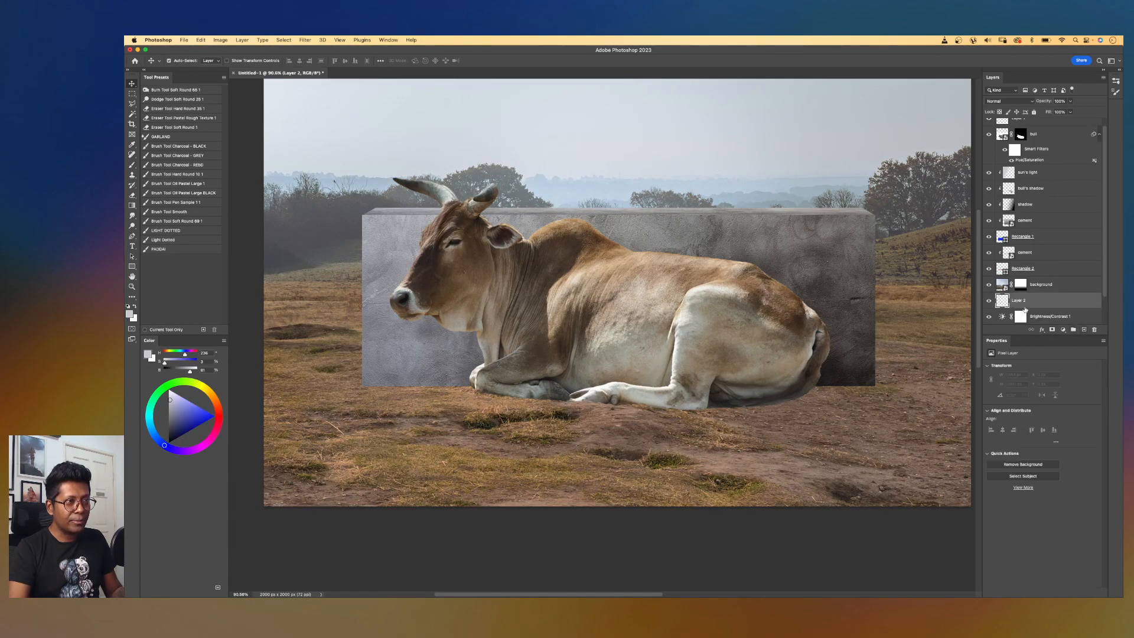
double_click(1022, 301)
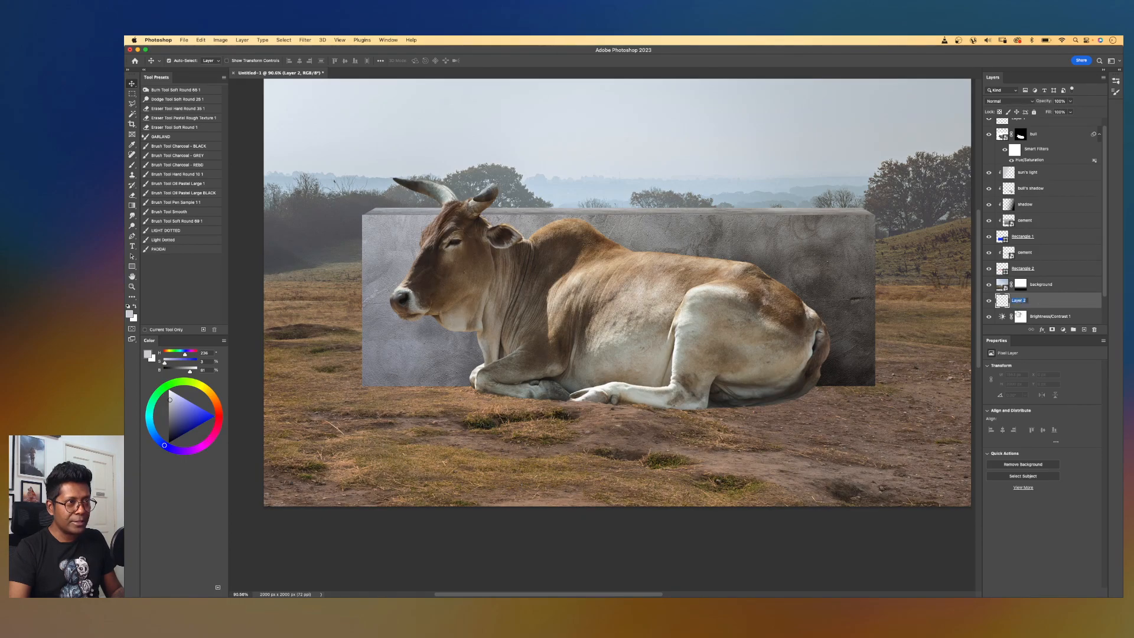
type("stadow")
key("Return")
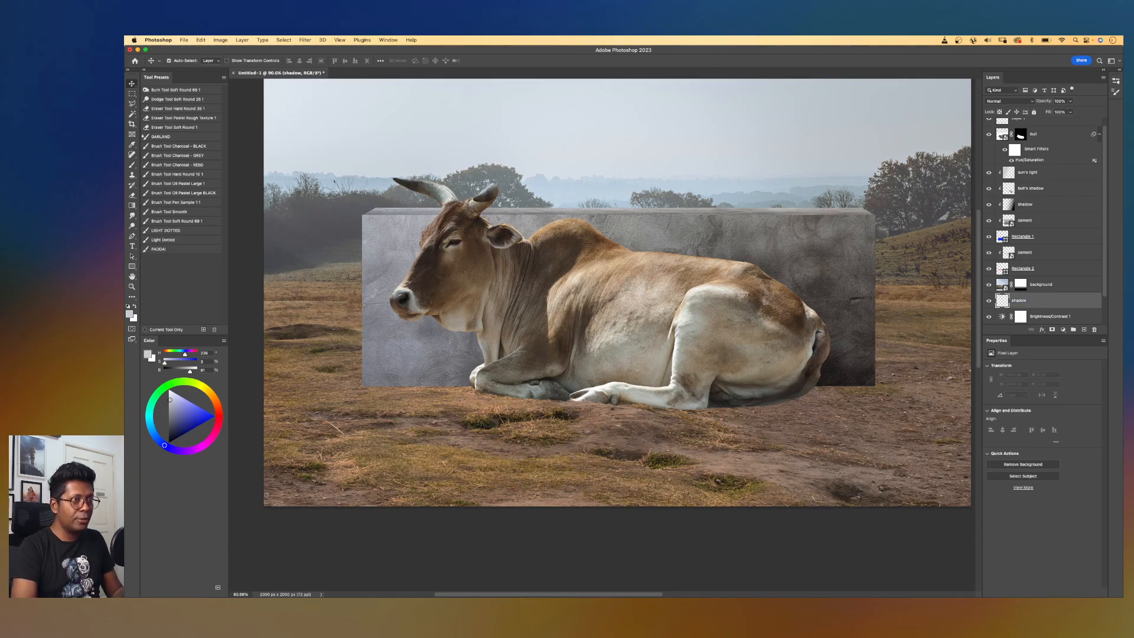
left_click(1014, 99)
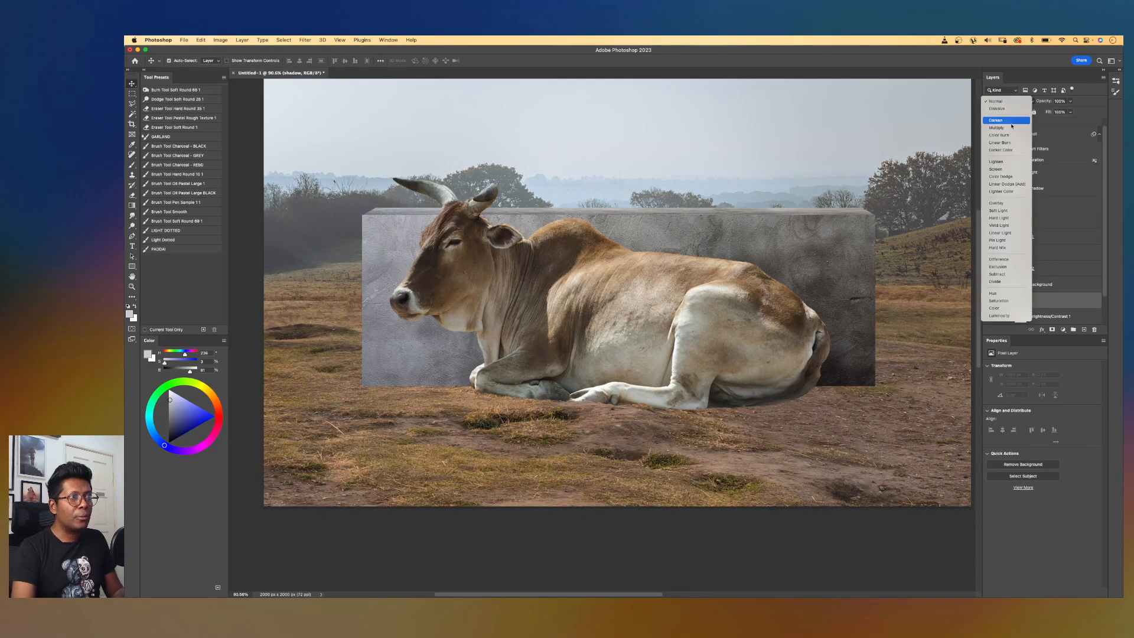
left_click(1015, 212)
- Switch to the Brush tool and shrink its soft tip for painting ground shadows close to the bull's body
key("b")
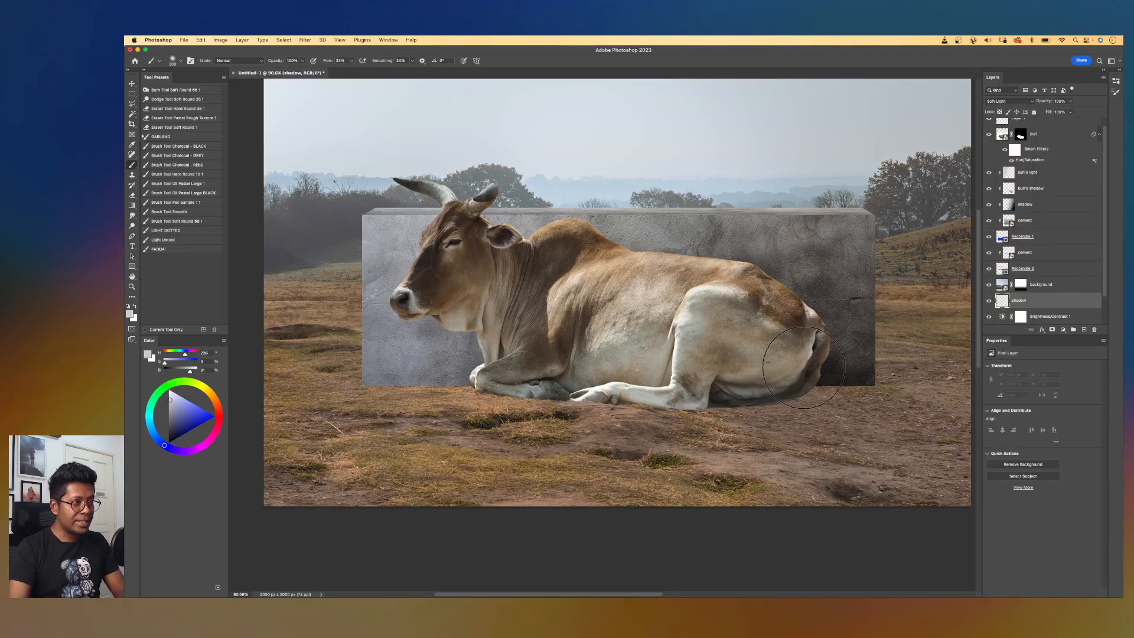
key("bracketleft")
key("bracketleft")
key("bracketleft")
key("bracketleft")
key("bracketleft")
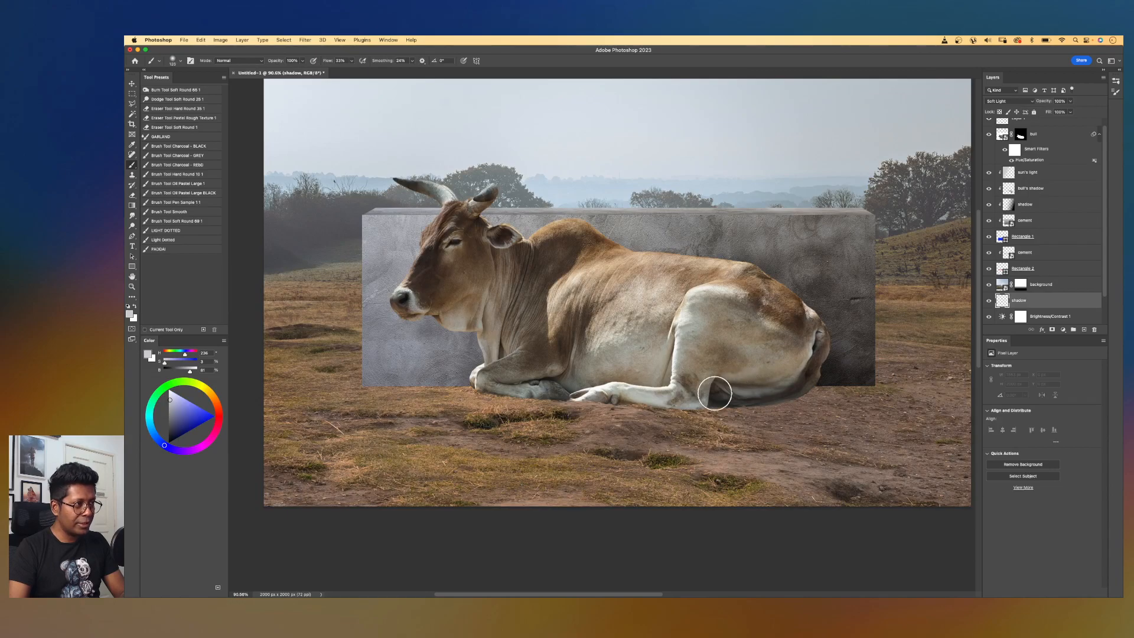
scroll(543, 391, "up", 5)
key("bracketleft")
key("bracketleft")
key("bracketleft")
key("bracketleft")
- Try painting a light grey stroke on the ground along the bull's legs, and undo it
mouse_move(436, 423)
left_mouse_down()
mouse_move(580, 442)
mouse_move(618, 444)
mouse_move(562, 440)
mouse_move(630, 434)
left_mouse_up()
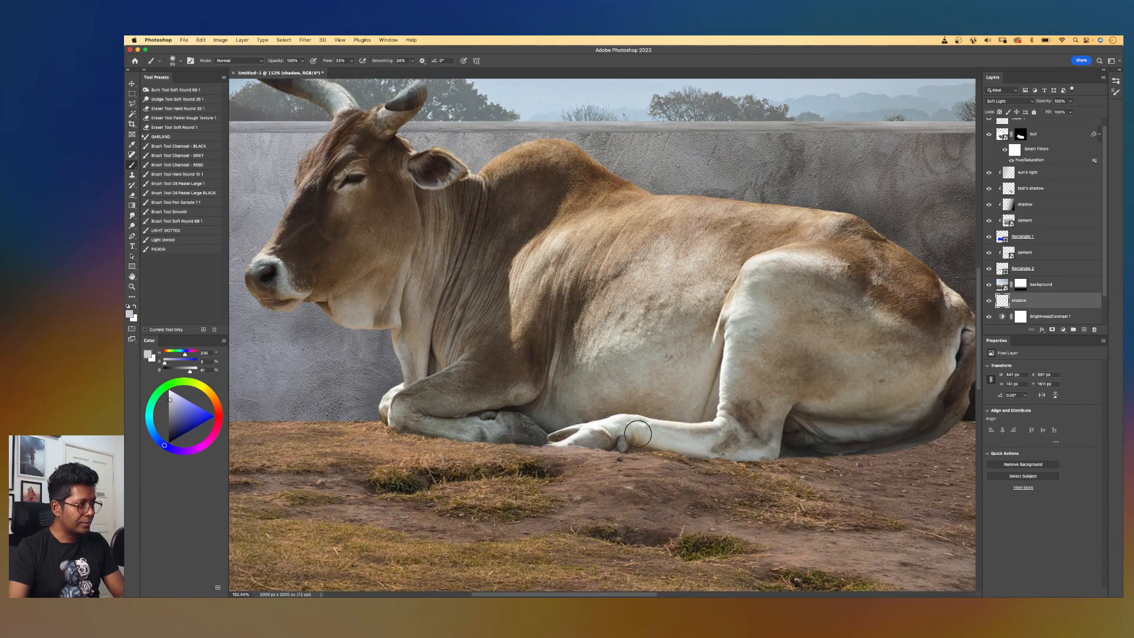
key("super+z")
key("super+z")
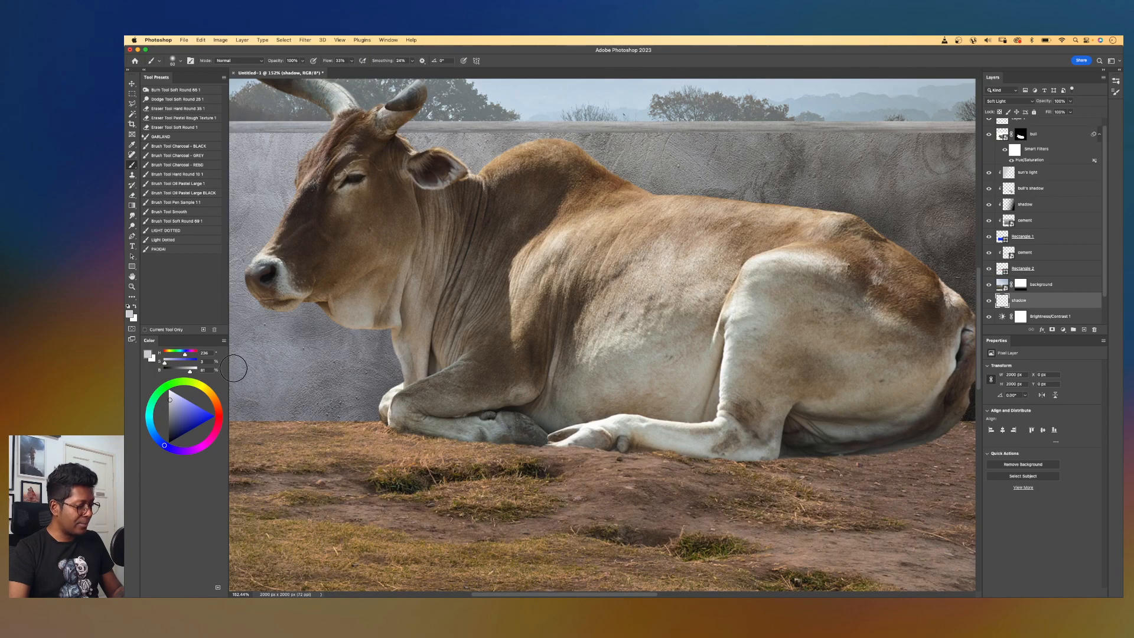
- Reset the brush colour to black and paint a soft contact shadow on the ground beneath the bull's hindquarters
key("d")
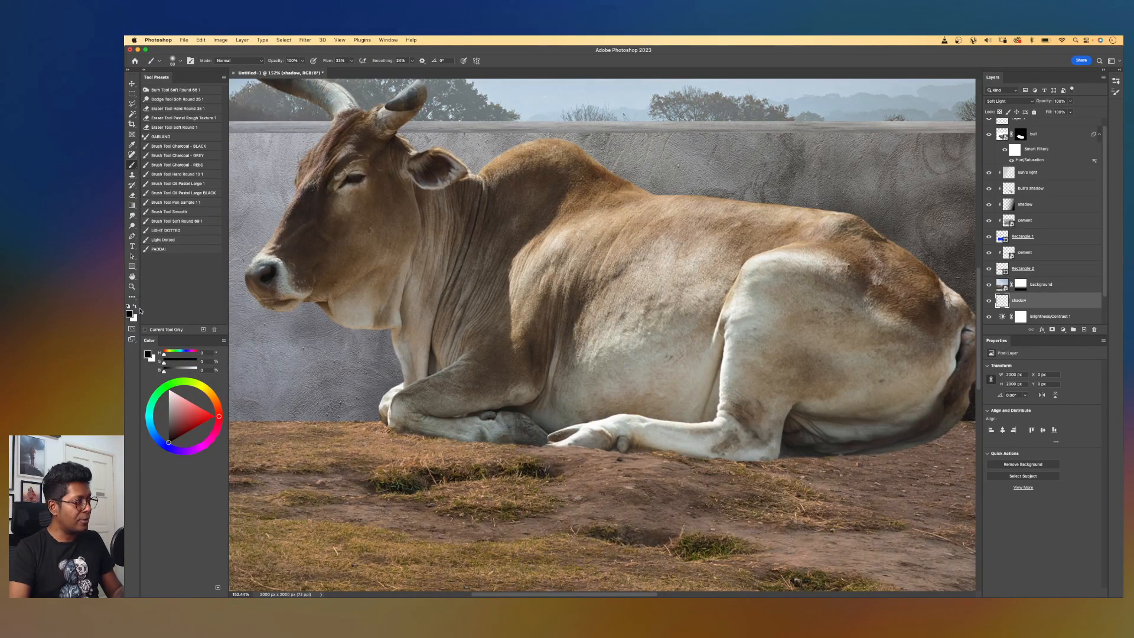
left_click_drag(676, 363, 505, 293)
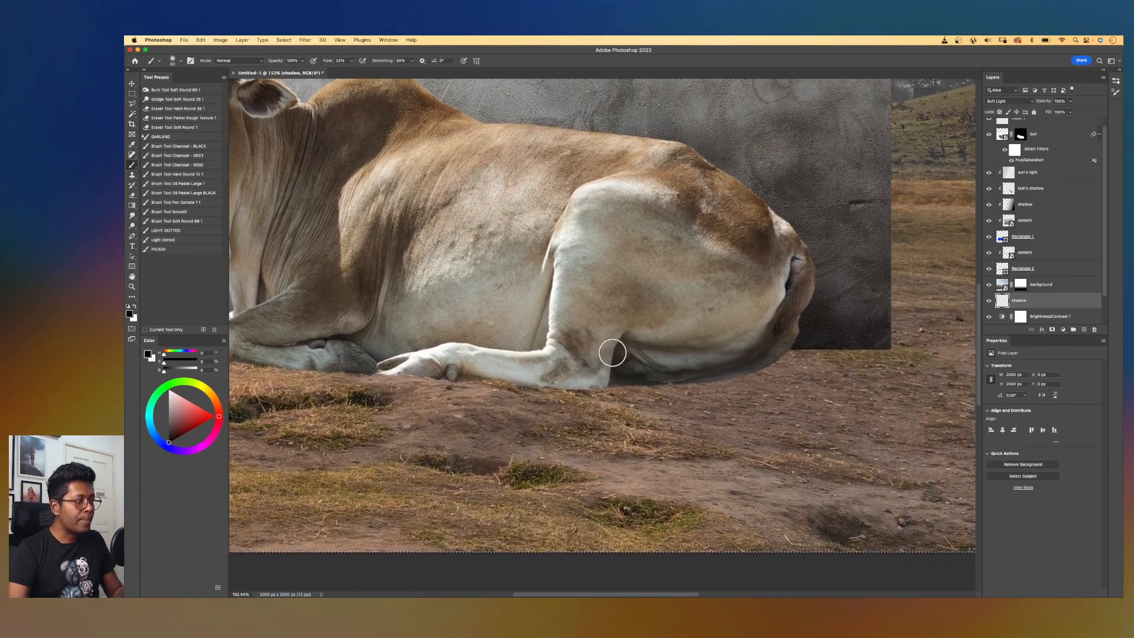
mouse_move(735, 370)
left_mouse_down()
mouse_move(666, 373)
mouse_move(858, 364)
mouse_move(704, 345)
mouse_move(901, 349)
mouse_move(741, 346)
mouse_move(844, 336)
mouse_move(762, 330)
mouse_move(786, 341)
mouse_move(737, 355)
mouse_move(856, 355)
mouse_move(602, 366)
mouse_move(693, 363)
mouse_move(619, 366)
mouse_move(678, 349)
left_mouse_up()
key("super+d")
left_click_drag(611, 341, 693, 339)
scroll(673, 361, "up", 2)
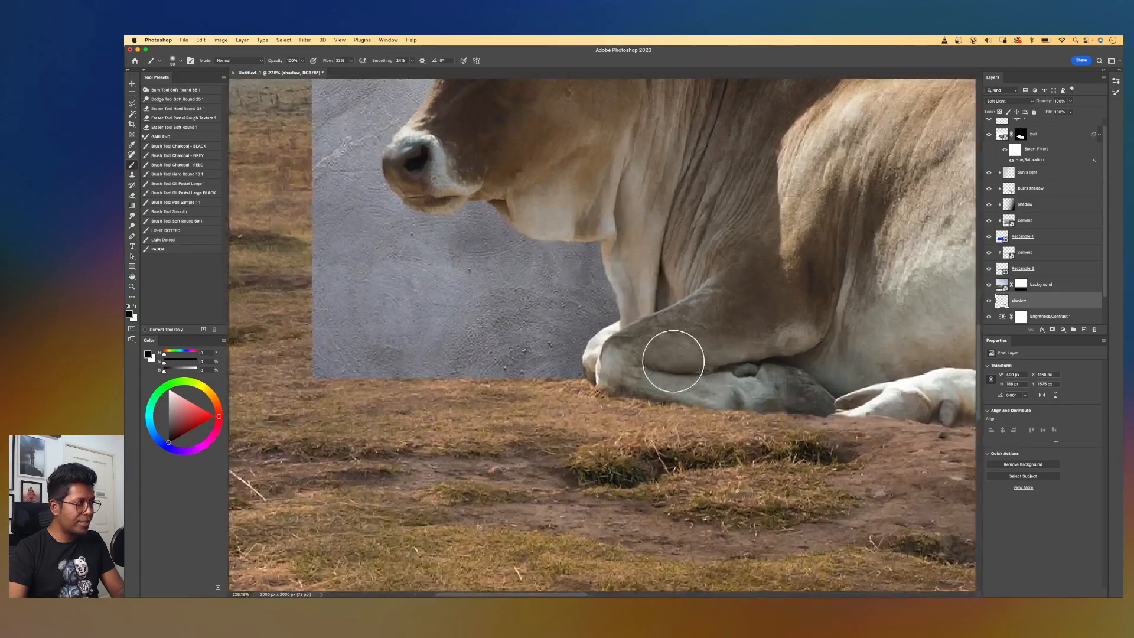
- Shrink the soft brush and paint a thin black contact shadow on the ground along the bull's folded front leg up to the hind hoof
scroll(674, 362, "up", 1)
left_click_drag(717, 336, 607, 306)
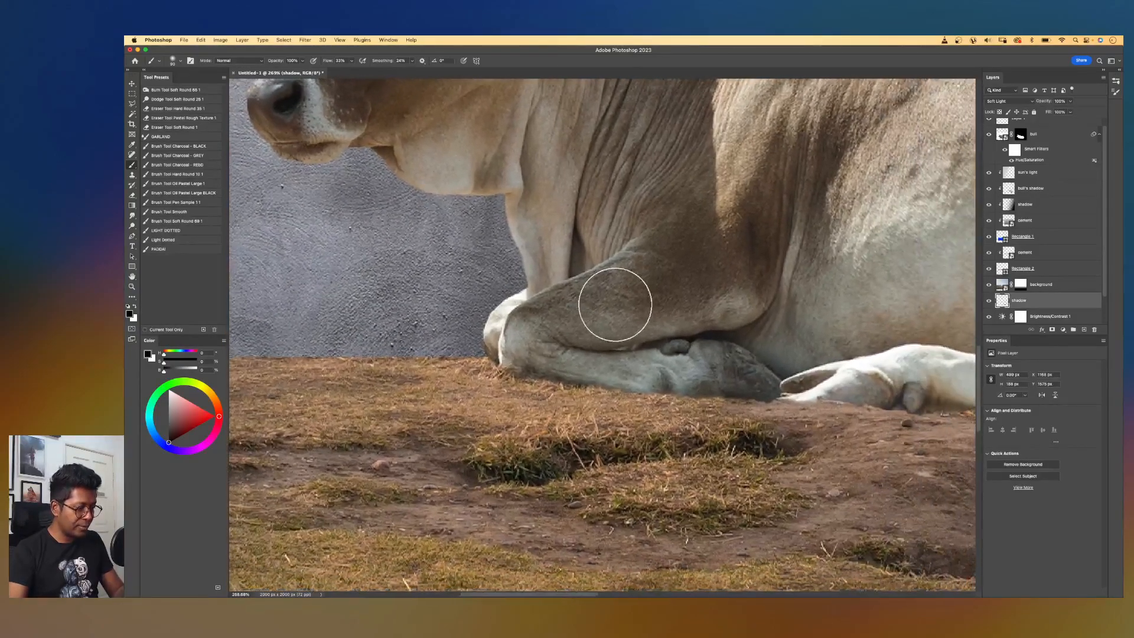
key("bracketleft")
key("bracketleft")
key("bracketleft")
key("bracketleft")
key("bracketleft")
key("bracketleft")
key("bracketleft")
key("bracketleft")
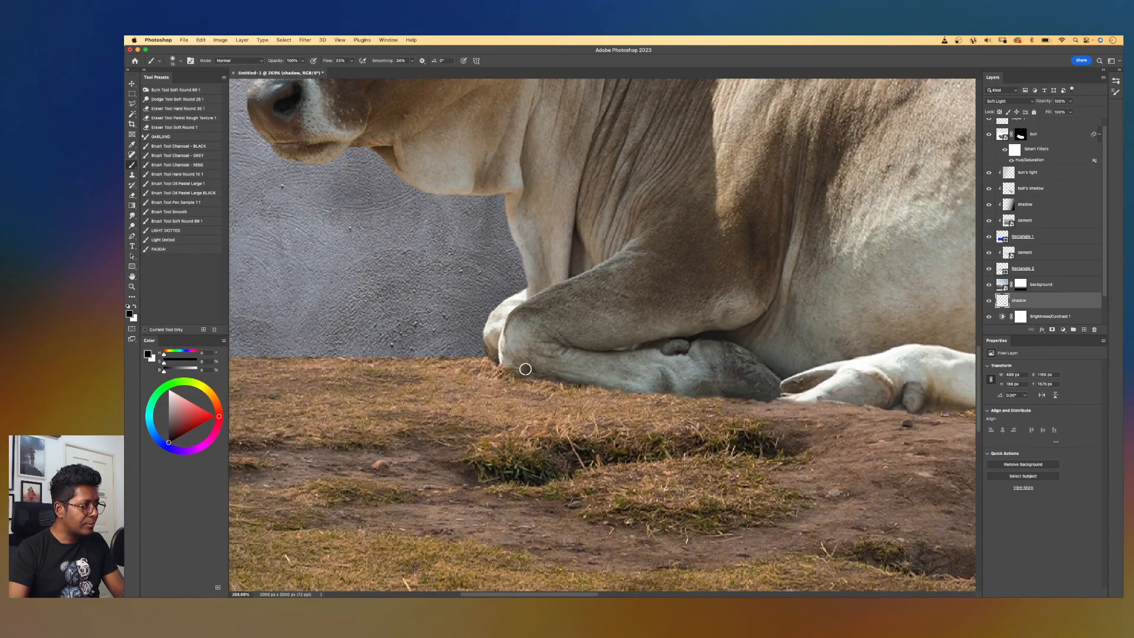
left_click_drag(523, 371, 907, 407)
- Paint a thin black contact shadow on the ground beneath the bull's outstretched hind leg
left_click_drag(844, 354, 456, 300)
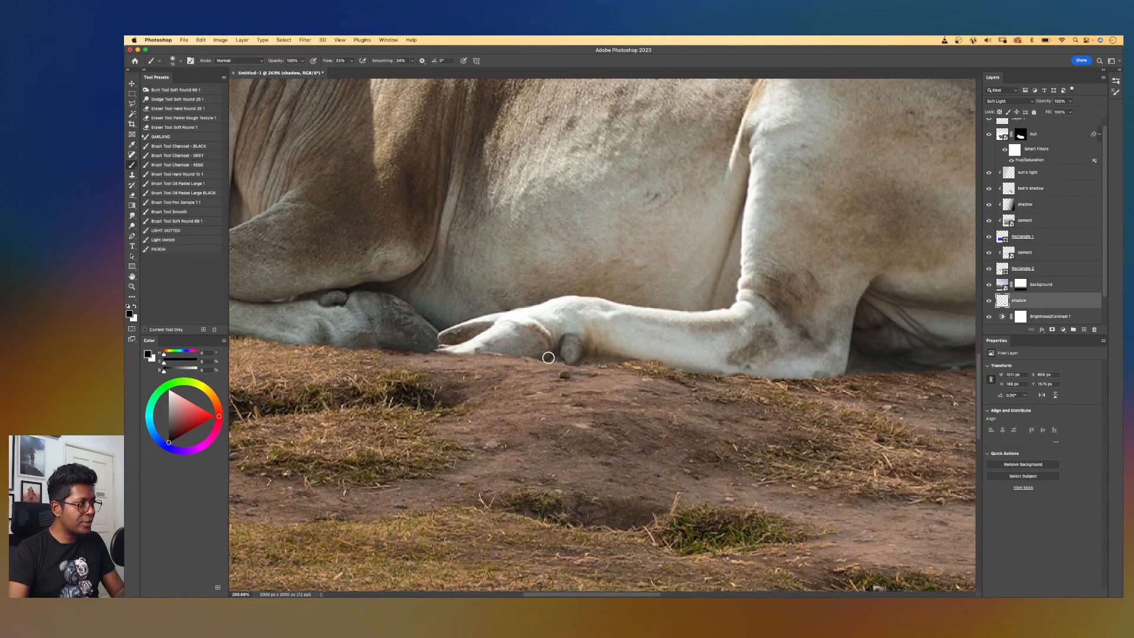
left_click_drag(616, 360, 802, 373)
scroll(809, 310, "down", 5)
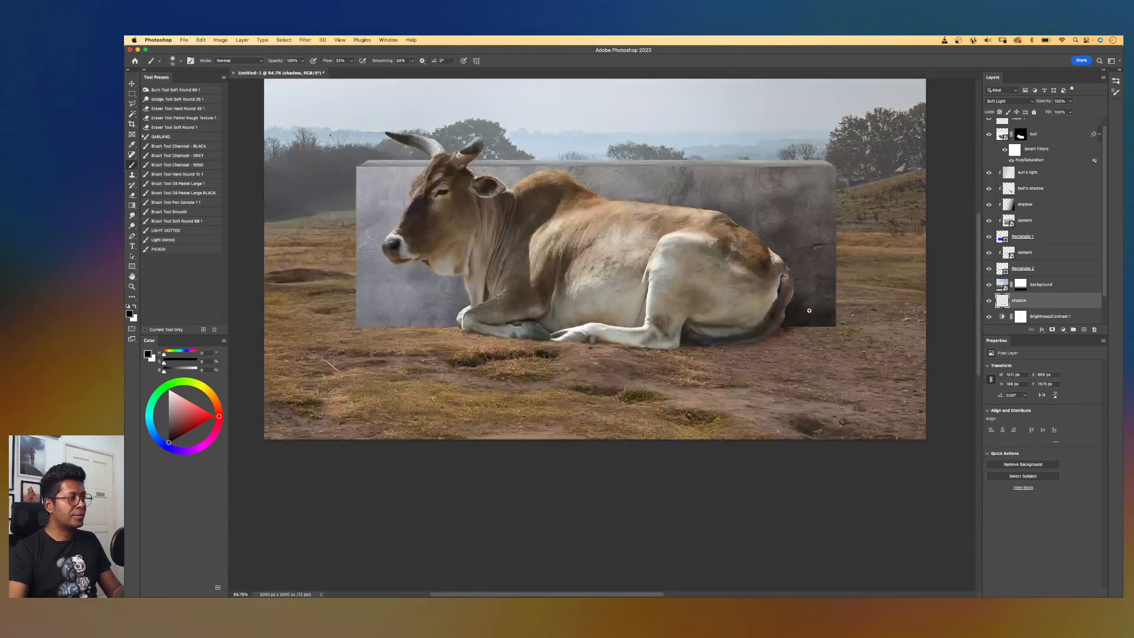
- Examine the bull's contact shadows and where the cement block meets the ground across the composition
scroll(809, 310, "up", 3)
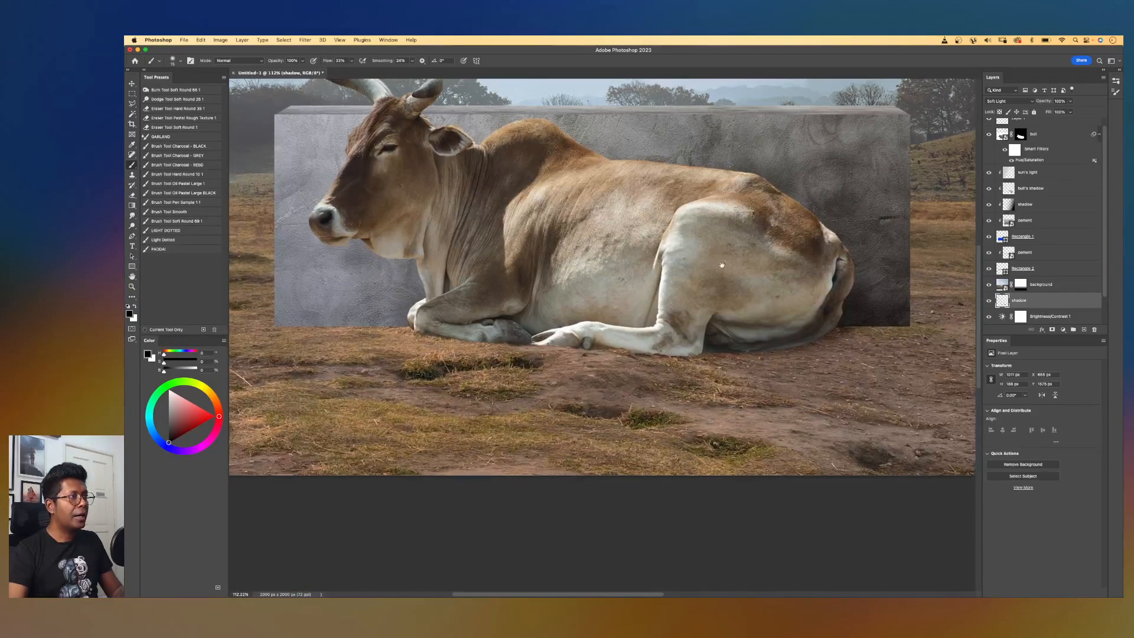
left_click_drag(724, 259, 706, 329)
scroll(785, 259, "down", 1)
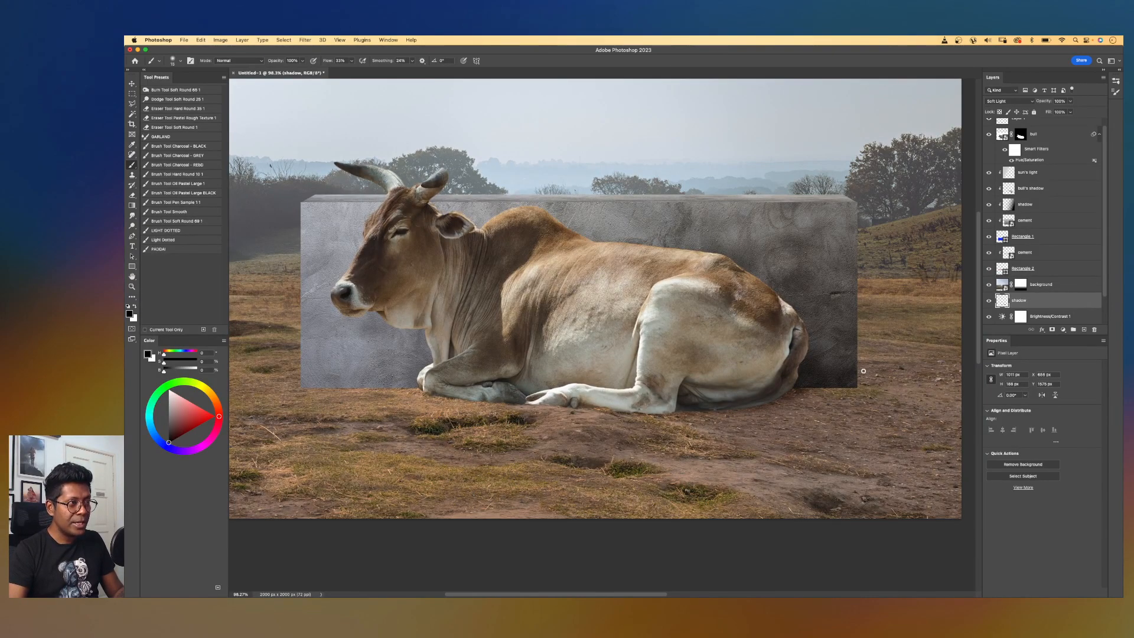
scroll(863, 370, "up", 1)
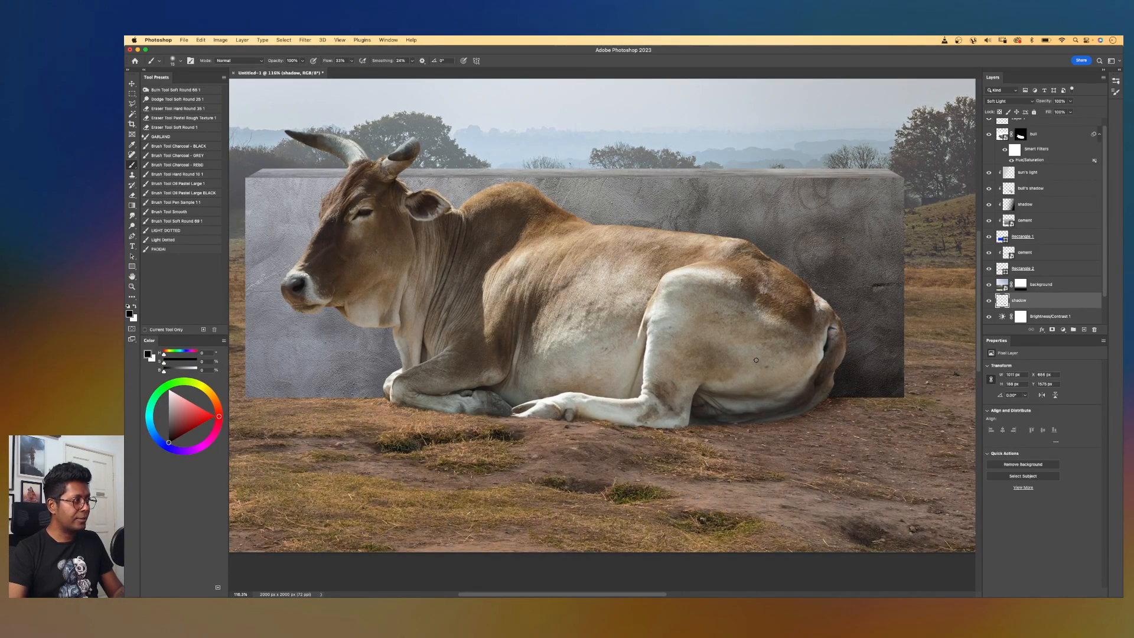
scroll(756, 360, "down", 1)
scroll(708, 337, "down", 1)
scroll(673, 313, "up", 1)
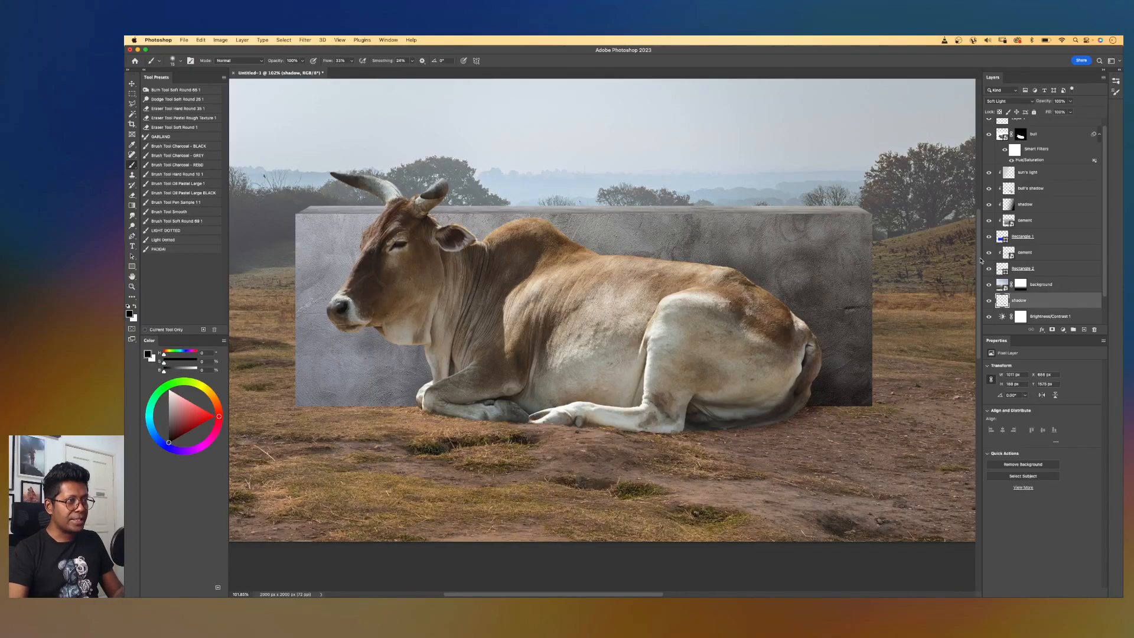
scroll(797, 321, "down", 2)
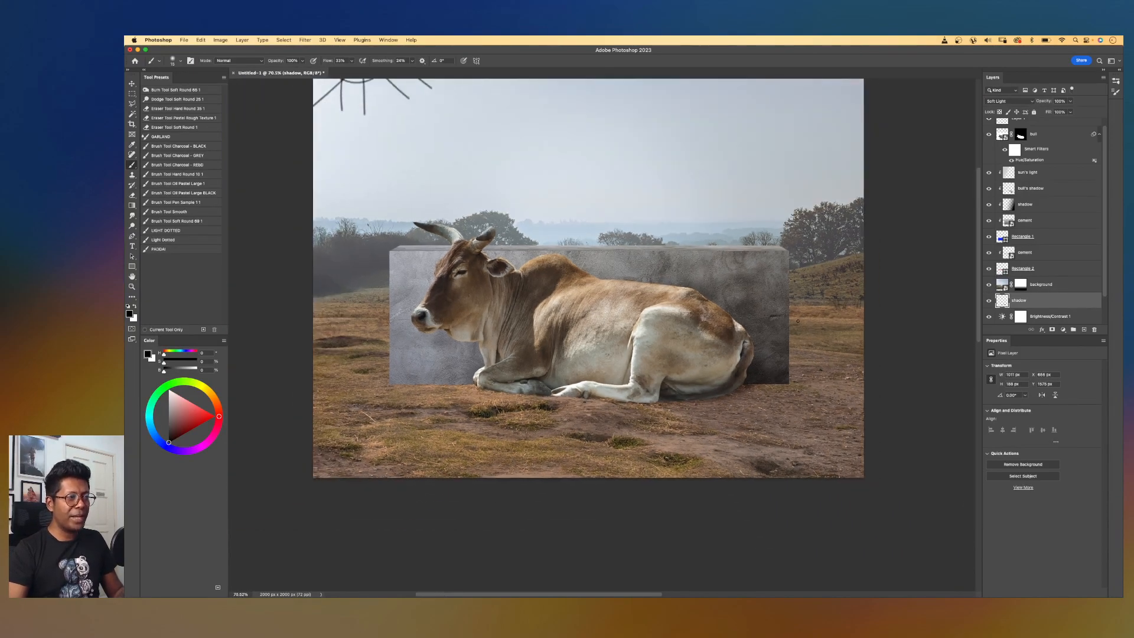
scroll(721, 340, "up", 1)
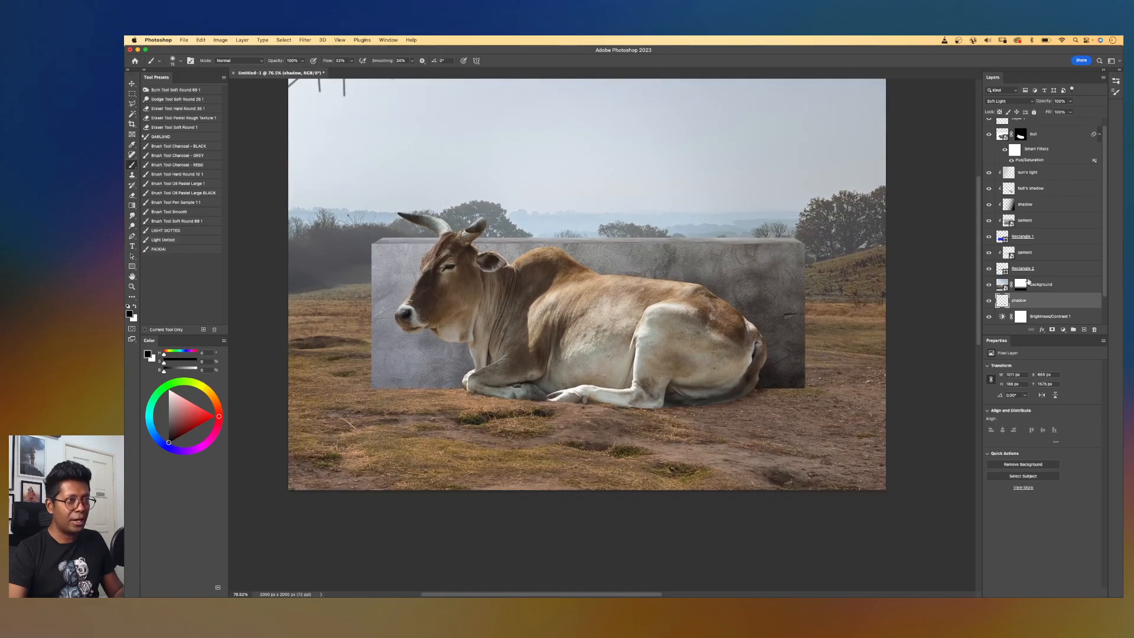
- Add a layer above the ground shadow layer, name it base's shadow and set its blend mode to Soft Light
left_click(1084, 329)
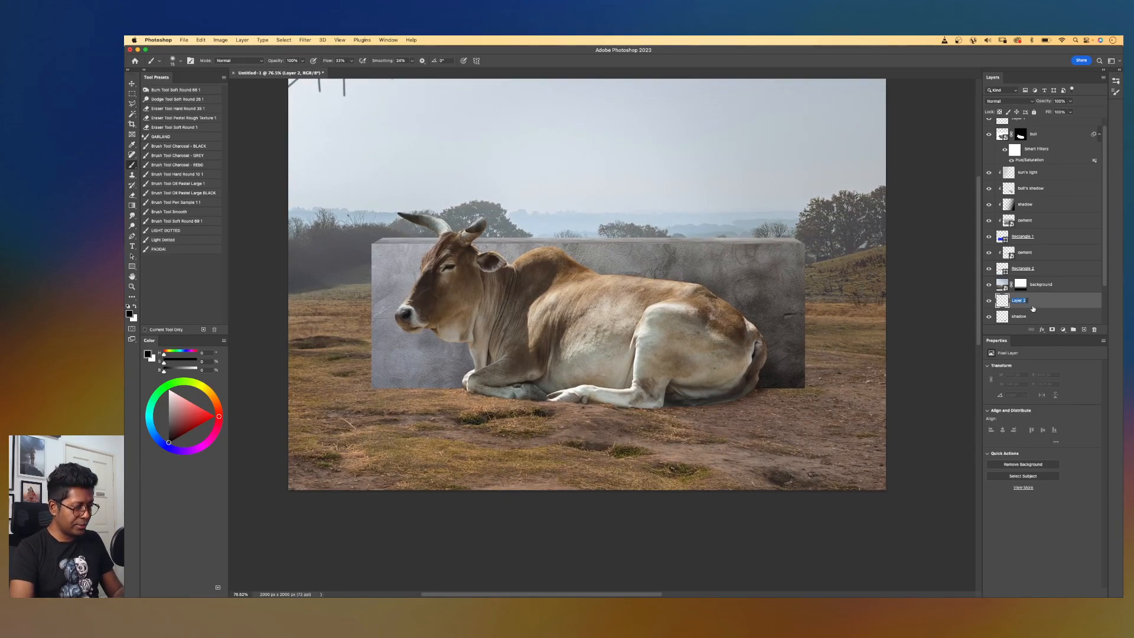
type("base")
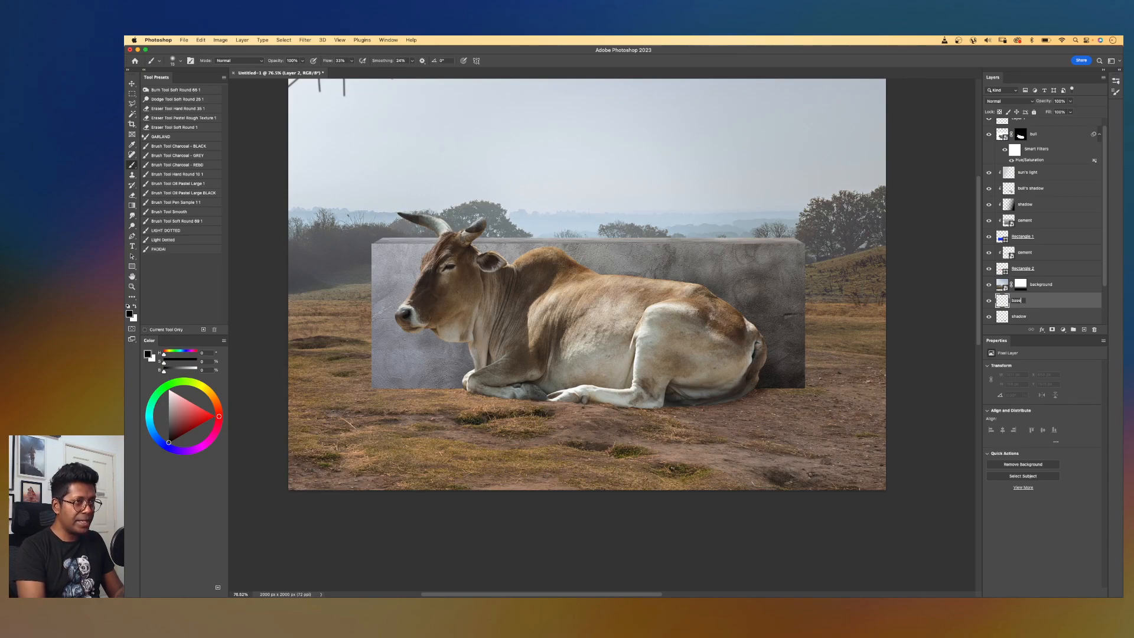
type("'s shadow")
key("Return")
left_click(1007, 101)
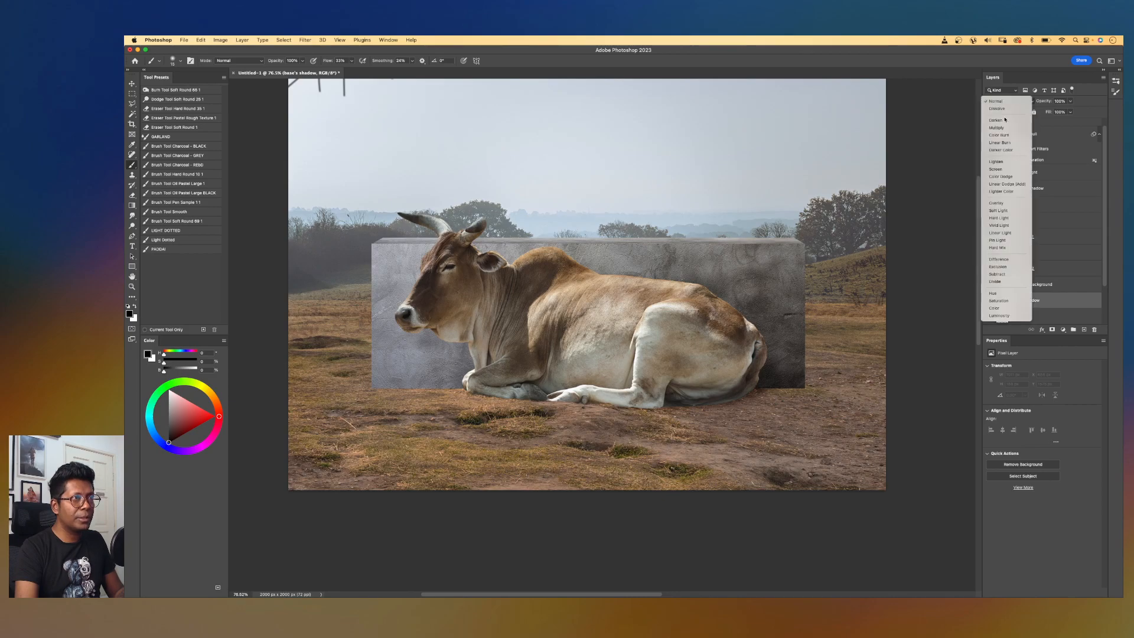
left_click(1004, 208)
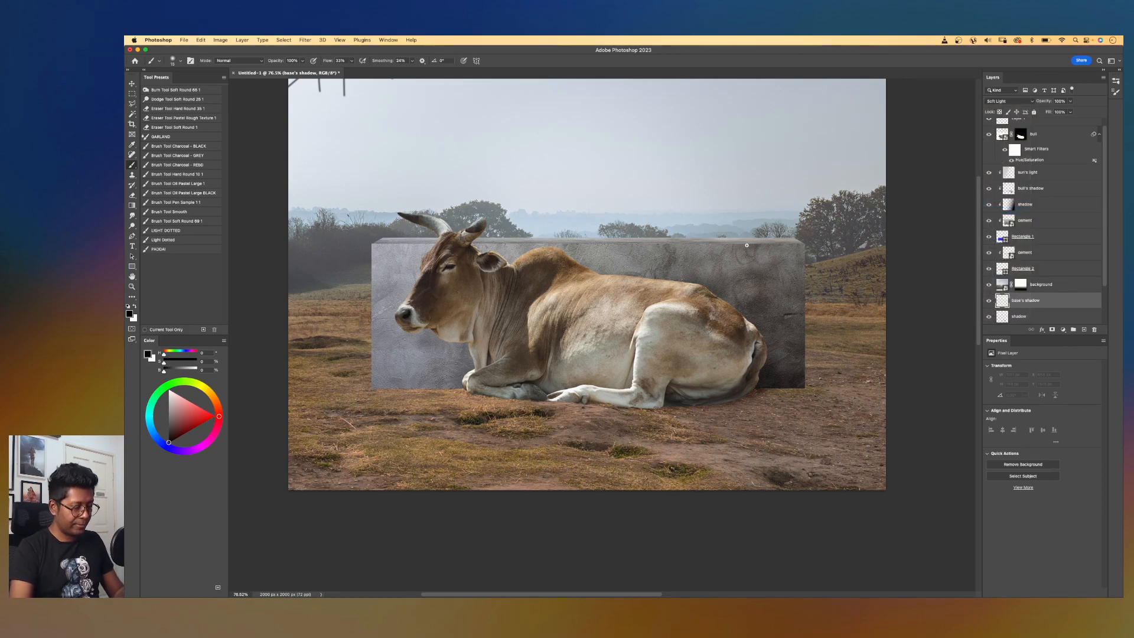
- Outline a cast-shadow selection with the Polygonal Lasso along the block's base, extending to a point on the ground beyond its shaded end
key("l")
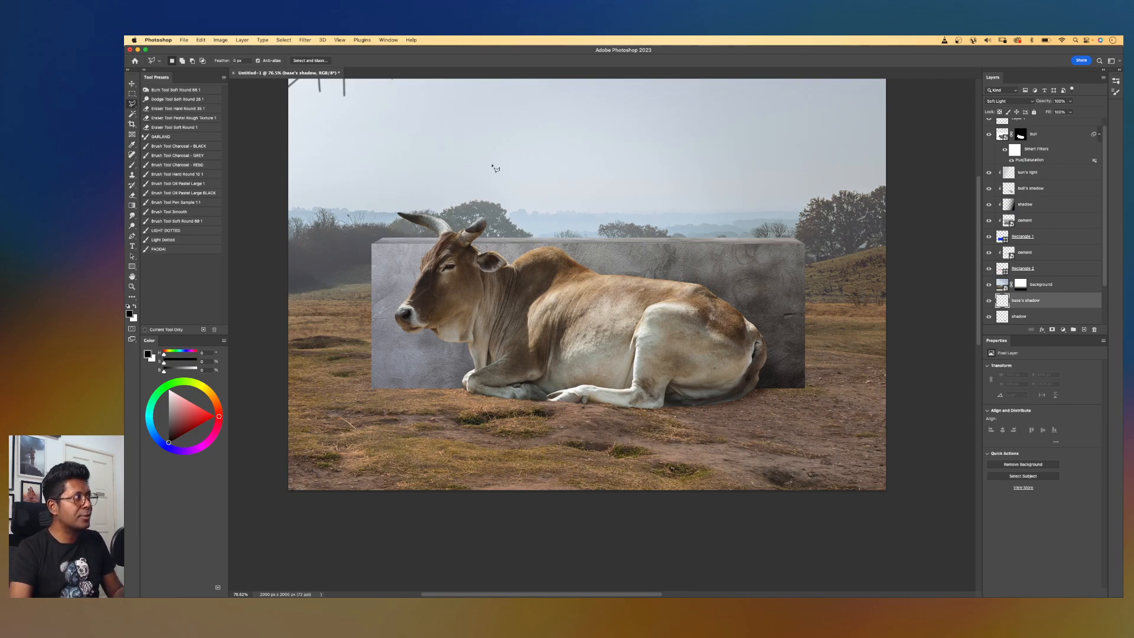
left_click(133, 105)
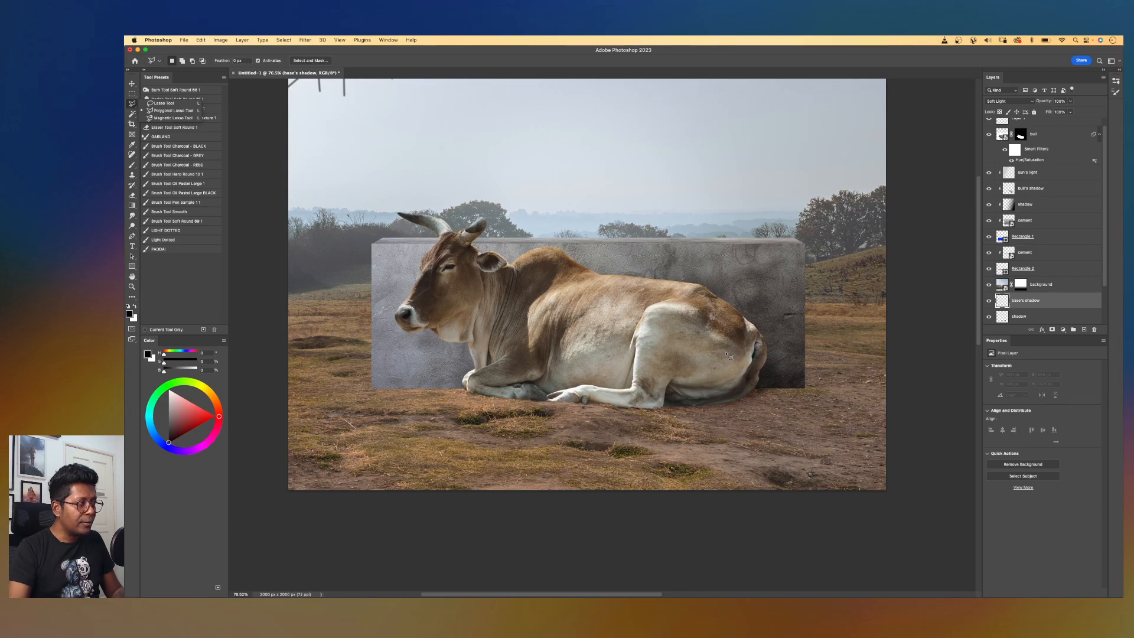
scroll(728, 356, "up", 4)
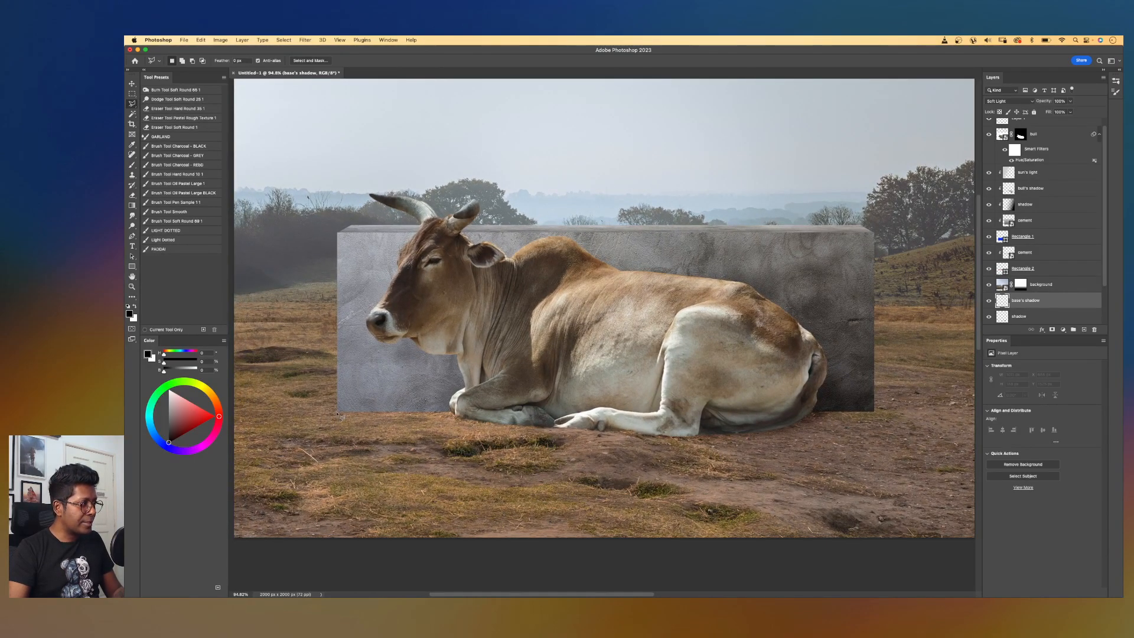
scroll(338, 418, "up", 2)
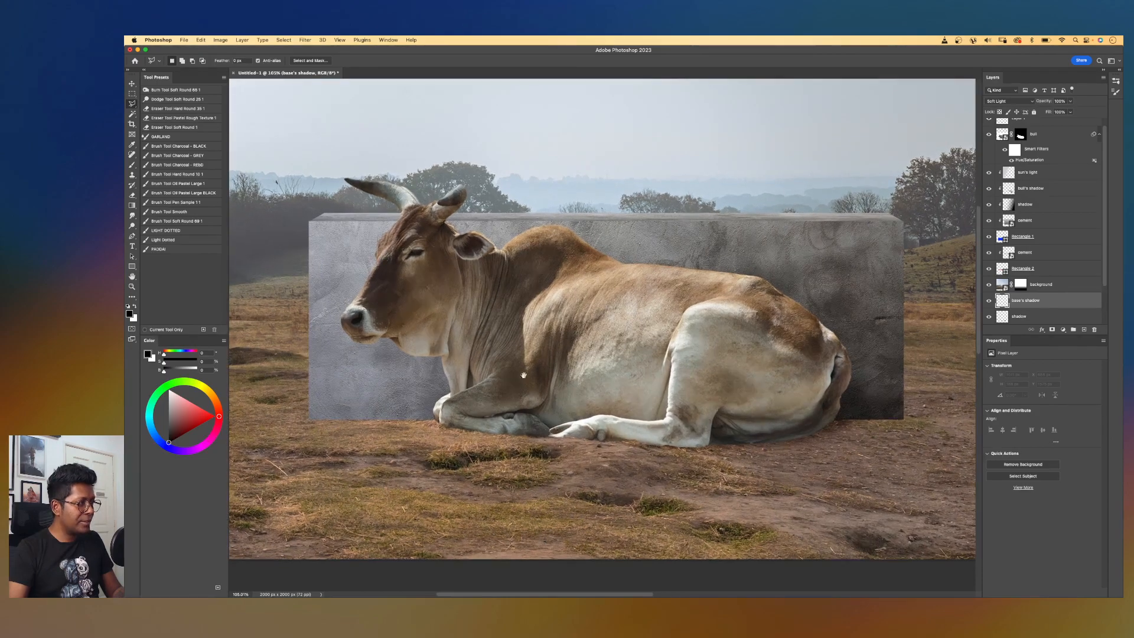
left_click_drag(391, 413, 441, 394)
left_click(362, 402)
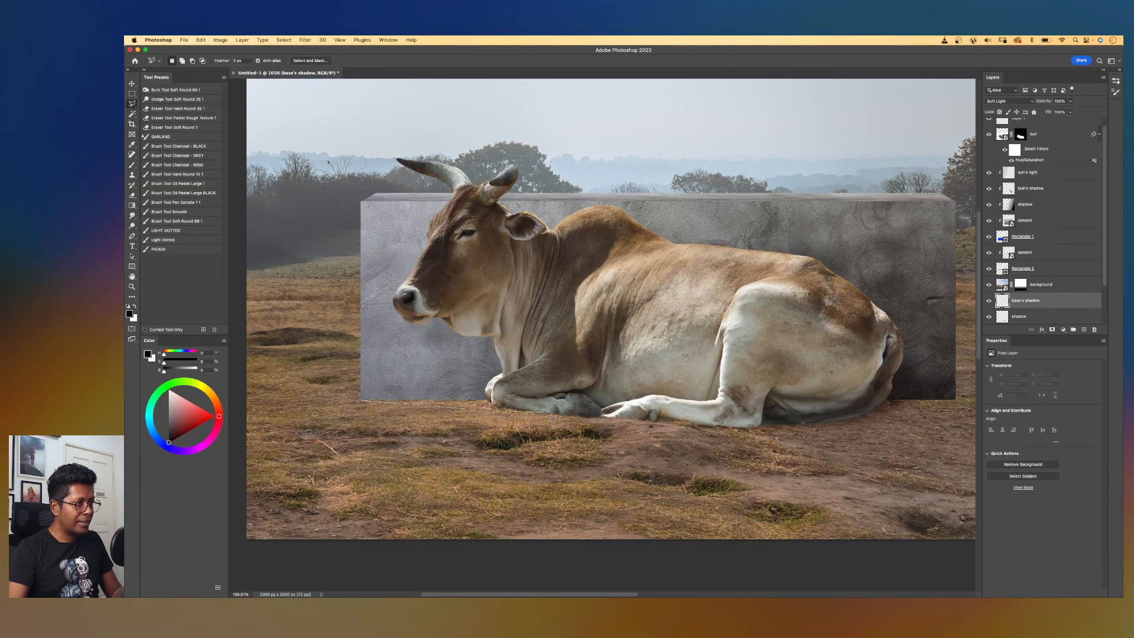
scroll(968, 403, "right", 10)
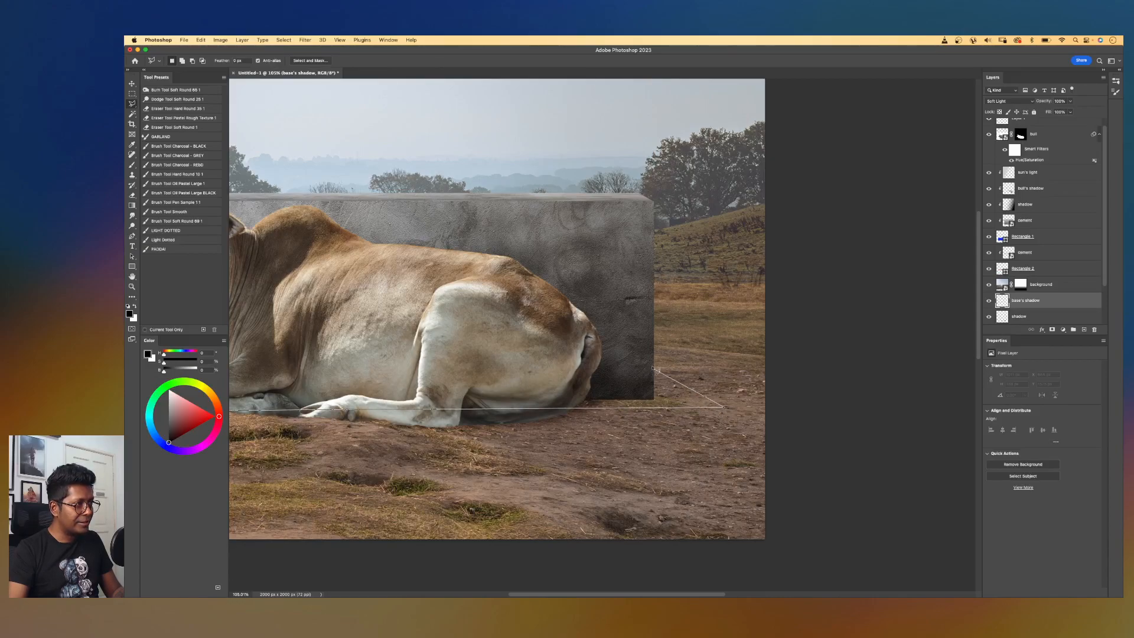
scroll(464, 355, "left", 5)
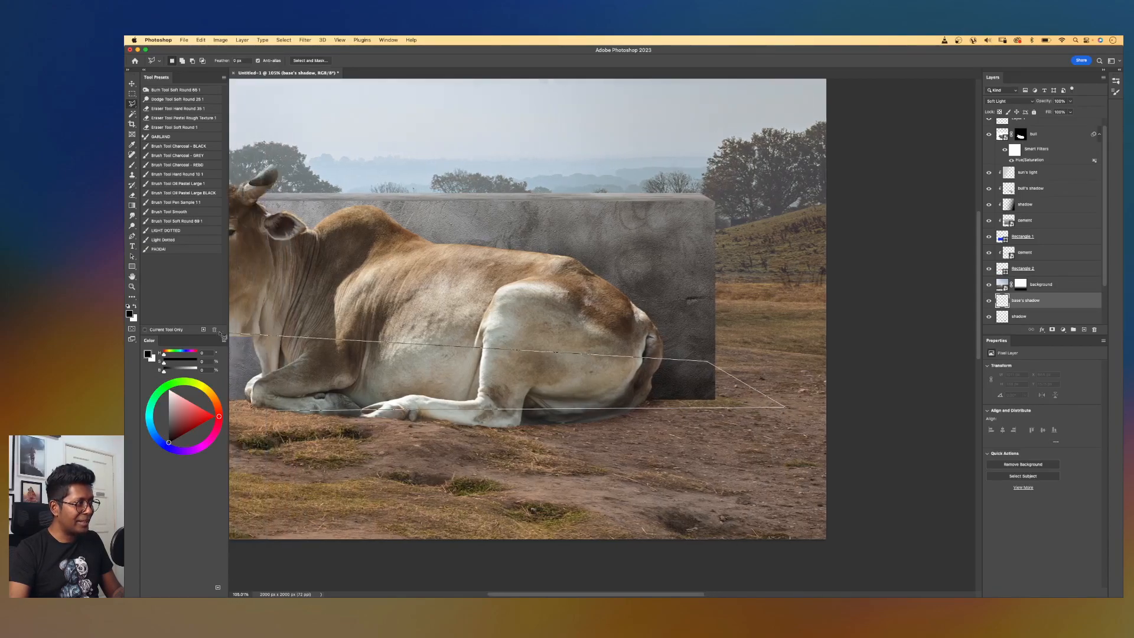
double_click(270, 374)
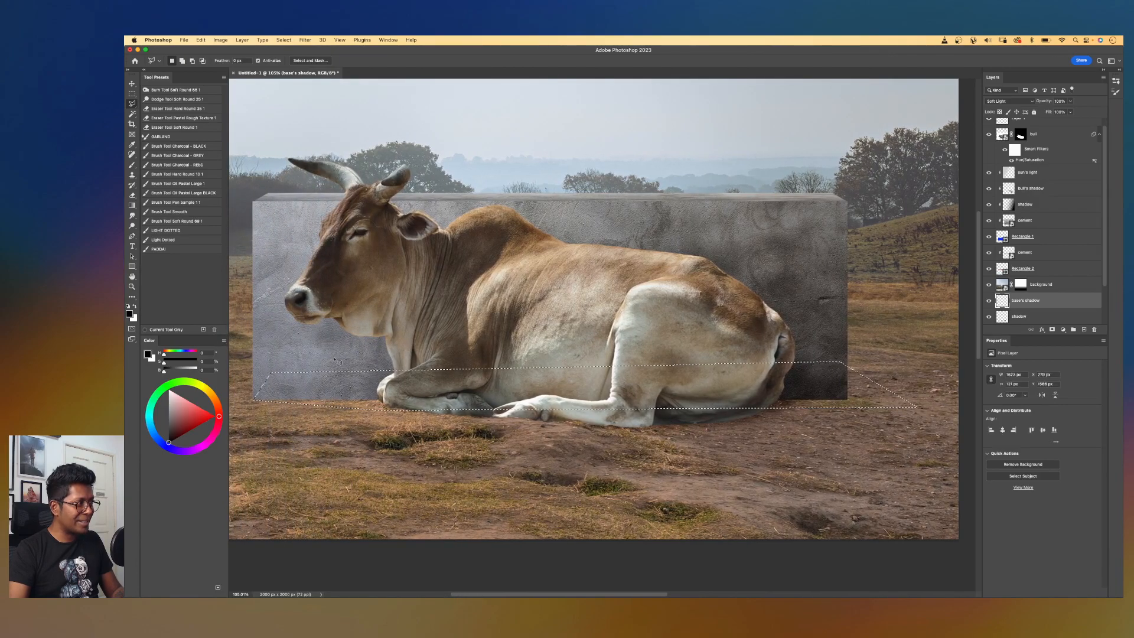
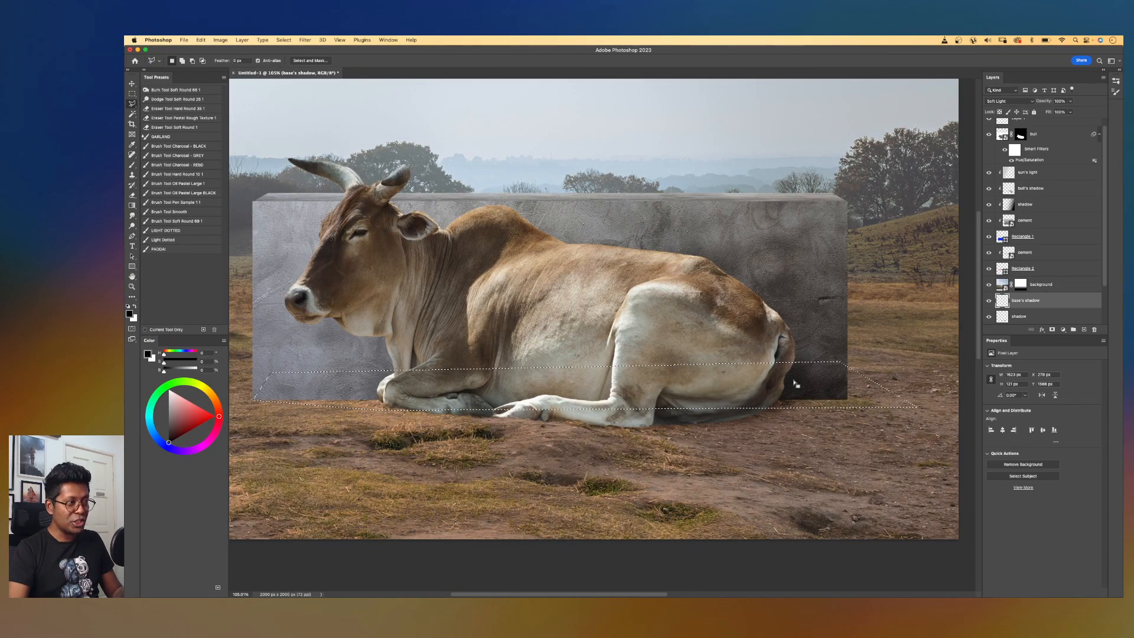
- Fill the shadow selection with black using the Paint Bucket, and lower the base's shadow layer opacity to 48%
key("g")
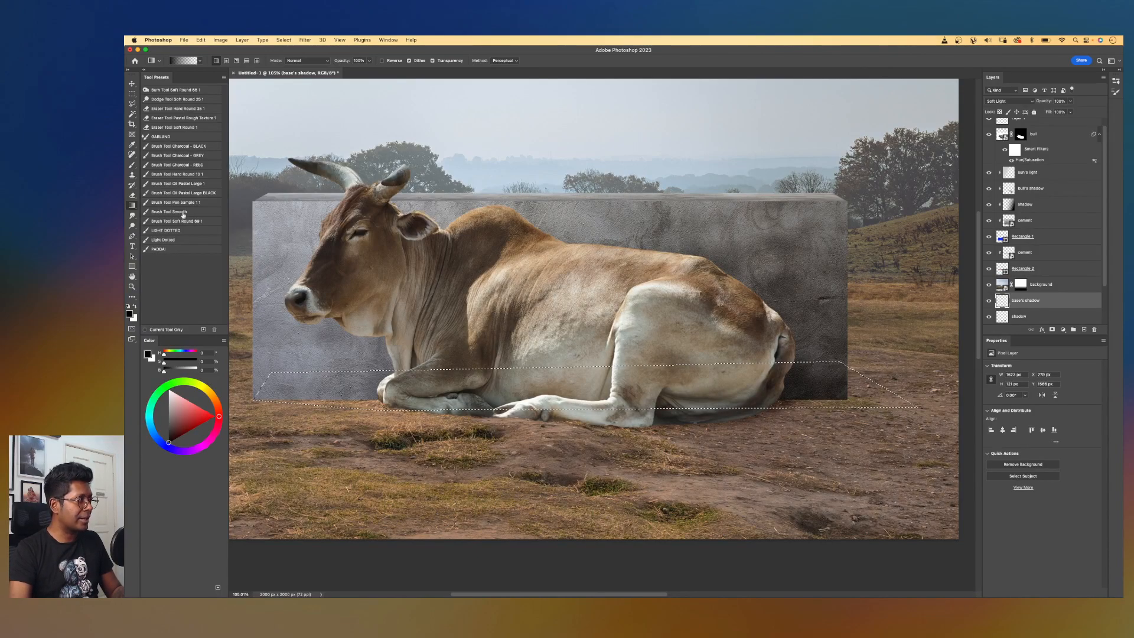
key("shift+g")
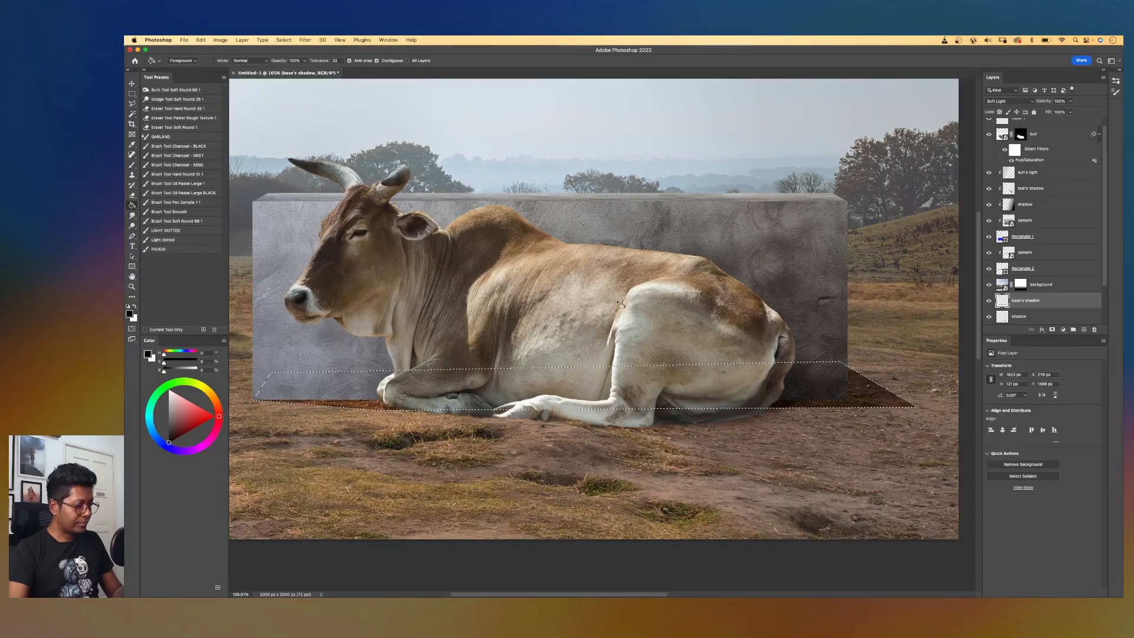
scroll(620, 303, "down", 3)
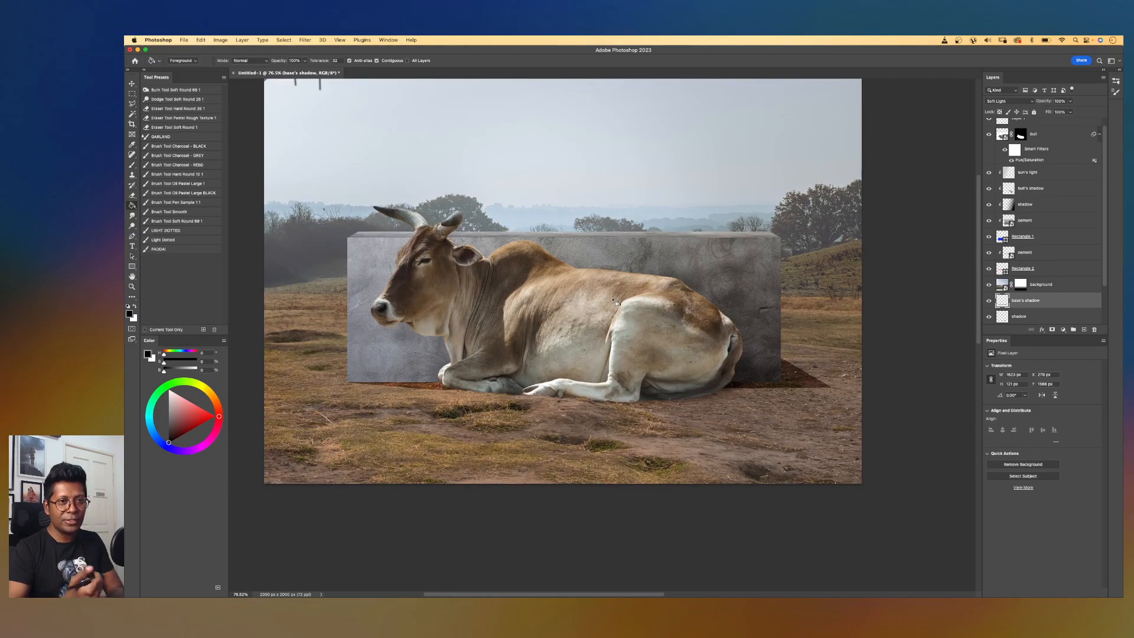
scroll(615, 303, "up", 2)
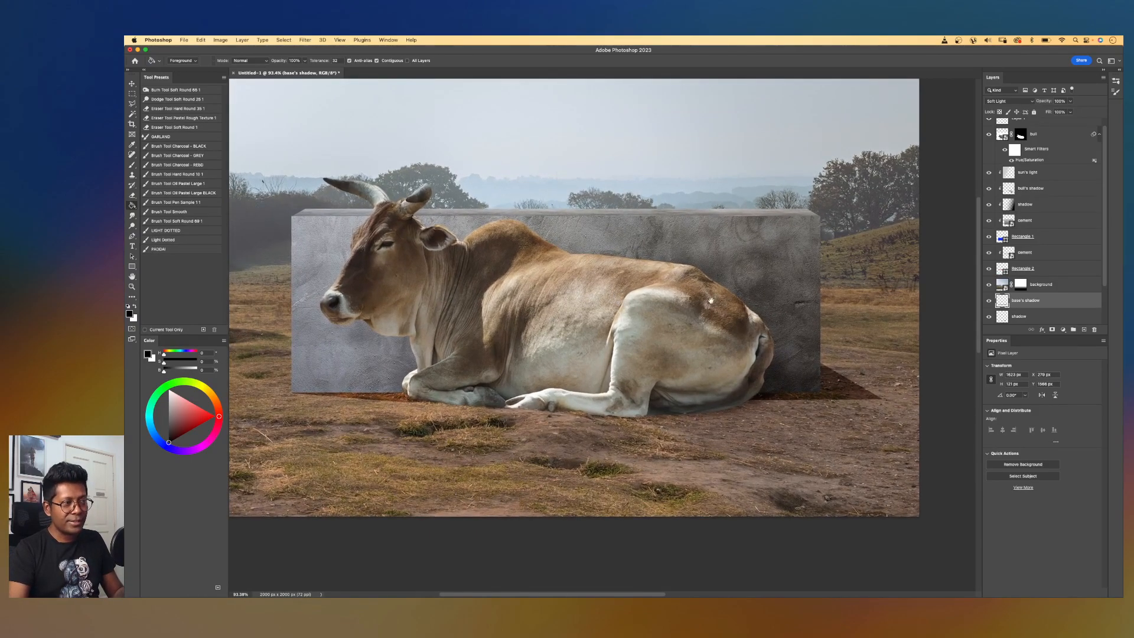
scroll(707, 301, "up", 1)
scroll(727, 328, "up", 1)
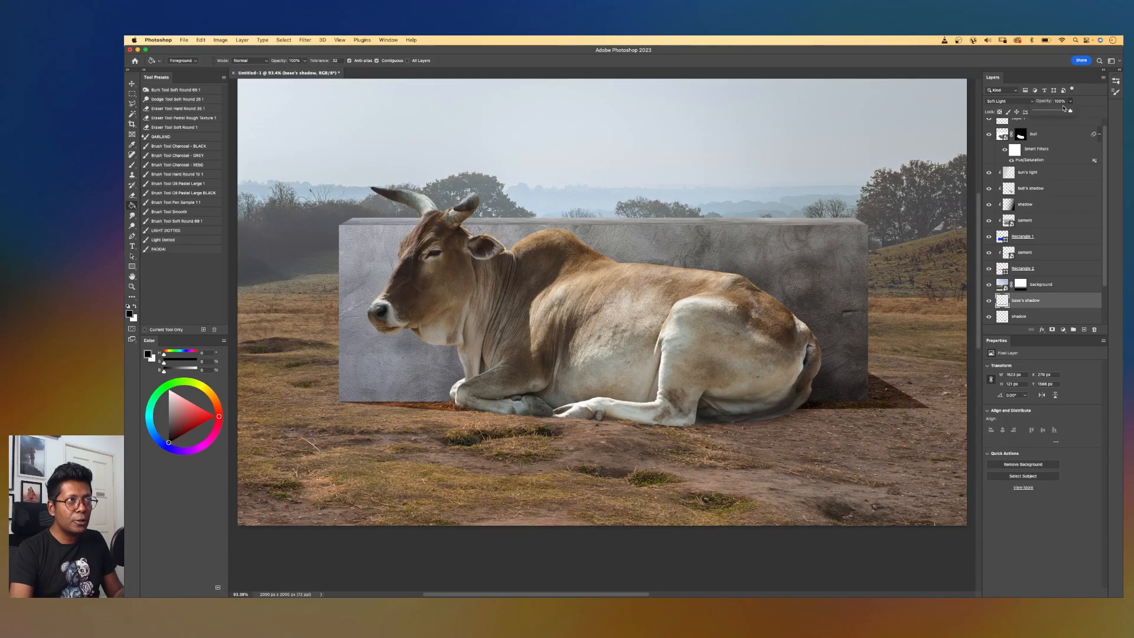
left_click_drag(1053, 112, 1054, 111)
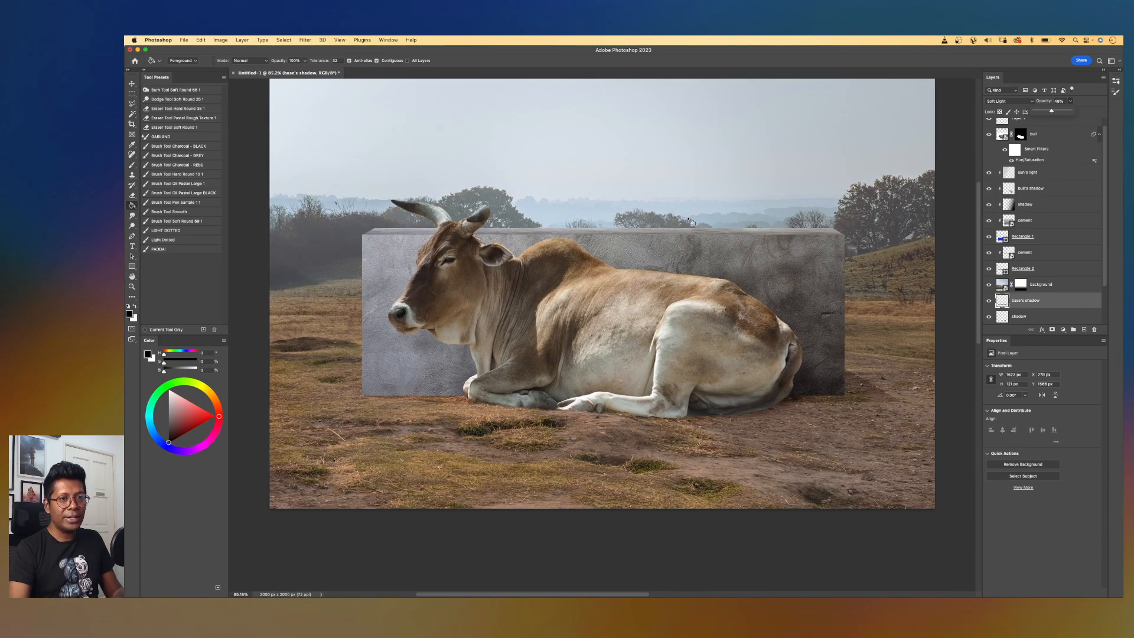
scroll(694, 218, "down", 1)
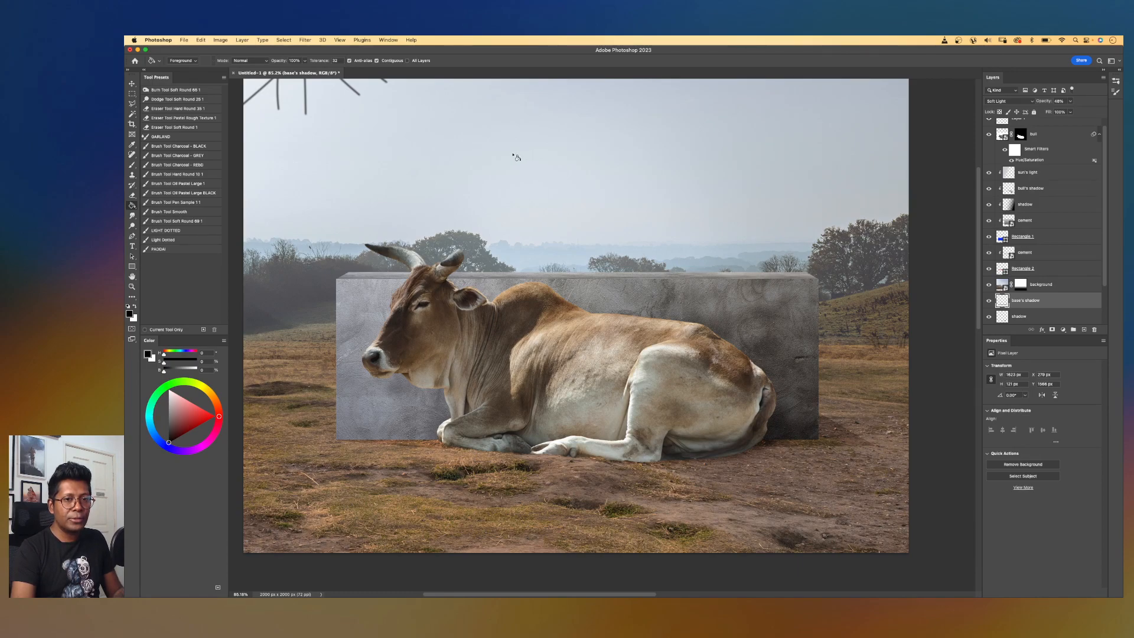
- Soften the base's shadow layer with a Gaussian Blur at a radius of about 5 pixels
left_click(306, 39)
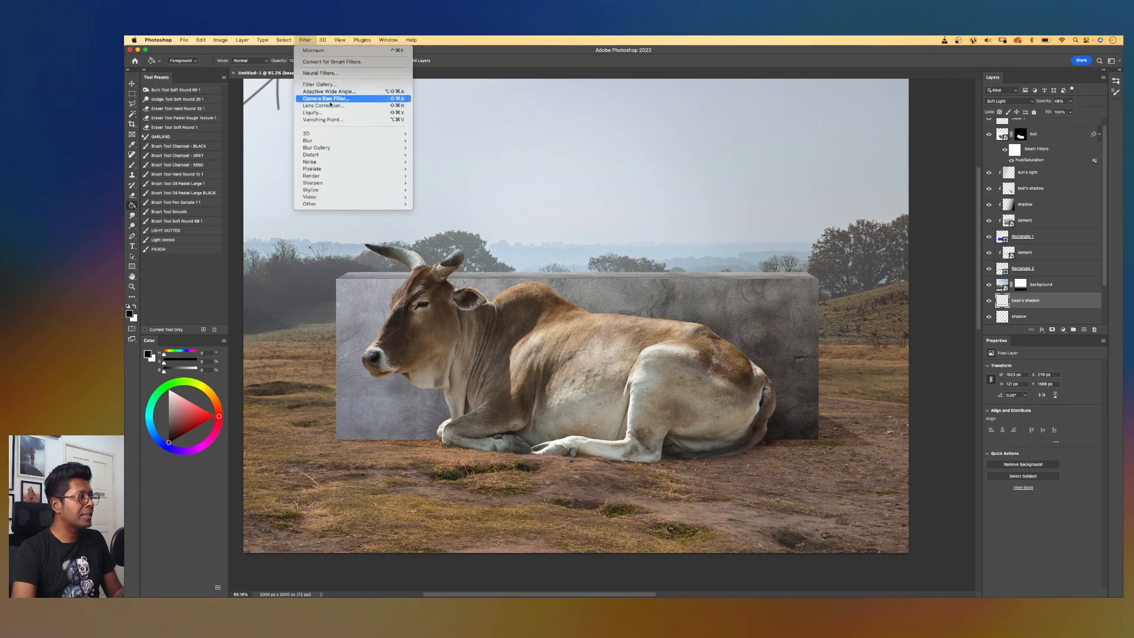
mouse_move(342, 142)
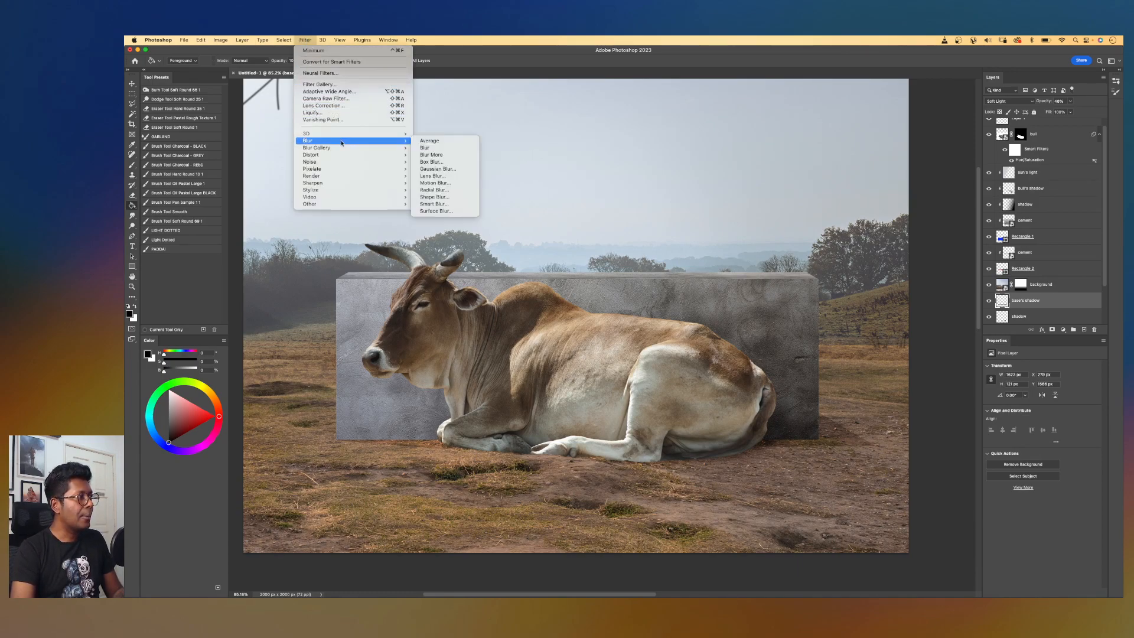
left_click(452, 169)
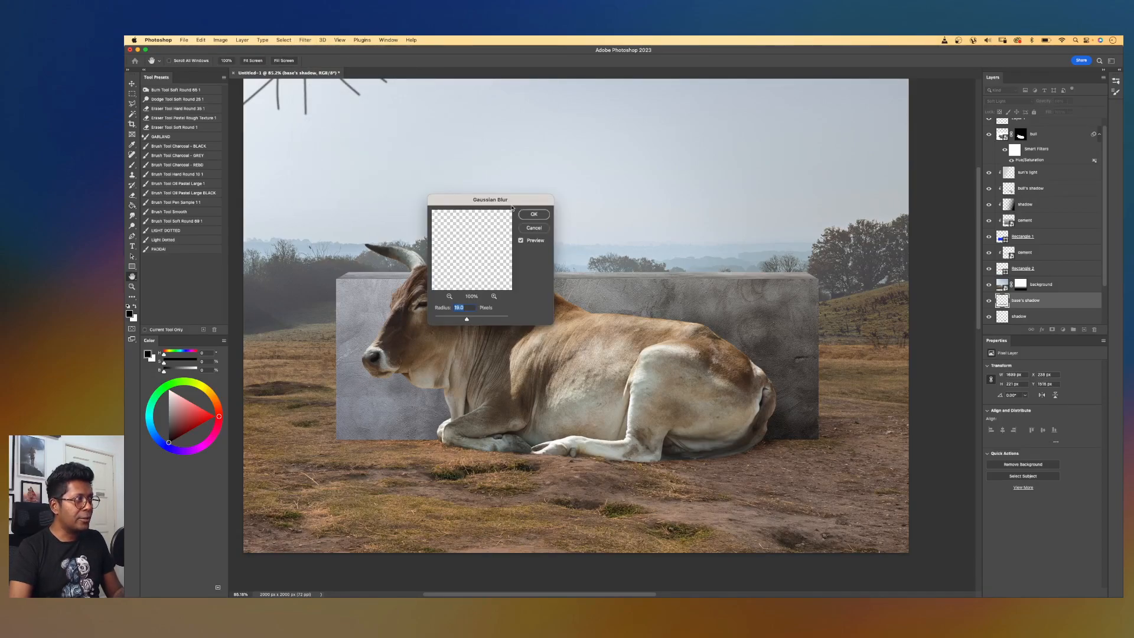
left_click_drag(461, 200, 758, 469)
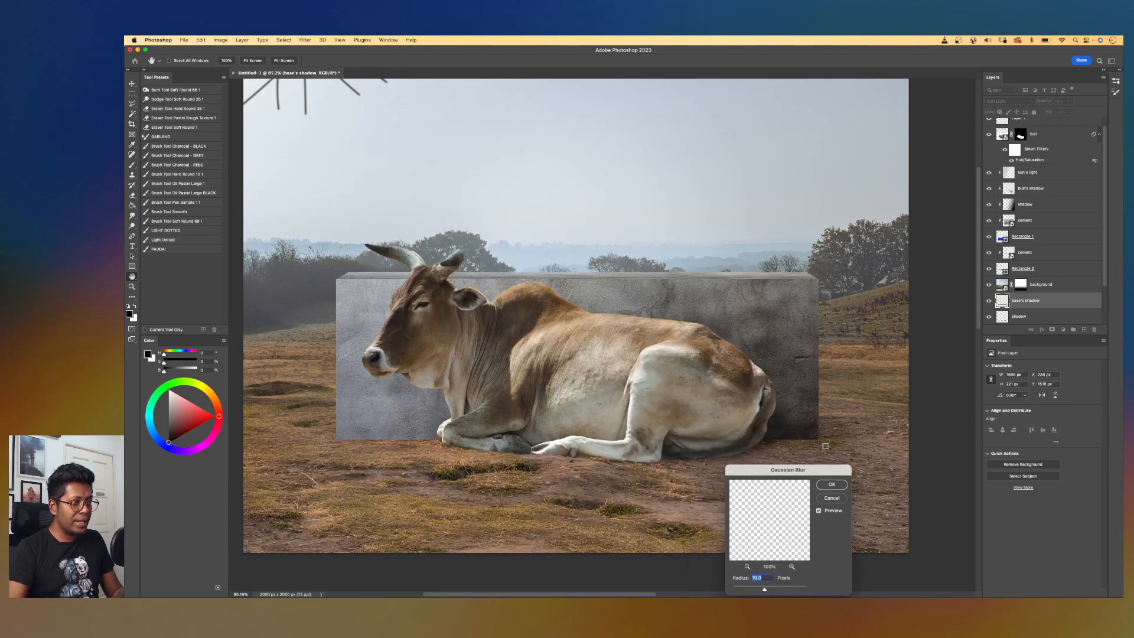
left_click(753, 589)
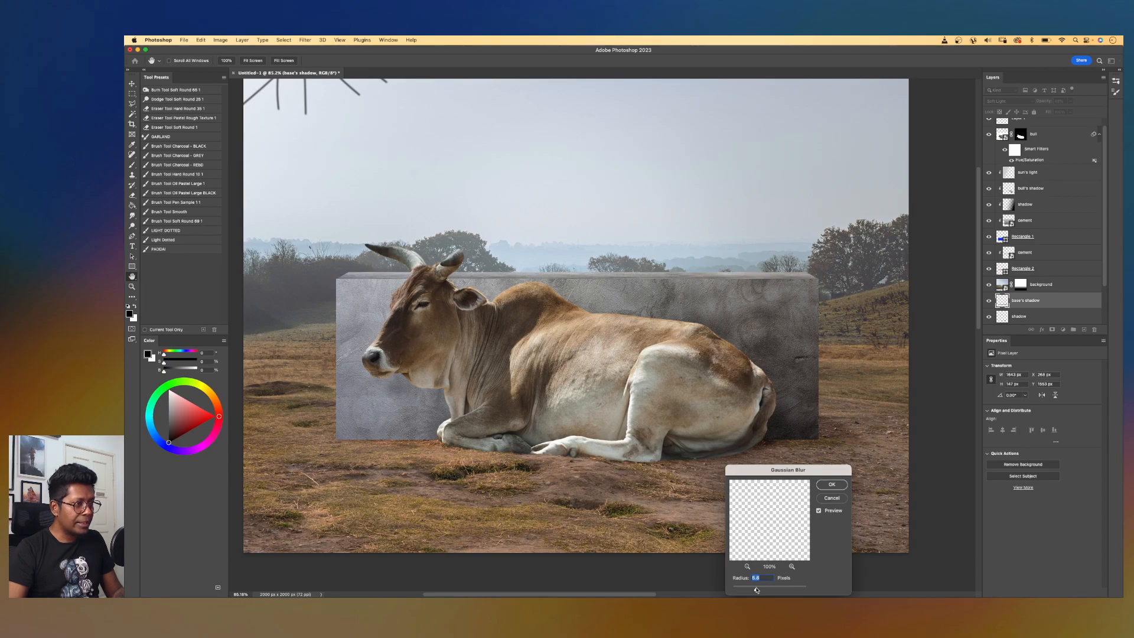
left_click(832, 485)
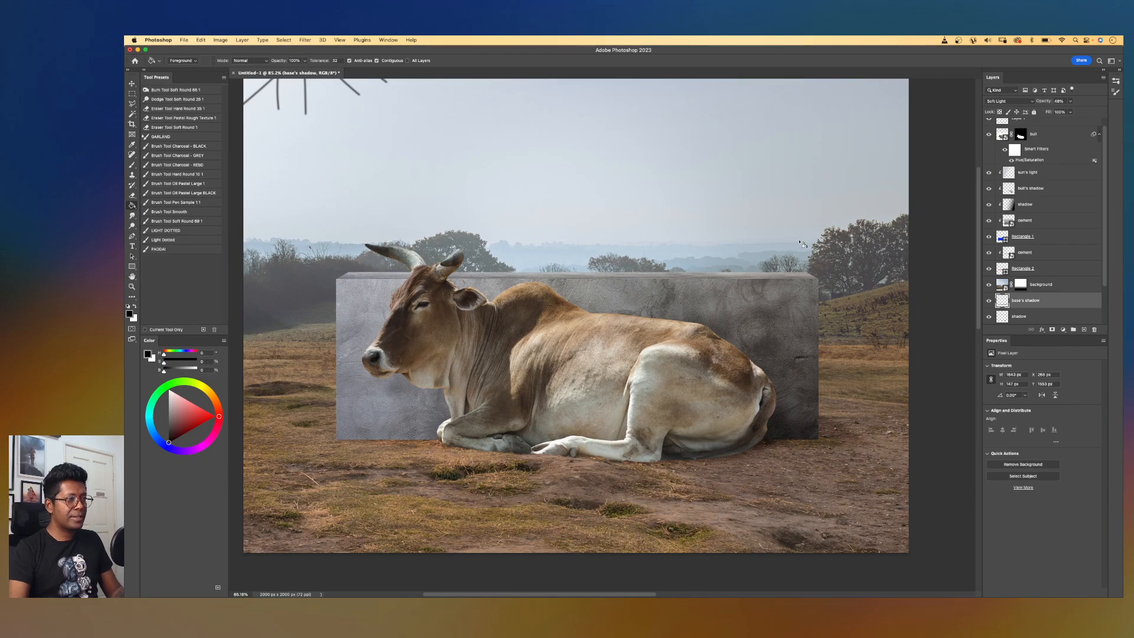
- Stretch the base's shadow horizontally with Free Transform so it extends farther along the ground past the block's shaded end
scroll(802, 244, "down", 3)
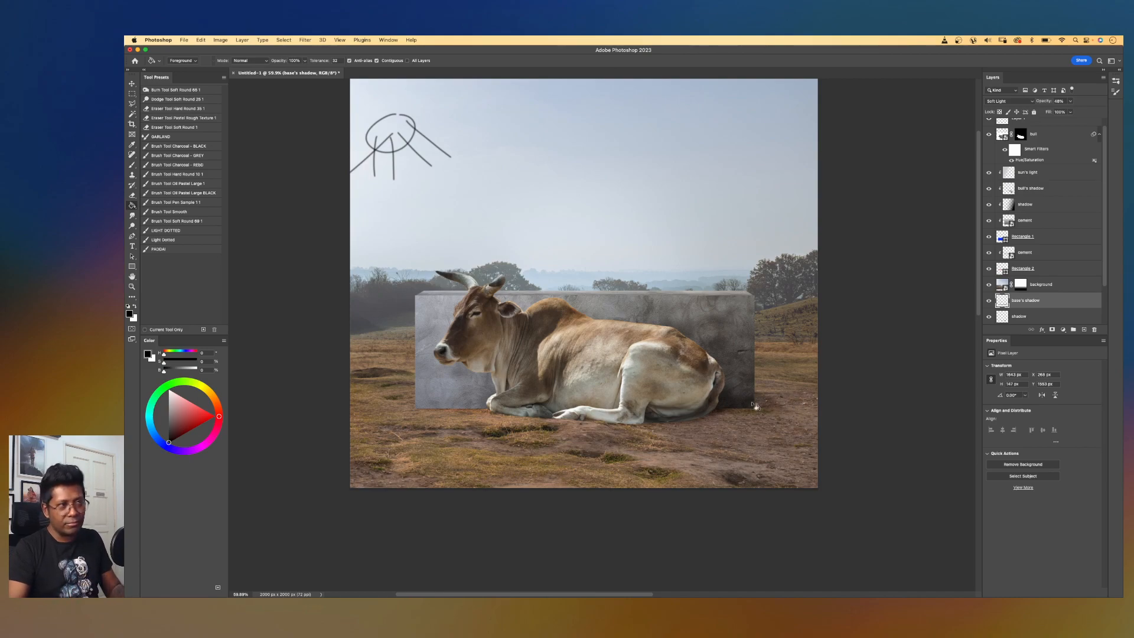
key("super+t")
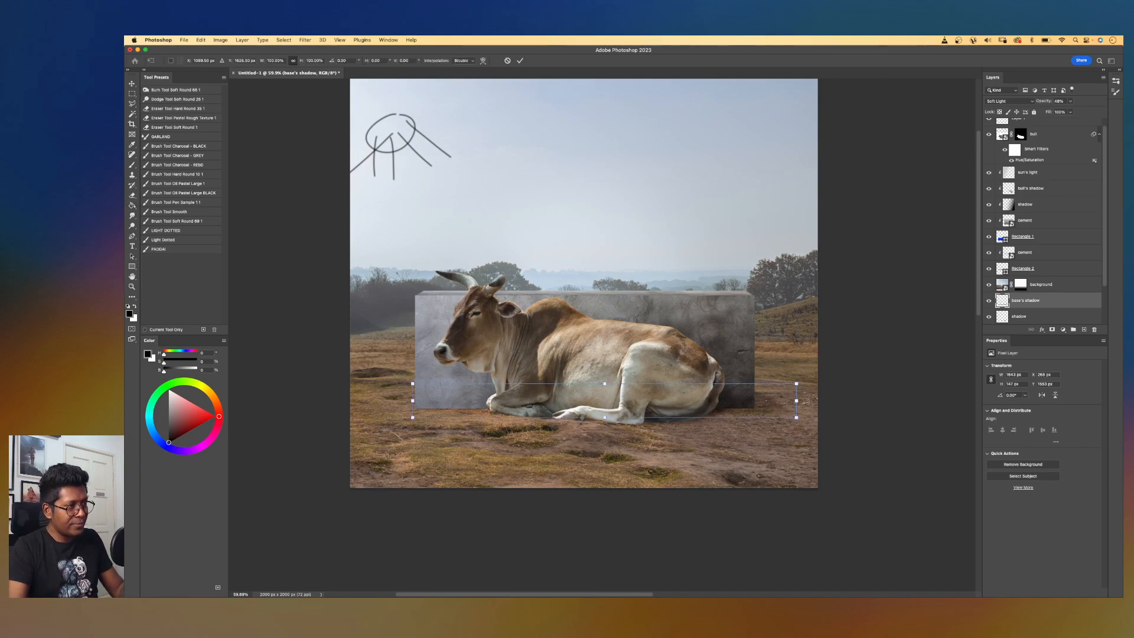
left_click_drag(796, 400, 811, 400)
key("Return")
key("g")
- Examine the cast shadow across the whole composition, and up close where the block's shaded end meets the ground
scroll(740, 326, "down", 2)
scroll(740, 325, "up", 3)
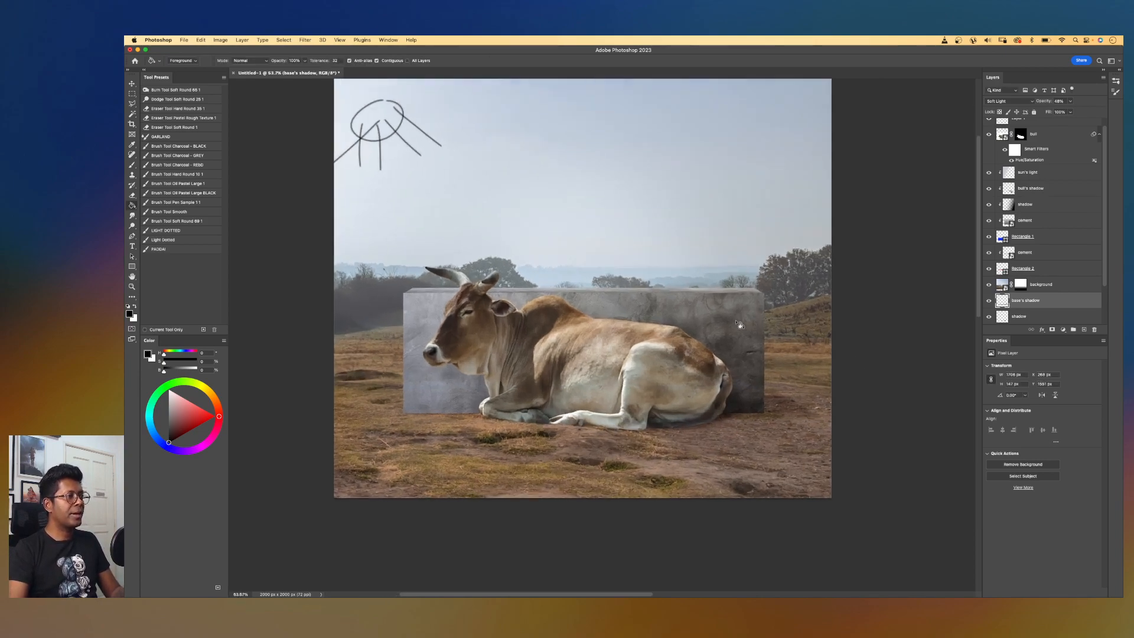
left_click_drag(597, 251, 679, 280)
scroll(703, 279, "down", 3)
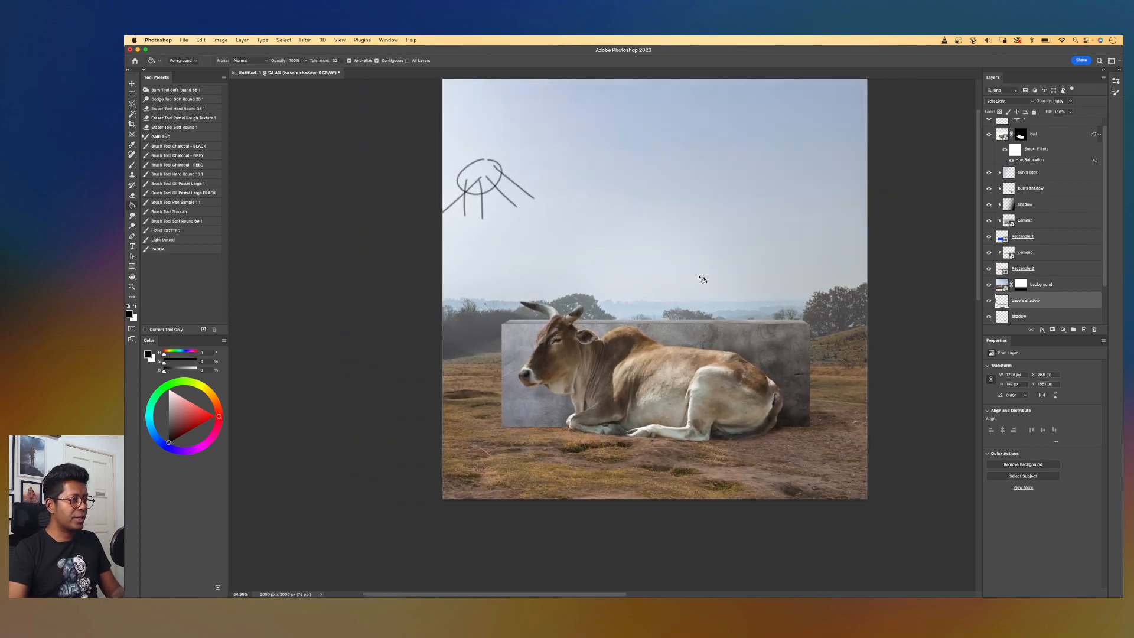
scroll(703, 280, "up", 3)
left_click_drag(642, 344, 626, 333)
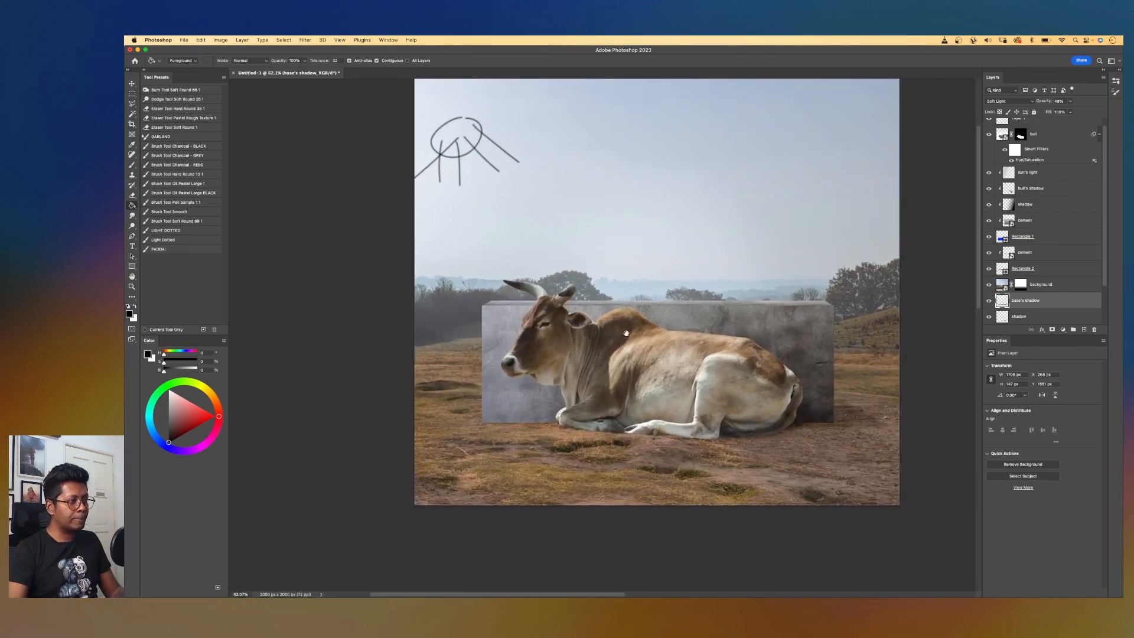
scroll(630, 337, "down", 3)
scroll(631, 336, "up", 3)
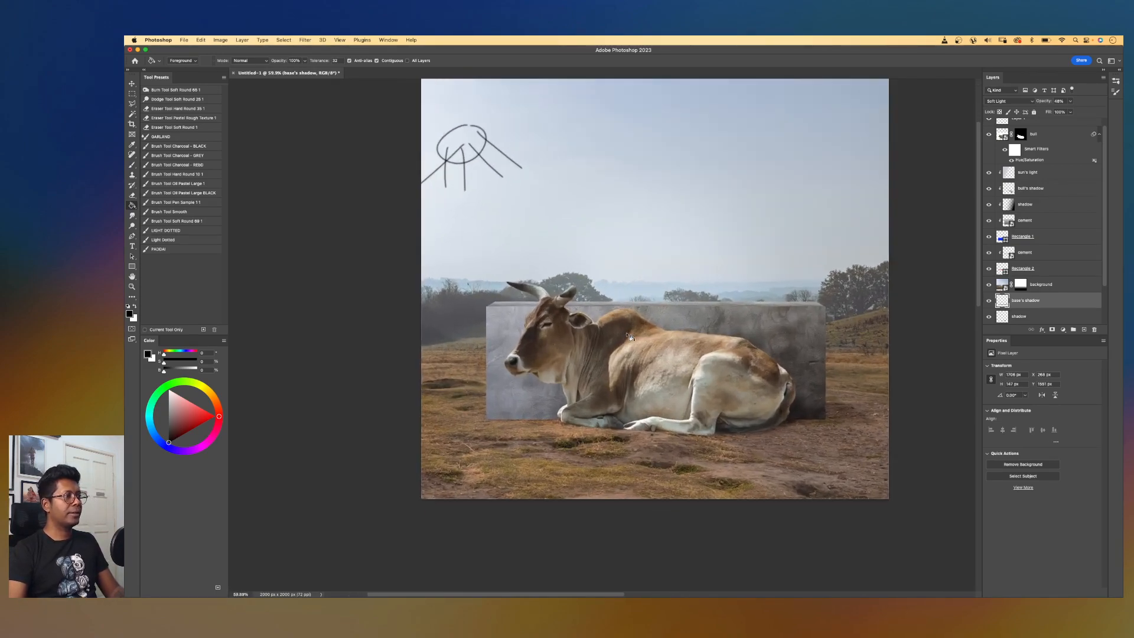
scroll(591, 284, "left", 2)
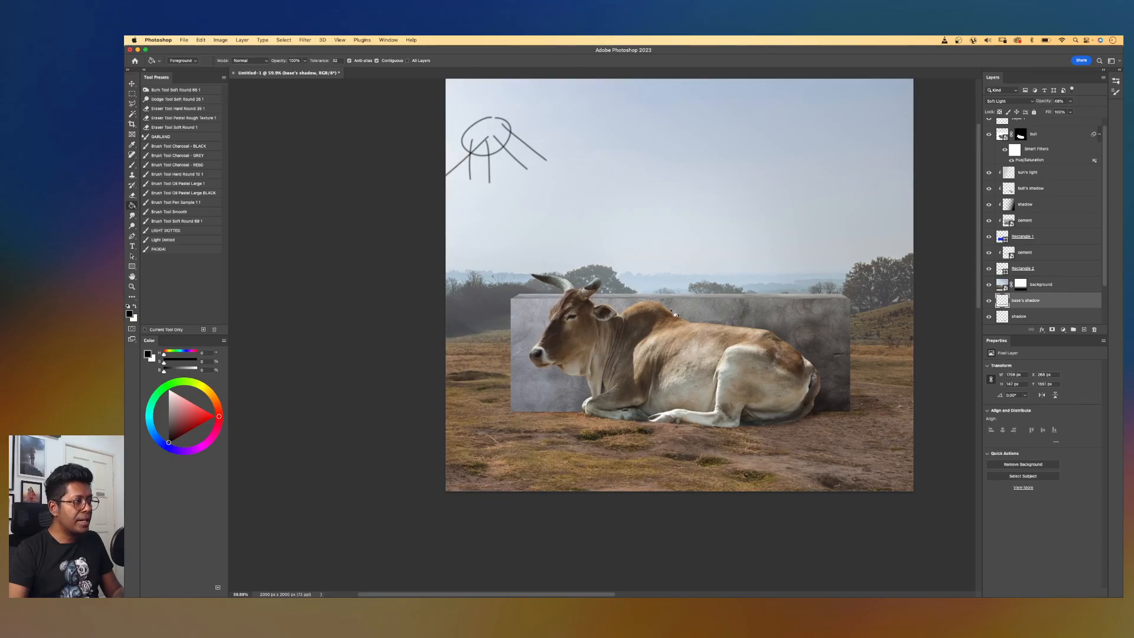
scroll(675, 313, "up", 5)
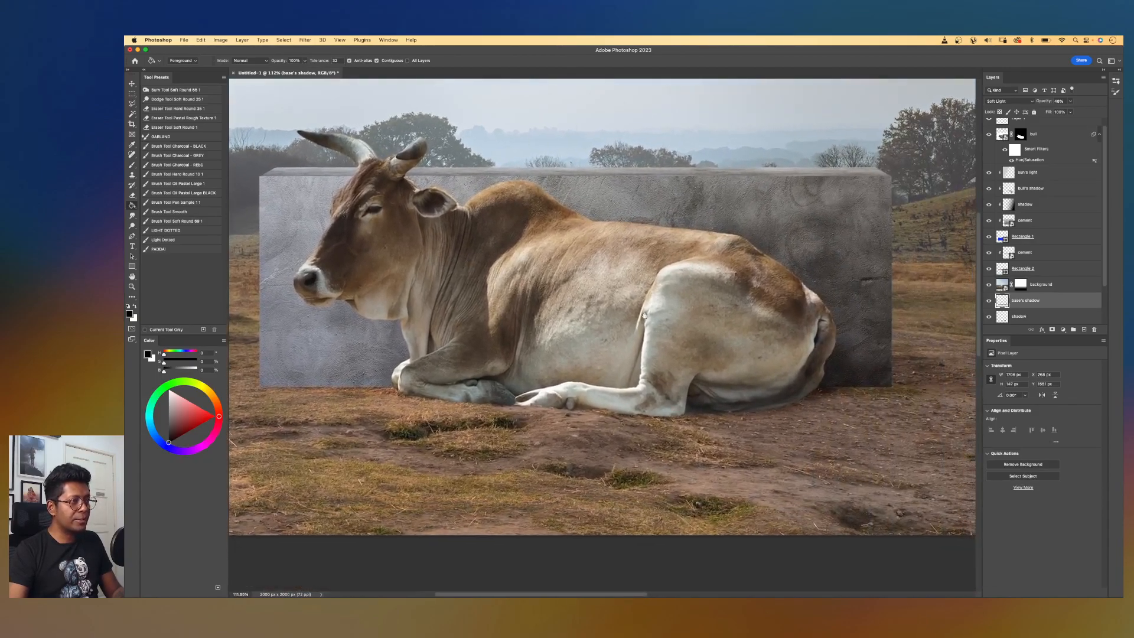
scroll(625, 310, "up", 3)
scroll(752, 313, "right", 2)
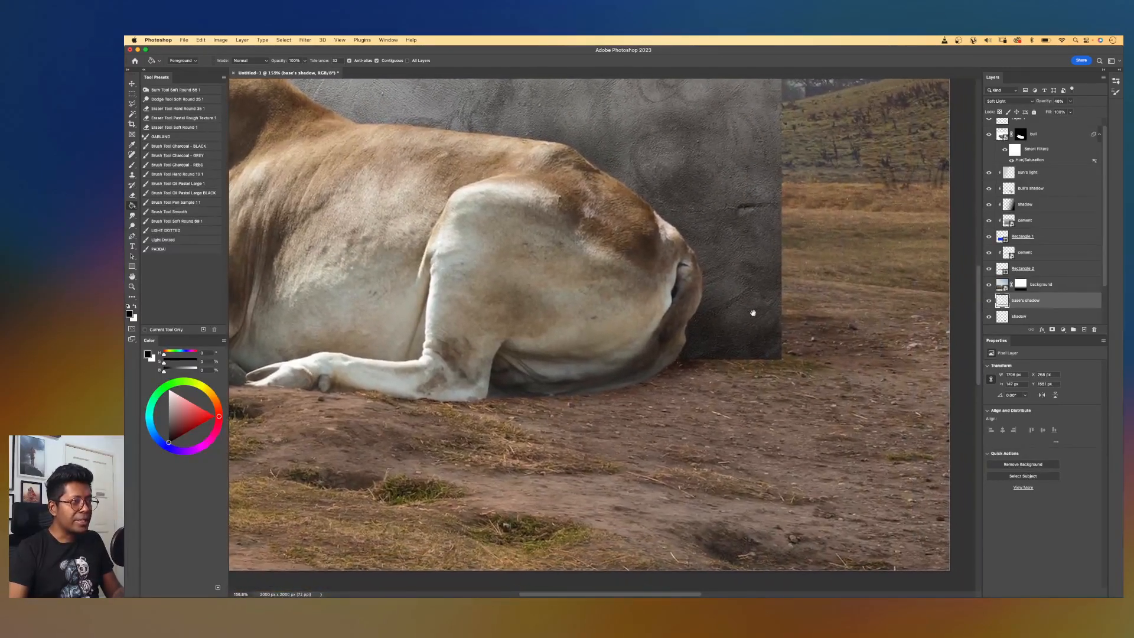
scroll(753, 313, "right", 1)
scroll(750, 319, "up", 1)
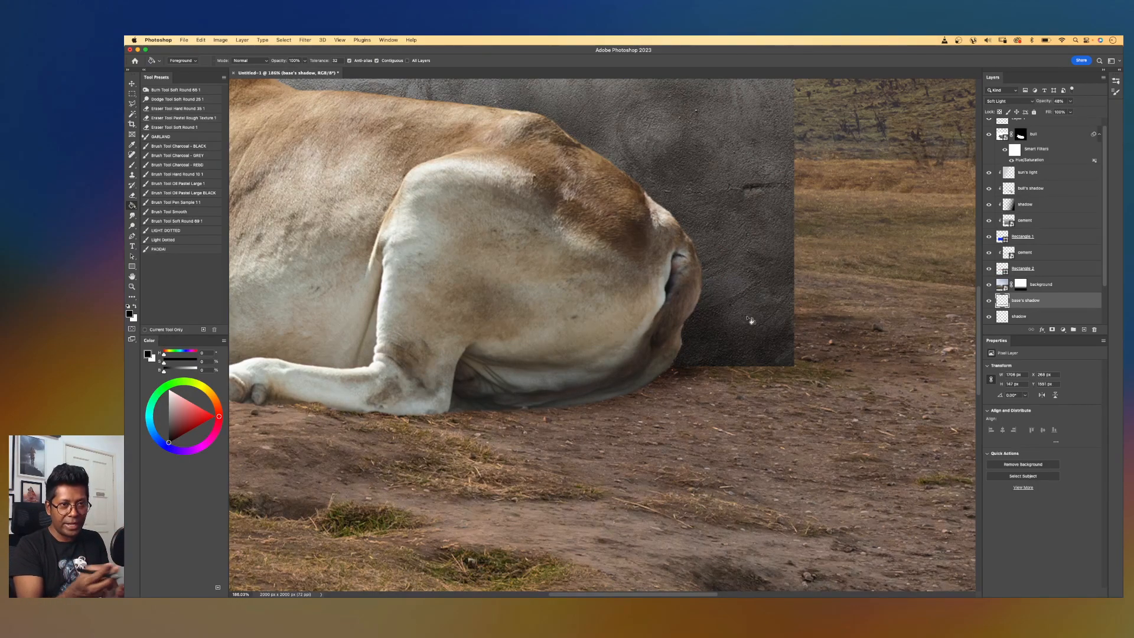
- Add a layer mask to the cement texture layer clipped to Rectangle 1
key("v")
left_click(748, 246)
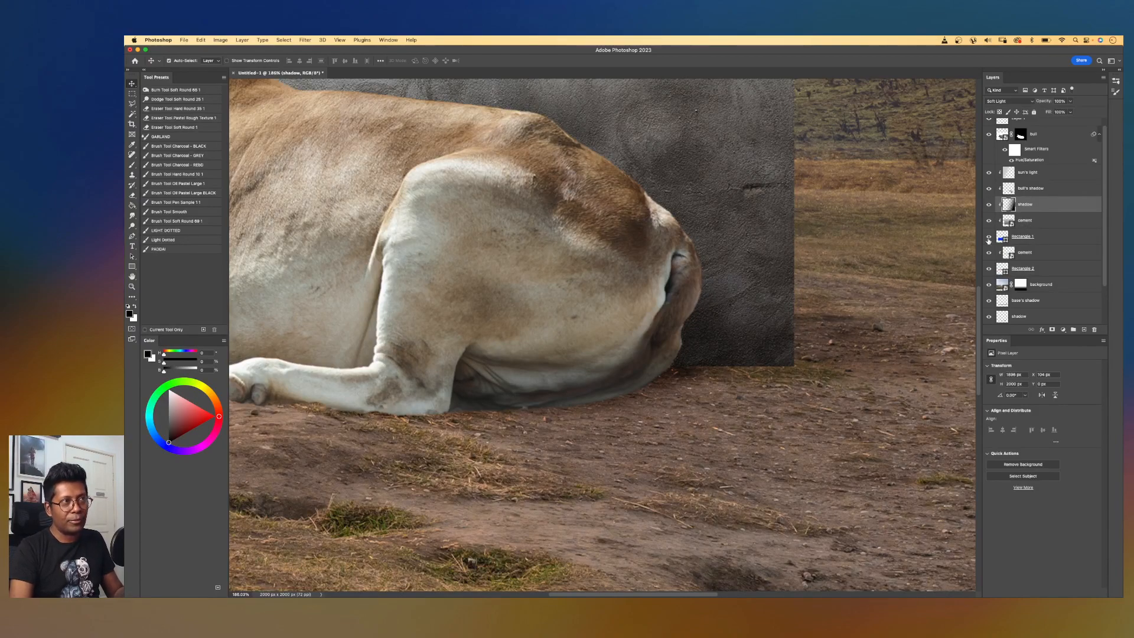
left_click(1038, 226)
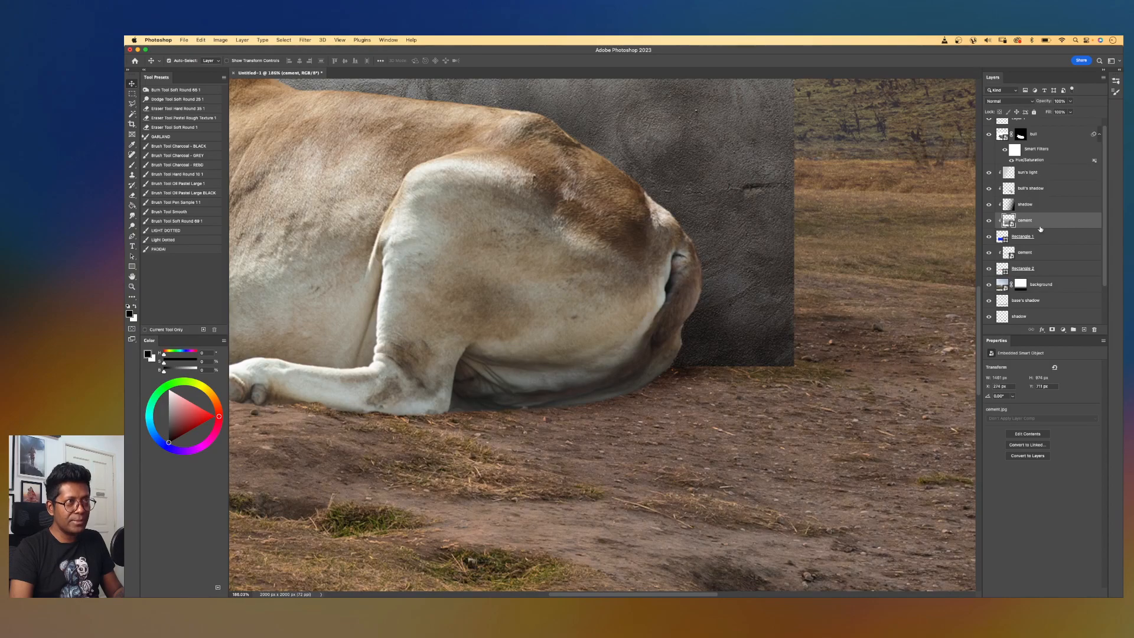
left_click(1052, 331)
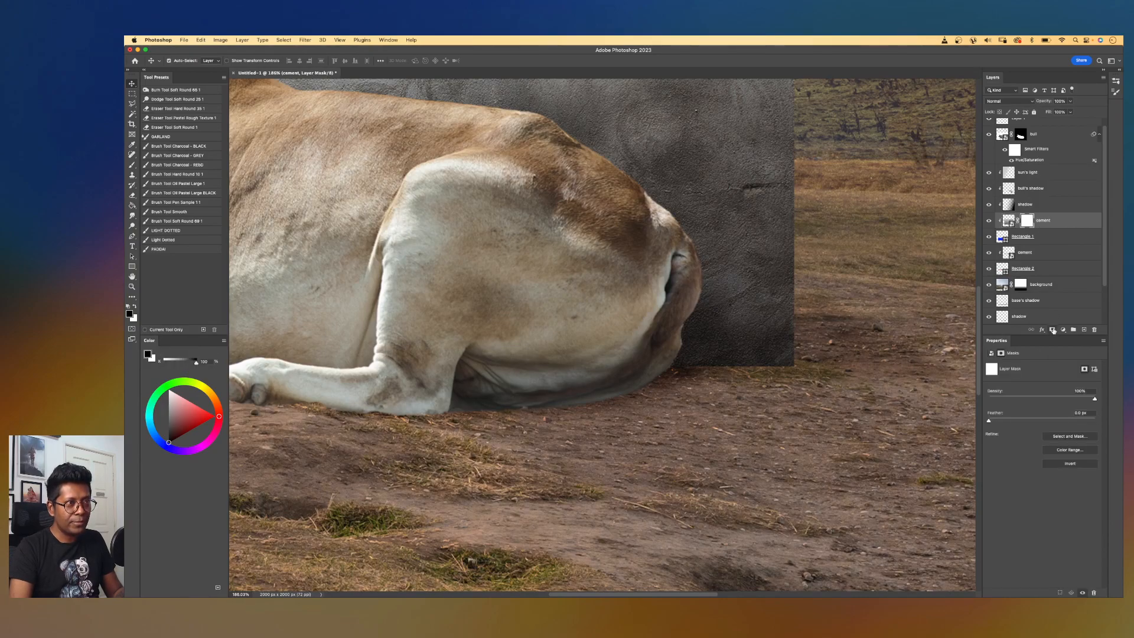
left_click_drag(759, 246, 816, 261)
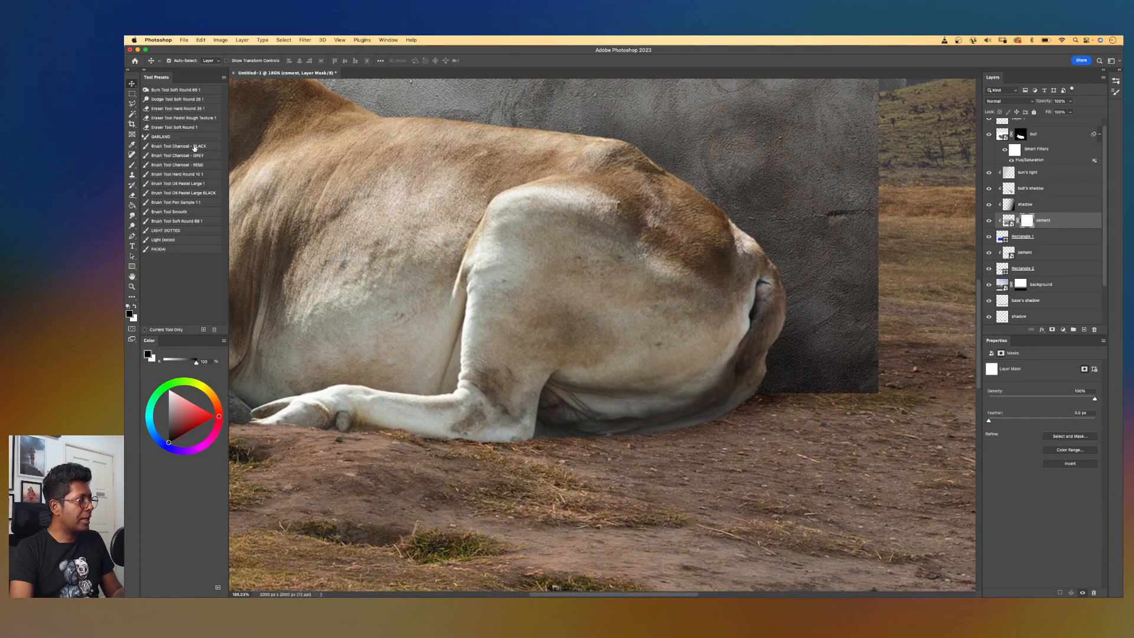
- Choose the Brush Tool Charcoal - BLACK preset and adjust its size to suit the block's thin lower edge
left_click(190, 147)
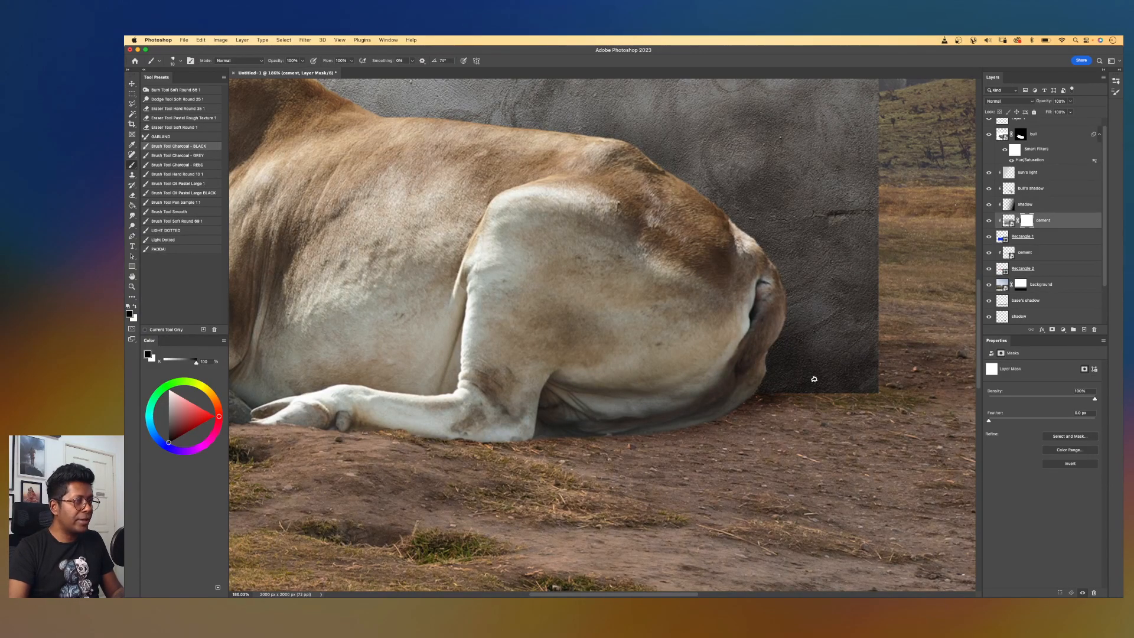
scroll(814, 379, "up", 1)
key("bracketright")
key("bracketright")
key("bracketright")
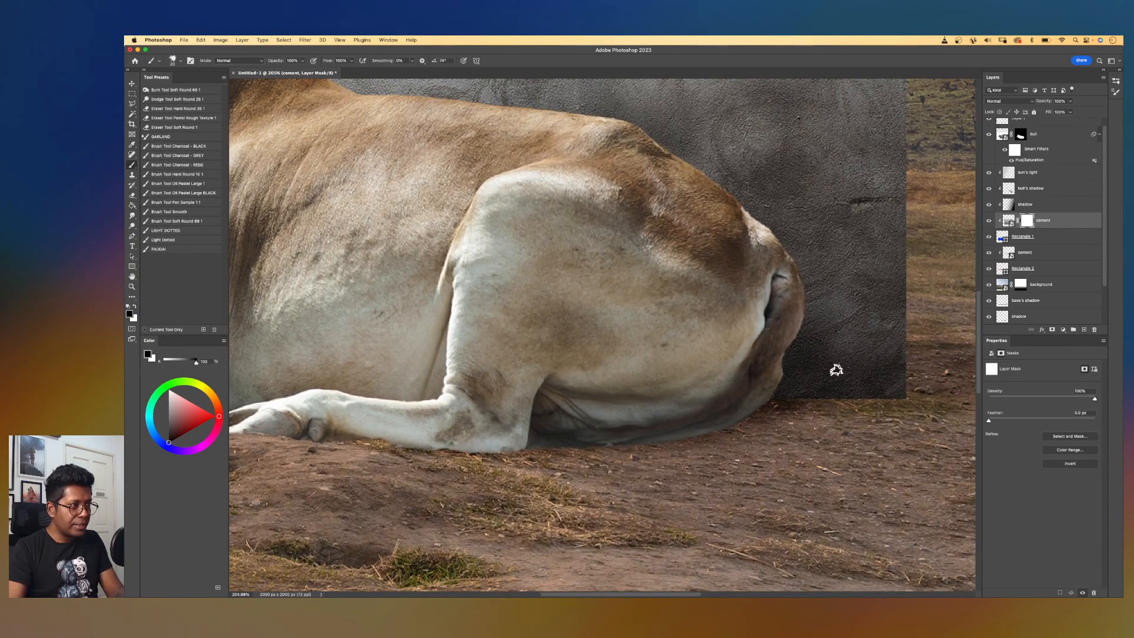
key("bracketright")
key("bracketright")
key("bracketright")
key("bracketright")
key("bracketleft")
key("bracketleft")
key("bracketleft")
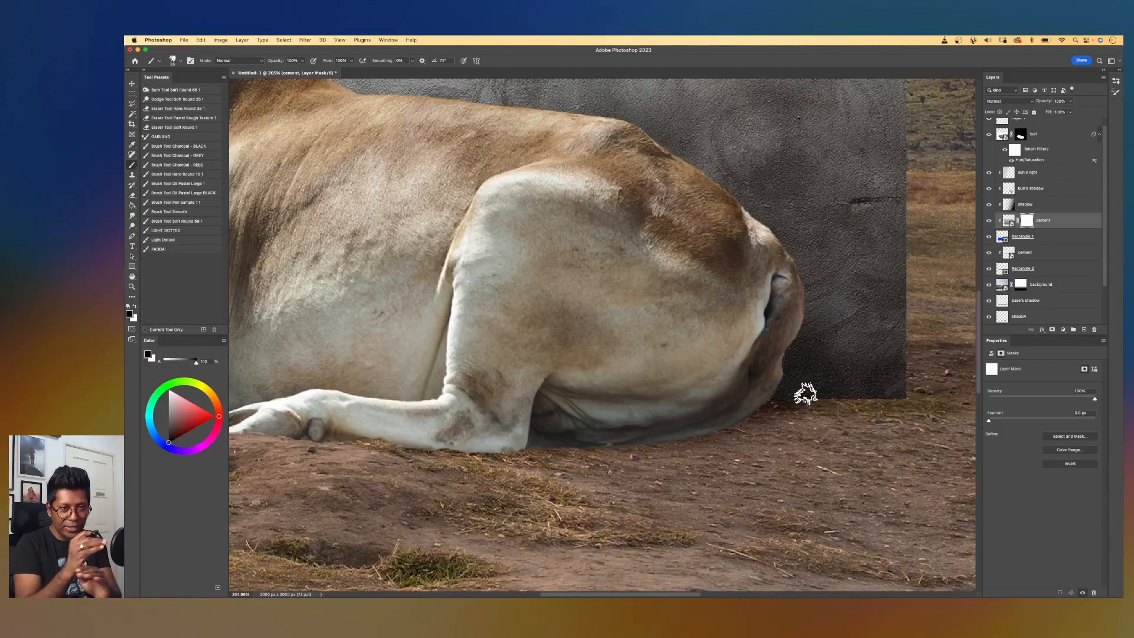
key("bracketleft")
key("bracketleft")
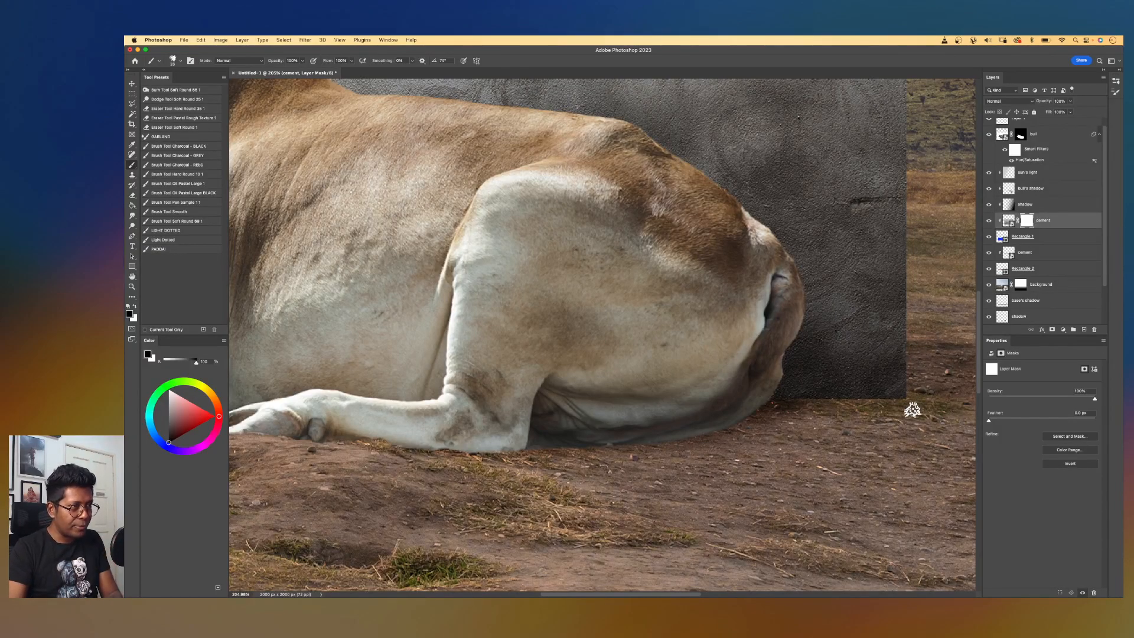
scroll(914, 407, "up", 3)
- Try to roughen the block's lower corner by painting black on the cement layer's mask, and toggle the layer's visibility to check
left_click_drag(915, 409, 699, 388)
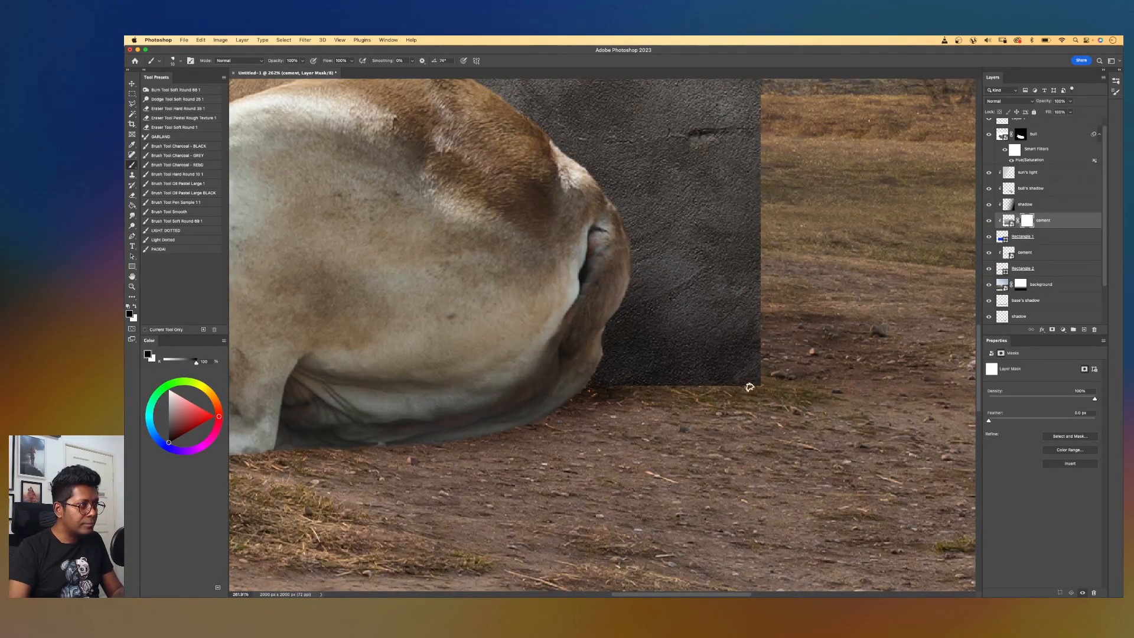
left_click_drag(765, 387, 775, 387)
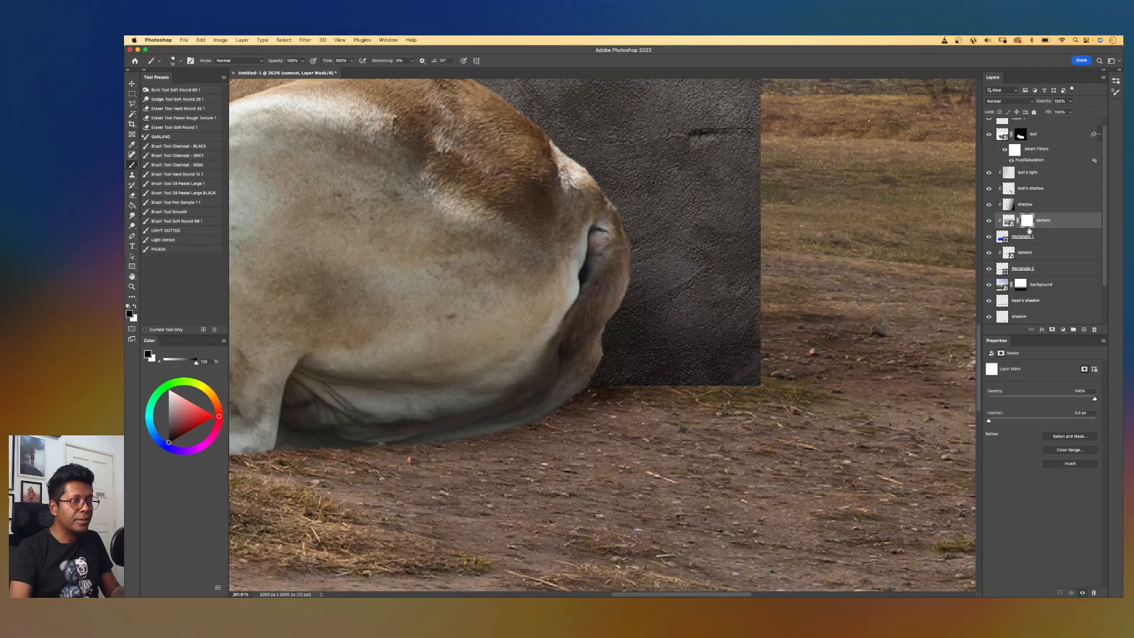
left_click(989, 221)
left_click(989, 221)
- Delete the layer mask from the cement layer clipped to Rectangle 1
left_click(1009, 222)
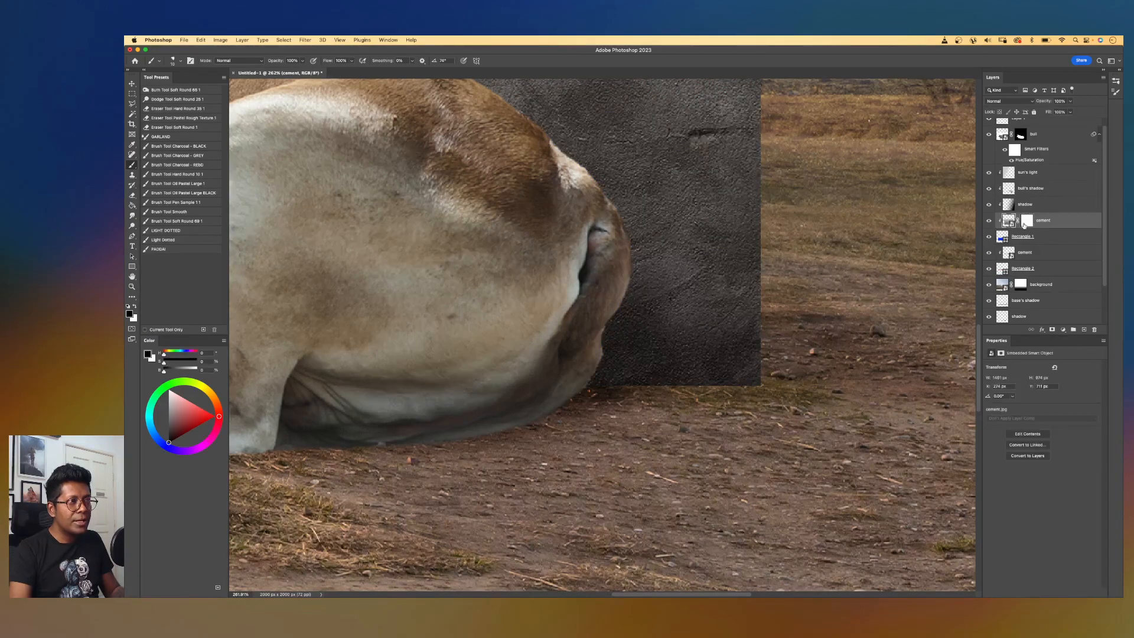
left_click(1026, 221)
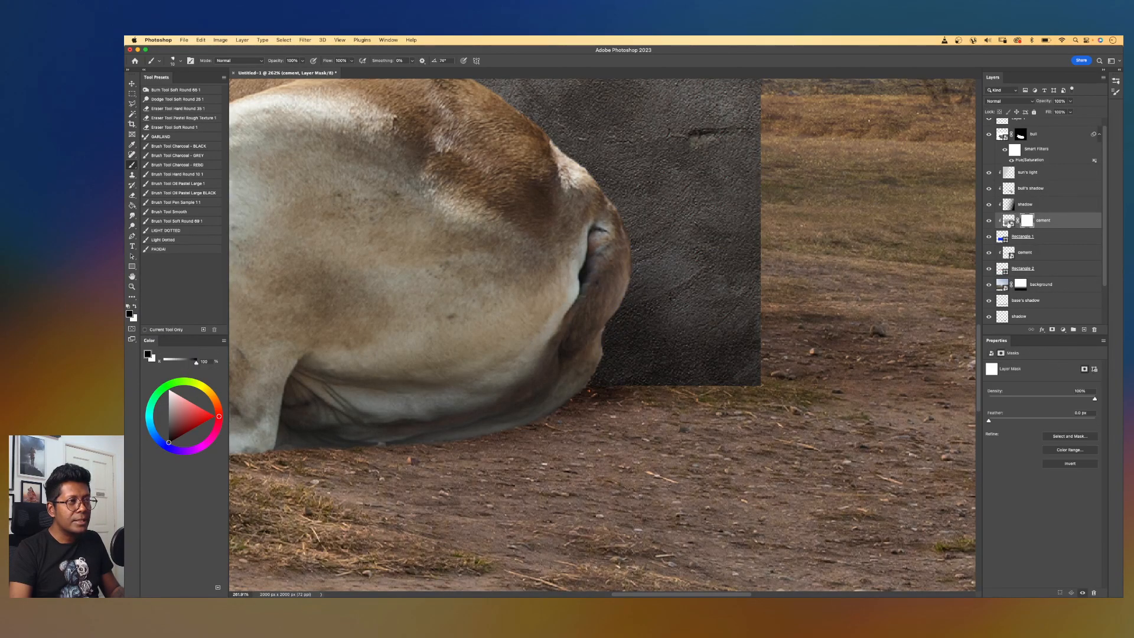
left_click(1026, 237)
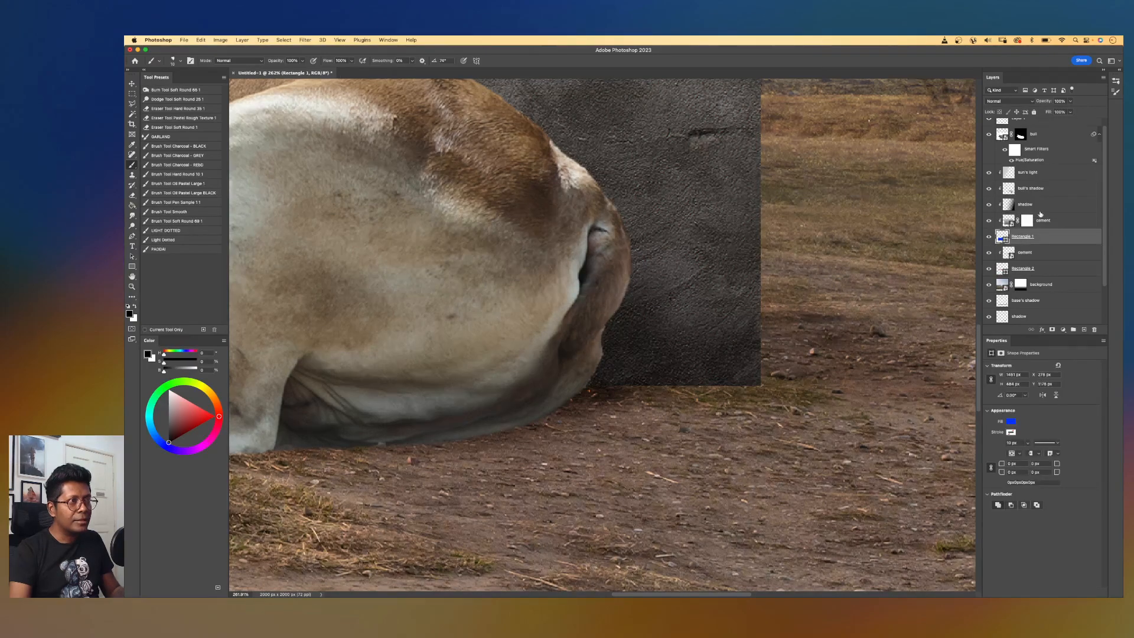
left_click(1027, 222)
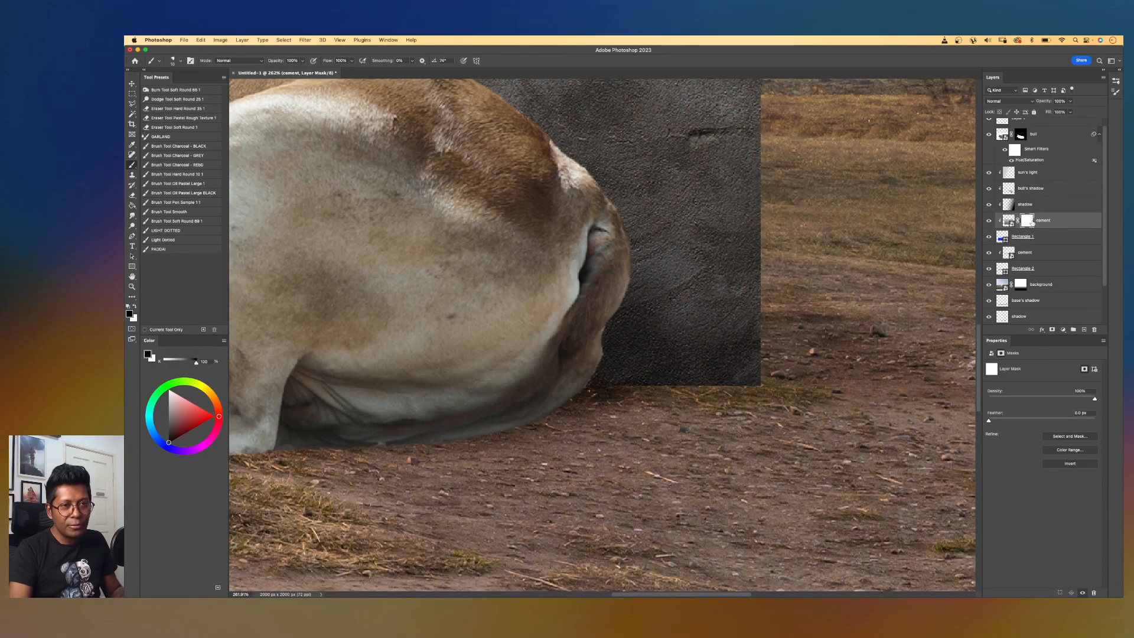
left_click_drag(1028, 223, 1094, 329)
- Add a layer mask to Rectangle 1 and paint black with the charcoal brush along the block's bottom edge to blend it into the grass
left_click(1035, 222)
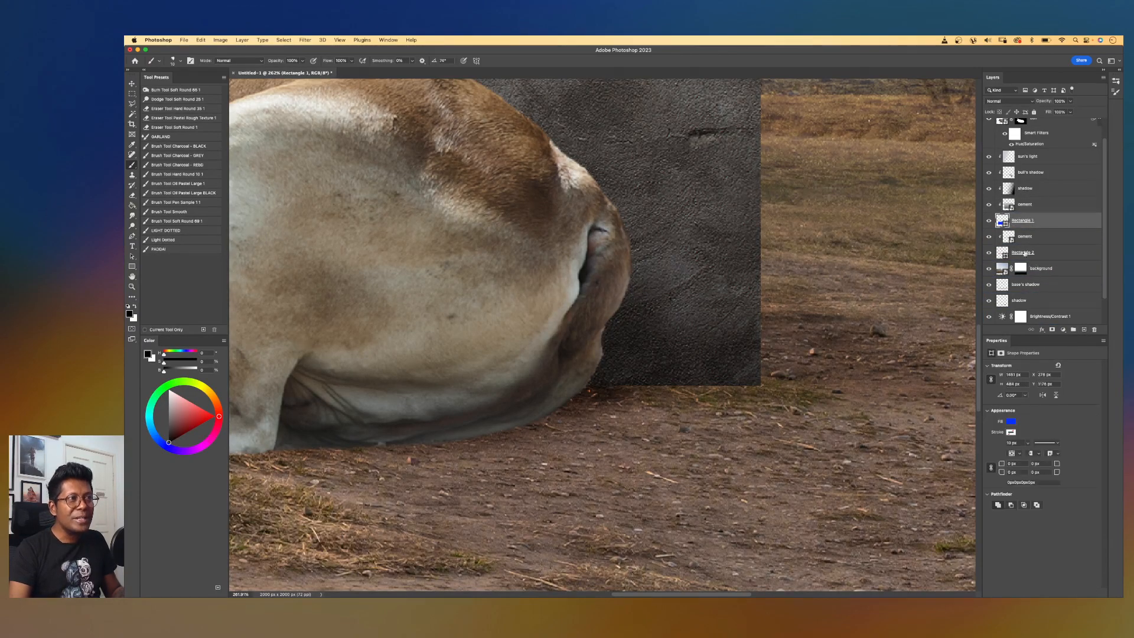
left_click(1052, 330)
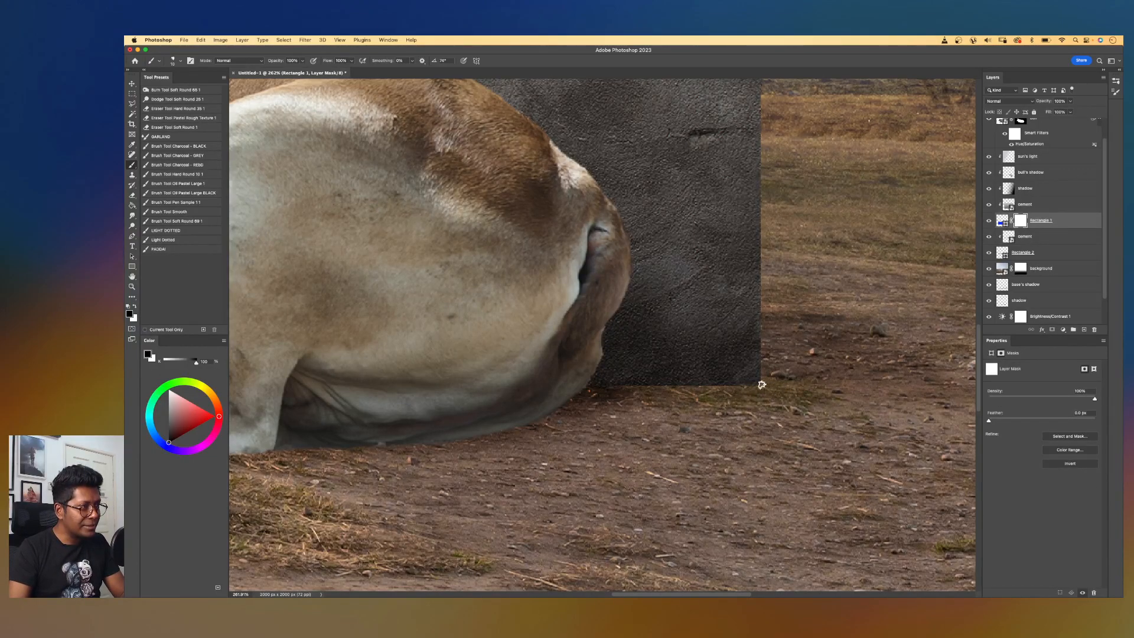
key("super+equal")
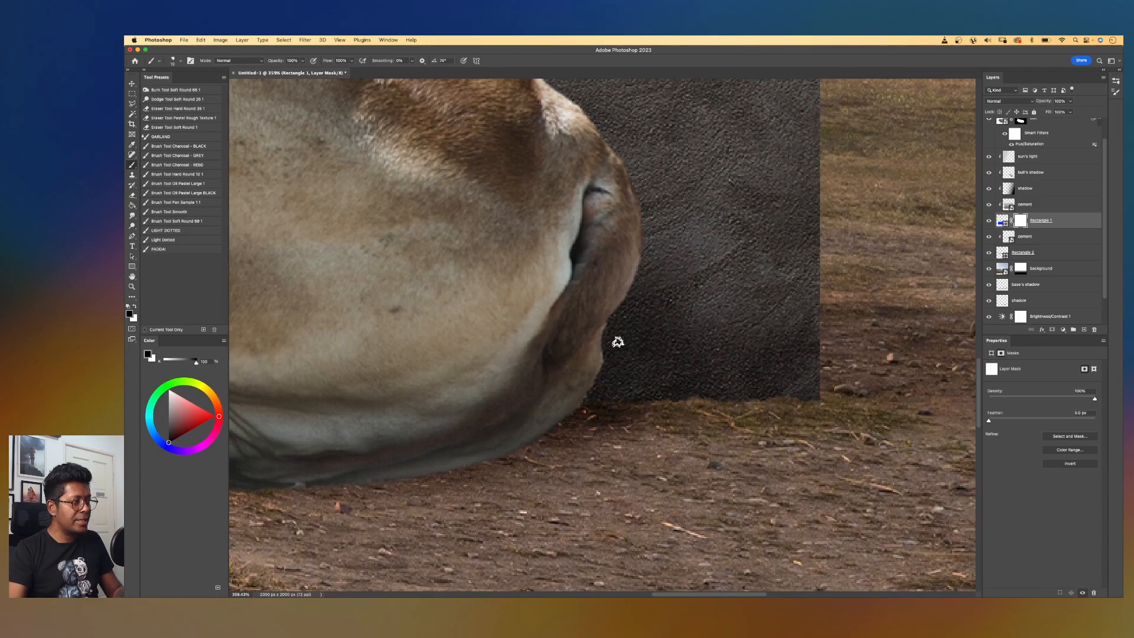
left_click_drag(236, 332, 664, 337)
left_click_drag(492, 336, 831, 334)
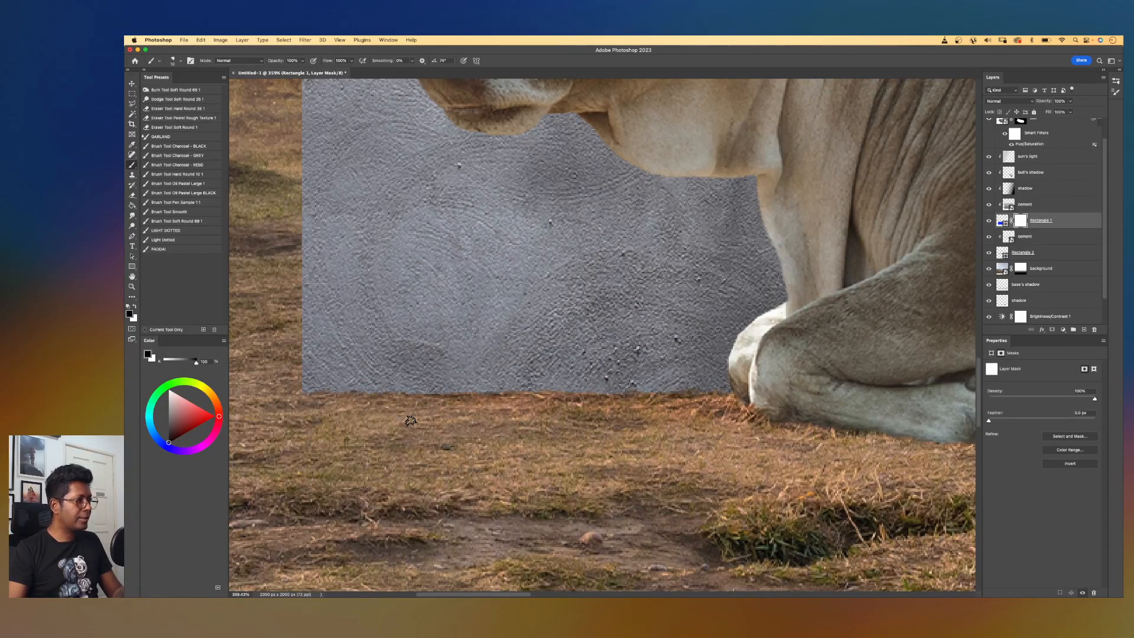
scroll(410, 420, "down", 10)
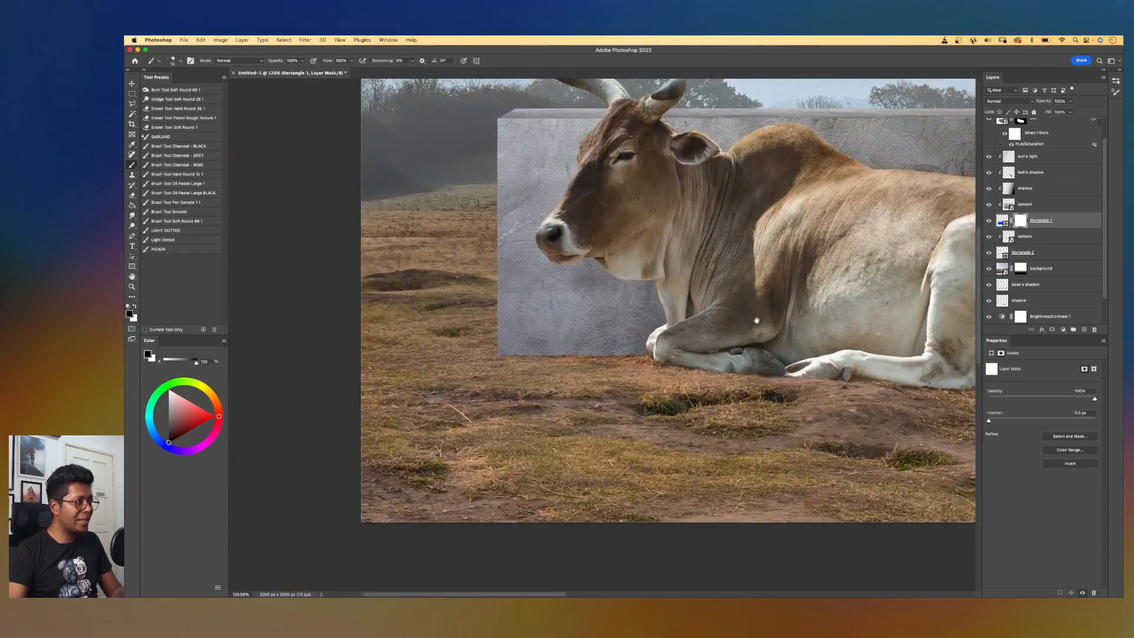
left_click_drag(763, 319, 449, 348)
scroll(661, 341, "down", 5)
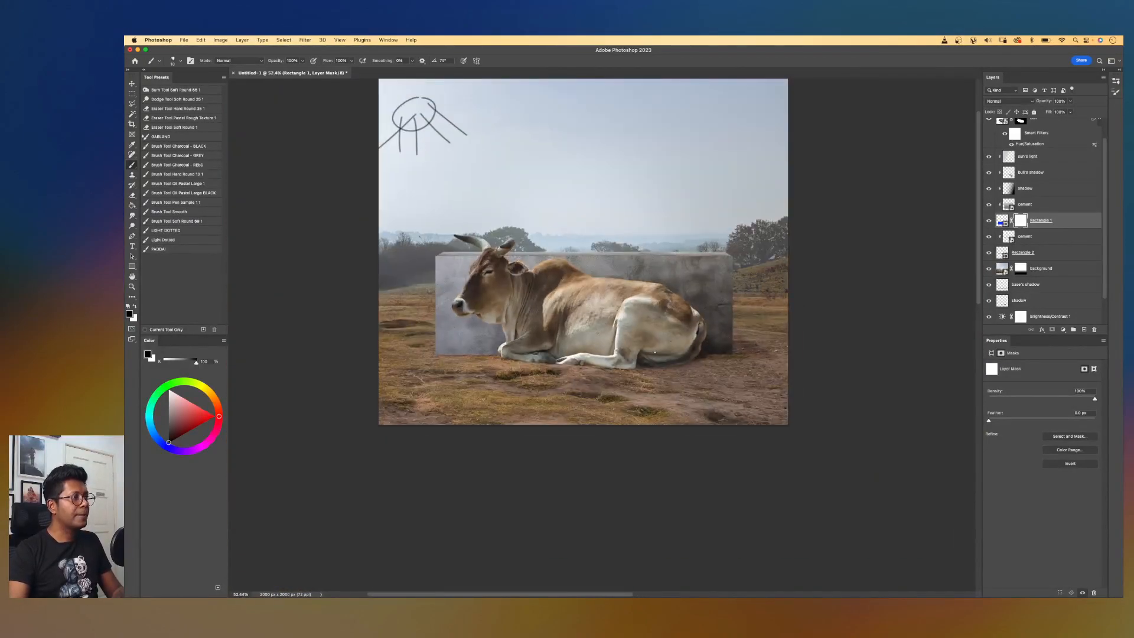
scroll(661, 342, "up", 3)
scroll(647, 258, "up", 2)
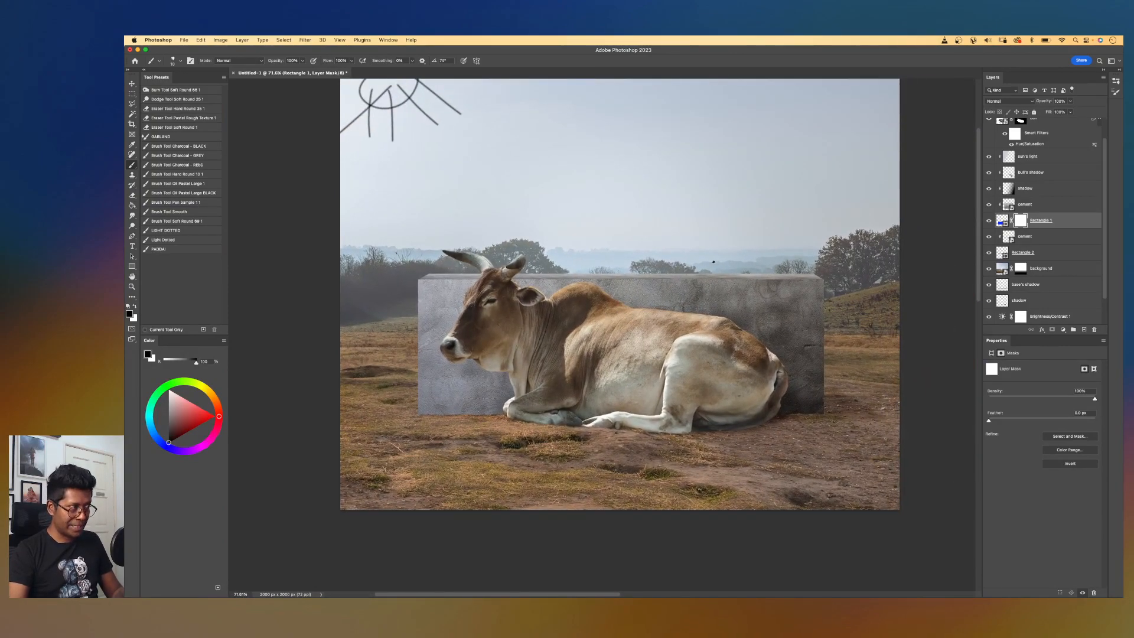
- Hide the sun sketch layer, Layer 1, above the bull composite
scroll(713, 262, "up", 3)
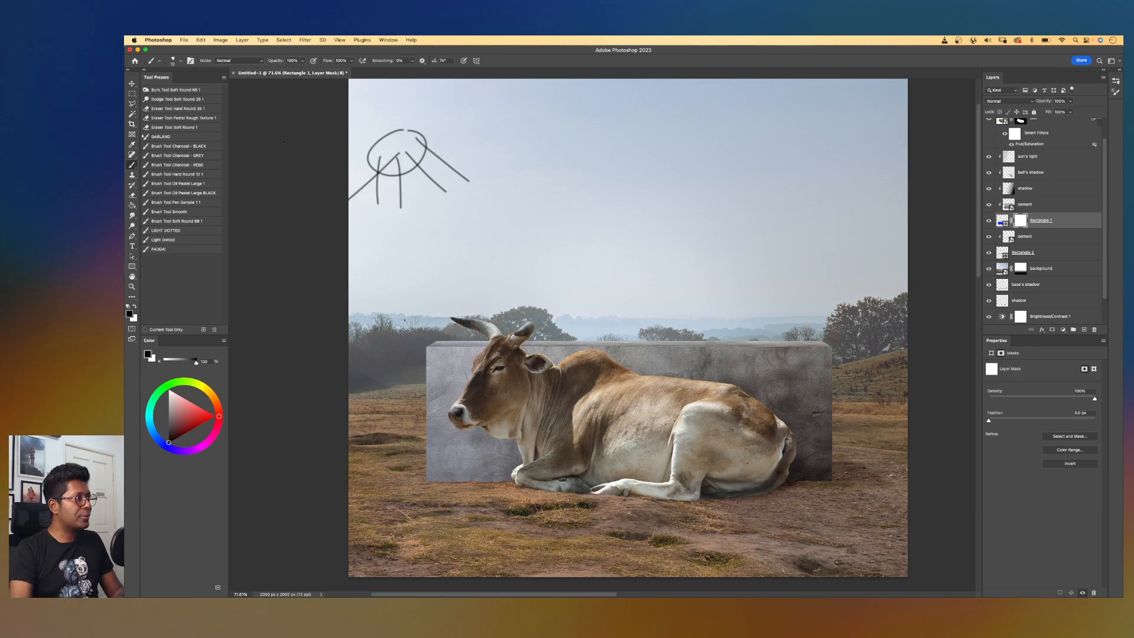
key("v")
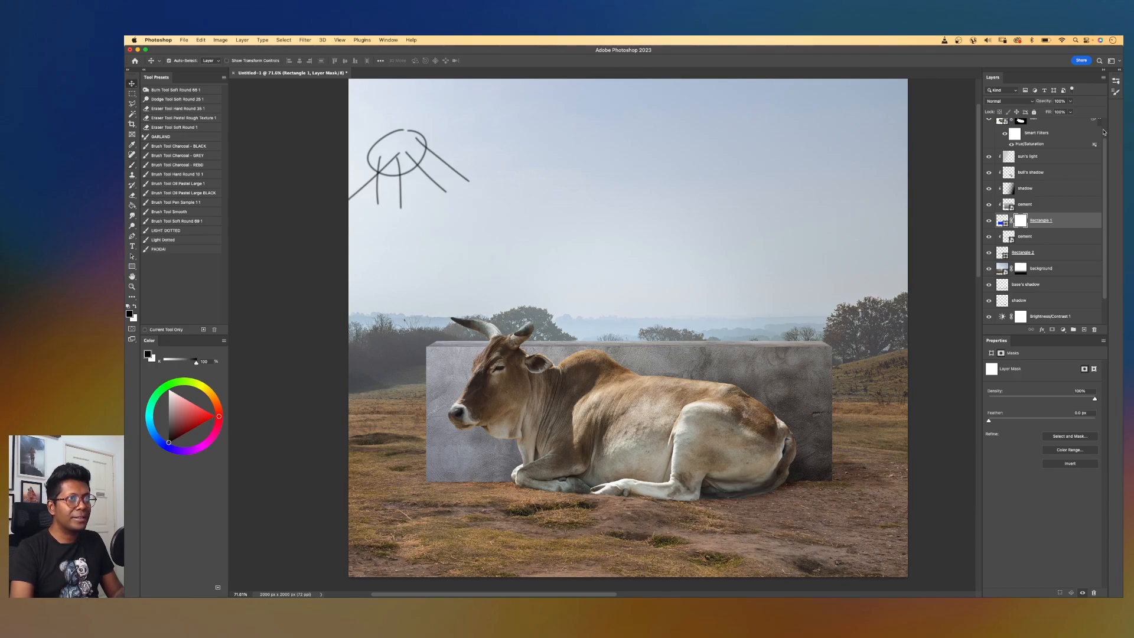
scroll(1071, 129, "up", 2)
left_click(988, 126)
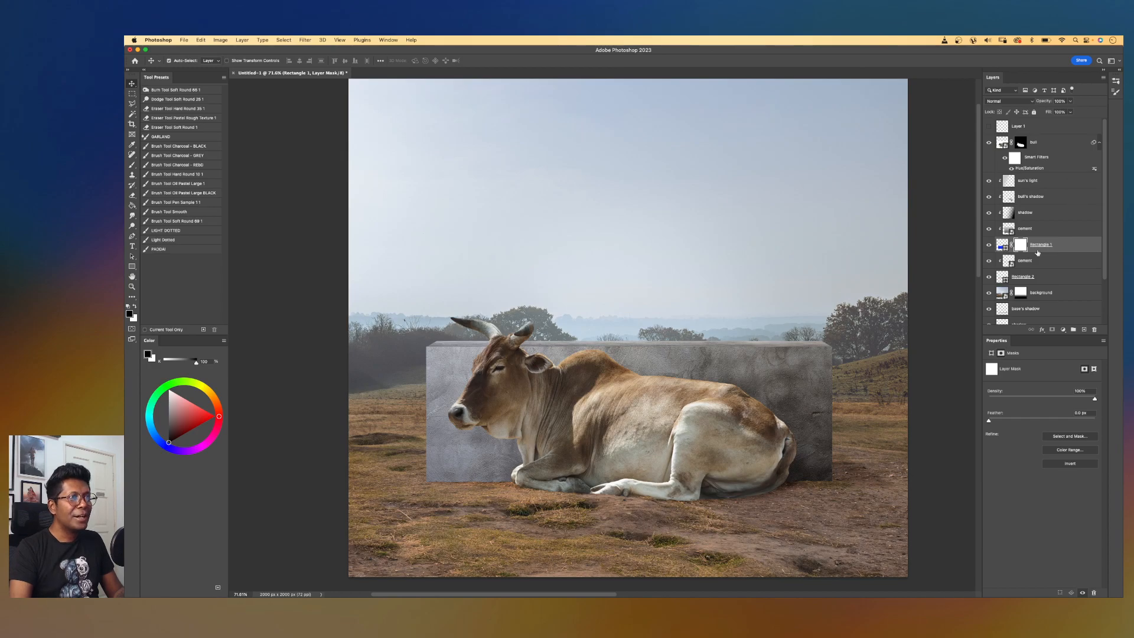
- Add a new layer above the sun's light layer, beneath the bull, and place the shiva-linga image there
left_click(1043, 143)
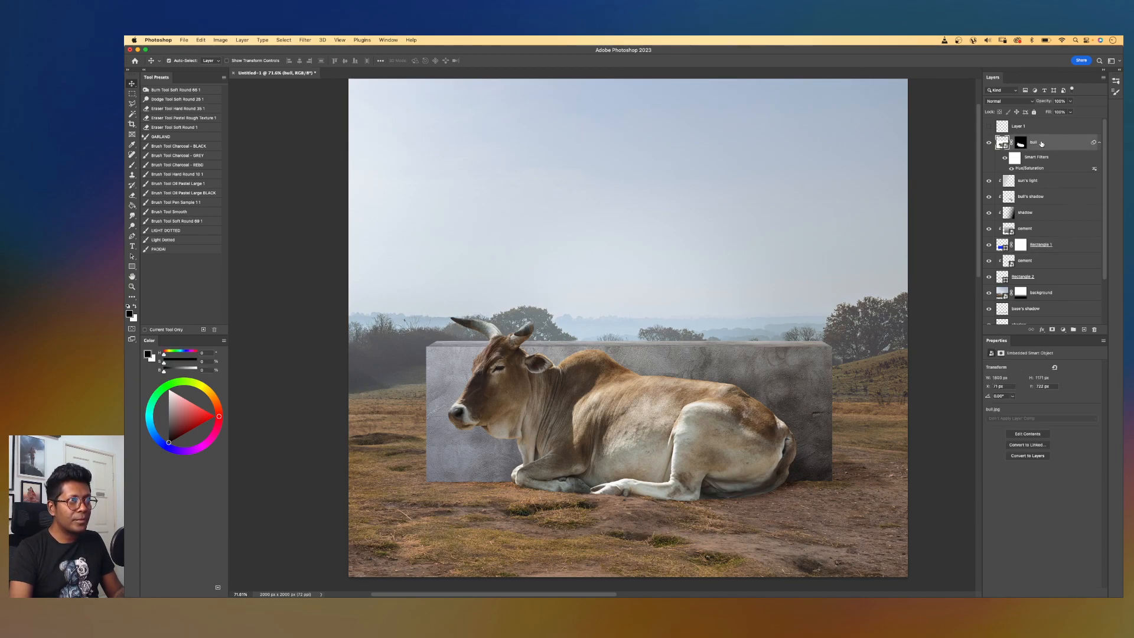
left_click(1047, 181)
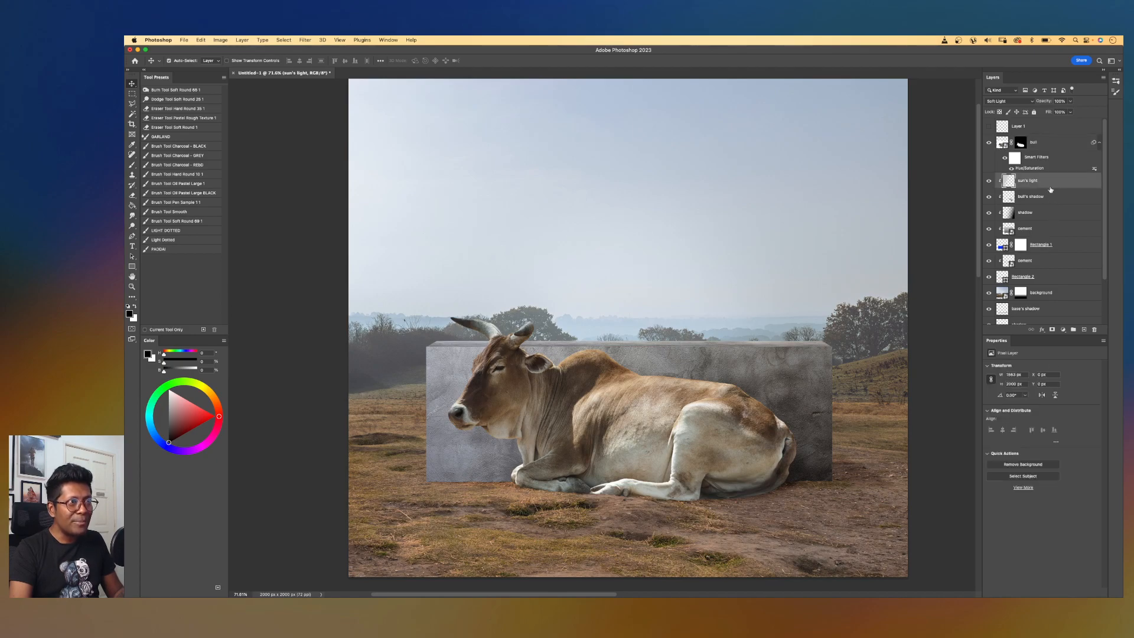
left_click(1085, 329)
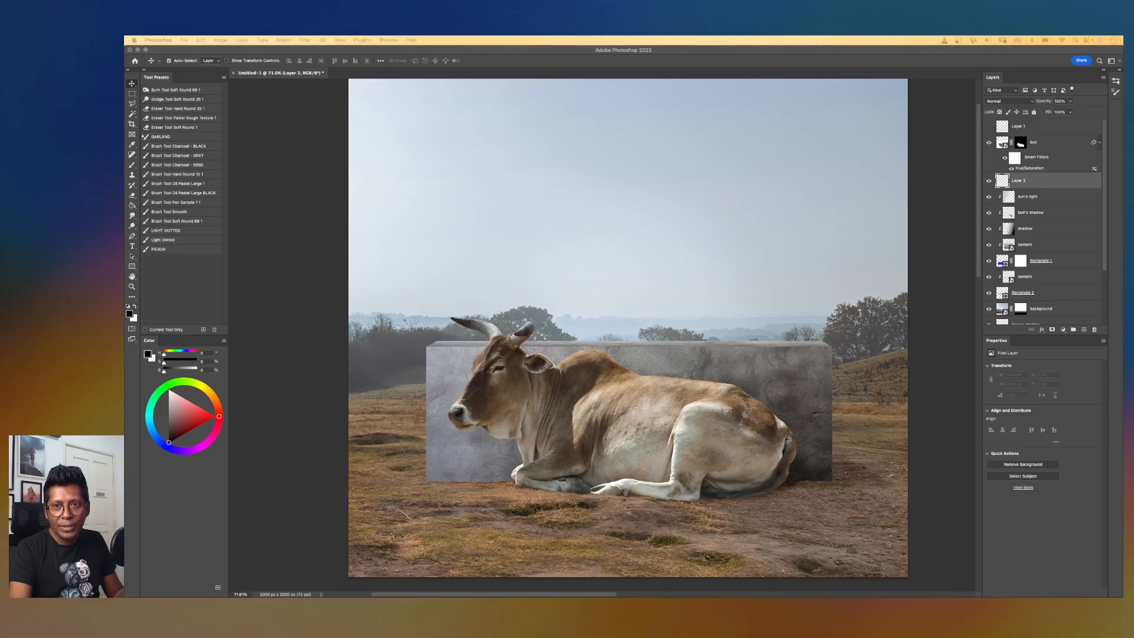
left_click_drag(725, 231, 671, 230)
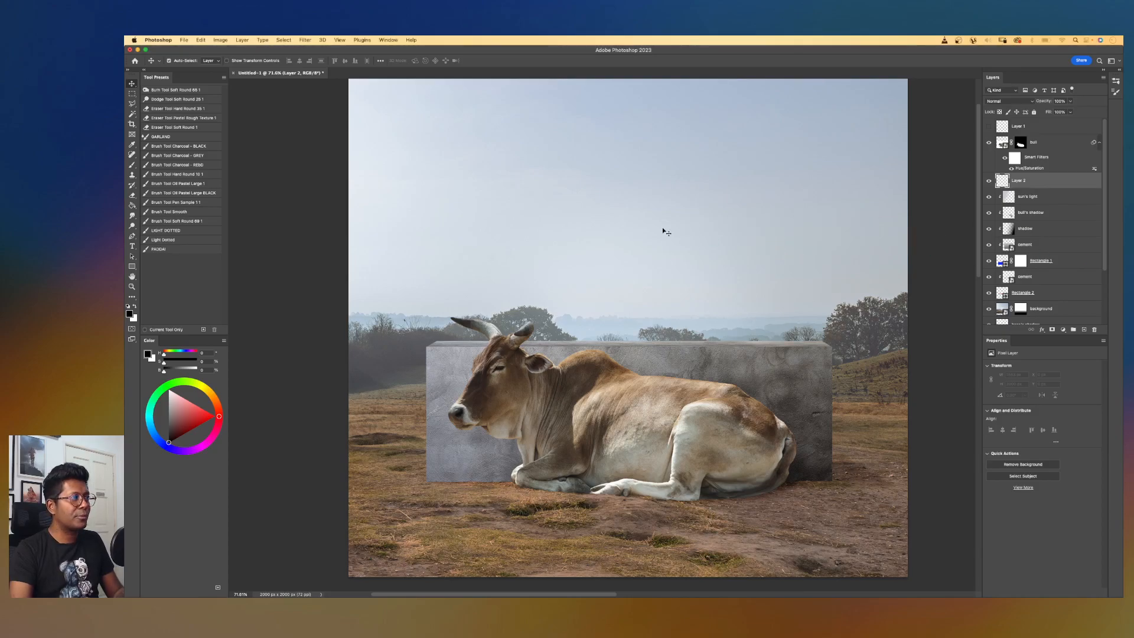
key("Return")
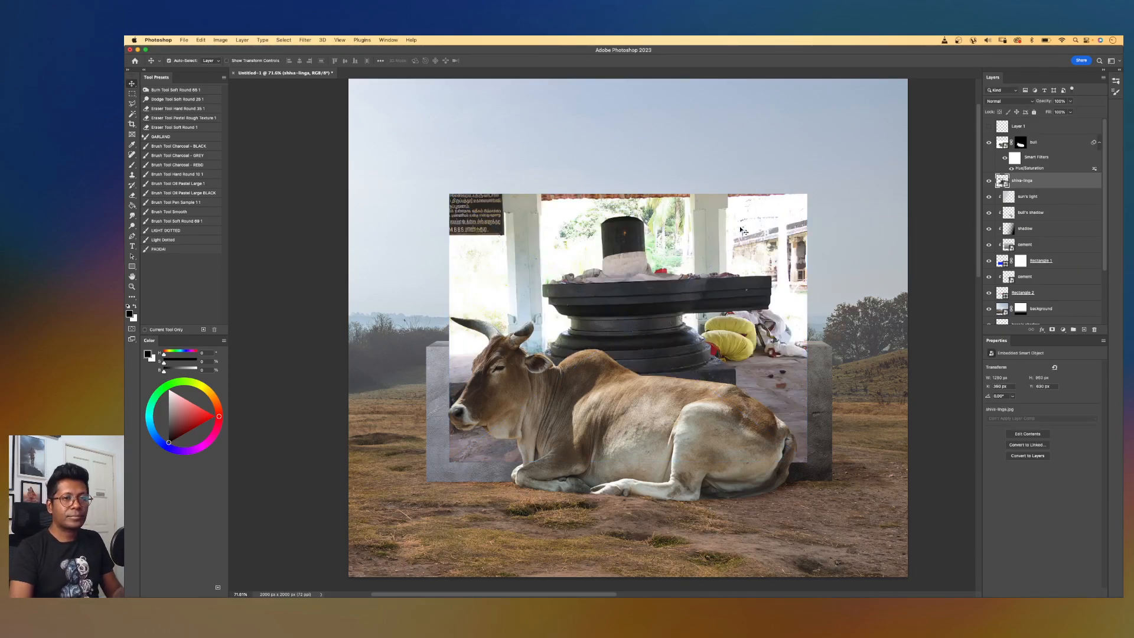
- Rotate the shiva-linga image about 1.9° clockwise and lower its opacity so the concrete block shows through
key("super+t")
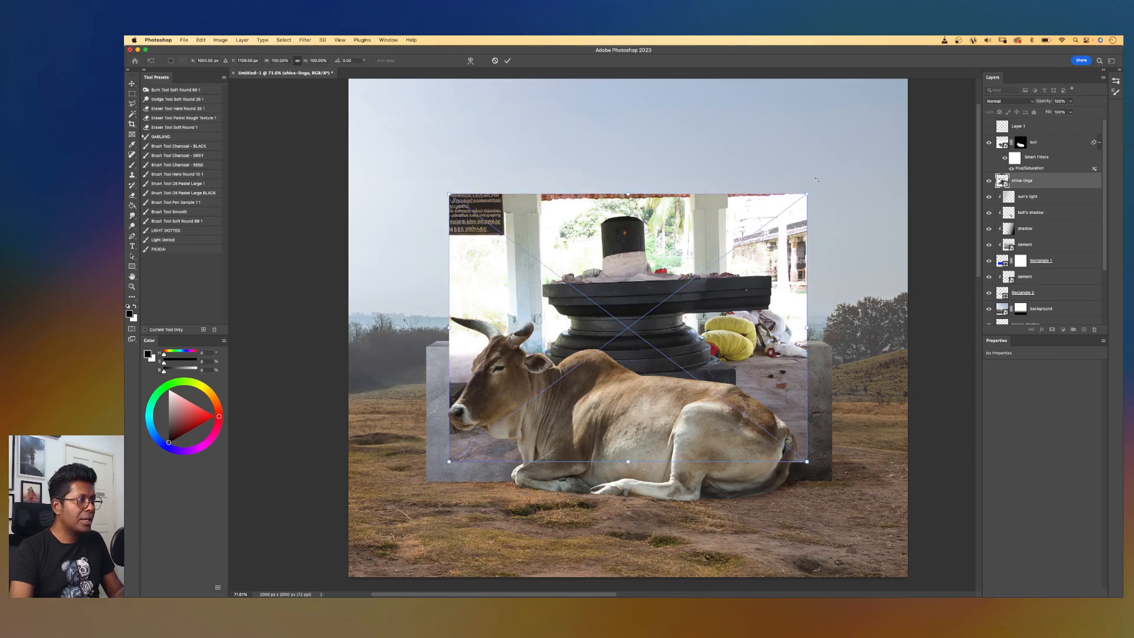
left_click_drag(817, 188, 836, 185)
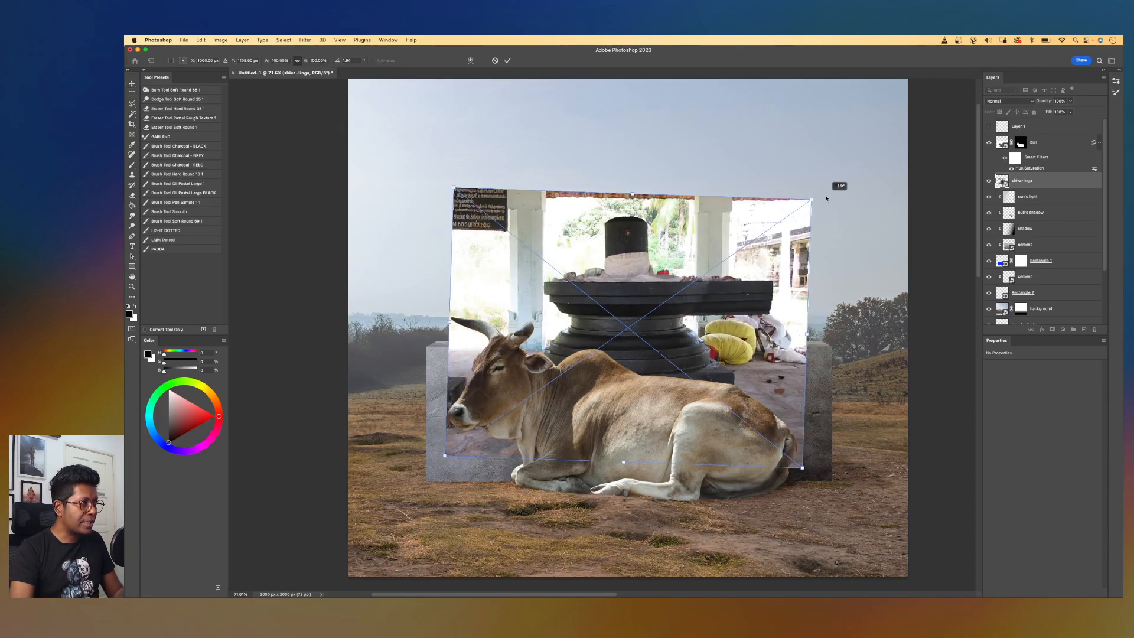
left_click(1070, 101)
left_click_drag(1060, 113, 1045, 112)
- Move the shiva-linga image so its round pedestal rests on the block's top edge, and commit the transform
left_click_drag(695, 301, 691, 277)
scroll(677, 304, "up", 3)
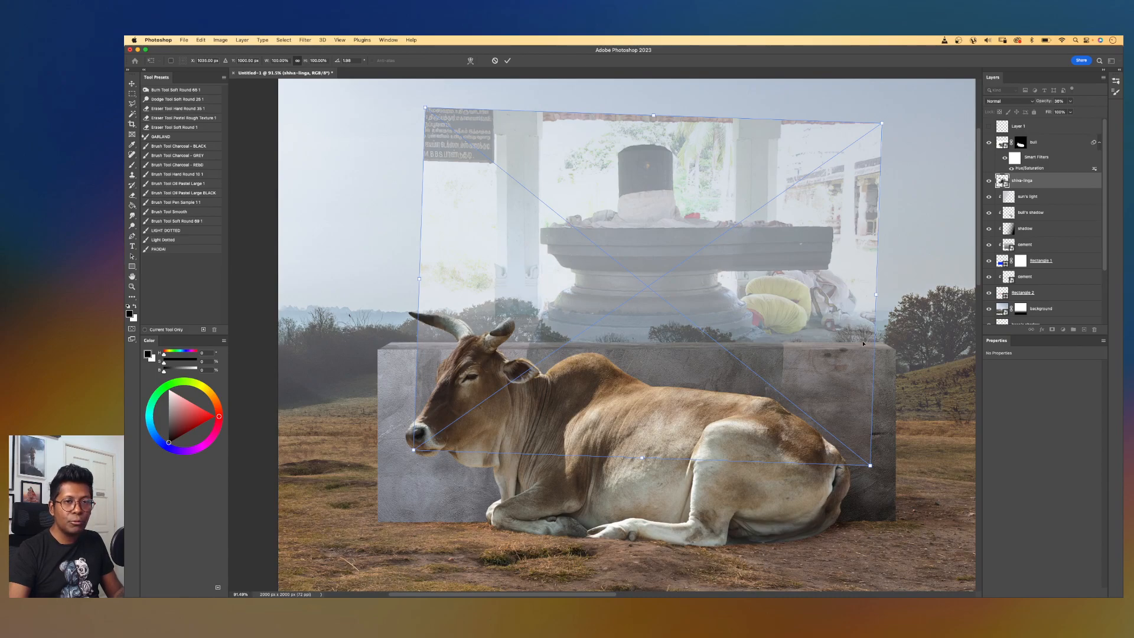
left_click_drag(730, 321, 720, 324)
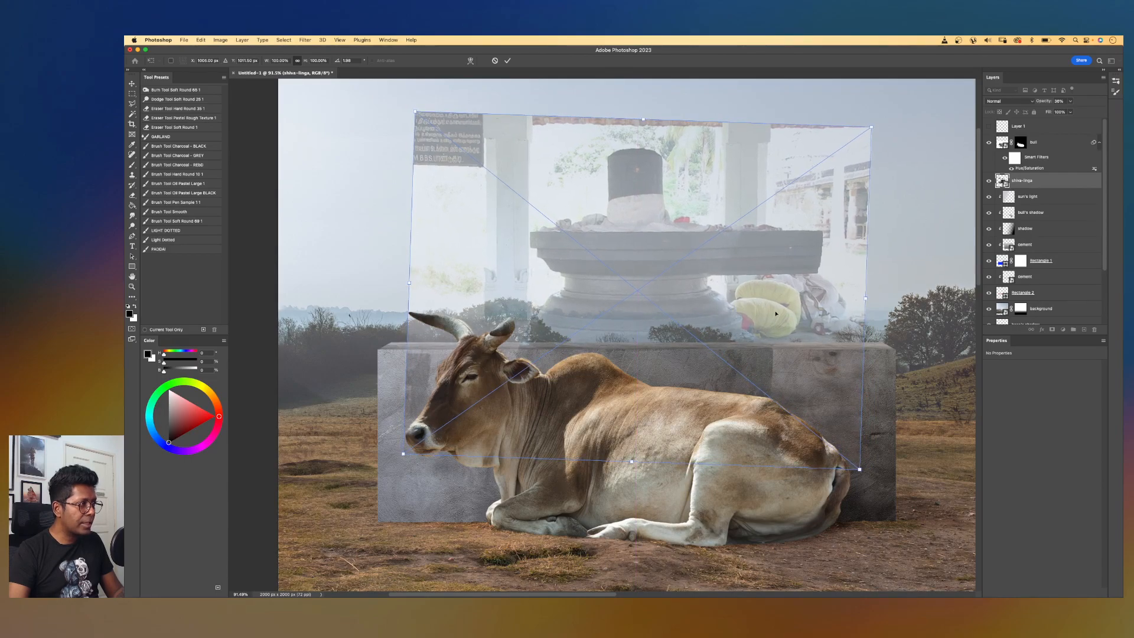
key("Return")
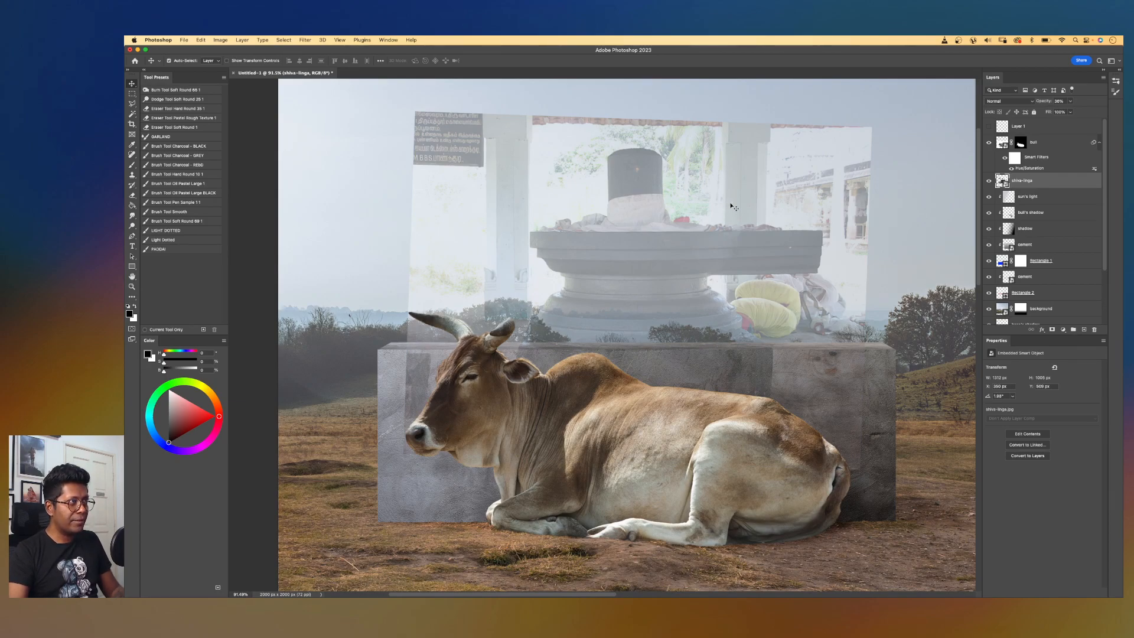
- Stretch Rectangle 2, the block's top face, upward to make the face deeper
left_click(879, 348)
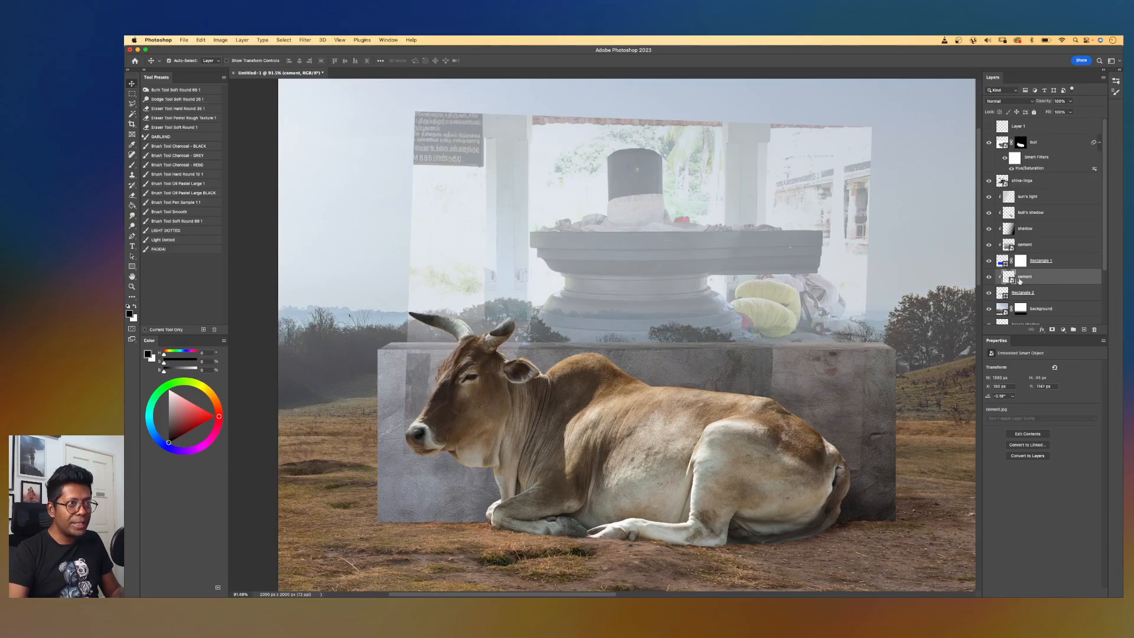
left_click(1026, 295)
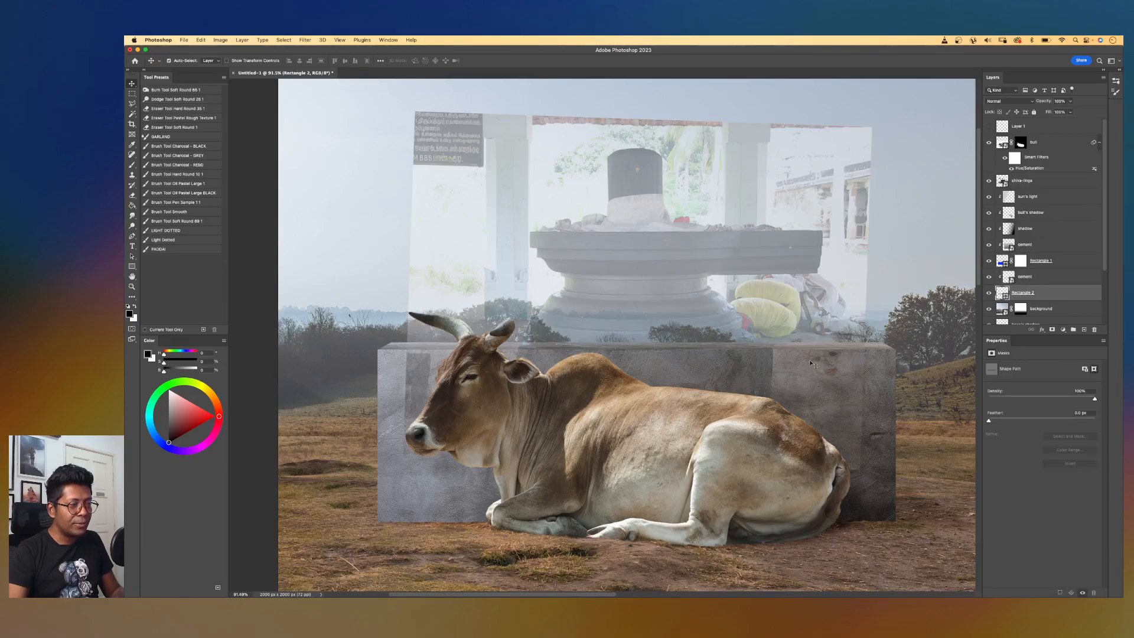
scroll(810, 361, "up", 3)
key("super")
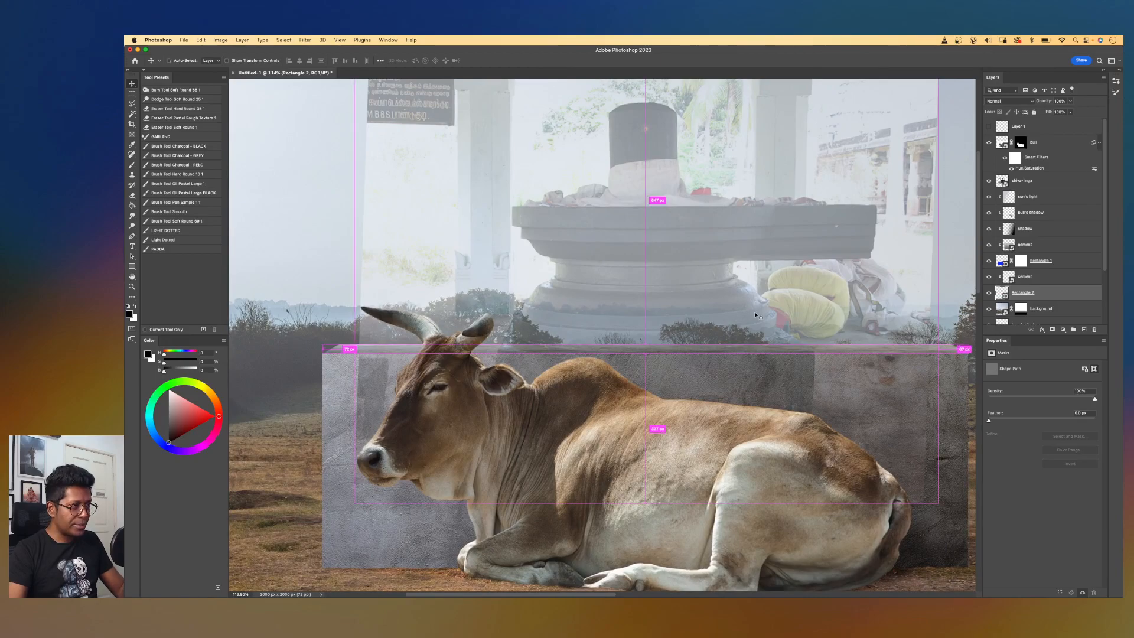
key("super+t")
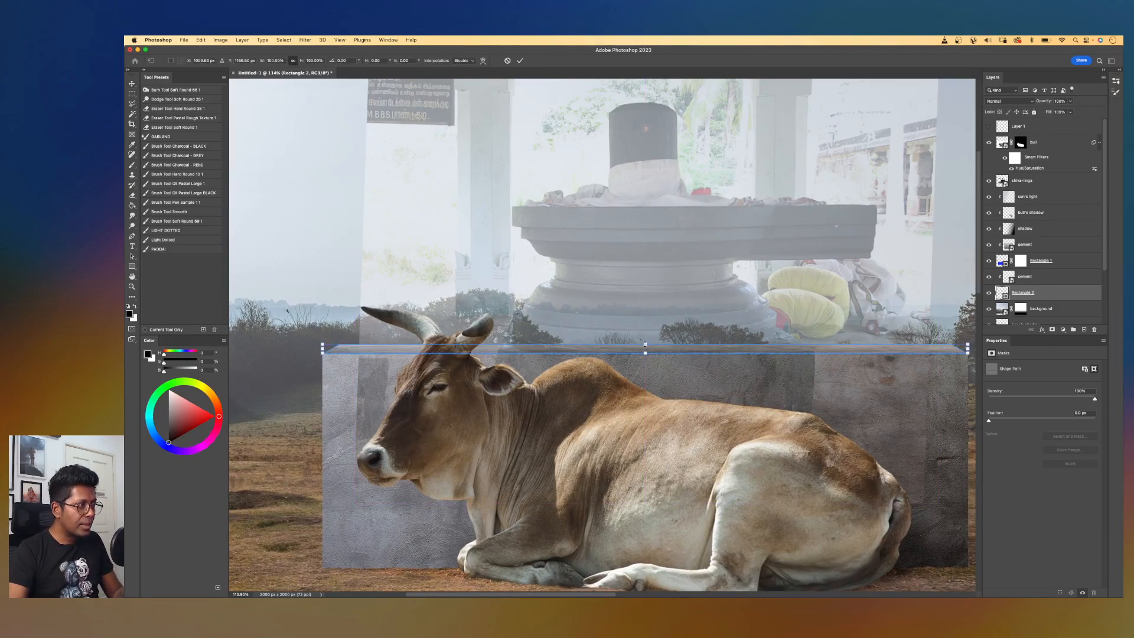
left_click_drag(644, 344, 650, 326)
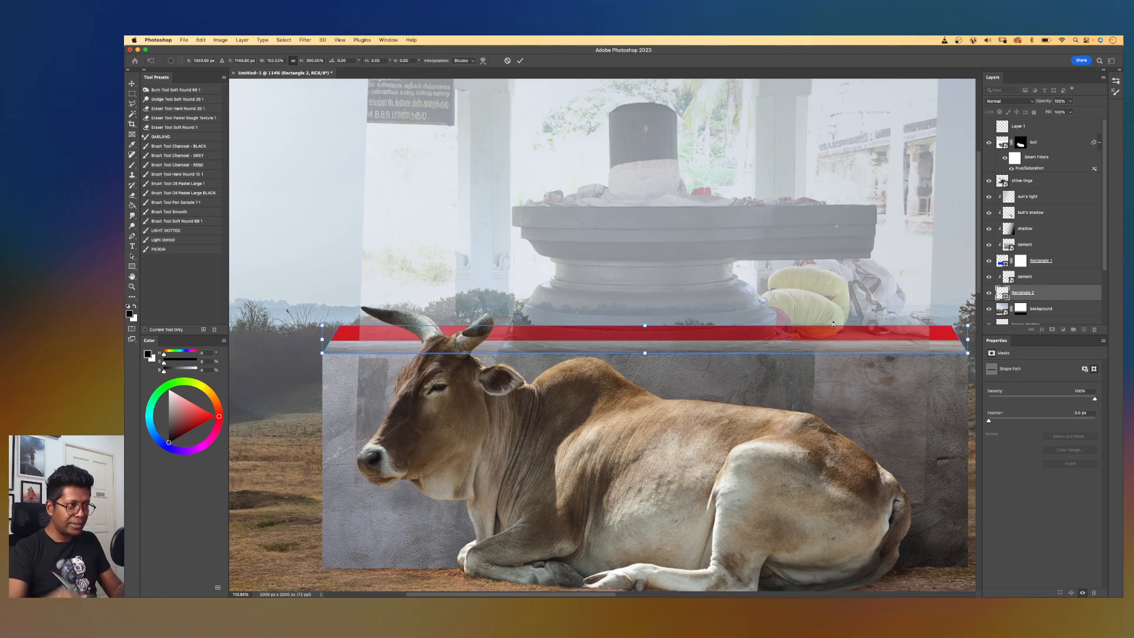
- Narrow the back edge of Rectangle 2 in perspective, reduce its height slightly, and commit the transform
right_click(951, 333)
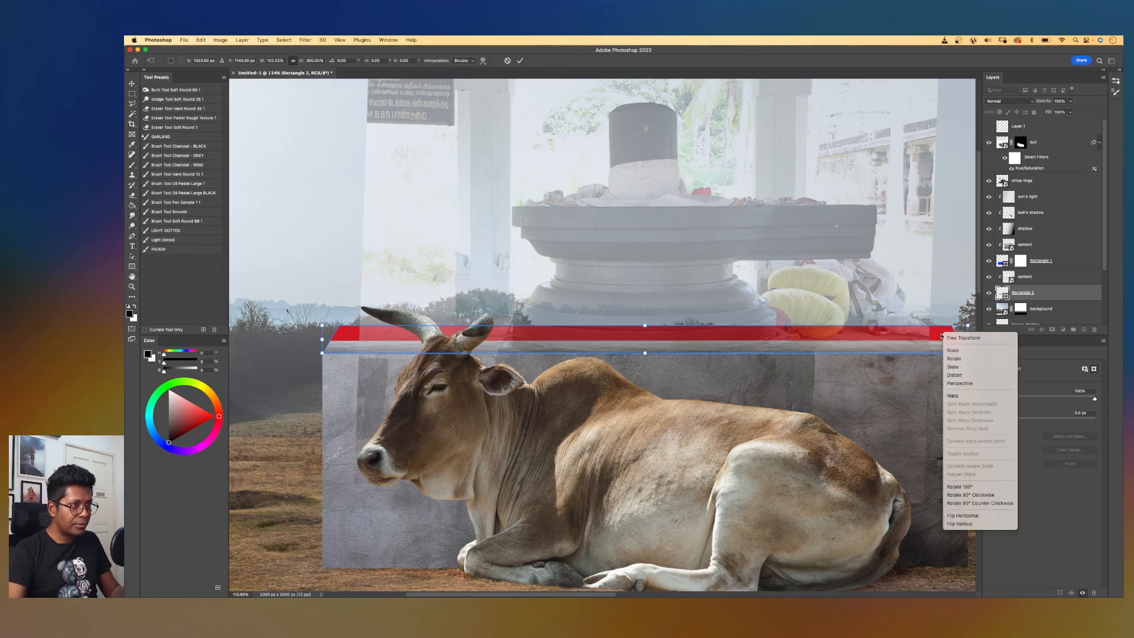
left_click(952, 321)
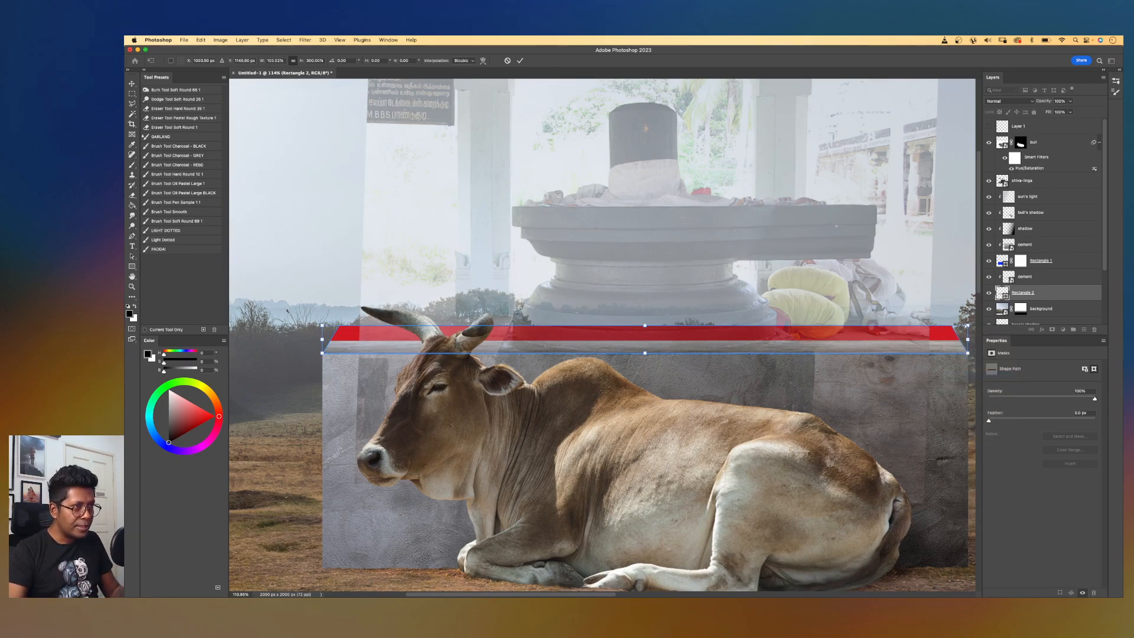
left_click_drag(967, 325, 945, 329)
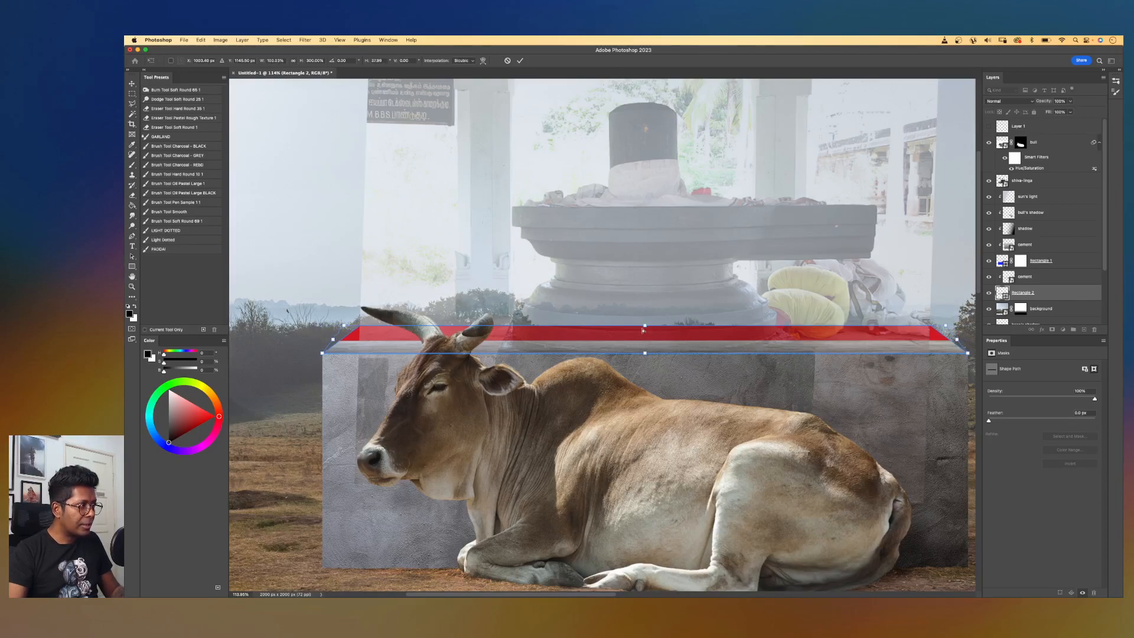
left_click_drag(645, 326, 645, 331)
key("Return")
- Stretch the cement texture clipped to Rectangle 2 upward until it covers the enlarged top face
left_click(1019, 279)
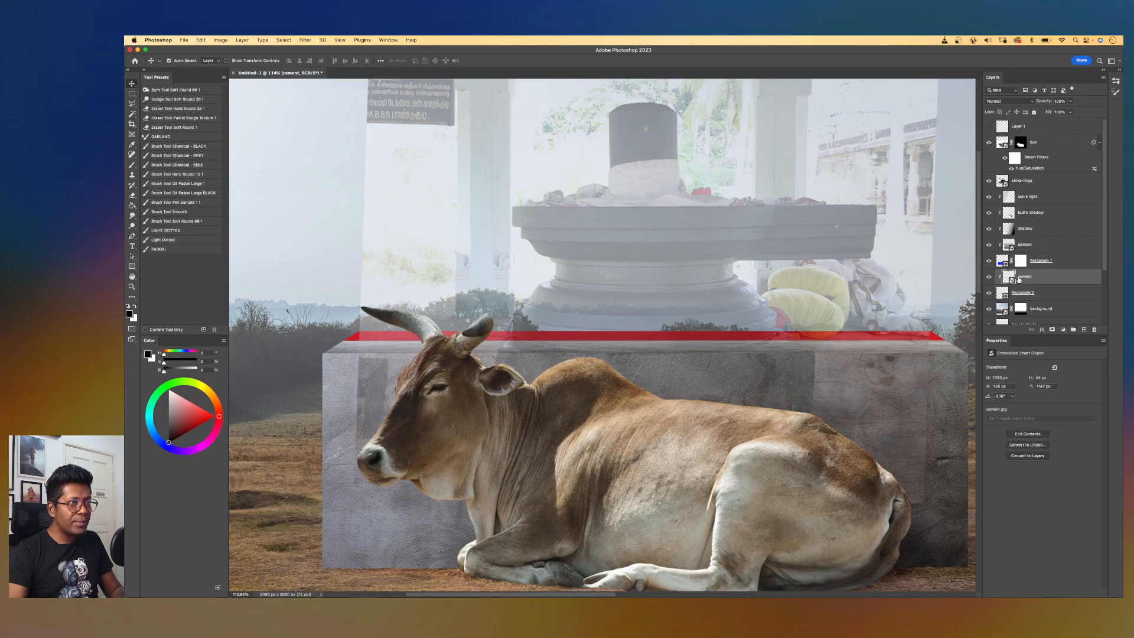
key("super+t")
left_click_drag(645, 340, 652, 323)
key("Return")
scroll(650, 306, "down", 4)
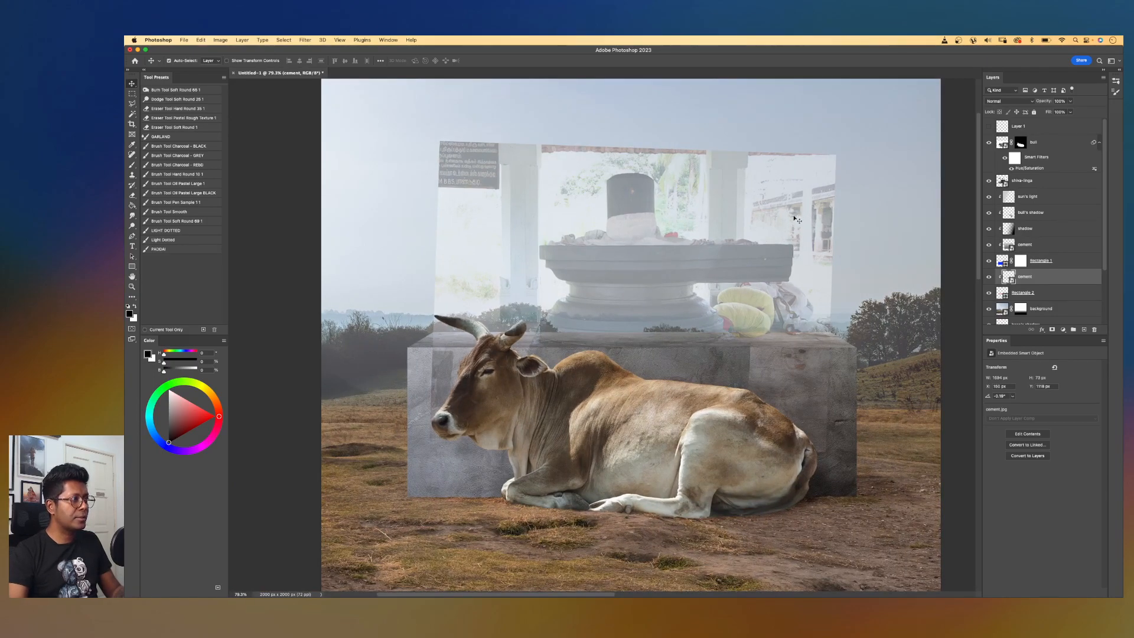
- Restore the shiva-linga layer to 100% opacity and run Select Subject on it
left_click(1020, 186)
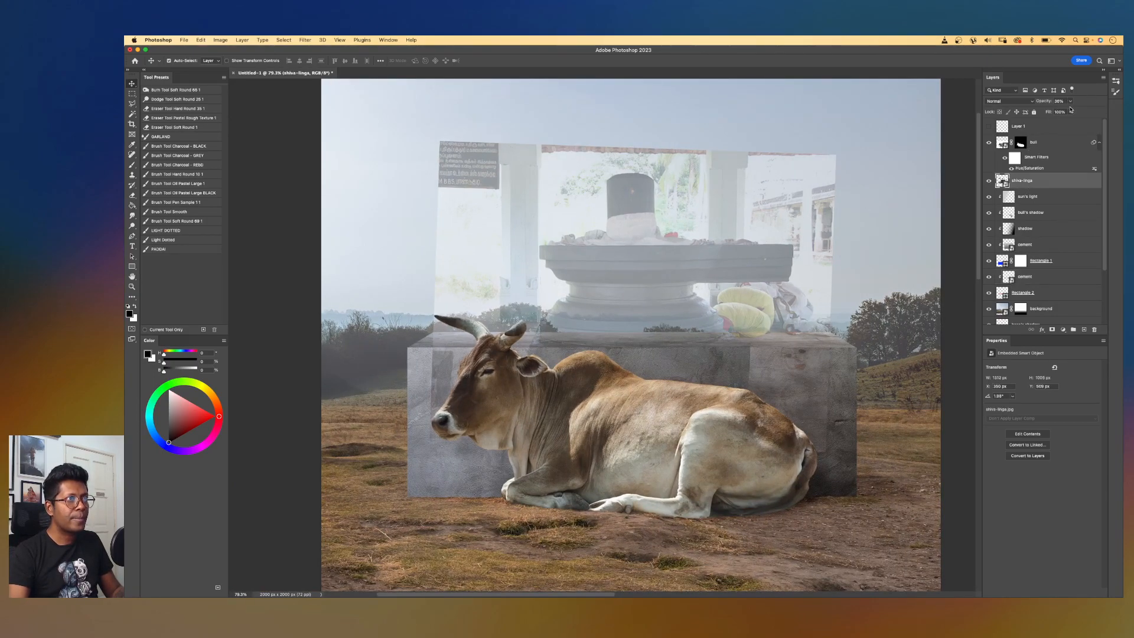
left_click_drag(1071, 104, 1093, 110)
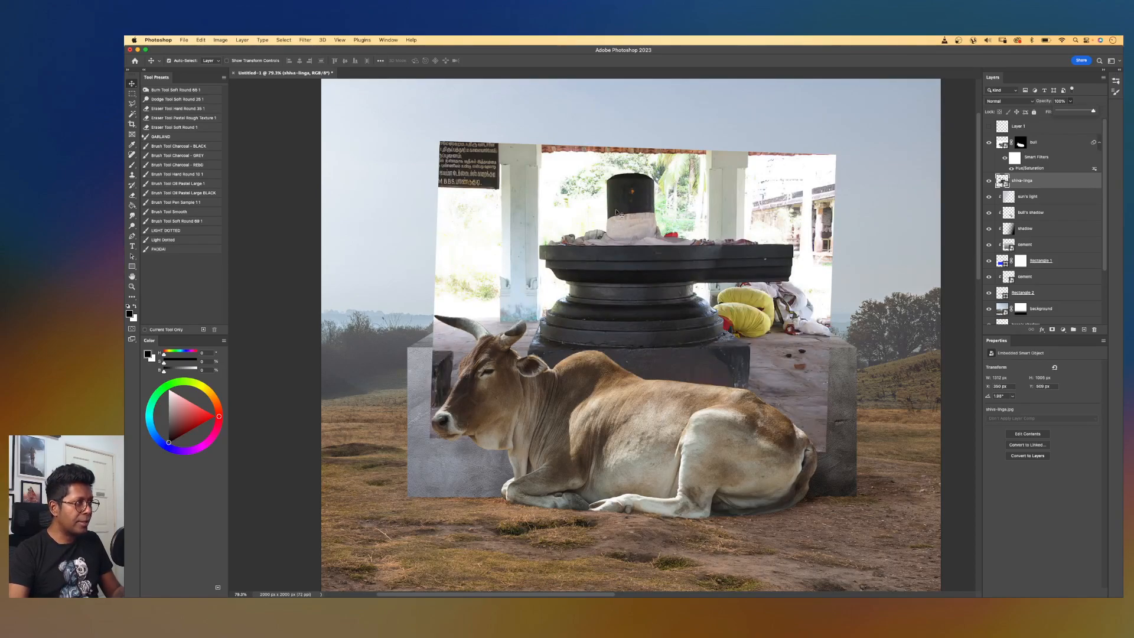
key("w")
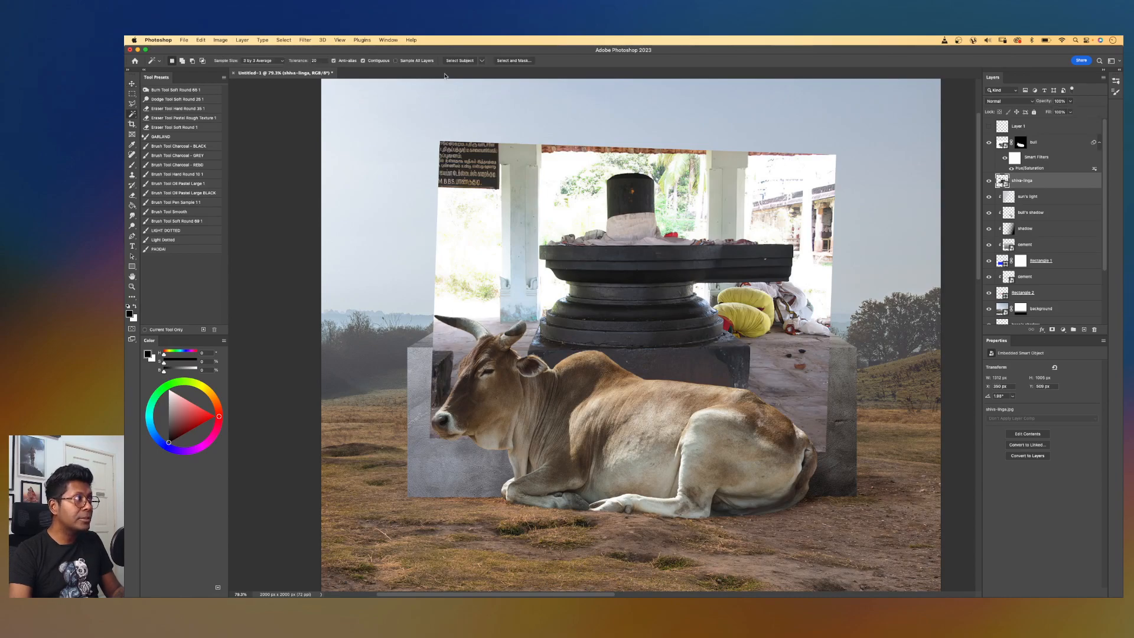
left_click(457, 61)
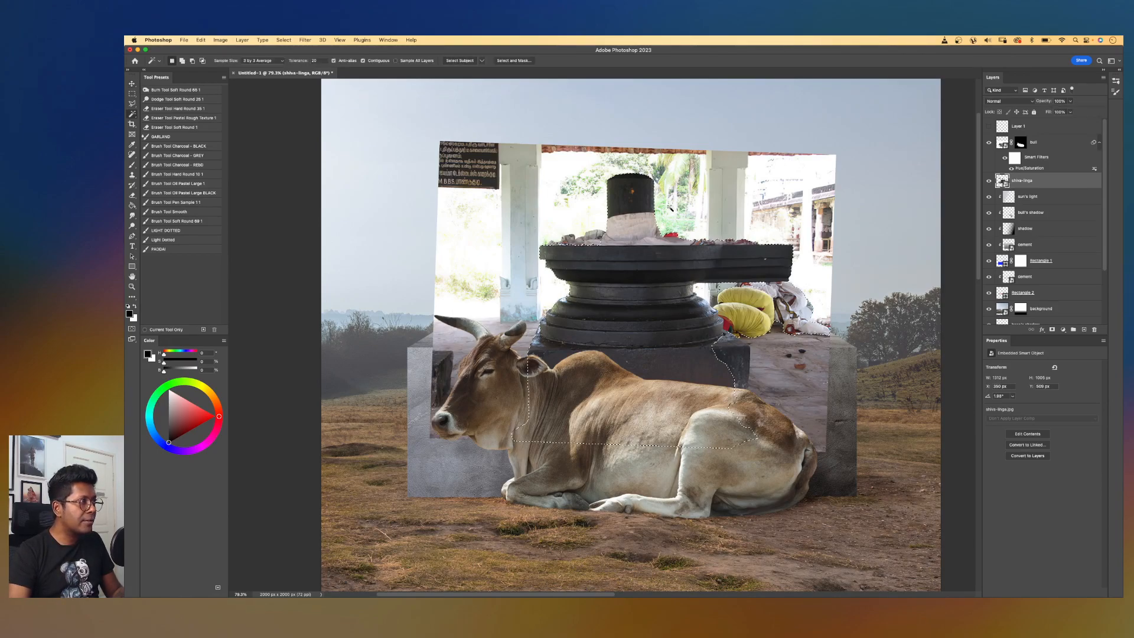
- Add the missing right corner of the black square base to the selection with the Polygonal Lasso
scroll(665, 215, "up", 4)
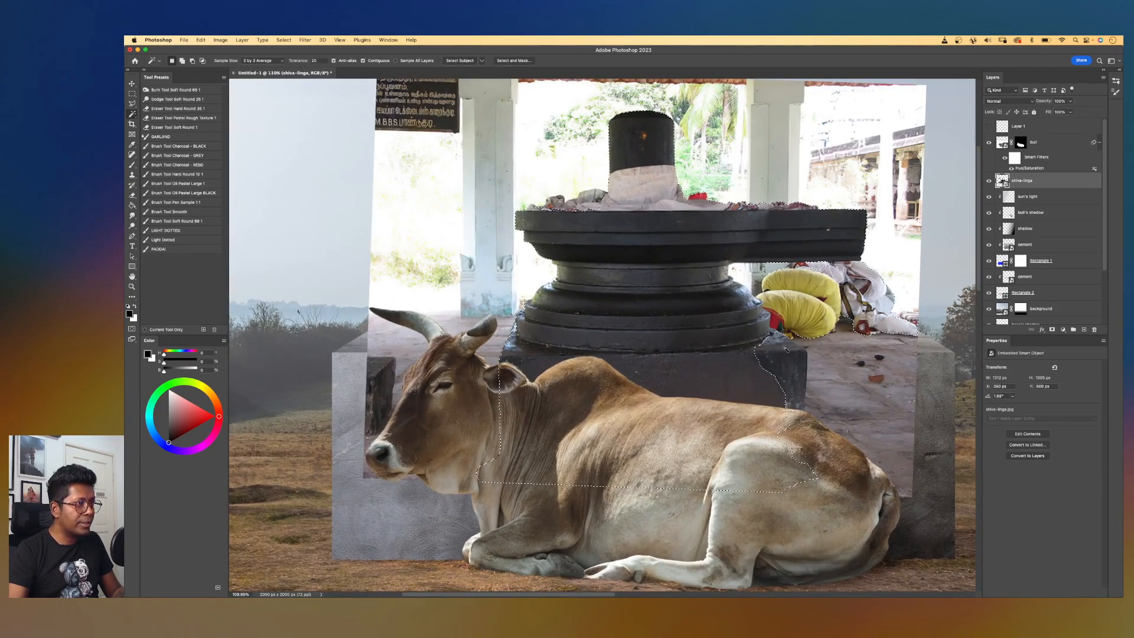
scroll(787, 352, "up", 2)
key("l")
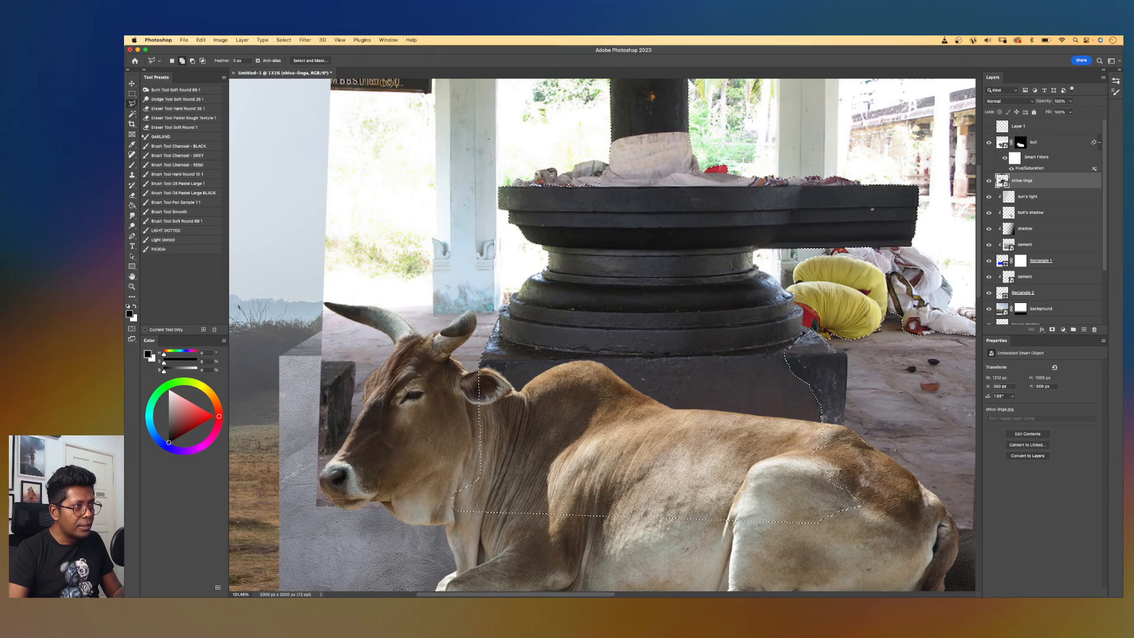
left_click(813, 332, "shift")
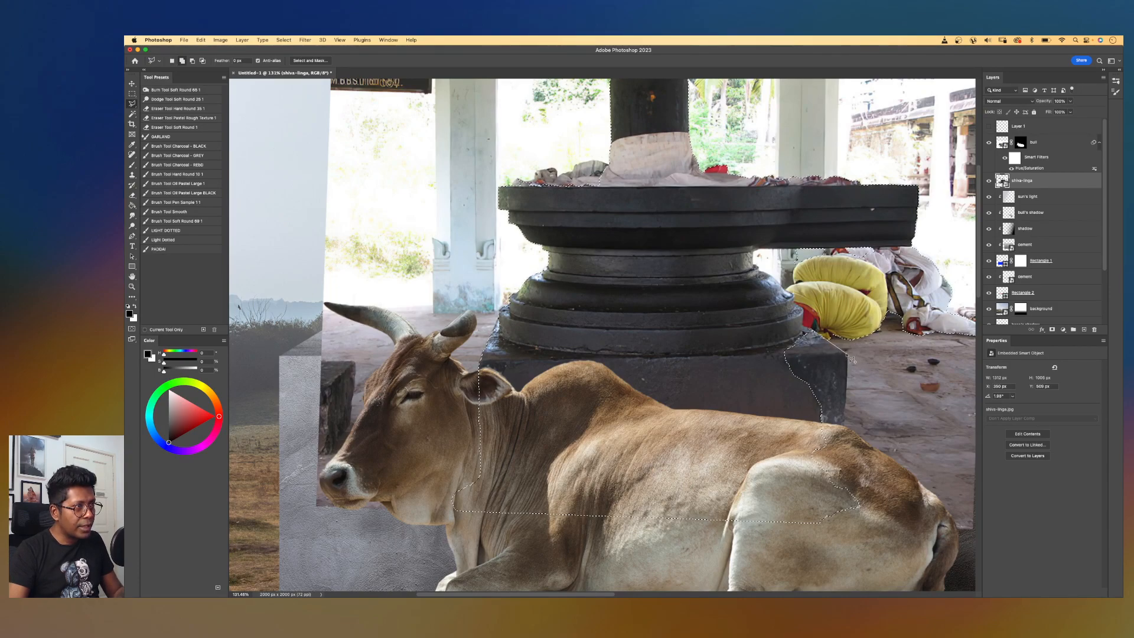
left_click(847, 354)
left_click(845, 411)
left_click(843, 444)
left_click(797, 473)
left_click(712, 385)
left_click(749, 335)
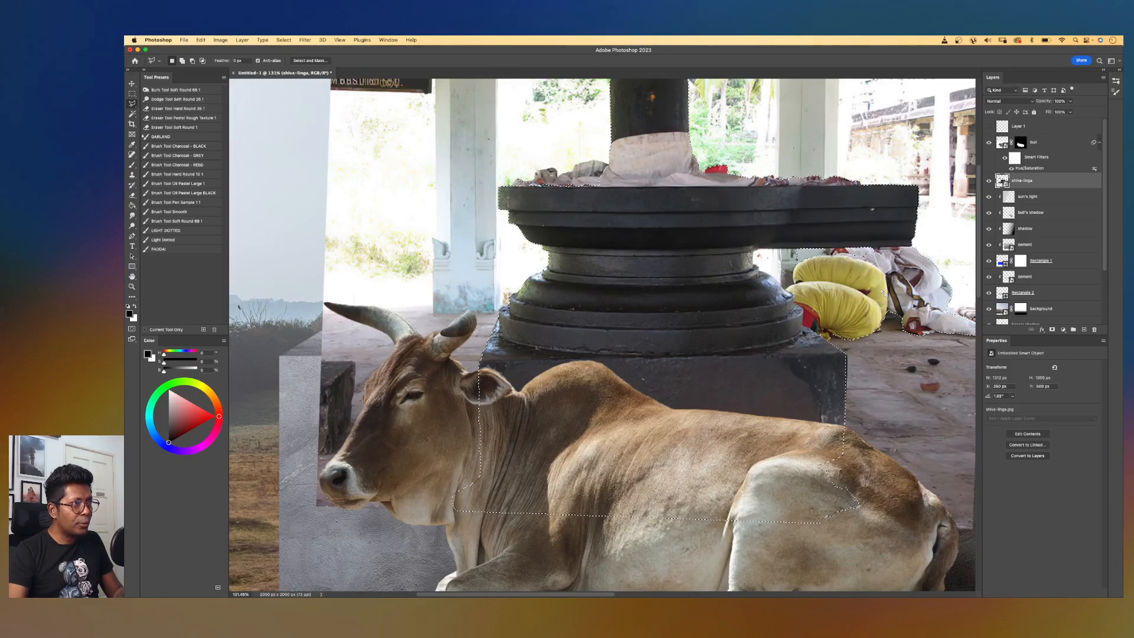
- Subtract the yellow and white cloth bundles beside the pedestal from the selection with the Polygonal Lasso
scroll(875, 281, "right", 3)
scroll(875, 281, "up", 1)
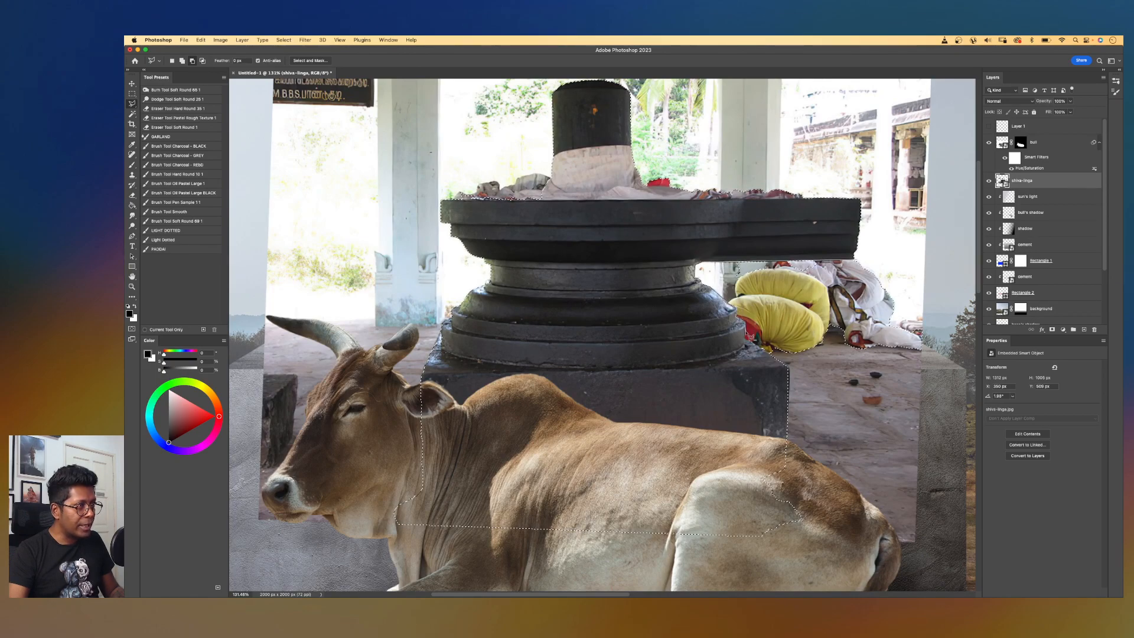
left_click(810, 376)
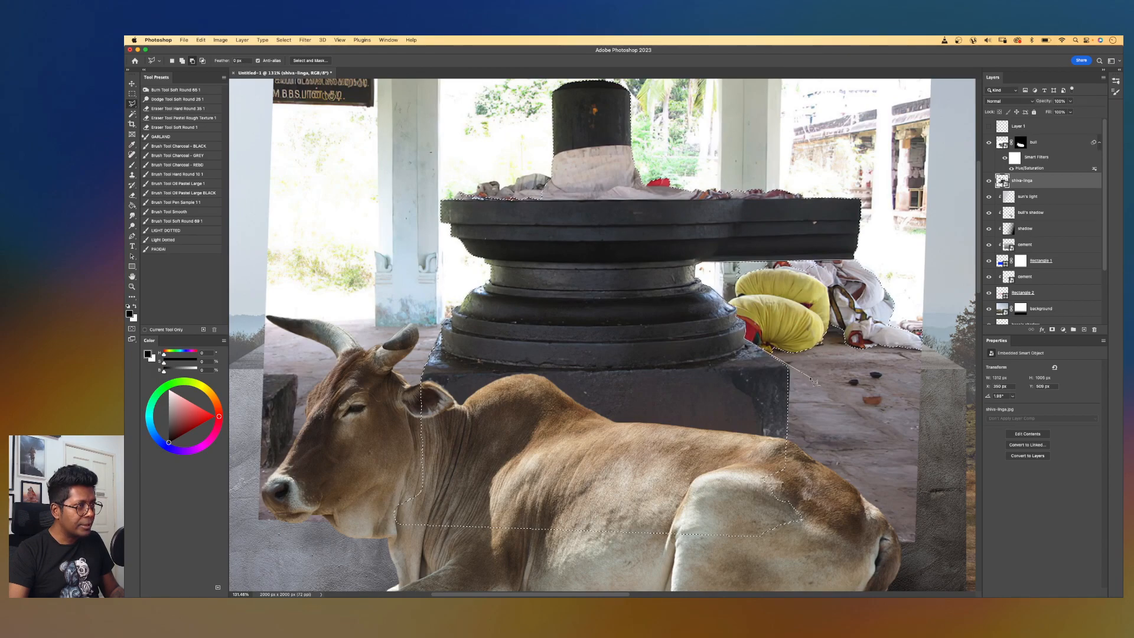
double_click(910, 251)
- Add the unselected cloth heap on the platform, just left of the linga, to the selection
left_click_drag(547, 253, 637, 323)
scroll(613, 306, "up", 3)
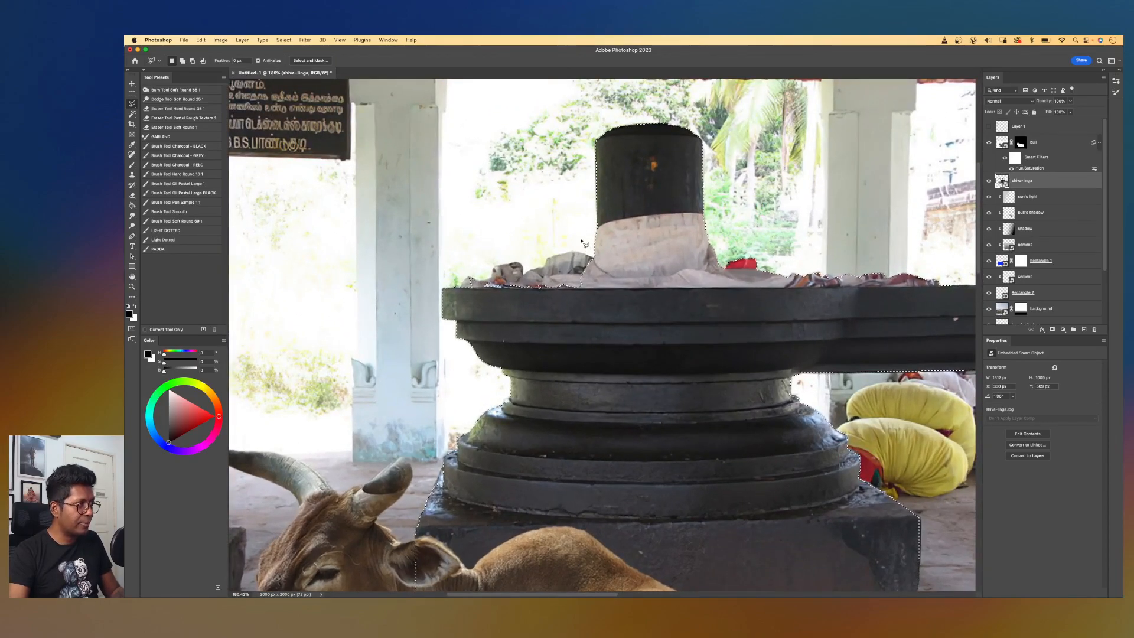
left_click(597, 259, "shift")
left_click(581, 253)
left_click(569, 253)
left_click(555, 255)
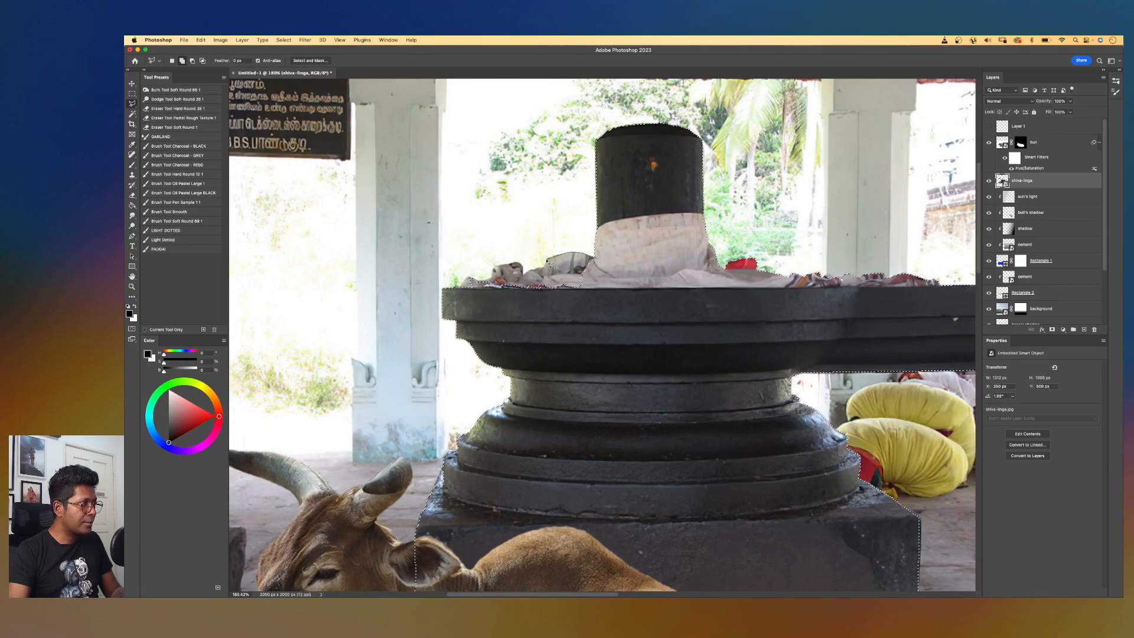
- Add the remaining cloth along the platform's left end to the selection with the Polygonal Lasso
left_click(524, 276)
left_click(517, 272)
left_click(502, 274)
left_click(492, 276)
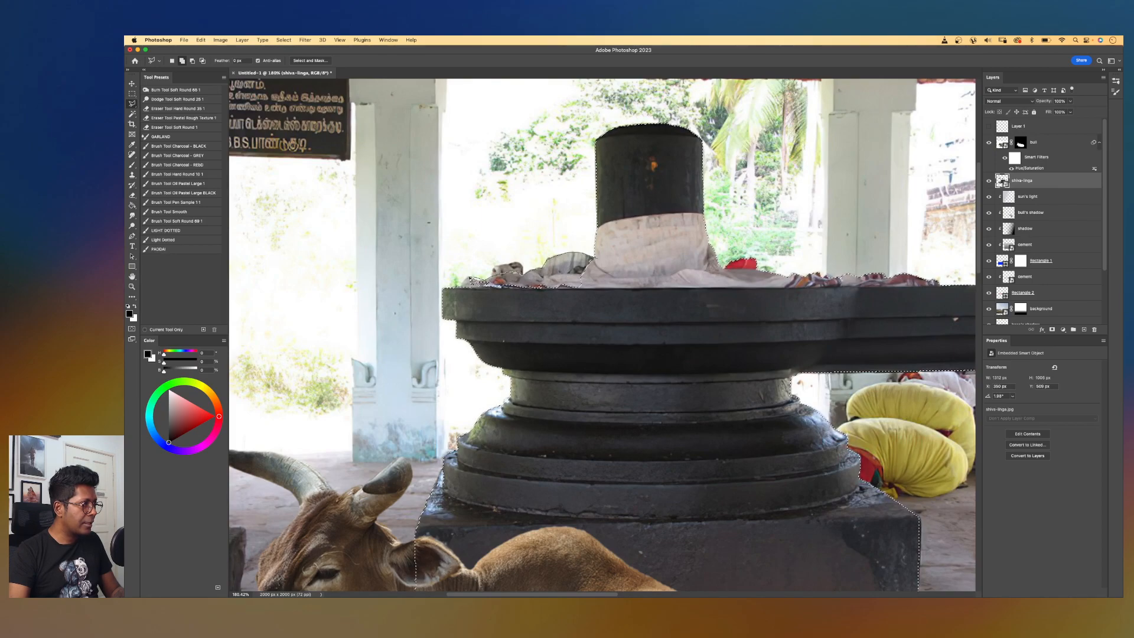
left_click(468, 288)
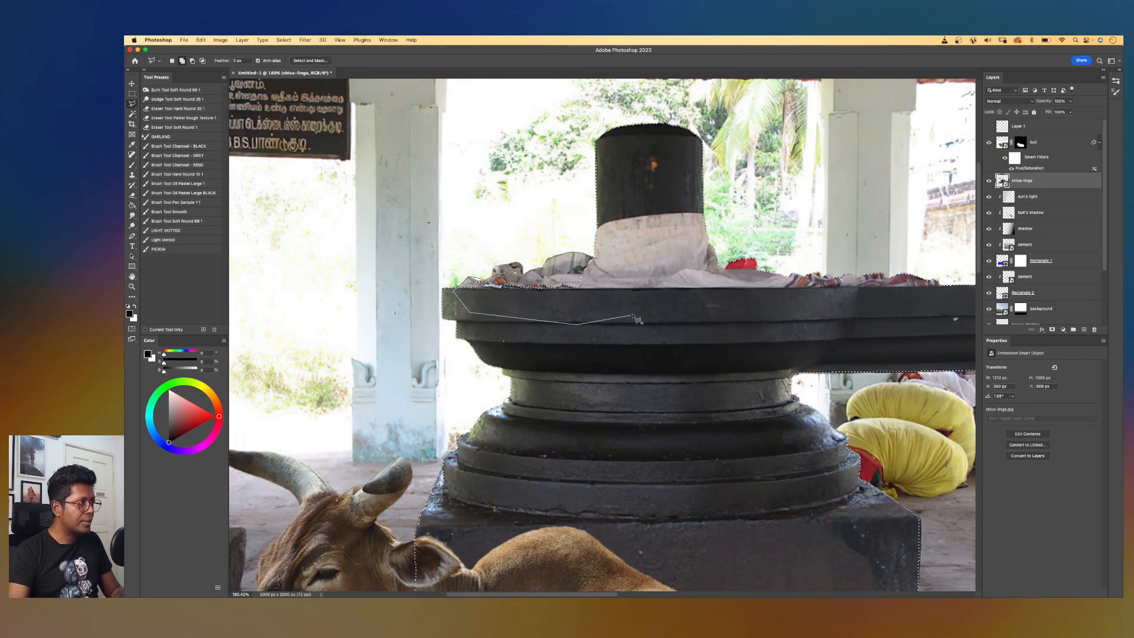
scroll(648, 305, "right", 4)
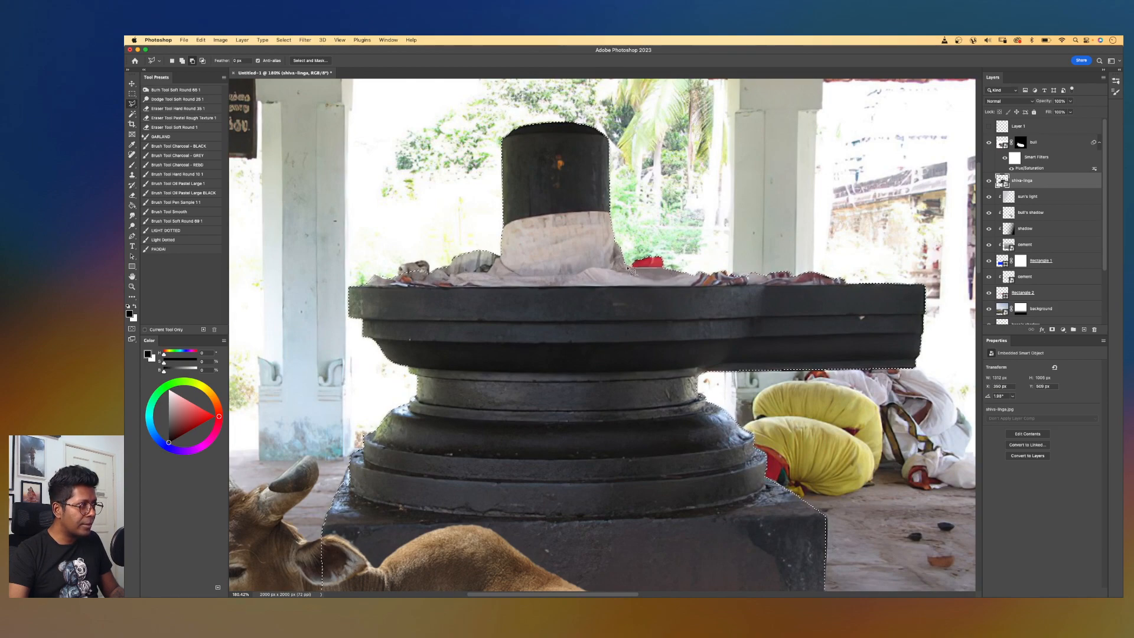
- Add the left corner of the black square base to the selection and mask the shiva-linga layer with it
scroll(660, 280, "down", 3)
scroll(660, 281, "left", 3)
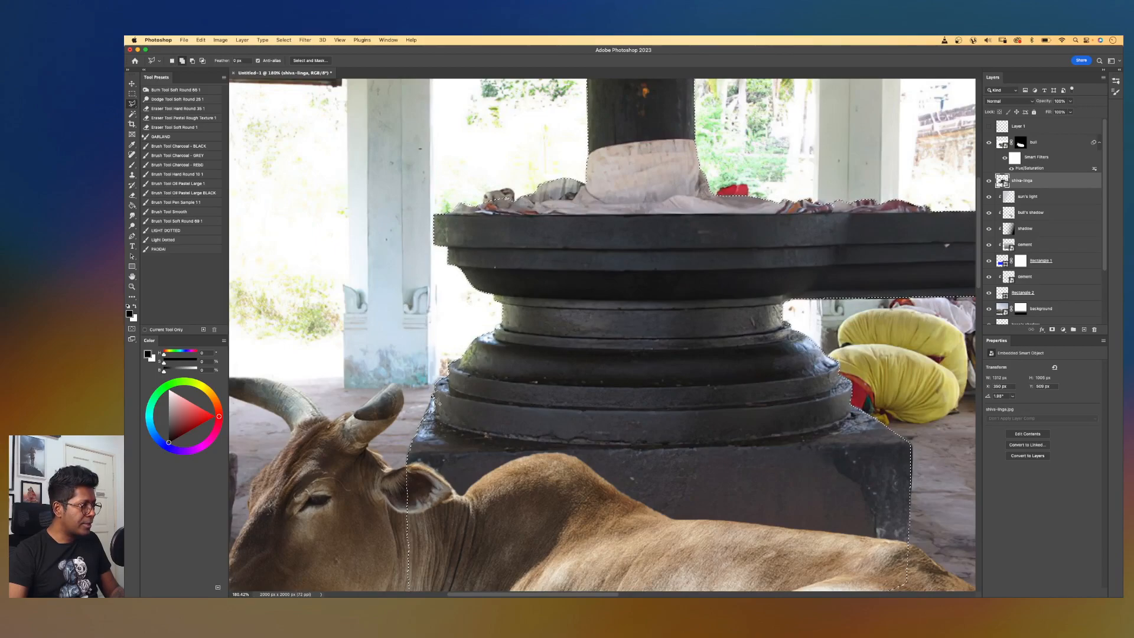
left_click(408, 459)
left_click(472, 460)
double_click(552, 397)
key("super+0")
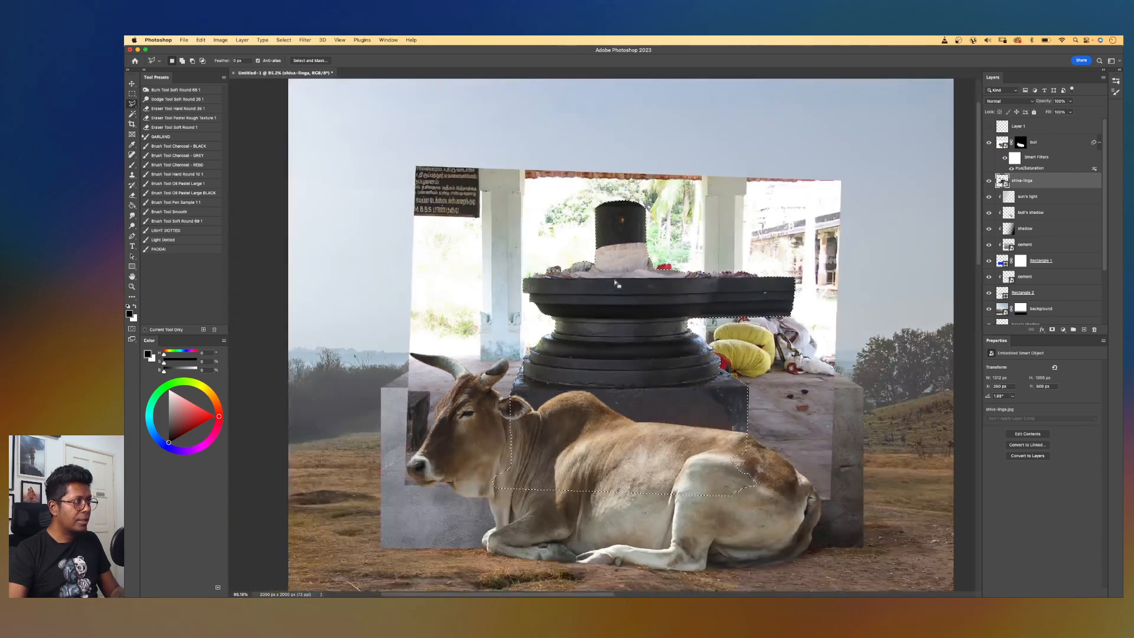
left_click(1052, 329)
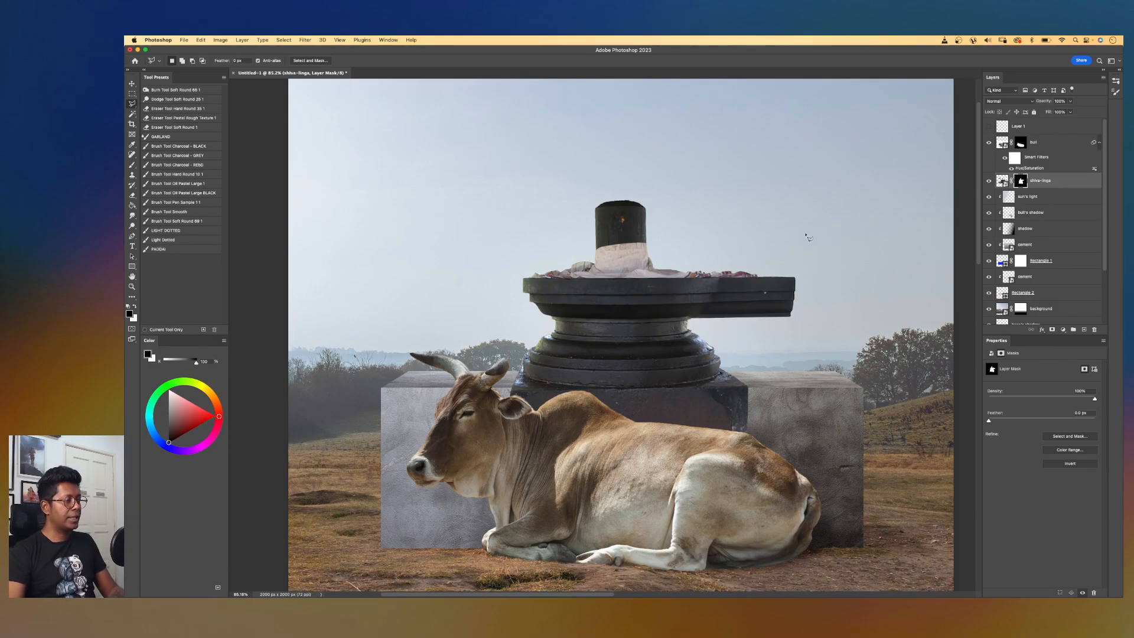
- Hide the square base behind the bull by filling a rectangular marquee of about 1084 by 414 px with black on the shiva-linga mask, and deselect
scroll(813, 237, "down", 3)
scroll(809, 237, "up", 3)
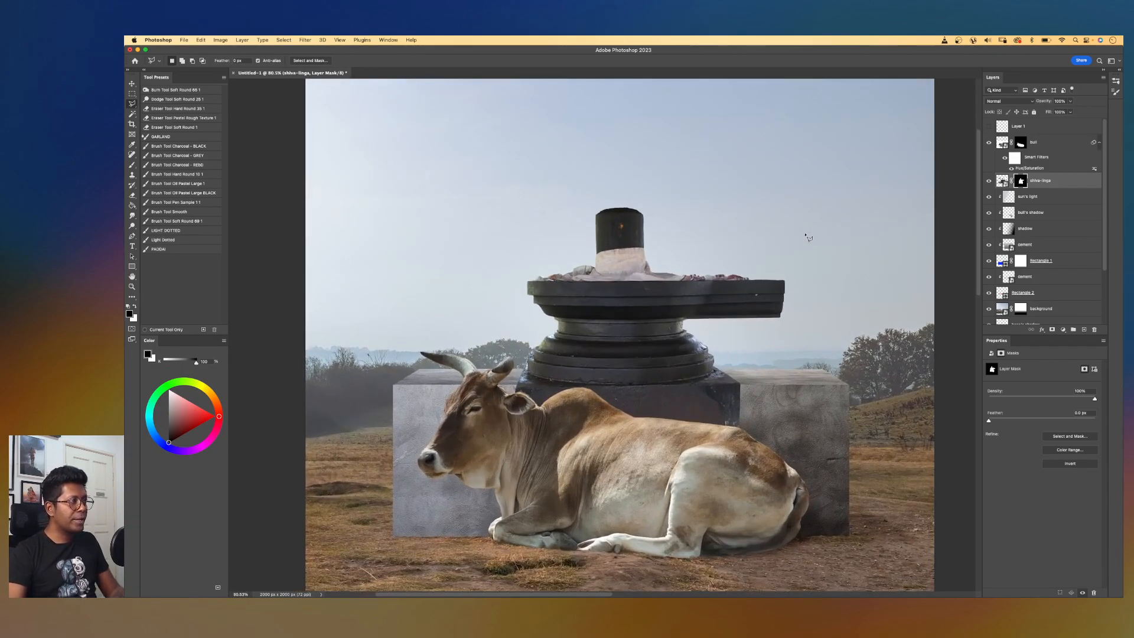
scroll(652, 273, "up", 1)
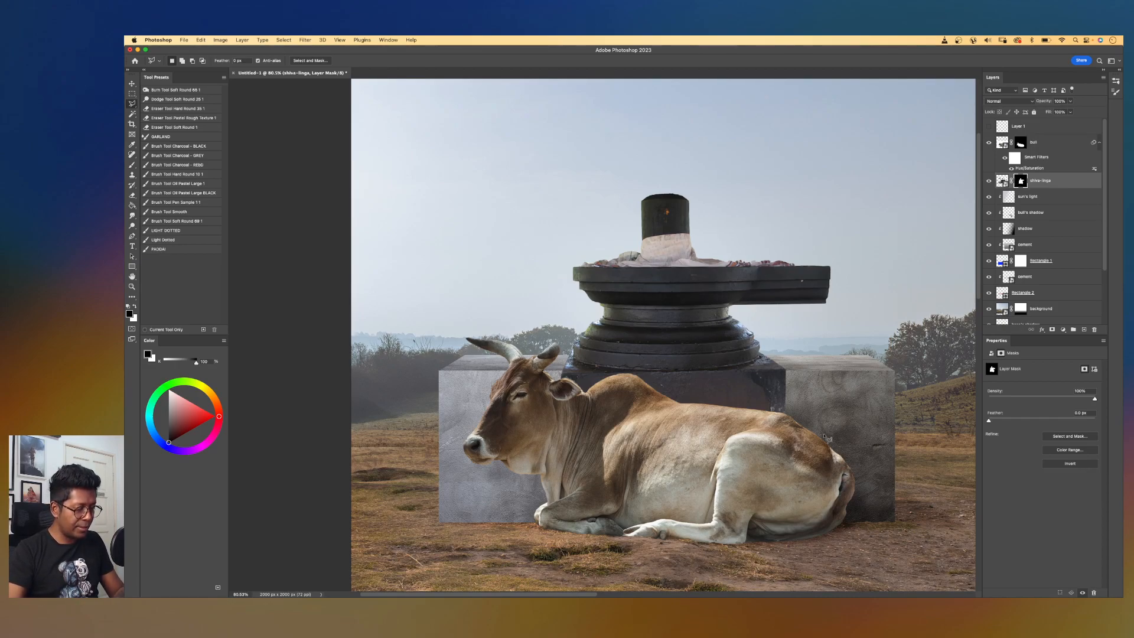
key("m")
left_click_drag(861, 502, 521, 371)
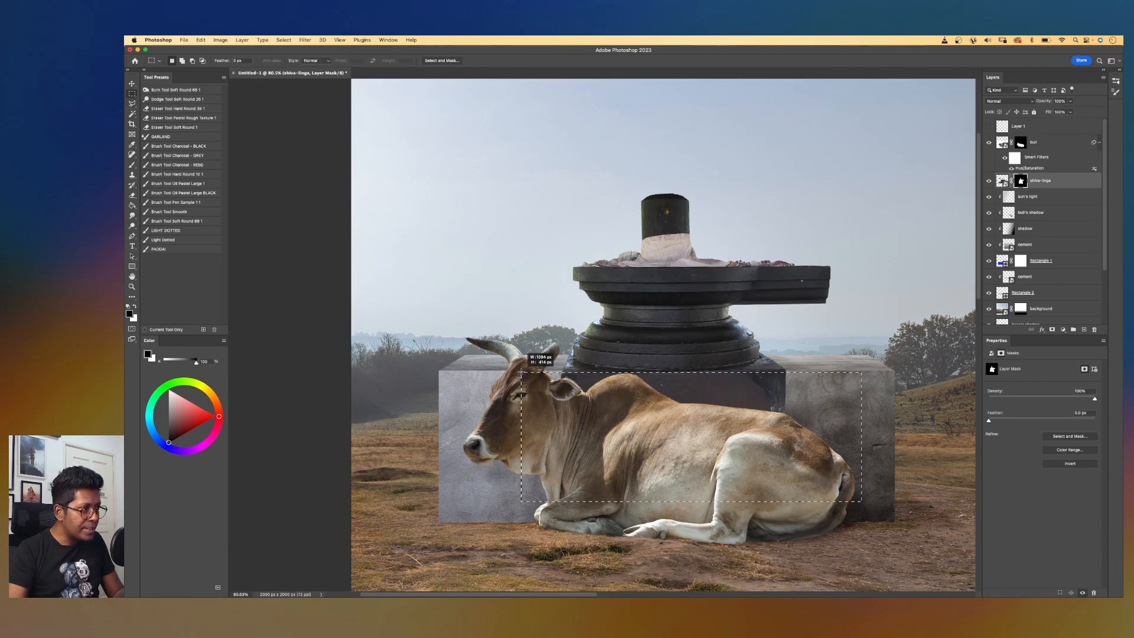
left_click_drag(518, 371, 519, 370)
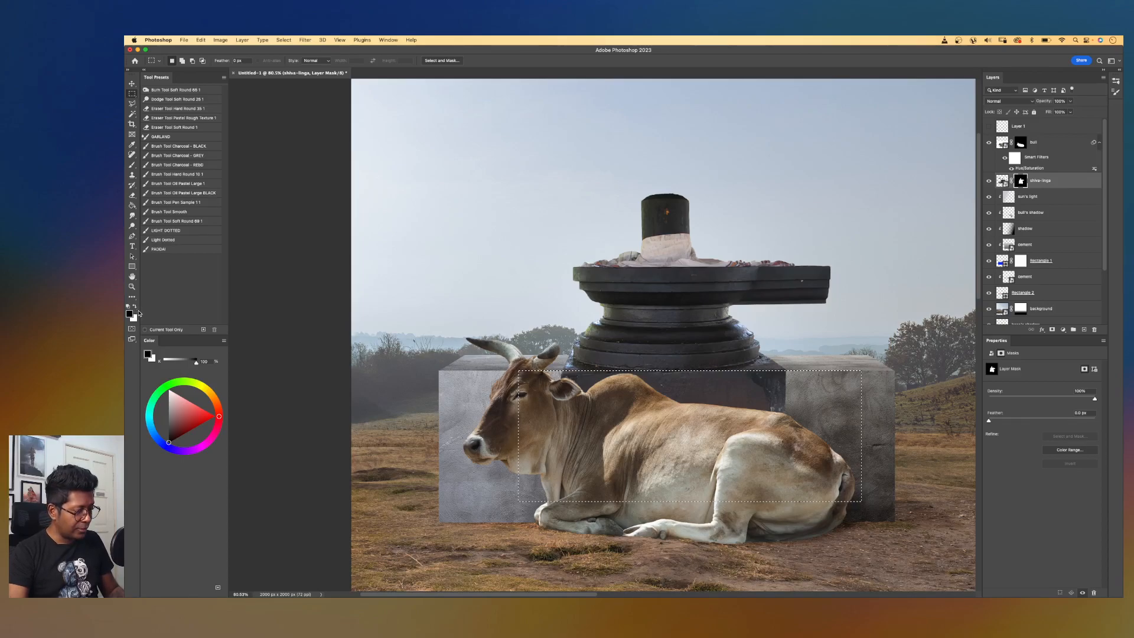
key("x")
key("x")
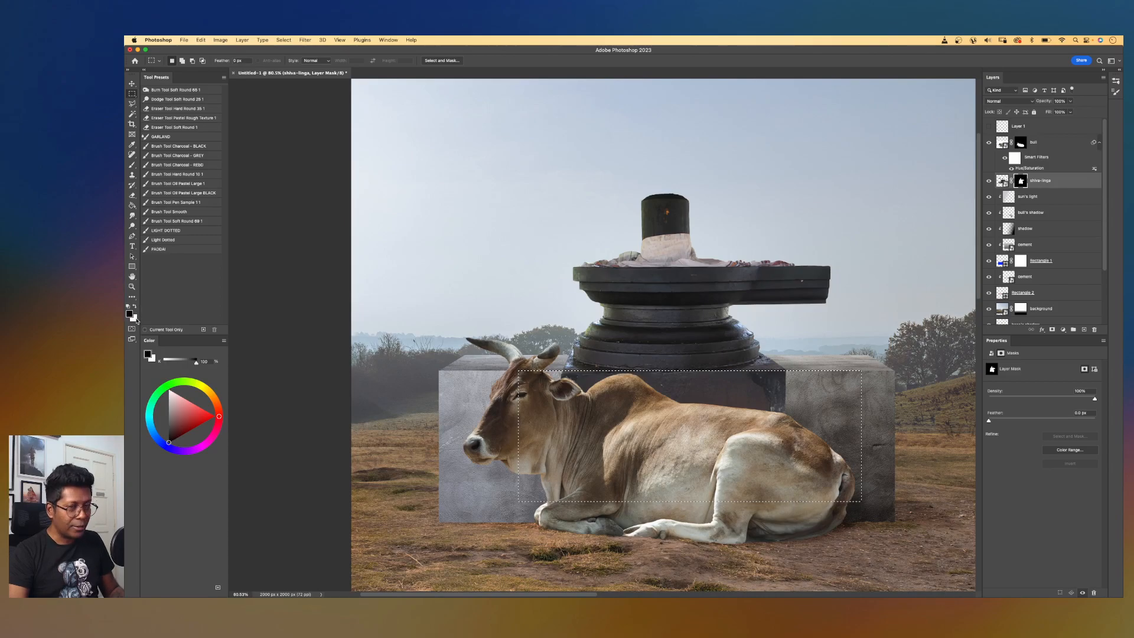
key("x")
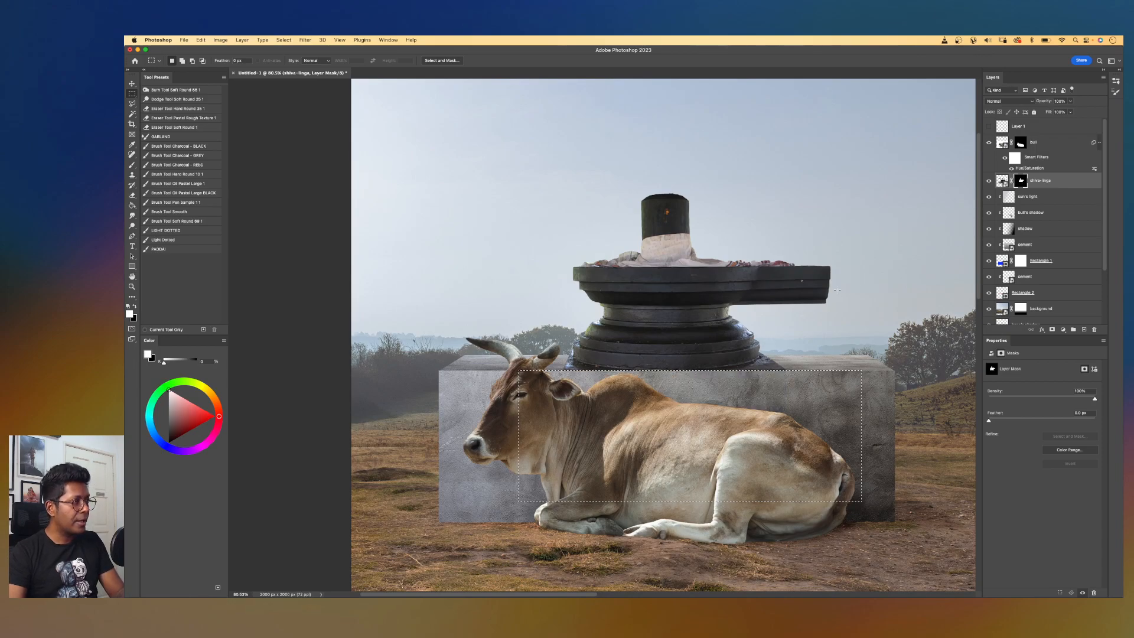
key("super+d")
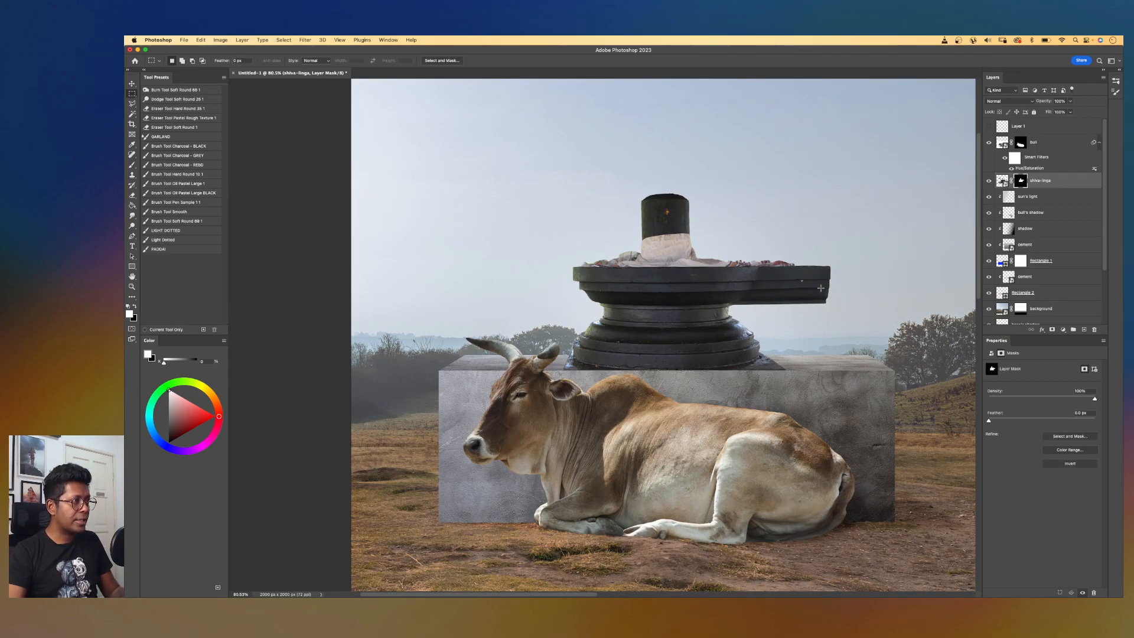
- Duplicate the shiva-linga layer and clip the copy to the original shiva-linga layer
scroll(820, 288, "down", 3)
scroll(596, 318, "up", 3)
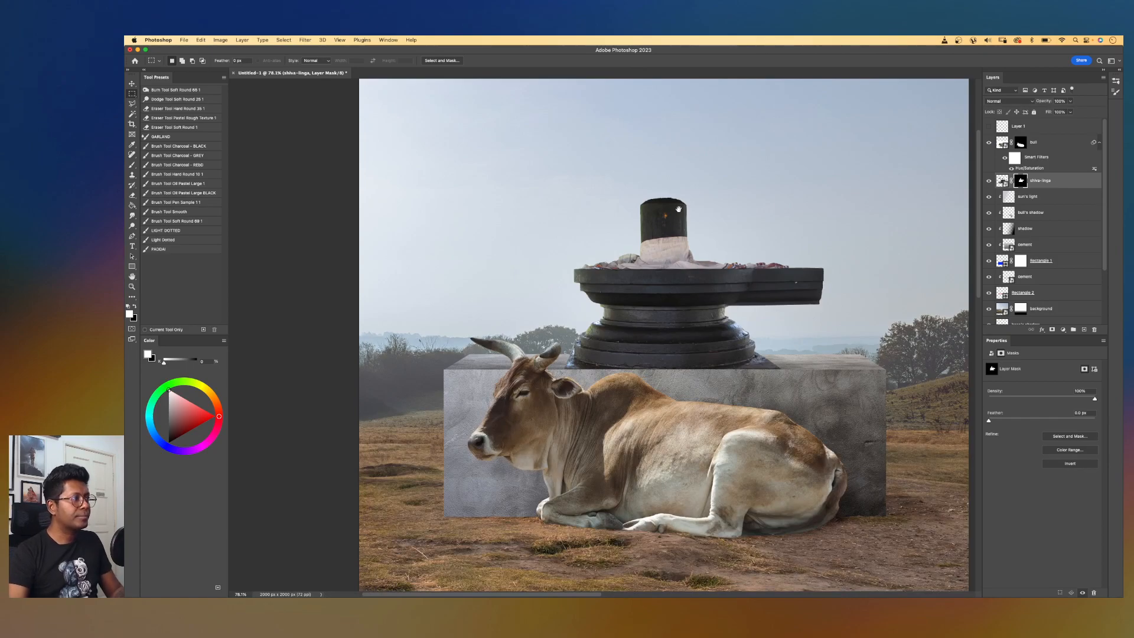
scroll(596, 319, "left", 1)
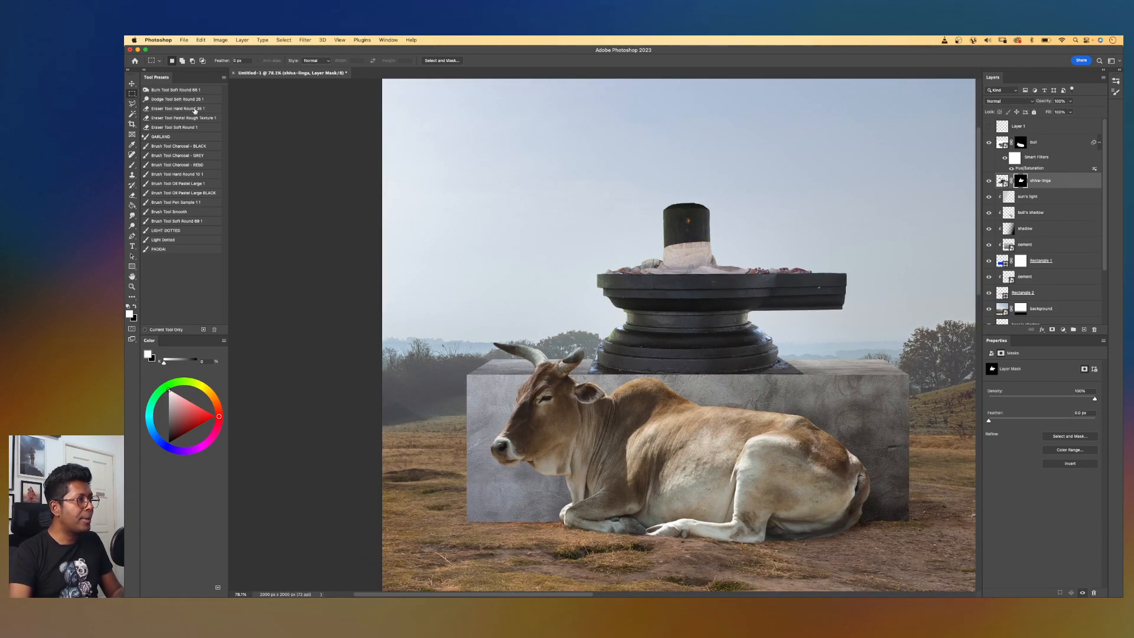
key("v")
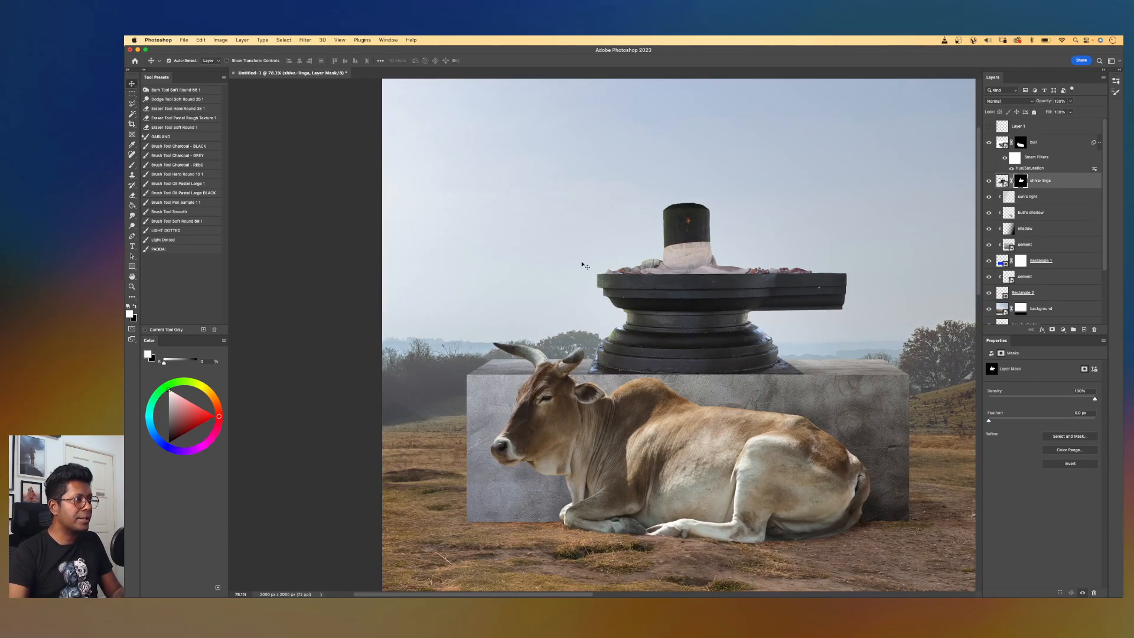
scroll(582, 266, "down", 2)
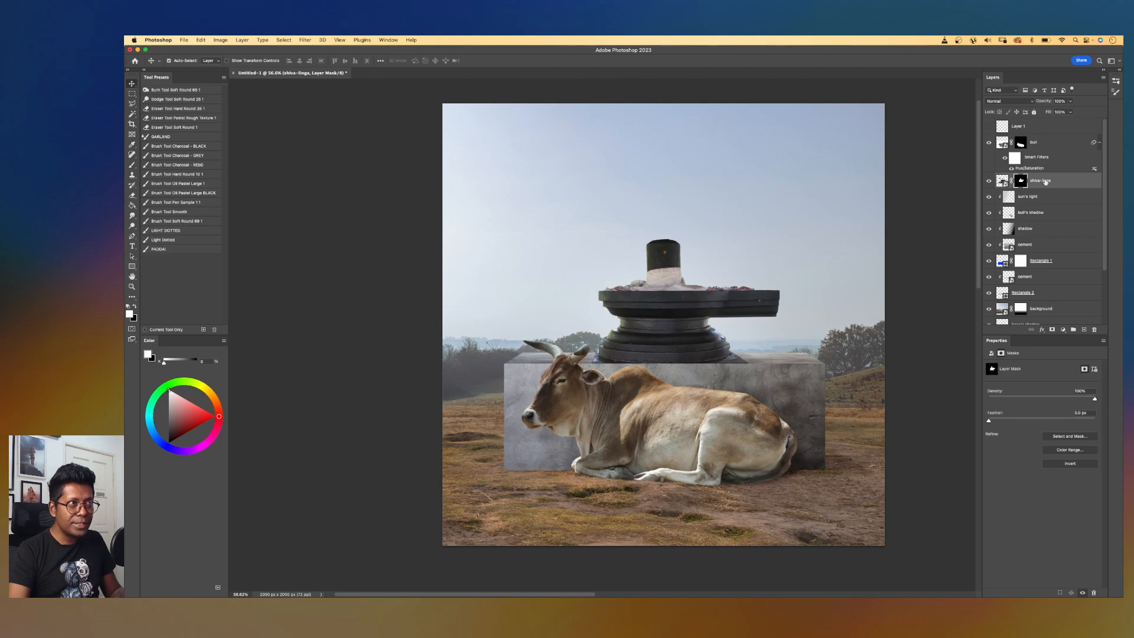
left_click_drag(1061, 182, 1084, 329)
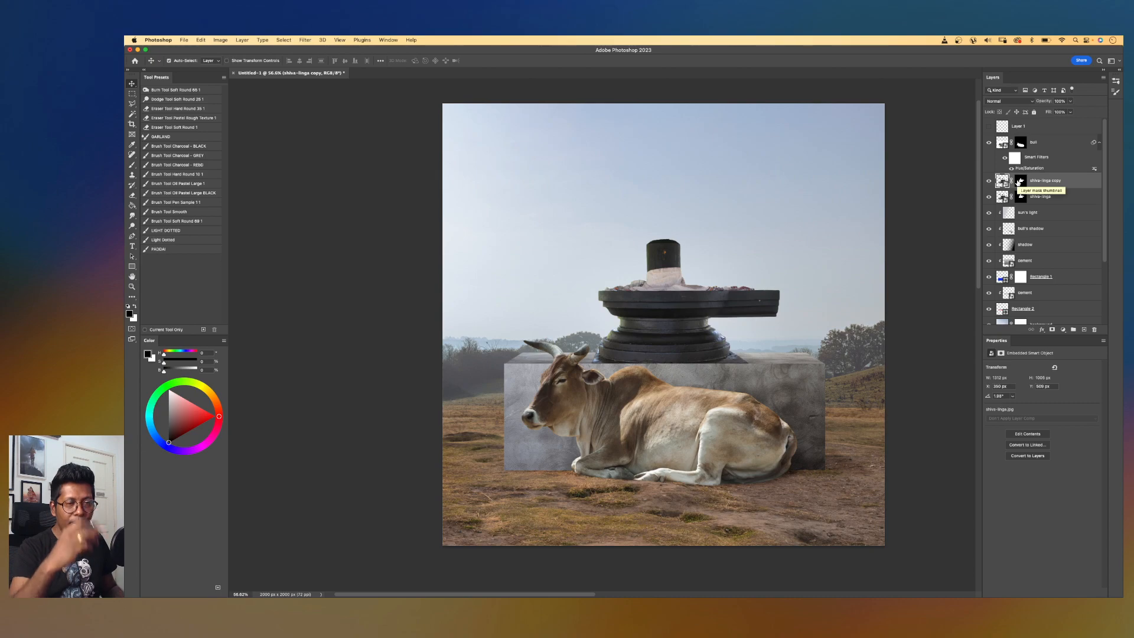
left_click_drag(1059, 190, 1057, 185)
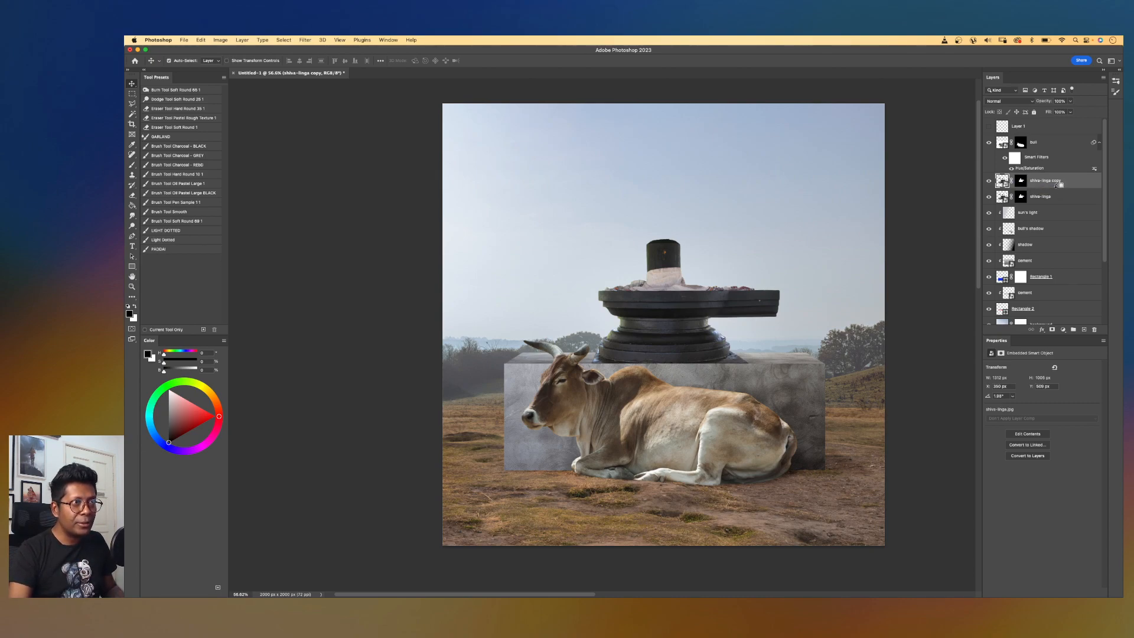
left_click(1058, 187, "alt")
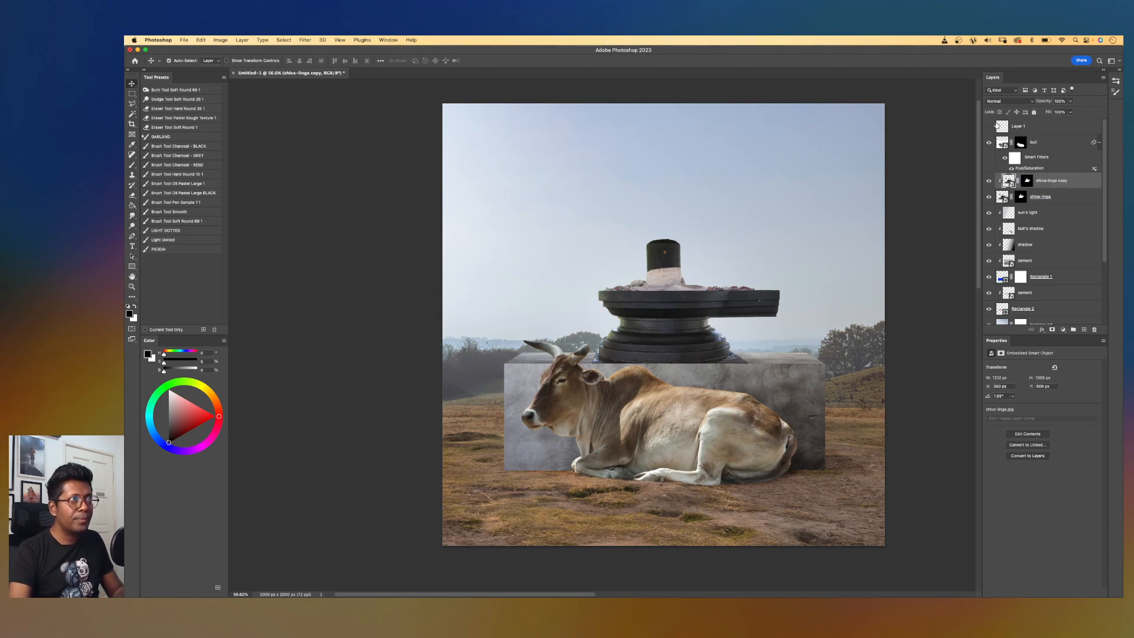
- Set the clipped copy's blend mode to Screen and toggle its visibility to compare the brightening
left_click(1008, 101)
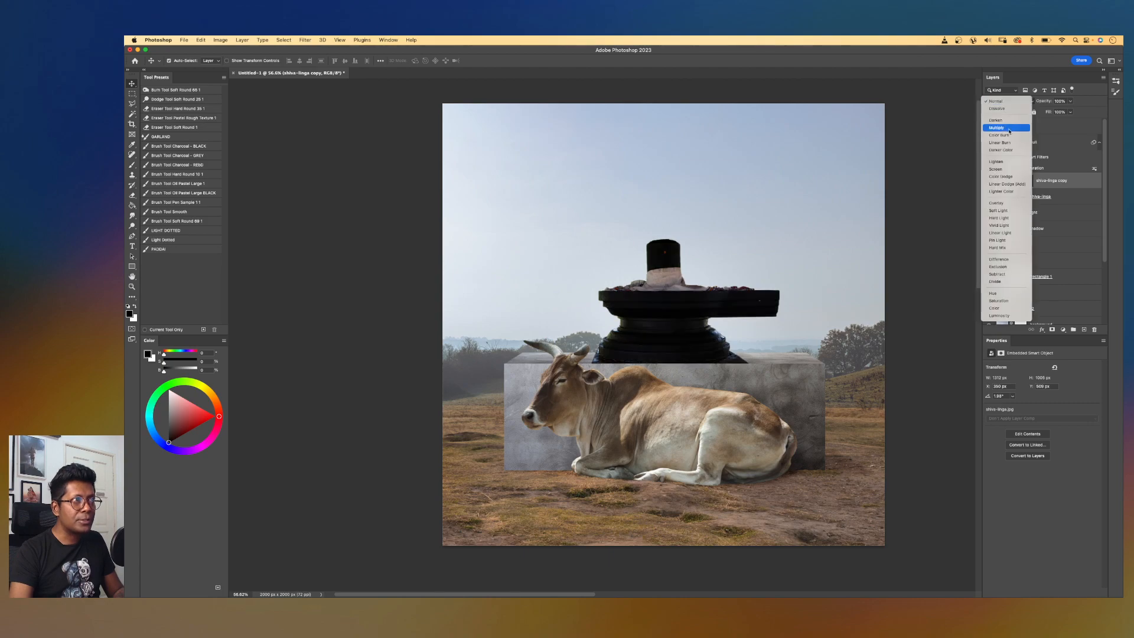
left_click(1001, 168)
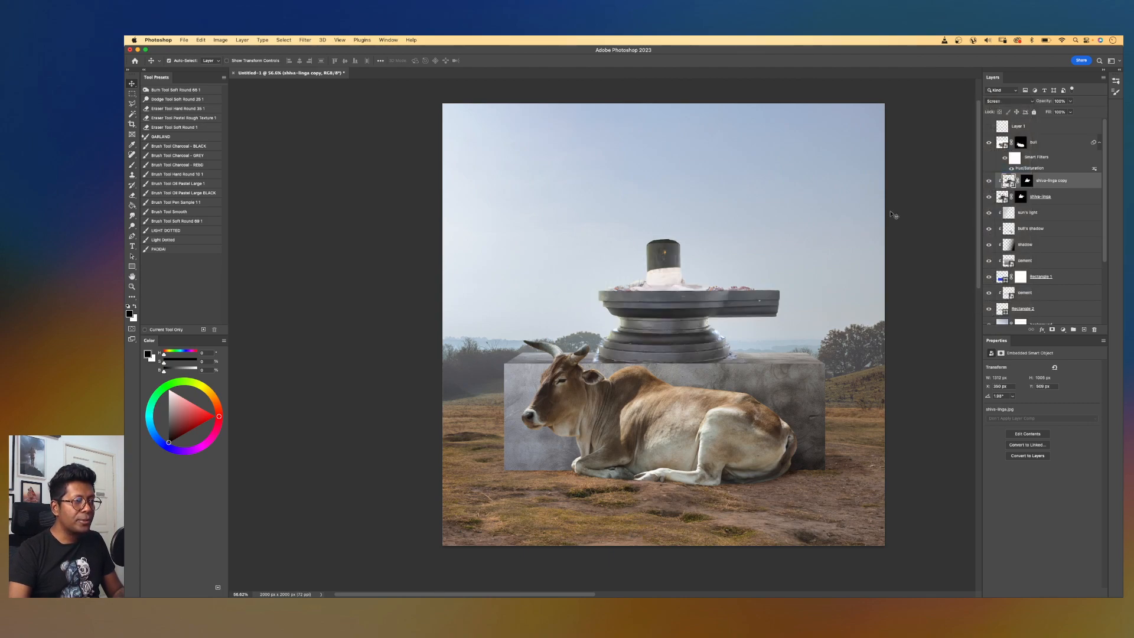
left_click(988, 182)
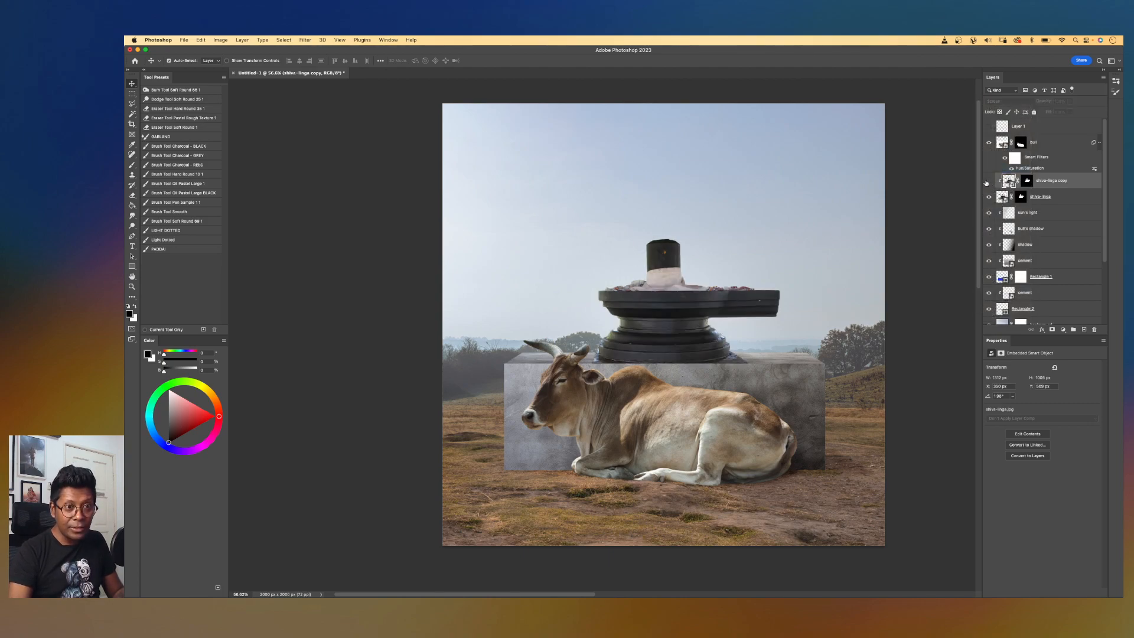
left_click(989, 182)
left_click(990, 182)
left_click(989, 182)
left_click(990, 182)
left_click(989, 182)
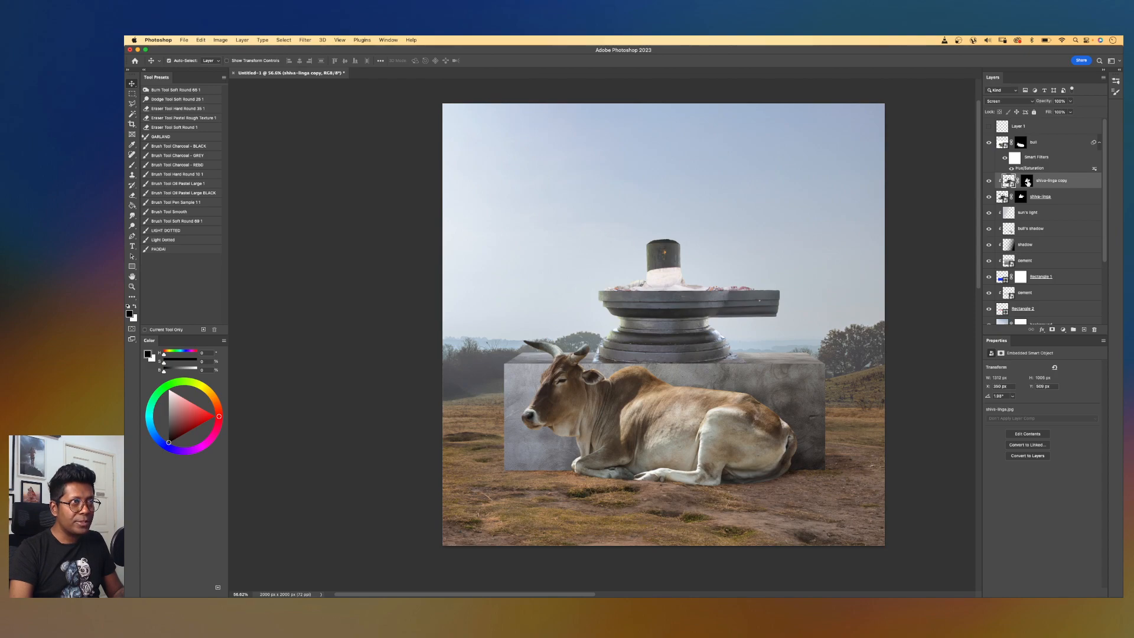
- Target the shiva-linga copy's layer mask and compare the composite with and without the copy
left_click(1027, 182)
scroll(844, 233, "up", 2)
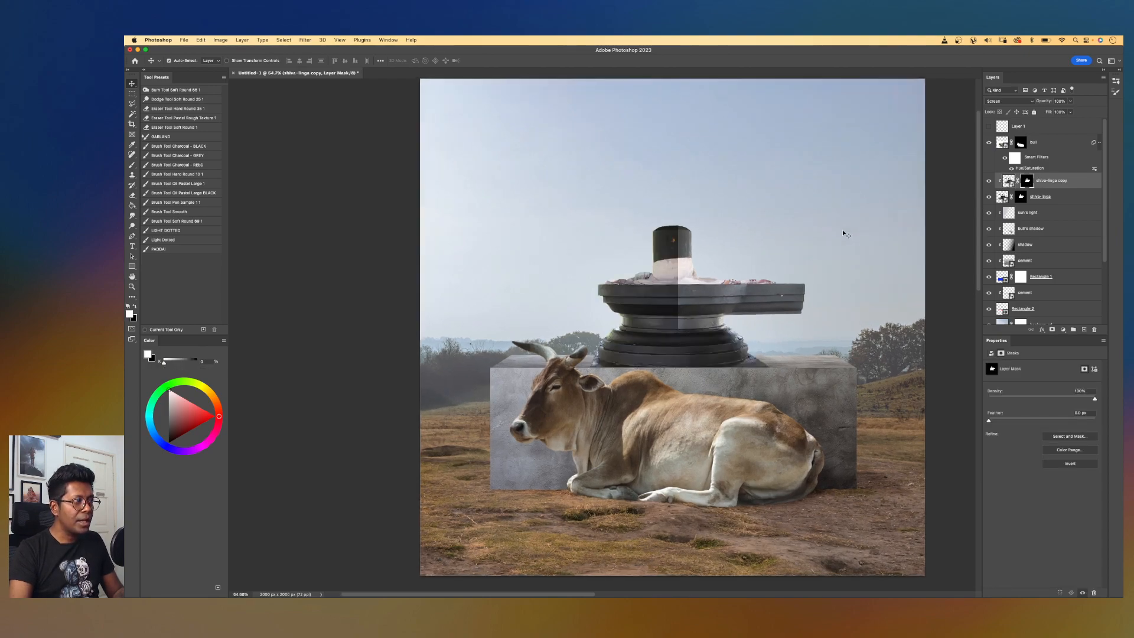
scroll(726, 267, "up", 2)
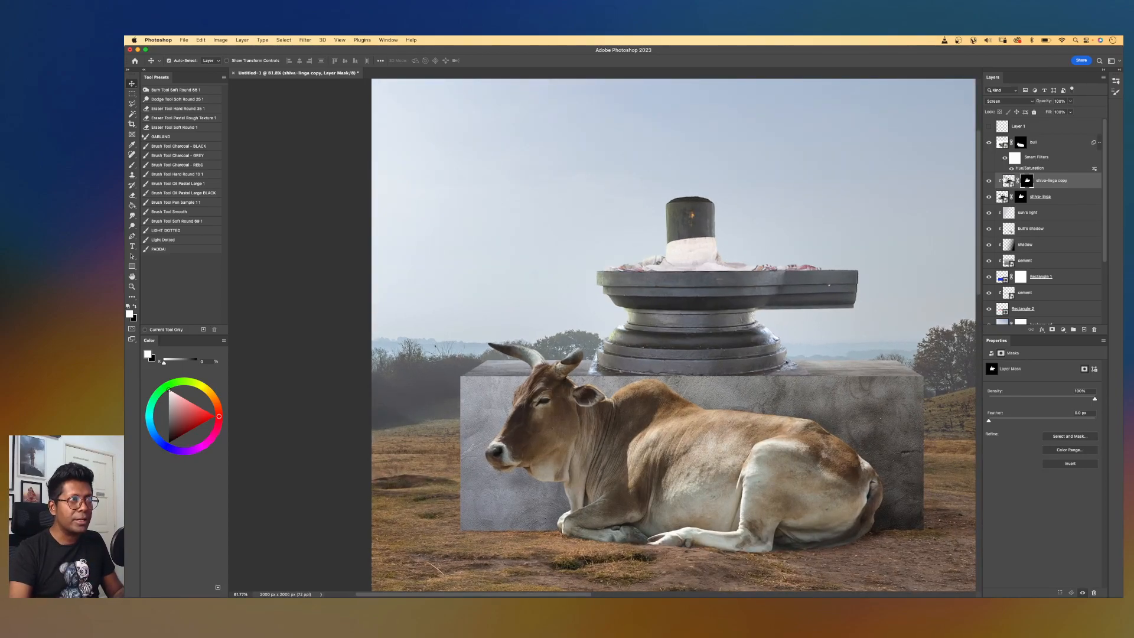
left_click(989, 182)
left_click(989, 182)
left_click(989, 182)
left_click(989, 182)
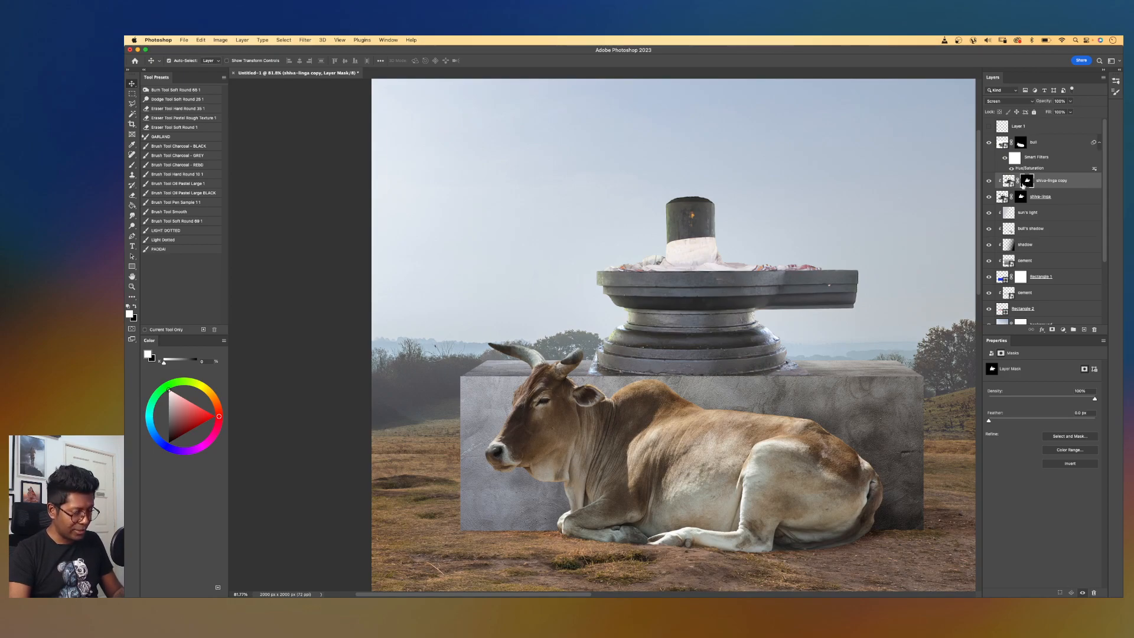
- Paint black on the copy's mask with an enlarged Brush Tool Smooth preset to remove brightening from the right side of the linga and platform
key("b")
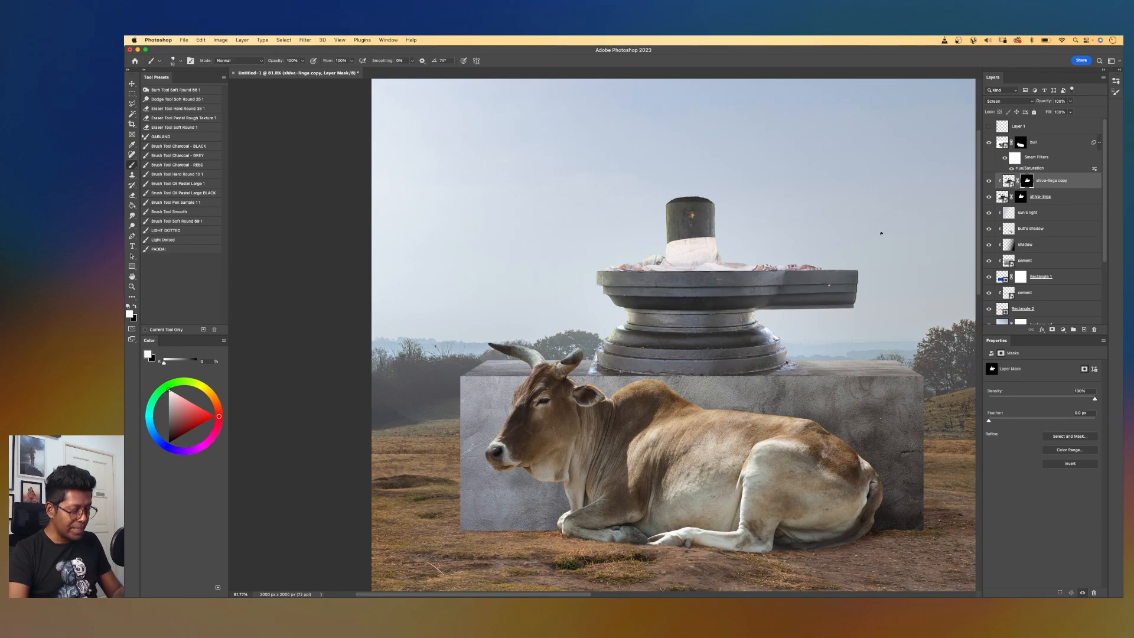
left_click(177, 212)
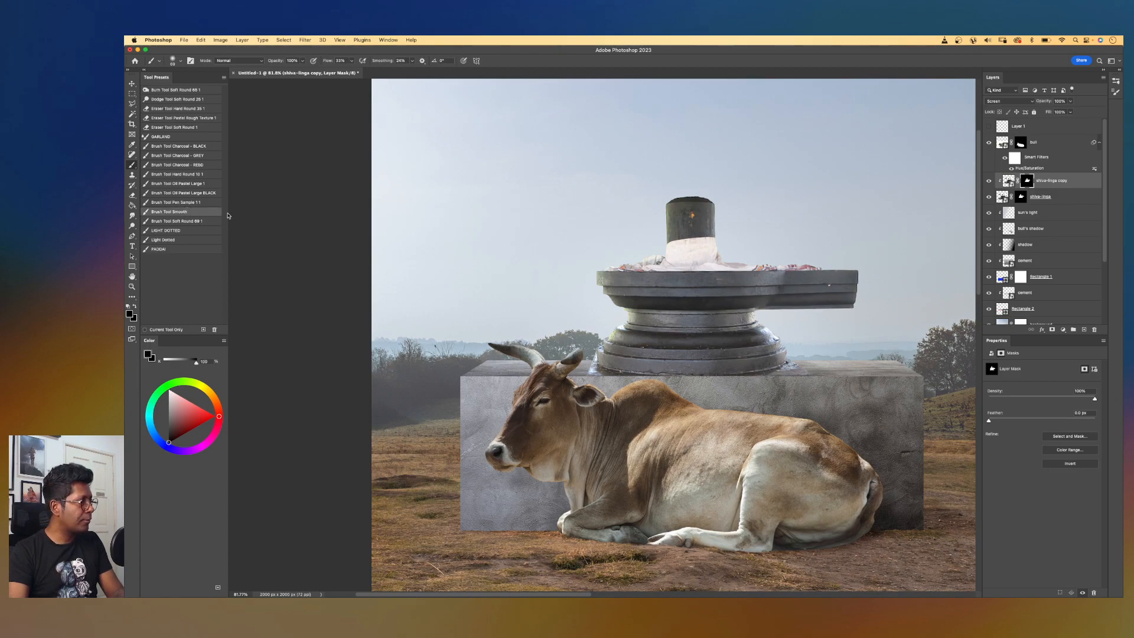
key("bracketright")
key("bracketright")
key("bracketright")
key("bracketright")
key("bracketright")
key("bracketright")
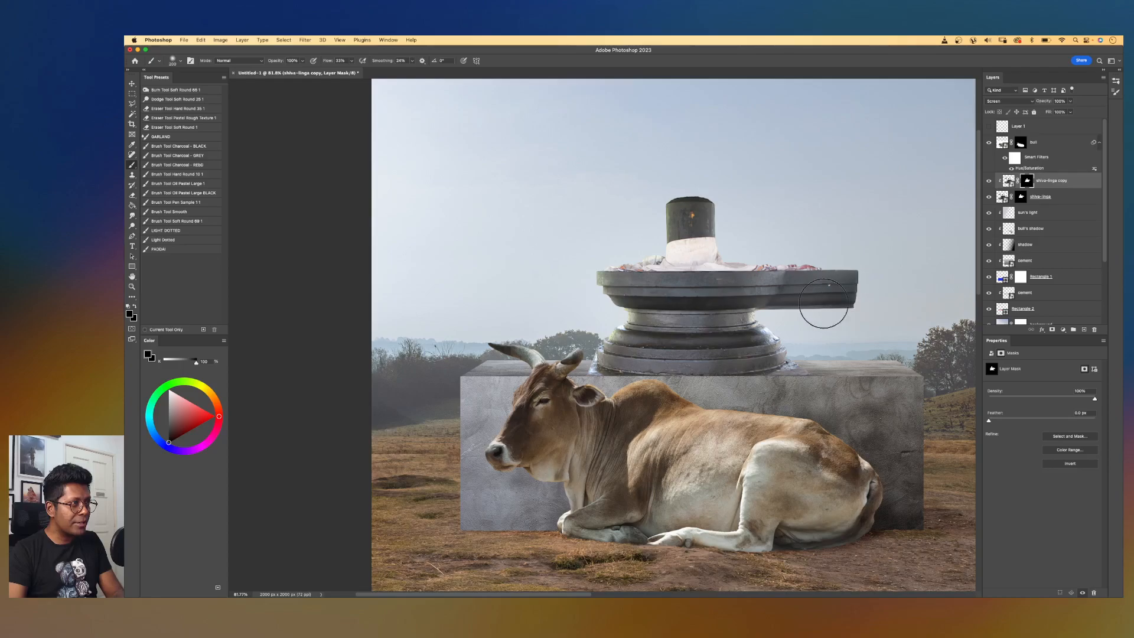
scroll(833, 300, "up", 2)
scroll(831, 301, "right", 5)
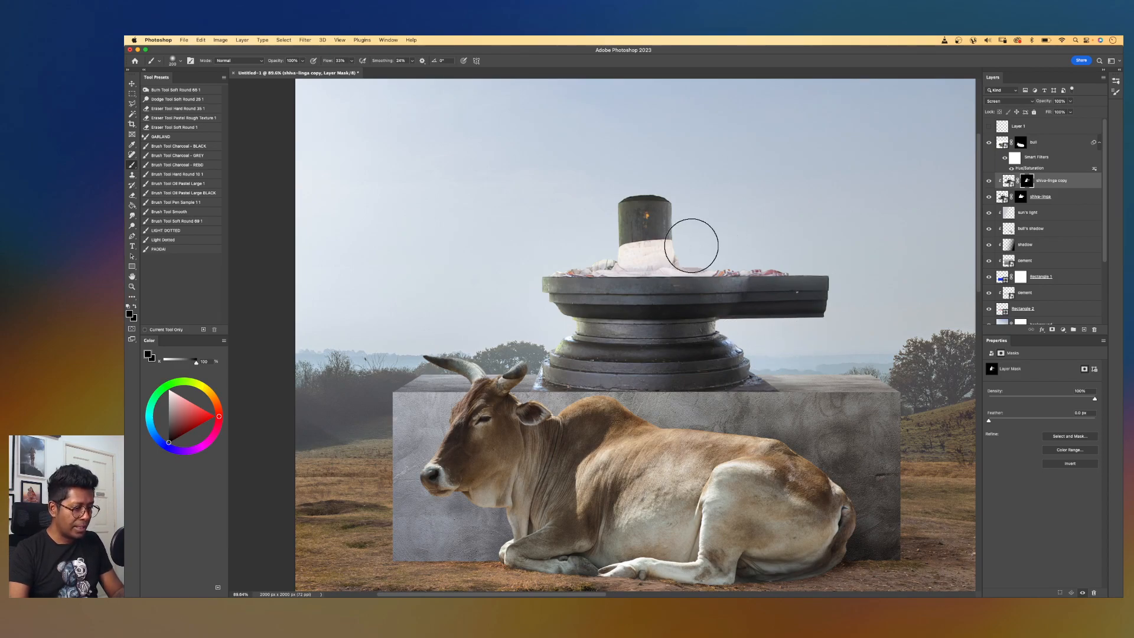
- Refine the shading on the copy's mask with a smaller black brush along the right side of the linga, cloth and pedestal
key("bracketleft")
key("bracketleft")
key("bracketleft")
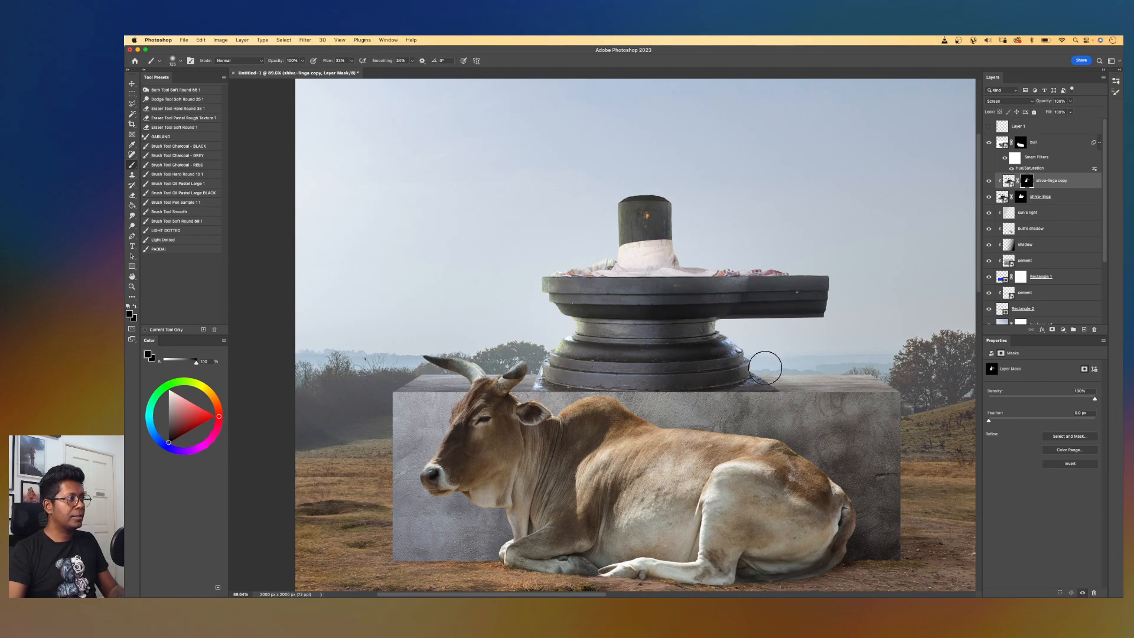
key("super+0")
key("super+plus")
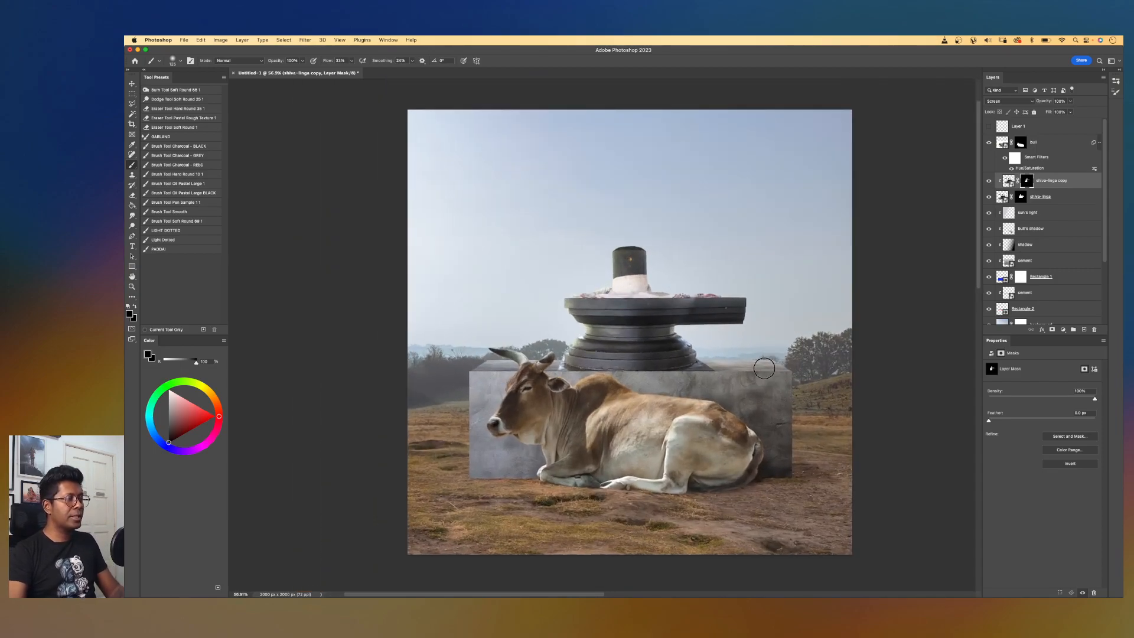
key("super+plus")
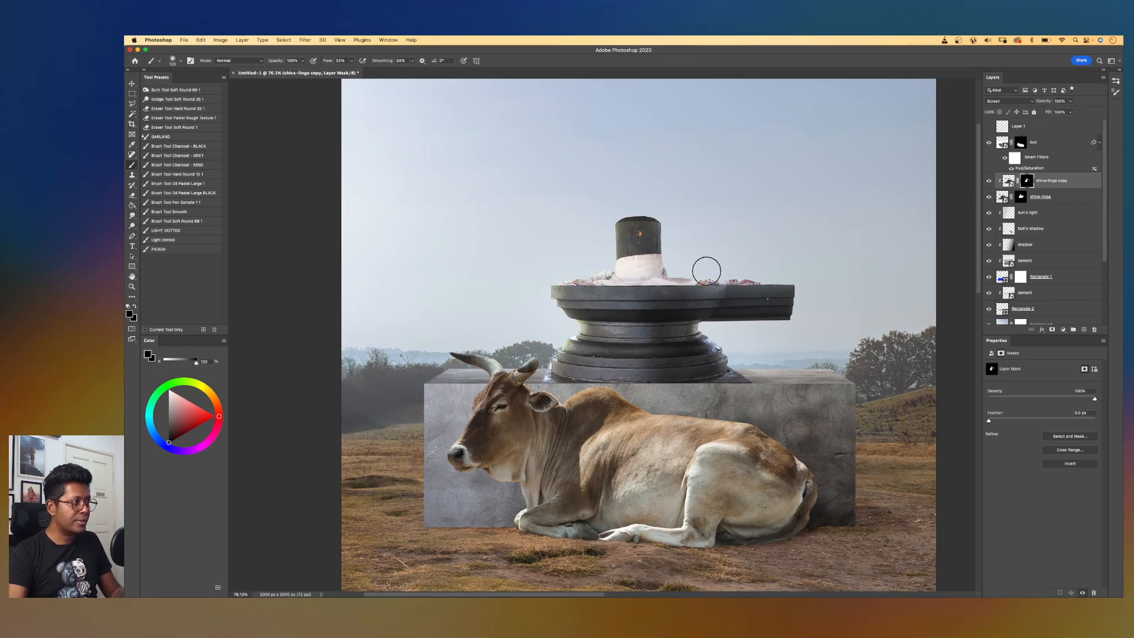
scroll(707, 268, "left", 3)
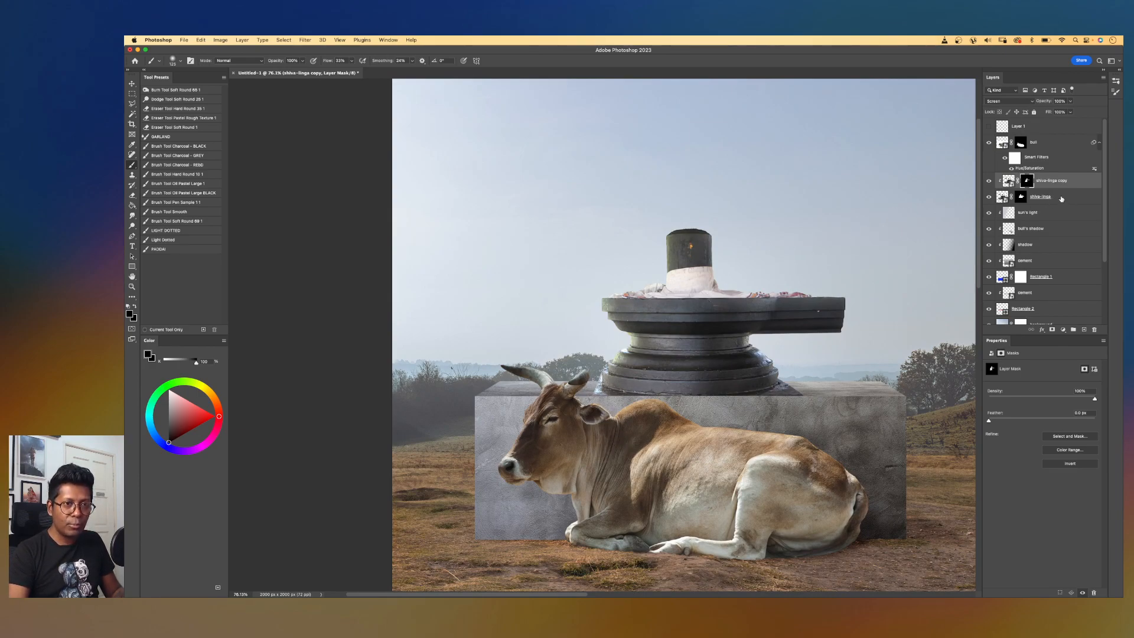
- Convert the shiva-linga layer and its clipped copy into one smart object and name it "shiva-linga"
left_click(1062, 198, "shift")
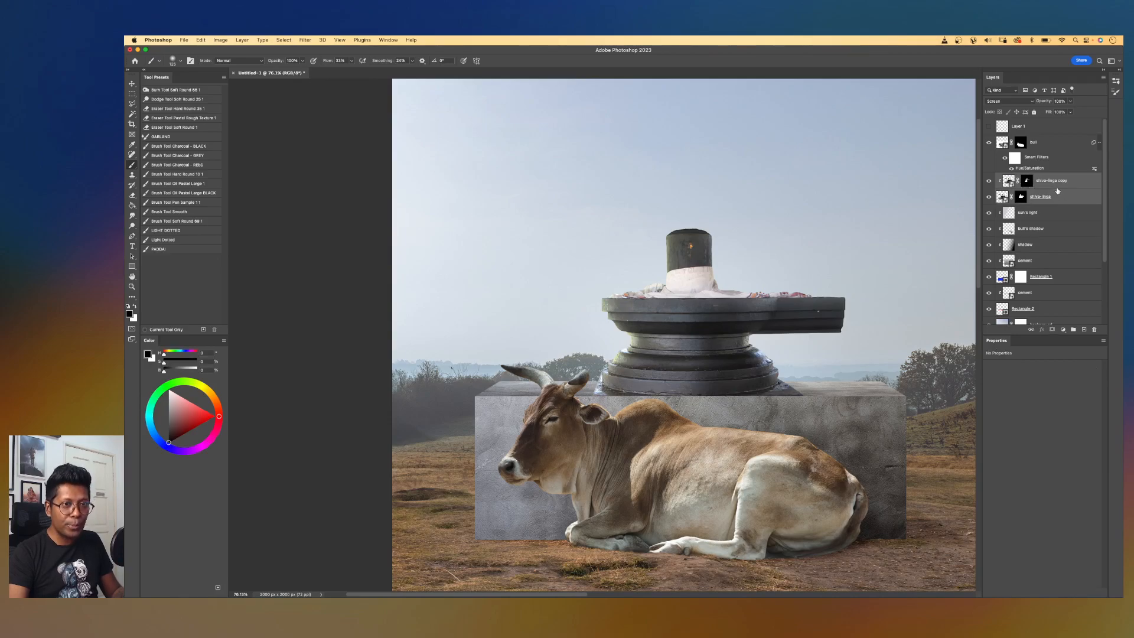
left_click(1063, 206)
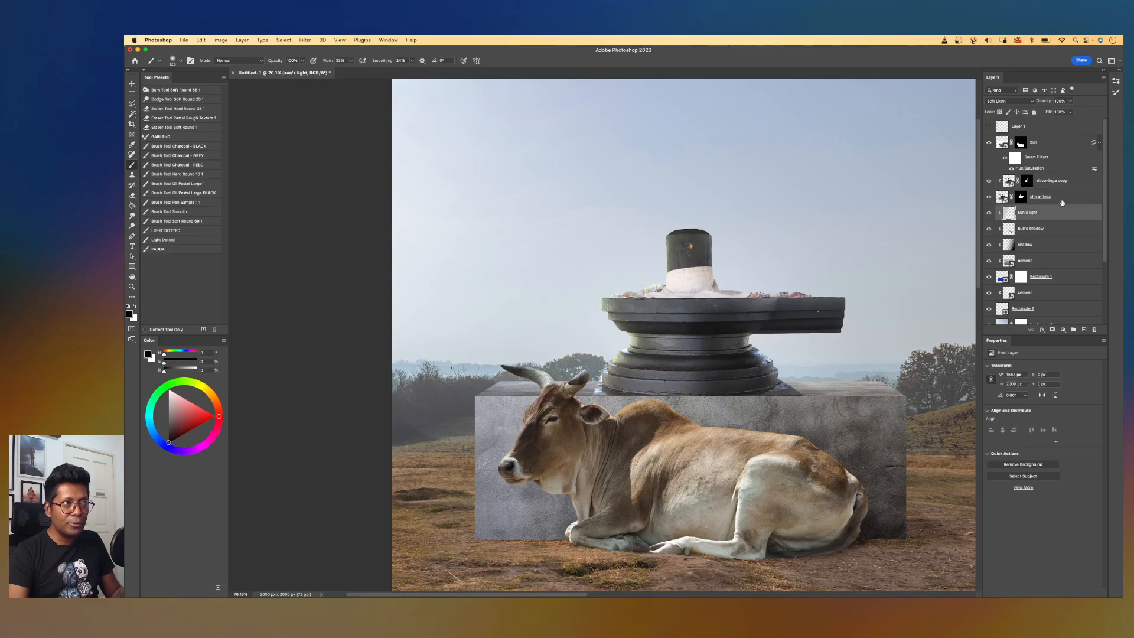
left_click(1062, 198)
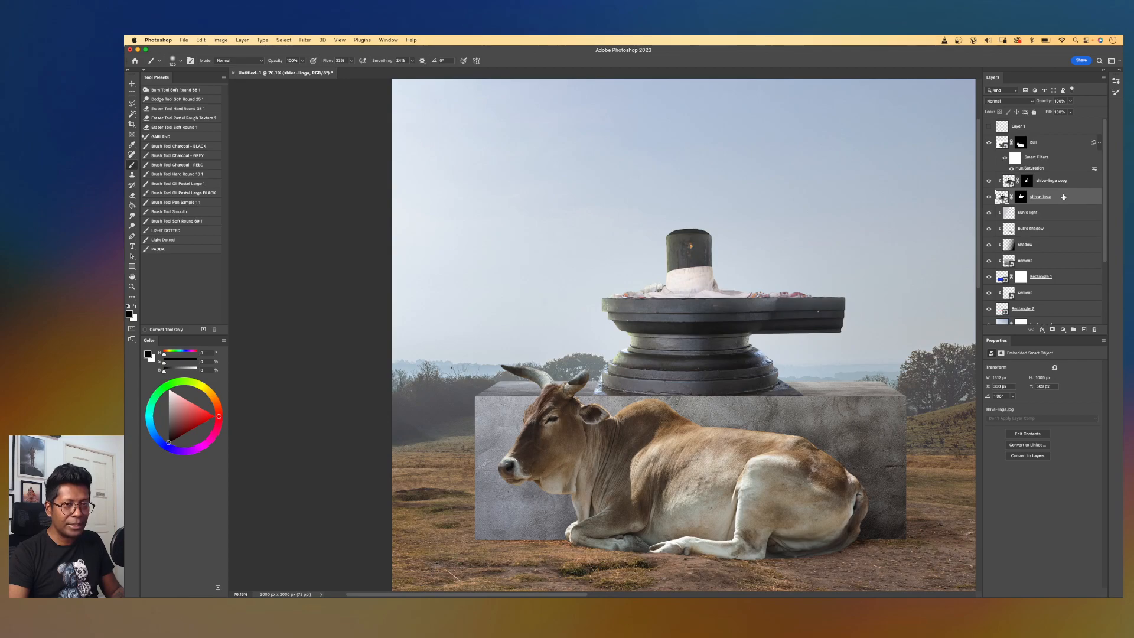
left_click(1063, 187, "shift")
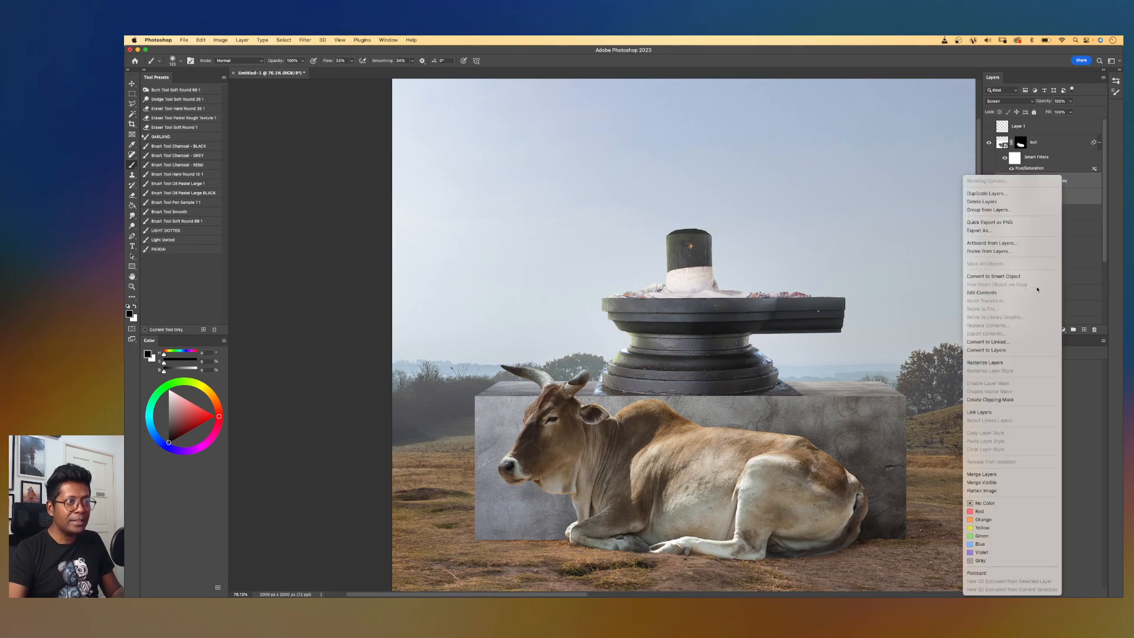
left_click(998, 276)
double_click(1026, 182)
left_click_drag(1033, 181, 1051, 194)
key("BackSpace")
key("Return")
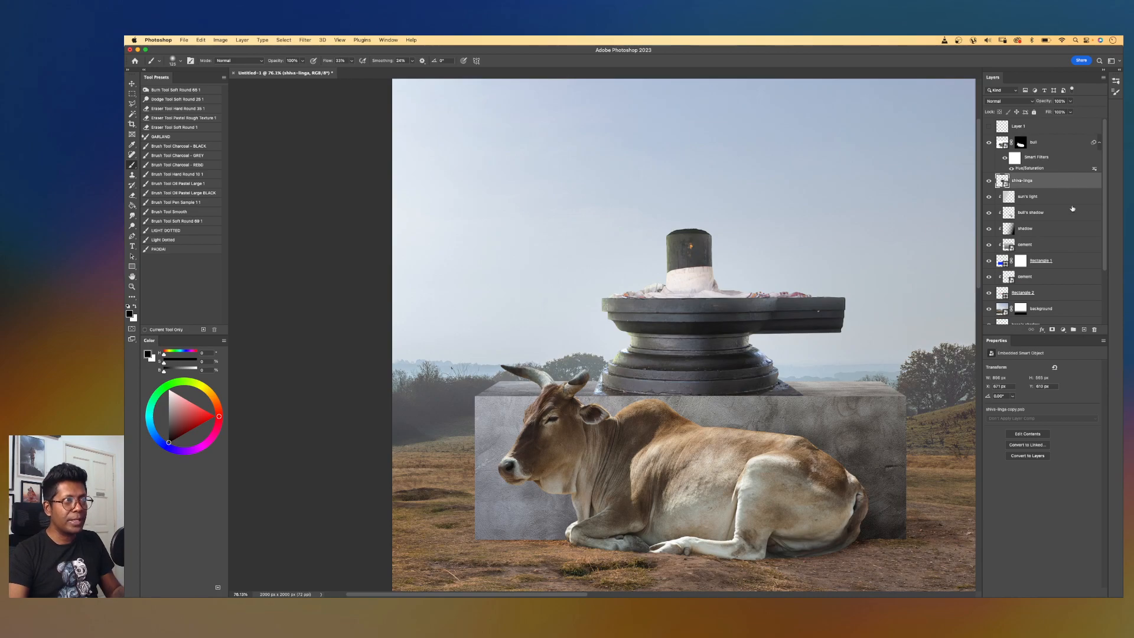
- Add a new layer clipped to the shiva-linga, name it "light" and set its blend mode to Screen
left_click(1083, 330)
left_click(1032, 186, "alt")
type("light")
key("Return")
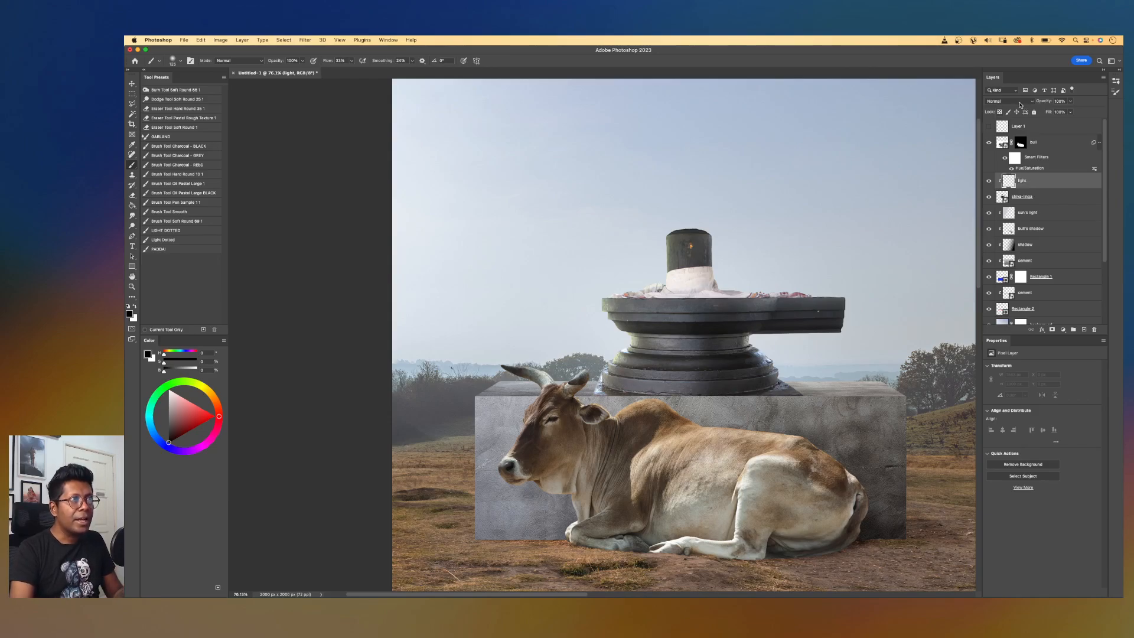
left_click(1021, 102)
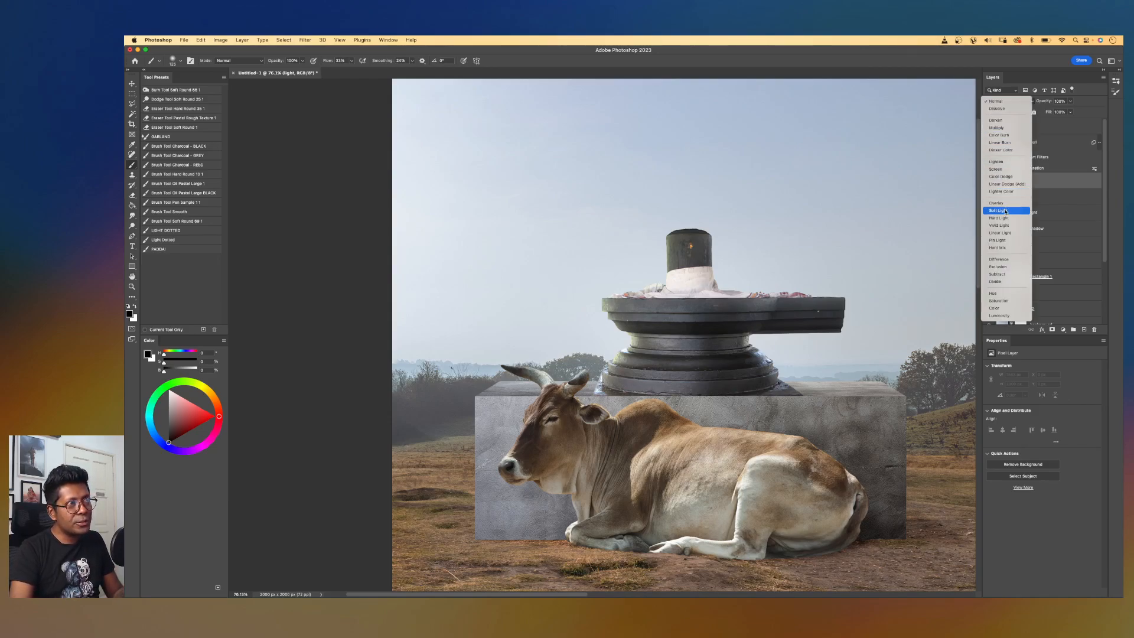
left_click(997, 169)
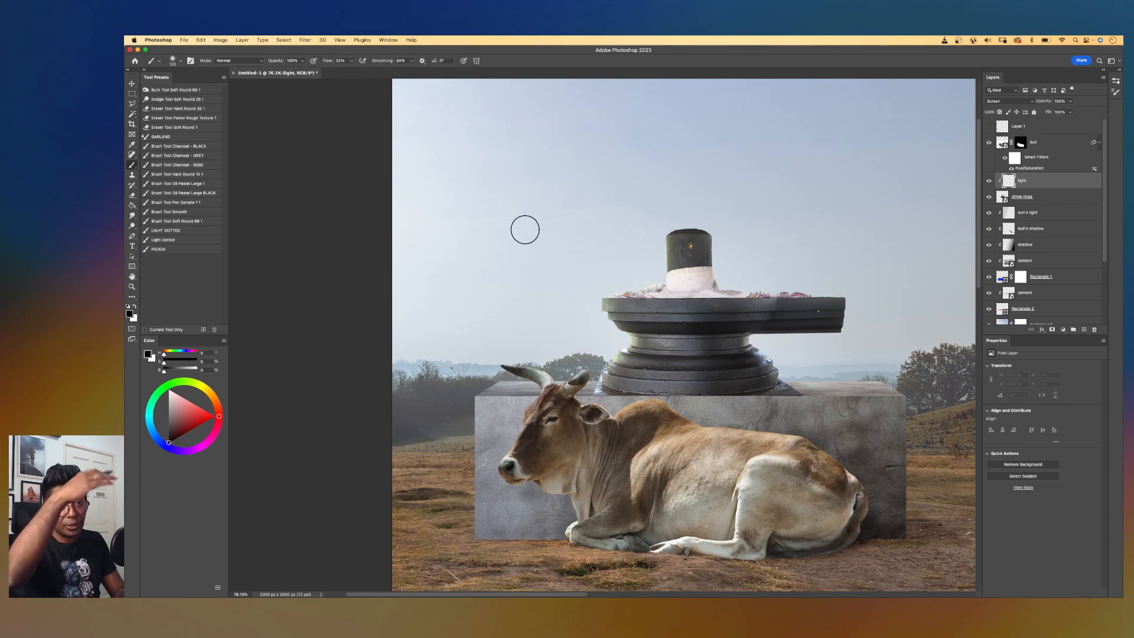
- Sample the pale sky colour and brush light onto the top and left edge of the linga cylinder on the light layer
left_click(482, 148, "alt")
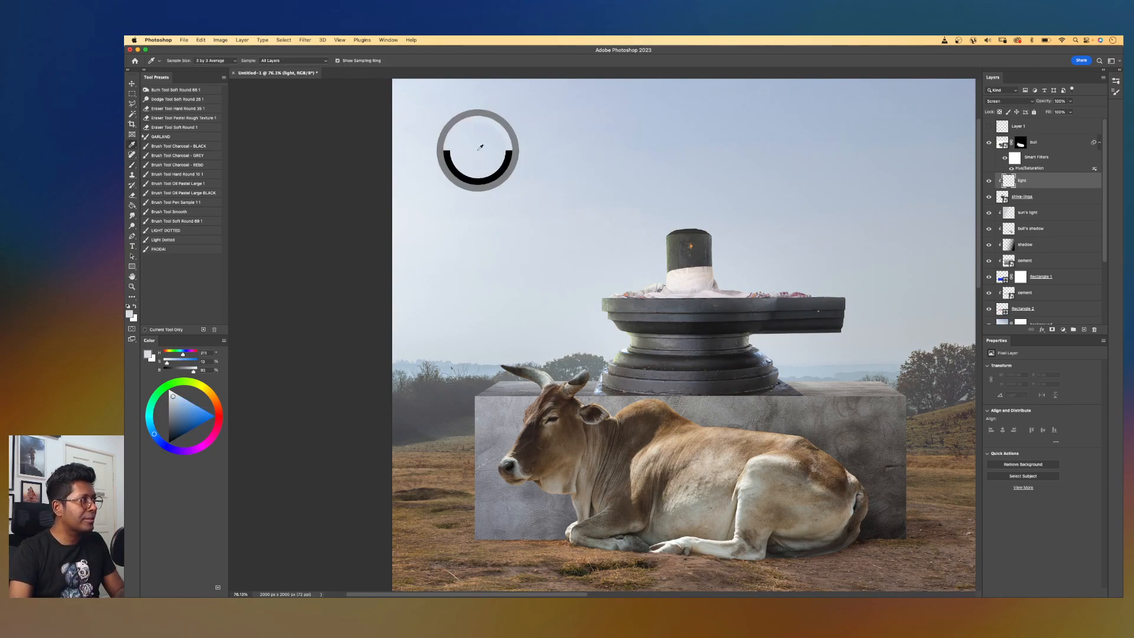
key("]")
left_click(659, 235)
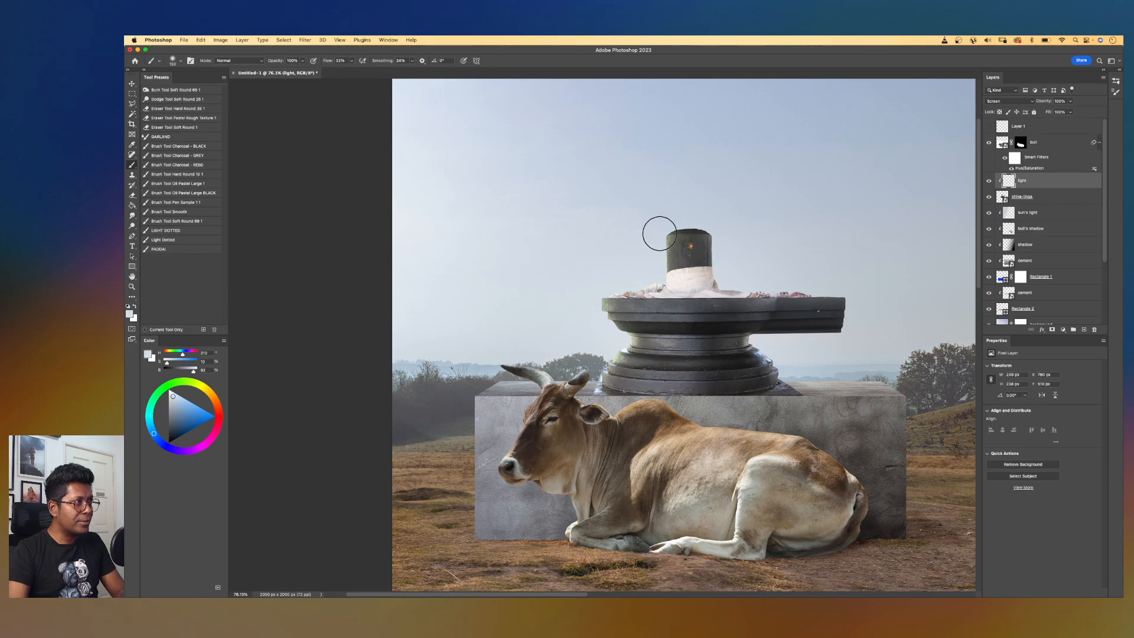
scroll(653, 223, "up", 3)
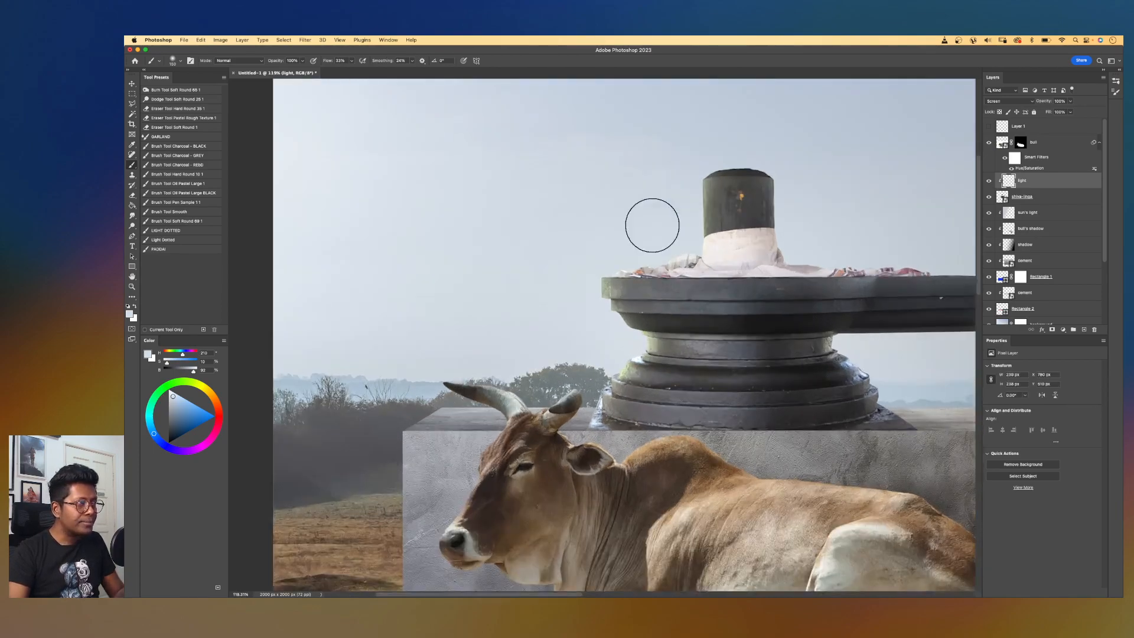
scroll(653, 225, "up", 2)
scroll(653, 225, "right", 3)
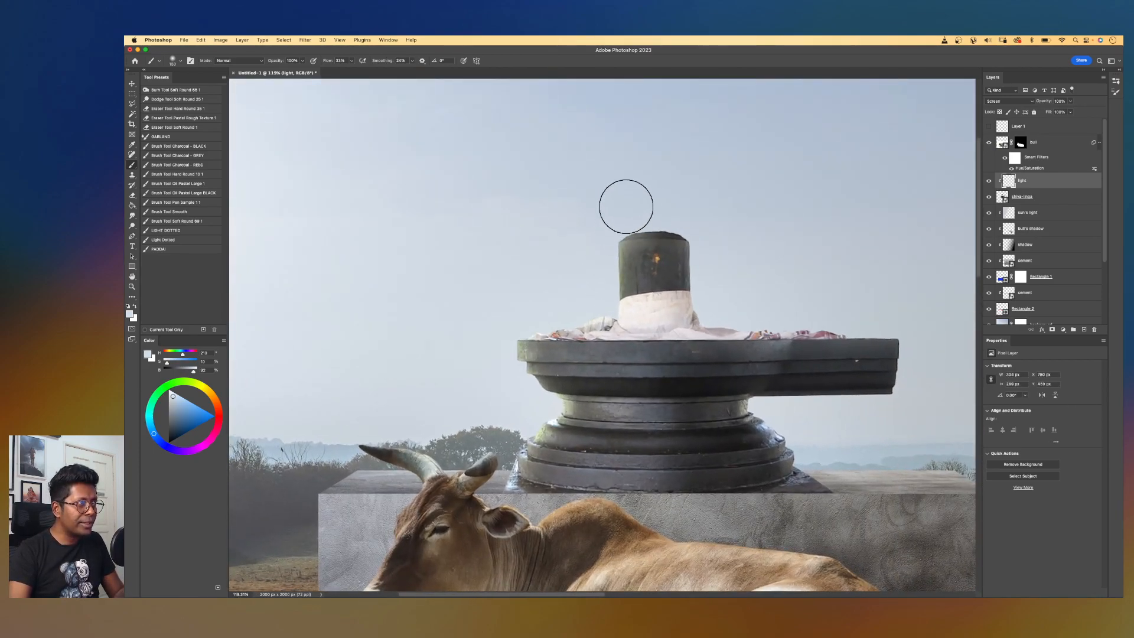
key("bracketleft")
key("bracketleft")
key("bracketleft")
left_click(664, 215)
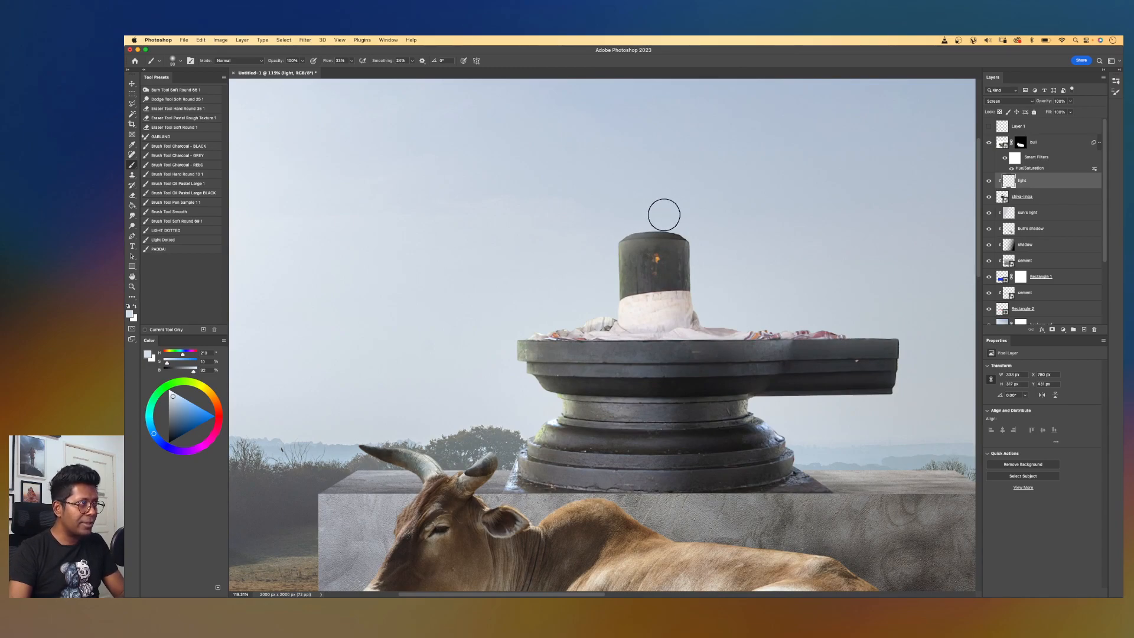
key("bracketleft")
left_click_drag(601, 236, 599, 283)
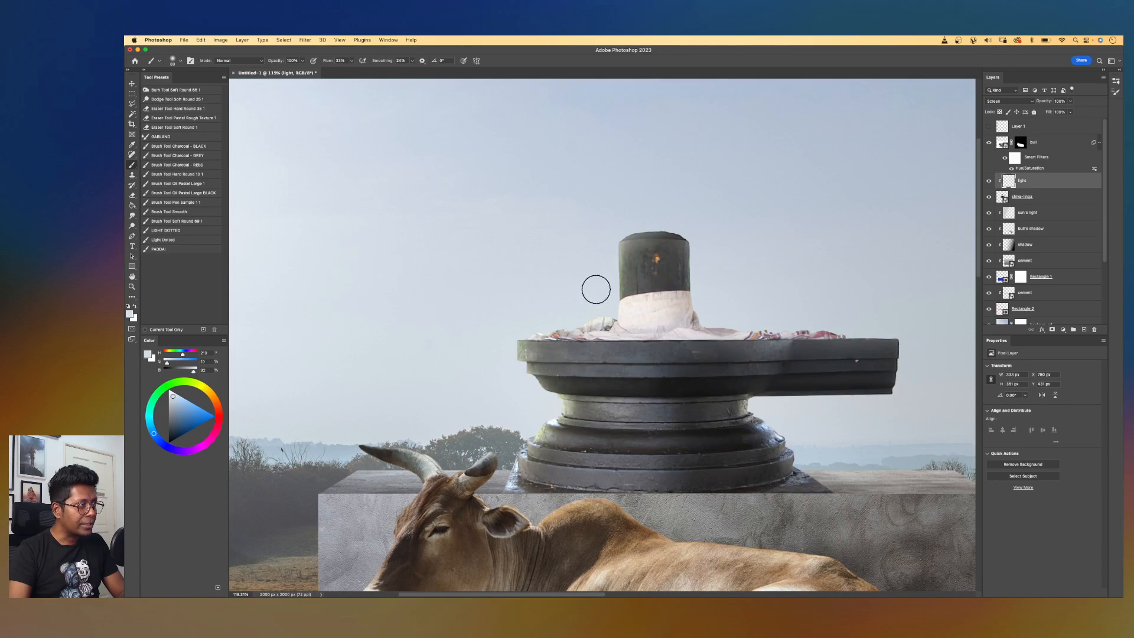
- Brush light along the left side of the cloth, platform and pedestal, varying the brush size
key("bracketleft")
key("bracketleft")
key("bracketleft")
key("bracketright")
key("bracketright")
key("bracketright")
left_click_drag(603, 309, 513, 360)
key("bracketright")
key("bracketright")
key("bracketright")
key("bracketright")
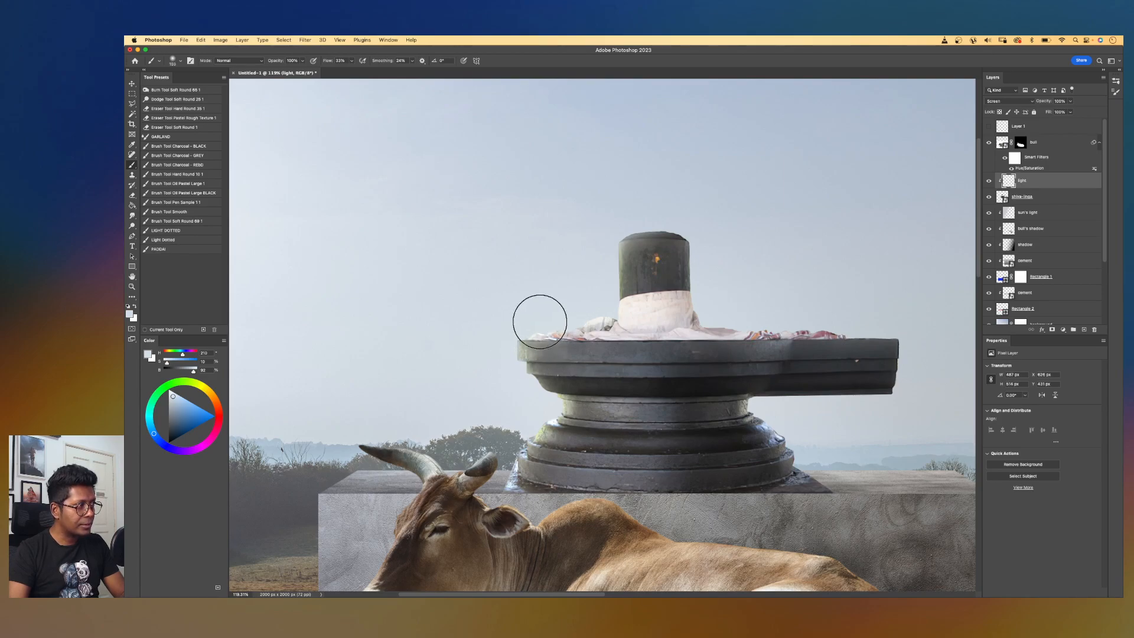
key("bracketright")
mouse_move(533, 399)
left_mouse_down()
mouse_move(508, 431)
mouse_move(514, 383)
mouse_move(551, 318)
mouse_move(590, 307)
left_mouse_up()
key("bracketleft")
key("bracketleft")
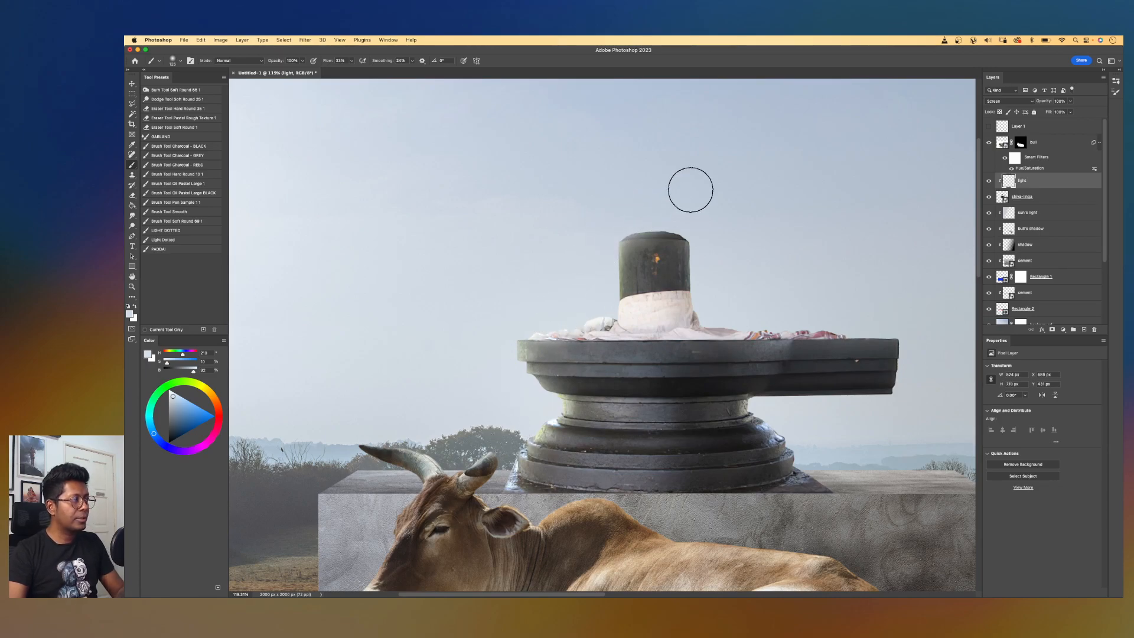
- Add another soft stroke of light along the left side of the linga and cloth
scroll(690, 190, "down", 5)
scroll(689, 190, "up", 5)
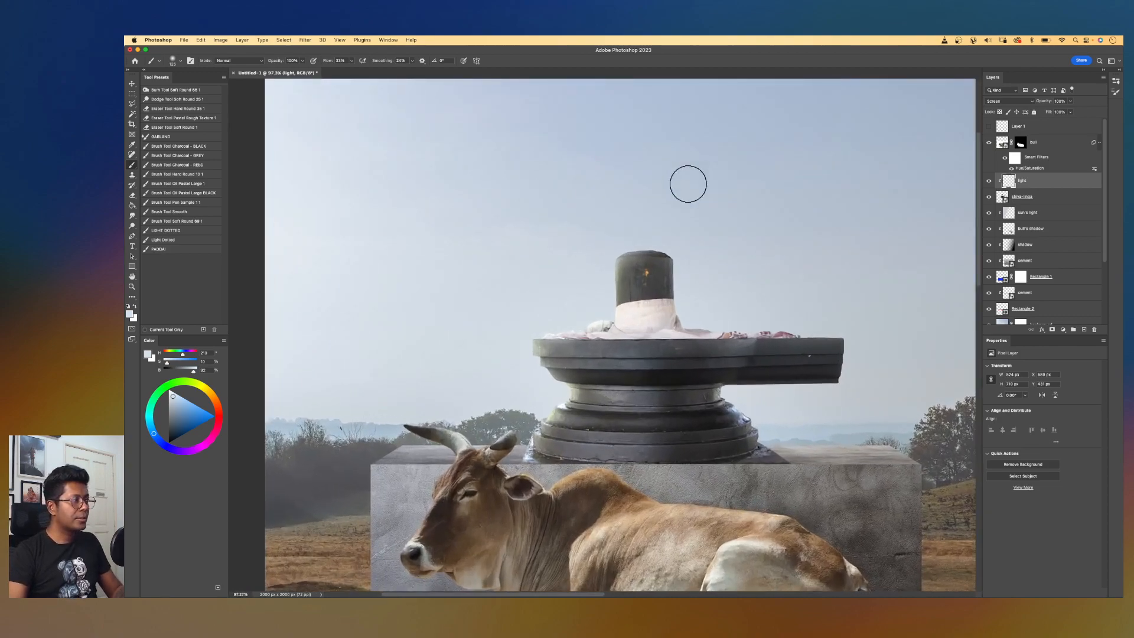
mouse_move(587, 276)
left_mouse_down()
mouse_move(602, 281)
mouse_move(586, 312)
left_mouse_up()
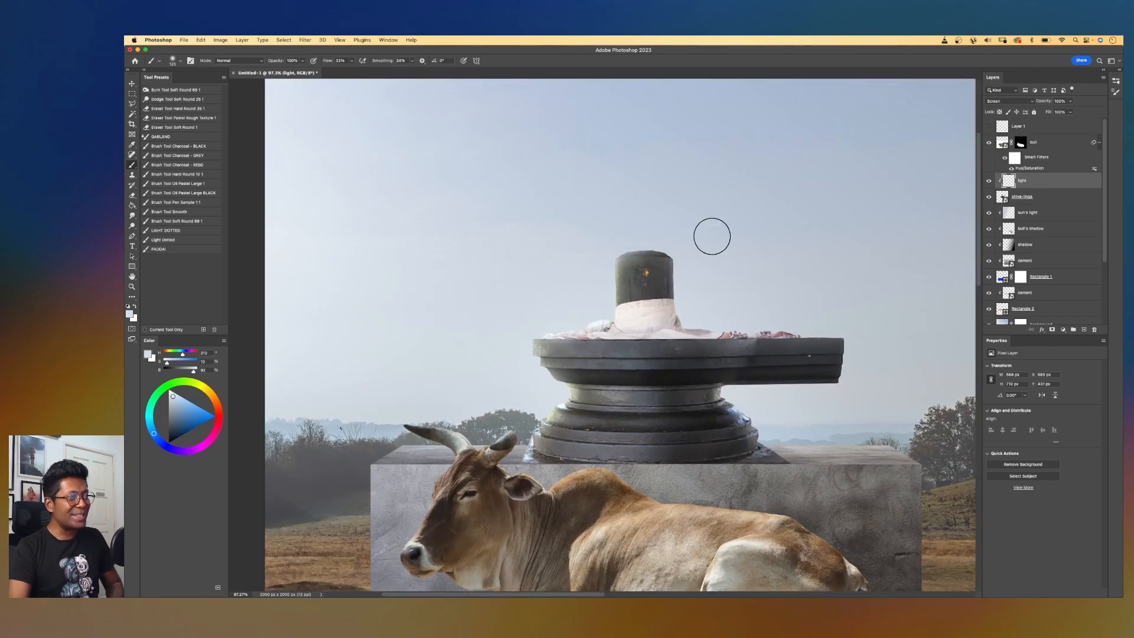
scroll(712, 235, "down", 3)
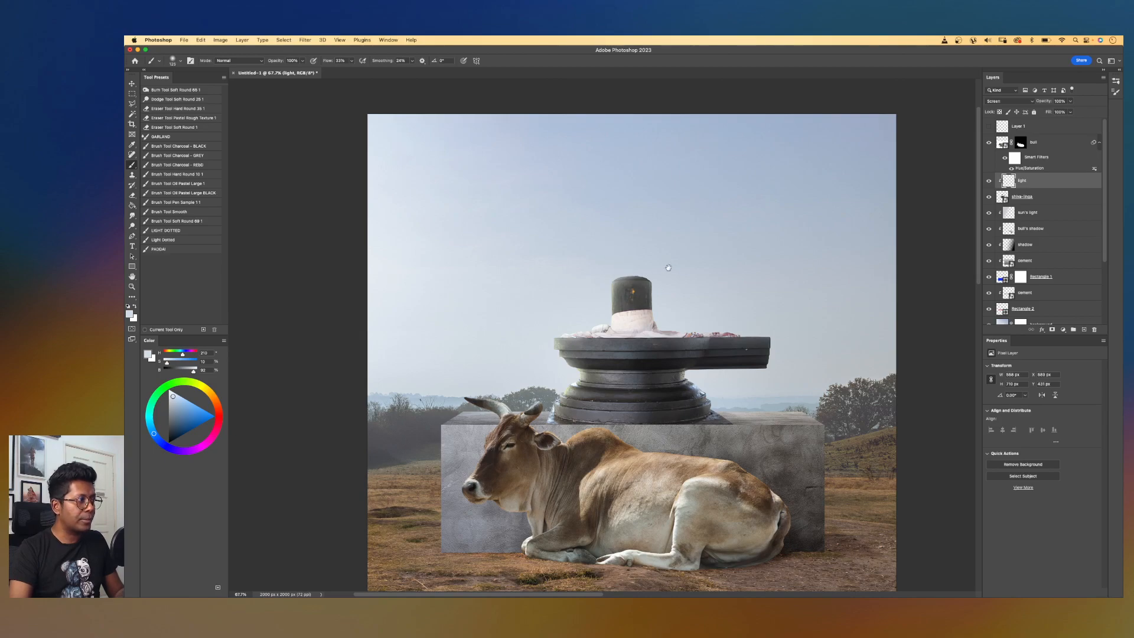
left_click_drag(615, 270, 631, 260)
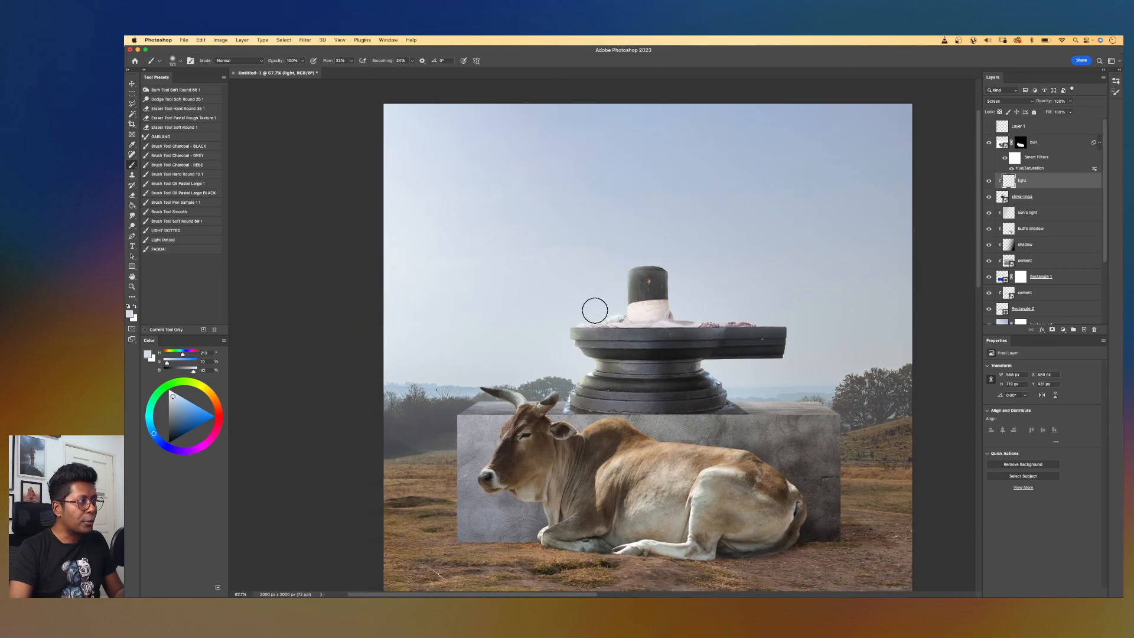
- Compare the composite with and without the light layer and examine the linga's lighting close up and from afar
left_click(988, 181)
left_click(988, 181)
left_click(987, 181)
left_click(987, 181)
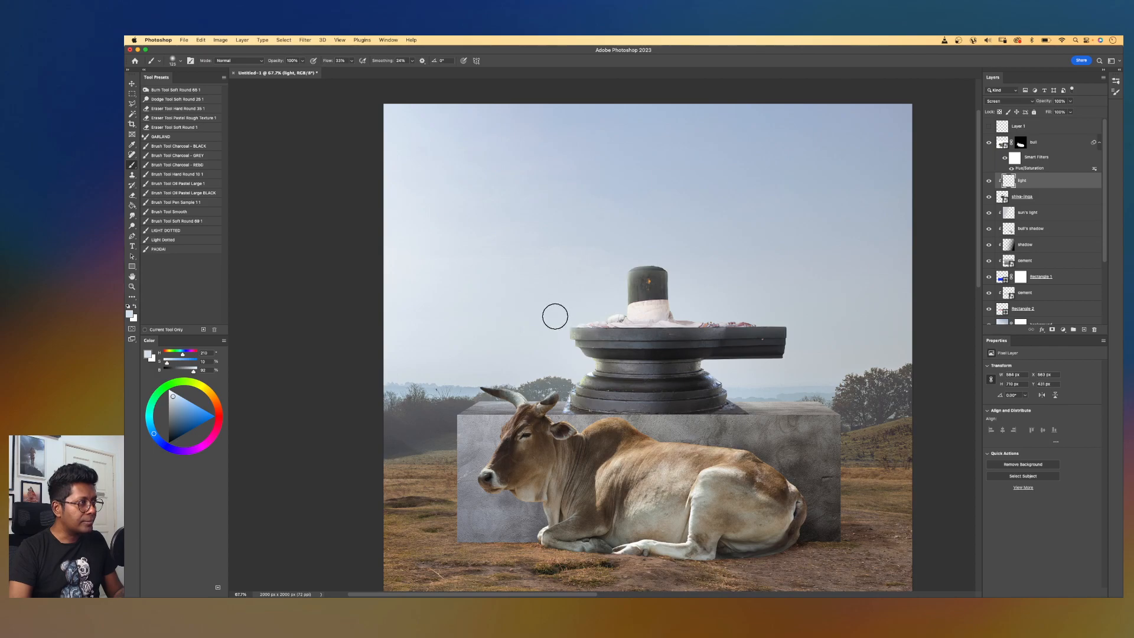
scroll(600, 276, "up", 5)
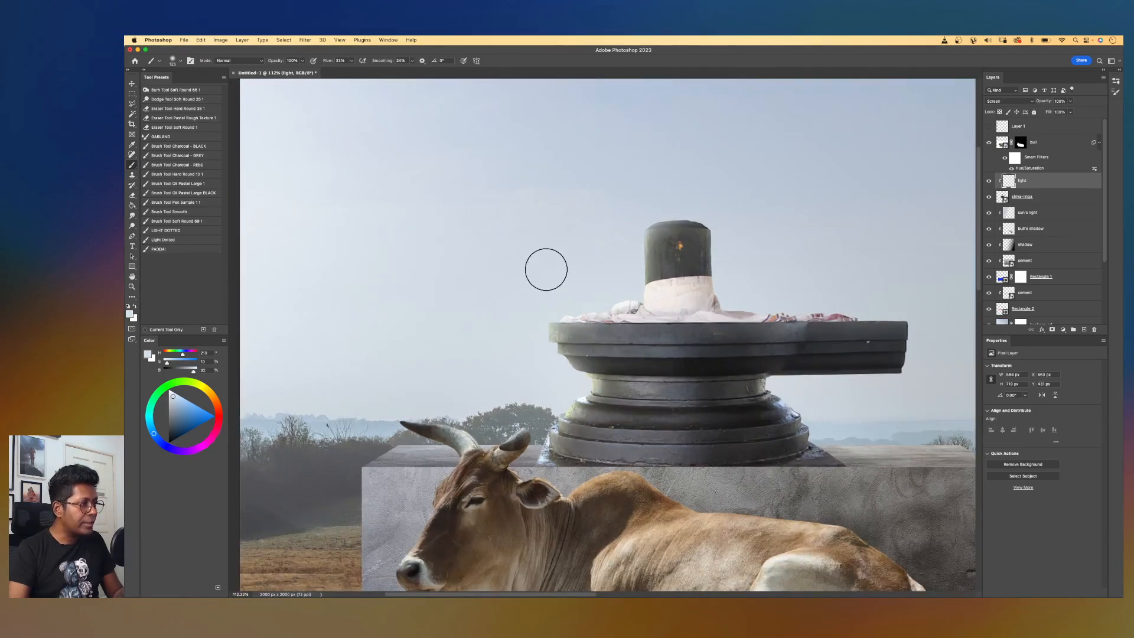
scroll(544, 269, "down", 5)
scroll(544, 272, "up", 2)
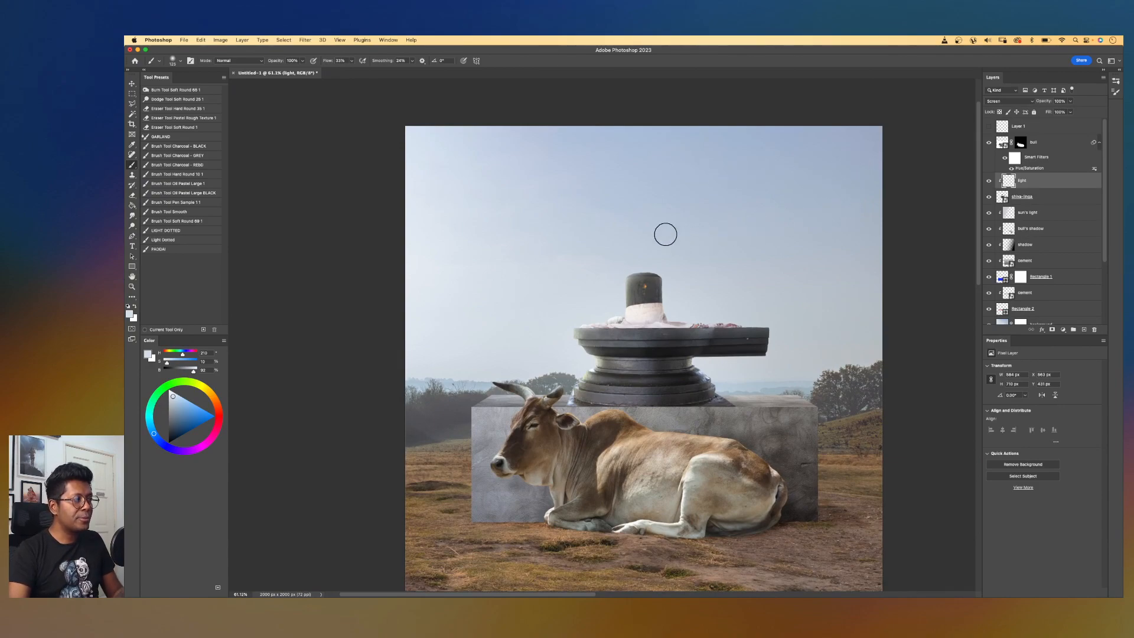
scroll(666, 233, "up", 3)
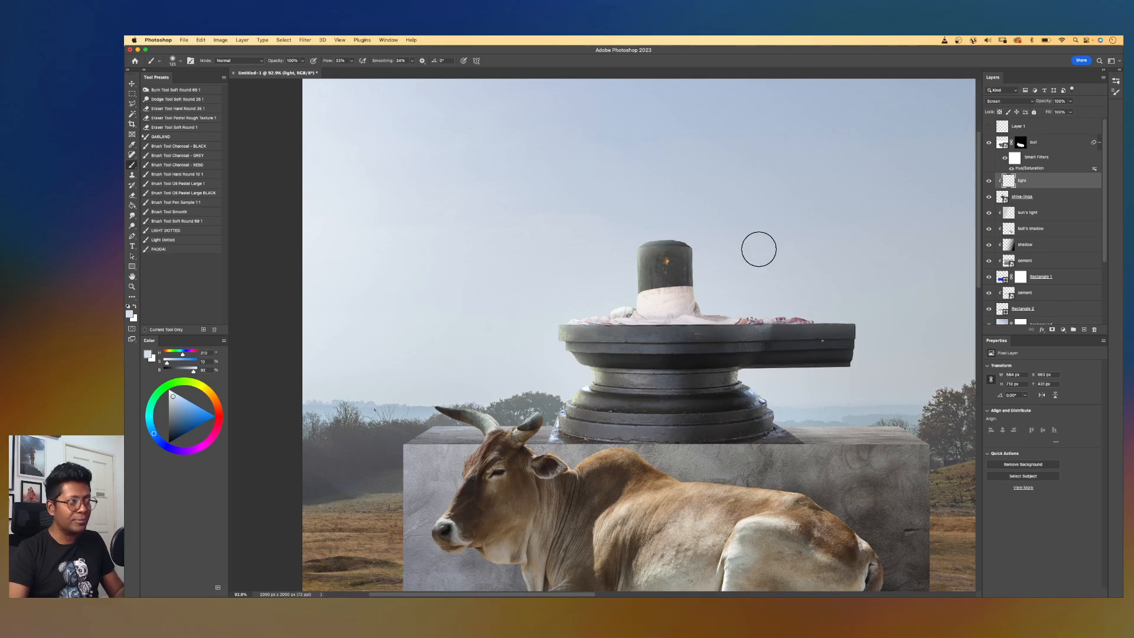
scroll(747, 242, "up", 3)
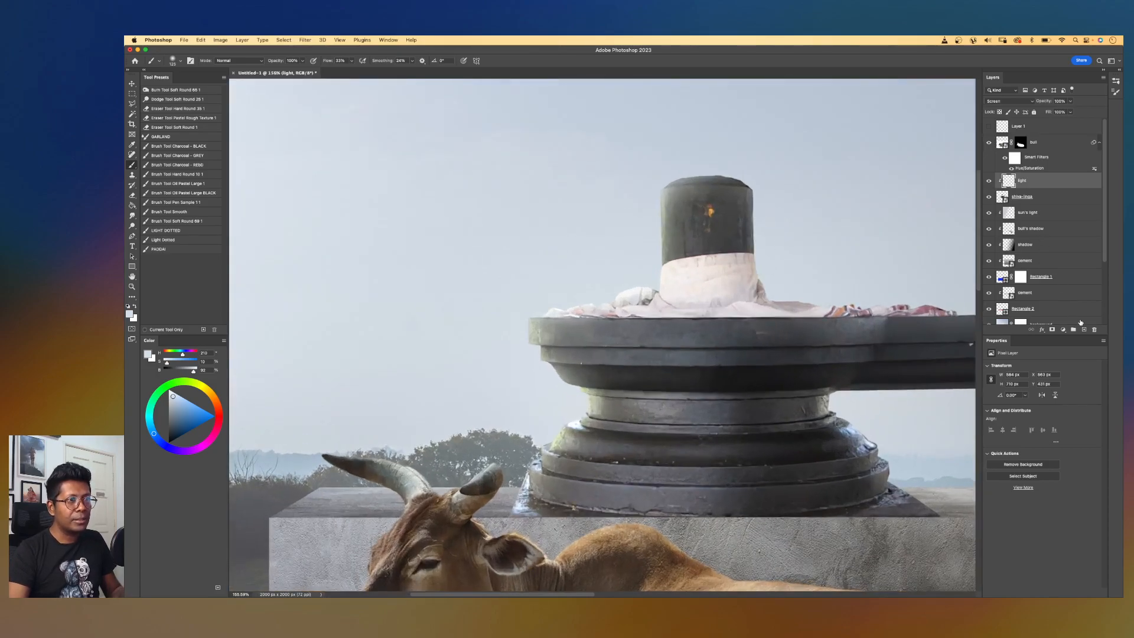
- Add another new layer clipped to the shiva-linga above the light layer and name it "mark"
left_click(1084, 330)
left_click(1028, 186, "alt")
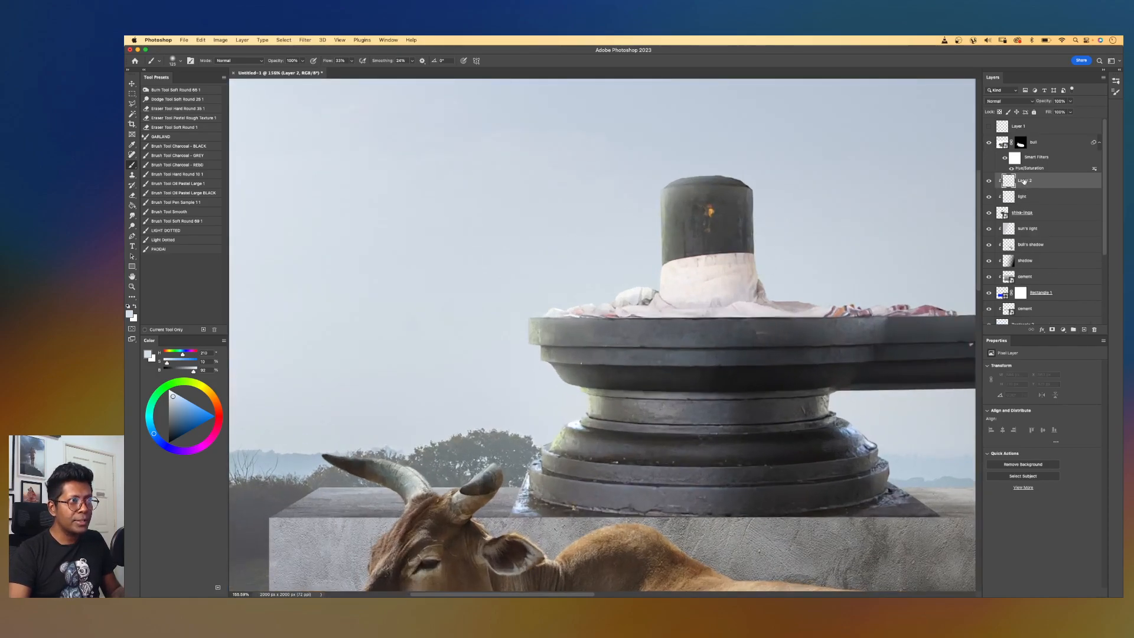
type("m")
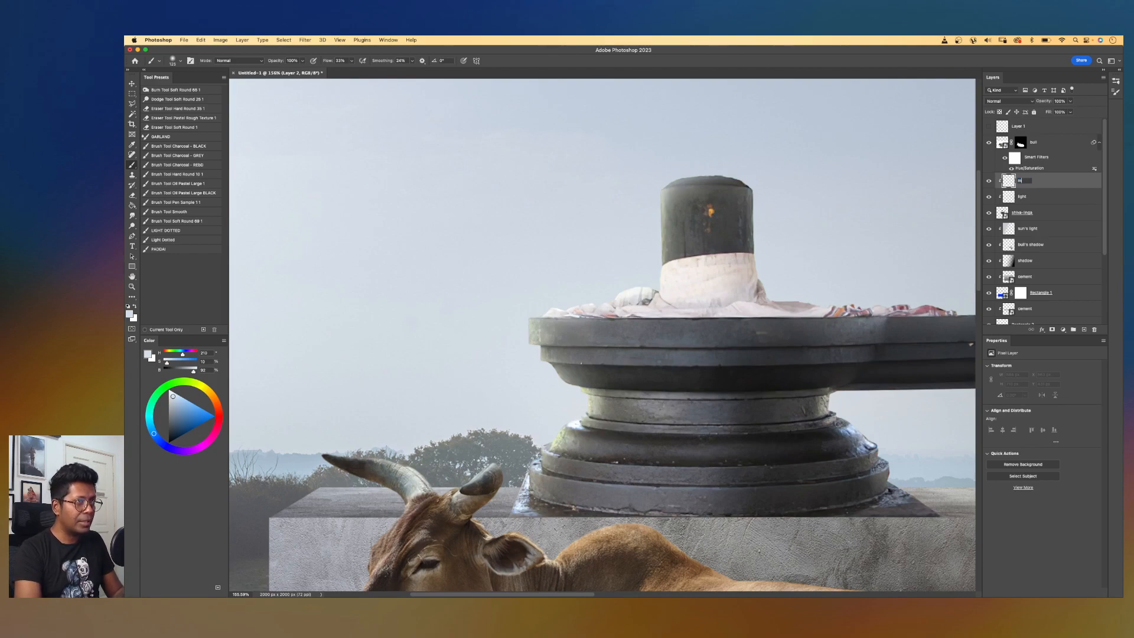
type("ark")
key("Return")
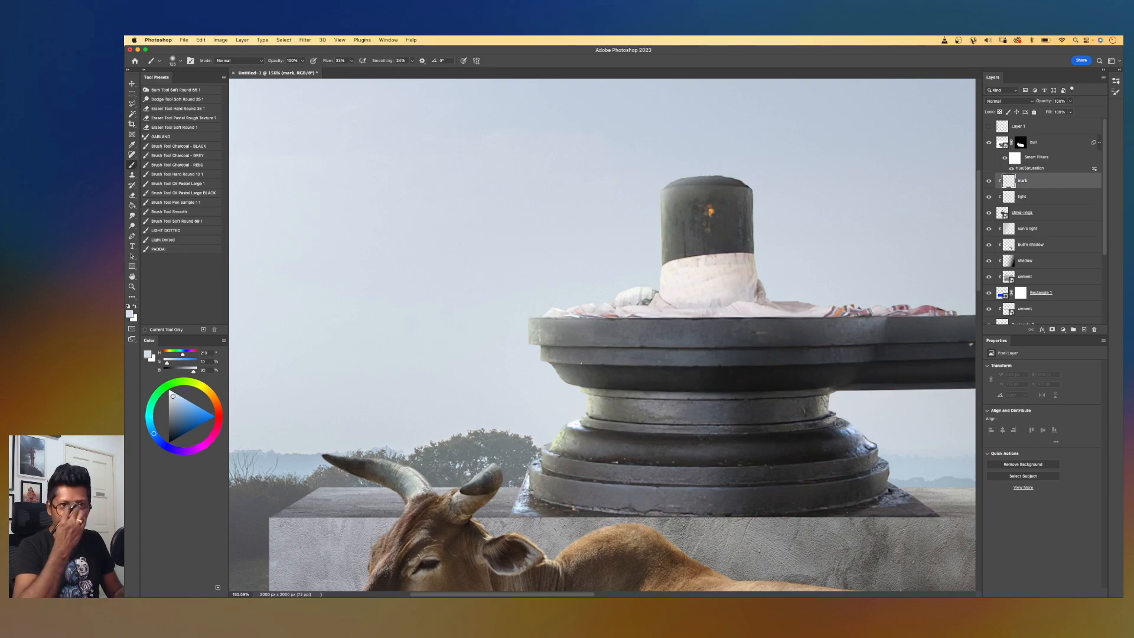
- Sample the orange of the existing mark on the linga as the brush colour
key("super+plus")
left_click_drag(734, 175, 643, 245)
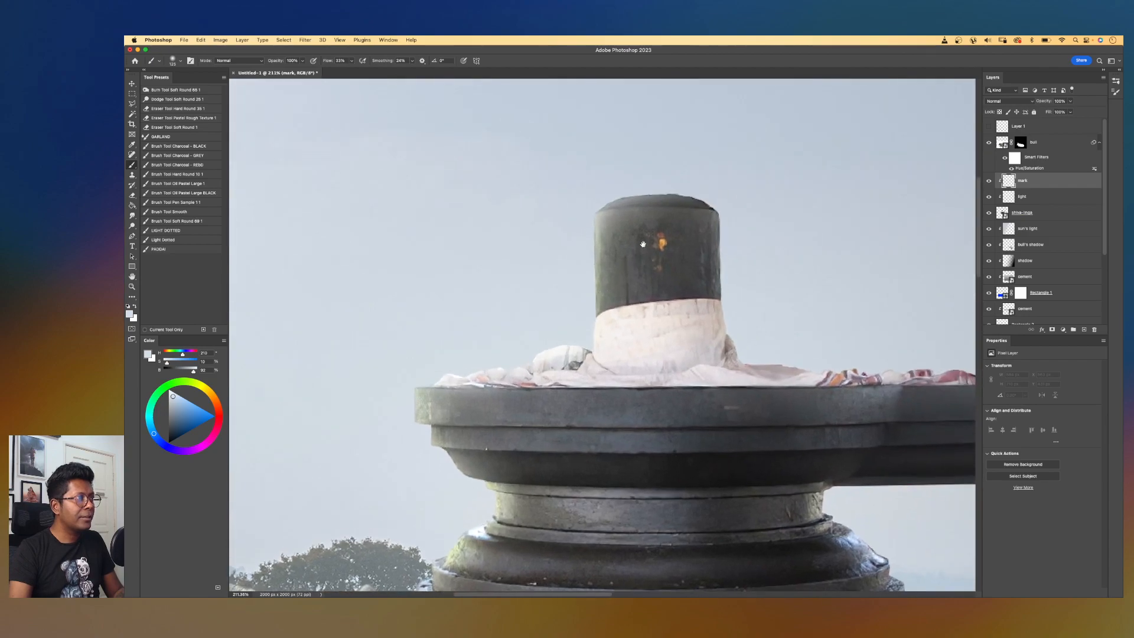
key("super+plus")
key("super+plus")
scroll(643, 243, "up", 4)
scroll(643, 244, "right", 4)
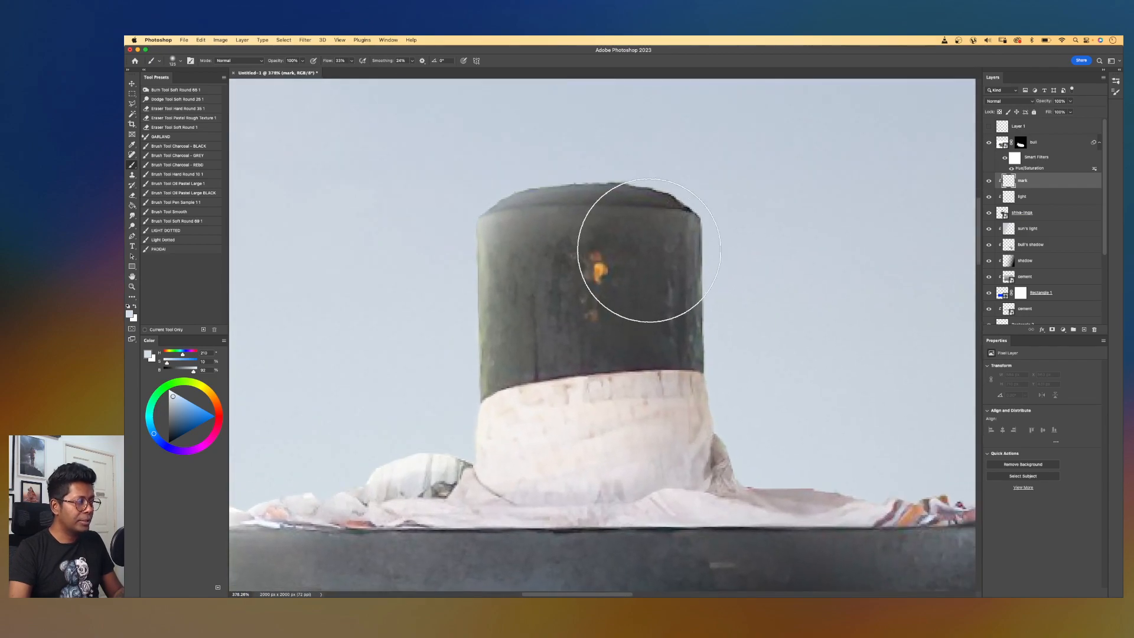
key("i")
left_click(603, 261)
key("b")
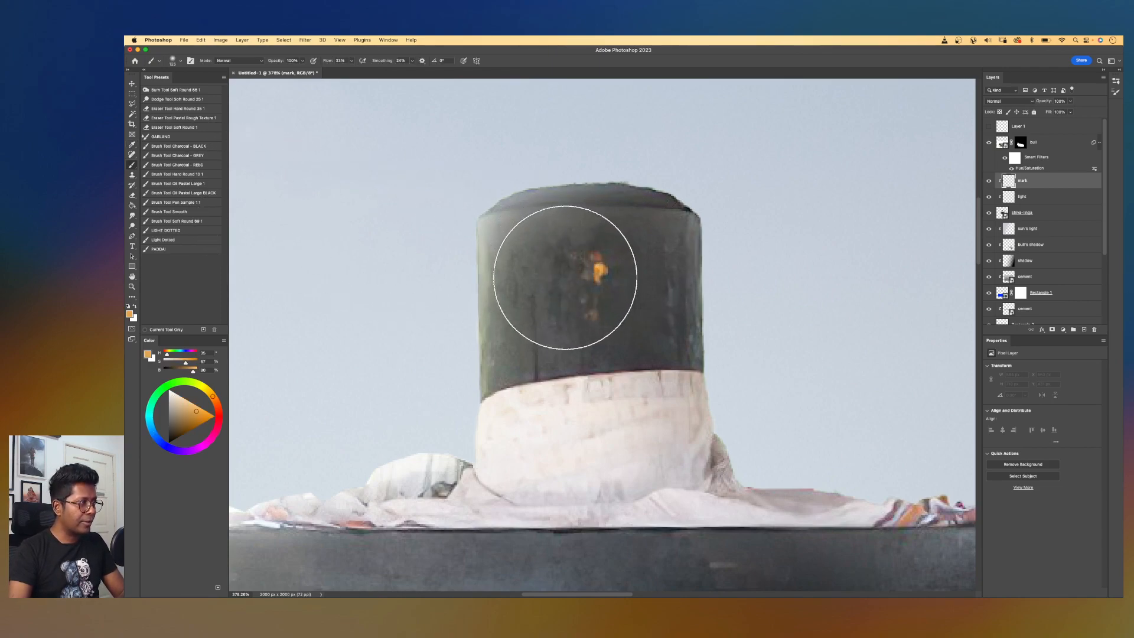
- Paint a round orange dot over the existing mark on the linga with a much smaller brush
key("super+plus")
key("bracketleft")
key("bracketleft")
key("bracketleft")
key("bracketleft")
key("bracketleft")
key("bracketleft")
key("bracketleft")
key("bracketleft")
key("bracketleft")
key("bracketleft")
key("bracketleft")
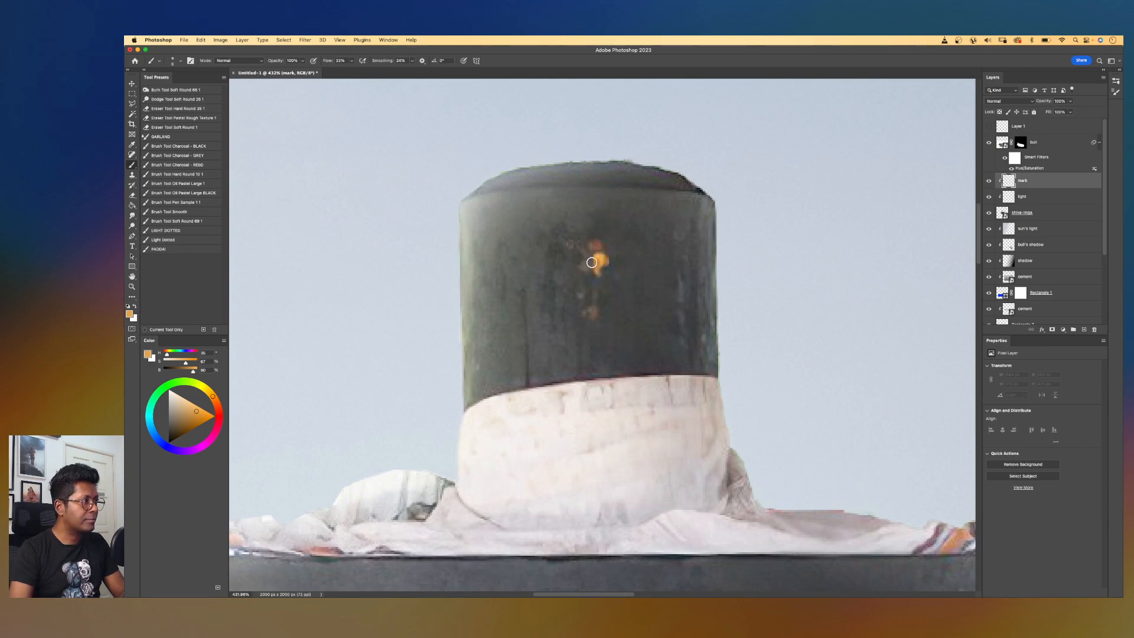
left_click_drag(597, 258, 589, 260)
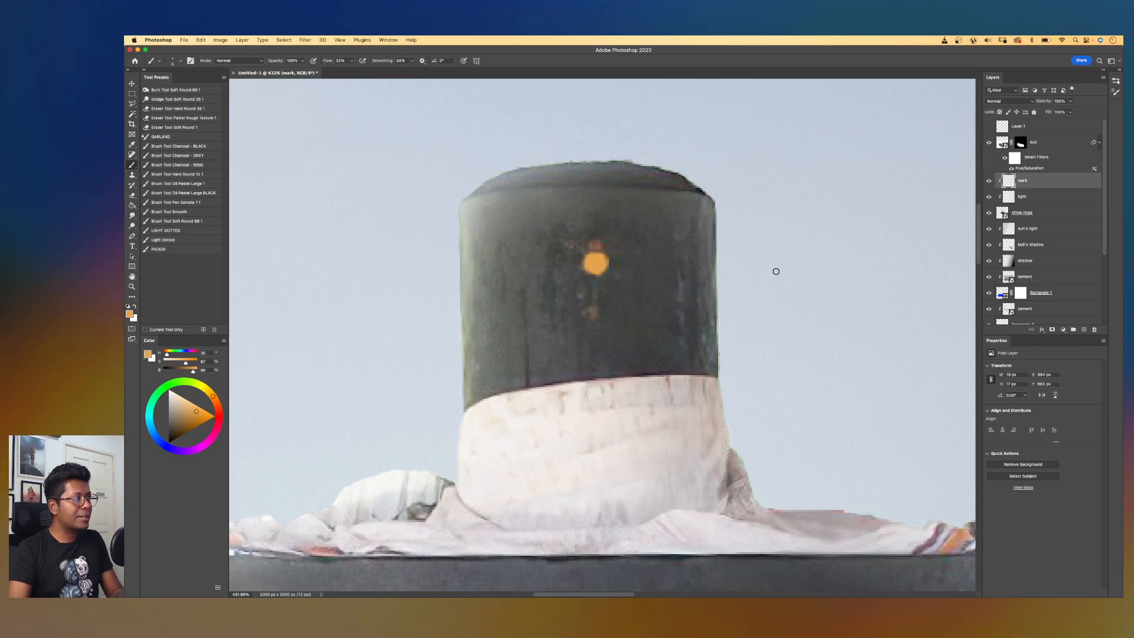
- Choose a dark red brush colour and paint a smaller round dot in the centre of the orange mark on the linga
left_click(218, 419)
left_click(191, 429)
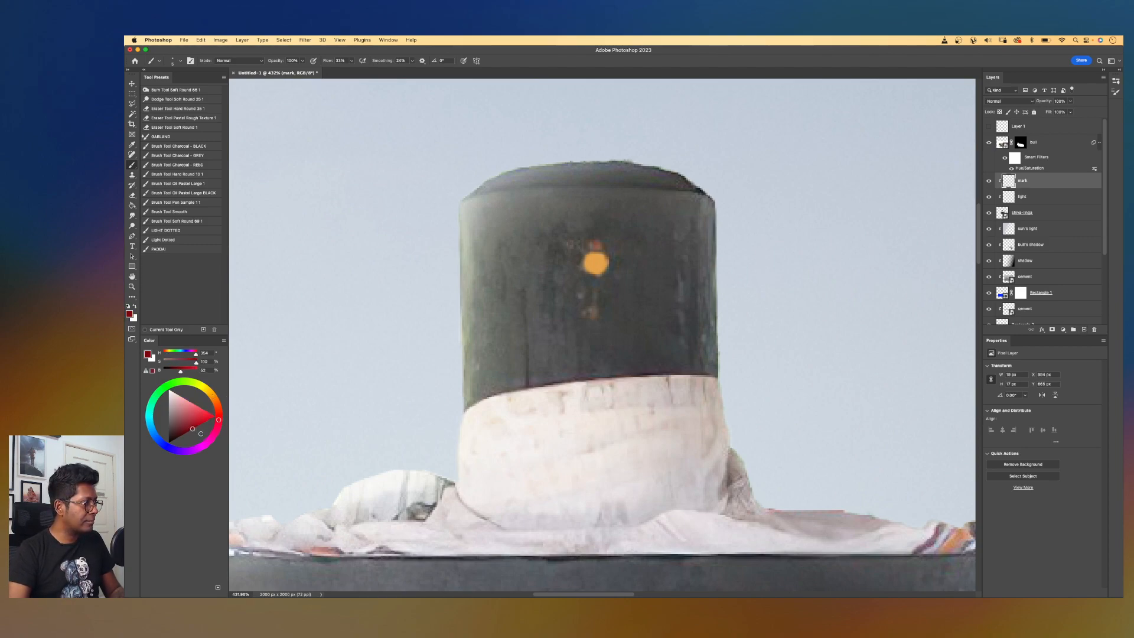
left_click(182, 428)
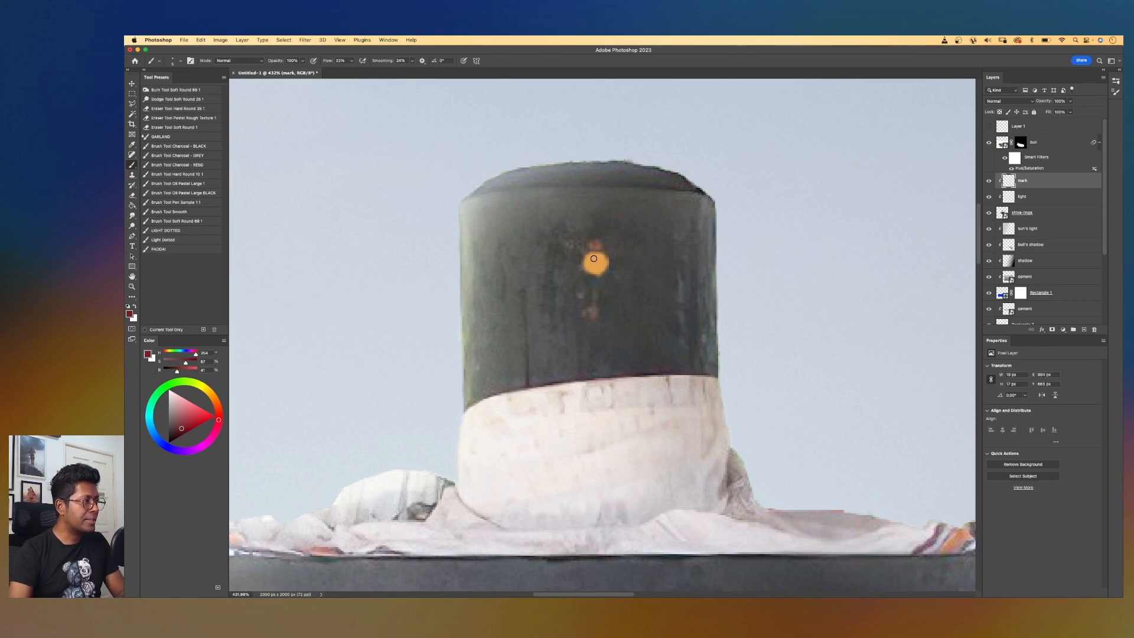
scroll(594, 258, "up", 3)
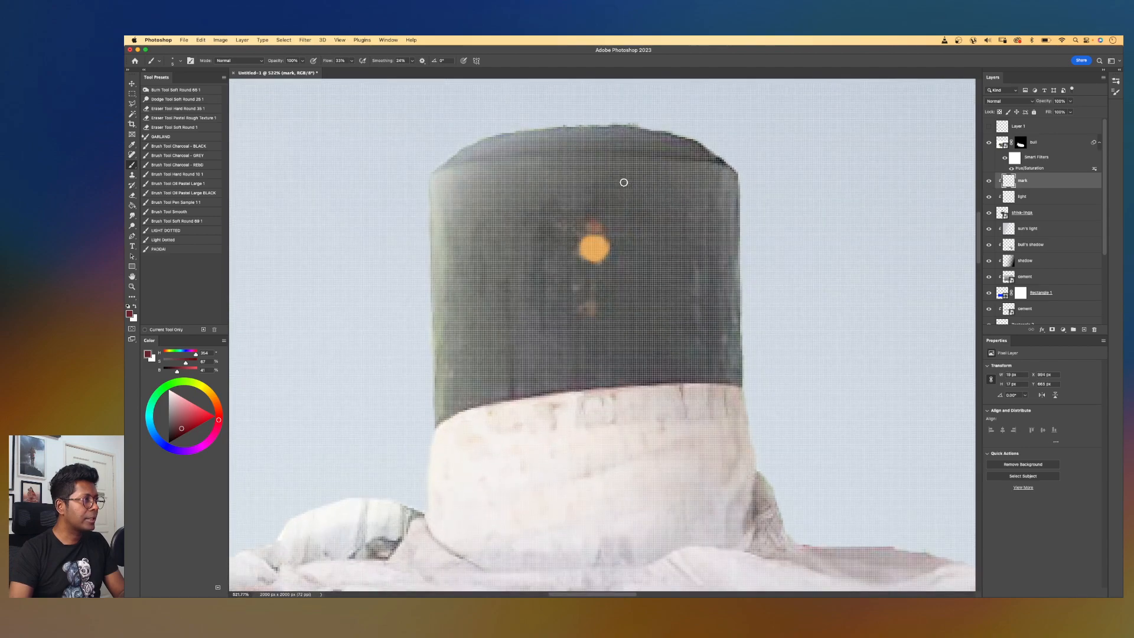
scroll(624, 182, "down", 1)
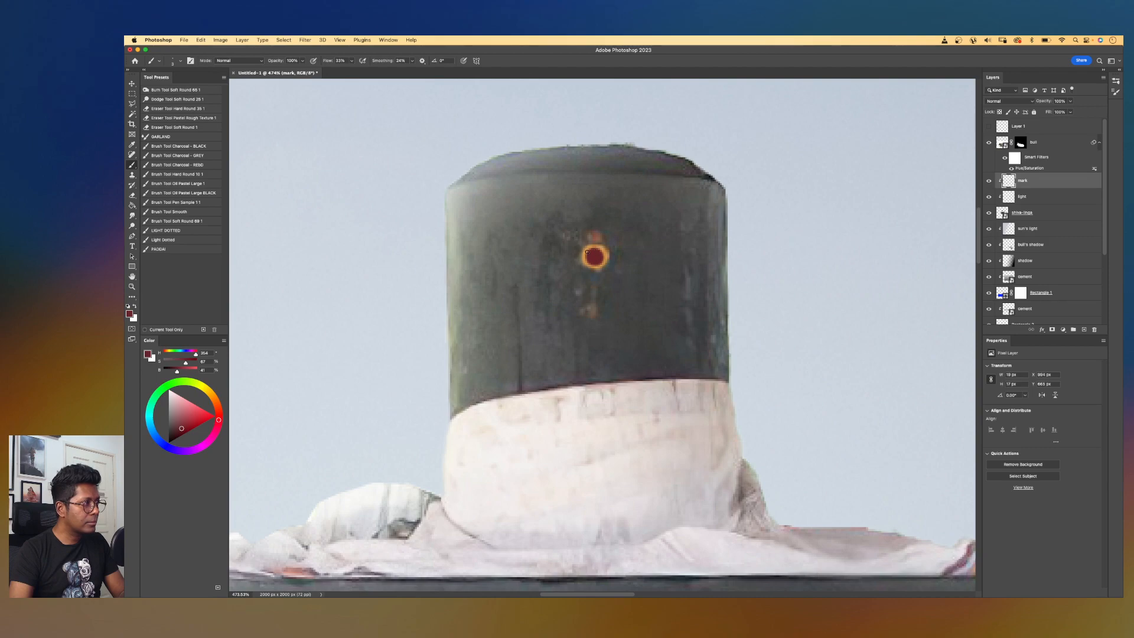
- Examine the painted mark on the linga in the whole composite and close up
key("super+minus")
key("super+minus")
key("super+minus")
key("super+minus")
key("super+minus")
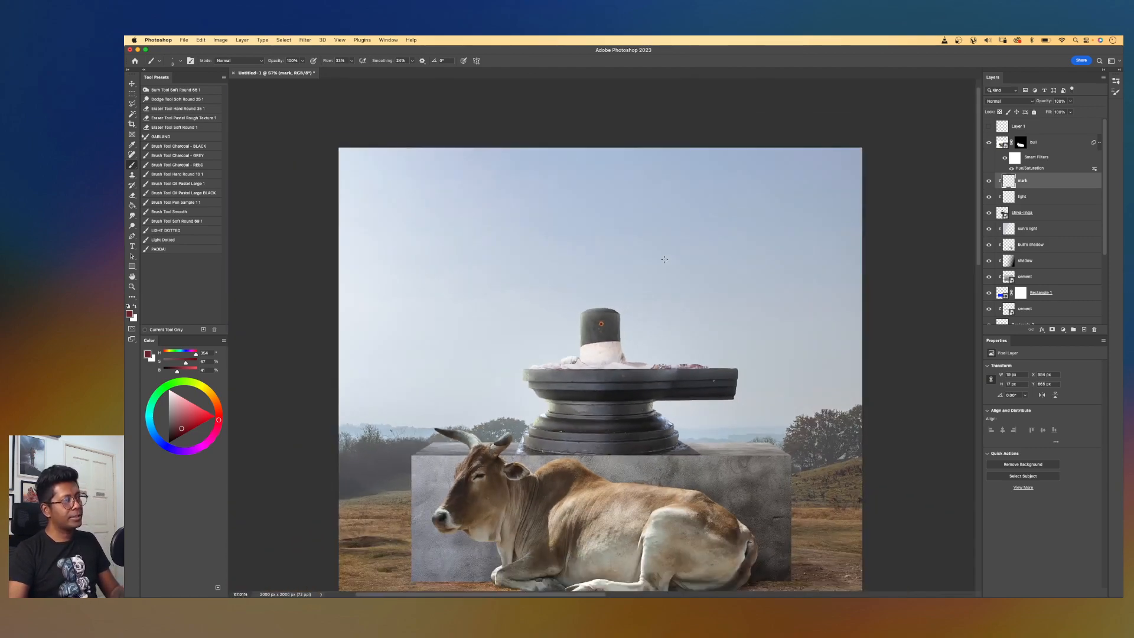
key("super+plus")
left_click_drag(682, 304, 722, 300)
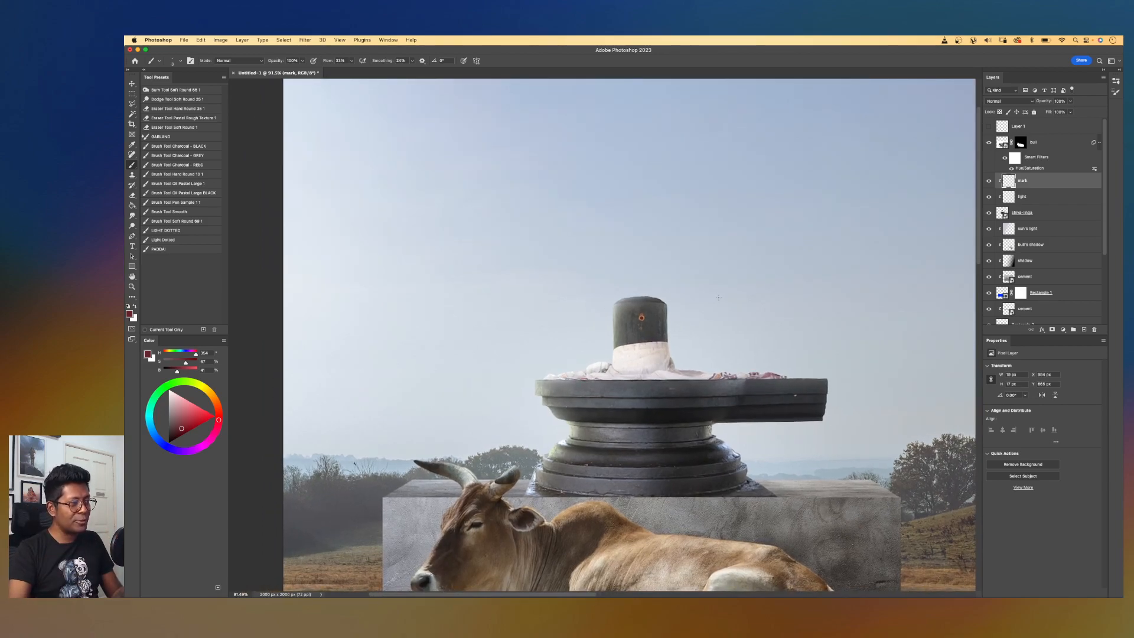
key("super+0")
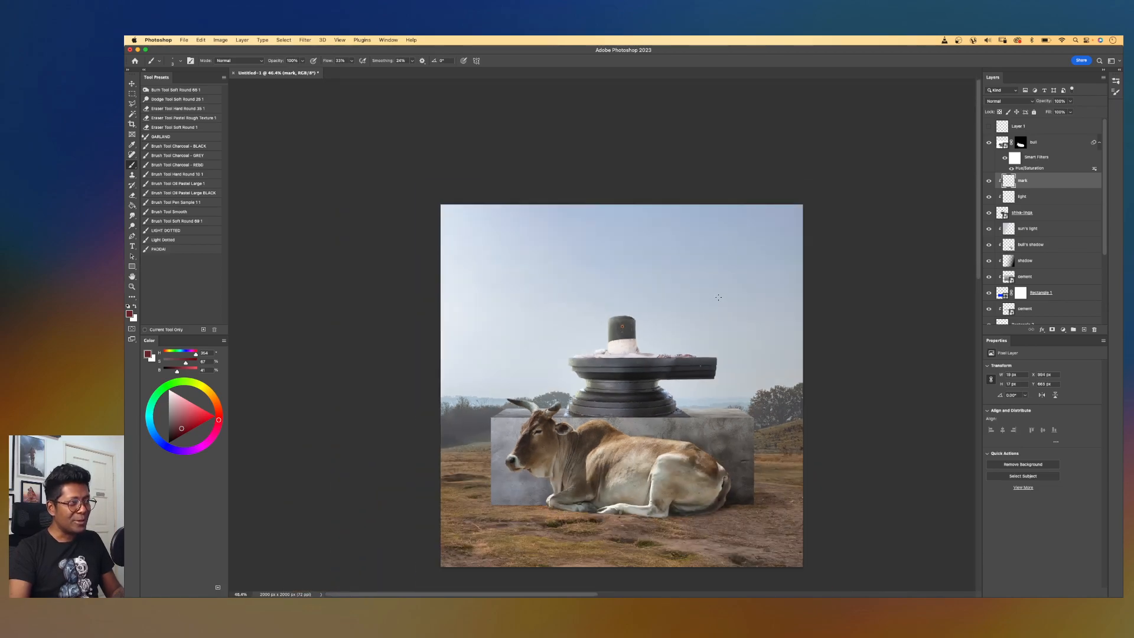
scroll(718, 297, "up", 5)
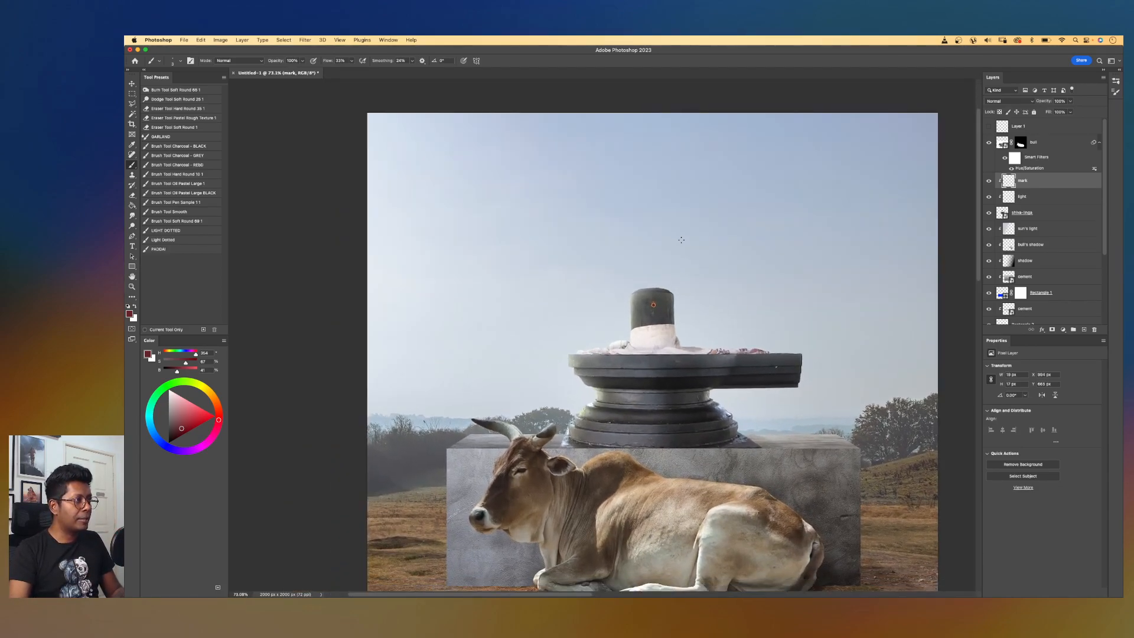
scroll(679, 240, "up", 4)
scroll(682, 240, "up", 1)
left_click_drag(722, 228, 650, 273)
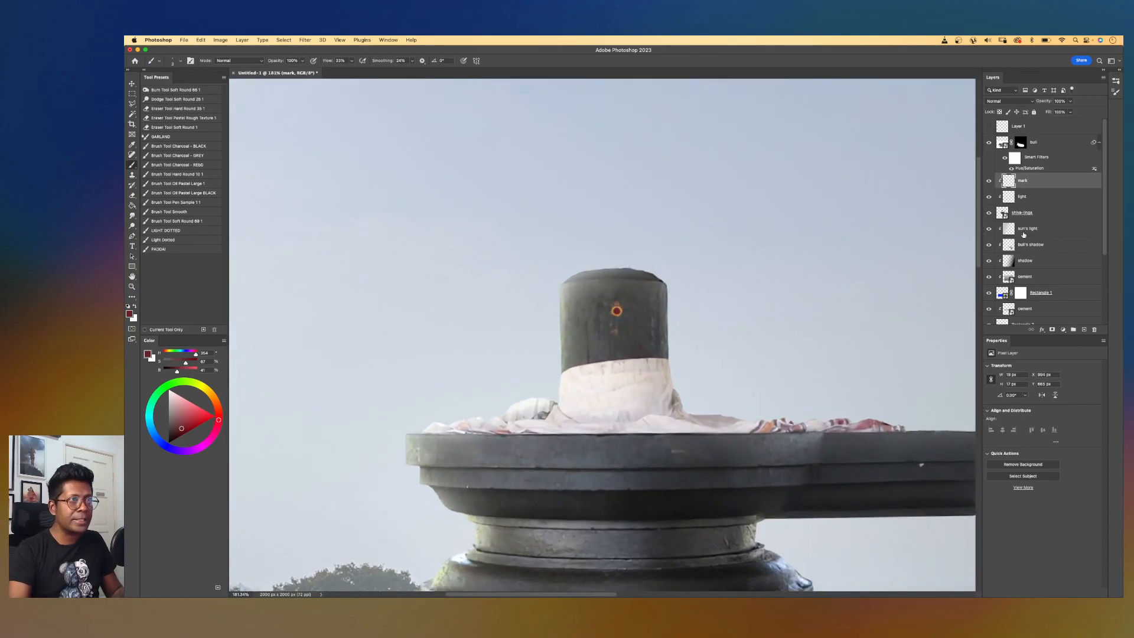
- Add a layer mask to the shiva-linga layer, touch up the linga's outline with a small black brush and undo the last stroke
left_click(1037, 216)
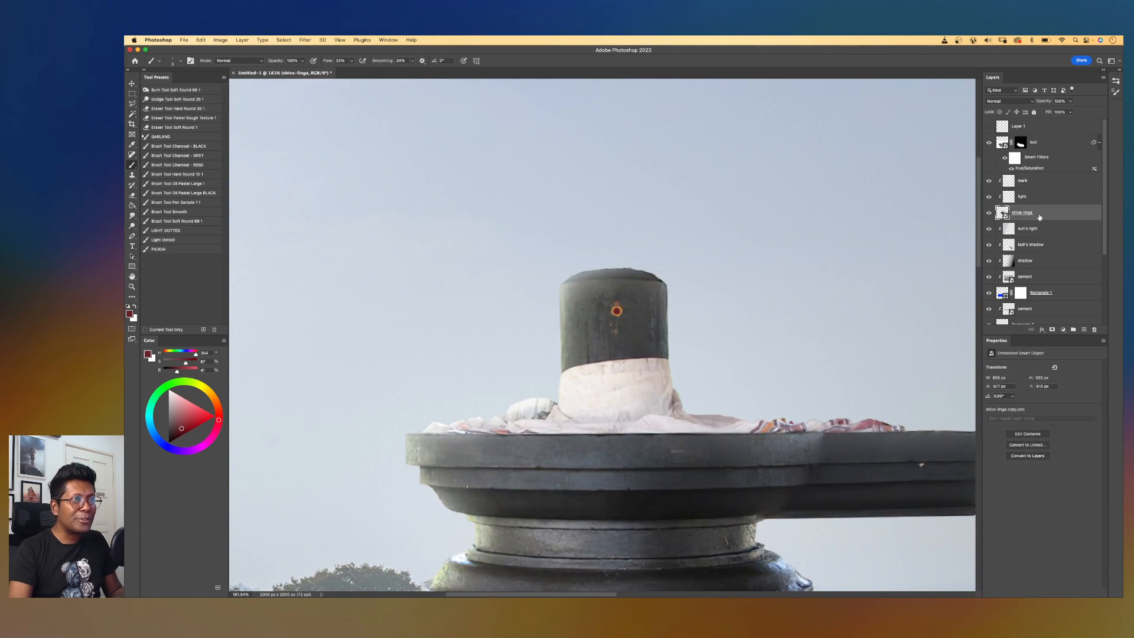
left_click(1052, 330)
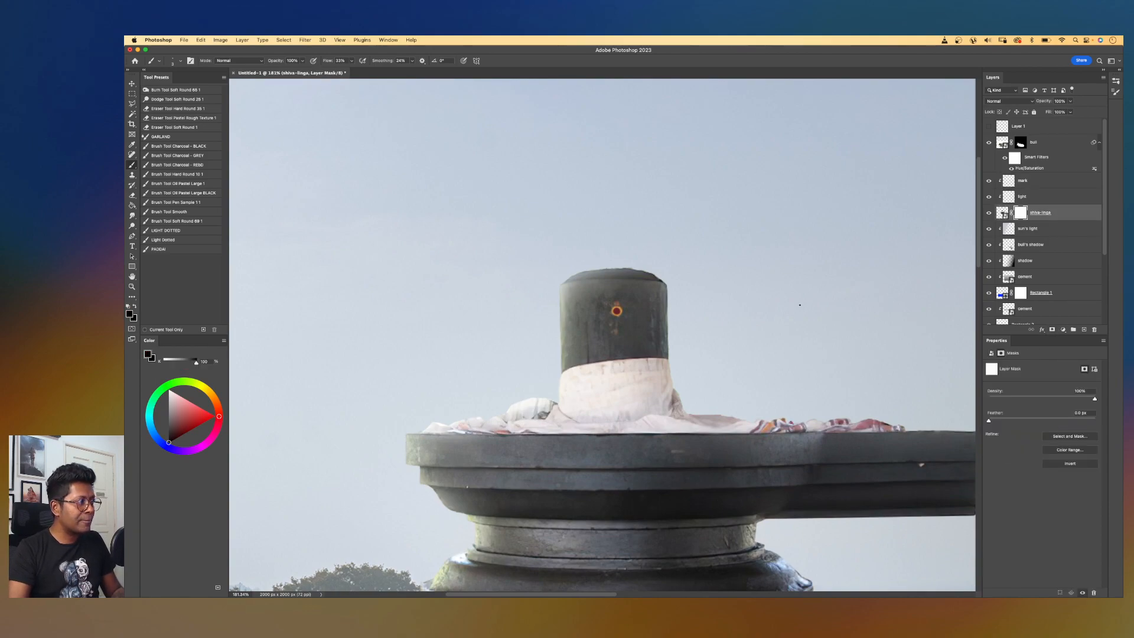
scroll(800, 305, "up", 1)
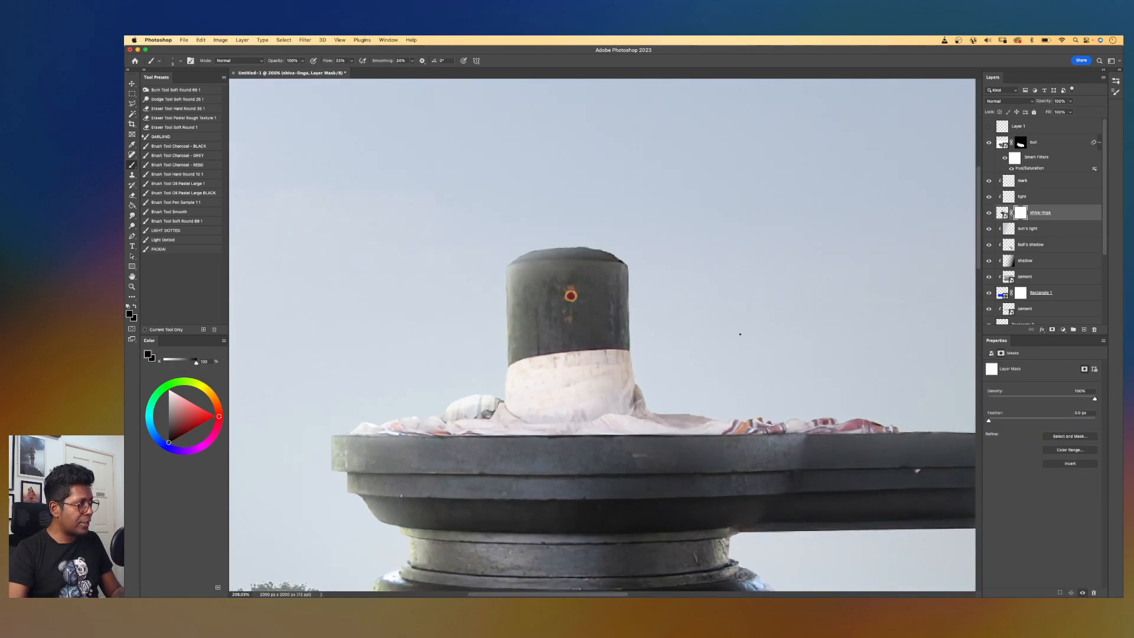
scroll(783, 356, "right", 5)
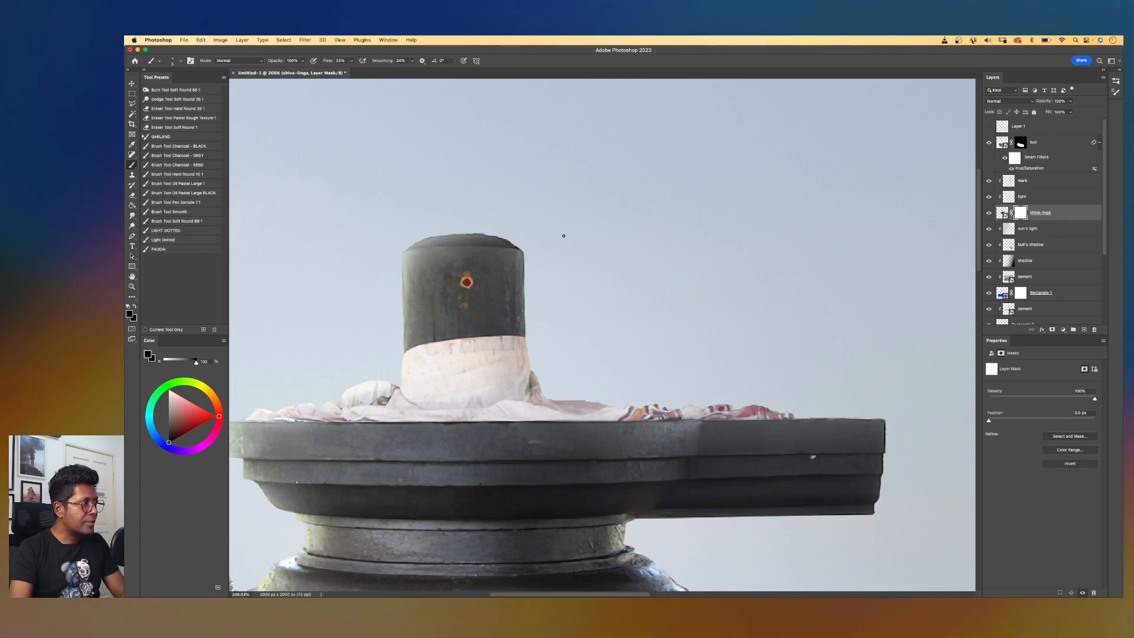
scroll(599, 207, "up", 2)
left_click_drag(527, 238, 716, 258)
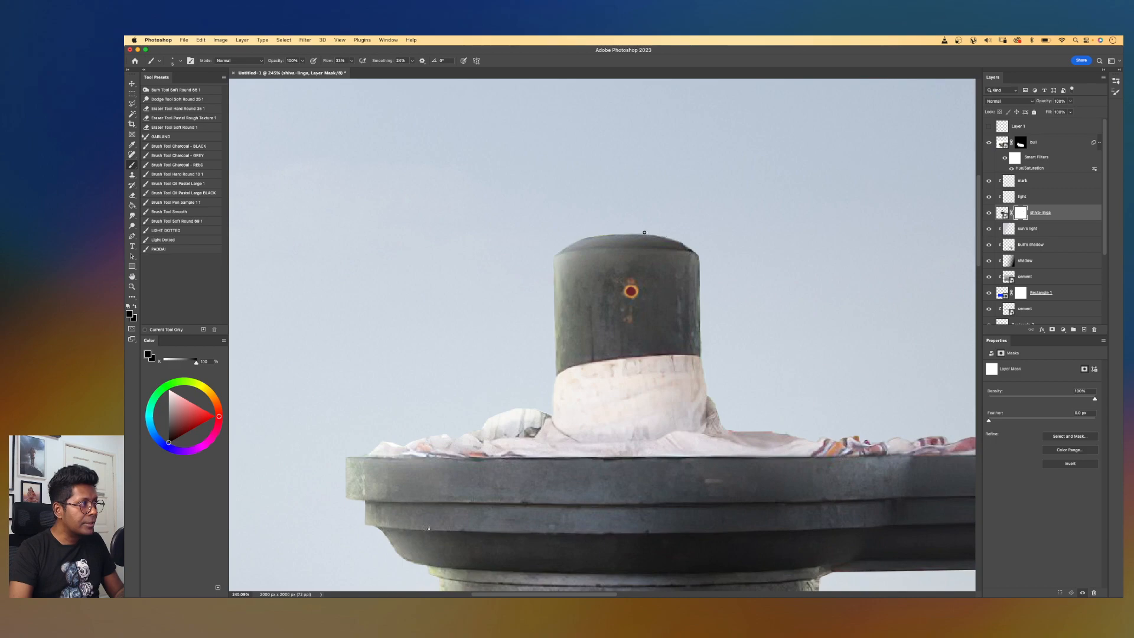
key("super+minus")
key("super+minus")
left_click_drag(746, 357, 673, 313)
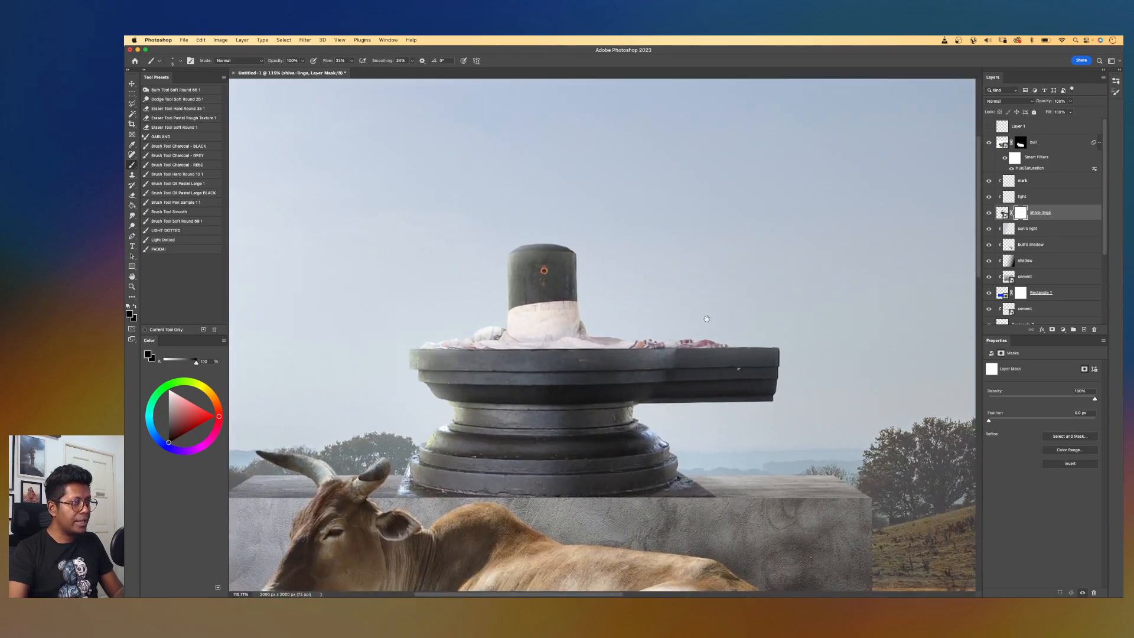
key("super+plus")
left_click_drag(863, 352, 709, 337)
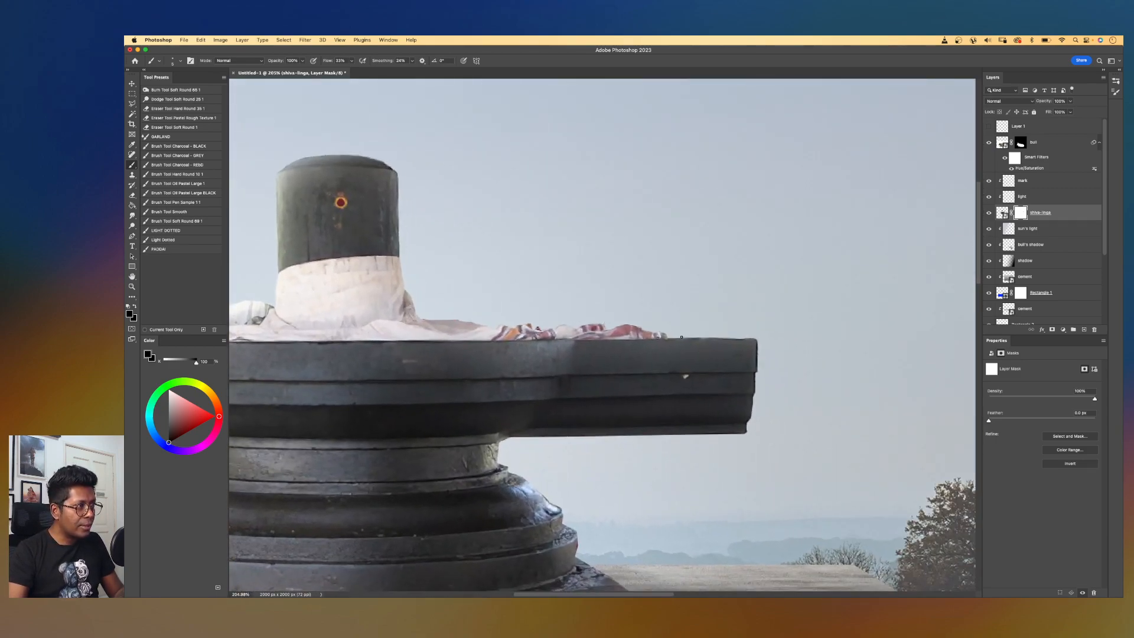
key("super+z")
- Examine the complete composite at different magnifications to judge how the linga, bull and block fit together
key("super+minus")
key("super+minus")
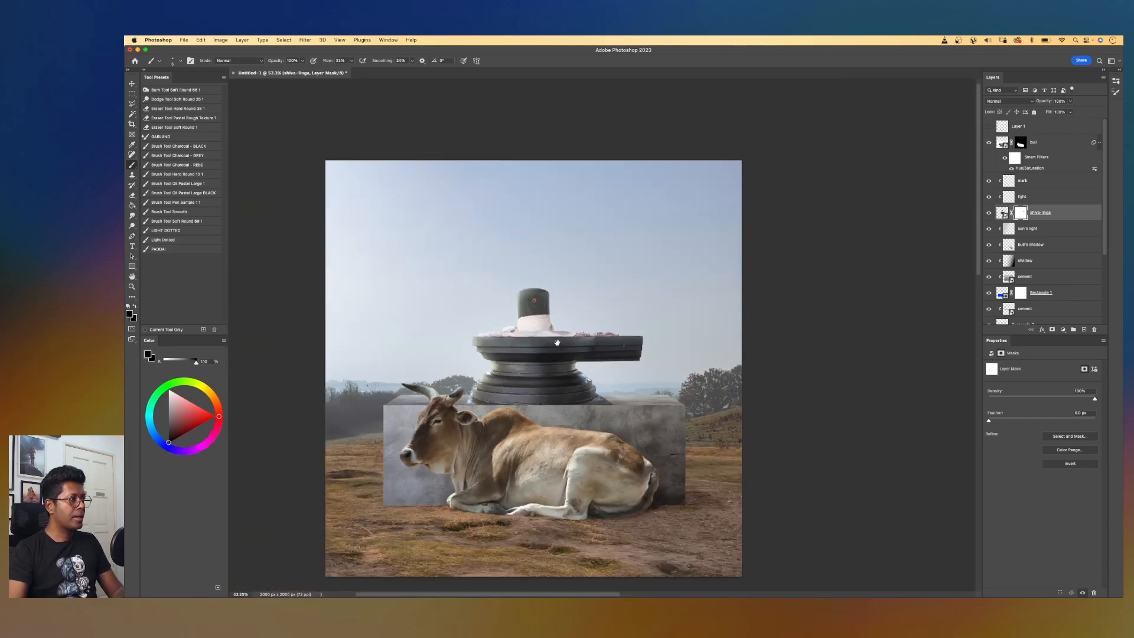
left_click_drag(557, 343, 703, 321)
scroll(702, 322, "down", 4)
scroll(702, 322, "up", 4)
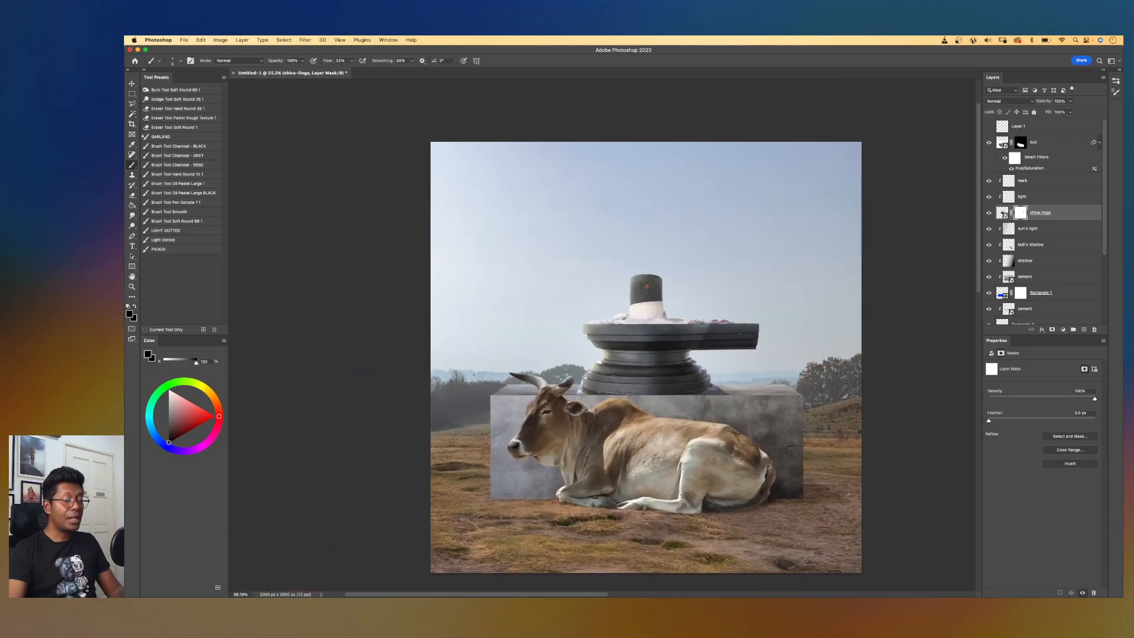
left_click_drag(707, 301, 712, 295)
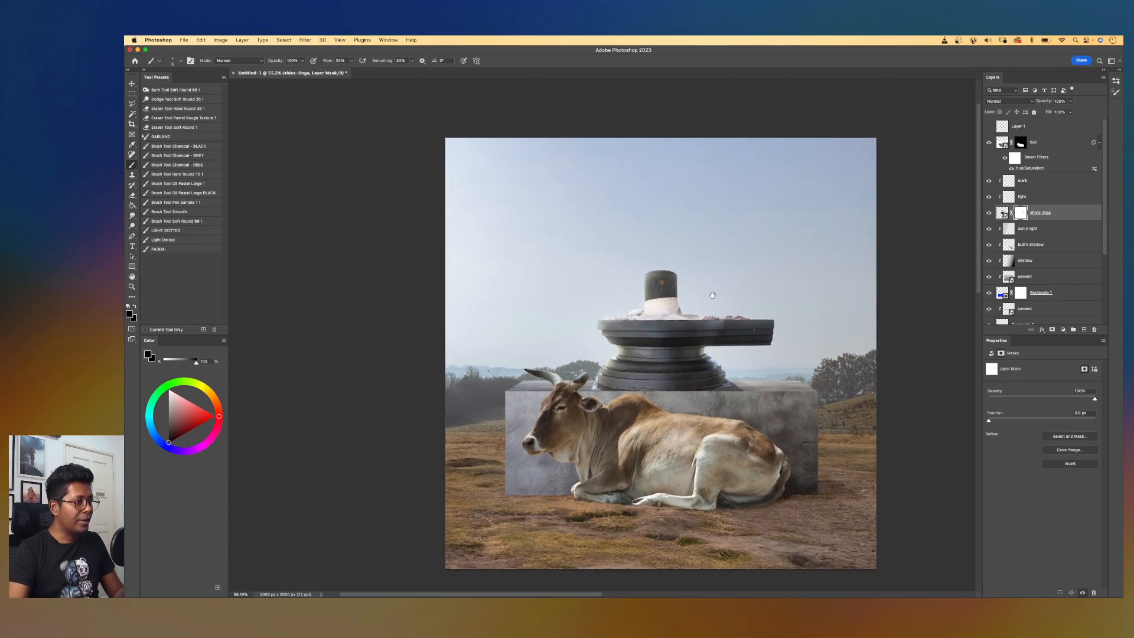
scroll(713, 295, "down", 1)
scroll(713, 295, "up", 2)
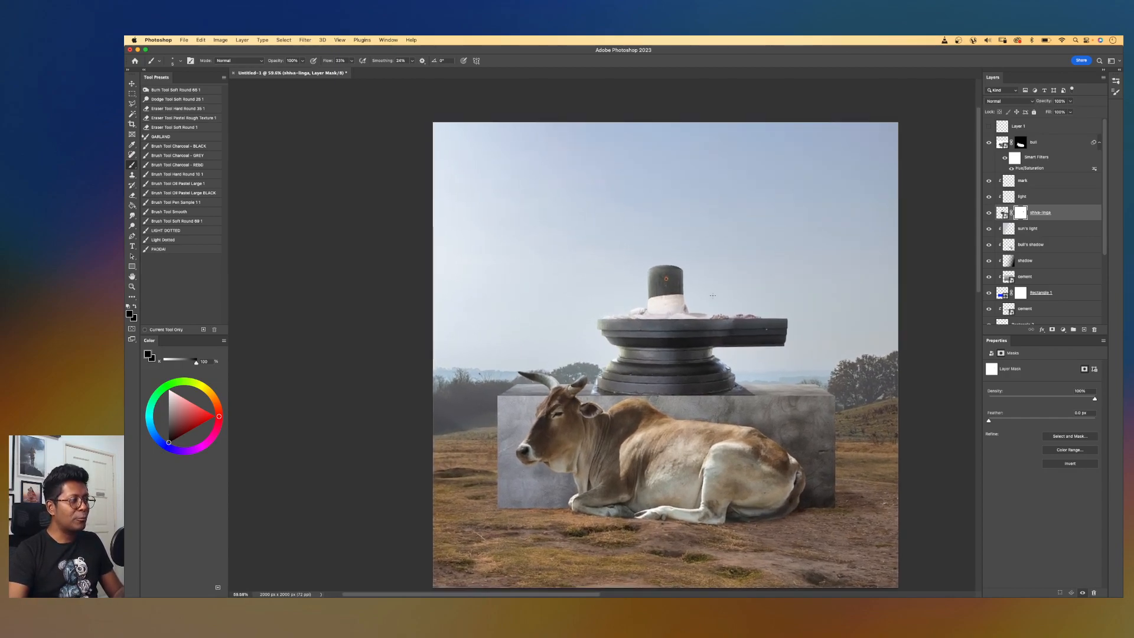
left_click_drag(712, 295, 732, 270)
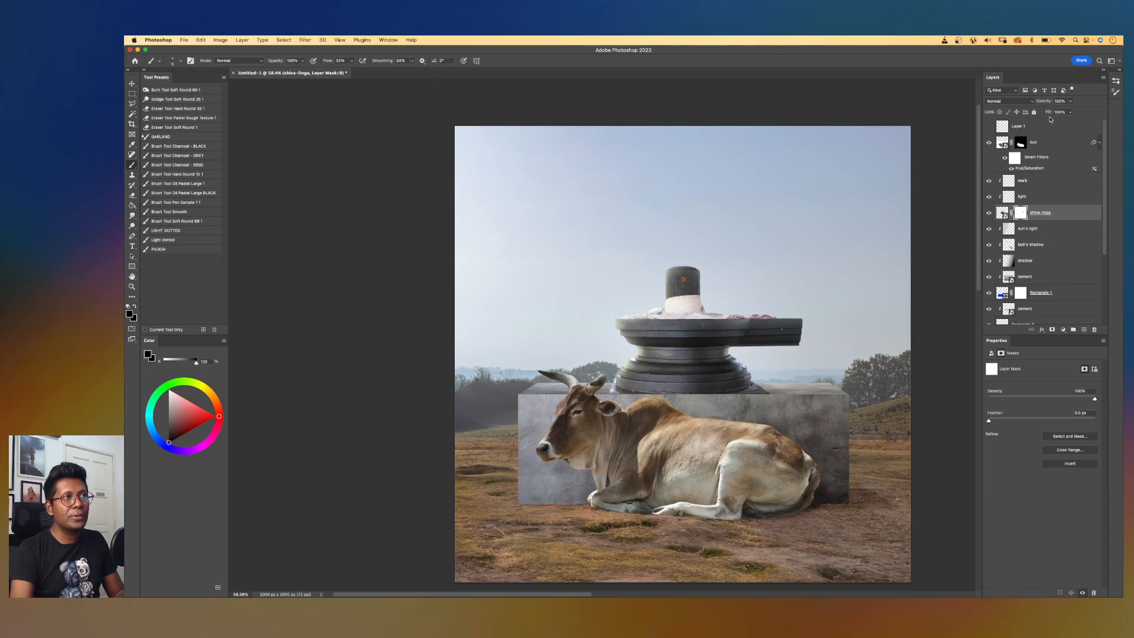
- Add a new empty layer above Layer 1 and a Color Lookup adjustment layer on top of it
left_click(1083, 127)
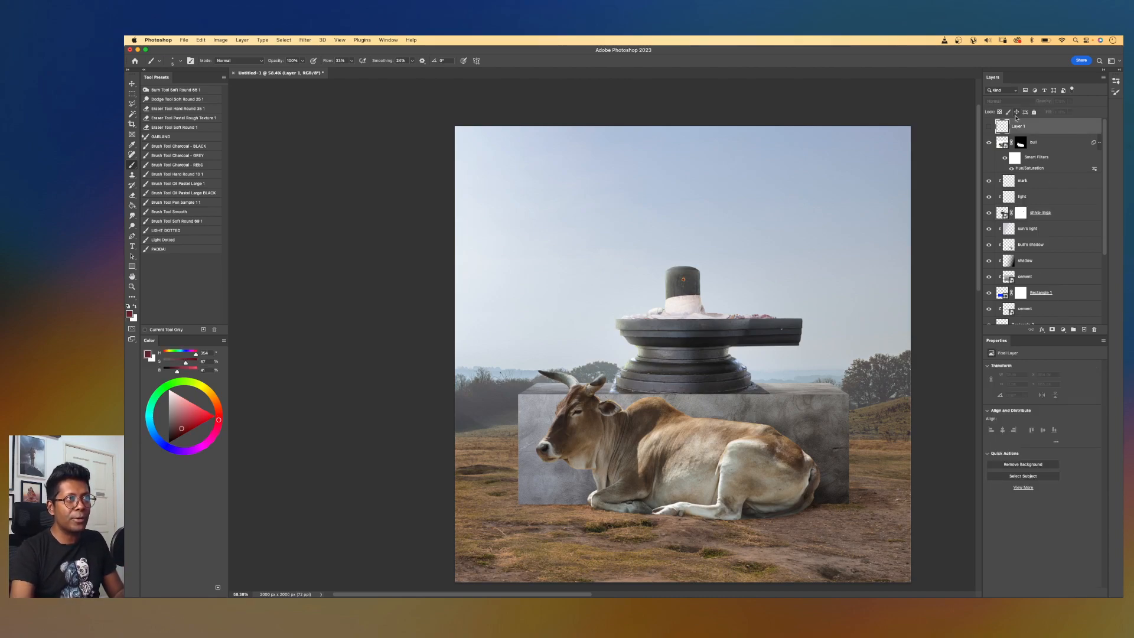
left_click(1083, 329)
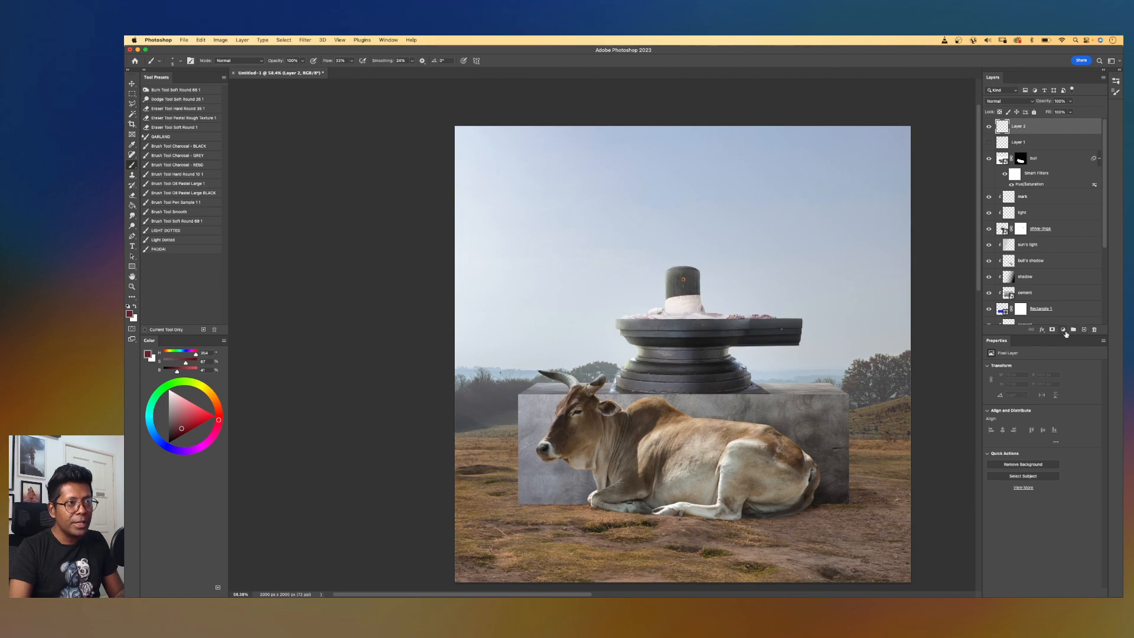
left_click(1064, 330)
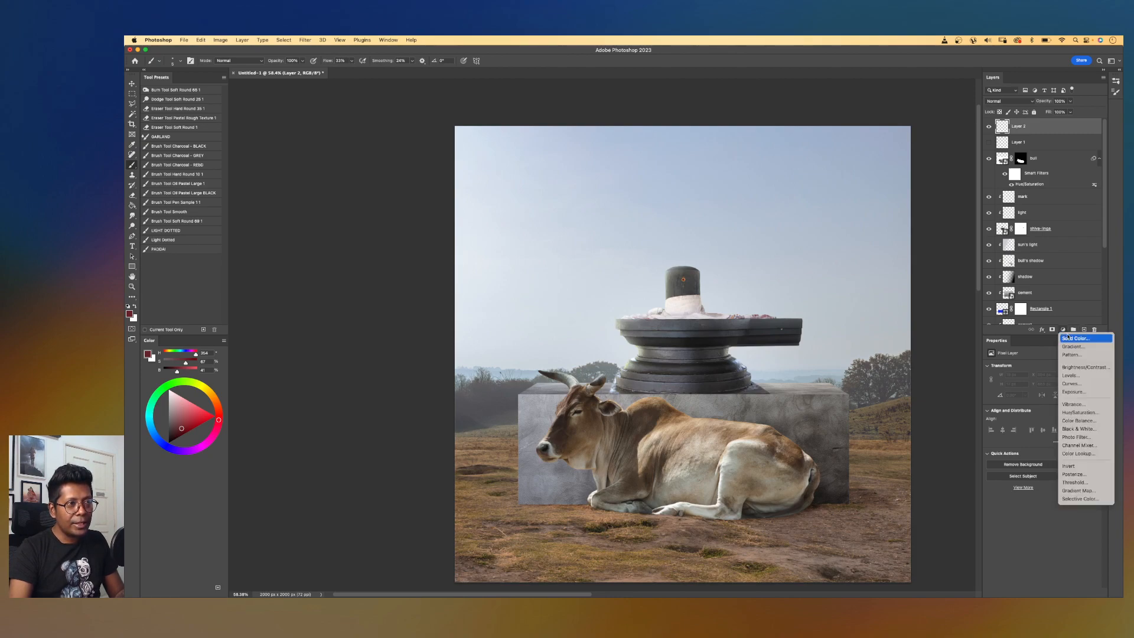
left_click(1062, 330)
left_click(1062, 330)
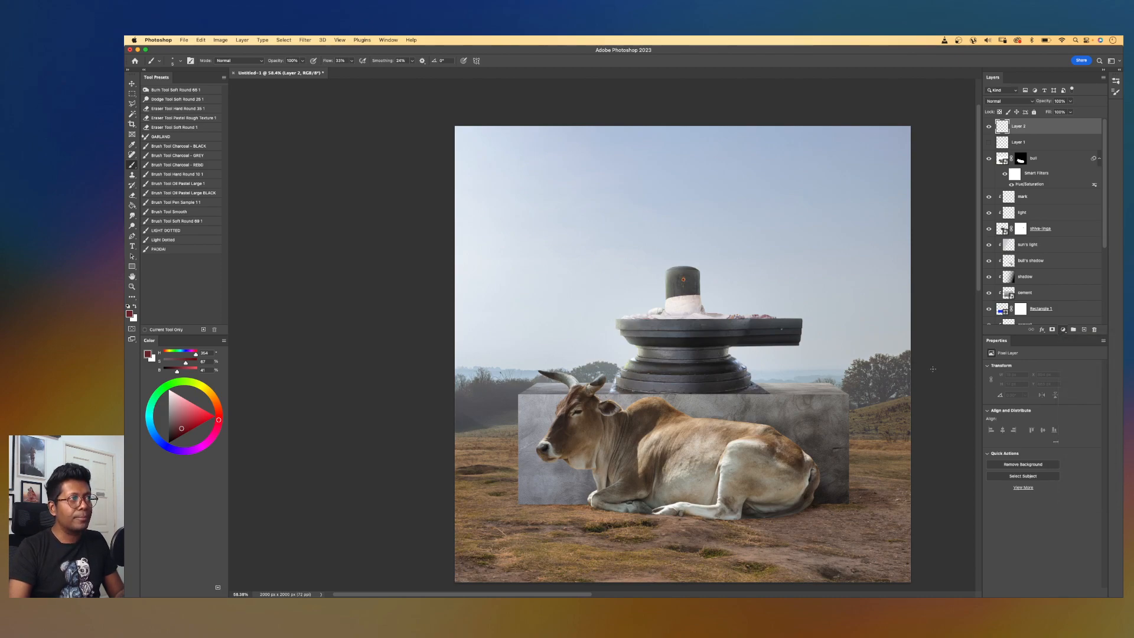
left_click(1076, 454)
scroll(834, 248, "right", 3)
scroll(835, 248, "down", 1)
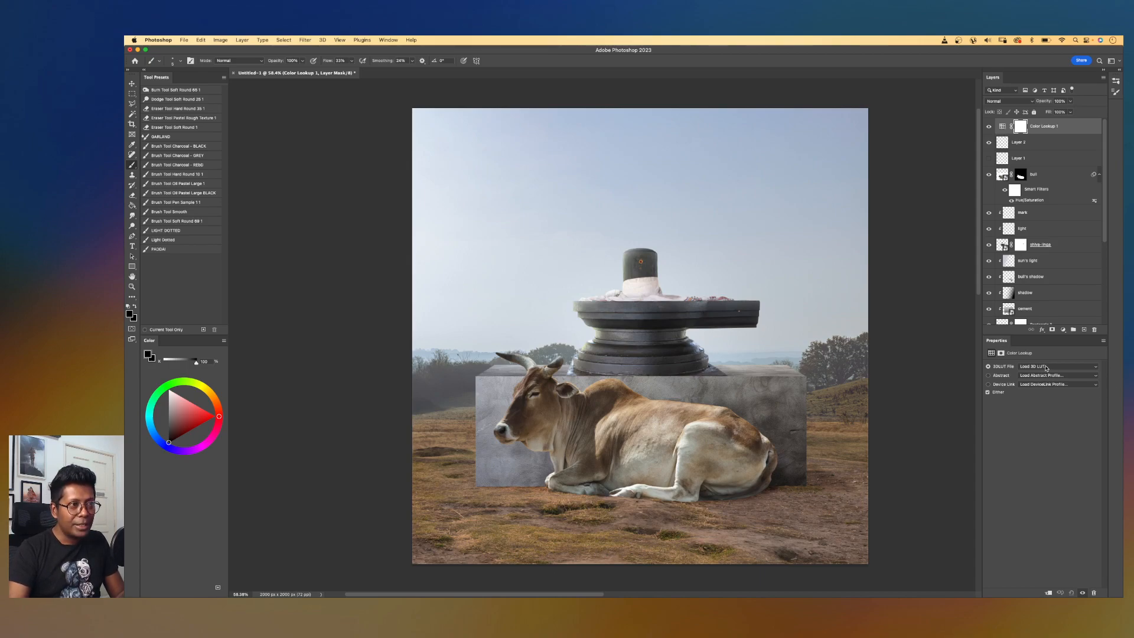
- Try the TensionGreen, TealOrangePlusContrast, Soft_Warming and NightFromDay 3D LUTs on the Color Lookup layer
left_click(1045, 368)
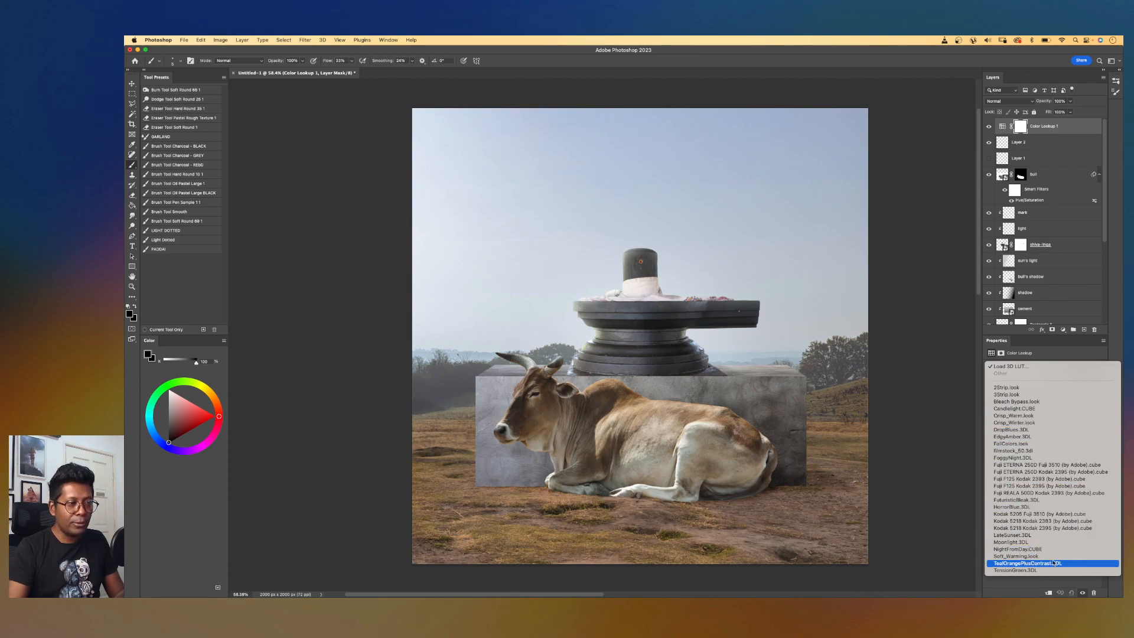
left_click(1045, 571)
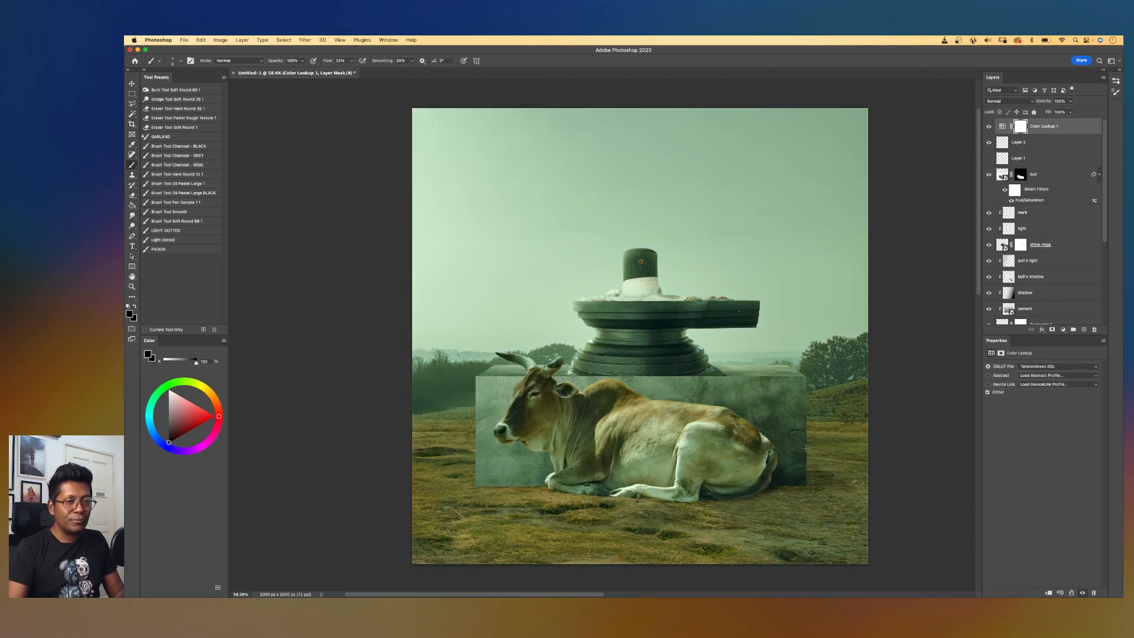
left_click(1043, 366)
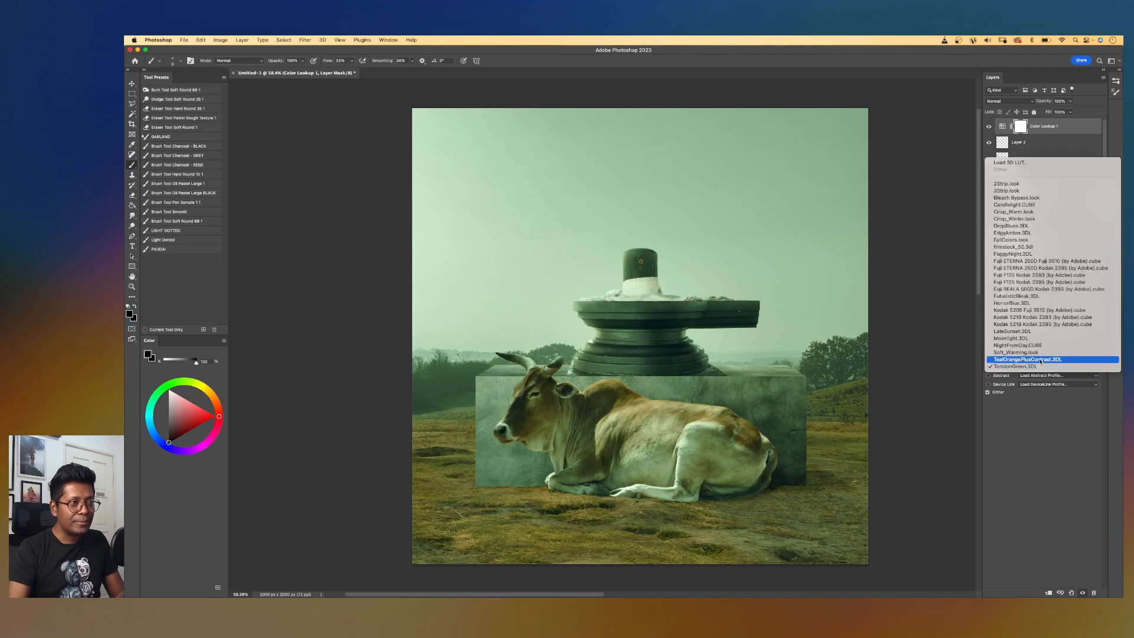
left_click(1032, 358)
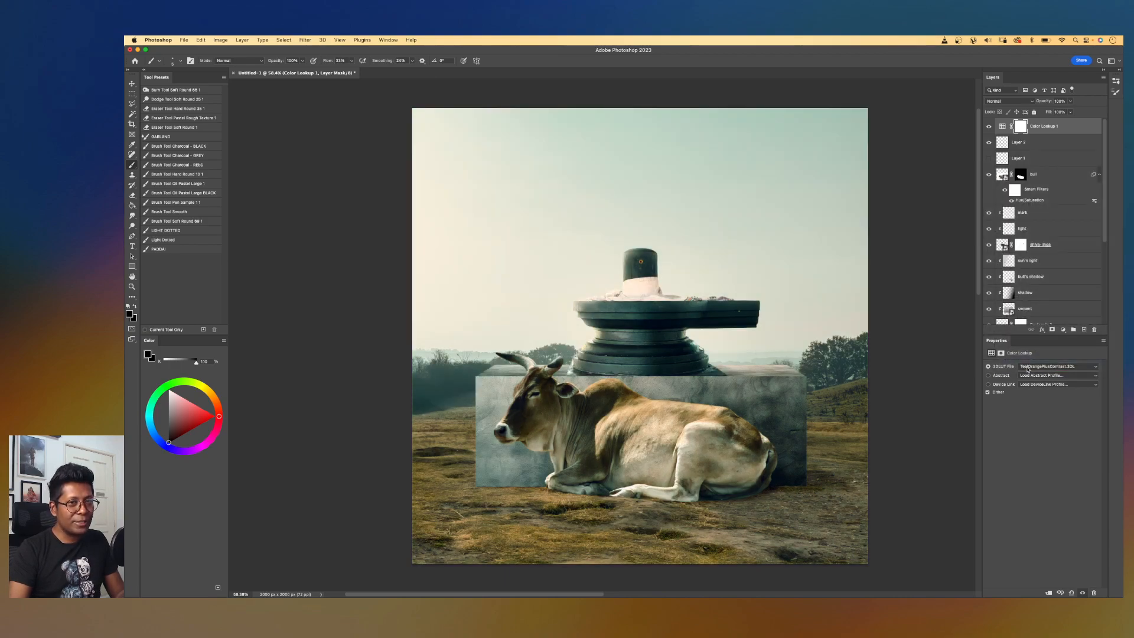
left_click(1029, 367)
left_click(1026, 360)
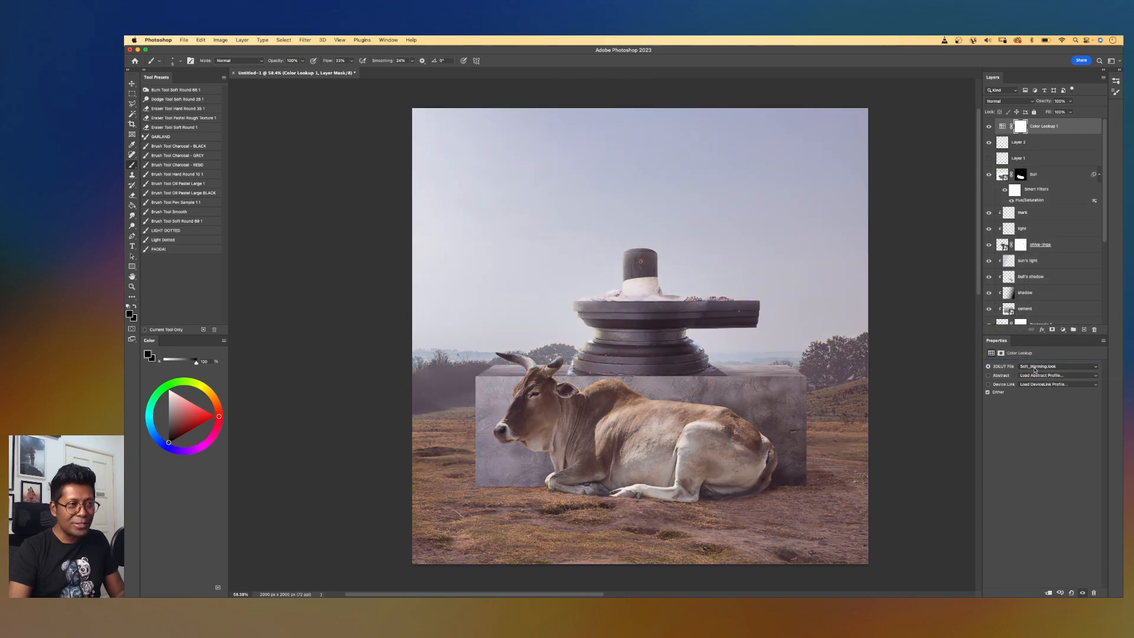
left_click(1031, 368)
left_click(1031, 363)
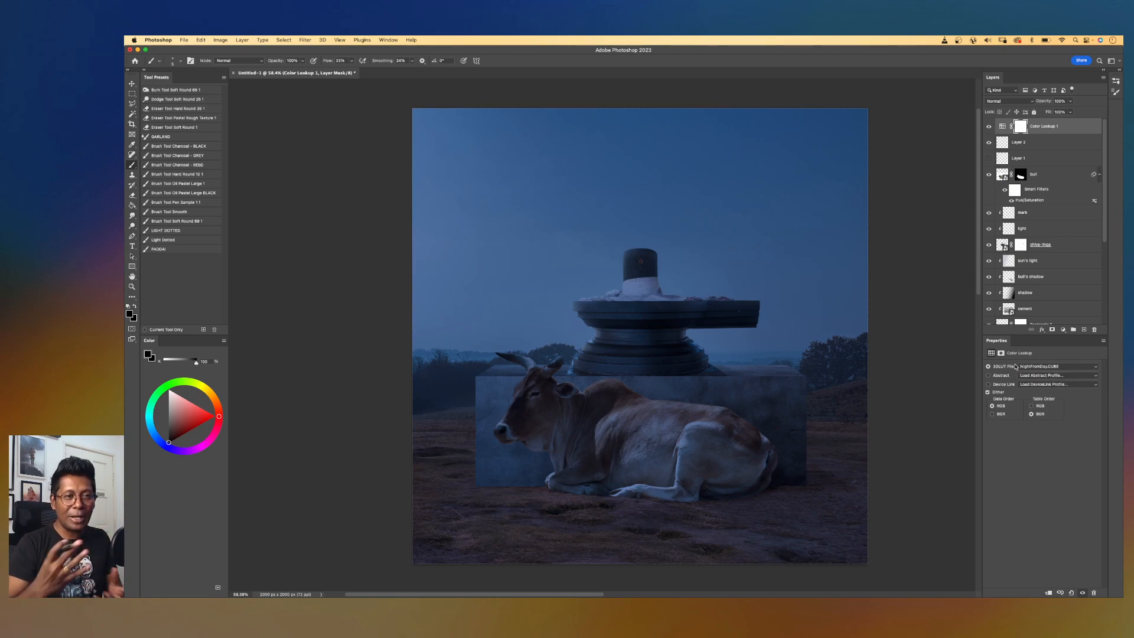
- Try the LateSunset.3DL, Kodak 5218 Kodak 2395 and FuturisticBleak.3DL 3D LUTs on the Color Lookup layer
left_click(1043, 366)
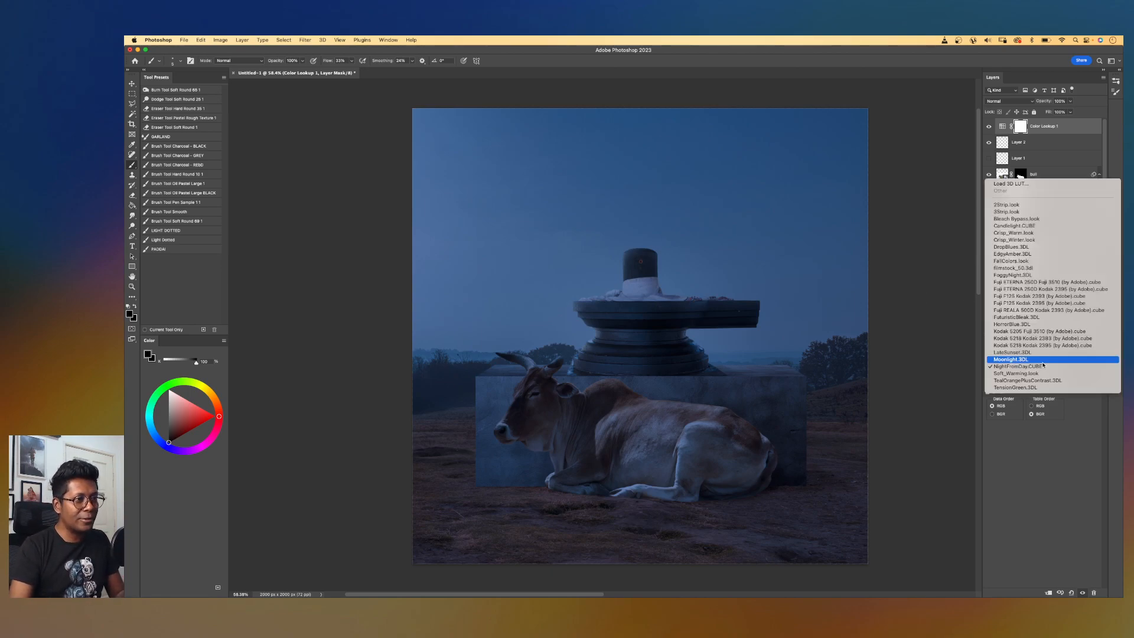
left_click(1041, 353)
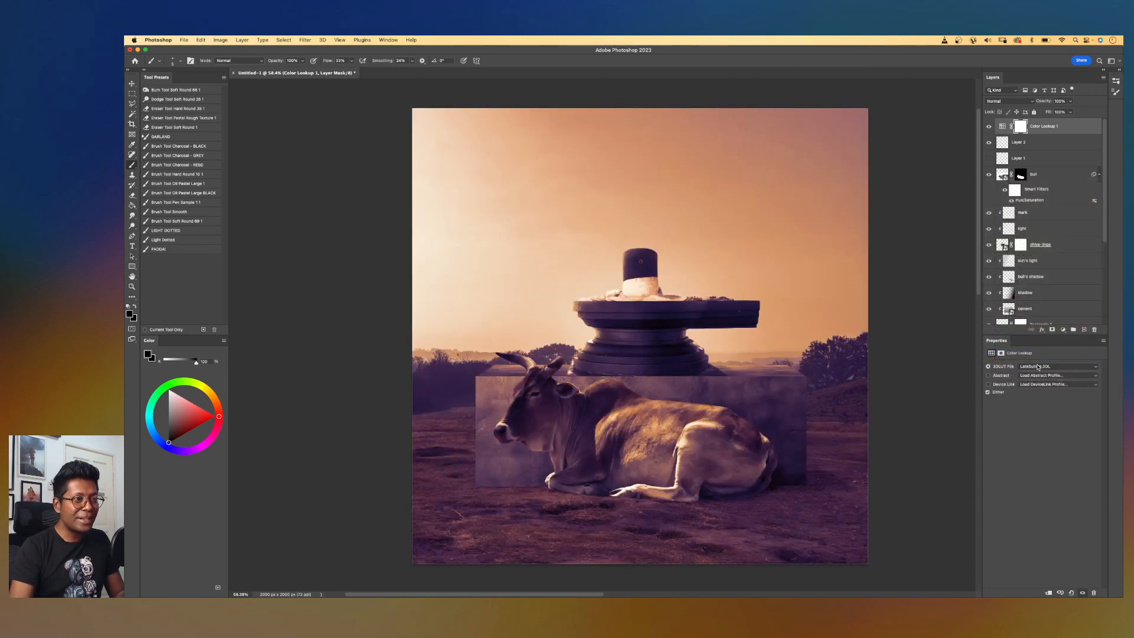
left_click(1041, 367)
left_click(1028, 360)
left_click(1028, 366)
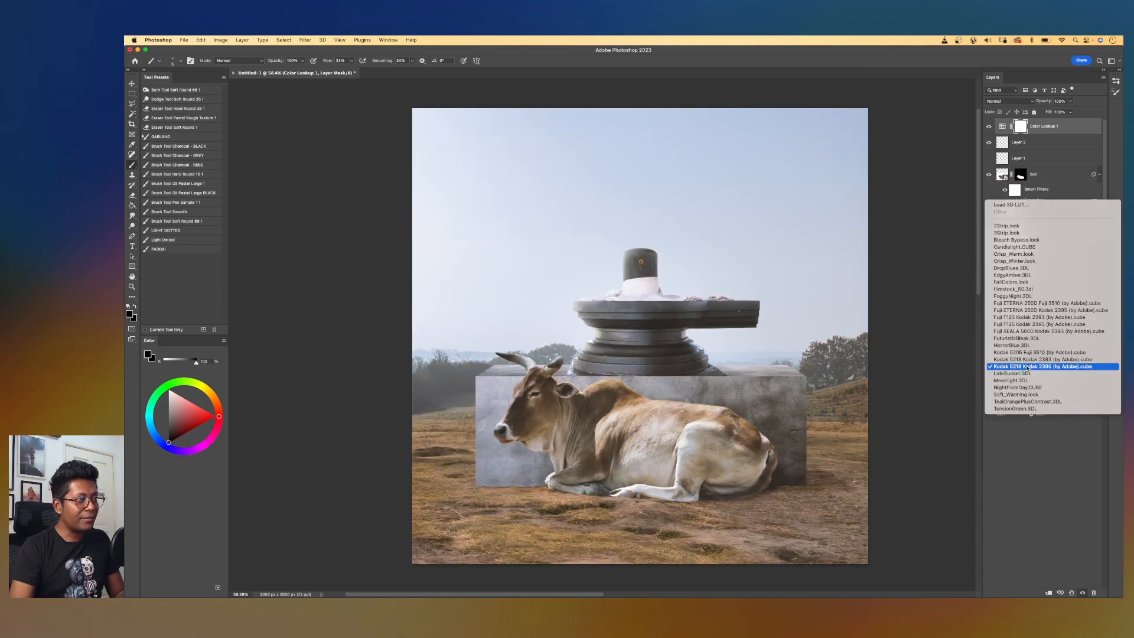
left_click(1027, 339)
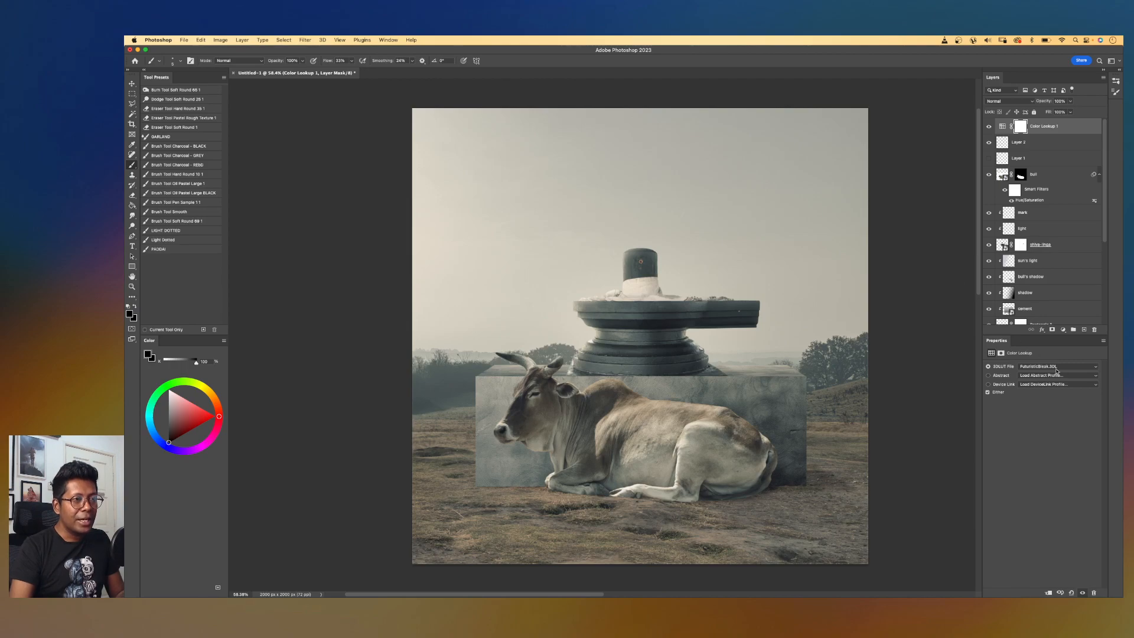
- Try the FallColors.look and Crisp_Warm.look 3D LUTs on the Color Lookup layer
left_click(1047, 366)
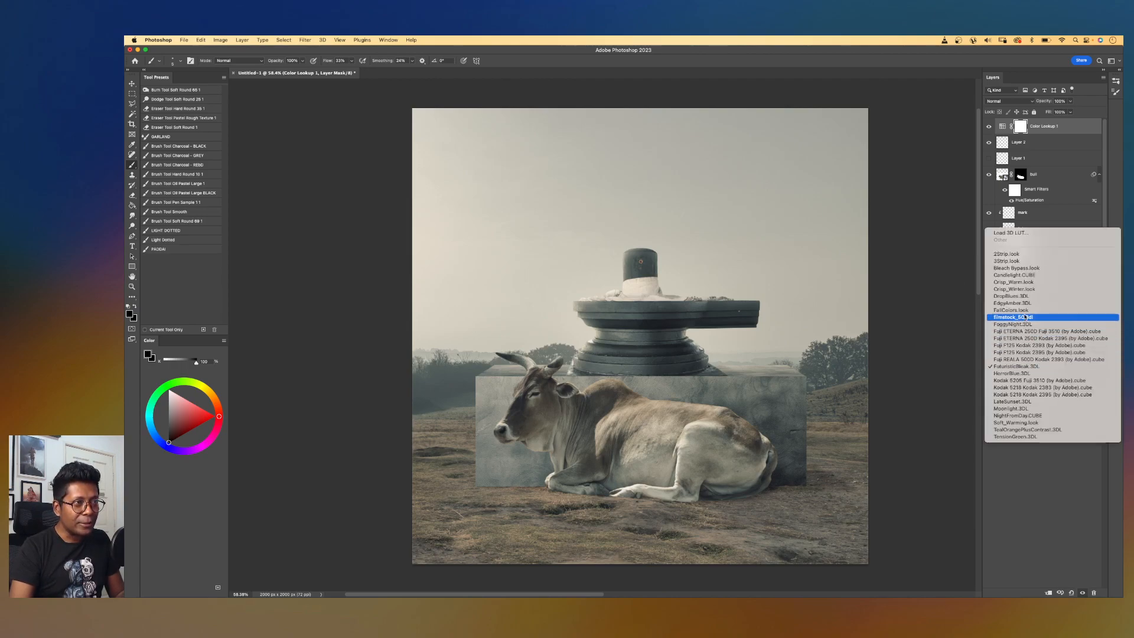
left_click(1018, 308)
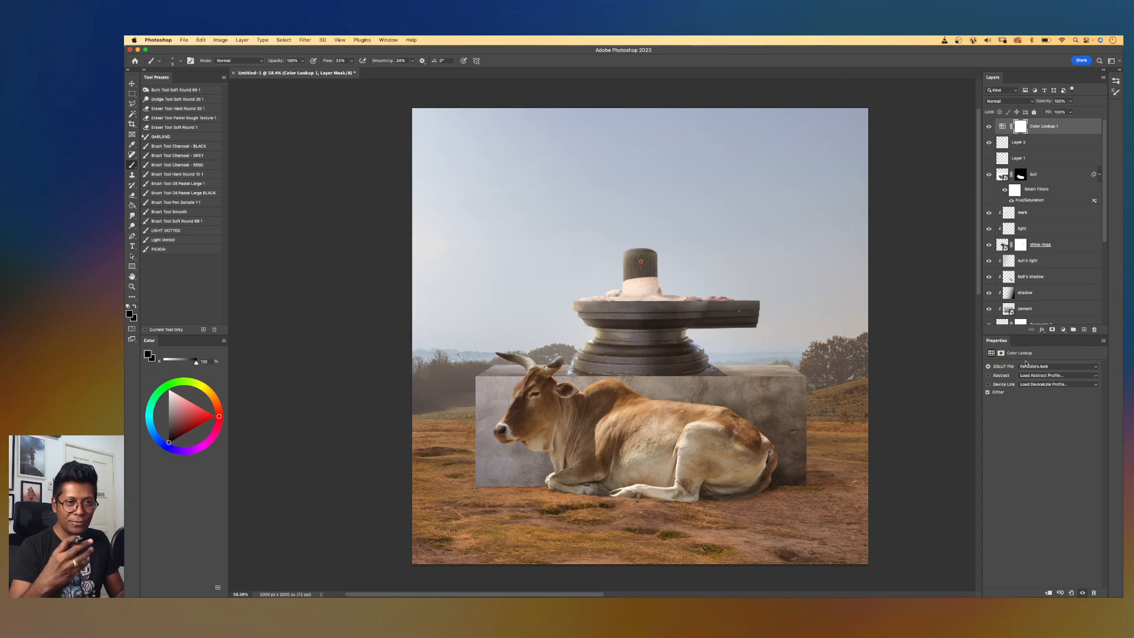
left_click(1027, 367)
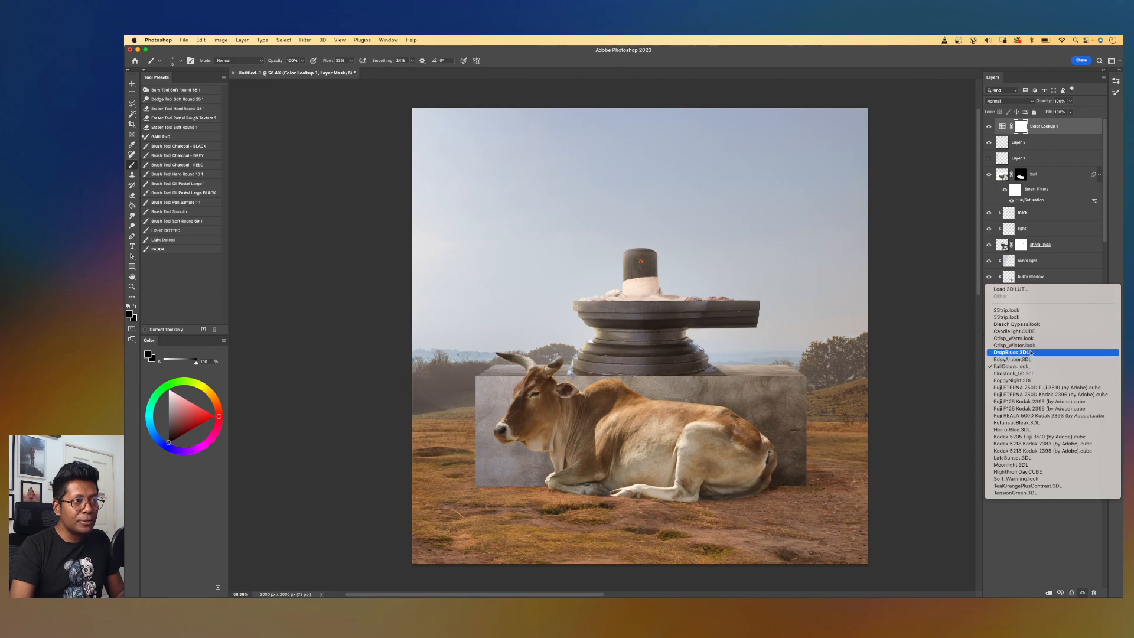
left_click(1026, 338)
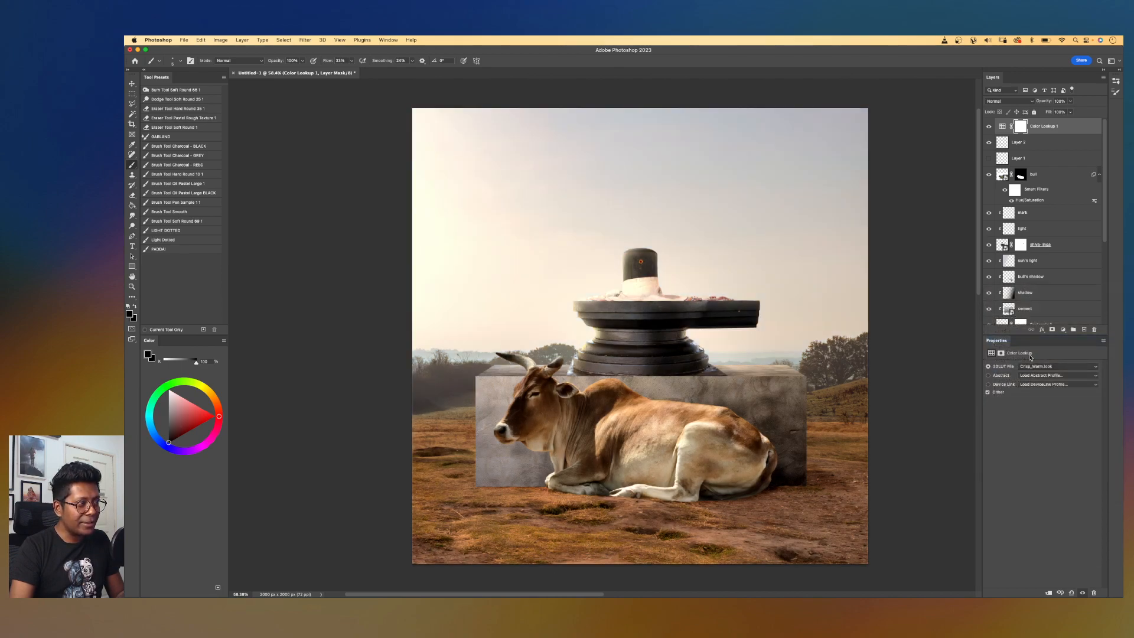
left_click(1028, 371)
left_click(1030, 373)
- Apply the Candlelight.CUBE 3D LUT and compare the composite with and without the Color Lookup layer
left_click(1031, 366)
left_click(1013, 352)
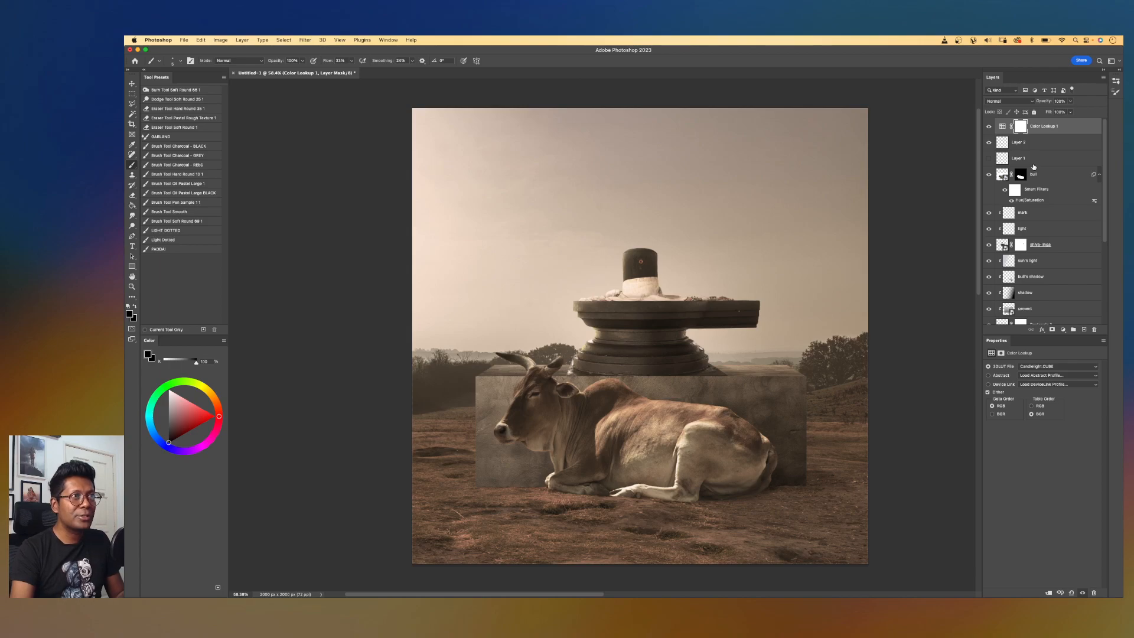
left_click(988, 127)
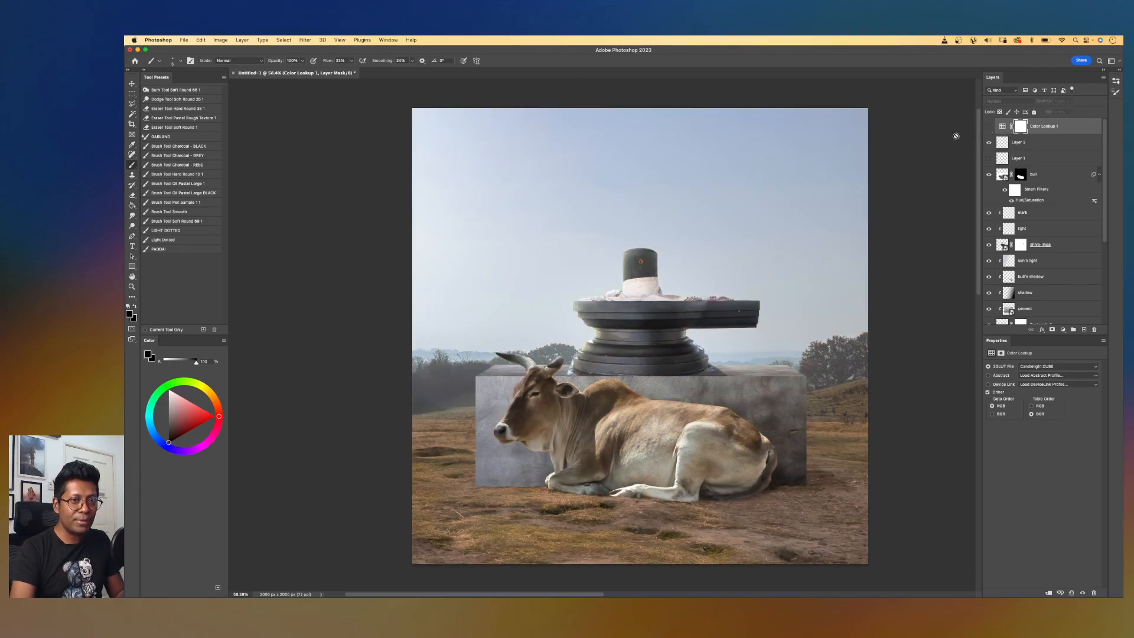
left_click(988, 127)
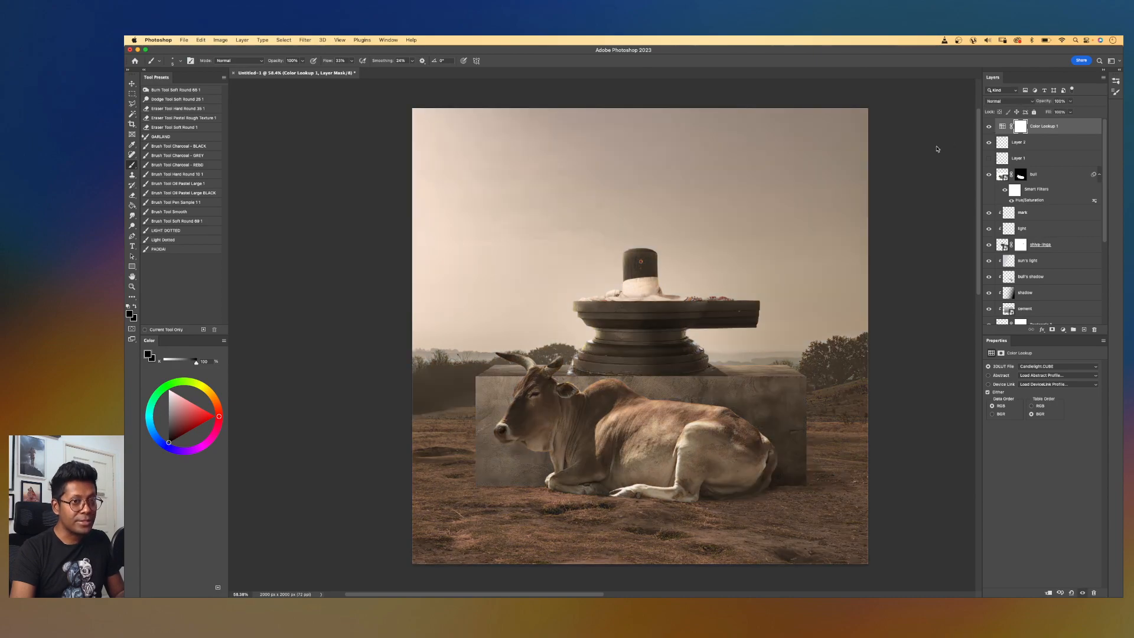
- Examine the Candlelight-graded composite at different magnifications, focusing on the linga and its pedestal
scroll(800, 223, "up", 5)
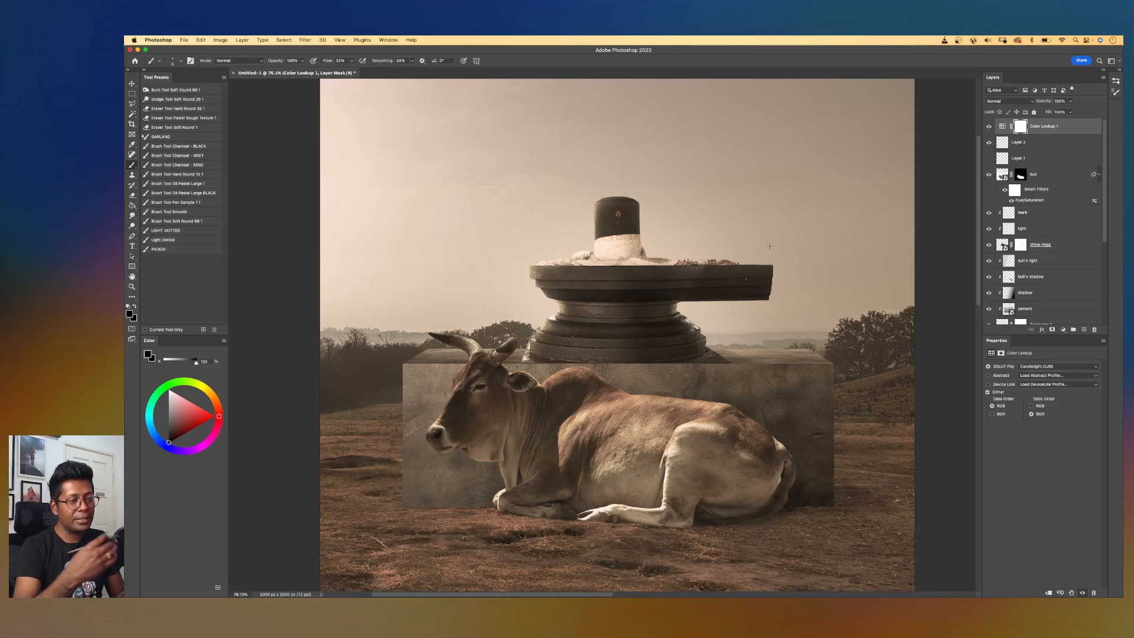
left_click_drag(688, 200, 702, 208)
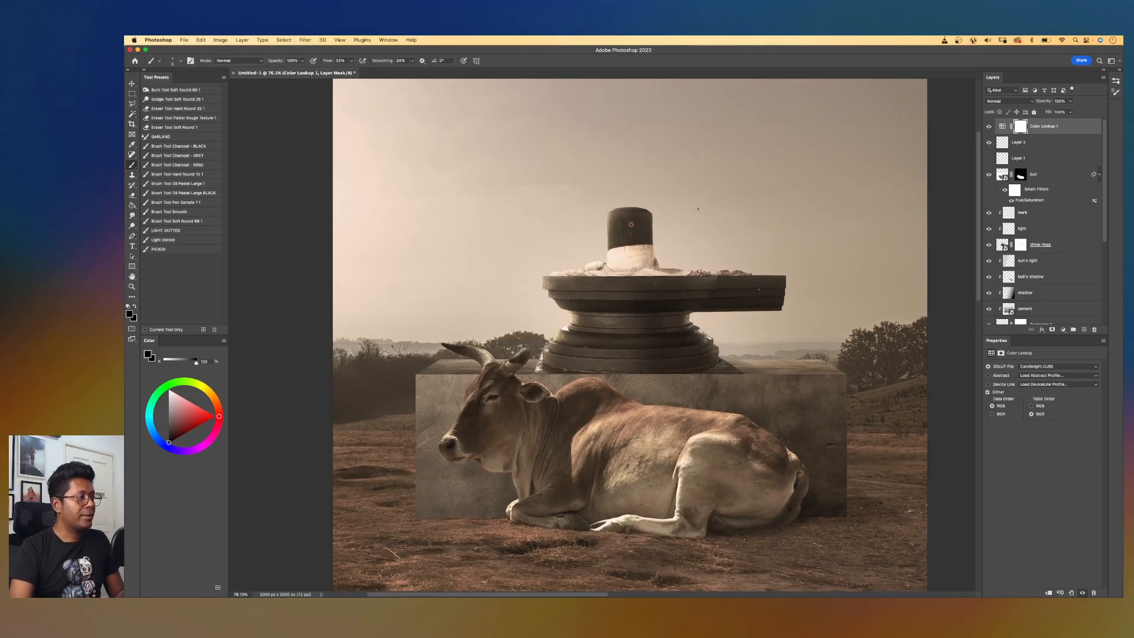
scroll(697, 208, "down", 6)
scroll(698, 208, "up", 3)
scroll(807, 218, "up", 3)
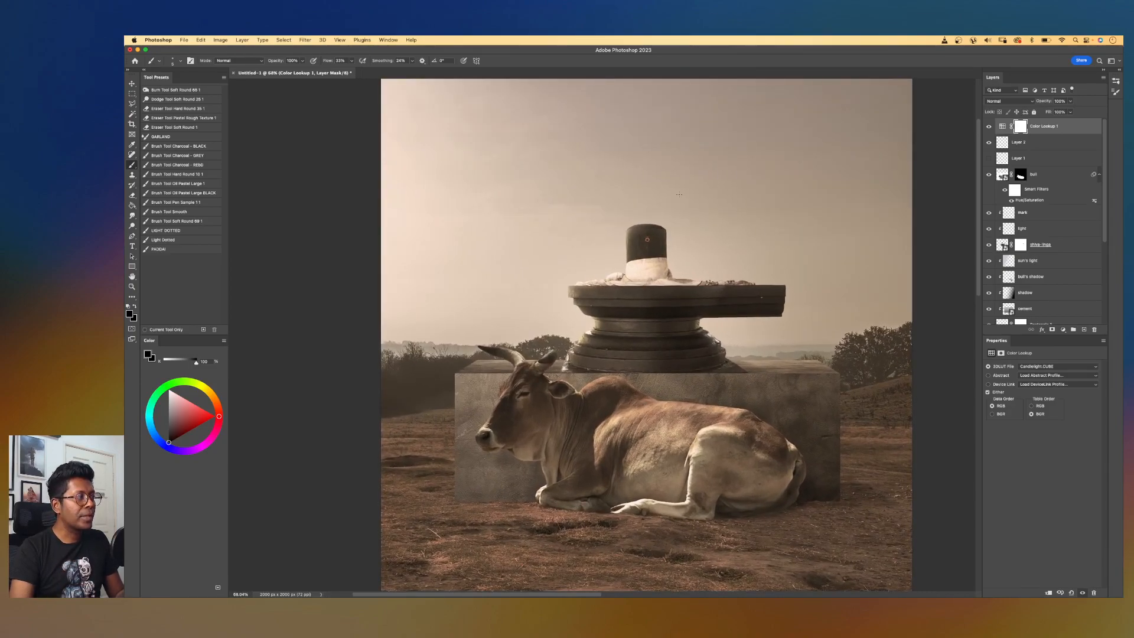
scroll(679, 194, "up", 2)
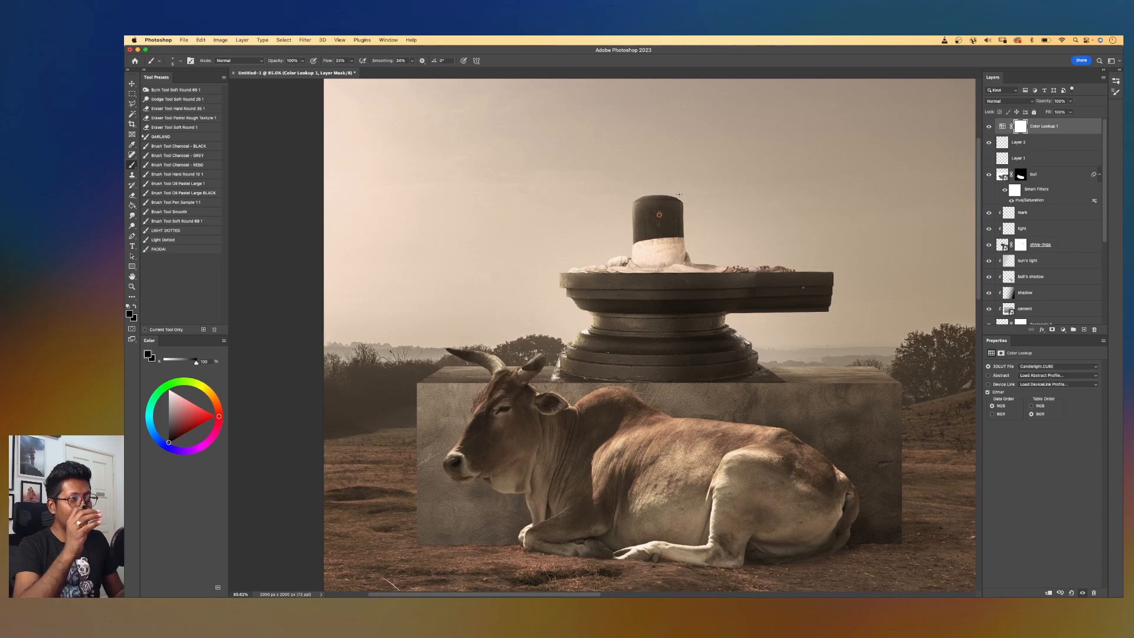
scroll(679, 195, "up", 1)
left_click_drag(729, 245, 707, 251)
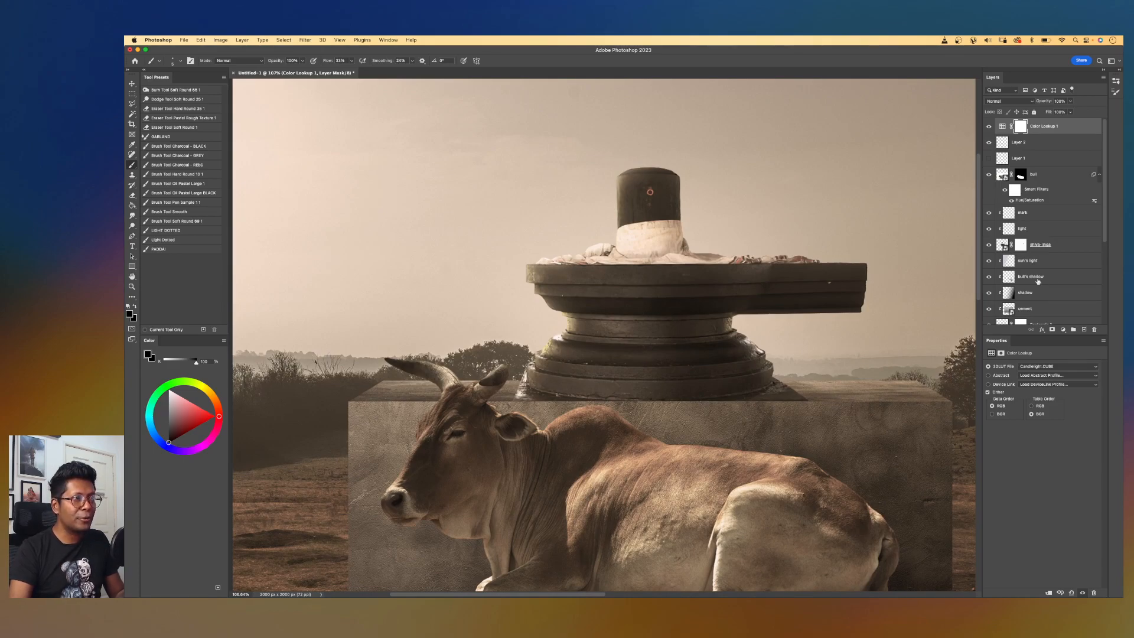
- Add a new layer above the mark layer, clipped to the shiva-linga, and name it "red marks"
left_click(1063, 246)
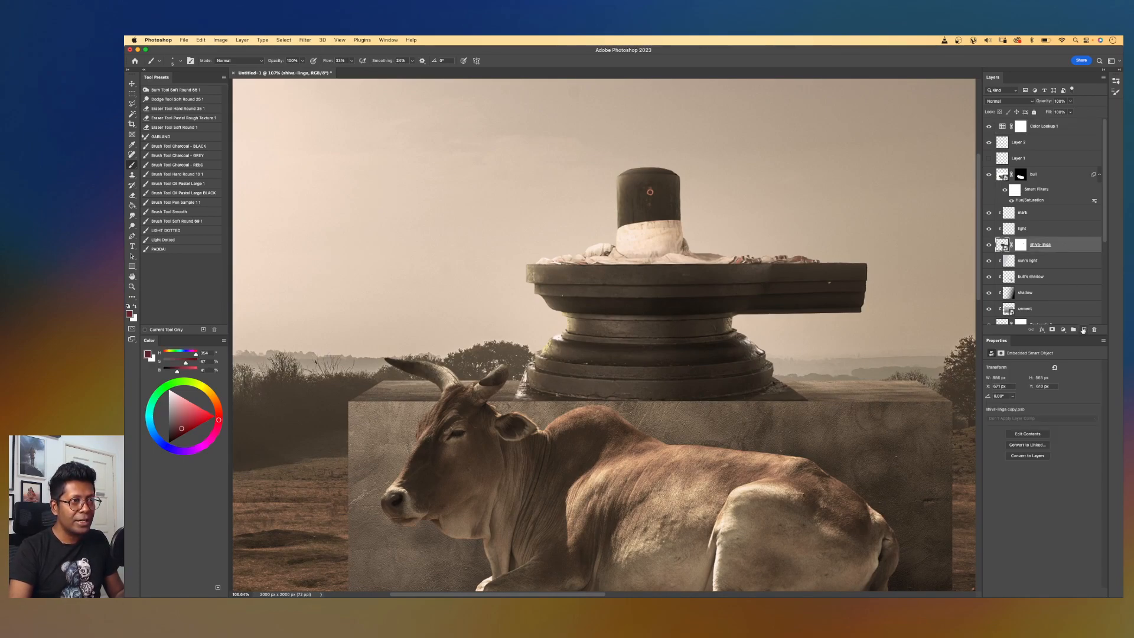
left_click(1084, 329)
left_click_drag(1029, 248, 1027, 212)
double_click(1025, 213)
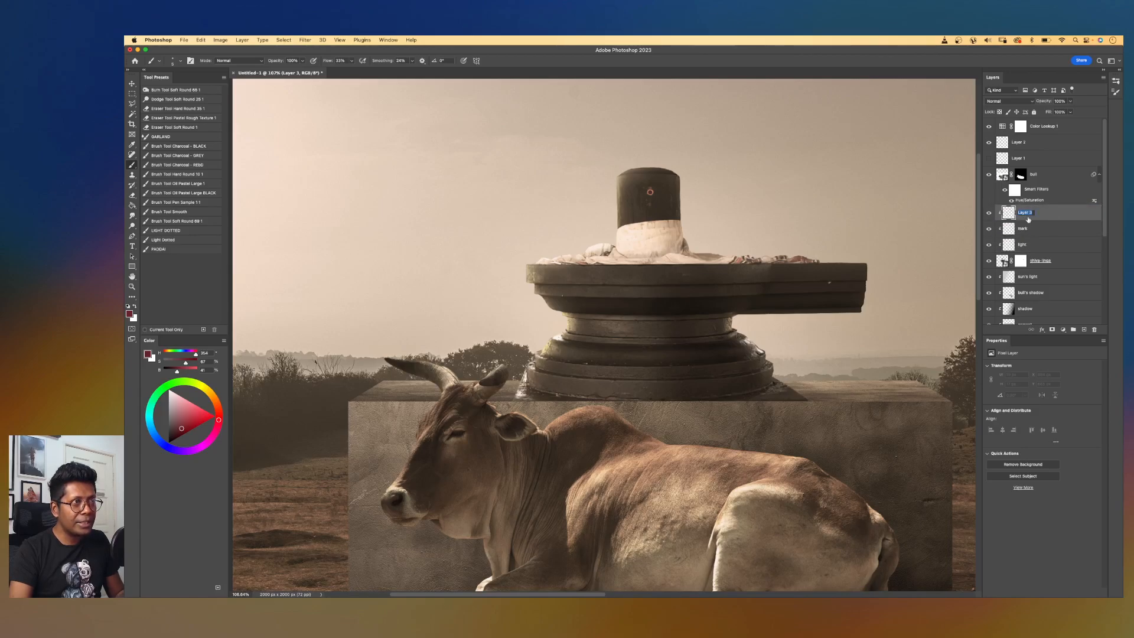
type("red mar")
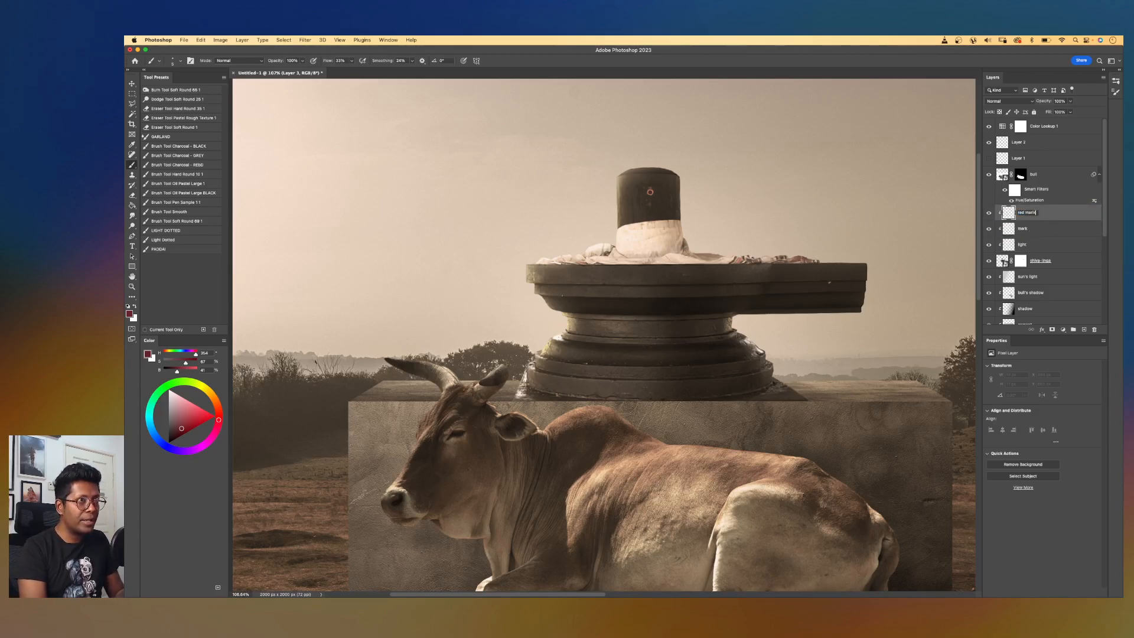
type("ks")
key("Return")
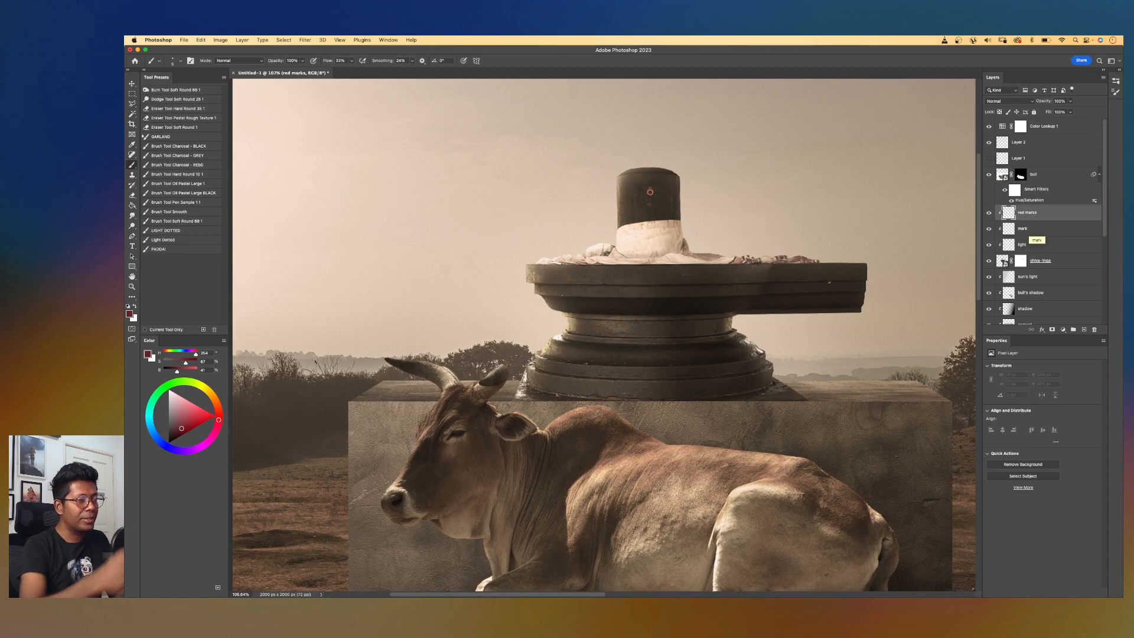
- Set the red marks layer's blend mode to Overlay and choose a more saturated dark red as the paint colour
scroll(604, 335, "up", 2)
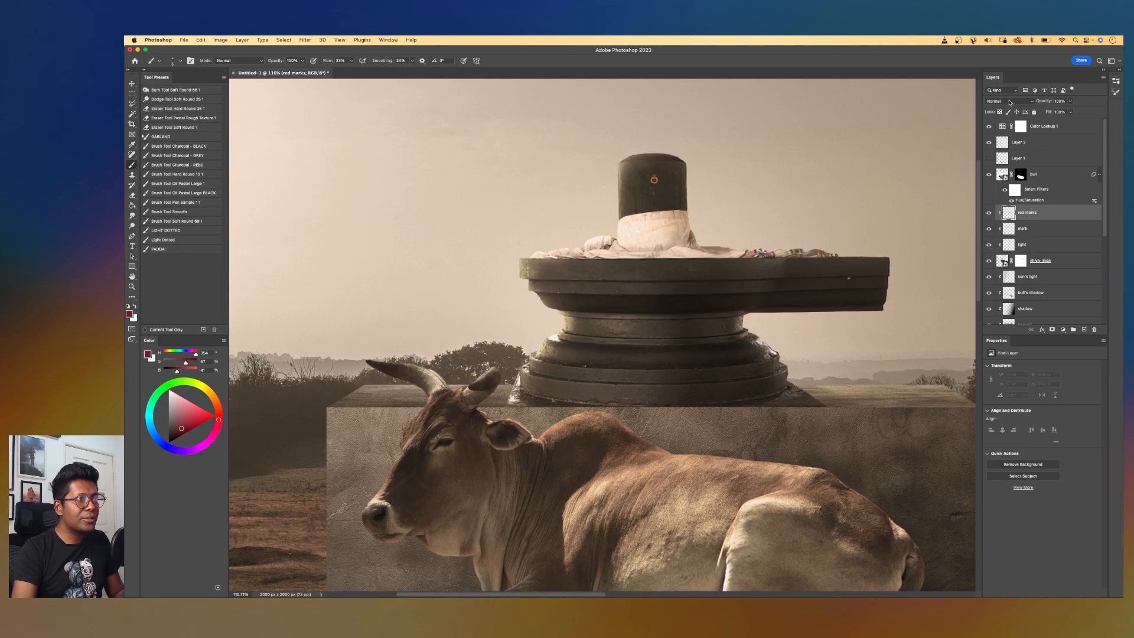
left_click(1010, 103)
left_click(1004, 202)
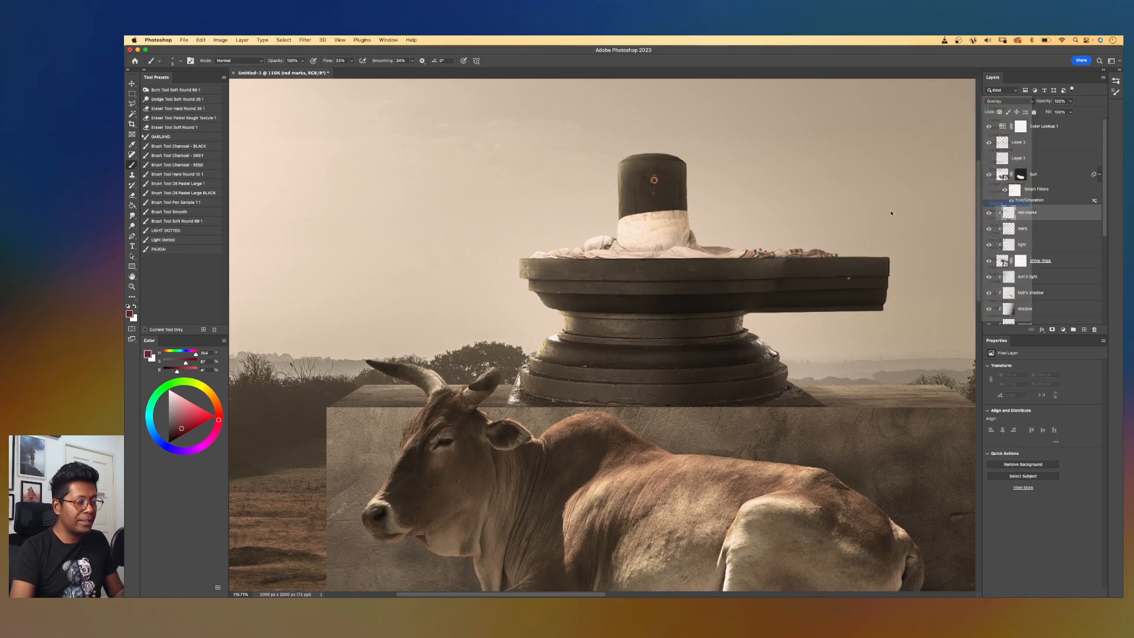
left_click(185, 430)
left_click(189, 429)
- Paint a thin red line with a very small brush along the rim's upper edge, just below the linga's cloth
key("bracketright")
key("bracketright")
key("bracketright")
key("bracketright")
key("bracketright")
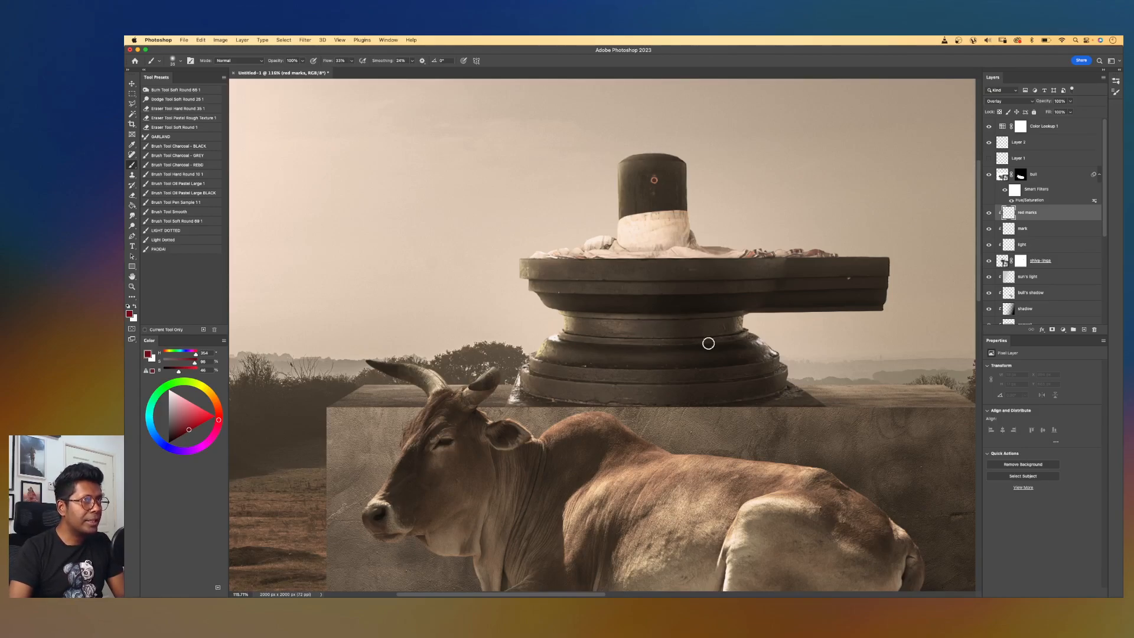
scroll(684, 283, "up", 3)
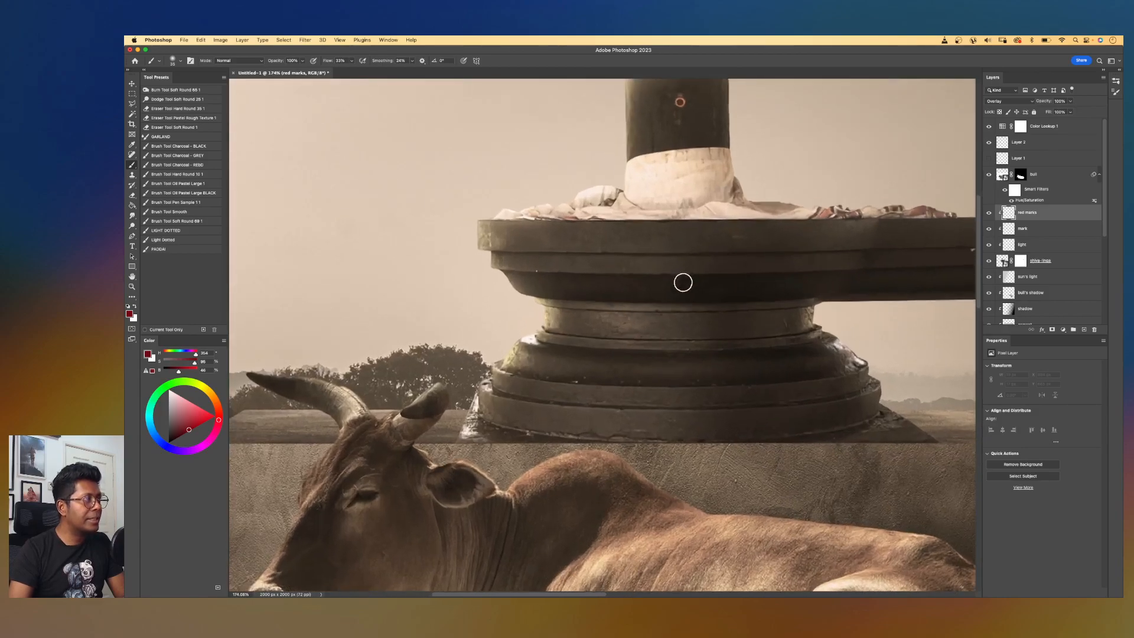
key("bracketleft")
key("bracketleft")
key("bracketleft")
key("bracketleft")
key("bracketleft")
key("bracketleft")
key("bracketleft")
key("bracketleft")
key("bracketleft")
key("bracketleft")
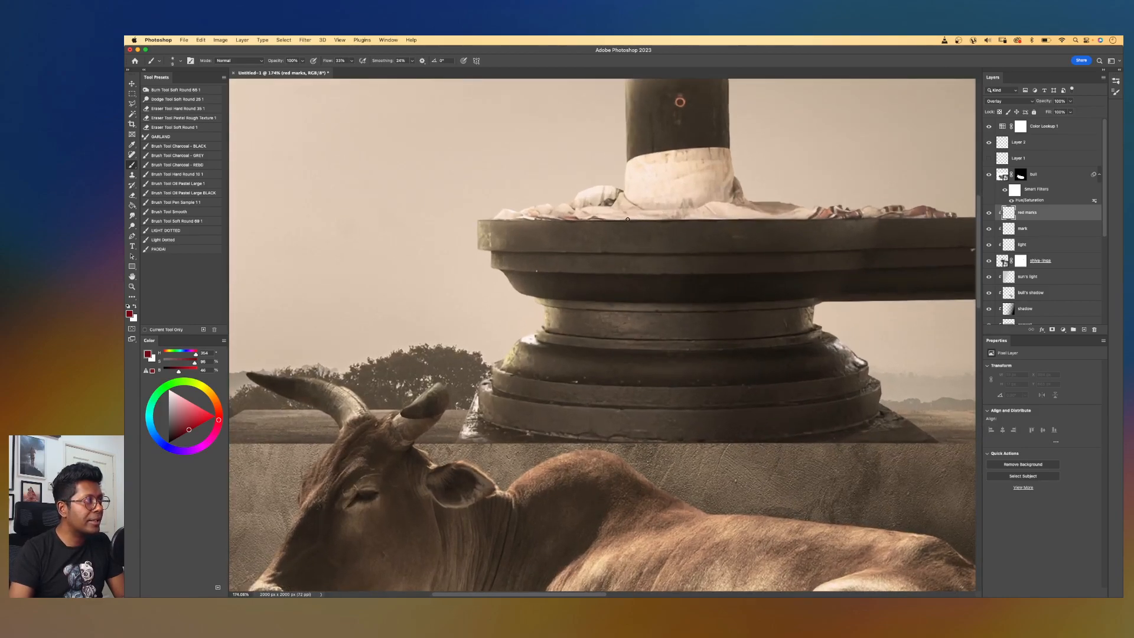
mouse_move(629, 220)
left_mouse_down()
mouse_move(700, 219)
mouse_move(649, 219)
mouse_move(675, 189)
mouse_move(617, 219)
mouse_move(741, 219)
left_mouse_up()
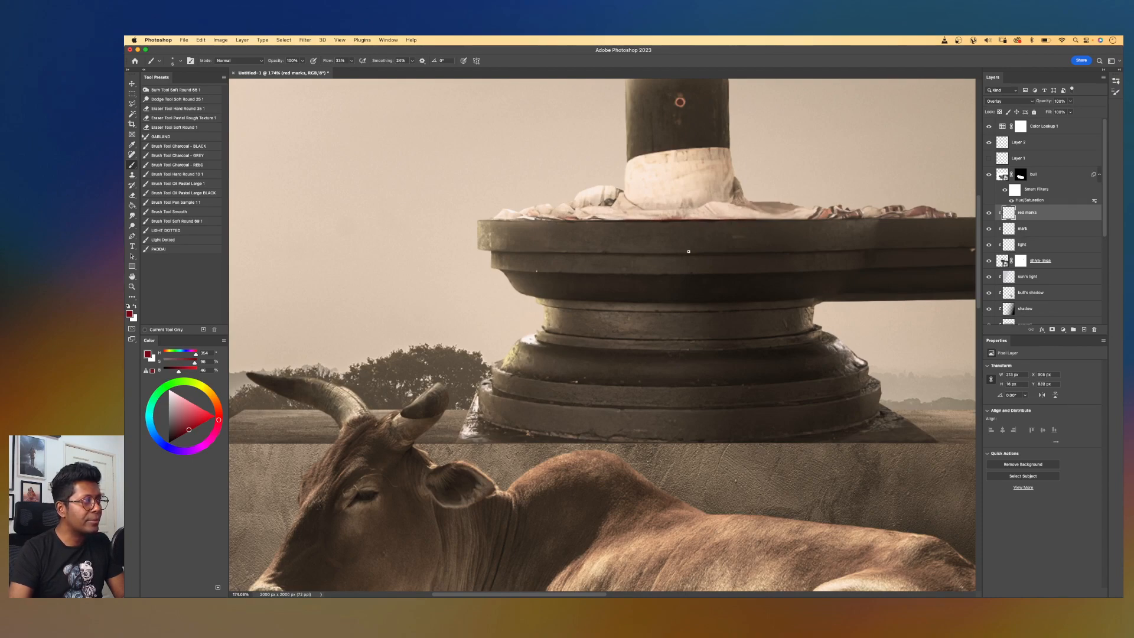
- Paint a broader soft red stain with a larger brush on the front of the linga's rim below the cloth
key("bracketright")
key("bracketright")
key("bracketright")
key("bracketright")
mouse_move(618, 224)
left_mouse_down()
mouse_move(656, 233)
mouse_move(597, 225)
mouse_move(575, 236)
mouse_move(757, 225)
mouse_move(618, 232)
mouse_move(770, 236)
mouse_move(763, 229)
mouse_move(641, 238)
mouse_move(757, 246)
mouse_move(590, 246)
mouse_move(772, 245)
left_mouse_up()
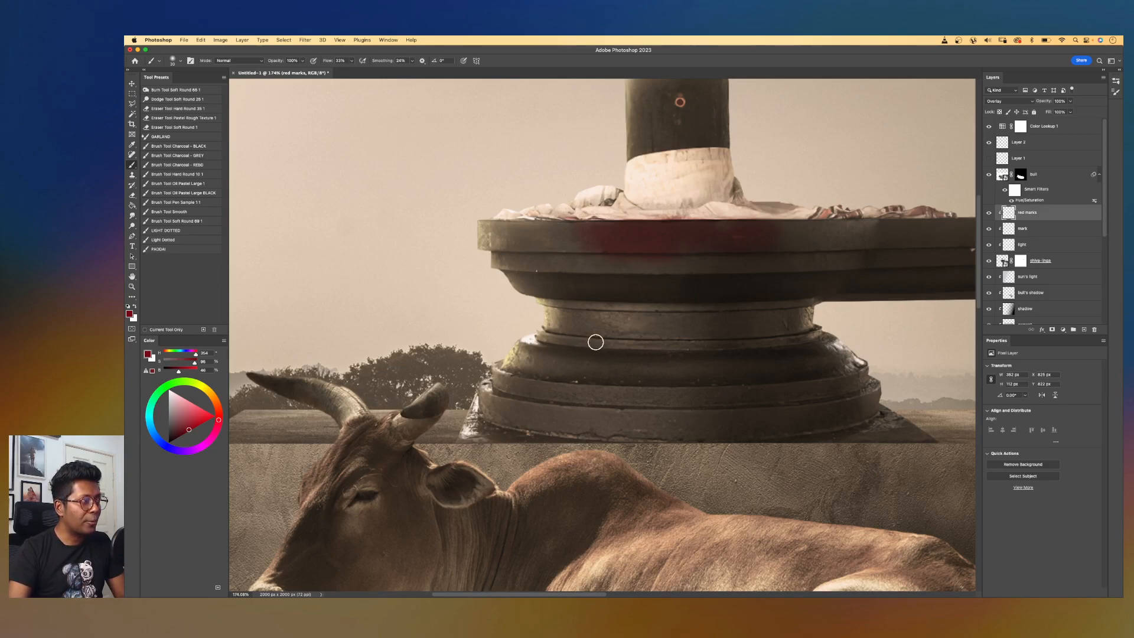
- Paint red lines along the grooves of the linga's stepped pedestal and along its bottom edge
left_click_drag(600, 346, 696, 349)
mouse_move(616, 345)
left_mouse_down()
mouse_move(776, 343)
mouse_move(554, 346)
mouse_move(806, 340)
mouse_move(549, 345)
mouse_move(632, 358)
mouse_move(772, 353)
left_mouse_up()
key("bracketleft")
key("bracketleft")
key("bracketleft")
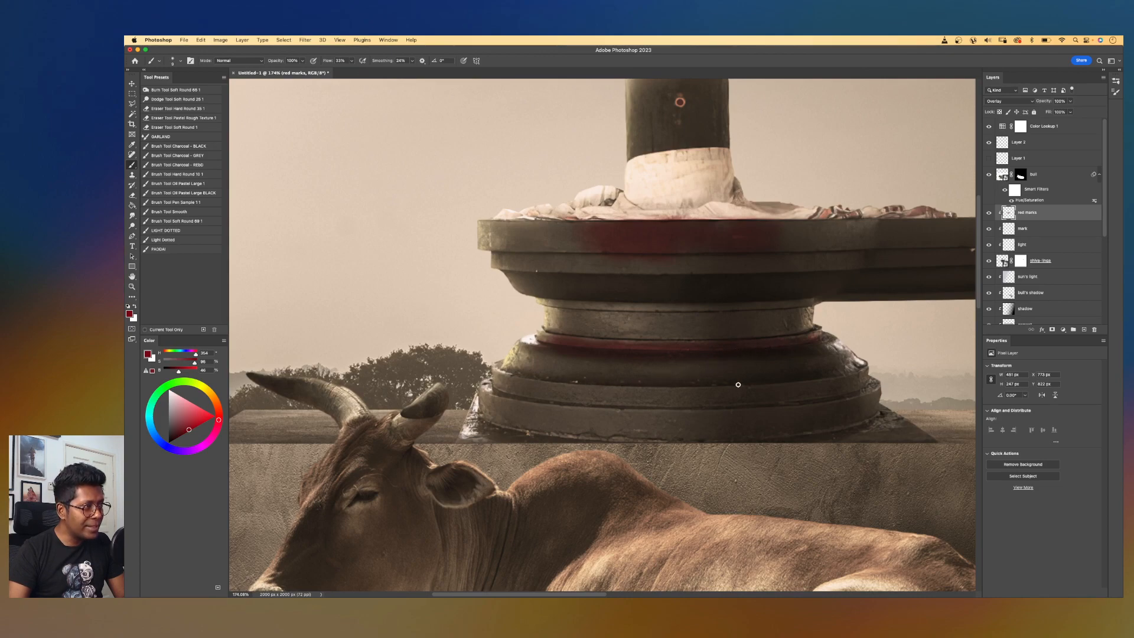
left_click_drag(701, 387, 569, 387)
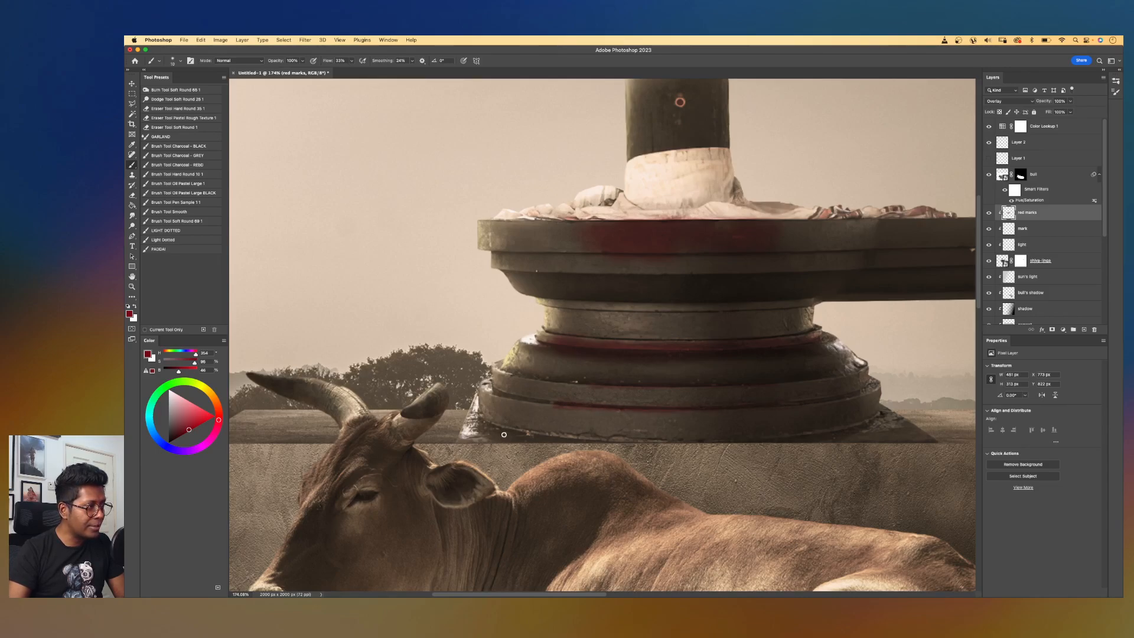
key("]")
mouse_move(511, 435)
left_mouse_down()
mouse_move(496, 431)
mouse_move(610, 437)
left_mouse_up()
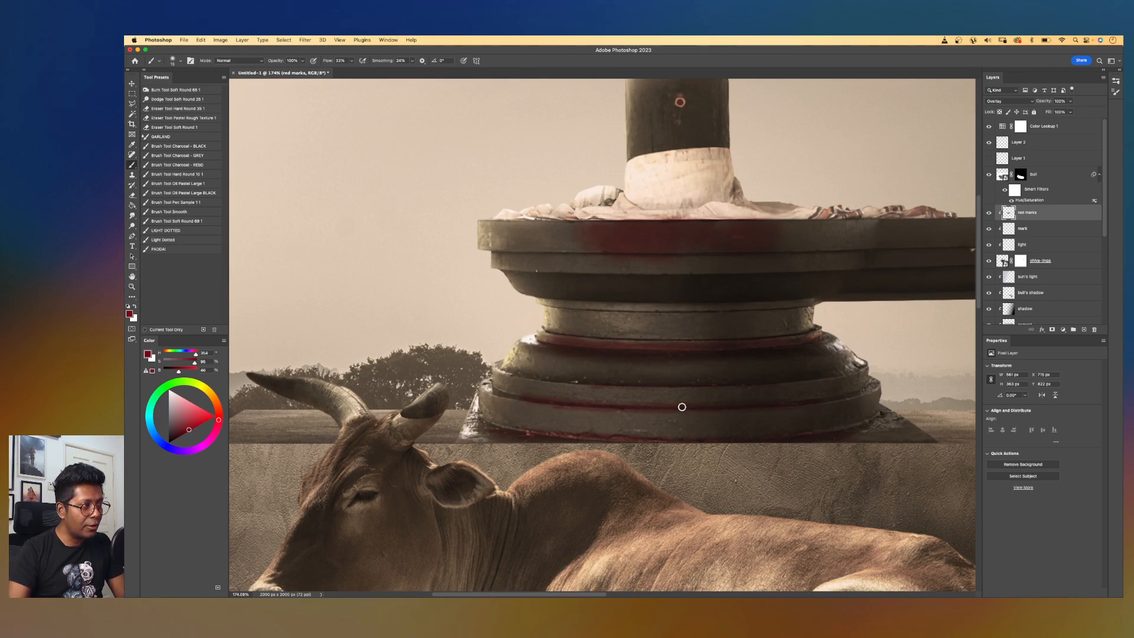
- Enlarge the brush and extend the soft red tint across the front of the linga's rim
key("bracketright")
key("bracketright")
key("bracketright")
key("bracketright")
key("bracketright")
key("bracketright")
key("bracketright")
mouse_move(547, 225)
left_mouse_down()
mouse_move(653, 242)
mouse_move(797, 230)
left_mouse_up()
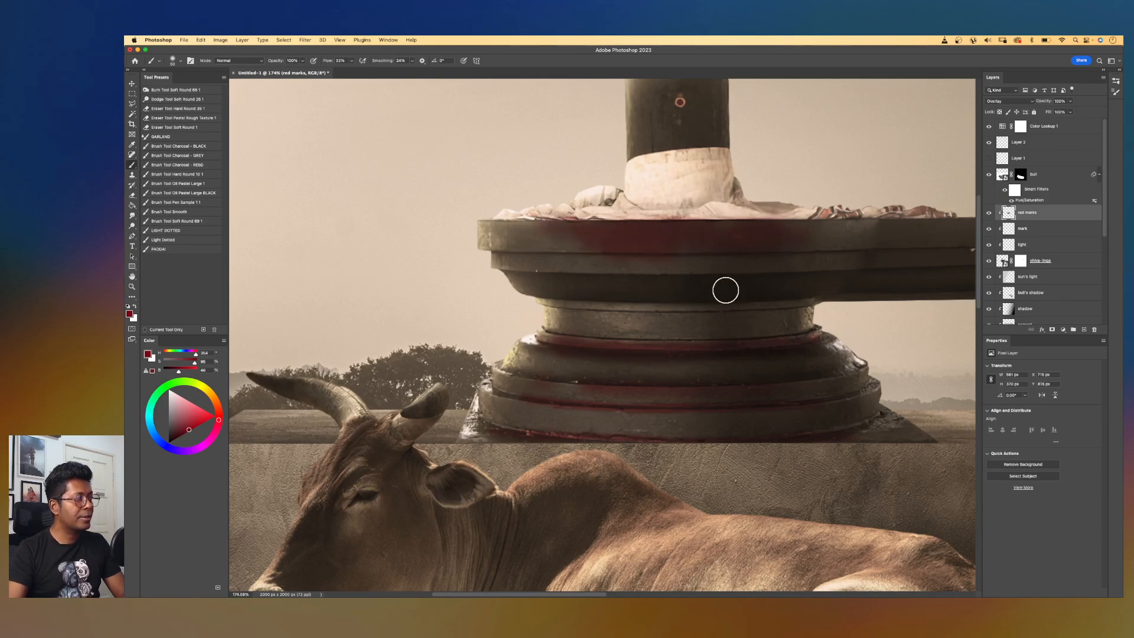
- Brush a soft red tint over the pedestal's lower steps and the end of the rim above the bull's head
key("super+minus")
key("super+minus")
key("super+equal")
key("super+minus")
key("super+equal")
mouse_move(567, 393)
left_mouse_down()
mouse_move(754, 395)
mouse_move(756, 385)
left_mouse_up()
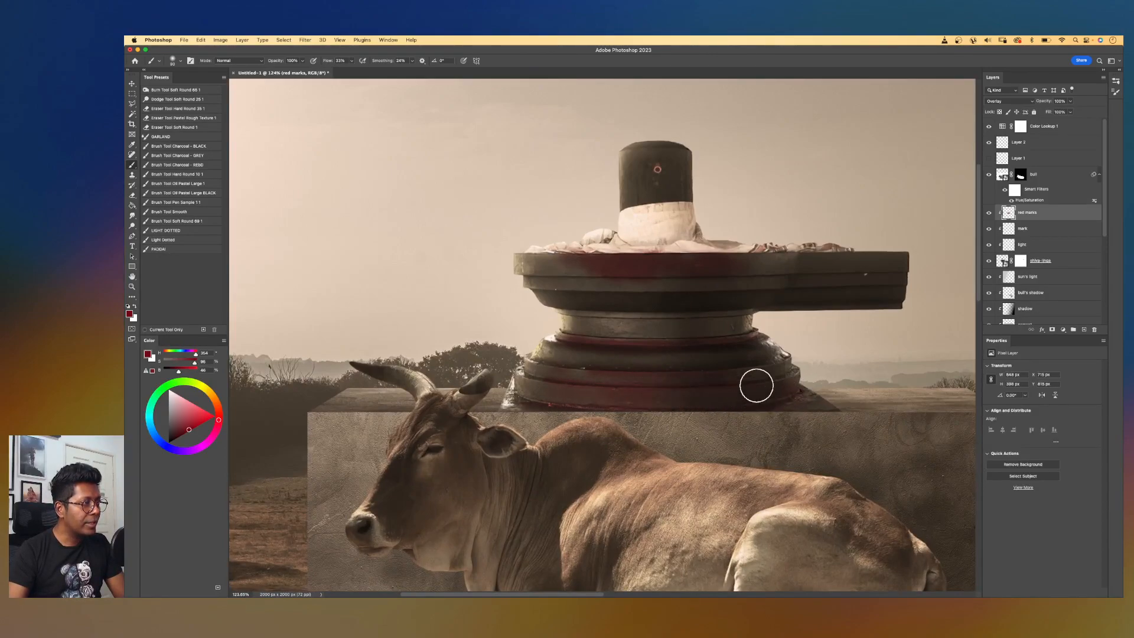
mouse_move(568, 264)
left_mouse_down()
mouse_move(671, 285)
mouse_move(584, 270)
mouse_move(757, 263)
mouse_move(559, 261)
left_mouse_up()
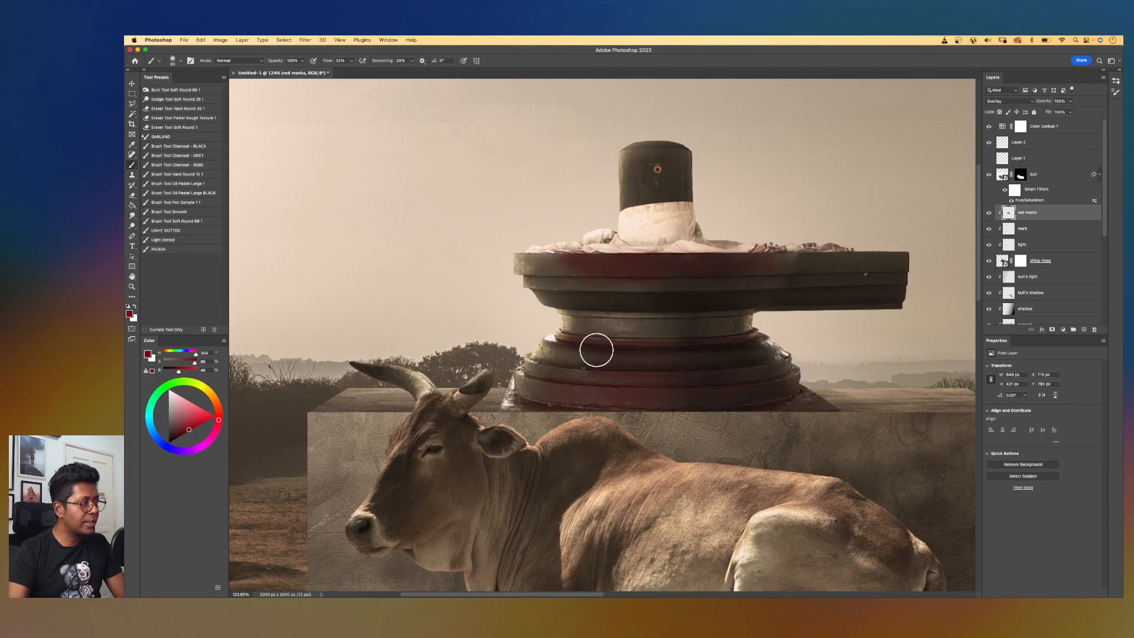
- Add a new layer above the sun's light layer, clipped to the concrete block, and name it "red mark"
scroll(749, 310, "down", 5)
scroll(749, 316, "up", 1)
key("v")
left_click(682, 401)
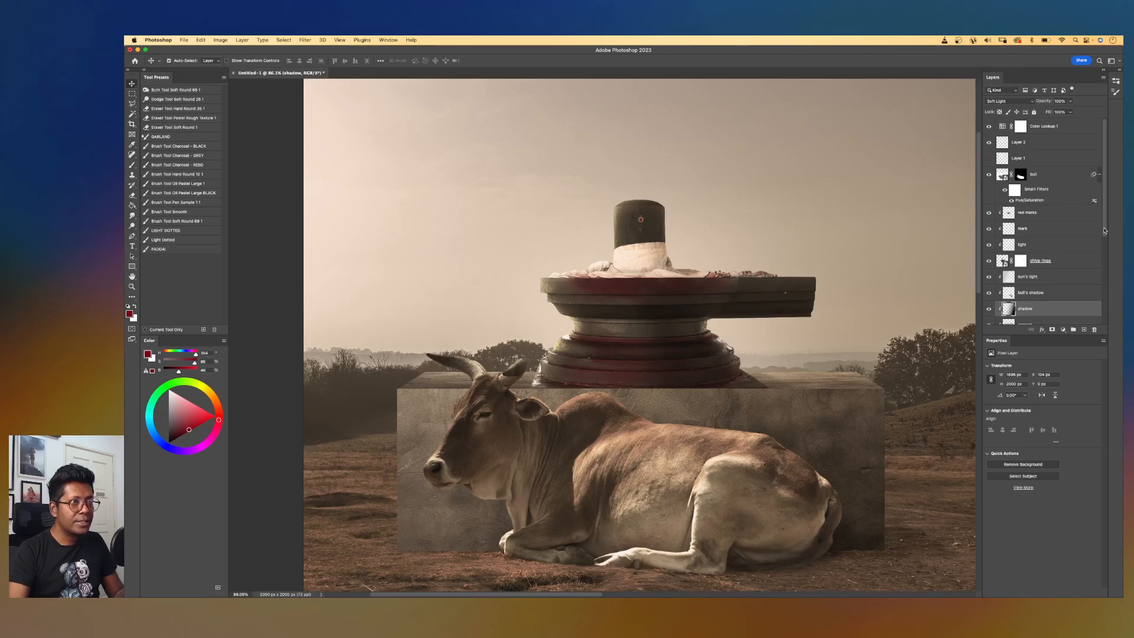
left_click(1055, 283)
left_click(1085, 330)
left_click(1043, 283, "alt")
type("red mark")
key("Return")
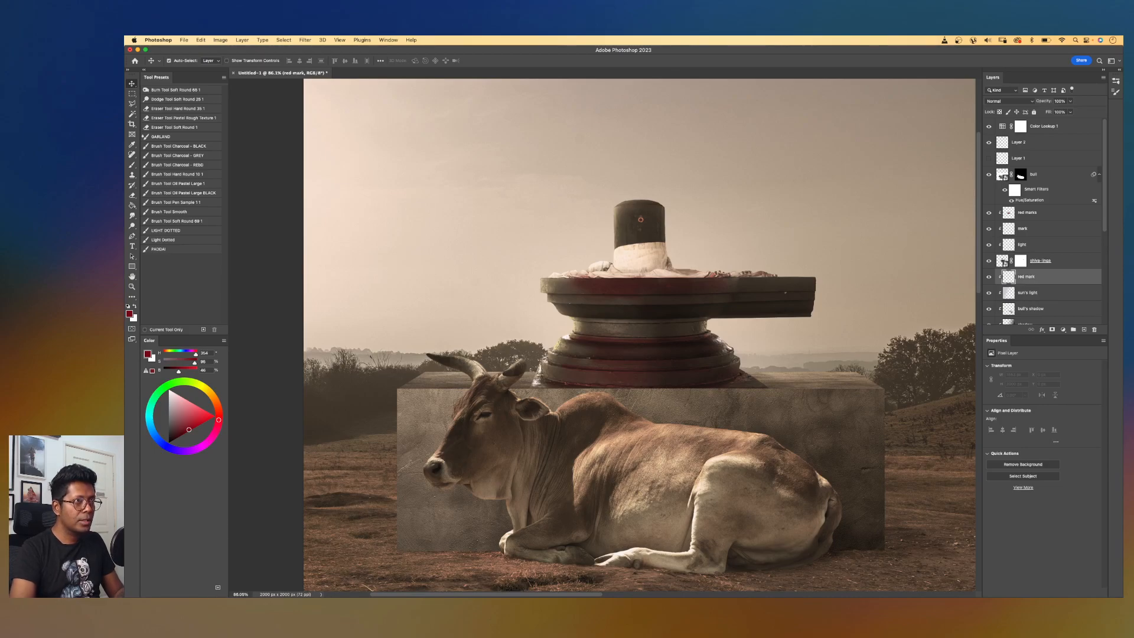
- Set the "red mark" layer to Overlay and brush a soft red stain over the concrete block's front face beneath the linga with an enlarged brush
left_click(1011, 103)
left_click(1007, 208)
key("b")
key("bracketright")
key("bracketright")
key("bracketright")
key("bracketright")
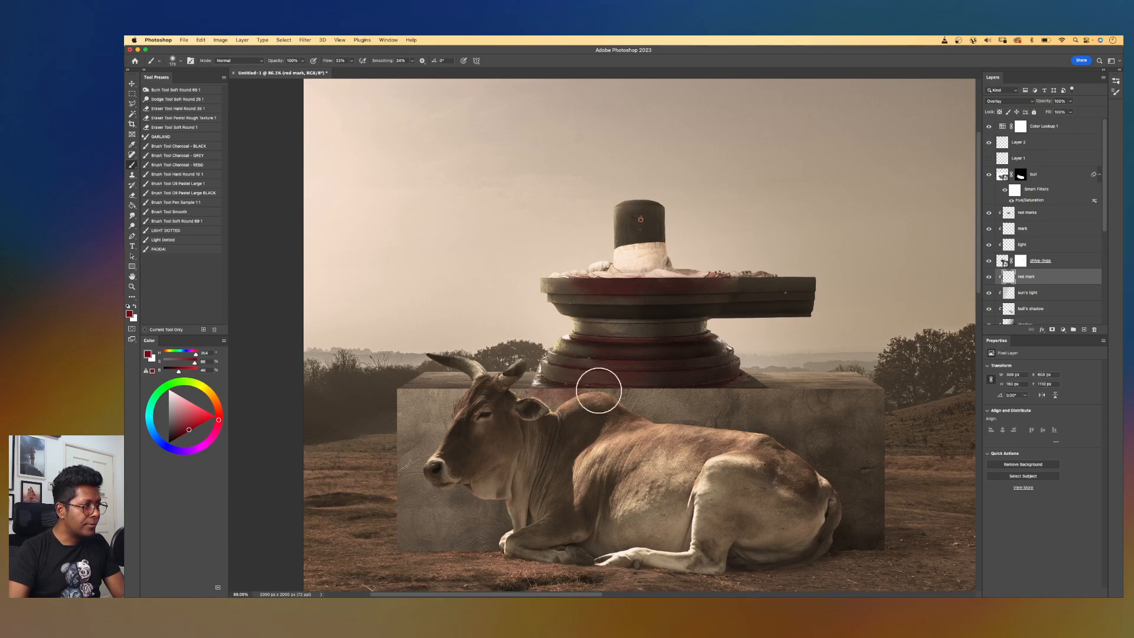
mouse_move(608, 392)
left_mouse_down()
mouse_move(781, 399)
mouse_move(573, 398)
mouse_move(541, 407)
left_mouse_up()
key("bracketright")
mouse_move(710, 416)
left_mouse_down()
mouse_move(734, 402)
mouse_move(758, 411)
mouse_move(746, 437)
left_mouse_up()
- Compare the composite with the "red marks" and "red mark" layers hidden and shown, viewing the whole image
scroll(596, 266, "down", 3)
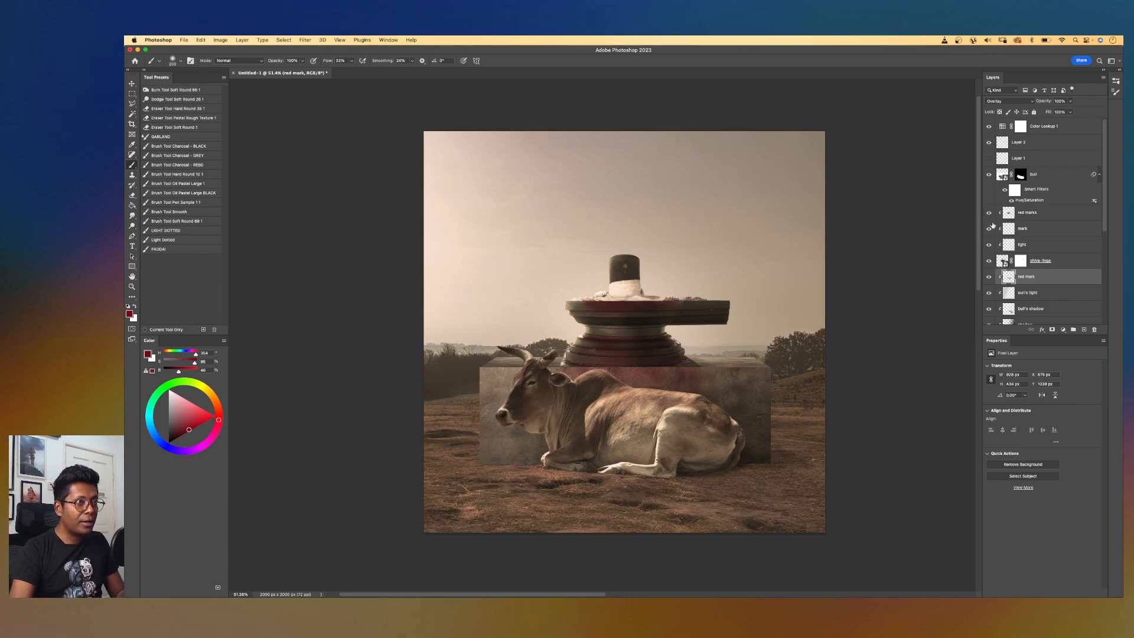
left_click(989, 212)
left_click(989, 277)
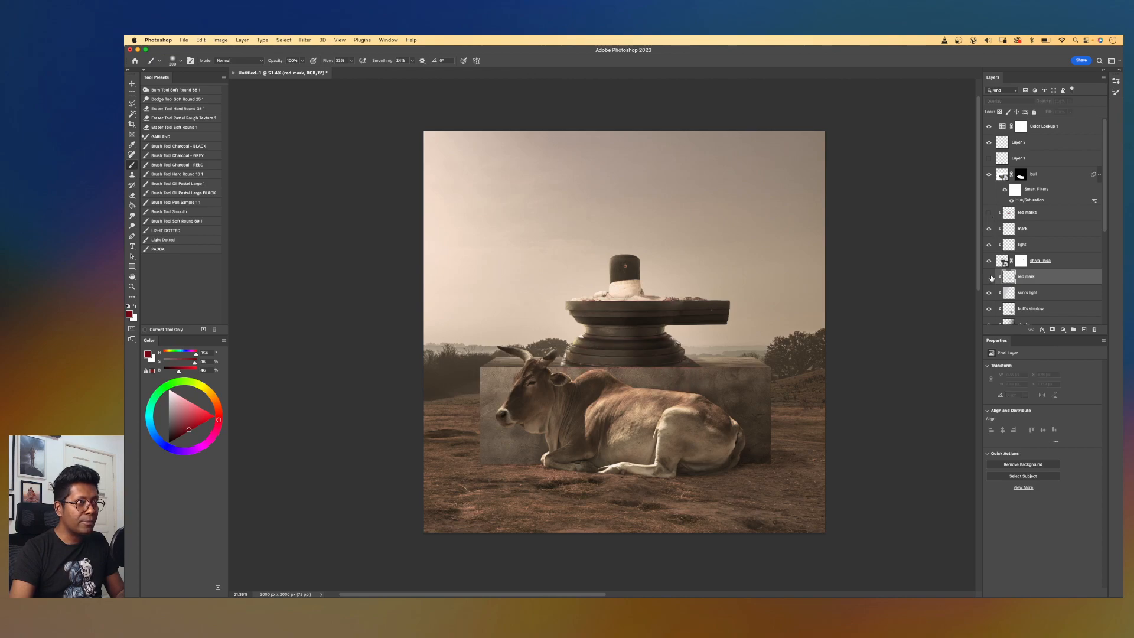
left_click(989, 277)
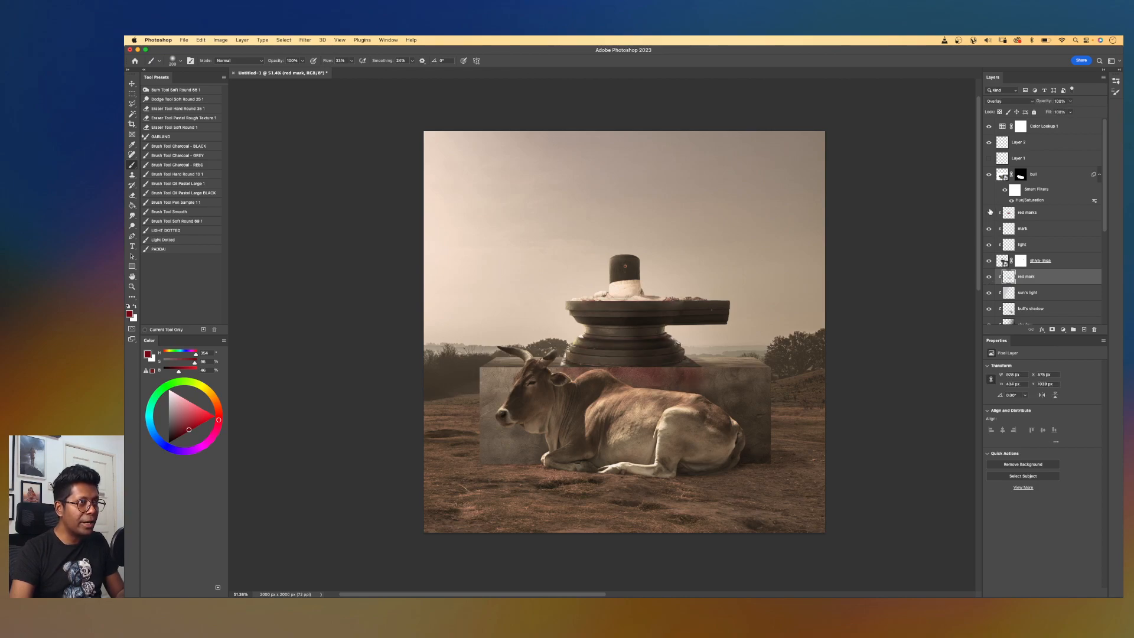
left_click(990, 213)
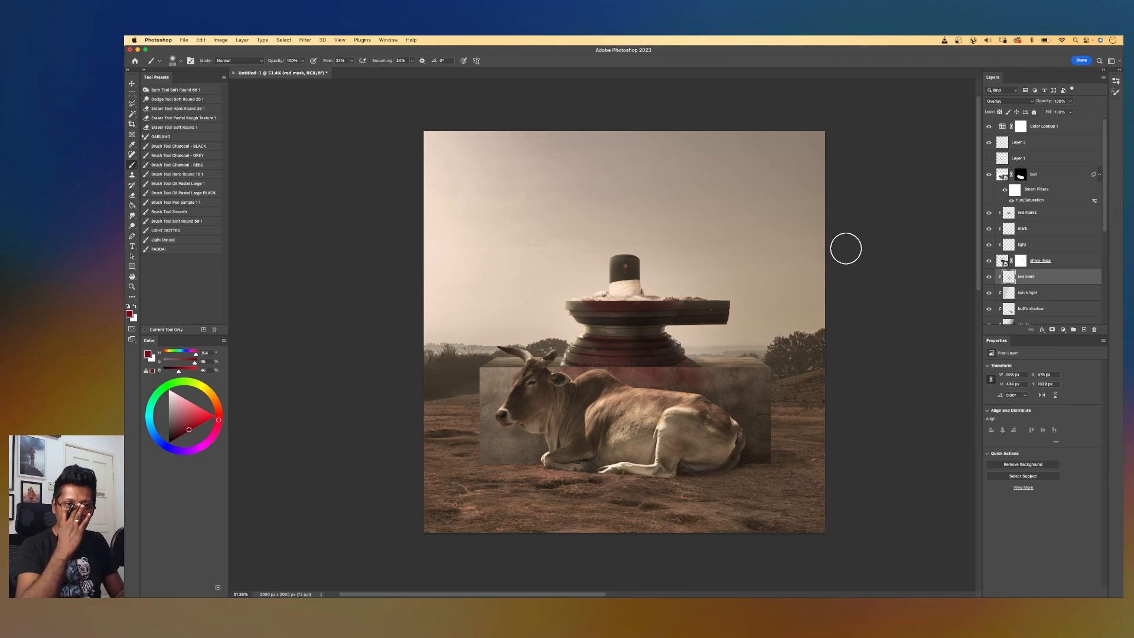
left_click_drag(582, 278, 633, 278)
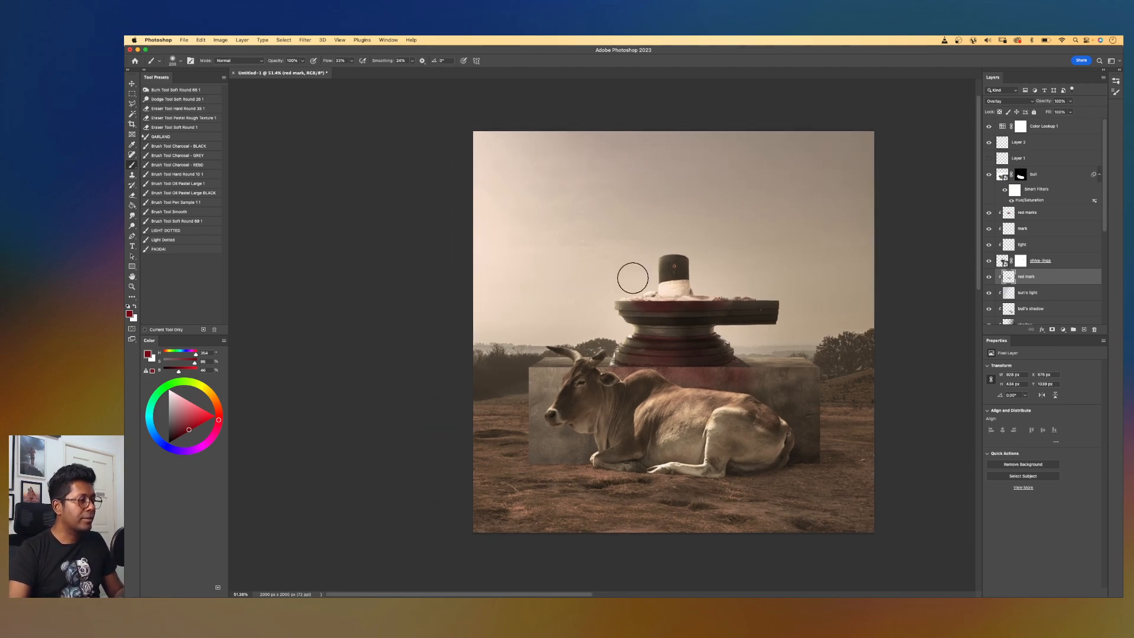
scroll(633, 278, "down", 3)
scroll(632, 278, "up", 5)
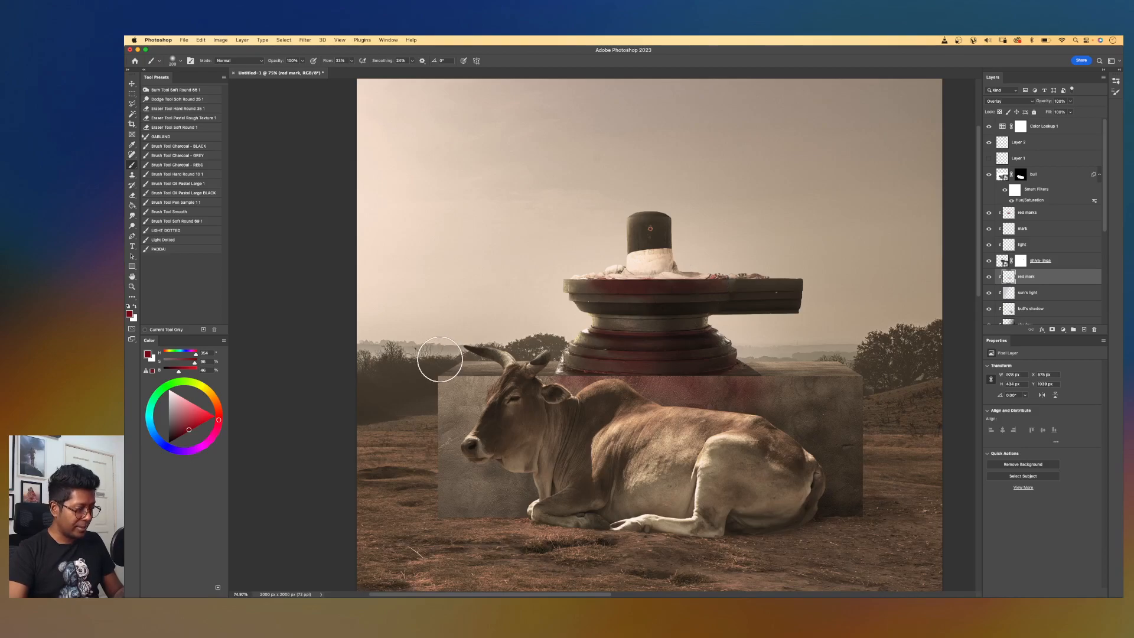
- Add a layer clipped to the concrete block's top face above its cement texture, name it "sun's light" and set it to Soft Light
key("v")
left_click(805, 370)
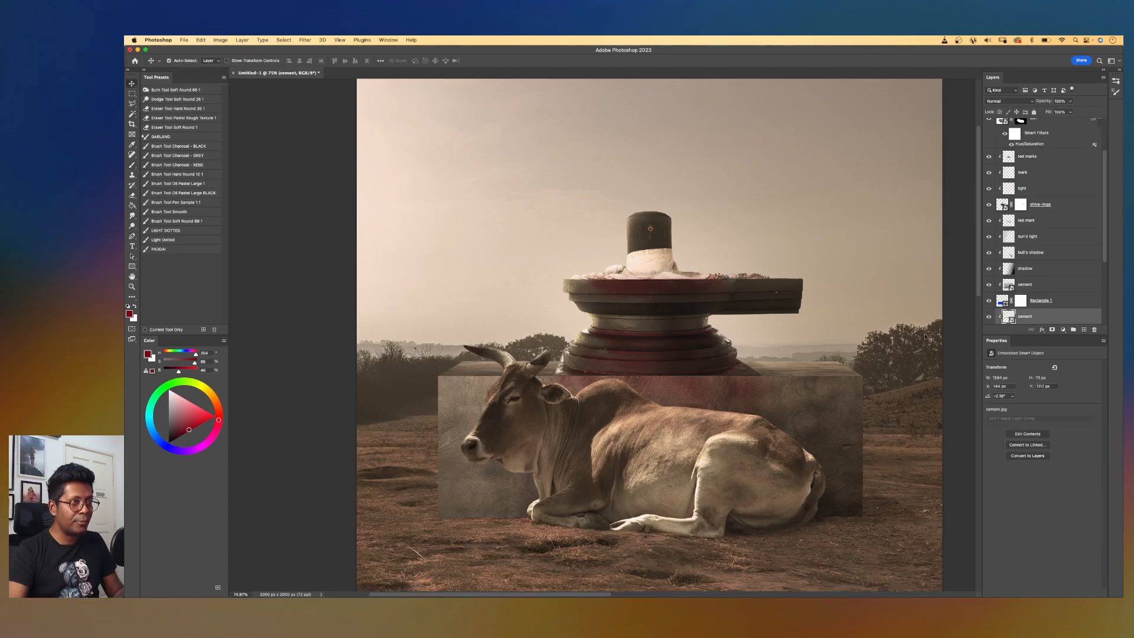
left_click_drag(1105, 255, 1101, 271)
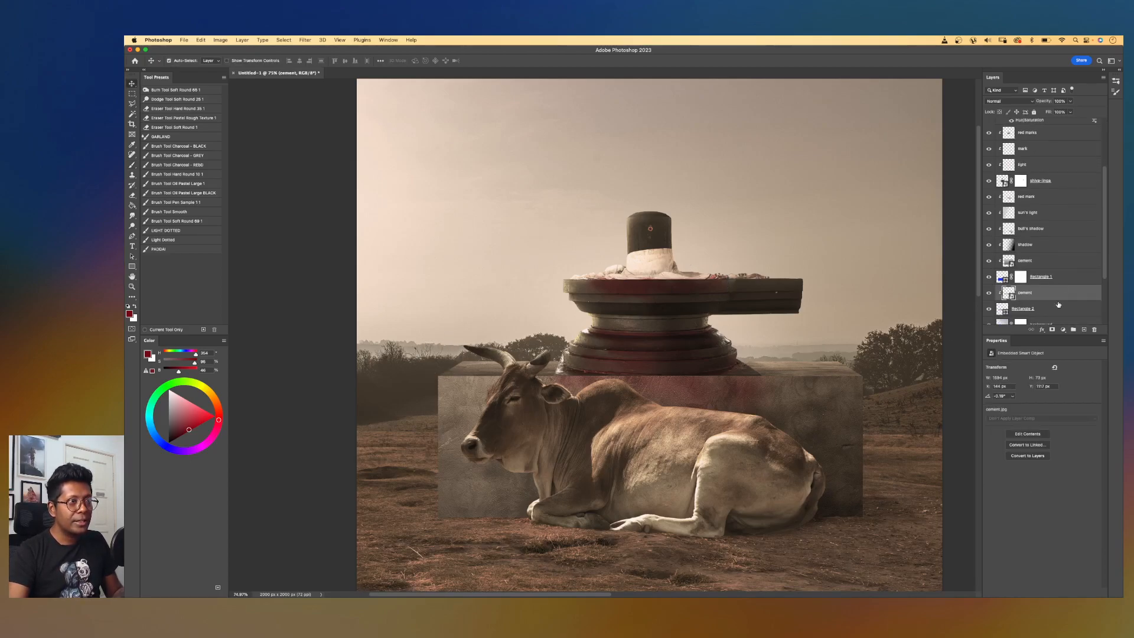
left_click(1081, 329)
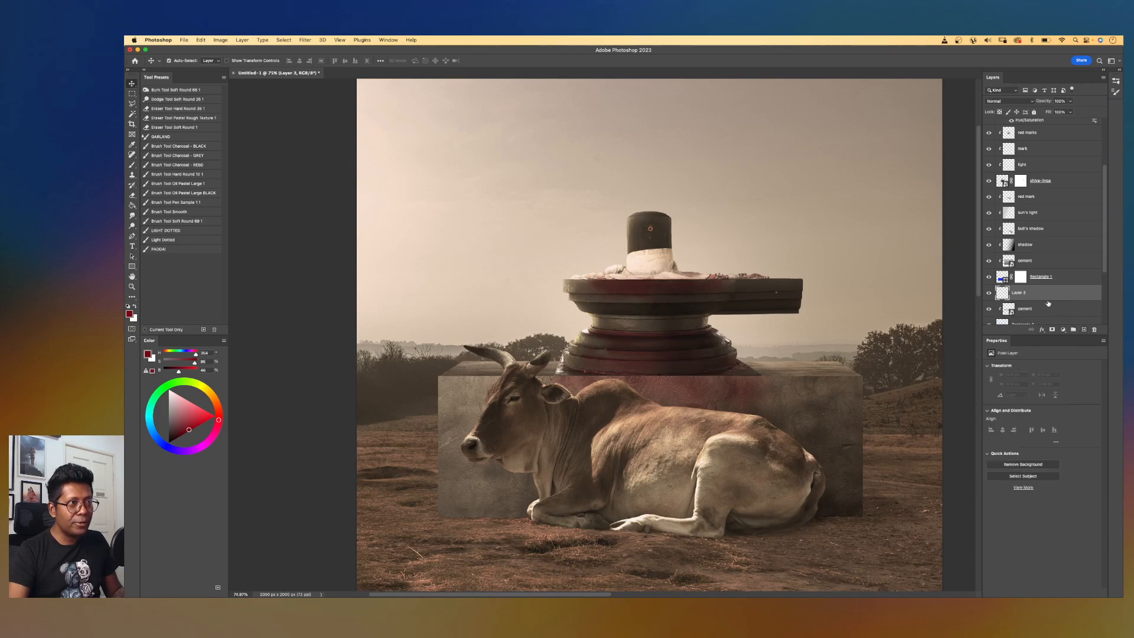
left_click(1032, 297, "alt")
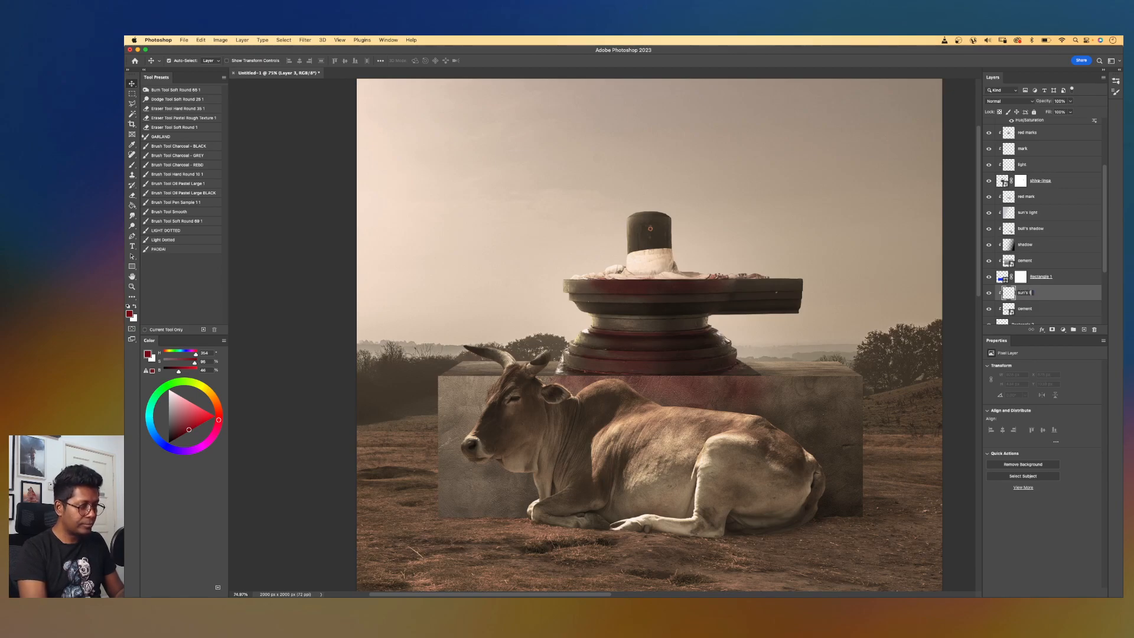
key("Return")
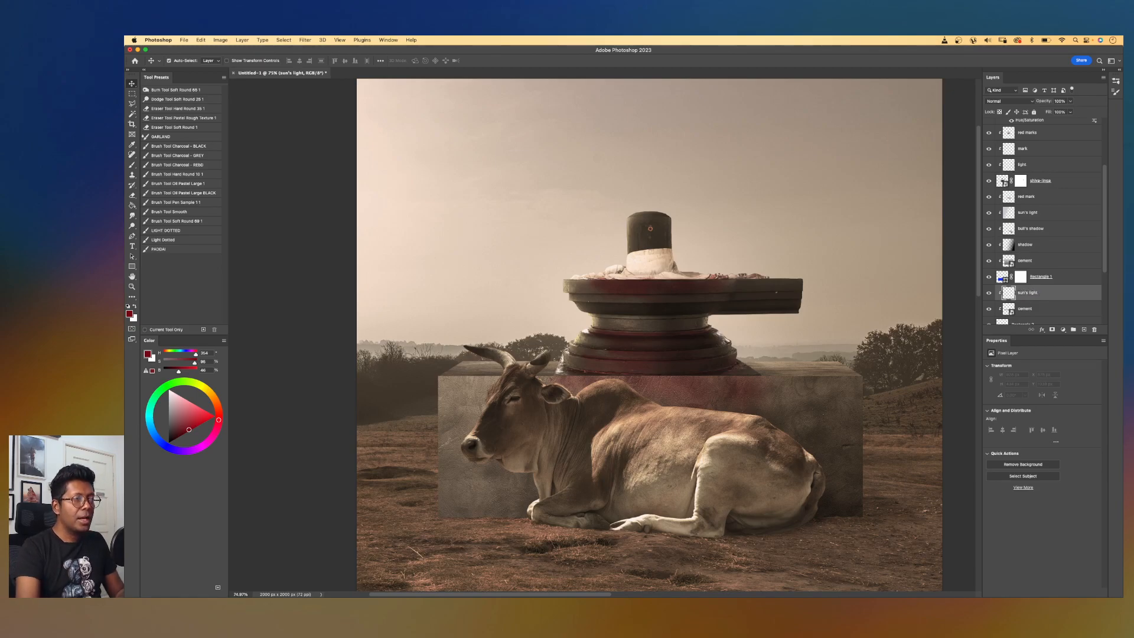
left_click(1002, 104)
left_click(991, 210)
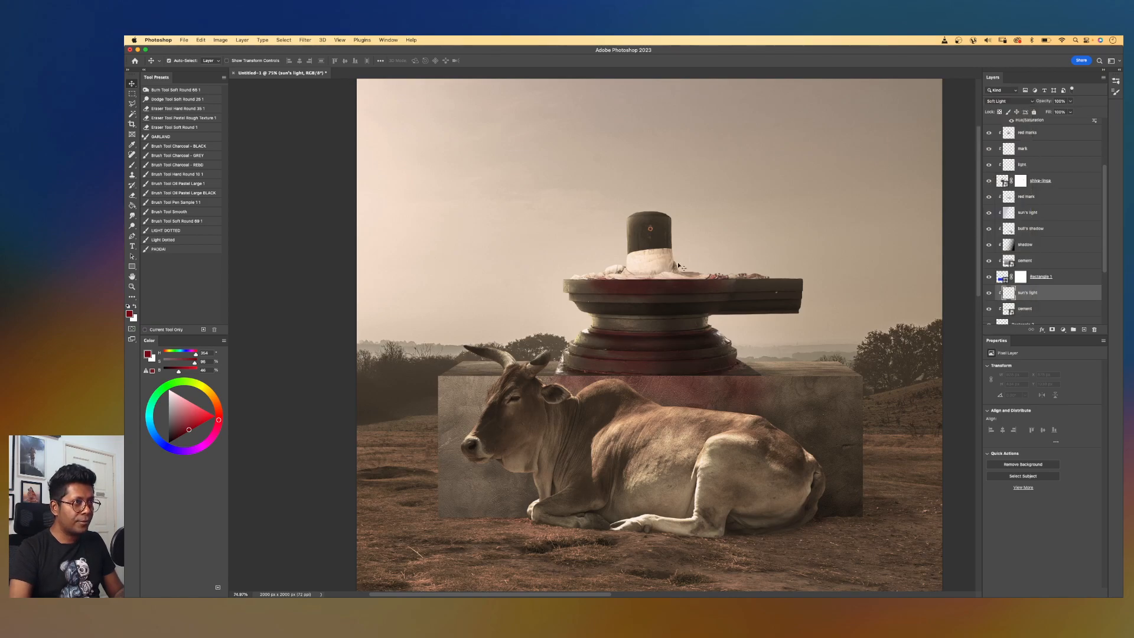
- Activate the Gradient tool and sample the bright sky as the foreground colour
key("g")
left_click_drag(678, 268, 292, 125)
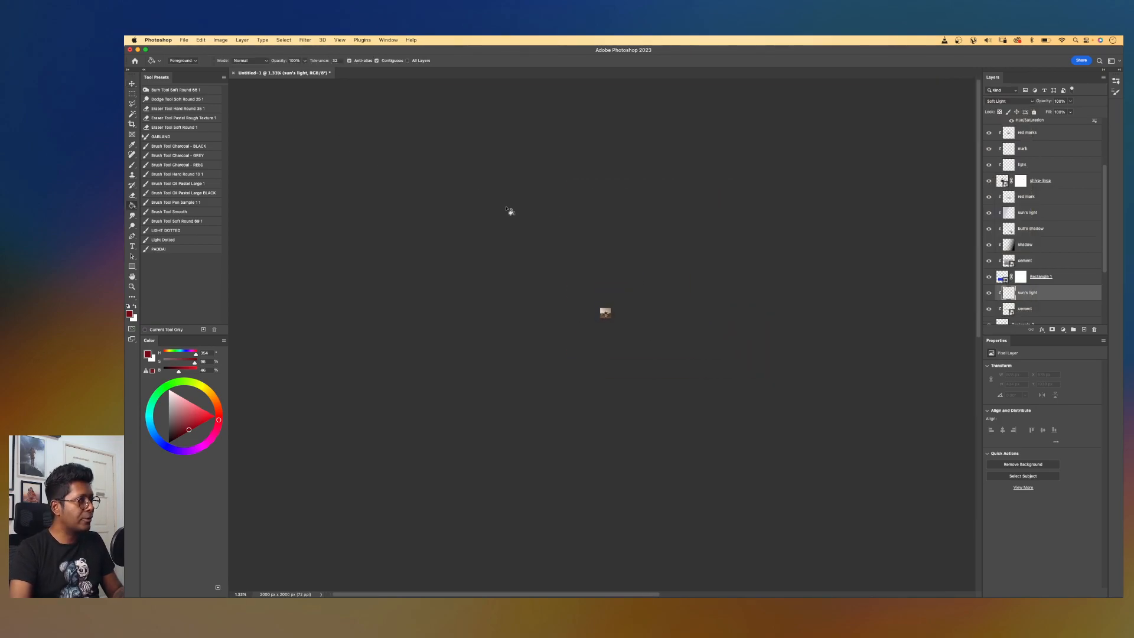
double_click(133, 286)
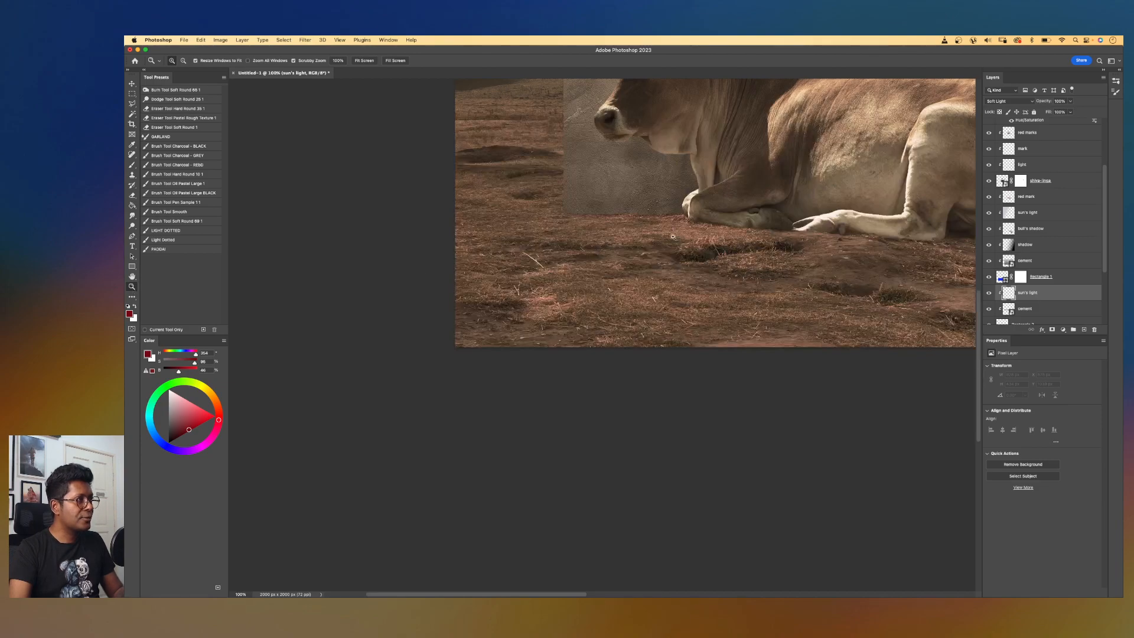
left_click_drag(614, 243, 413, 506)
left_click_drag(542, 199, 556, 280)
key("g")
key("shift+g")
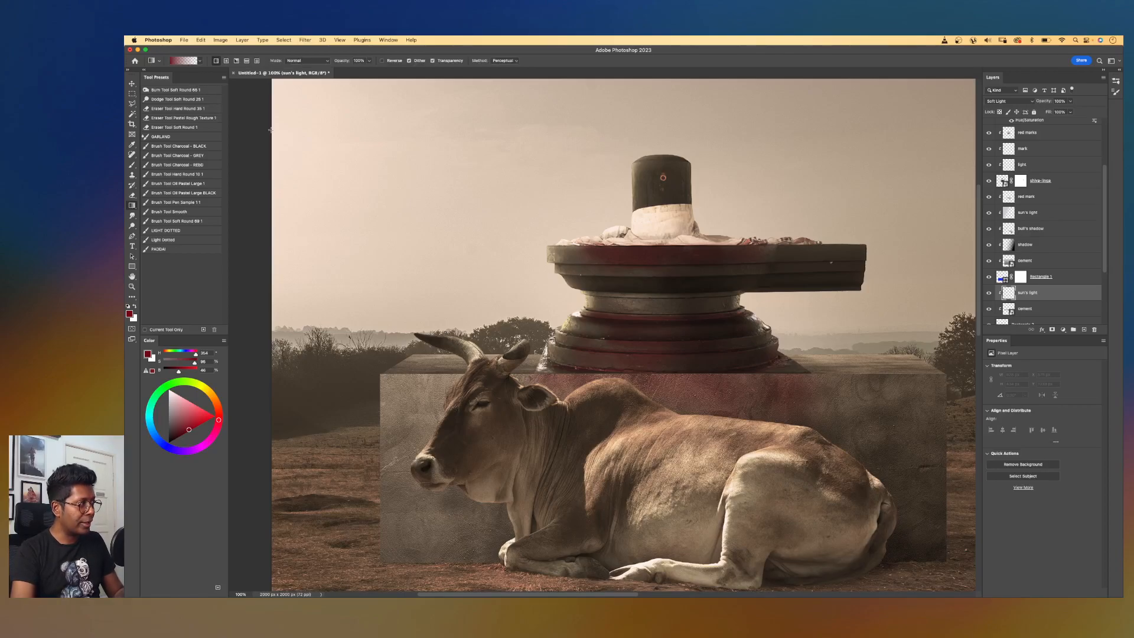
left_click(380, 144, "alt")
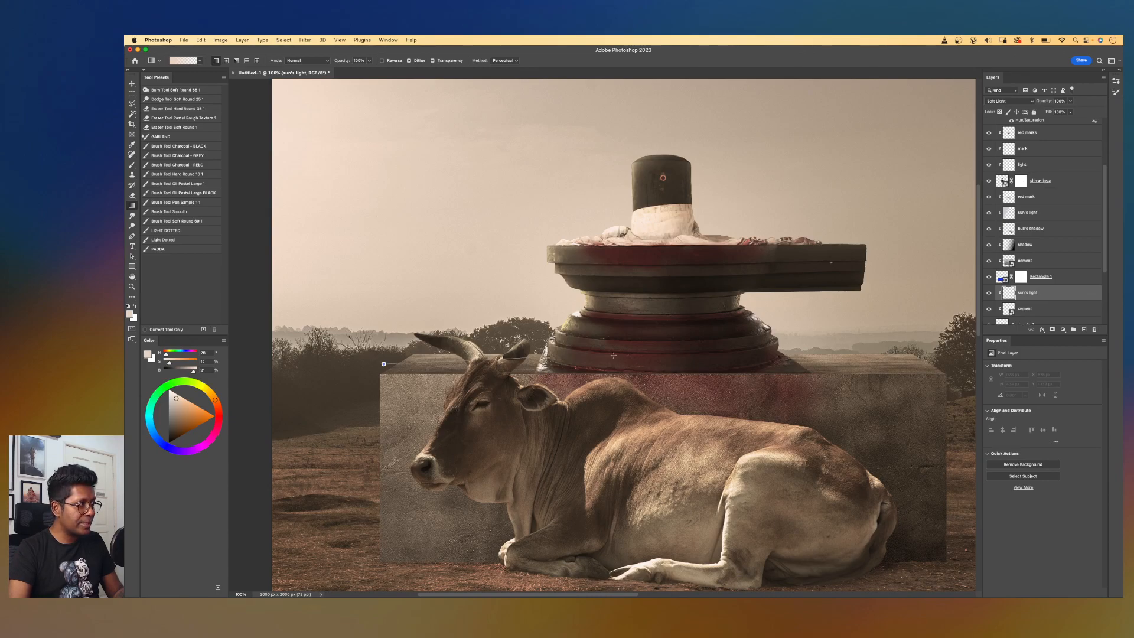
- Apply pale fading gradients across the block's top face from its left end, and compare the result with the layer hidden and shown
left_click_drag(588, 356, 570, 349)
key("super+z")
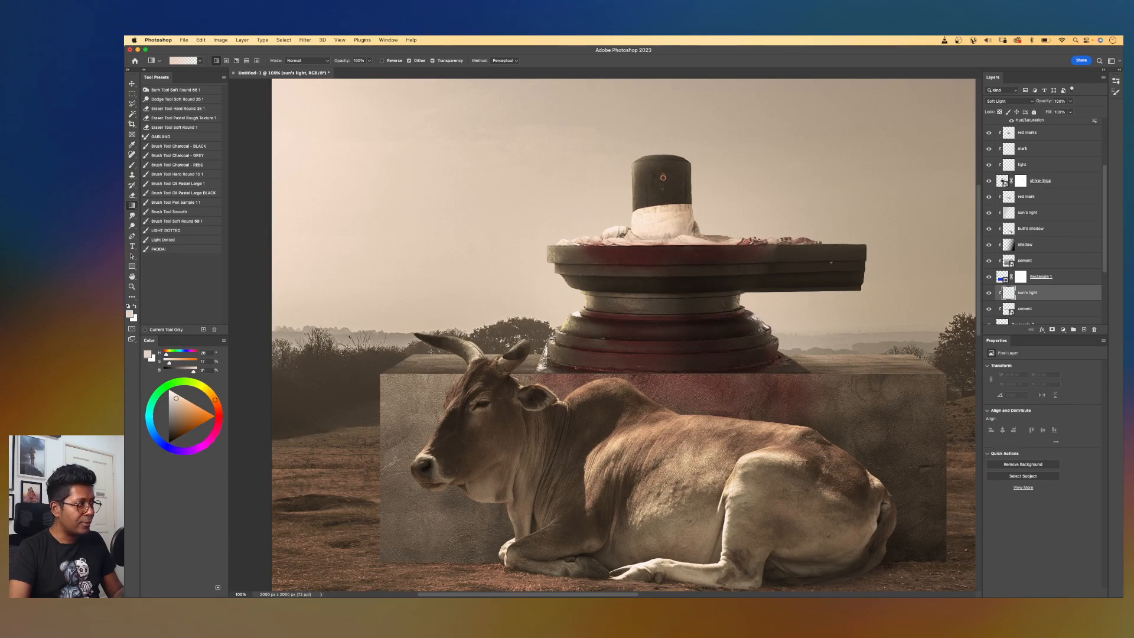
left_click_drag(429, 361, 567, 354)
left_click_drag(421, 358, 612, 354)
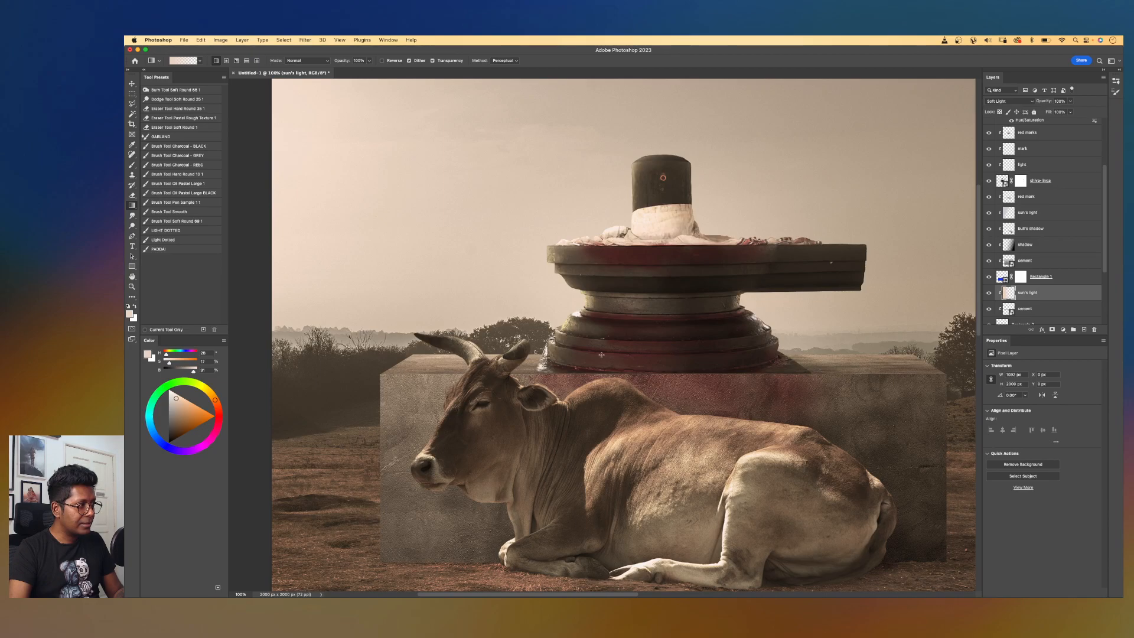
left_click_drag(464, 361, 645, 364)
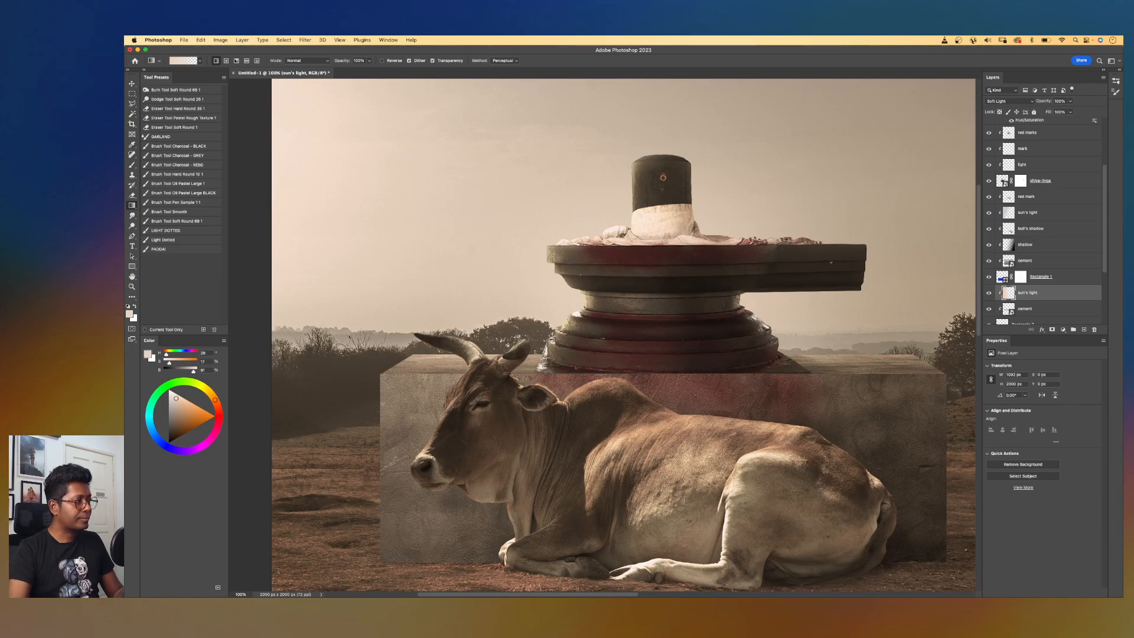
key("super+minus")
key("super+minus")
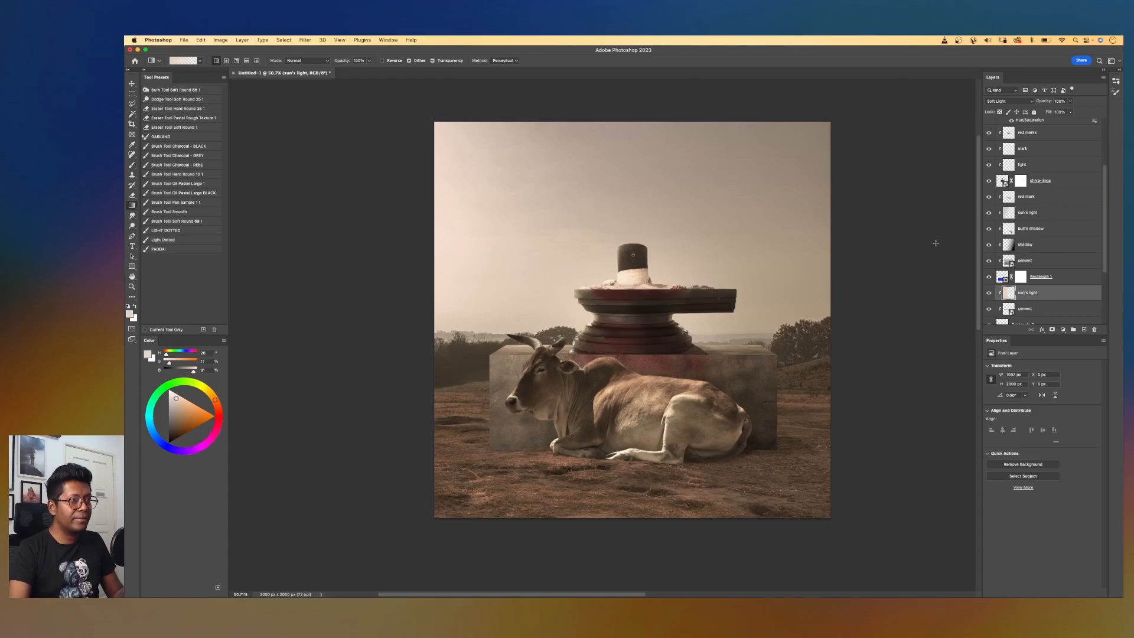
left_click(988, 294)
left_click(990, 294)
- Add a clipped layer above the block top's "sun's light" layer, name it "shiv linga's shadow" and set it to Soft Light
scroll(755, 334, "up", 5)
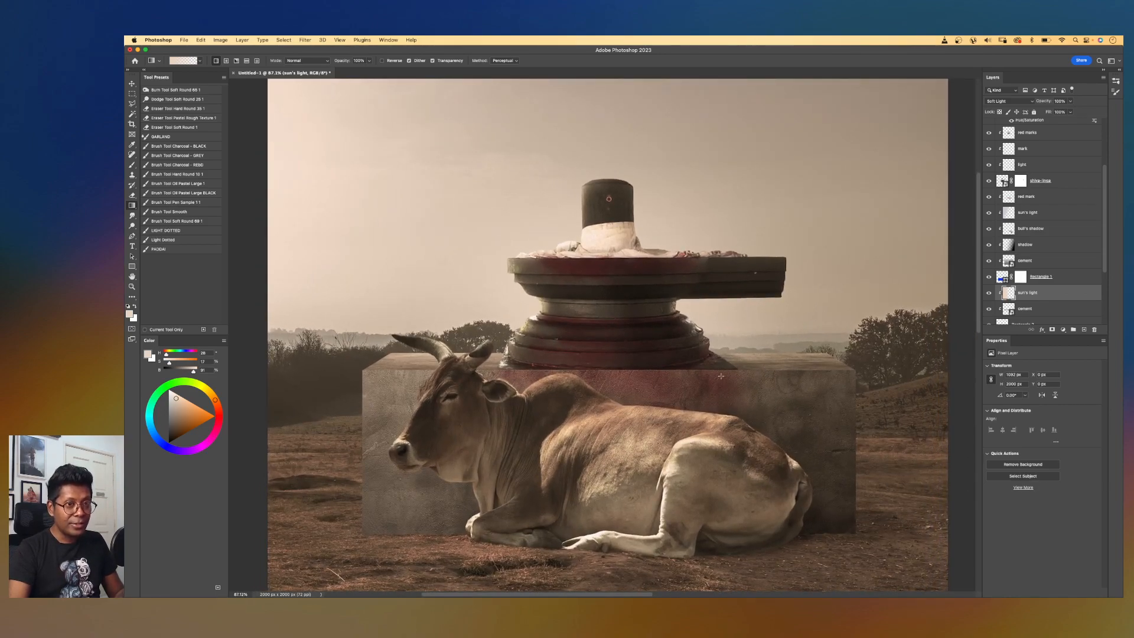
left_click(1085, 330)
double_click(1018, 292)
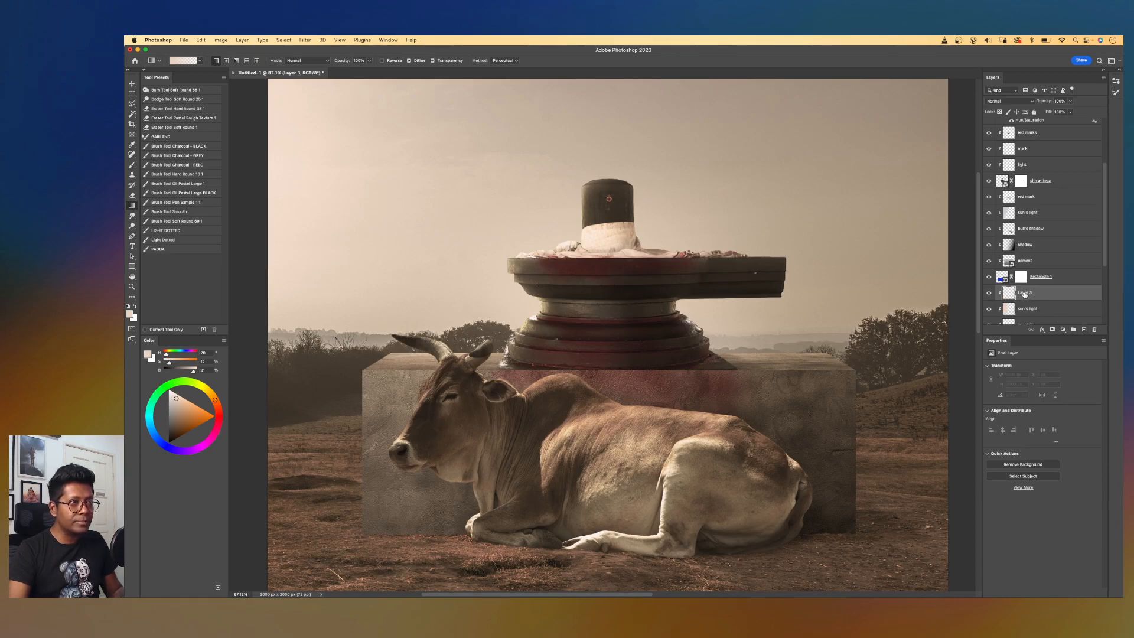
type("shiv linga")
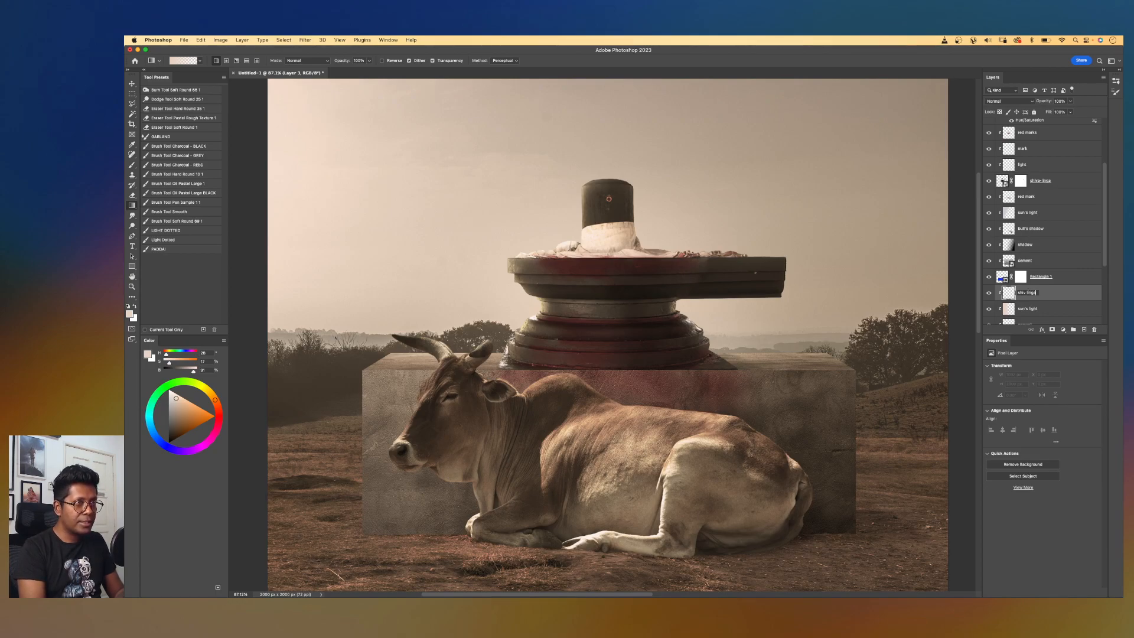
type("'s shadow")
key("Return")
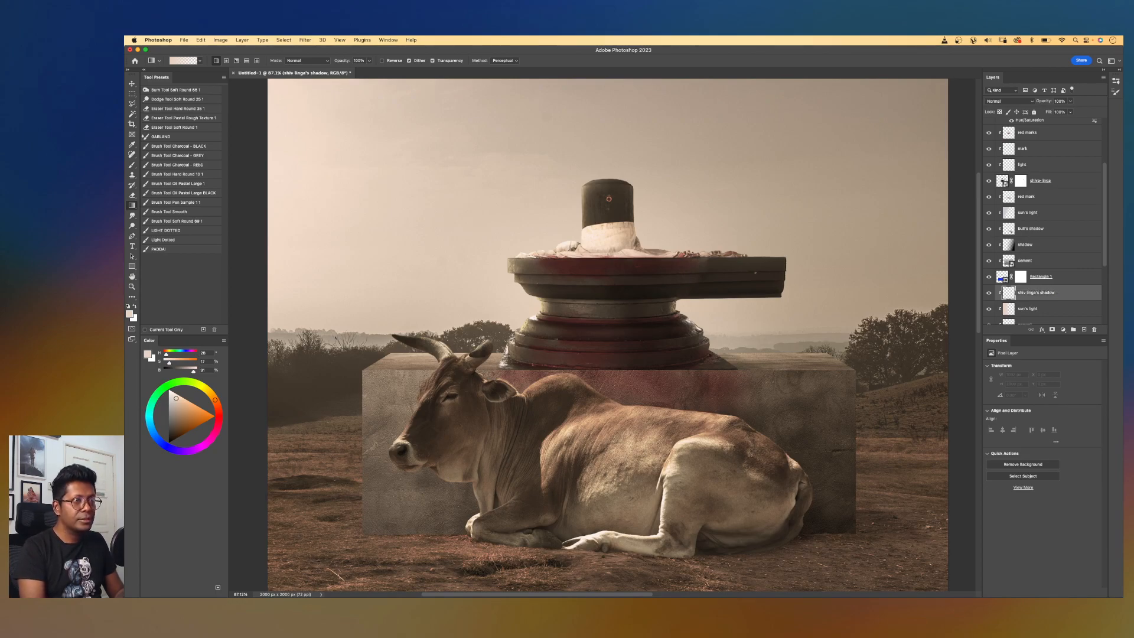
left_click(1028, 101)
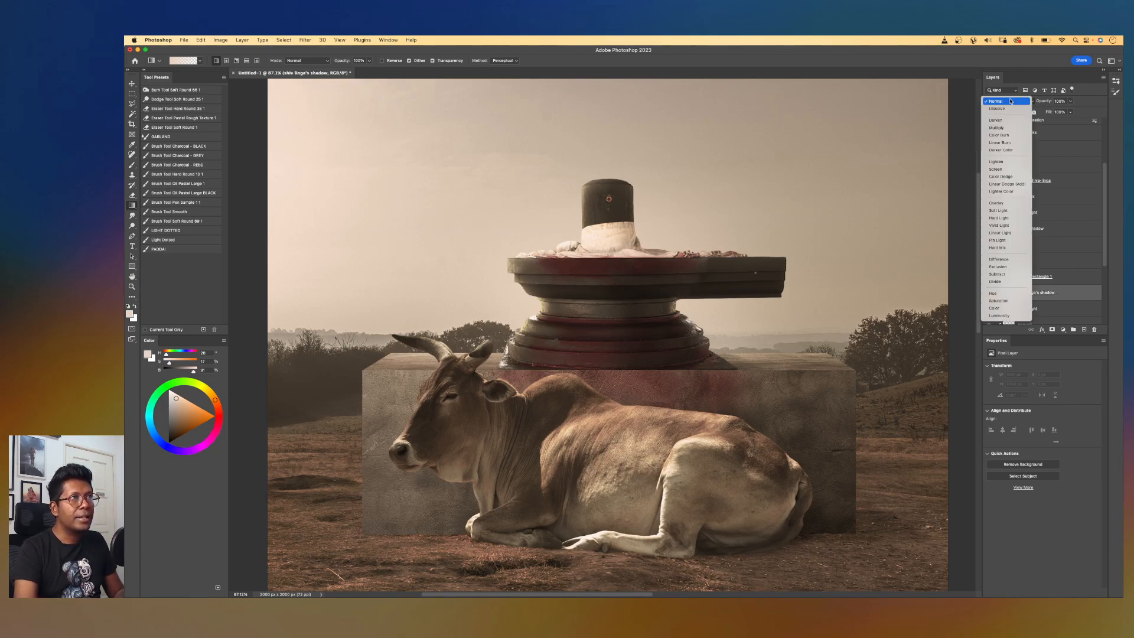
left_click(998, 210)
- Brush a soft black shadow onto the block's top face beside the linga's pedestal, reducing the brush size for the last strokes
key("b")
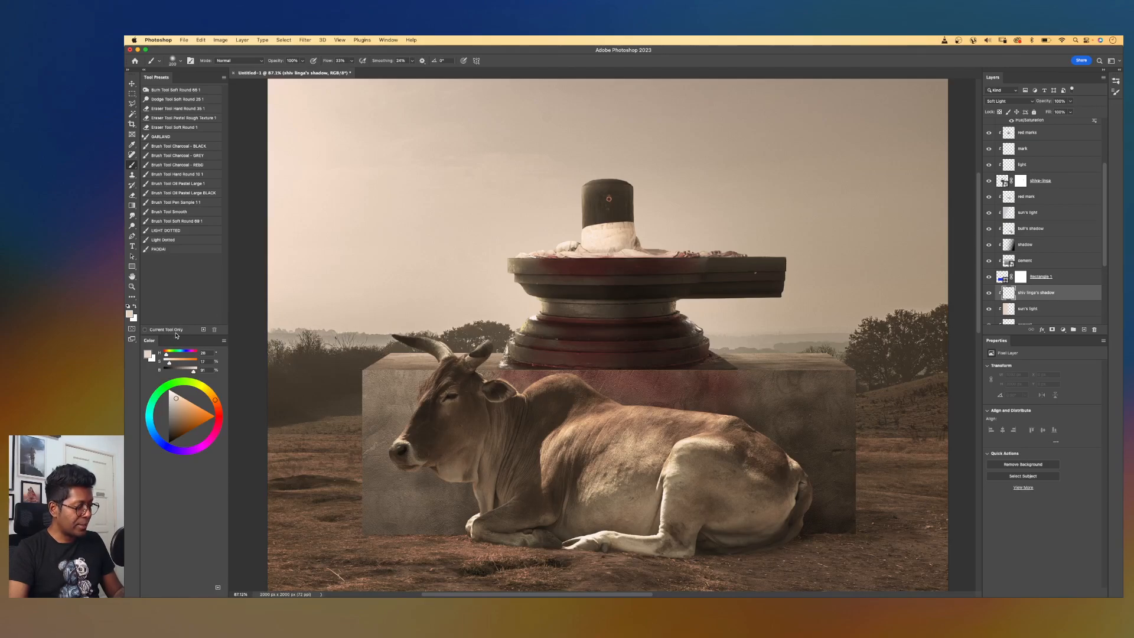
key("d")
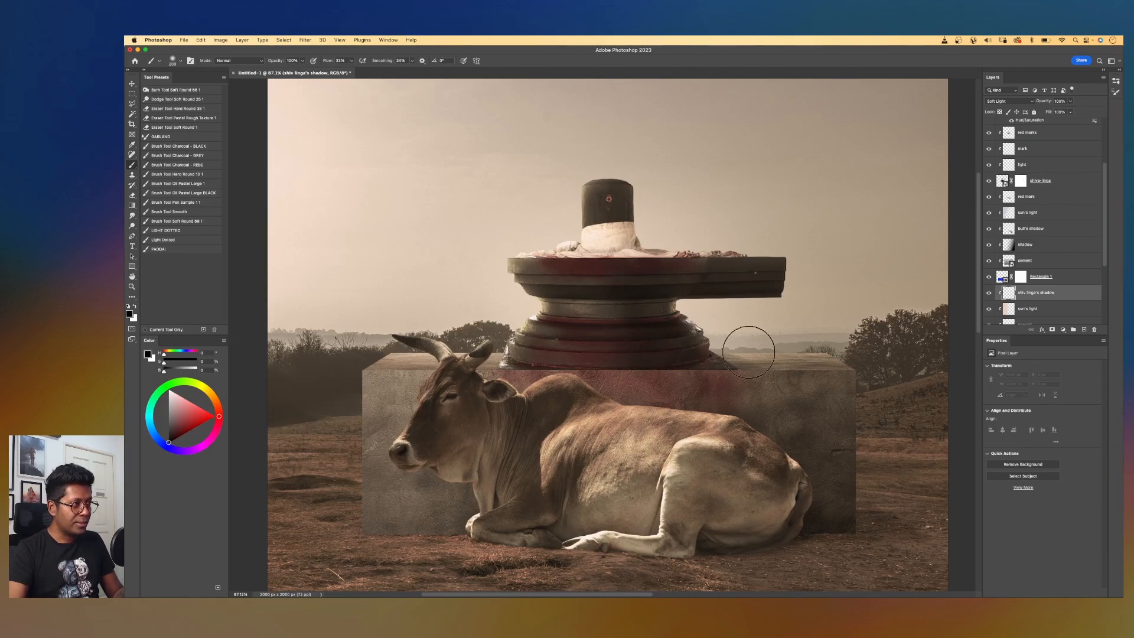
scroll(749, 342, "up", 5)
left_click_drag(701, 338, 506, 343)
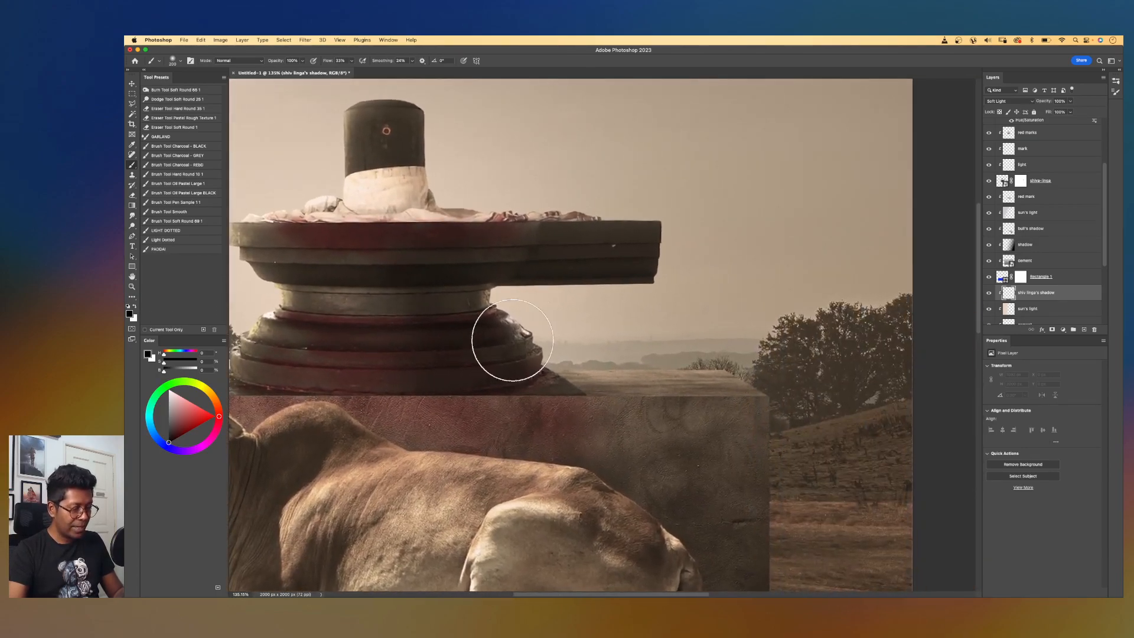
mouse_move(539, 383)
left_mouse_down()
mouse_move(617, 389)
mouse_move(520, 391)
mouse_move(636, 392)
mouse_move(567, 395)
left_mouse_up()
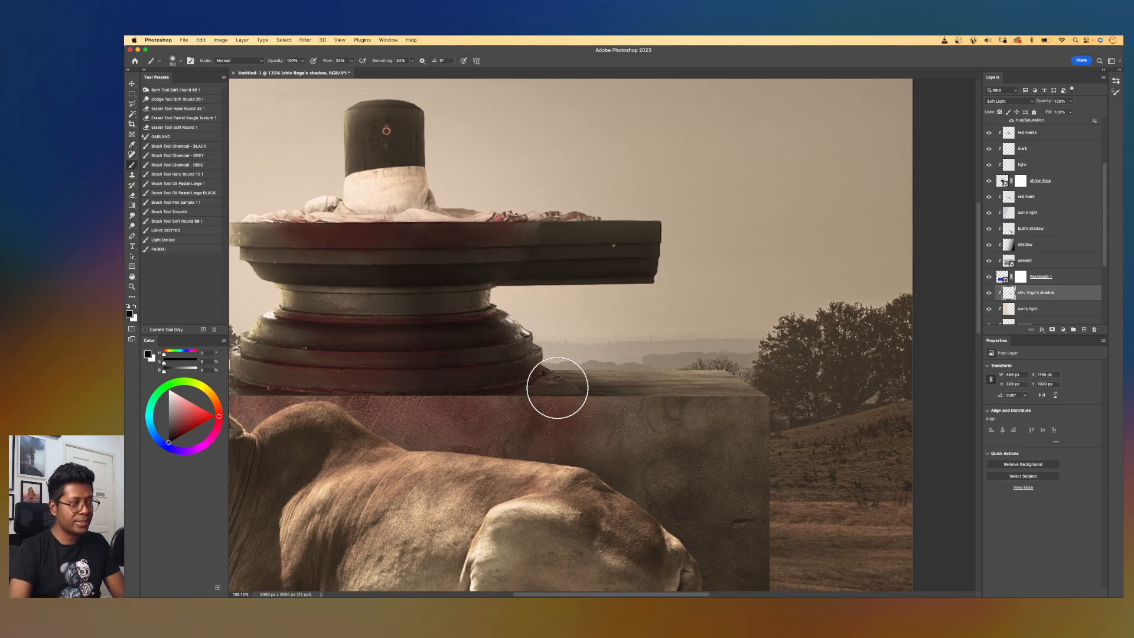
key("bracketleft")
key("bracketleft")
mouse_move(631, 401)
left_mouse_down()
mouse_move(646, 405)
mouse_move(623, 395)
mouse_move(632, 387)
mouse_move(687, 391)
mouse_move(561, 384)
mouse_move(588, 382)
left_mouse_up()
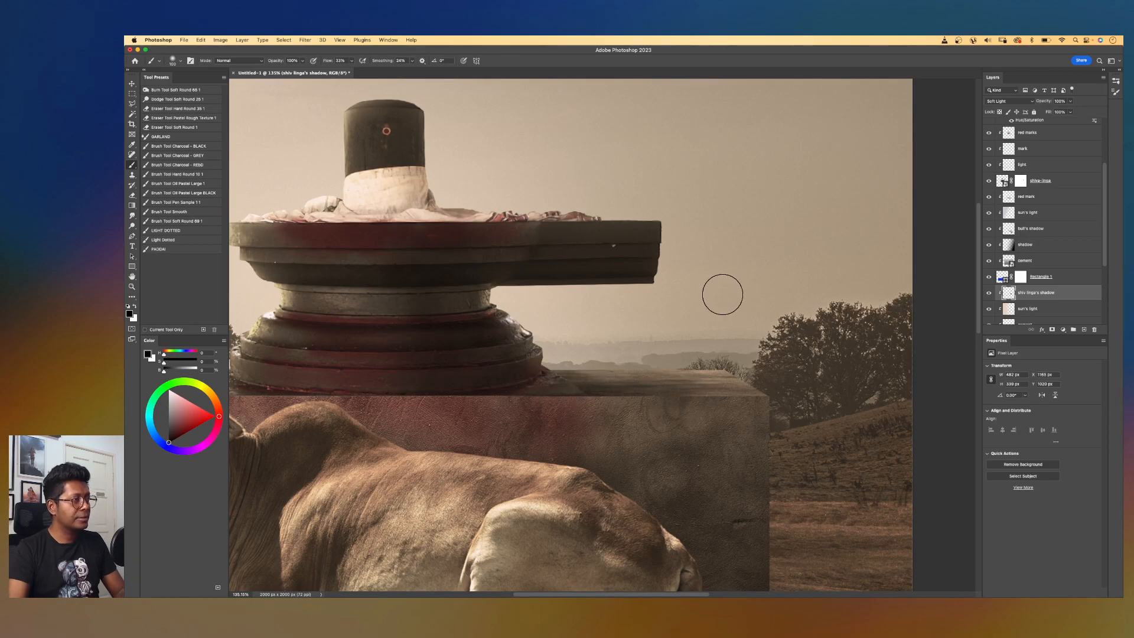
- Place the jasmine_flowers photo as a smart object layer above Layer 1, in front of the linga's pedestal
scroll(721, 294, "down", 3)
scroll(722, 294, "down", 3)
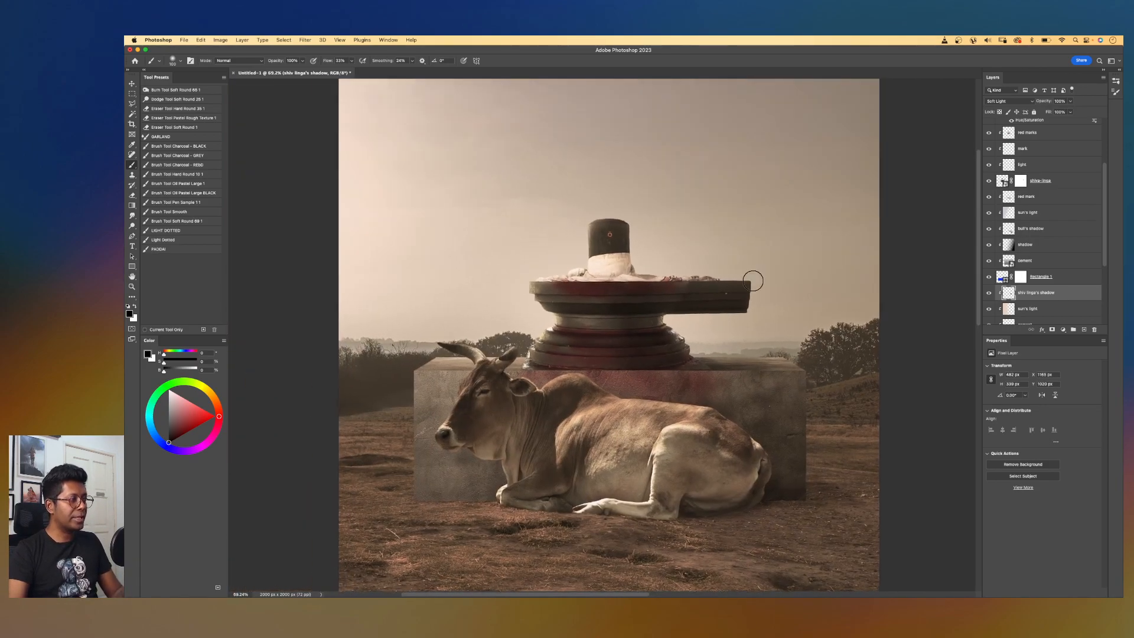
scroll(753, 281, "up", 2)
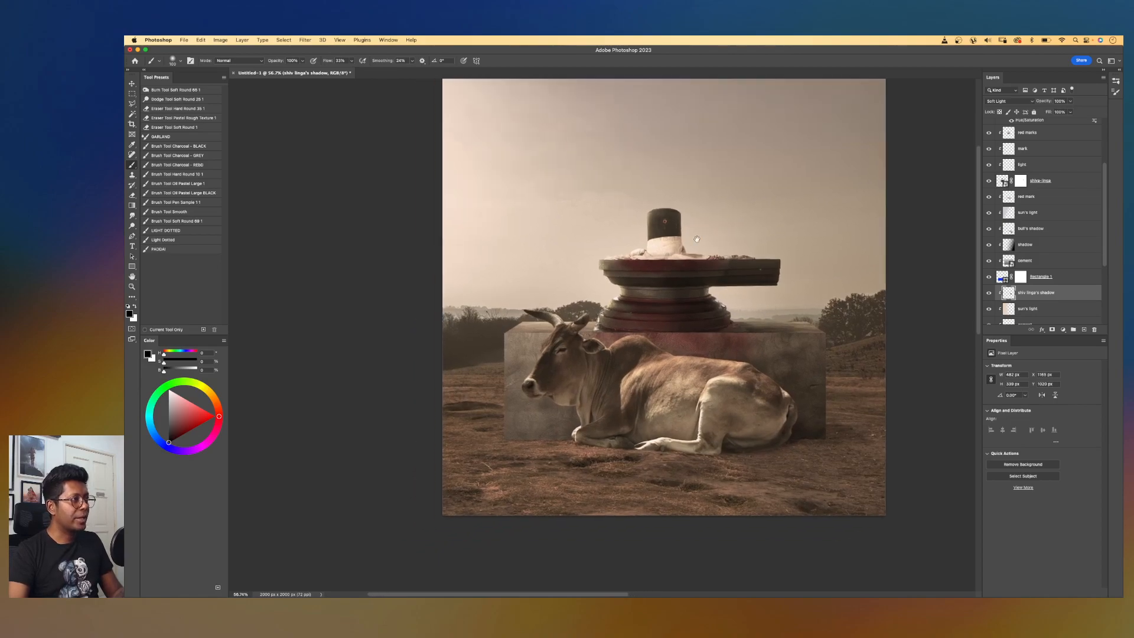
scroll(712, 240, "up", 2)
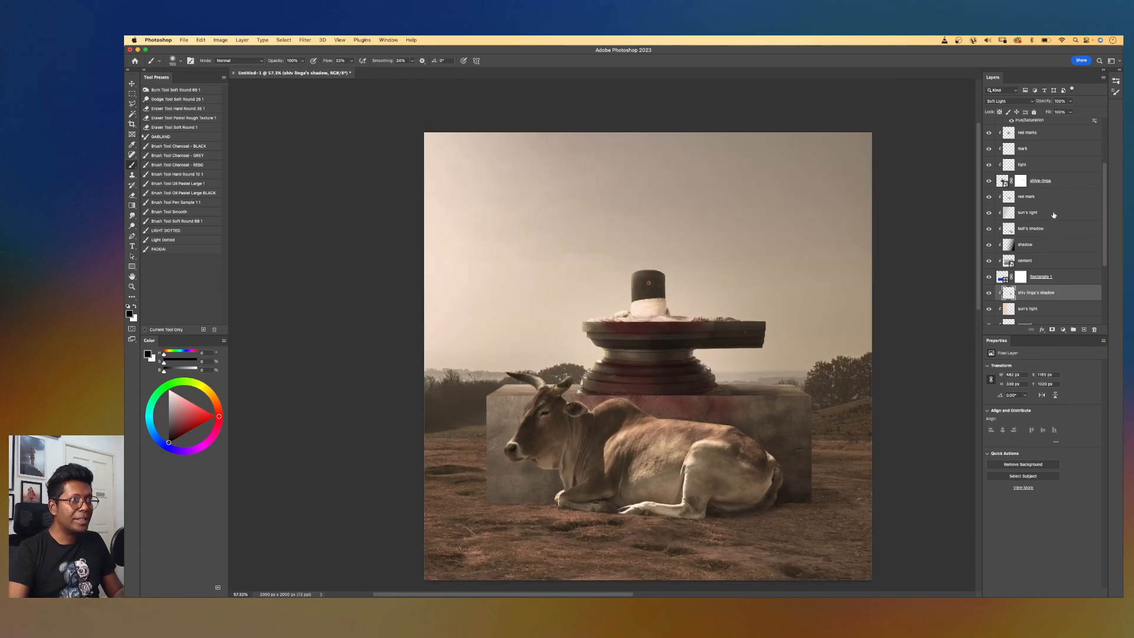
scroll(1098, 178, "up", 3)
left_click(1081, 142)
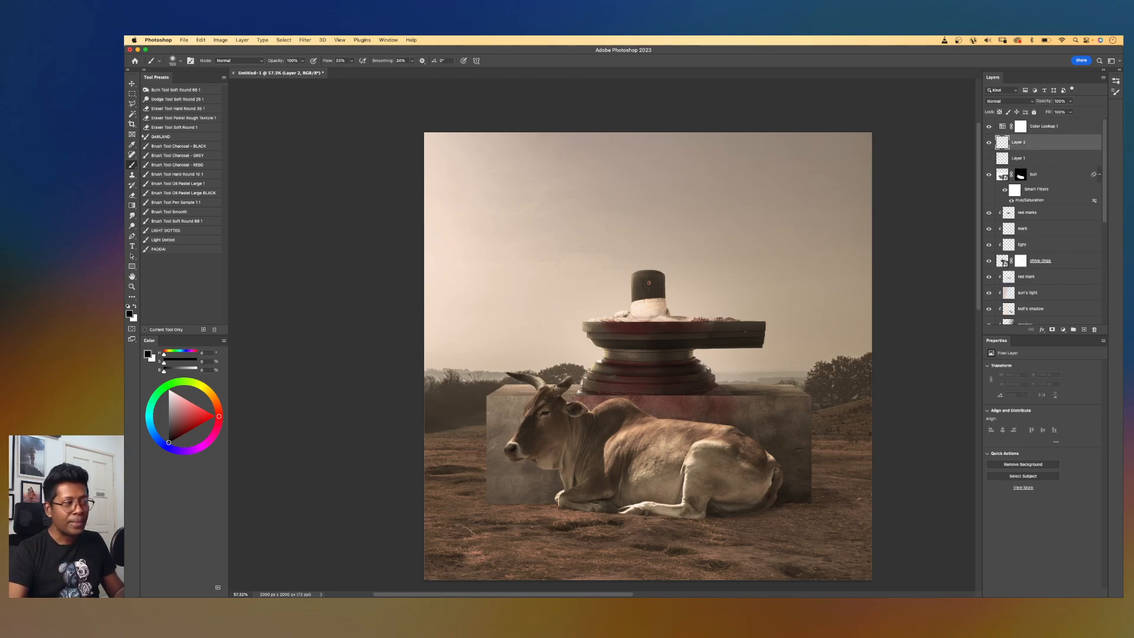
left_click_drag(1086, 235, 649, 245)
key("Return")
scroll(638, 240, "up", 3)
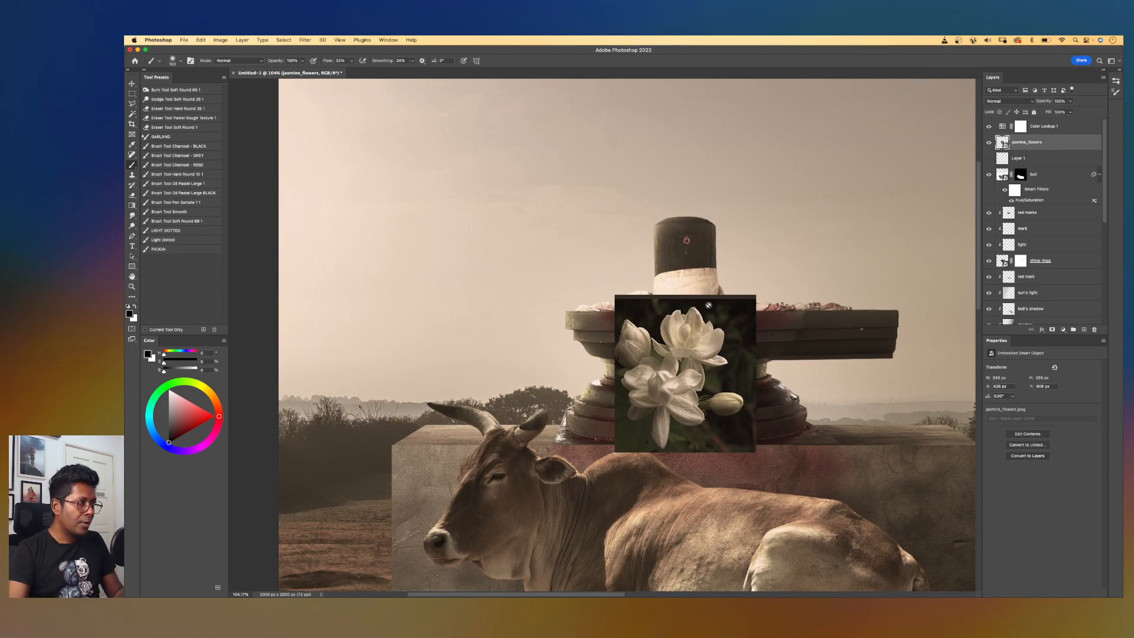
- Select the uppermost open jasmine flower with the Object Selection tool and add a layer mask that hides the rest of the photo
key("w")
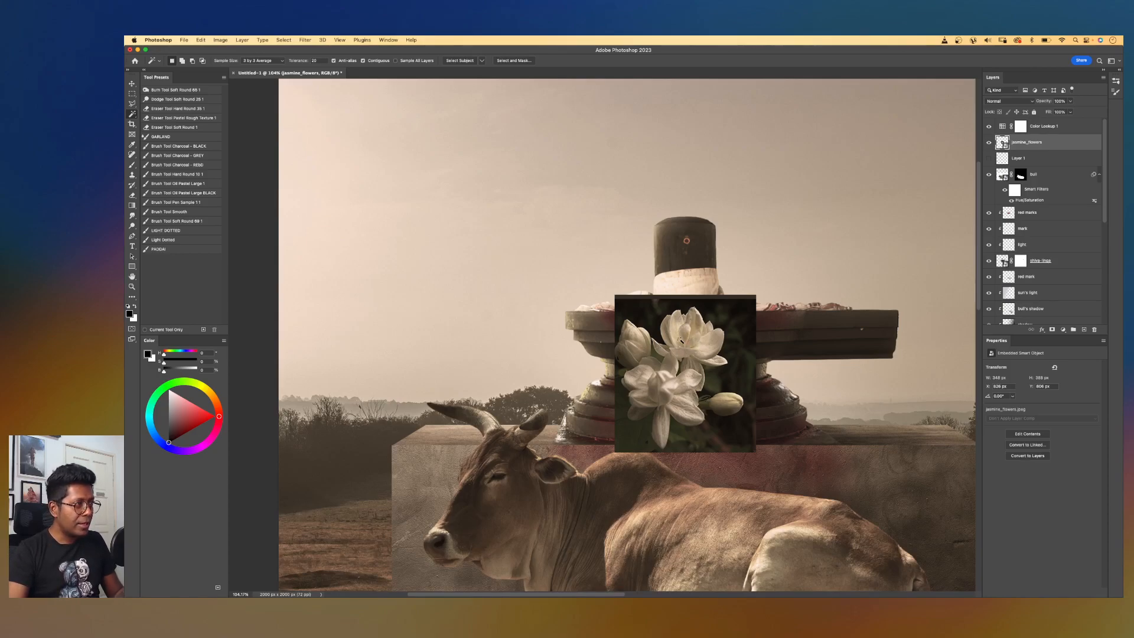
key("shift+w")
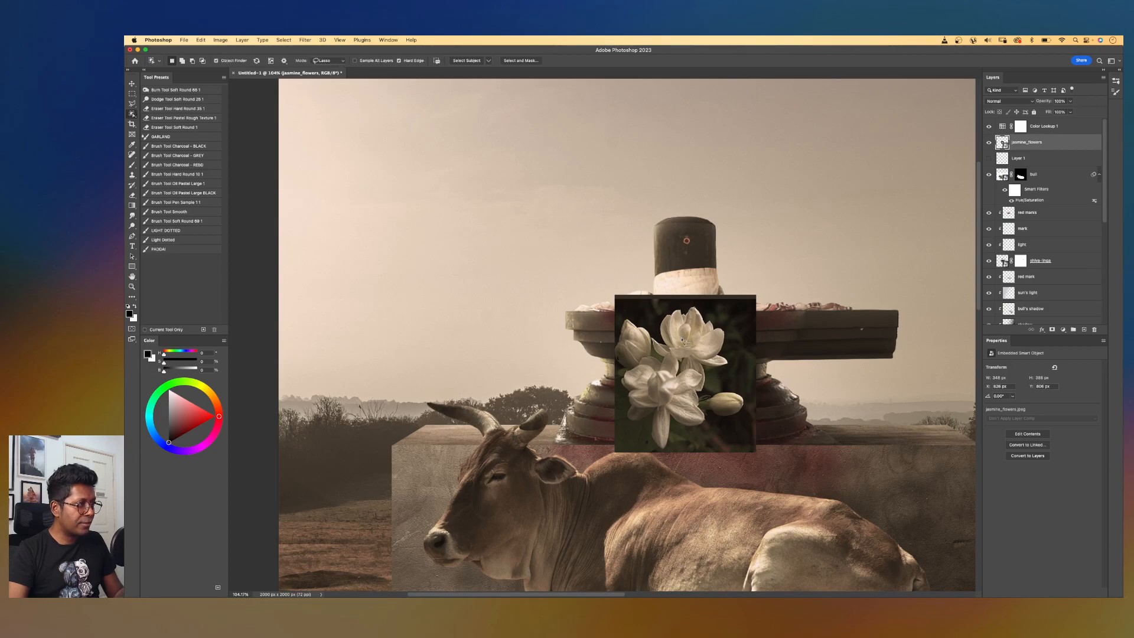
key("shift+w")
key("shift+w")
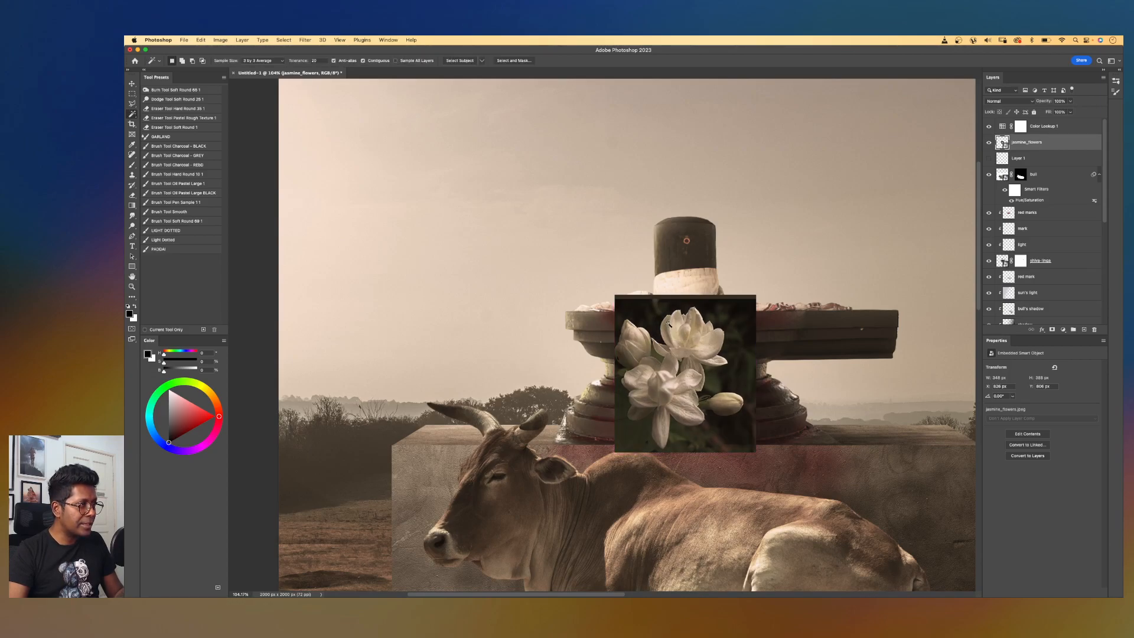
key("shift+w")
key("shift+w")
key("shift+w")
key("shift+w")
key("shift+w")
key("shift+w")
key("shift+w")
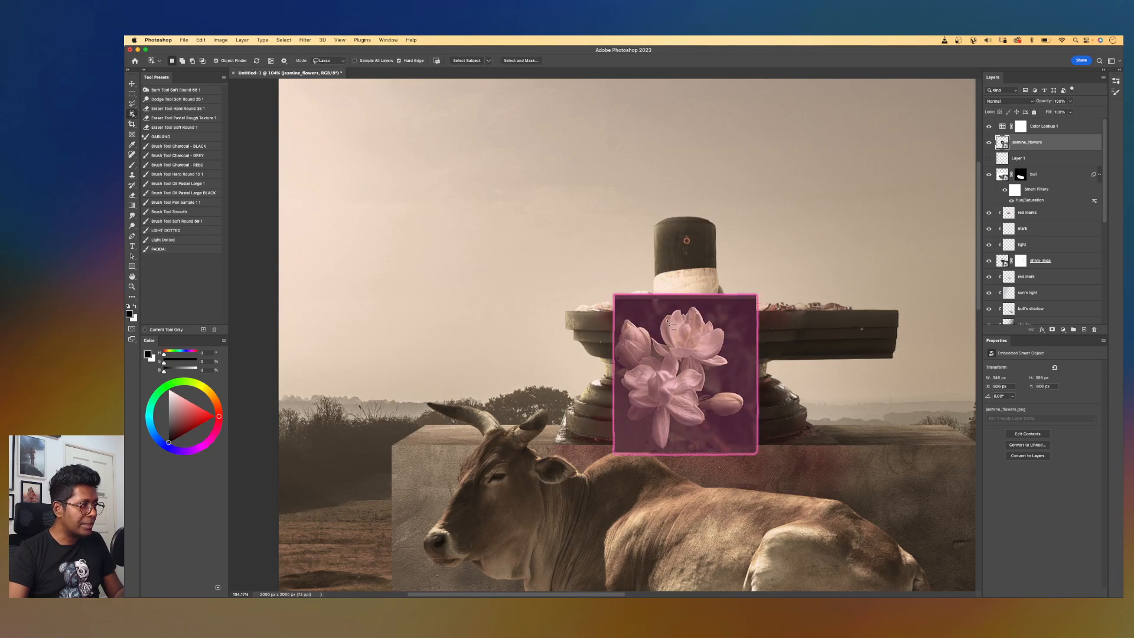
mouse_move(664, 313)
left_mouse_down()
mouse_move(705, 306)
mouse_move(734, 355)
mouse_move(706, 372)
mouse_move(653, 355)
mouse_move(661, 312)
left_mouse_up()
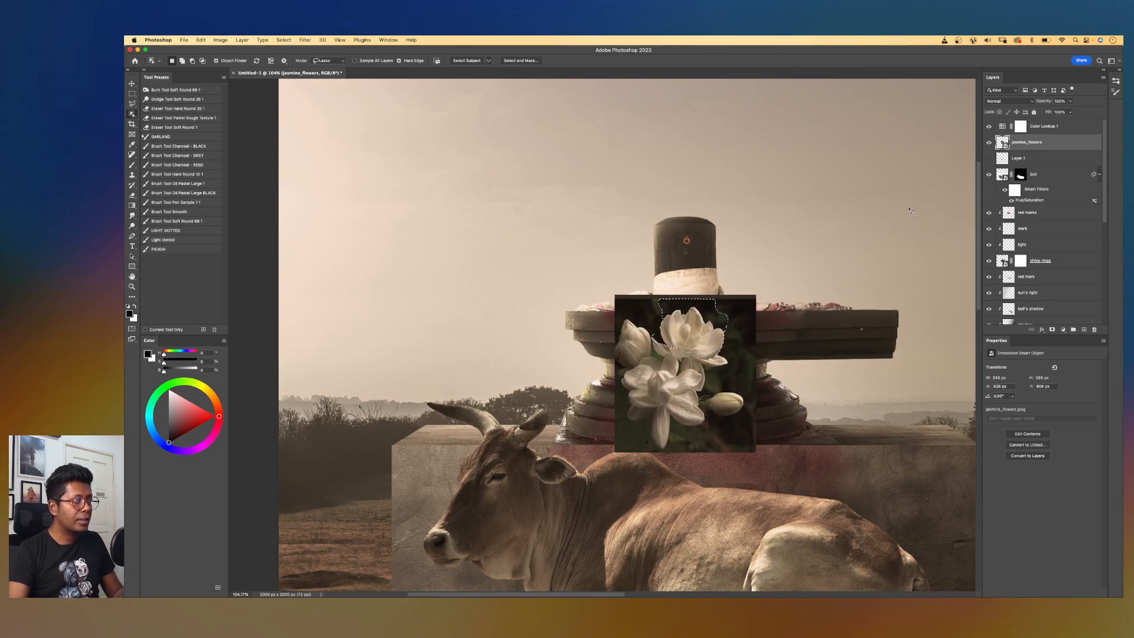
key("super+d")
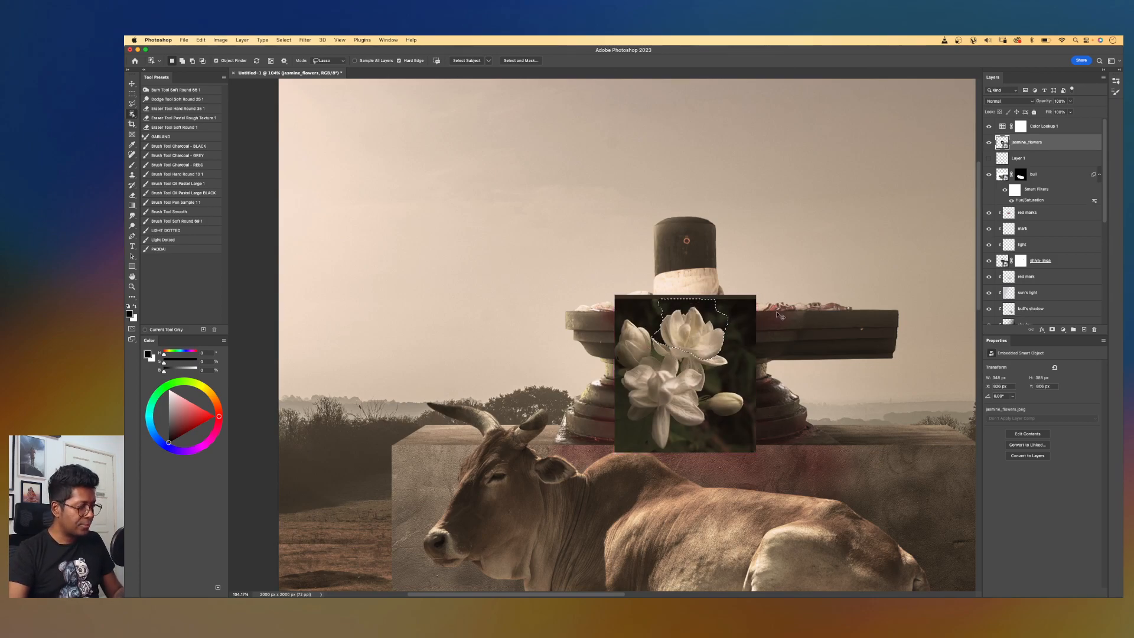
mouse_move(692, 309)
left_mouse_down()
mouse_move(732, 336)
mouse_move(709, 369)
mouse_move(652, 349)
mouse_move(662, 309)
left_mouse_up()
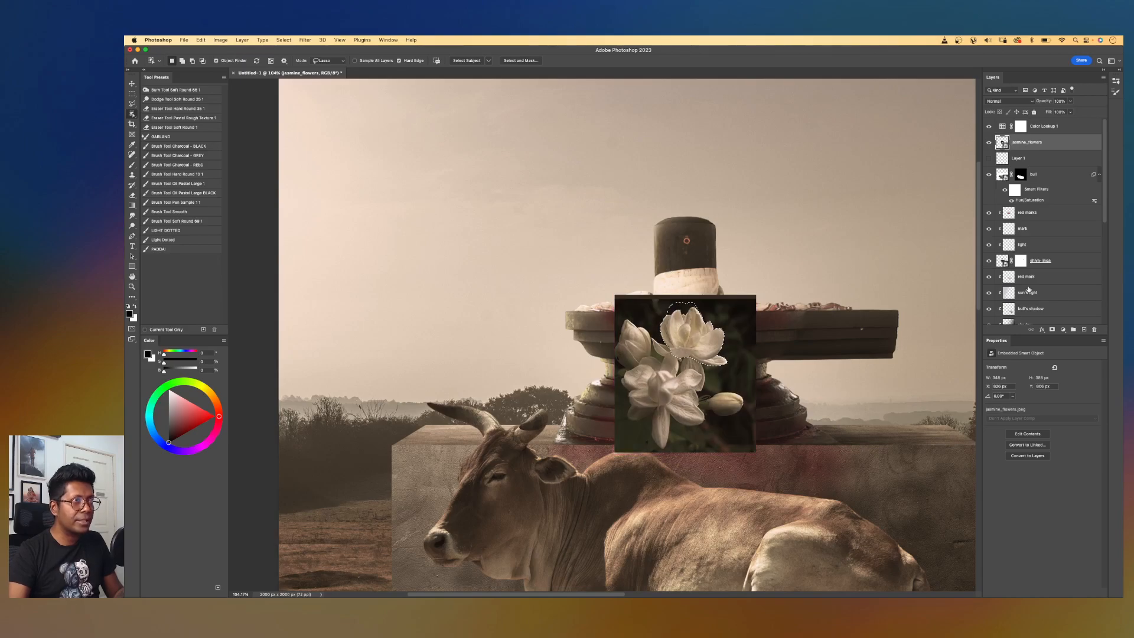
left_click(1052, 329)
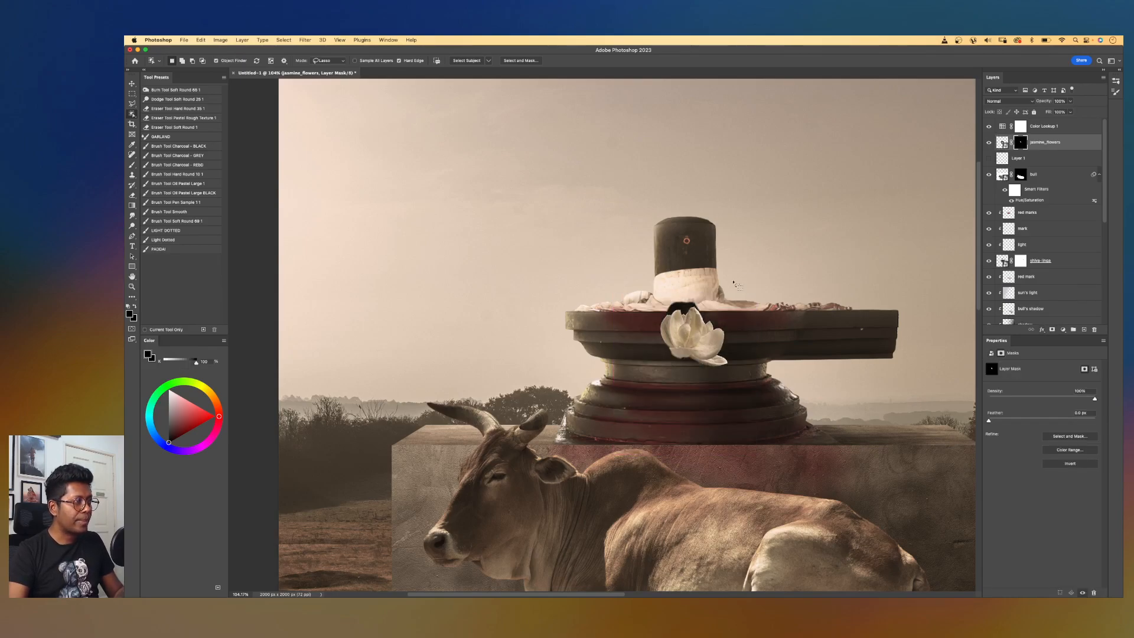
- Paint black on the jasmine_flowers mask with a smaller brush to hide the dark remnant above the petals
key("super+plus")
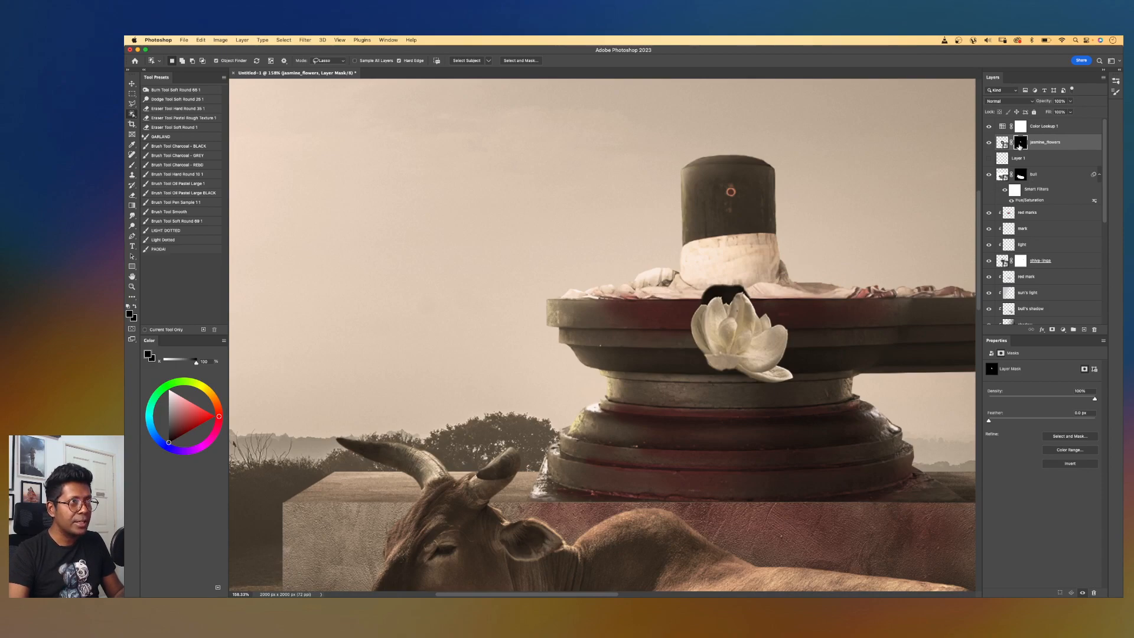
key("b")
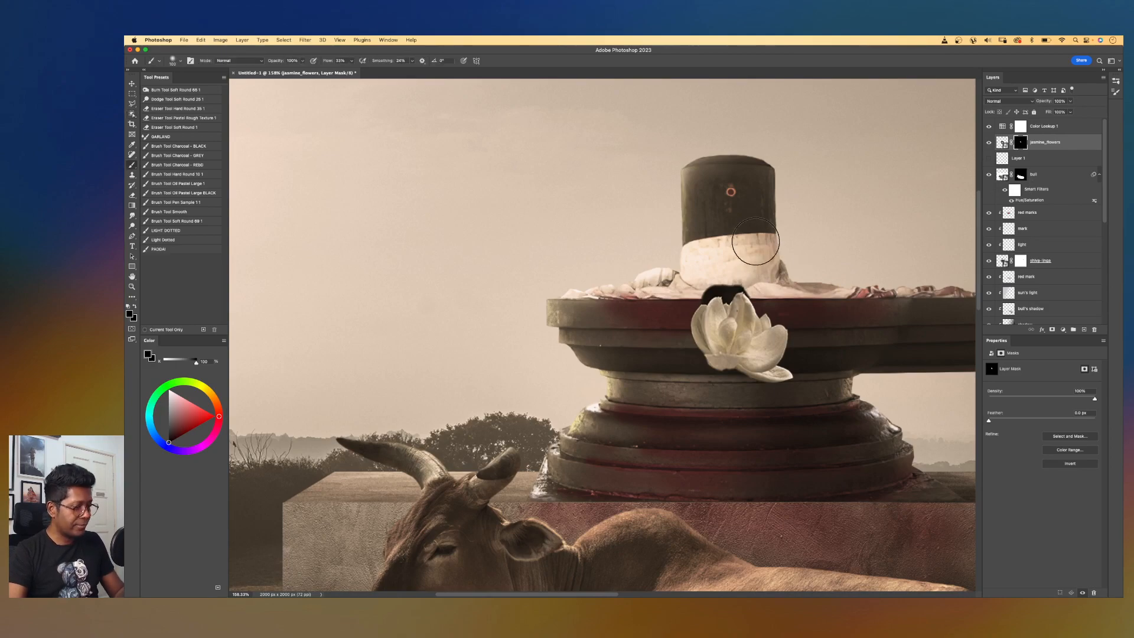
scroll(760, 278, "up", 3)
key("bracketleft")
key("bracketleft")
key("bracketleft")
key("bracketleft")
key("bracketleft")
mouse_move(743, 282)
left_mouse_down()
mouse_move(776, 289)
mouse_move(794, 273)
mouse_move(807, 281)
mouse_move(750, 271)
mouse_move(764, 267)
mouse_move(799, 271)
mouse_move(774, 285)
mouse_move(737, 271)
mouse_move(758, 269)
mouse_move(732, 279)
mouse_move(779, 283)
left_mouse_up()
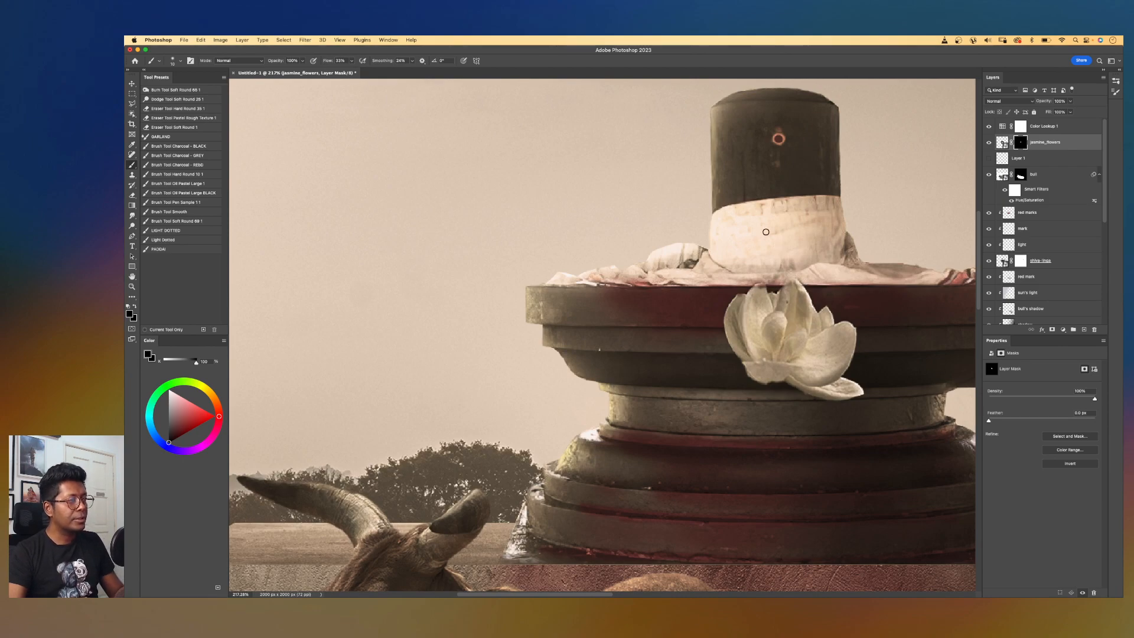
- Scale the masked jasmine flower down, rotate it counter-clockwise and place it on the linga's rounded top
key("super+0")
key("super+t")
left_click_drag(738, 441, 680, 249)
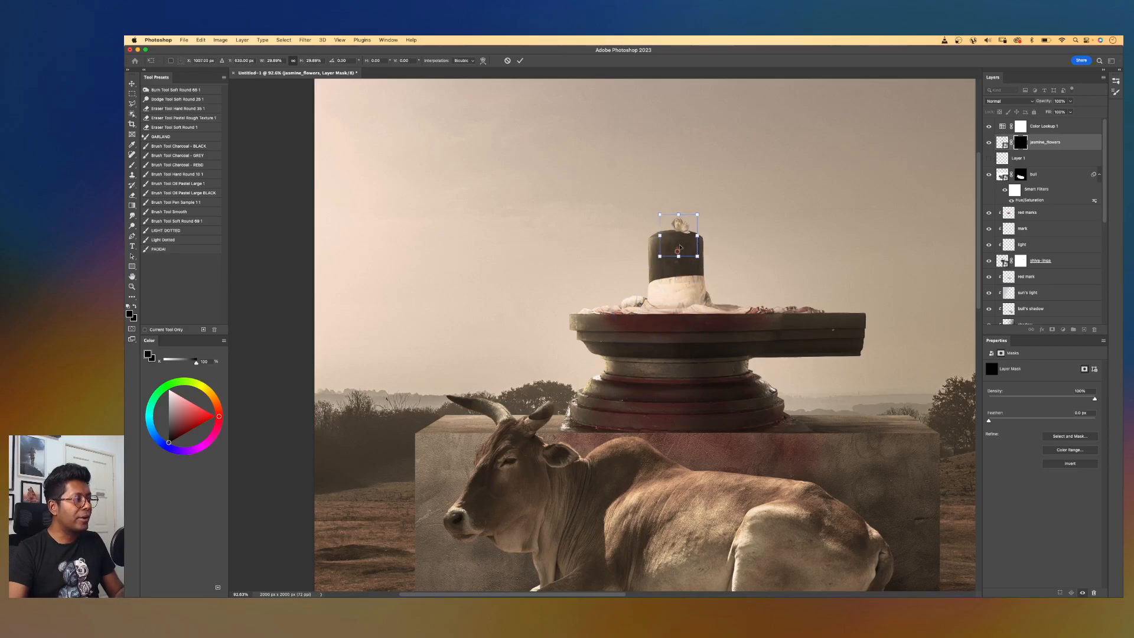
scroll(681, 249, "up", 5)
scroll(717, 328, "up", 3)
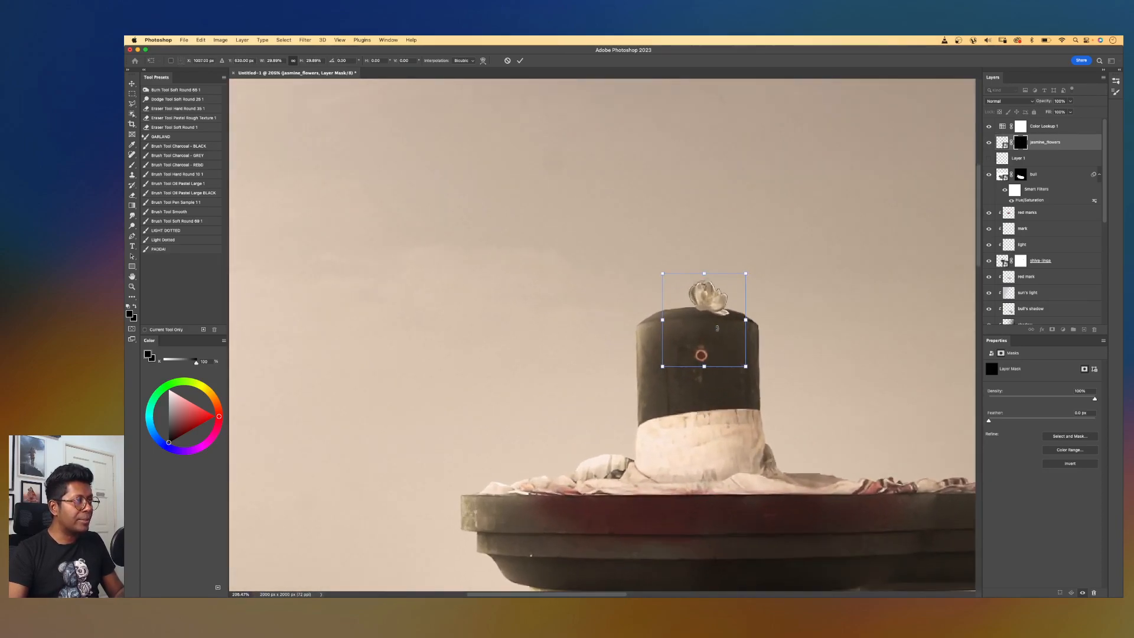
left_click_drag(747, 273, 705, 326)
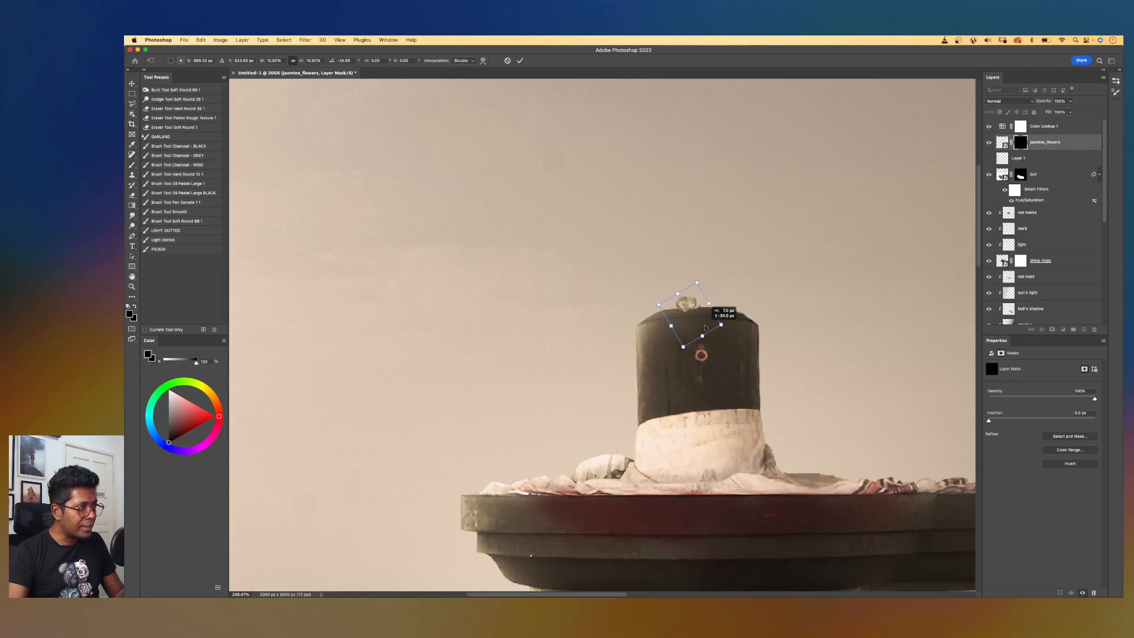
key("Return")
- Shrink the flower a little further on the linga's top and trim its base on the layer mask
key("b")
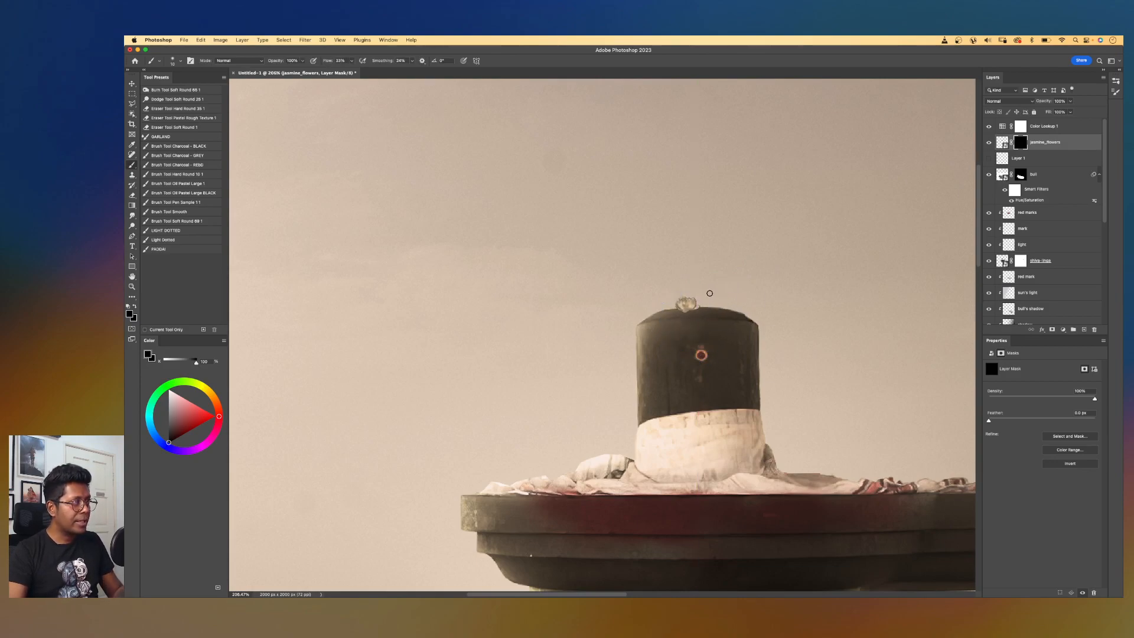
scroll(696, 284, "up", 2)
key("super+t")
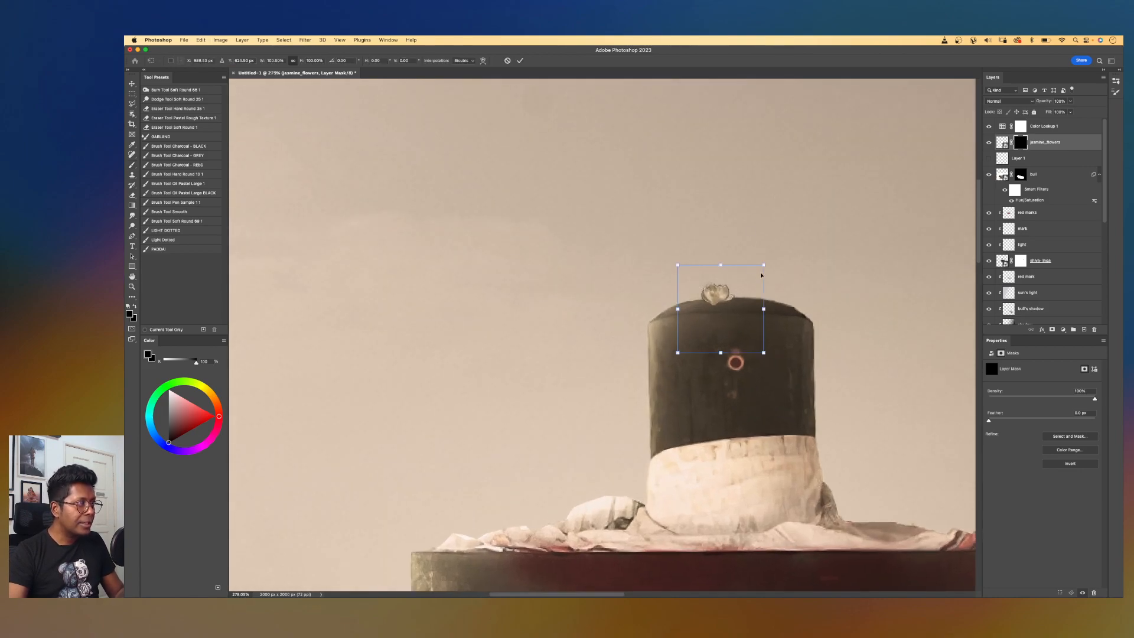
left_click_drag(763, 265, 734, 302)
key("Return")
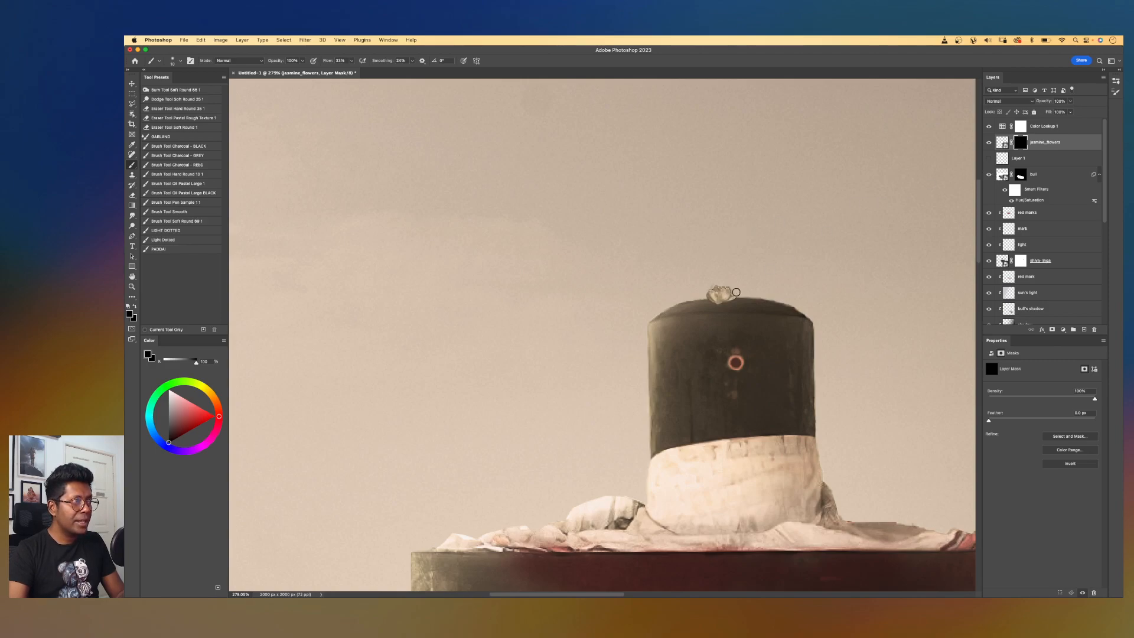
scroll(654, 288, "up", 3)
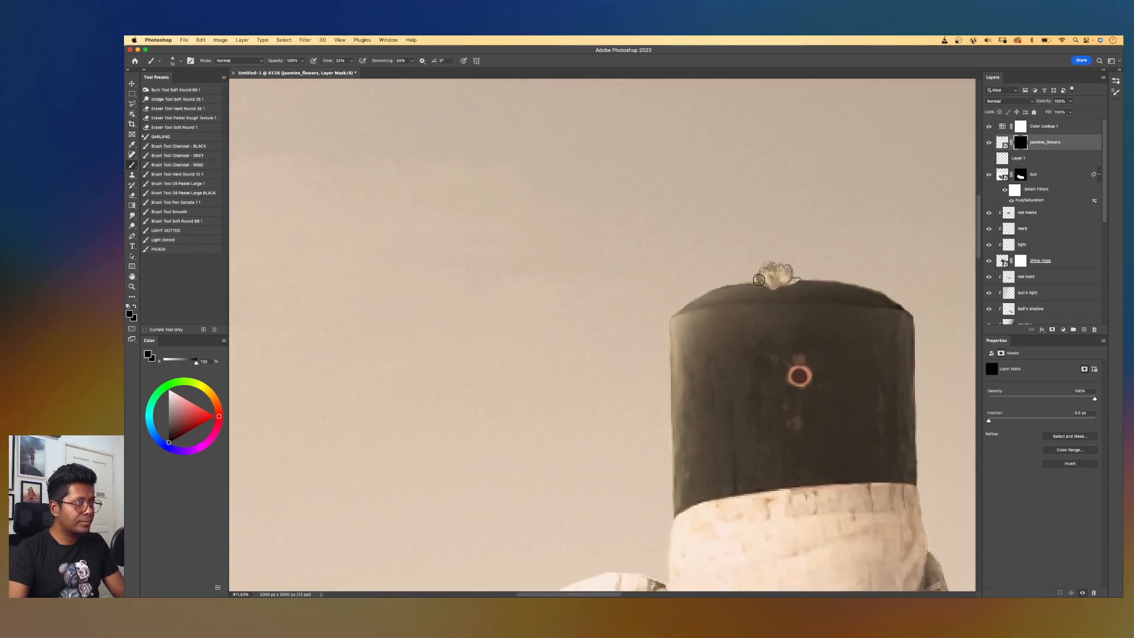
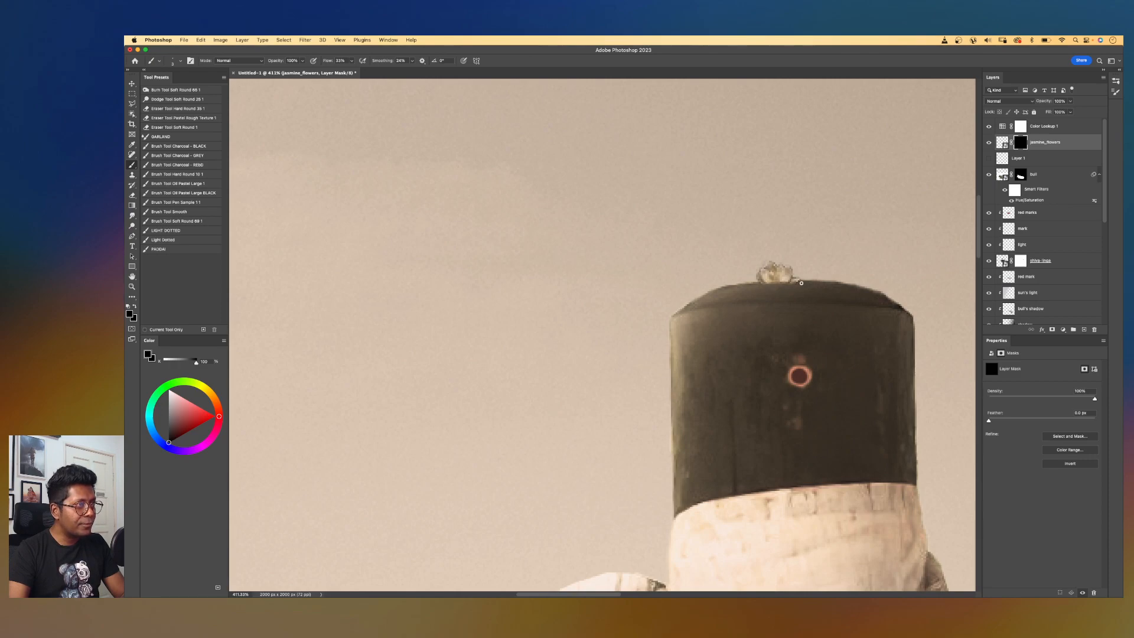
- Duplicate the jasmine flower layer, flip the copy horizontally, and scale and rotate it beside the original flower
left_click_drag(1058, 150, 1084, 329)
key("super+t")
right_click(779, 269)
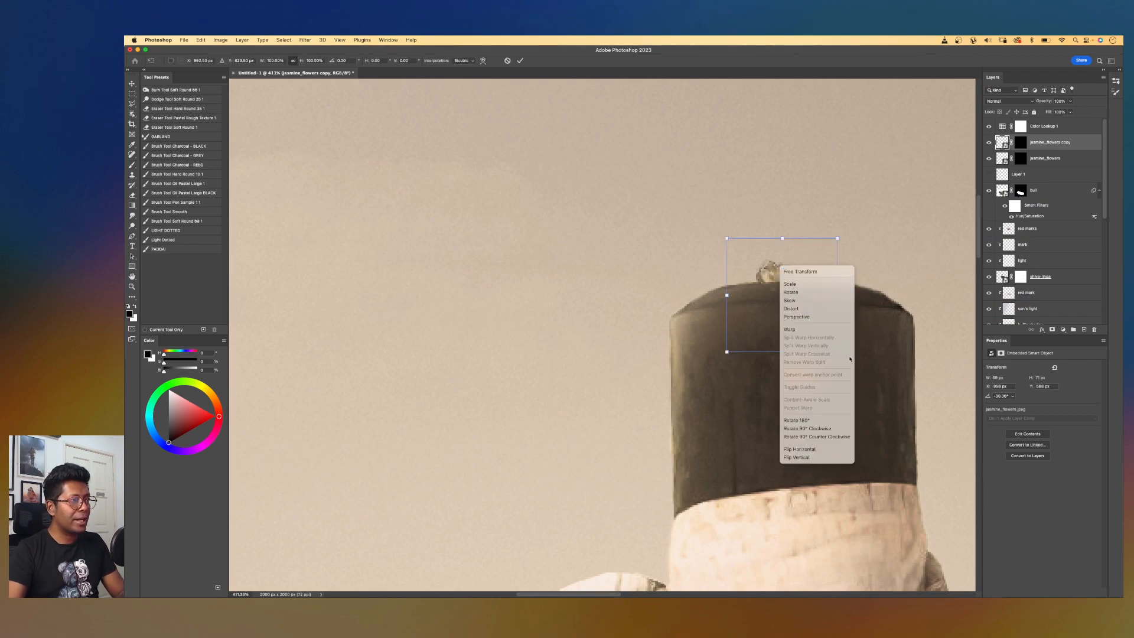
left_click(813, 451)
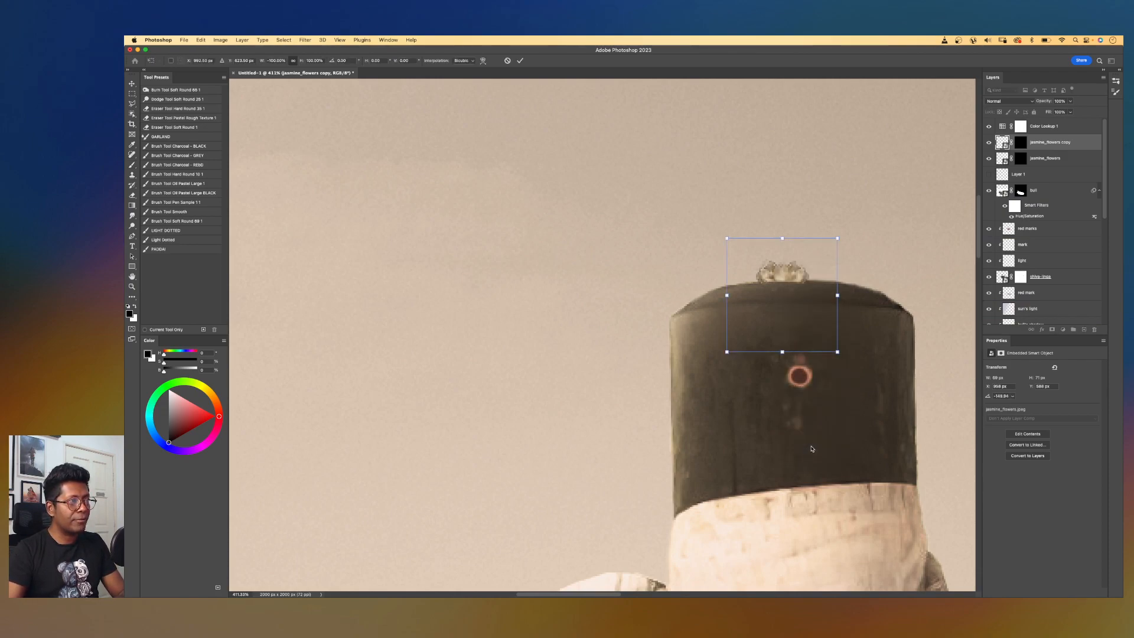
mouse_move(847, 236)
left_mouse_down()
mouse_move(835, 221)
mouse_move(806, 247)
mouse_move(840, 255)
left_mouse_up()
key("Return")
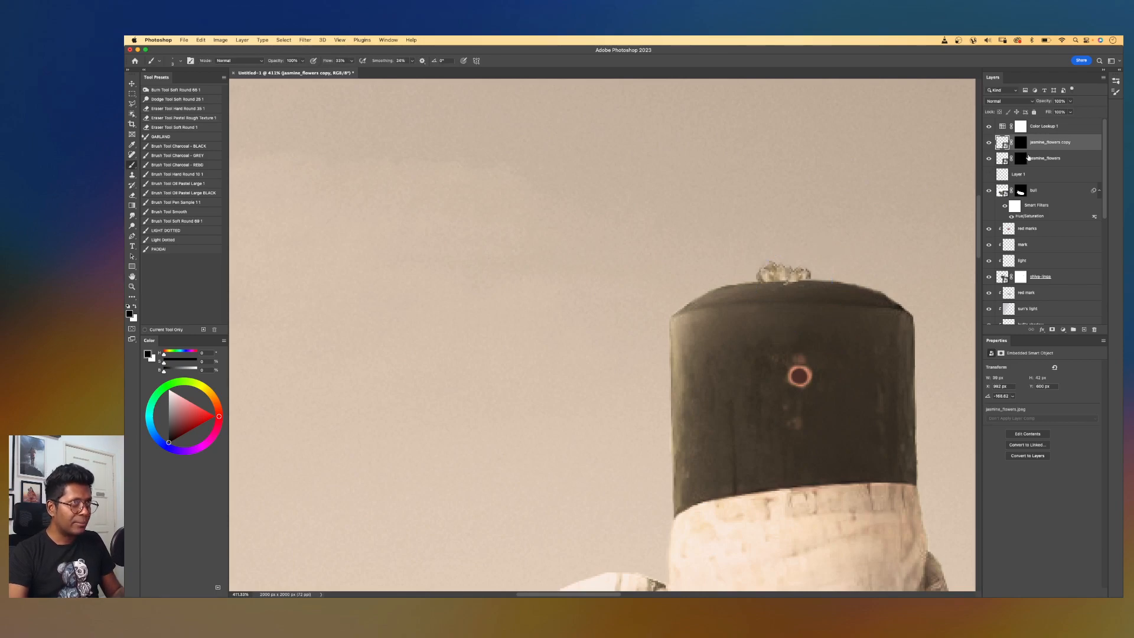
- Trim the copied flower's base on its layer mask so it sits flush with the linga's top
left_click(1020, 144)
scroll(817, 294, "up", 3)
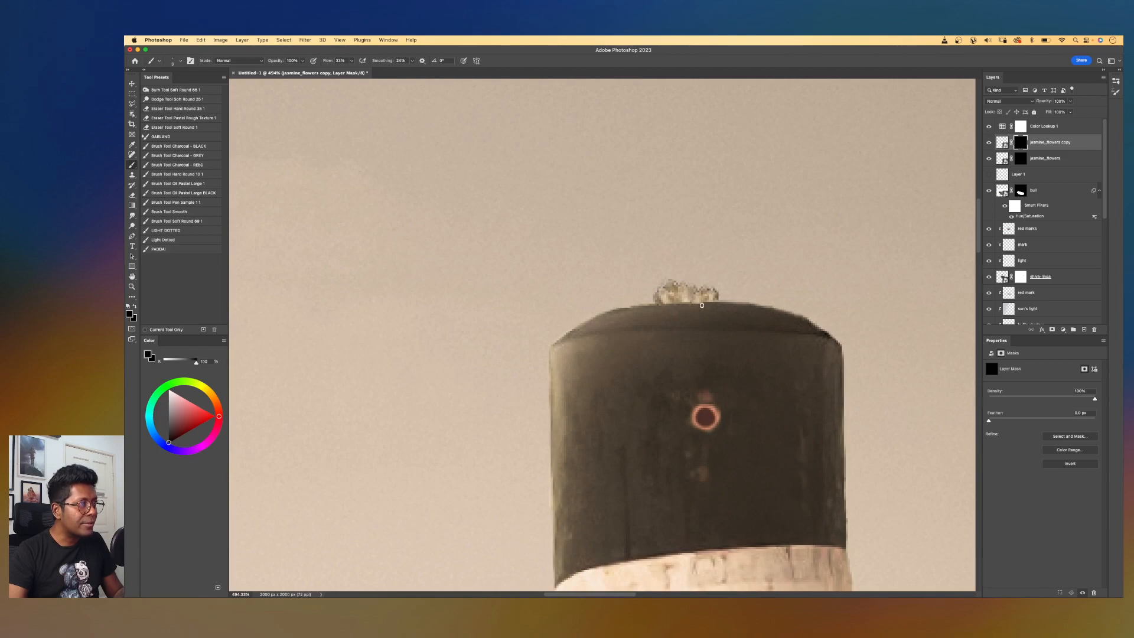
scroll(746, 213, "down", 5)
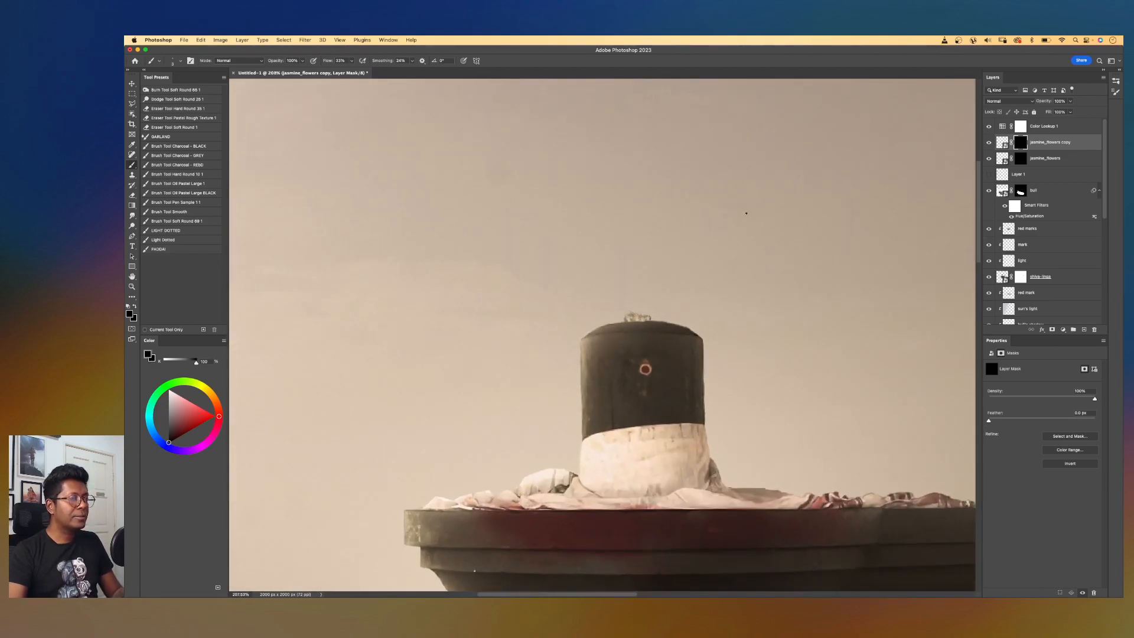
- Select both jasmine flower layers and nudge them slightly right and up on the linga's top
left_click(1065, 159, "shift")
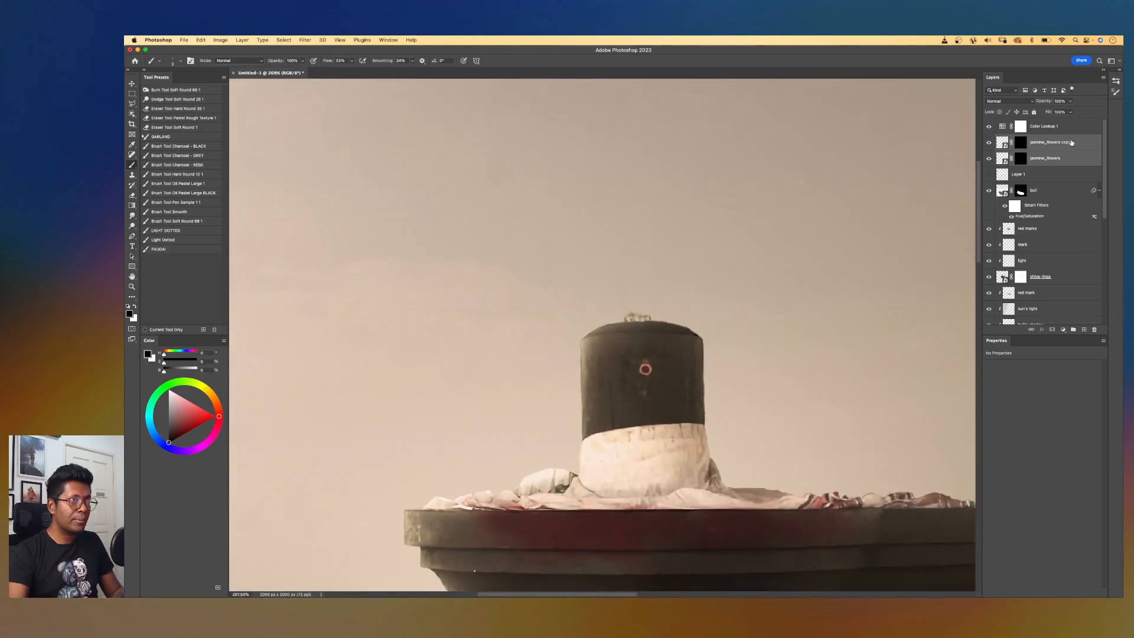
key("v")
key("Right")
key("Right")
key("Up")
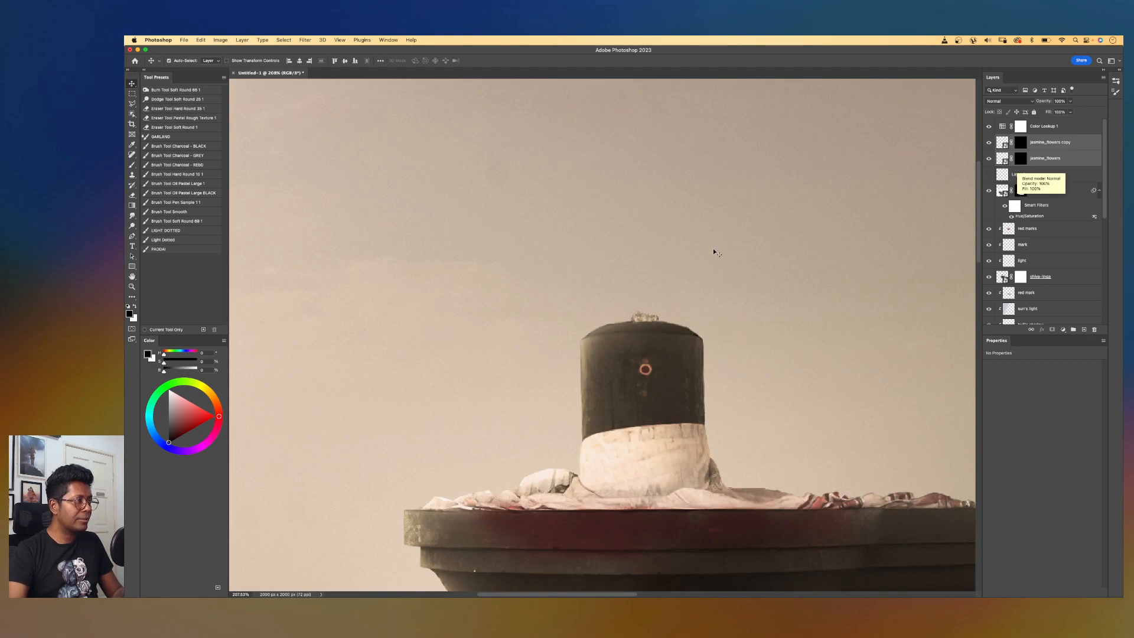
scroll(732, 243, "down", 3)
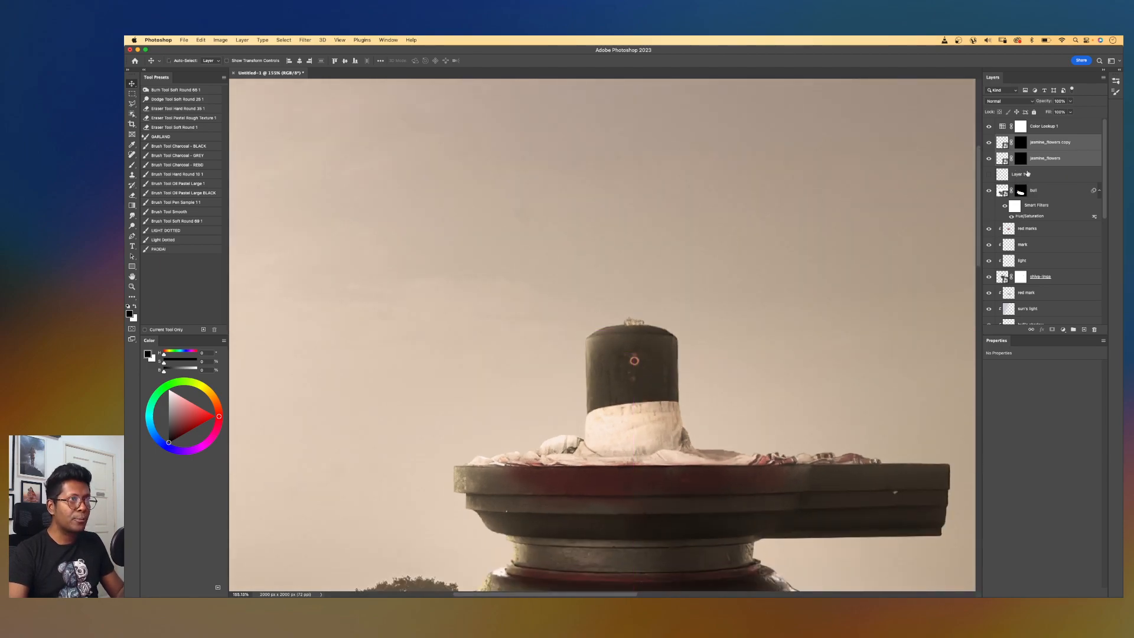
- Convert the two flower layers into one smart object and rename it jasmine_flowers
right_click(1075, 142)
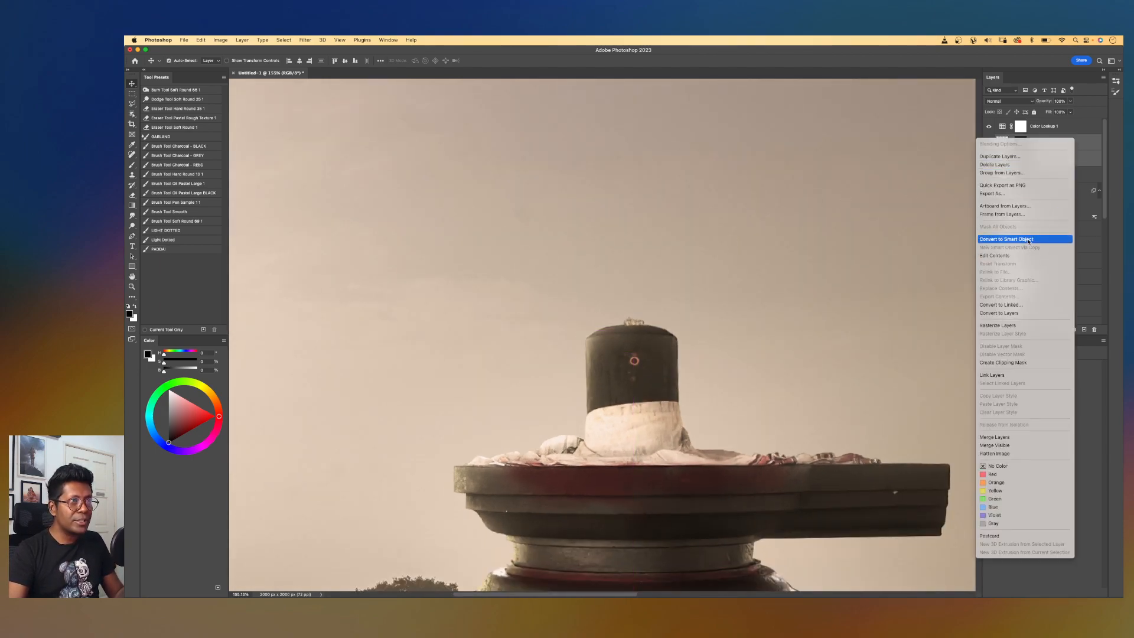
left_click(1028, 239)
key("Right")
key("BackSpace")
key("BackSpace")
key("Return")
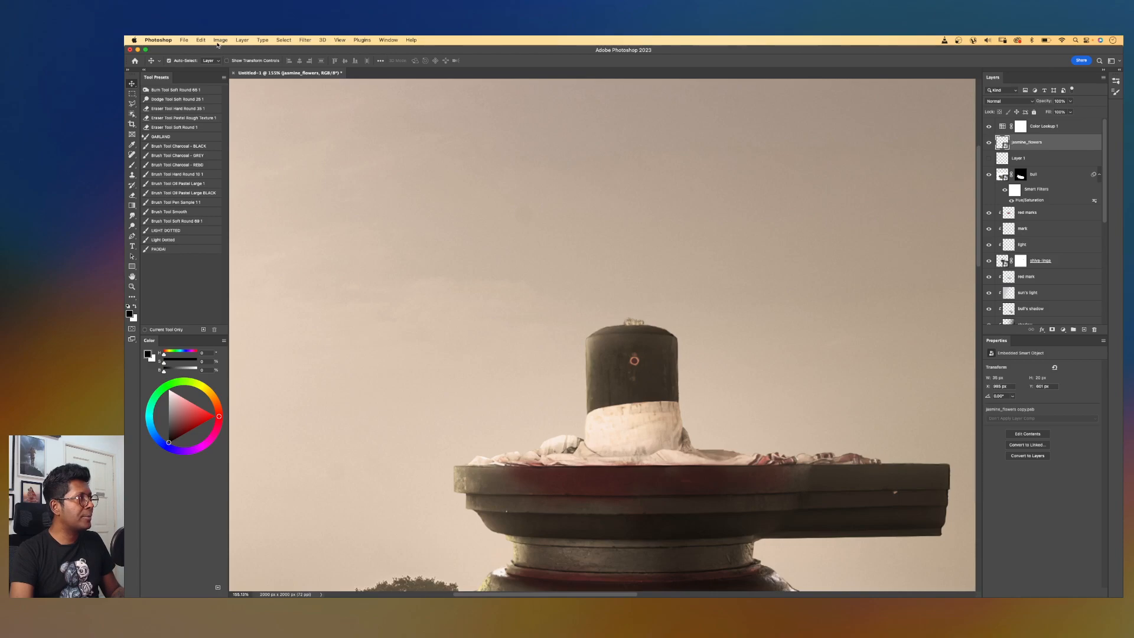
- Brighten the jasmine_flowers smart object with a Brightness/Contrast adjustment, raising only the brightness
left_click(220, 40)
mouse_move(237, 65)
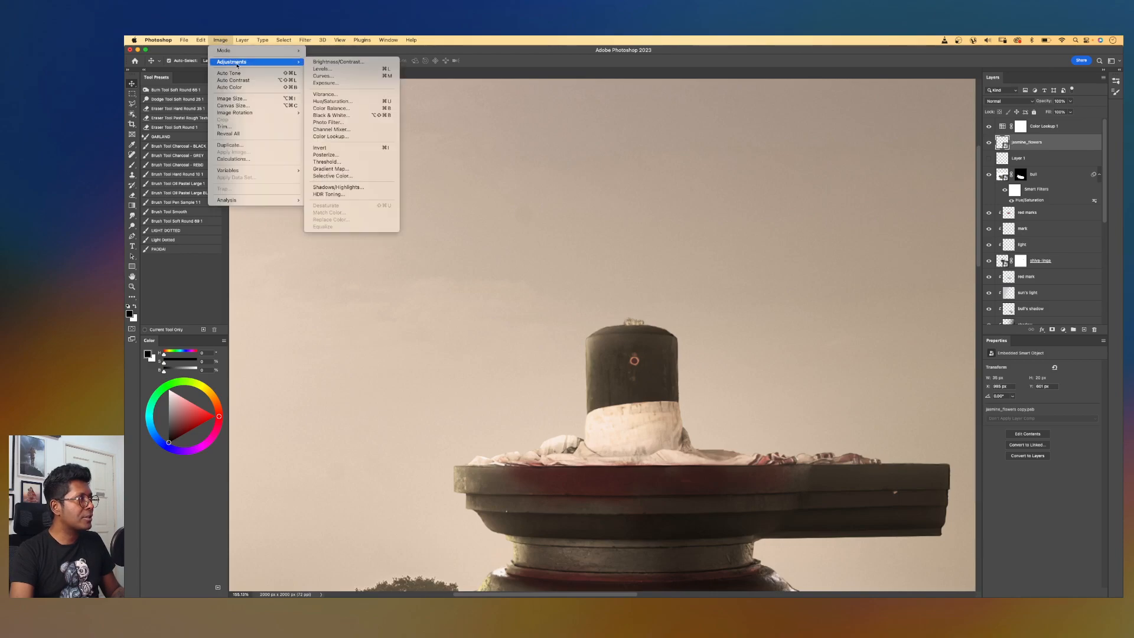
left_click(338, 61)
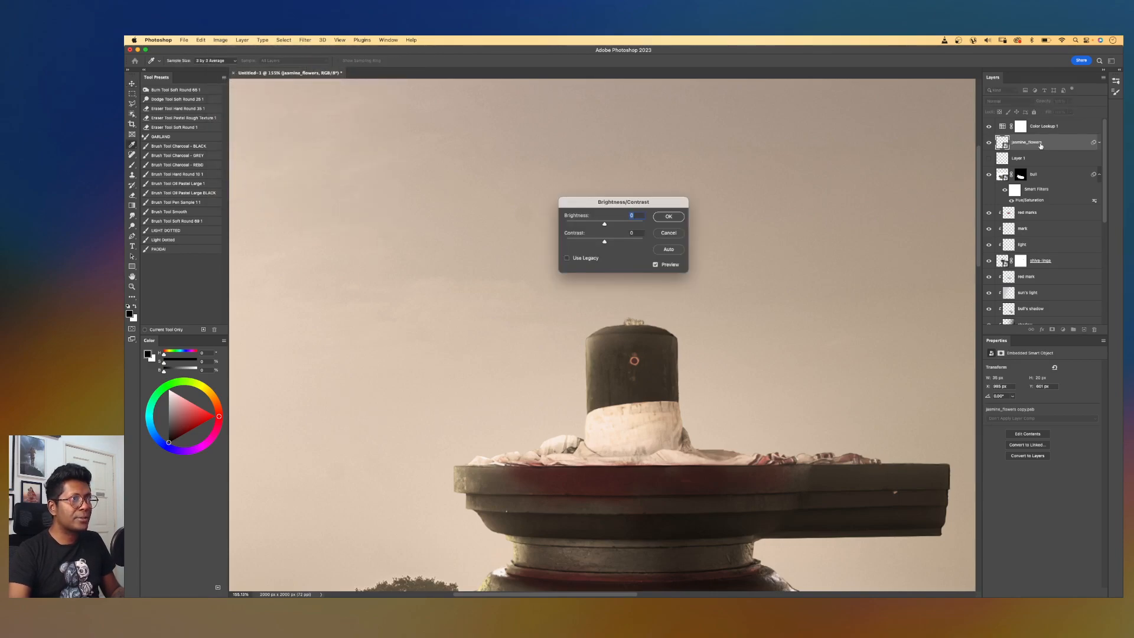
left_click_drag(651, 203, 810, 199)
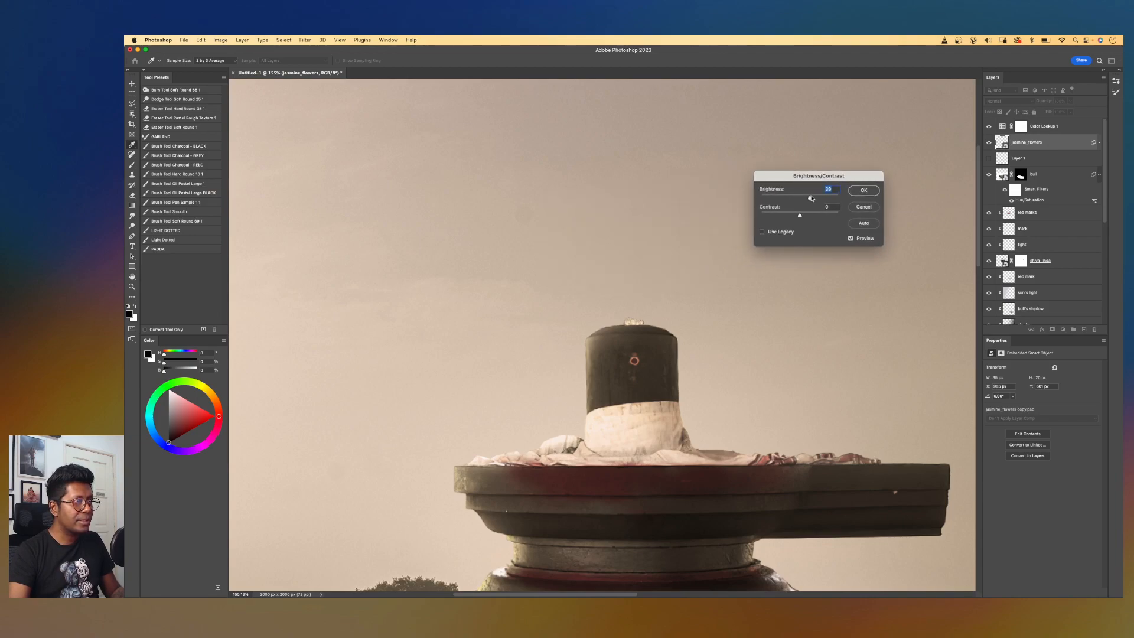
key("Return")
key("super+minus")
key("super+minus")
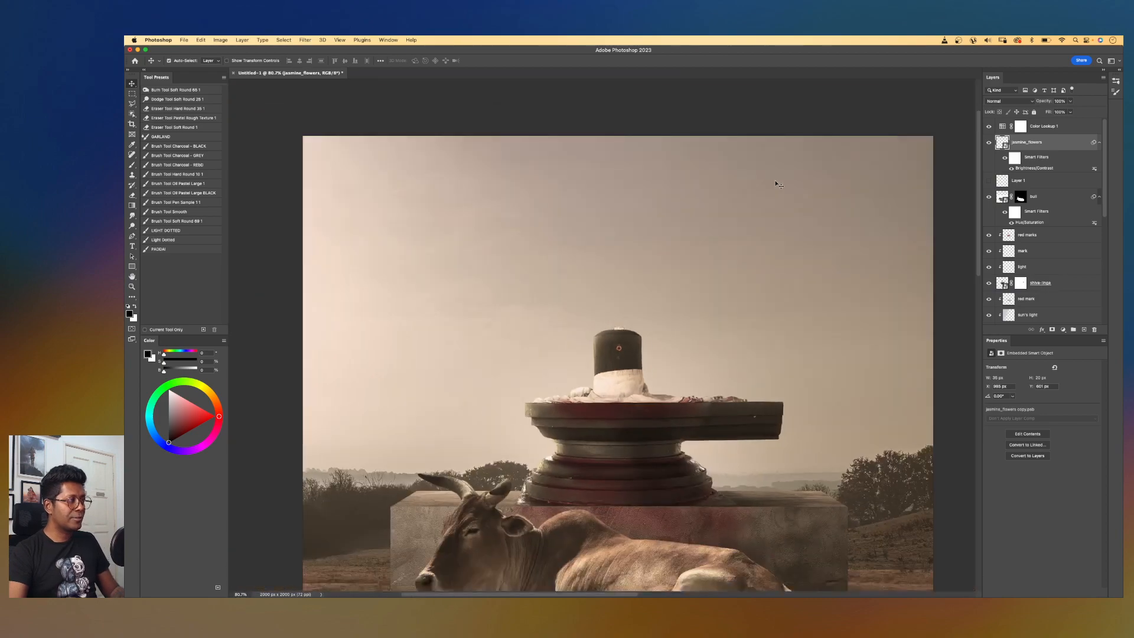
scroll(775, 181, "up", 10)
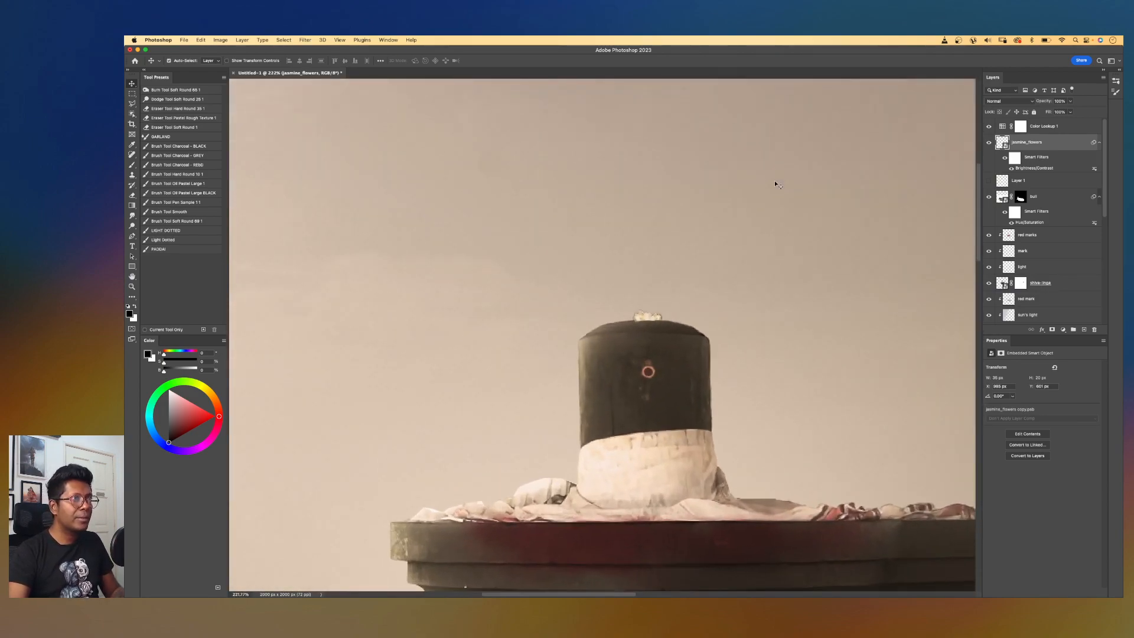
- Add a layer mask to the jasmine_flowers smart object layer
left_click(1052, 330)
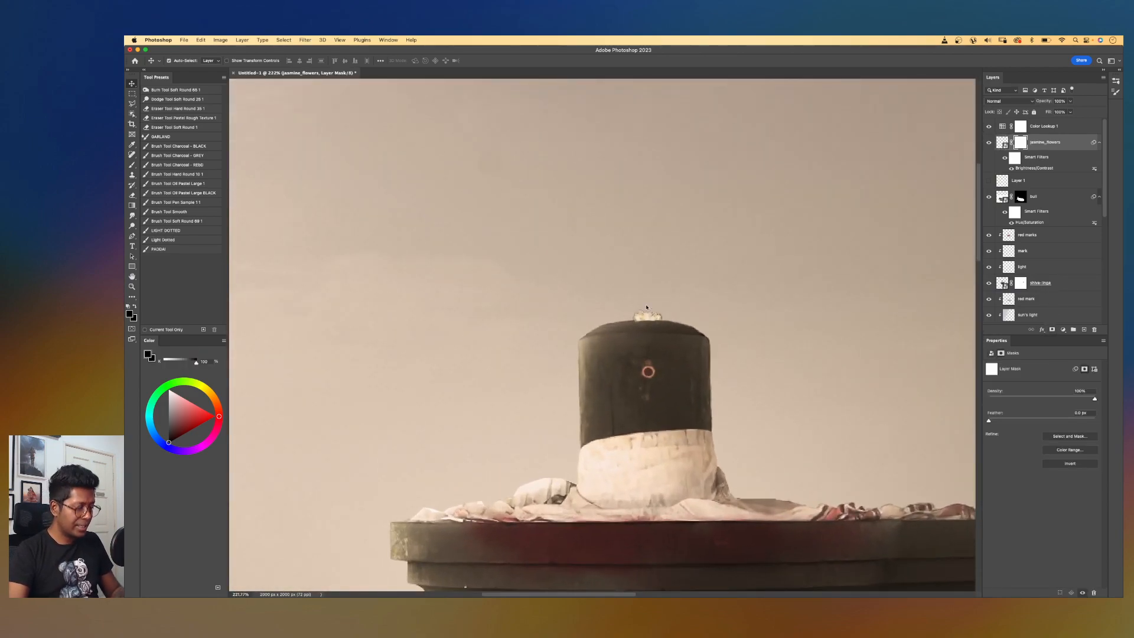
key("super+plus")
key("b")
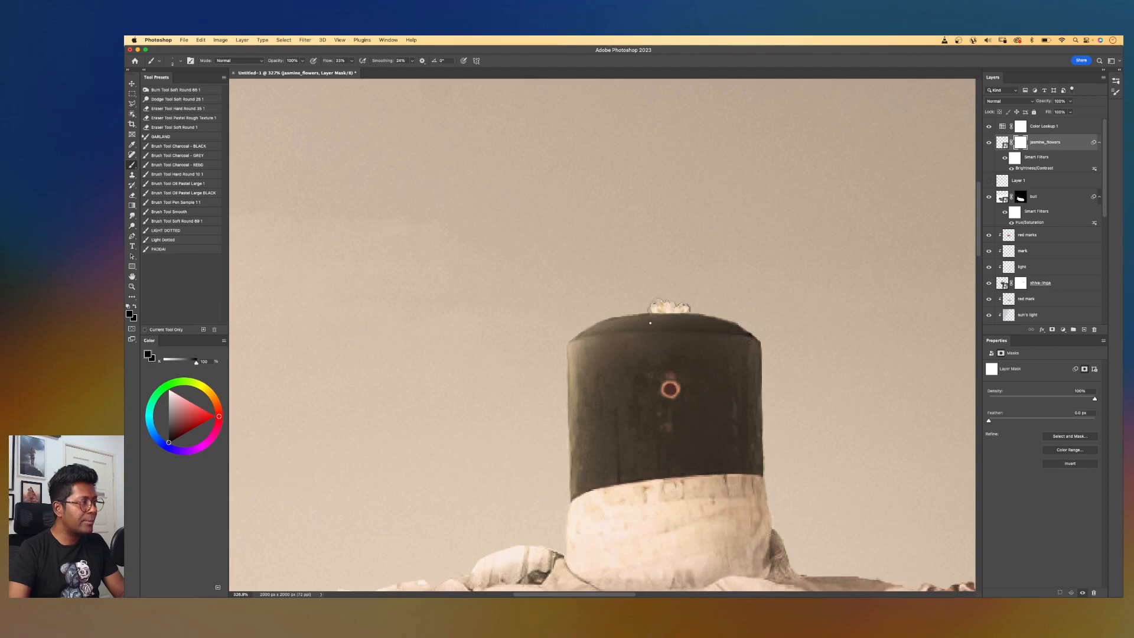
scroll(650, 323, "down", 10)
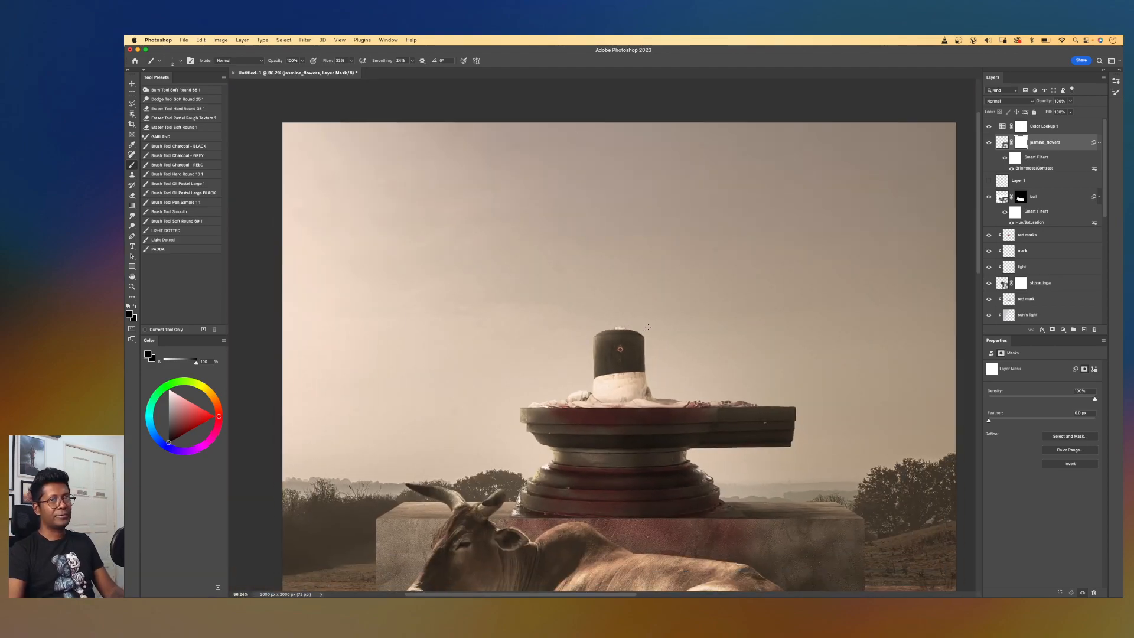
scroll(648, 327, "up", 2)
left_click_drag(711, 287, 759, 228)
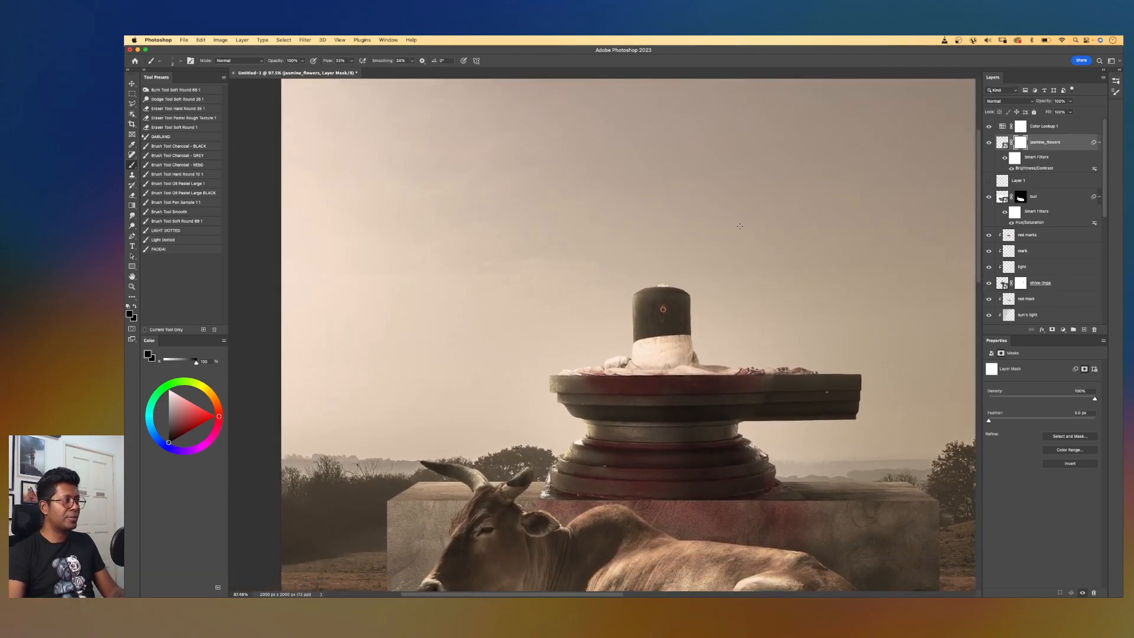
scroll(739, 225, "down", 2)
scroll(739, 226, "up", 1)
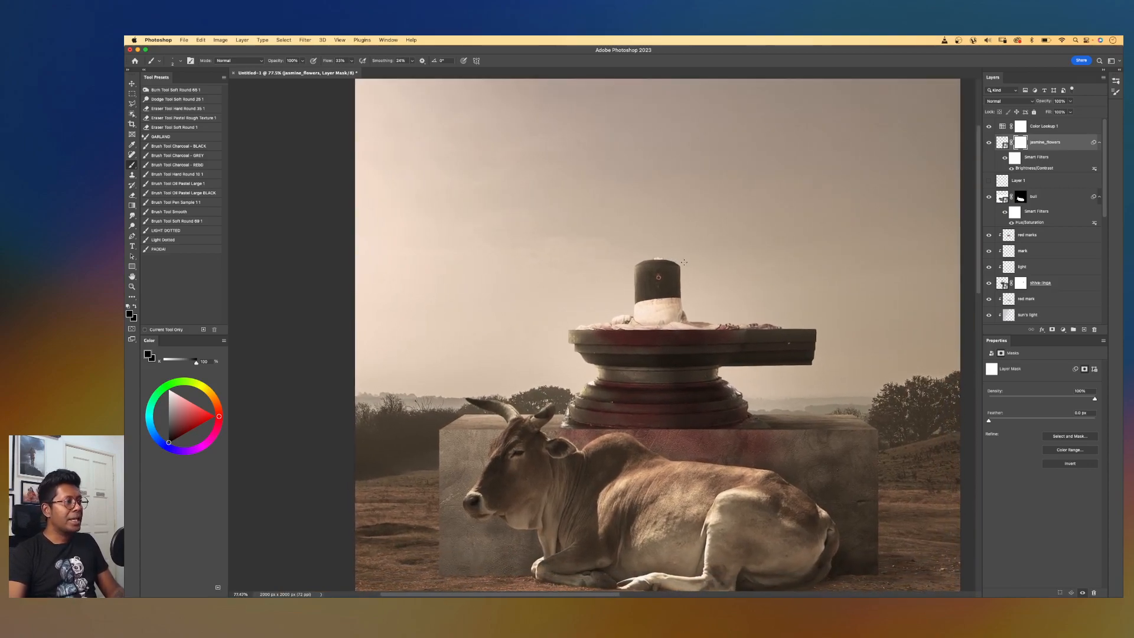
scroll(683, 261, "down", 1)
left_click_drag(705, 277, 744, 263)
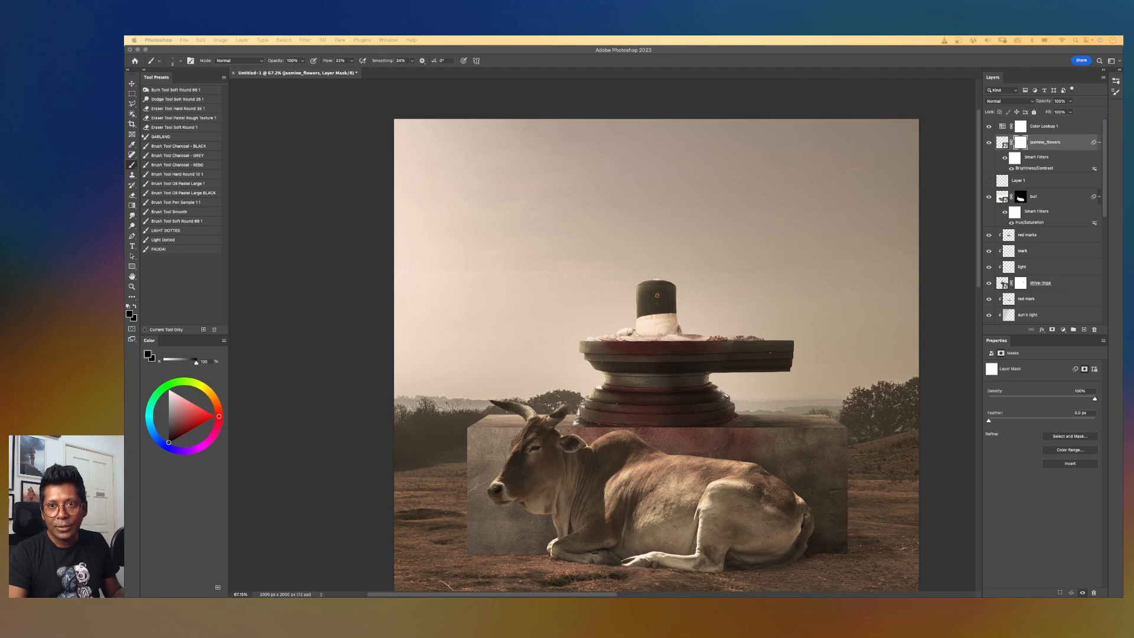
- Place the bell.jpg image as a smart object, scaled down and hanging from the canvas's top edge directly above the linga
left_click_drag(876, 222, 672, 218)
key("Return")
left_click_drag(663, 348, 660, 218)
key("ctrl+t")
key("Return")
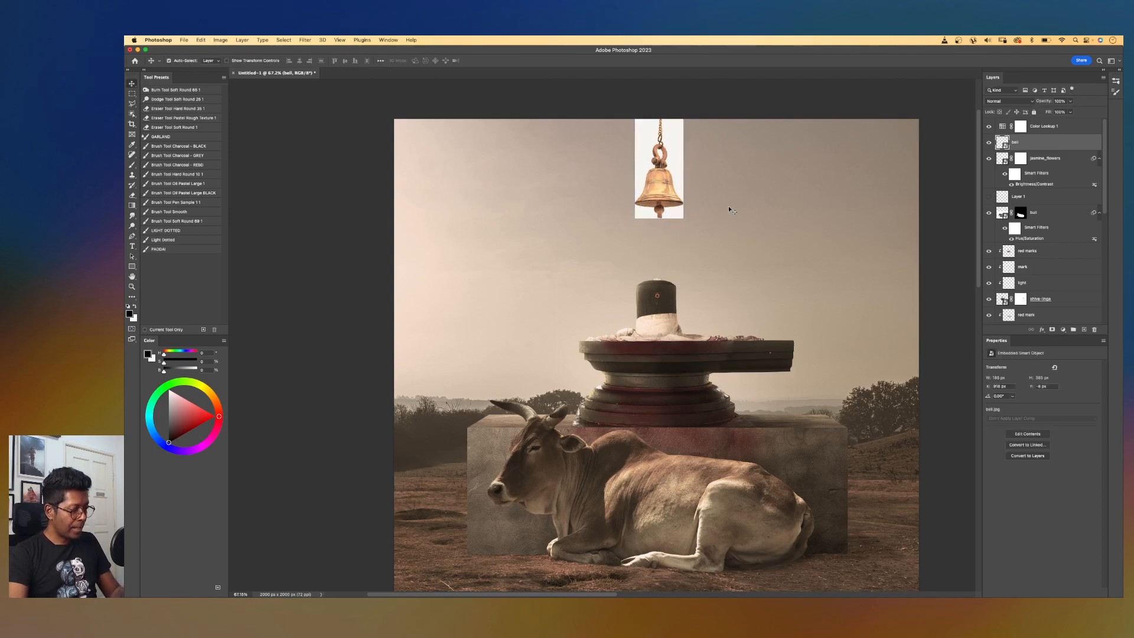
- Select the bell with Select Subject and mask out its white background
key("w")
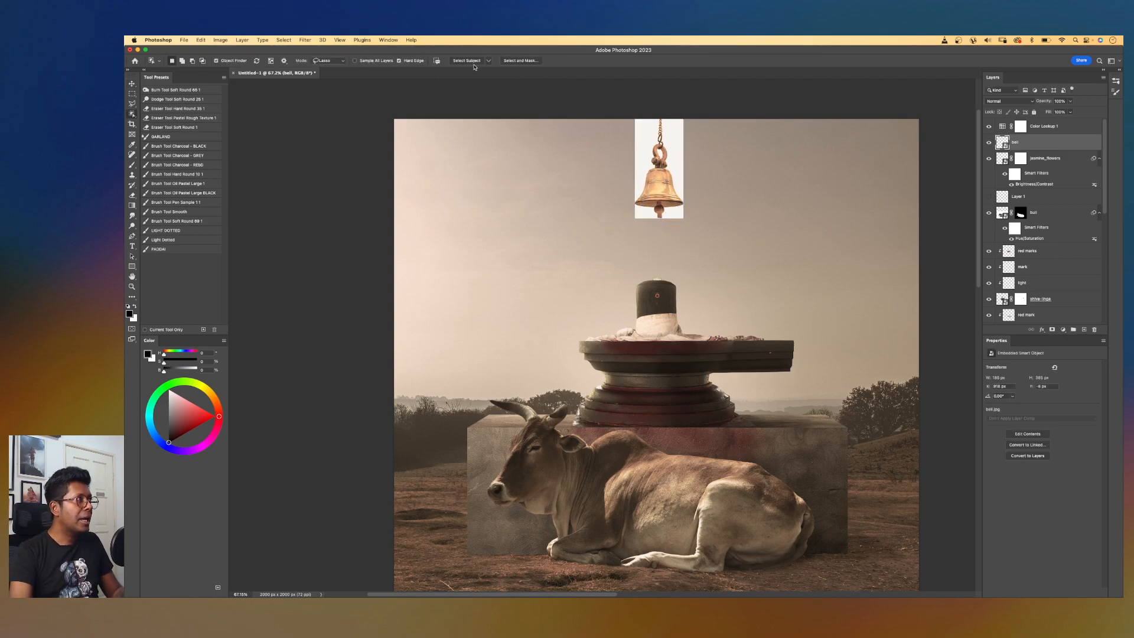
left_click(467, 60)
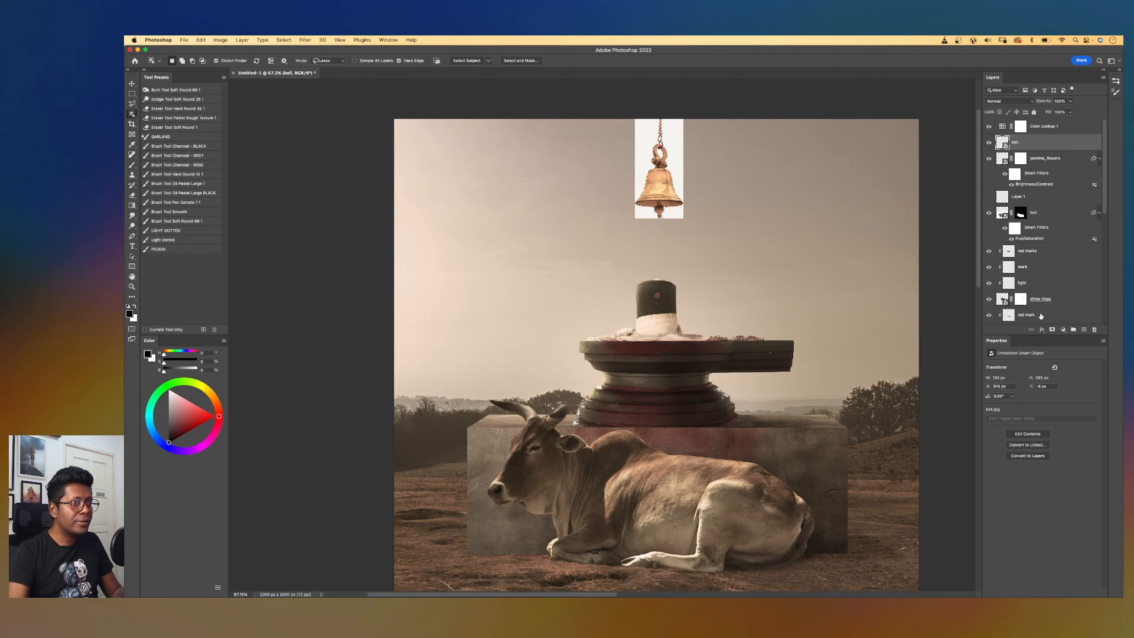
left_click(1052, 330)
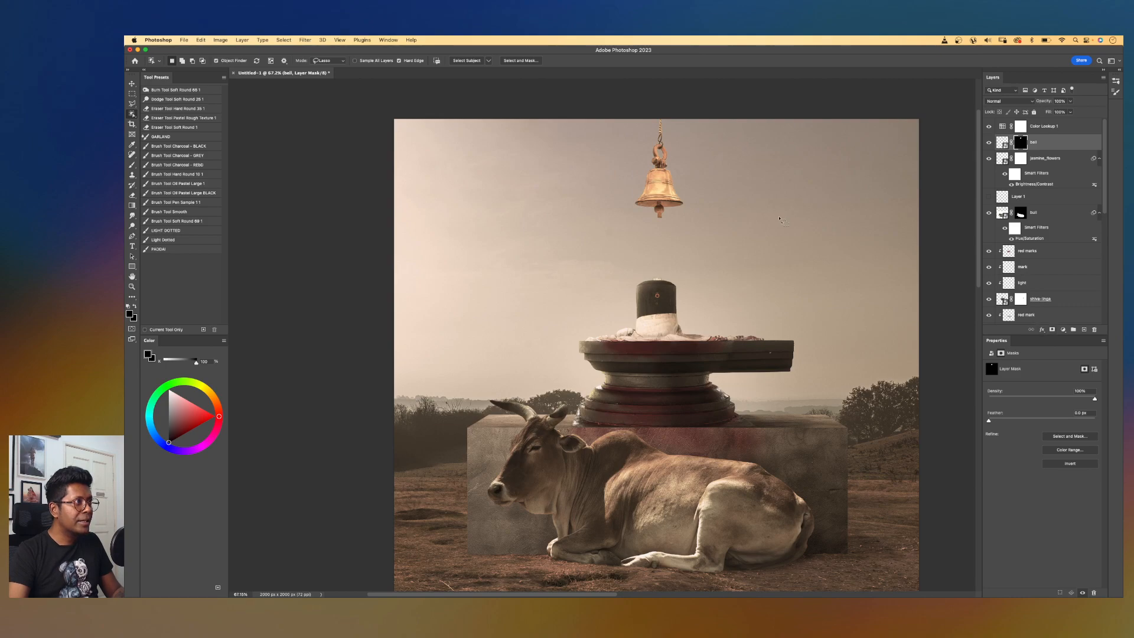
- Examine the masked bell and chain edges up close and in the whole composition
scroll(769, 216, "up", 5)
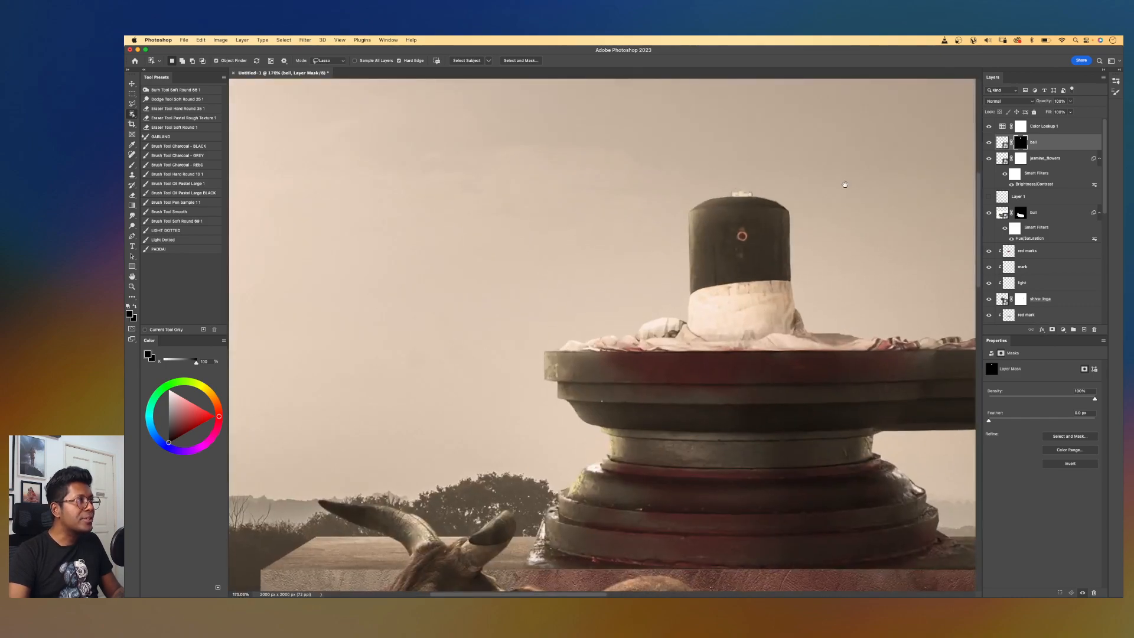
scroll(800, 251, "up", 5)
scroll(742, 256, "up", 3)
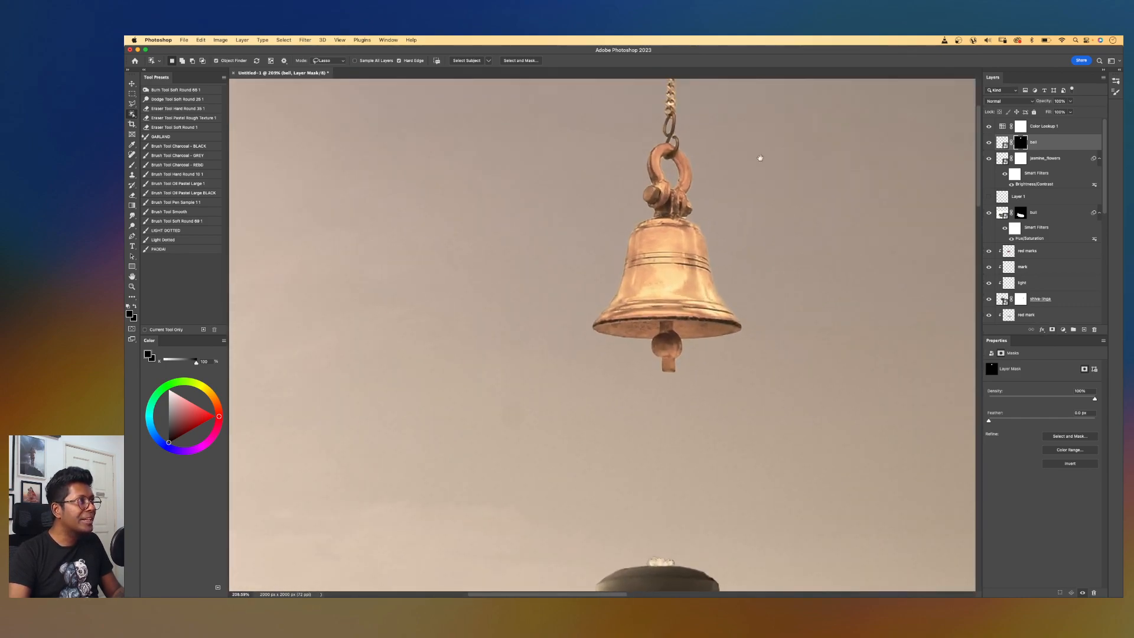
scroll(738, 268, "up", 3)
scroll(738, 267, "up", 3)
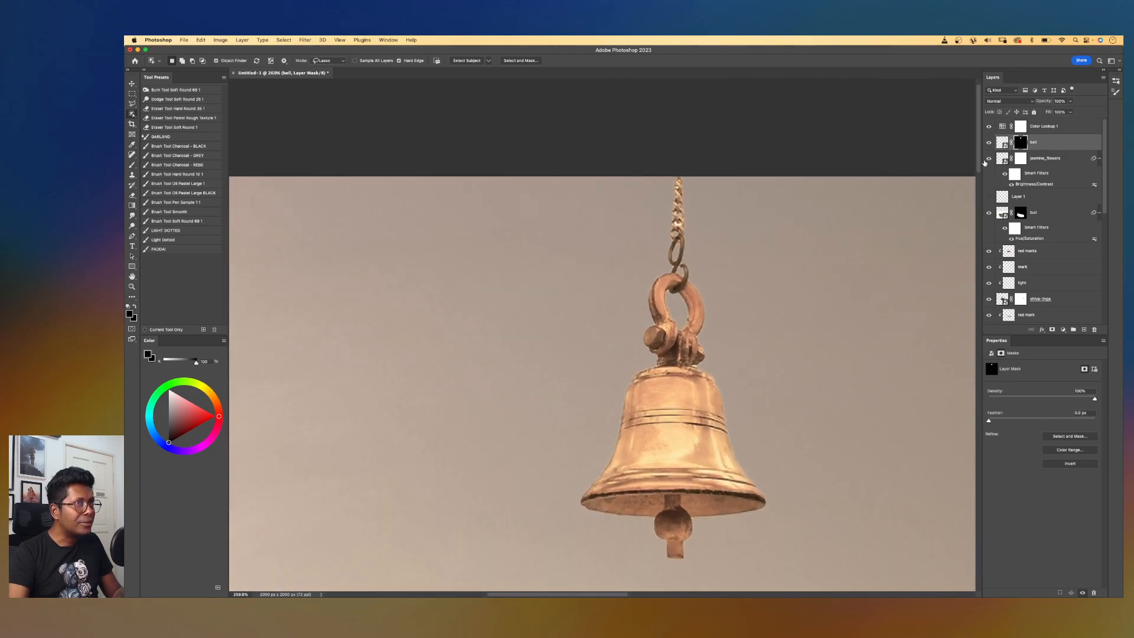
key("b")
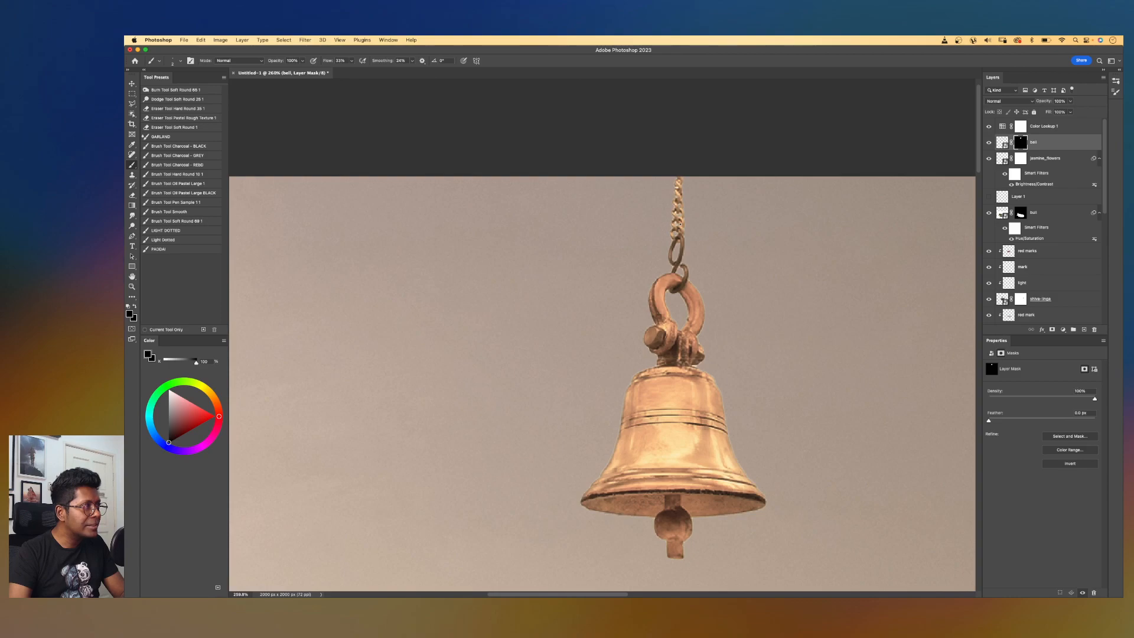
scroll(661, 230, "down", 5)
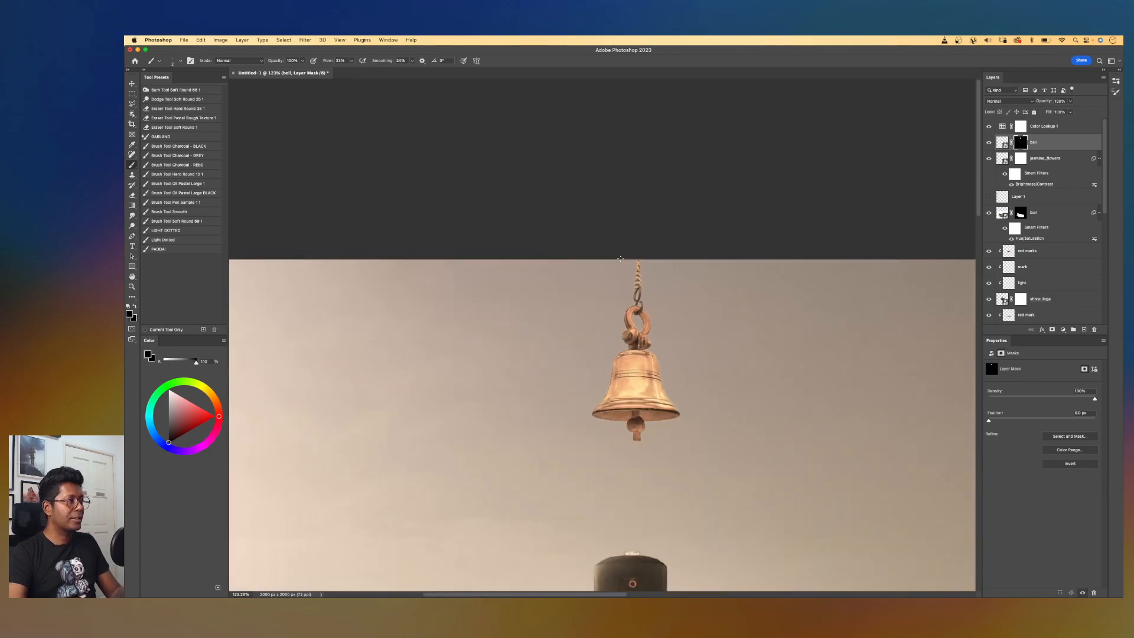
scroll(654, 199, "down", 3)
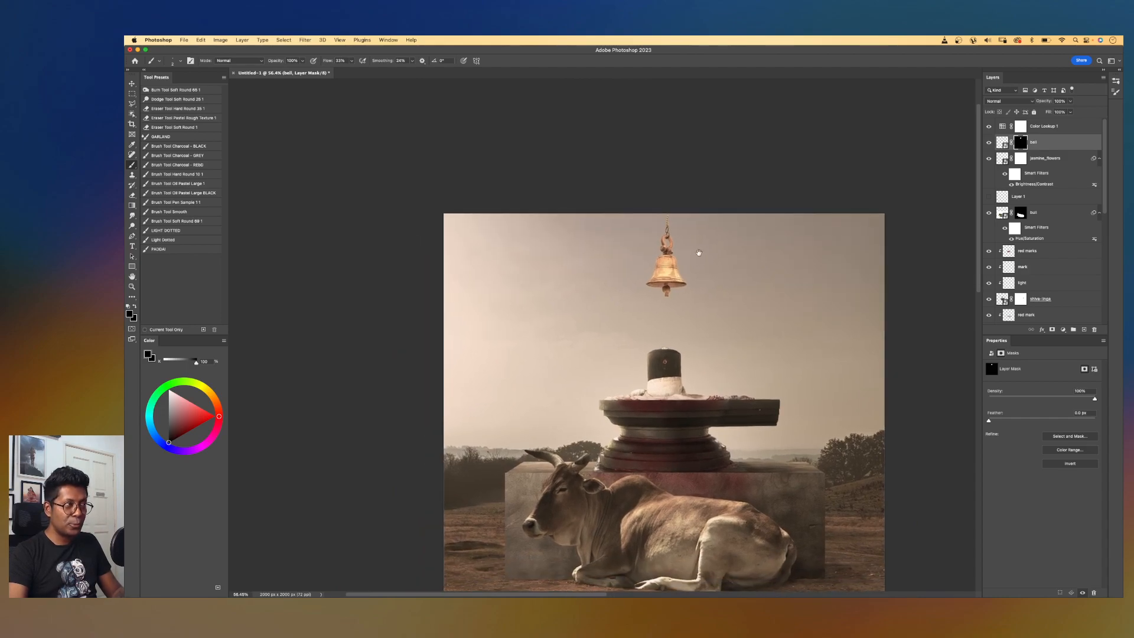
left_click_drag(698, 253, 708, 247)
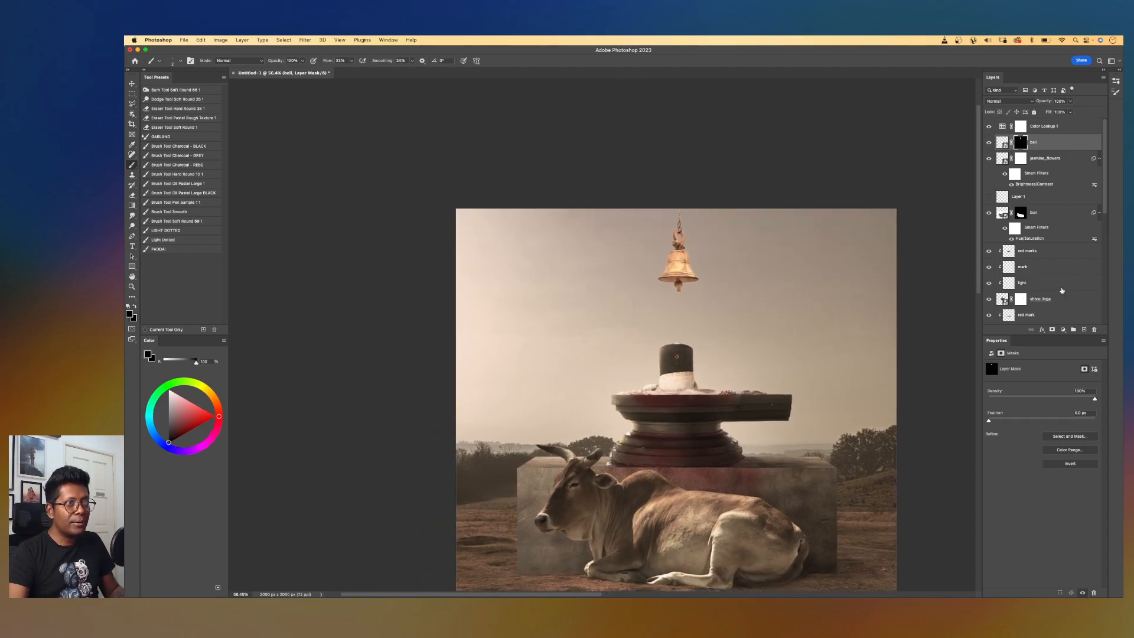
- Add a Brightness/Contrast adjustment layer above the bell and clip it to the bell layer
left_click(1063, 330)
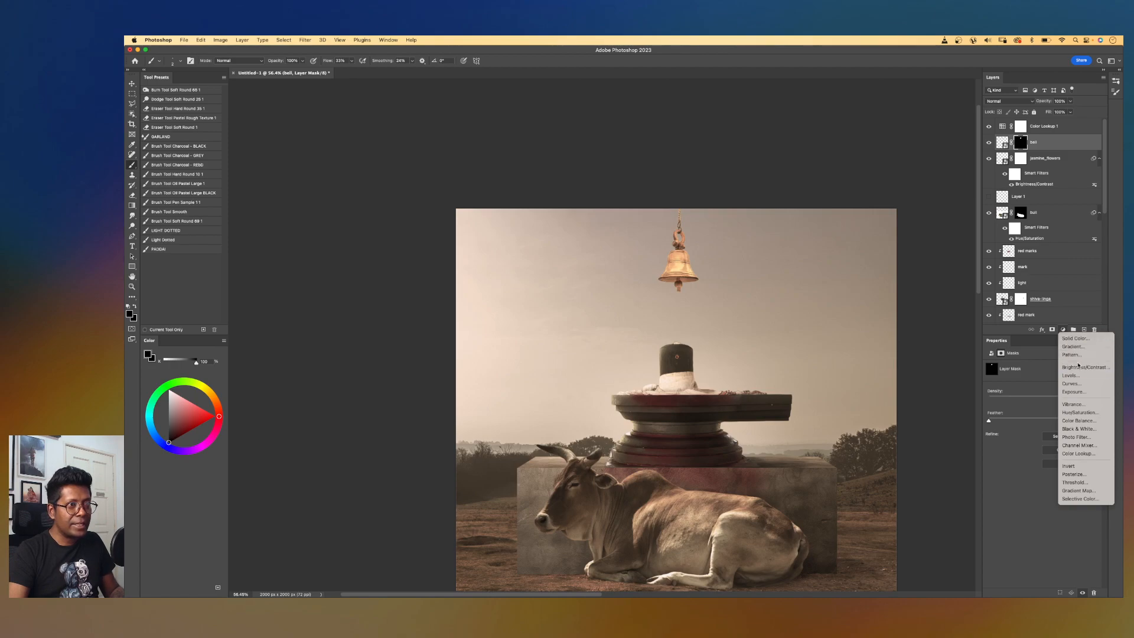
left_click(1080, 368)
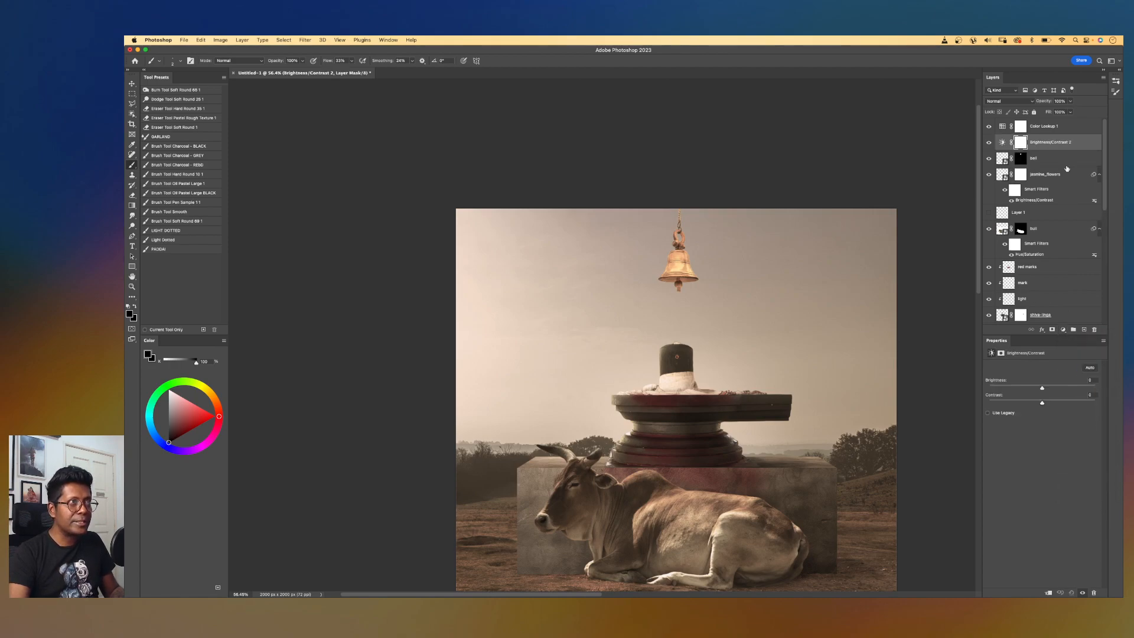
left_click(1053, 149, "alt")
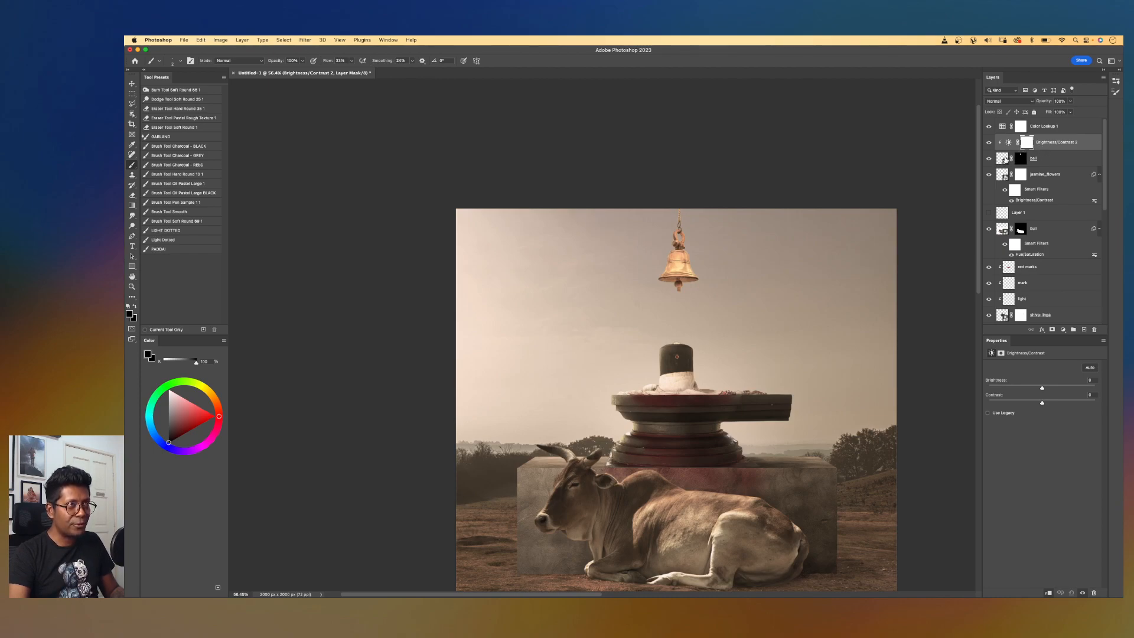
- Darken and soften the bell by setting its clipped adjustment layer's brightness to -39 and contrast to -27
left_click(1004, 160)
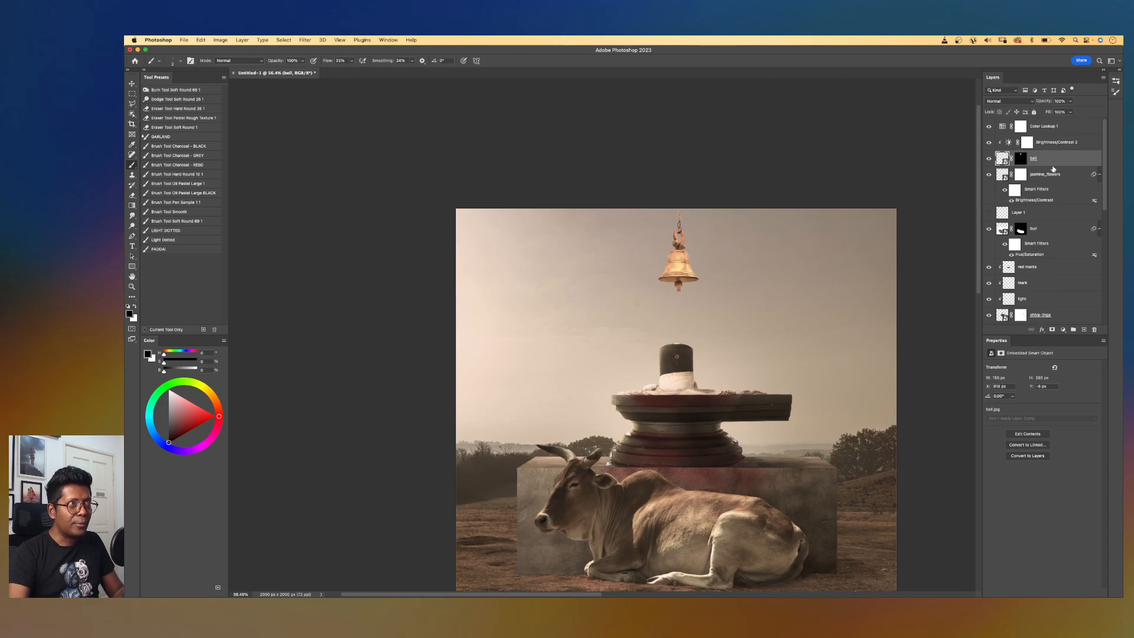
left_click(1028, 143)
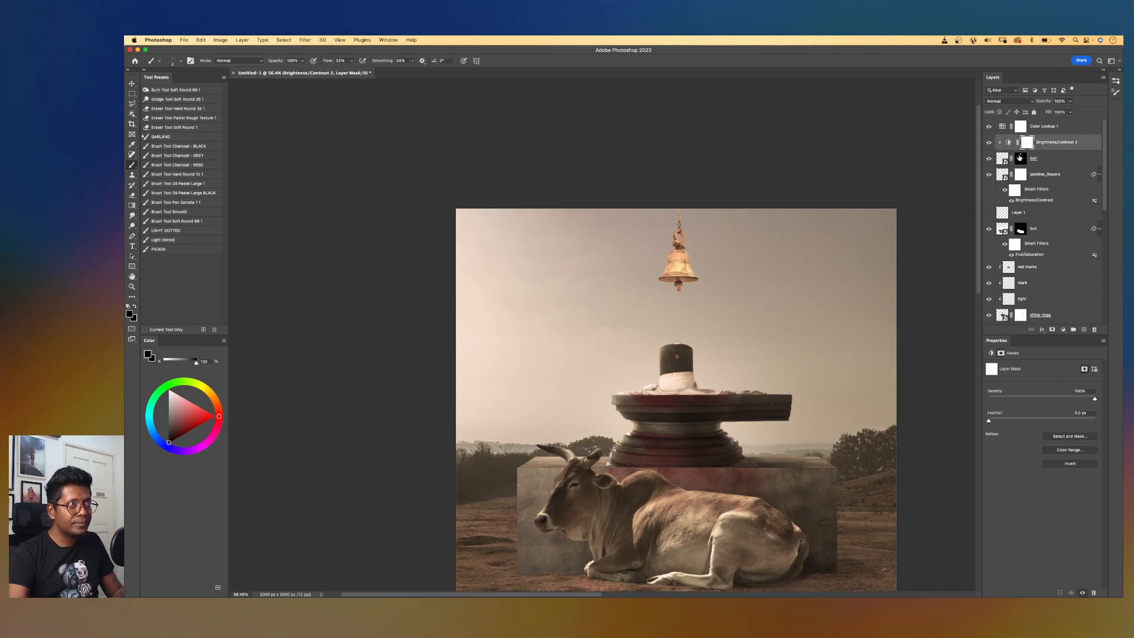
left_click(1007, 143)
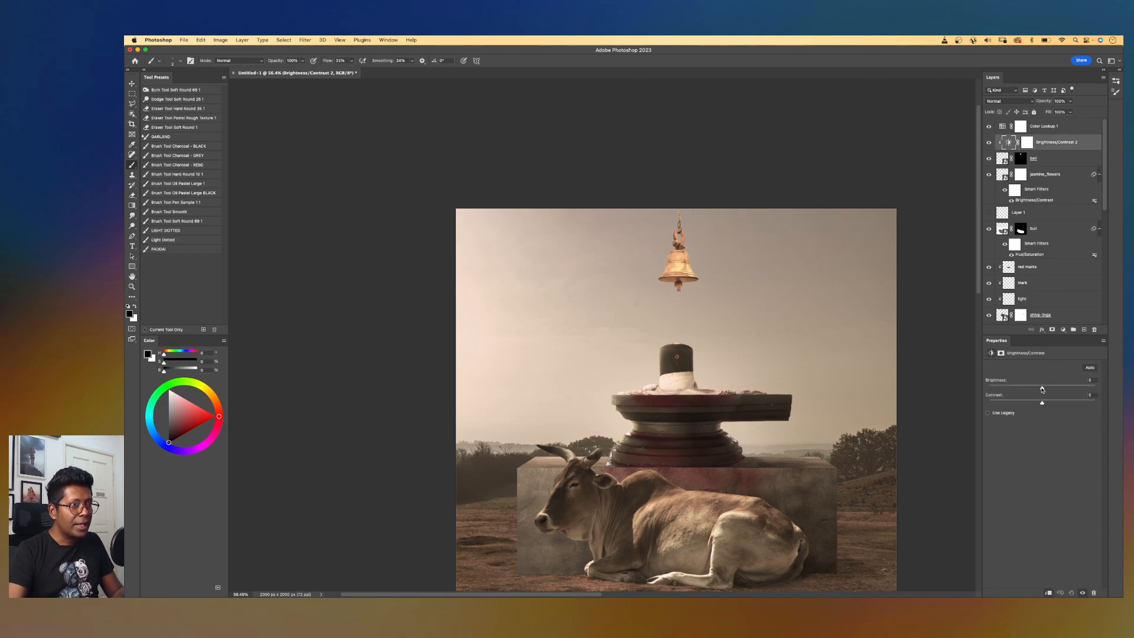
left_click_drag(1042, 389, 1028, 390)
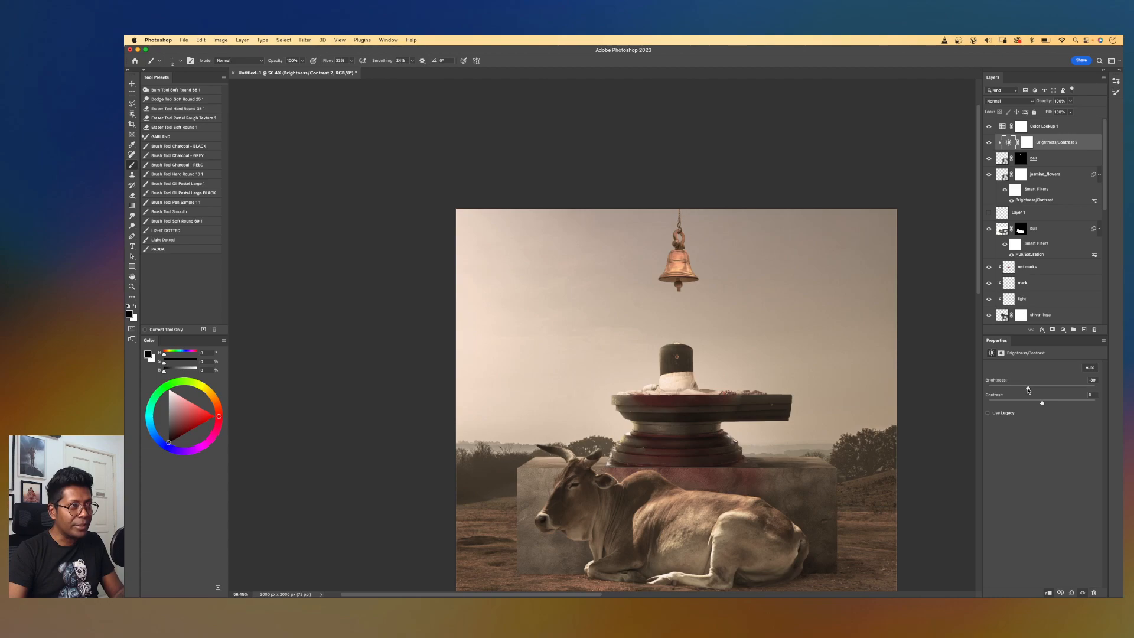
mouse_move(1028, 390)
left_mouse_down()
mouse_move(1038, 390)
mouse_move(1034, 405)
mouse_move(1013, 406)
left_mouse_up()
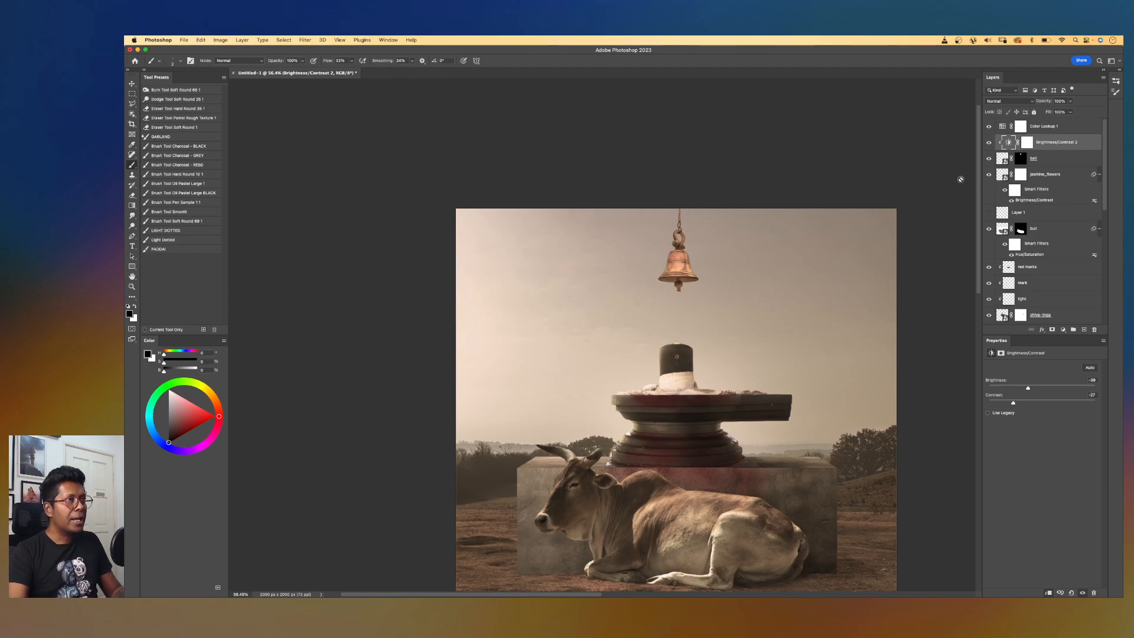
- Apply Hue/Saturation to the bell smart object with saturation -30 and lightness -8
left_click(1050, 159)
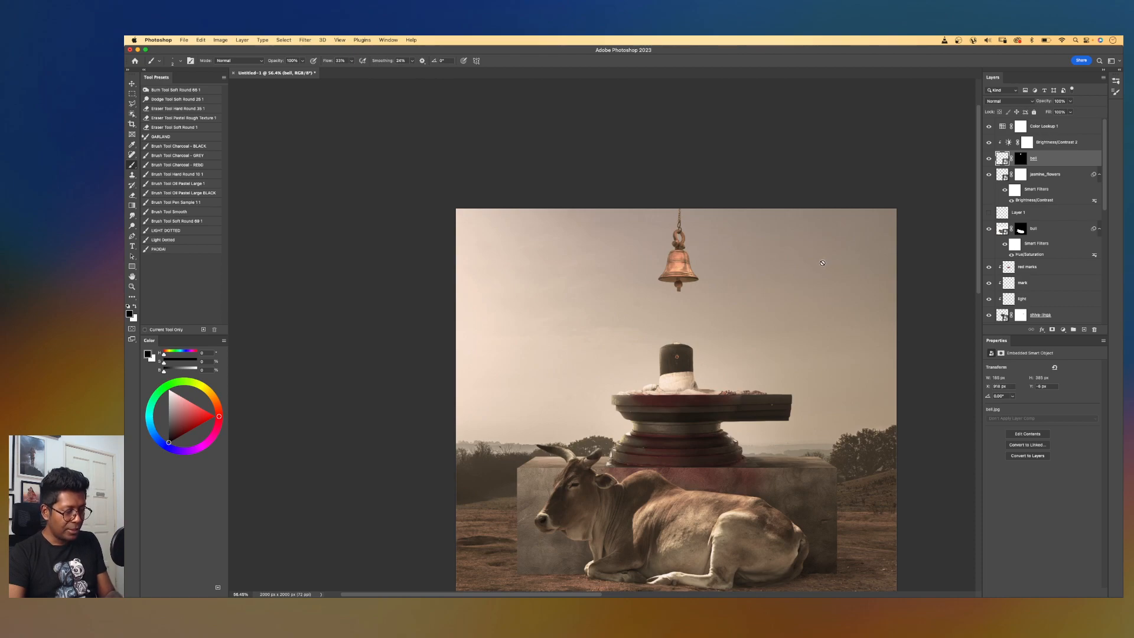
key("super+u")
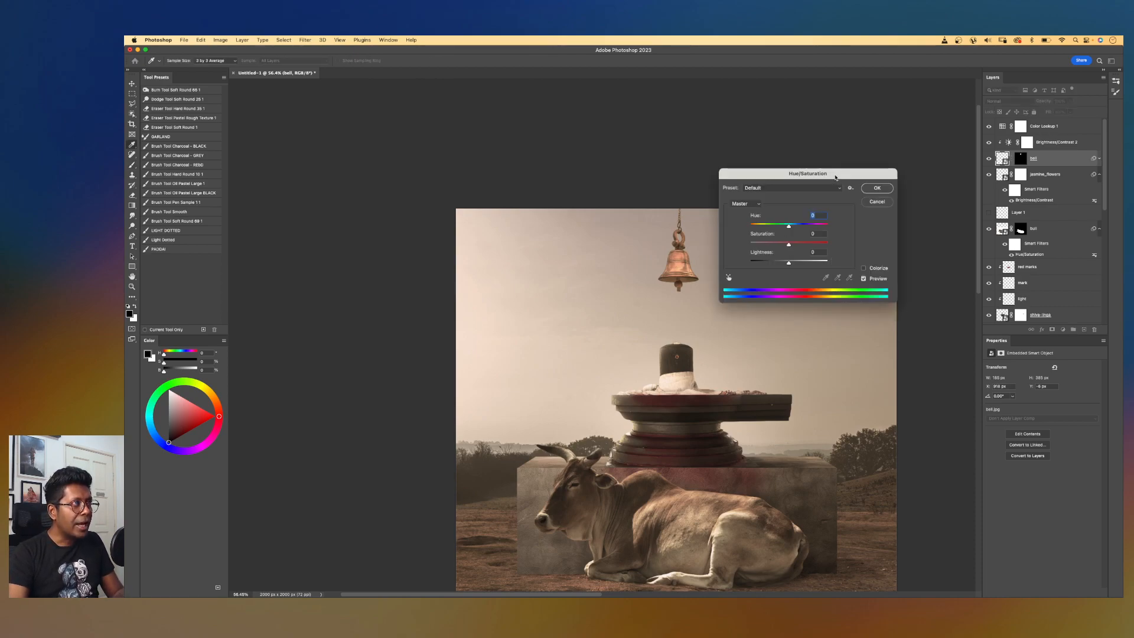
left_click_drag(835, 177, 887, 165)
left_click_drag(841, 236, 830, 237)
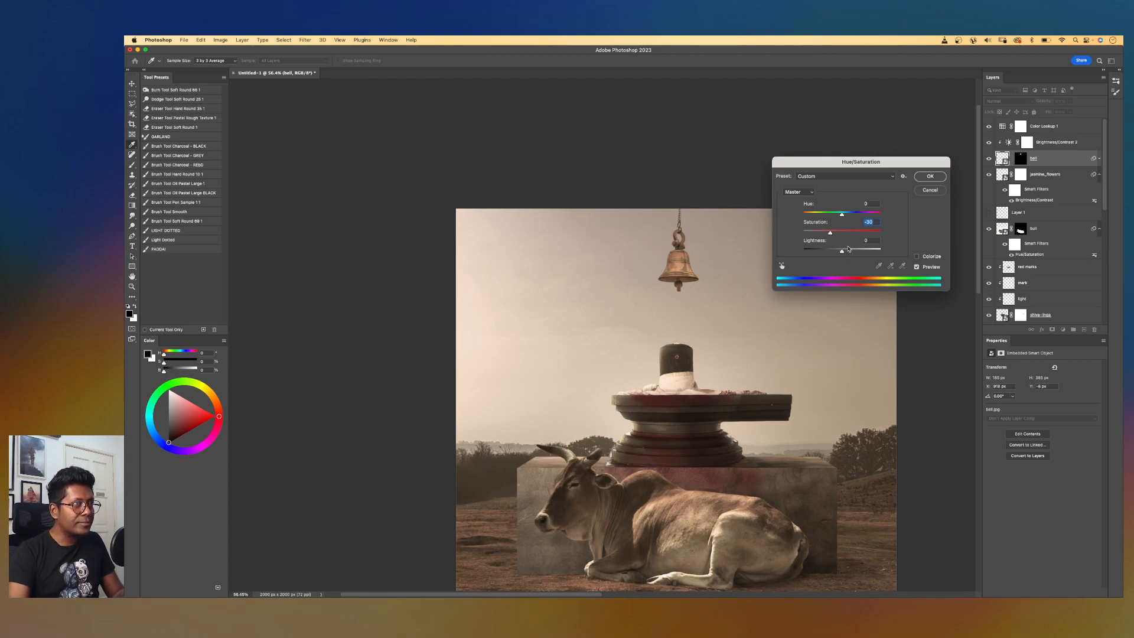
left_click_drag(842, 252, 838, 254)
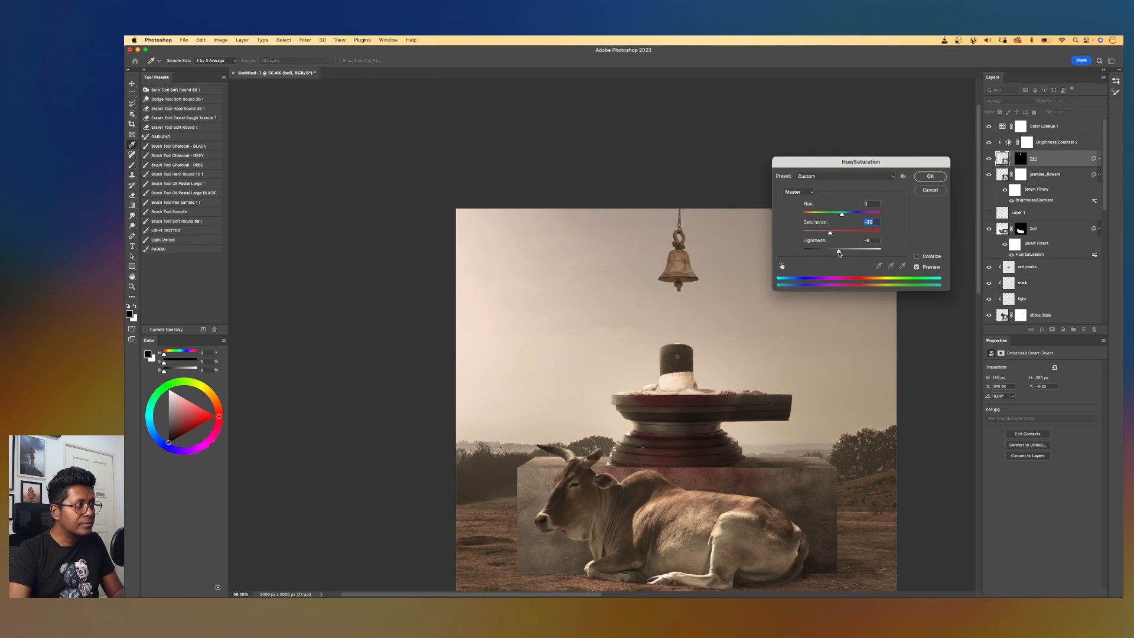
key("Return")
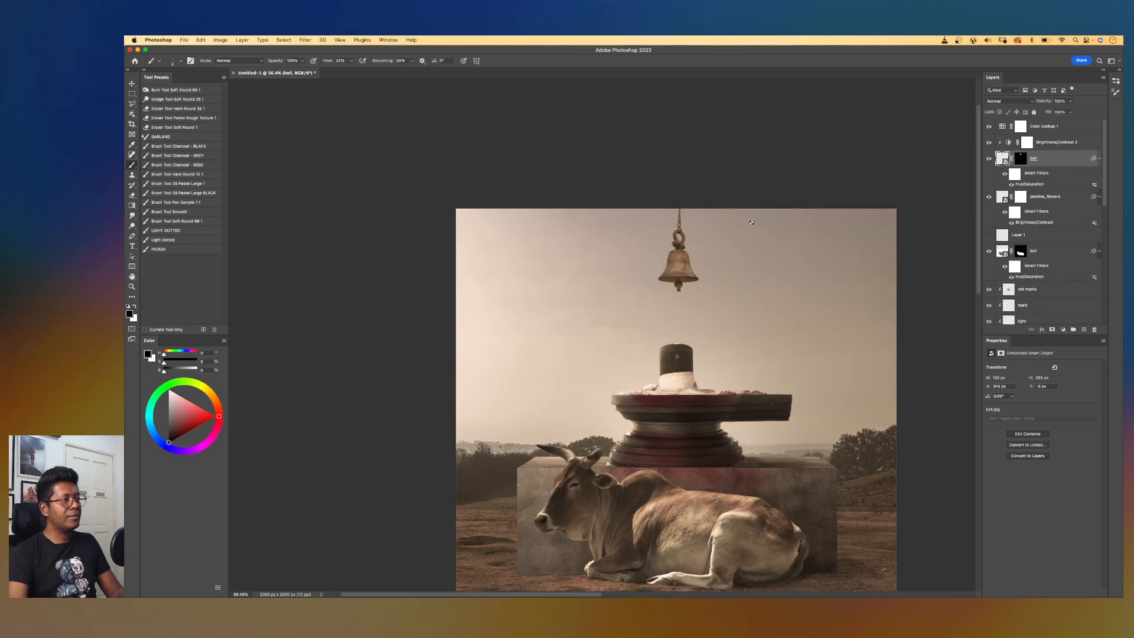
- Mask the clipped Brightness/Contrast 2 adjustment with a small black brush along the bell's sunlit left edge to restore its highlight
scroll(748, 222, "down", 3)
scroll(748, 222, "up", 3)
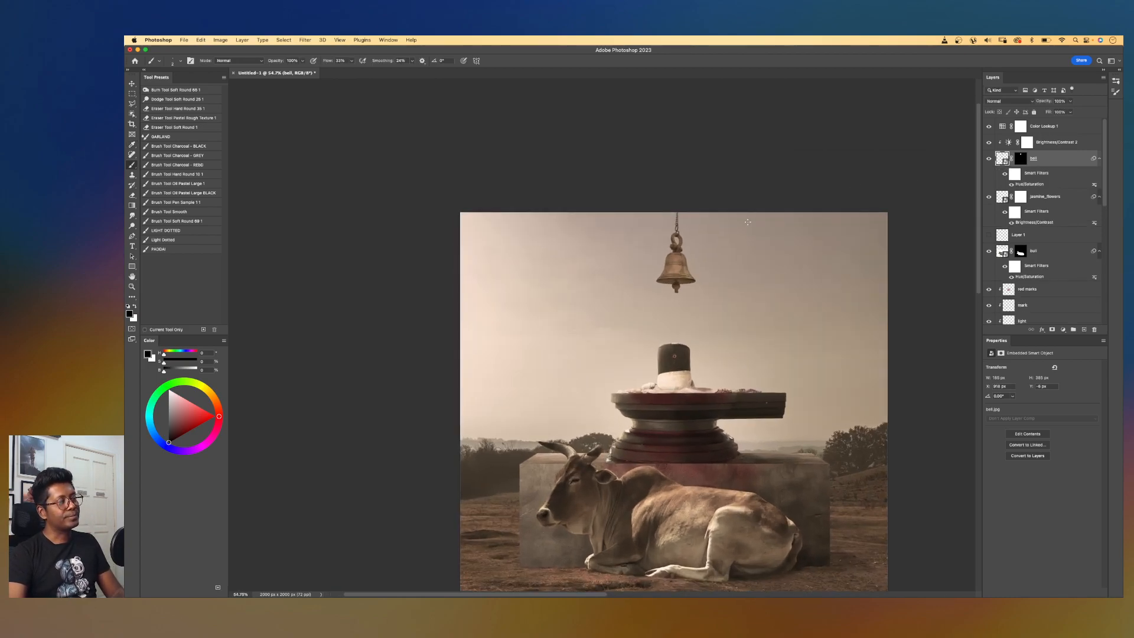
scroll(601, 334, "up", 2)
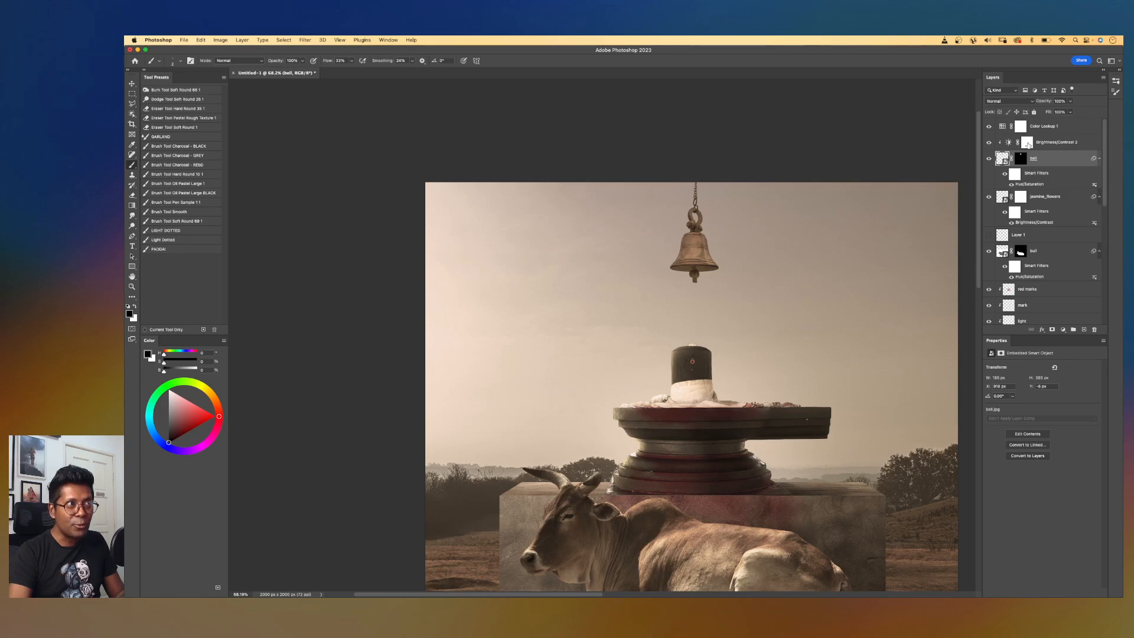
left_click(1028, 144)
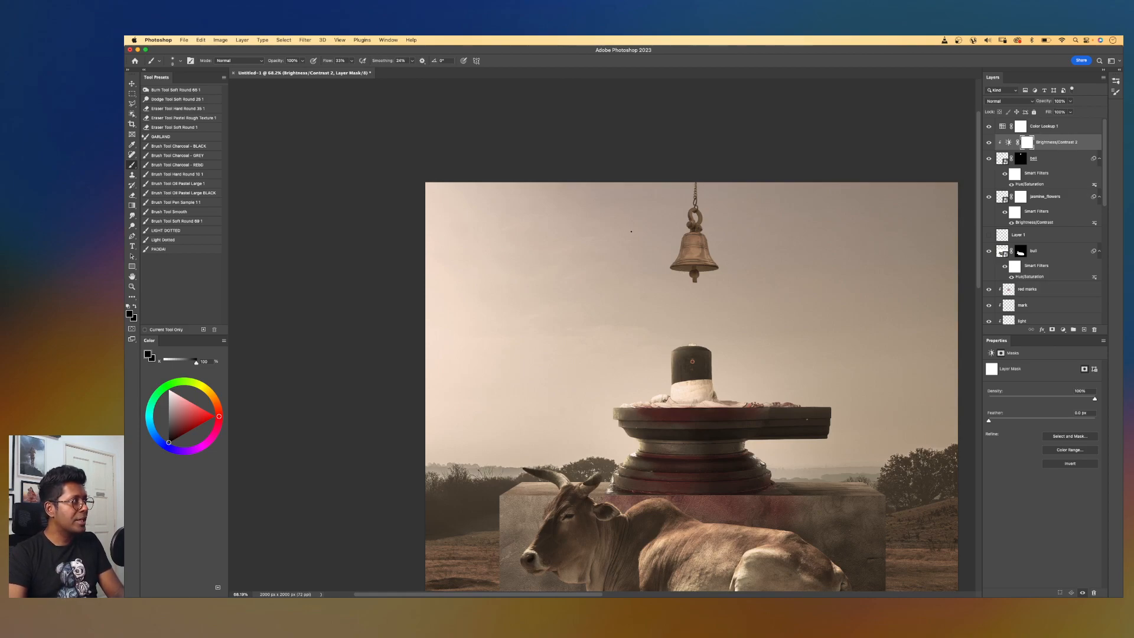
scroll(666, 203, "up", 2)
scroll(666, 204, "up", 2)
scroll(667, 203, "up", 2)
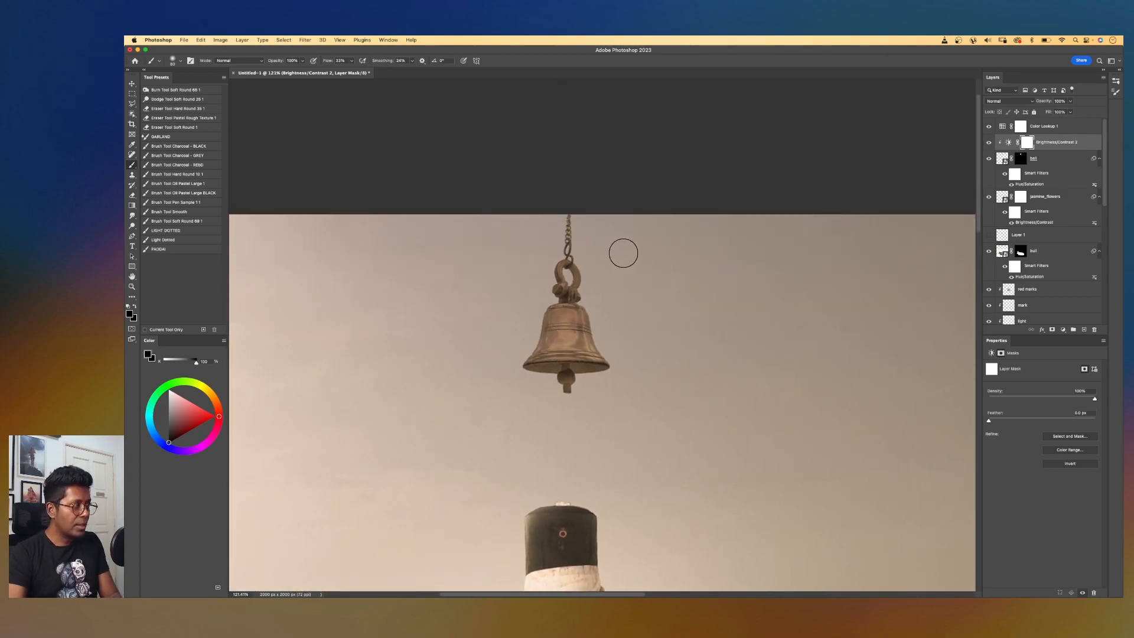
left_click_drag(632, 256, 750, 241)
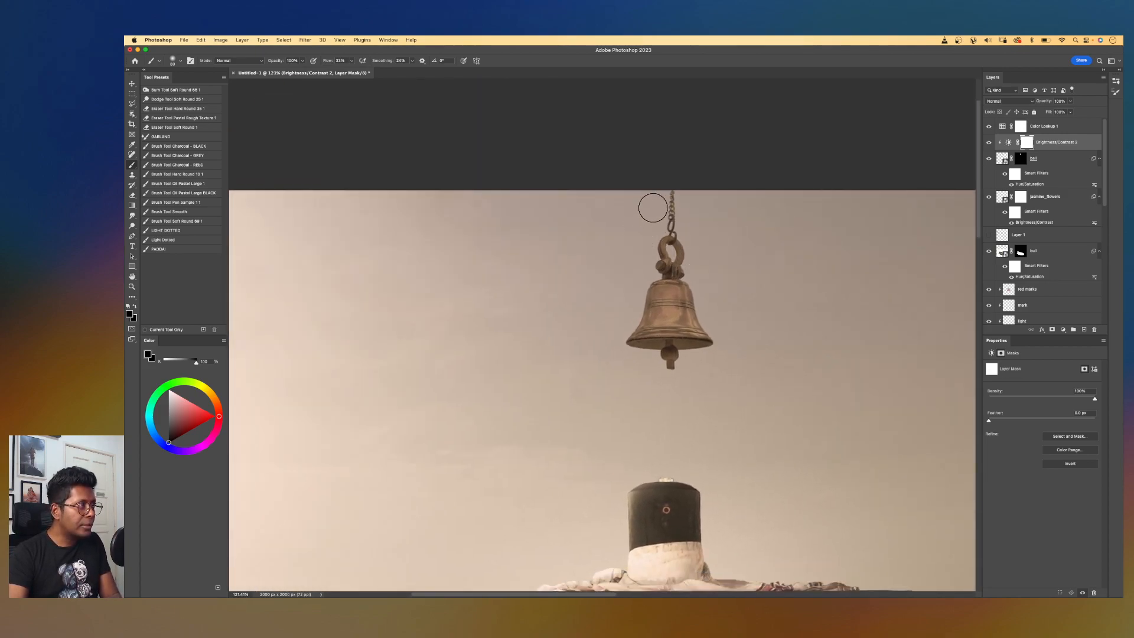
key("bracketleft")
key("bracketleft")
key("bracketleft")
key("bracketleft")
key("bracketleft")
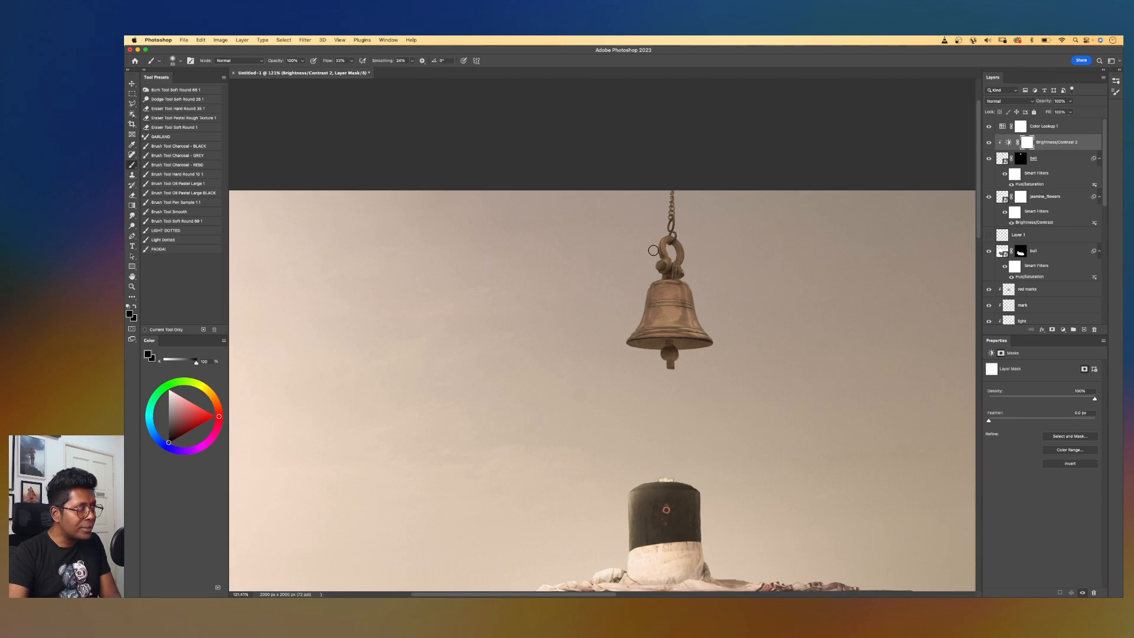
key("bracketright")
mouse_move(639, 308)
left_mouse_down()
mouse_move(654, 281)
mouse_move(620, 337)
mouse_move(640, 325)
mouse_move(651, 250)
mouse_move(660, 290)
left_mouse_up()
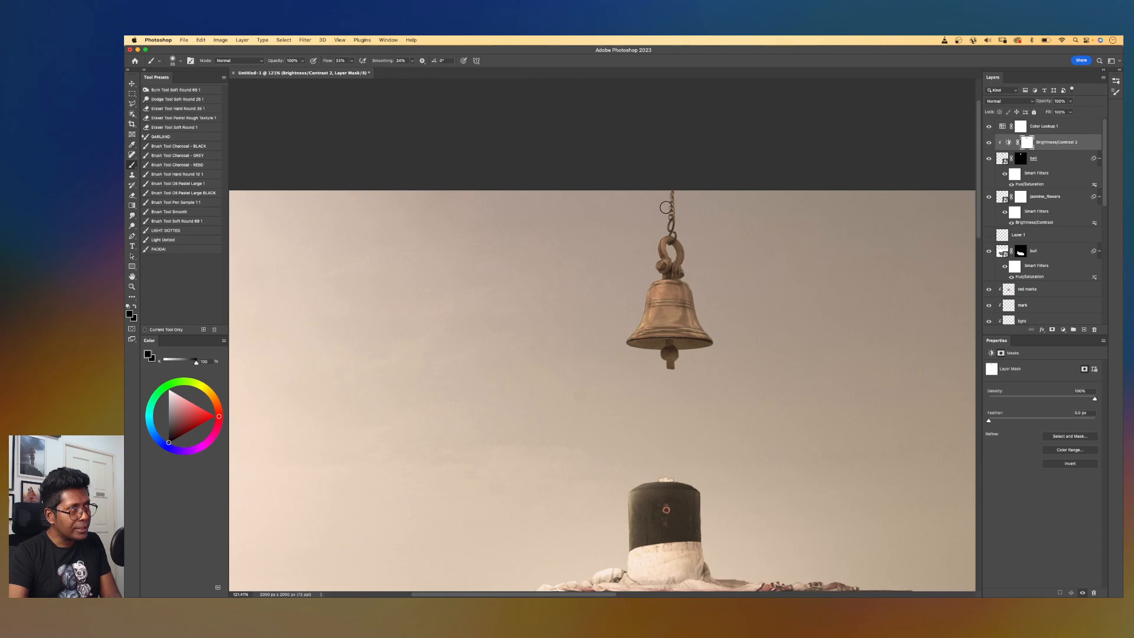
- Group the bell layer together with its clipped Brightness/Contrast 2 adjustment
scroll(656, 186, "down", 5)
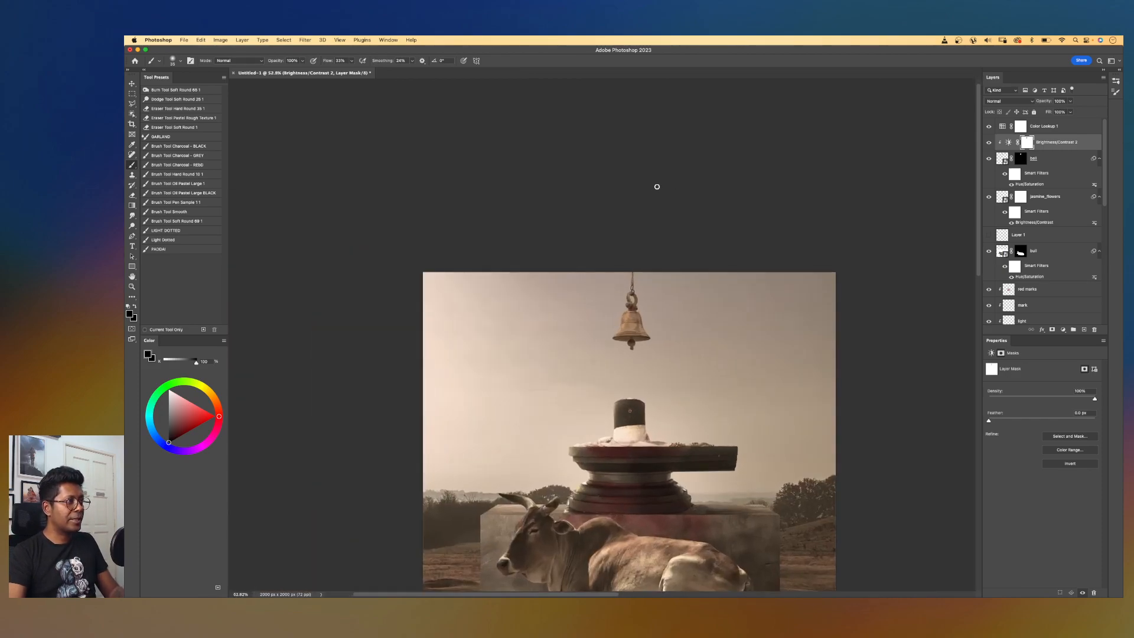
left_click_drag(737, 258, 794, 228)
scroll(769, 226, "up", 1)
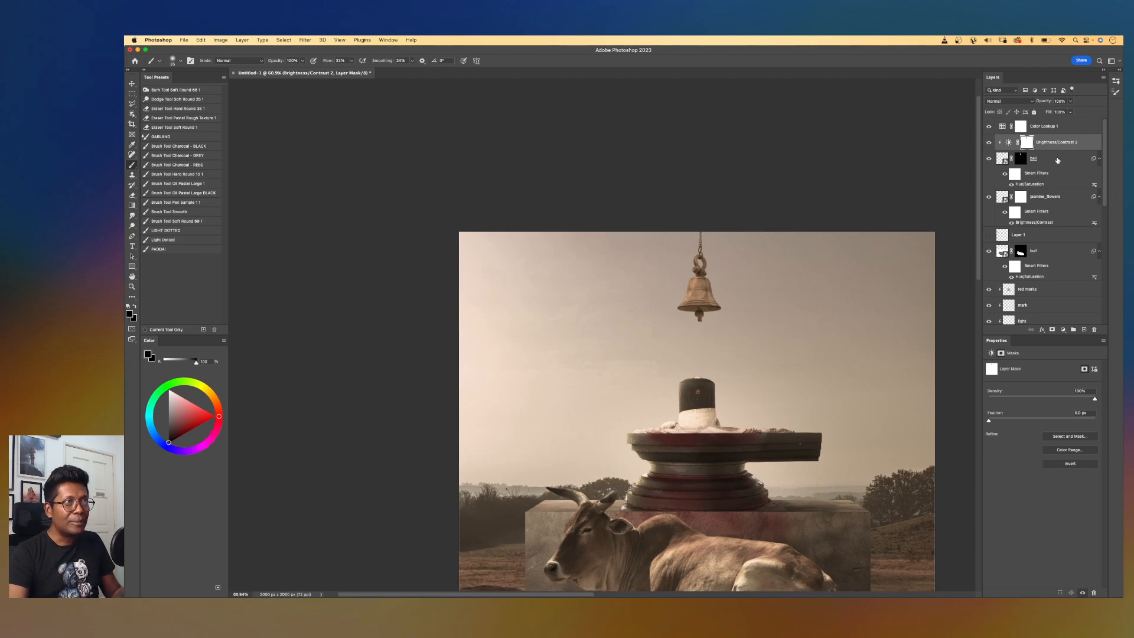
left_click(1072, 161, "shift")
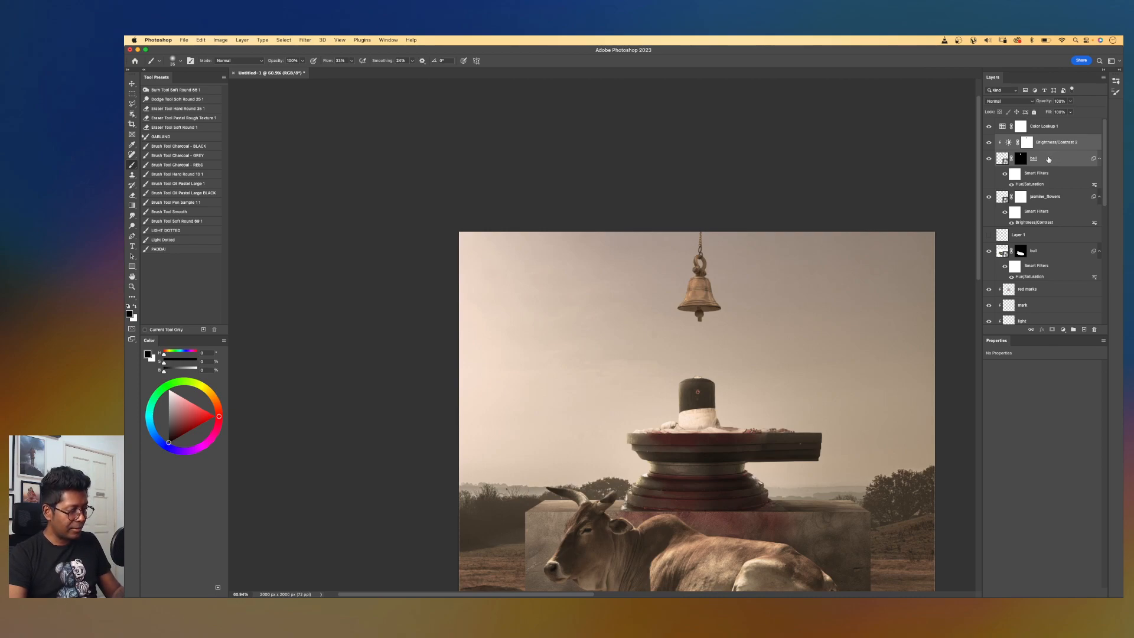
left_click(1059, 157)
left_click(1069, 145)
left_click(1065, 160, "shift")
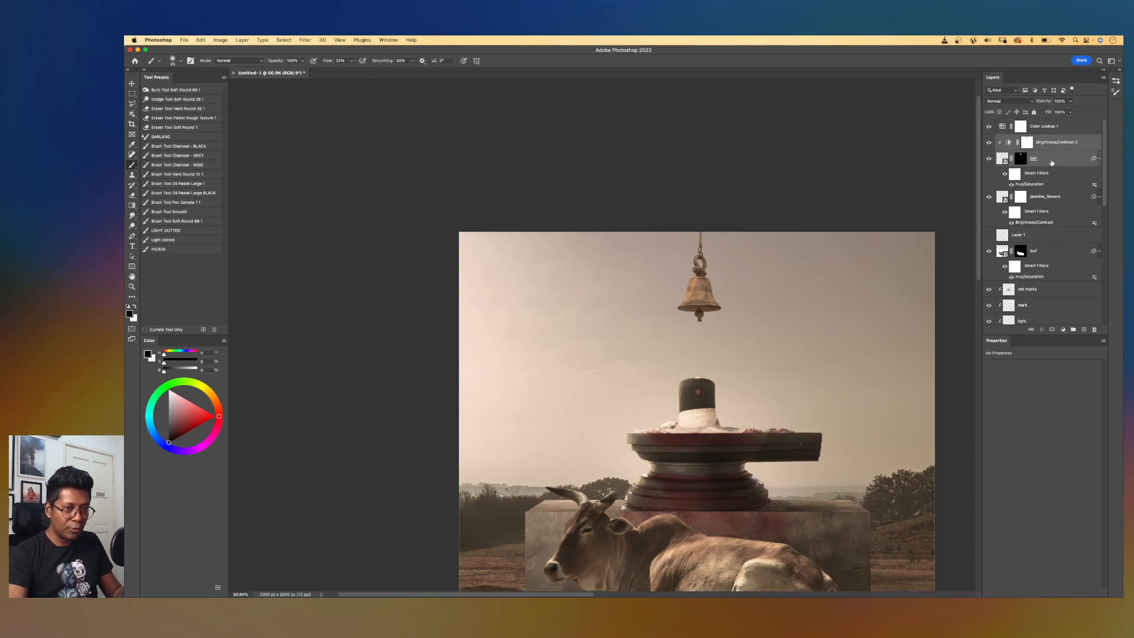
key("super+g")
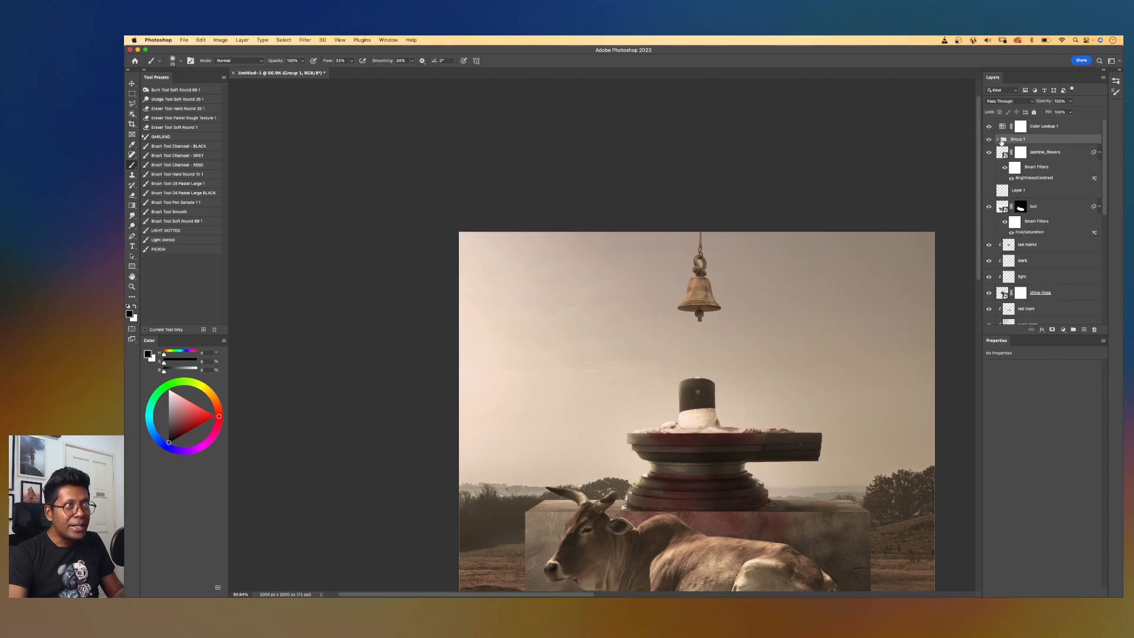
- Toggle the new group's visibility off and on to check it, and rename the group as bell
left_click(988, 139)
left_click(989, 140)
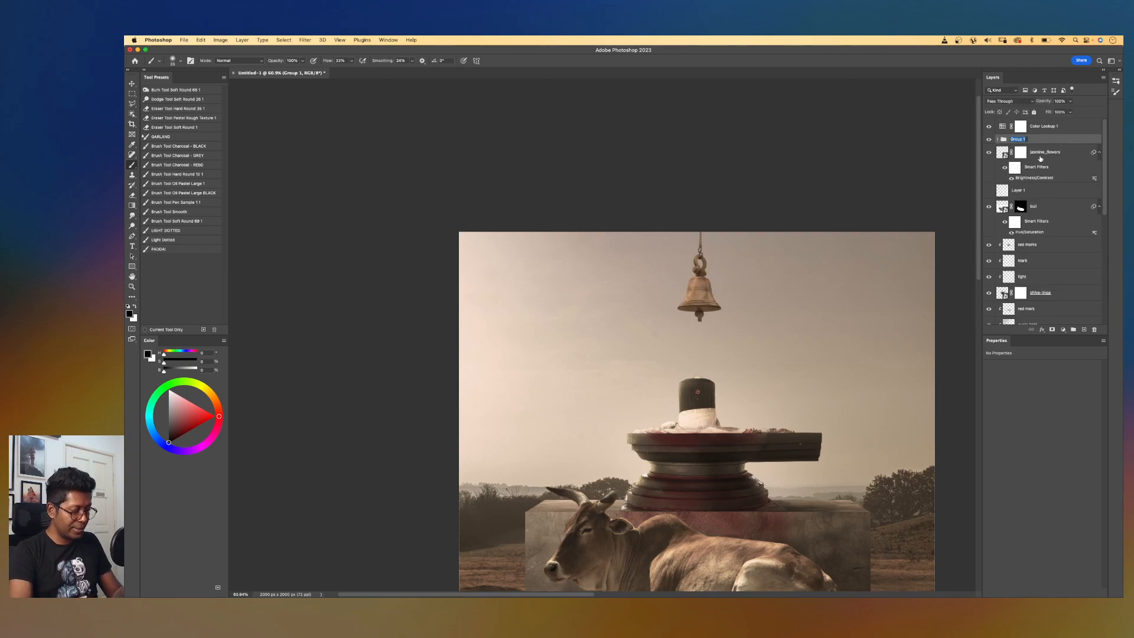
type("bell")
key("Return")
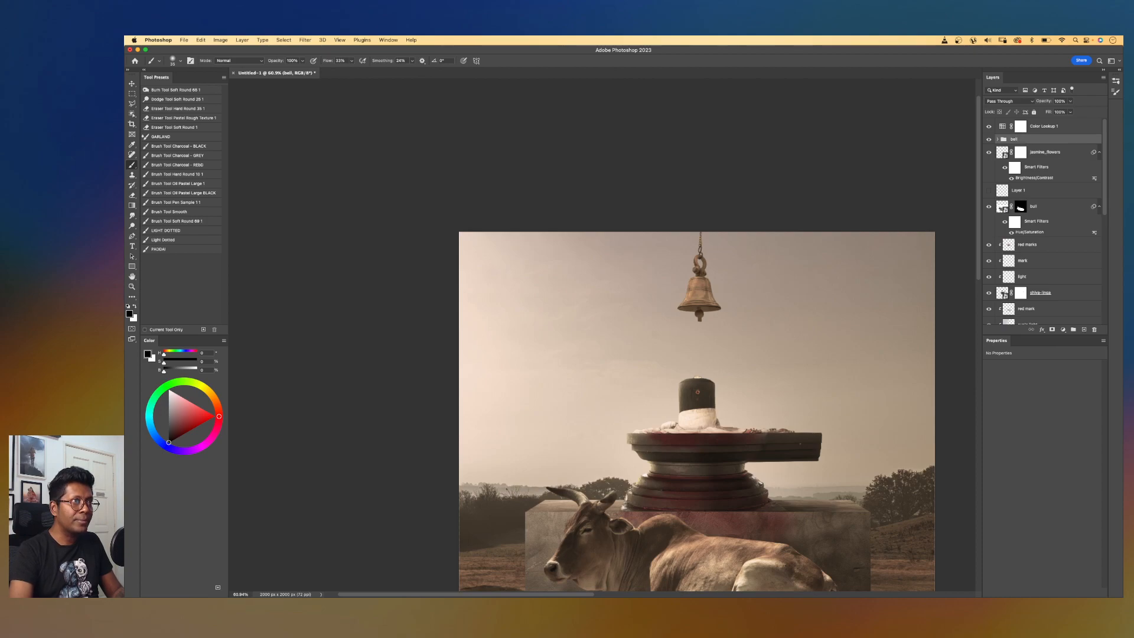
- Duplicate the bell group, scale the copy to about 63% and place it just left of and above the main bell
left_click(910, 214, "alt+super")
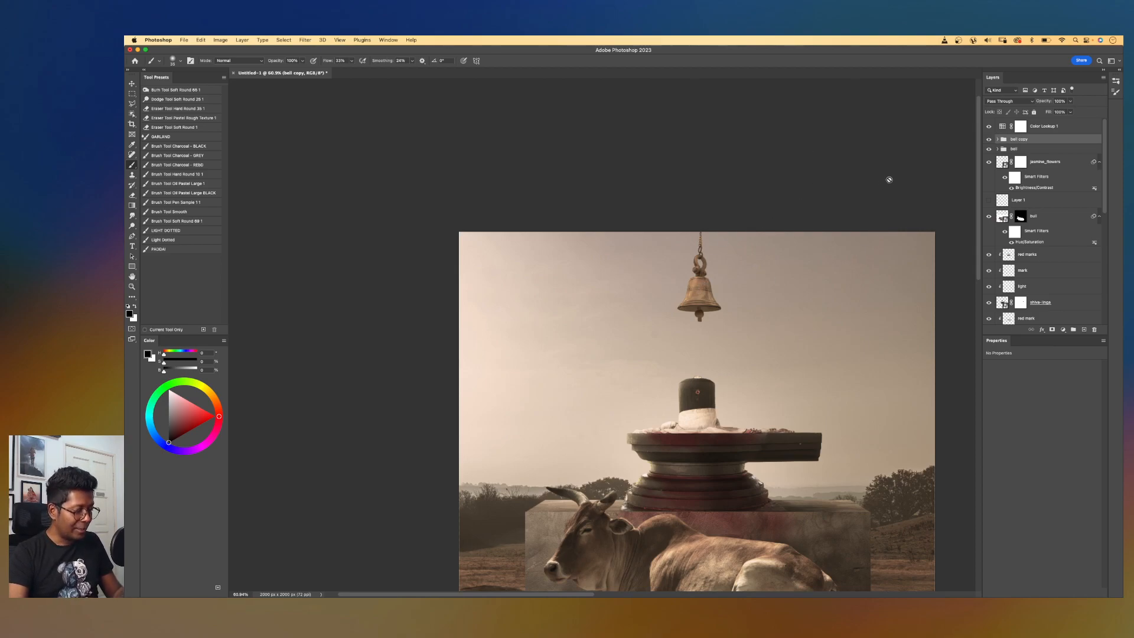
key("ctrl+t")
left_click_drag(702, 261, 672, 250)
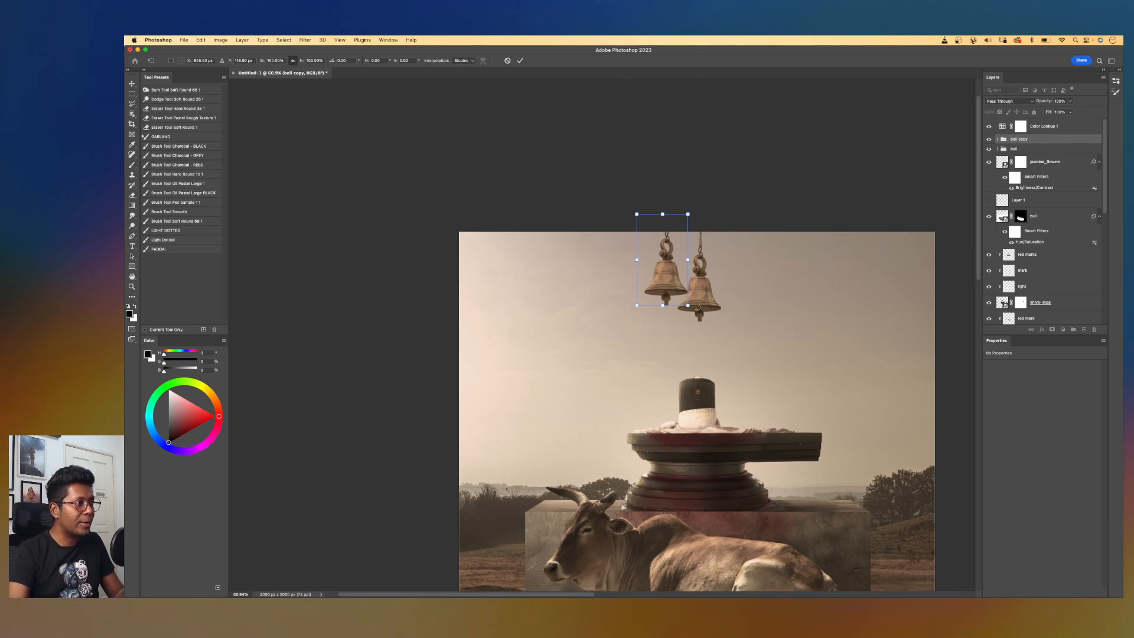
left_click_drag(689, 305, 685, 277)
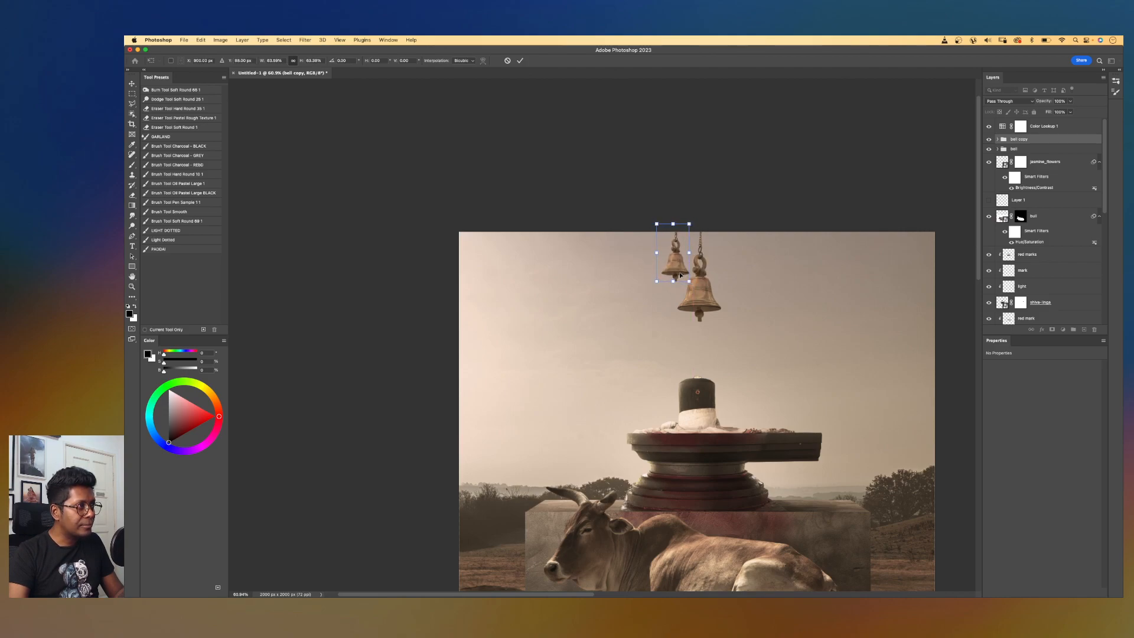
key("Return")
key("b")
- Duplicate the original bell group again and place the slightly smaller copy at the image's upper edge, right of the main bell
left_click(1024, 150)
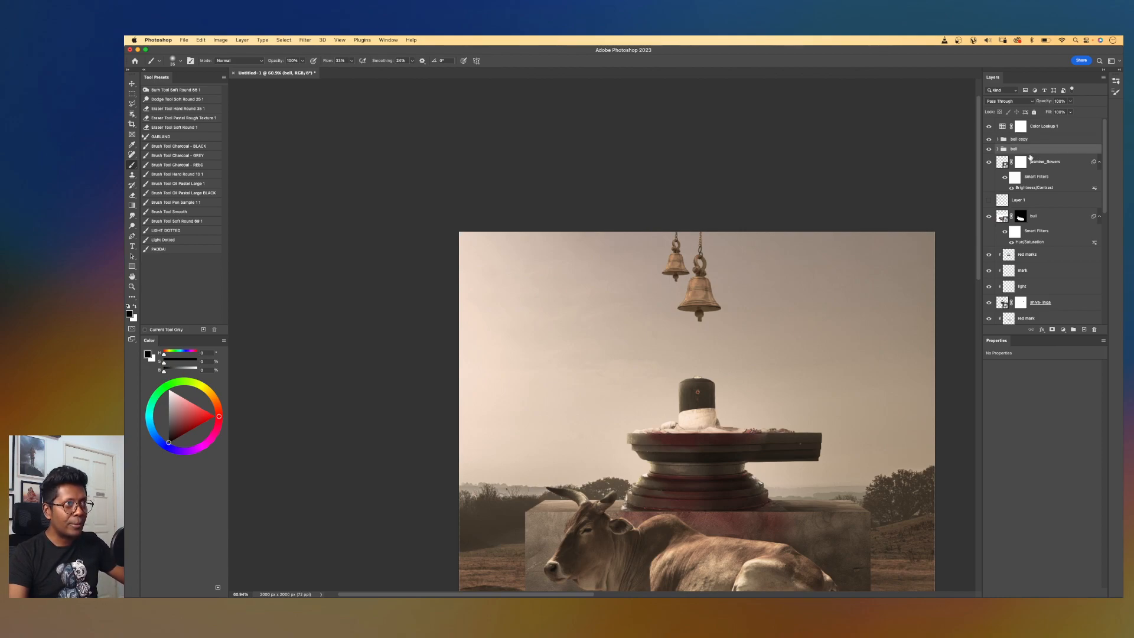
key("super+j")
key("super+t")
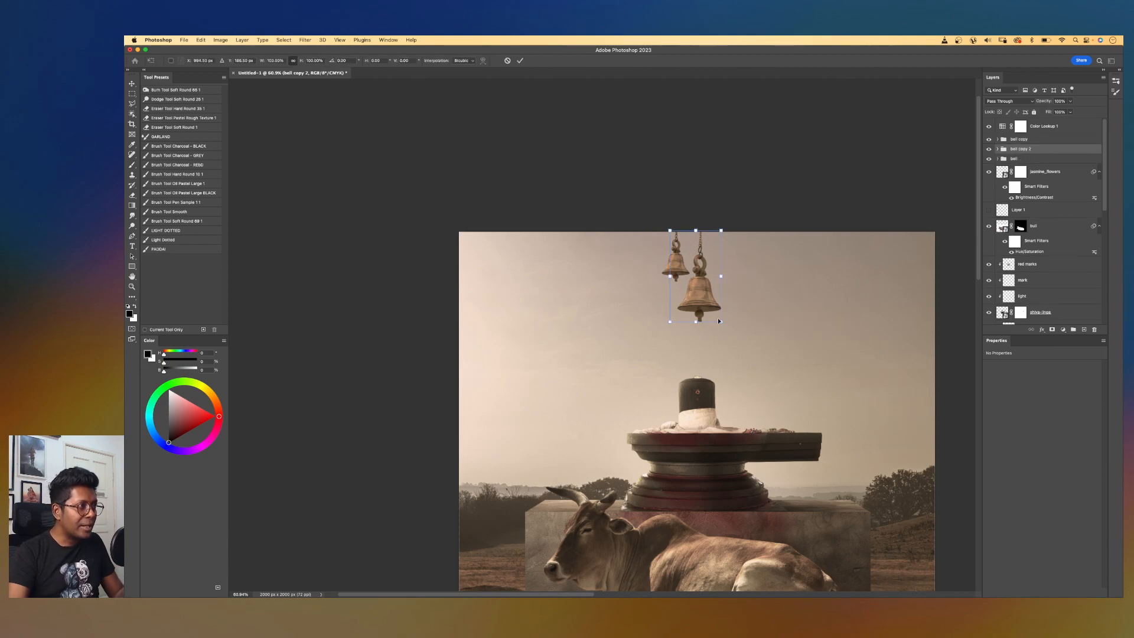
left_click_drag(721, 322, 734, 258)
key("Return")
key("b")
- Duplicate the original bell group, shrink the copy and hang it at the far left of the bell cluster
key("super+j")
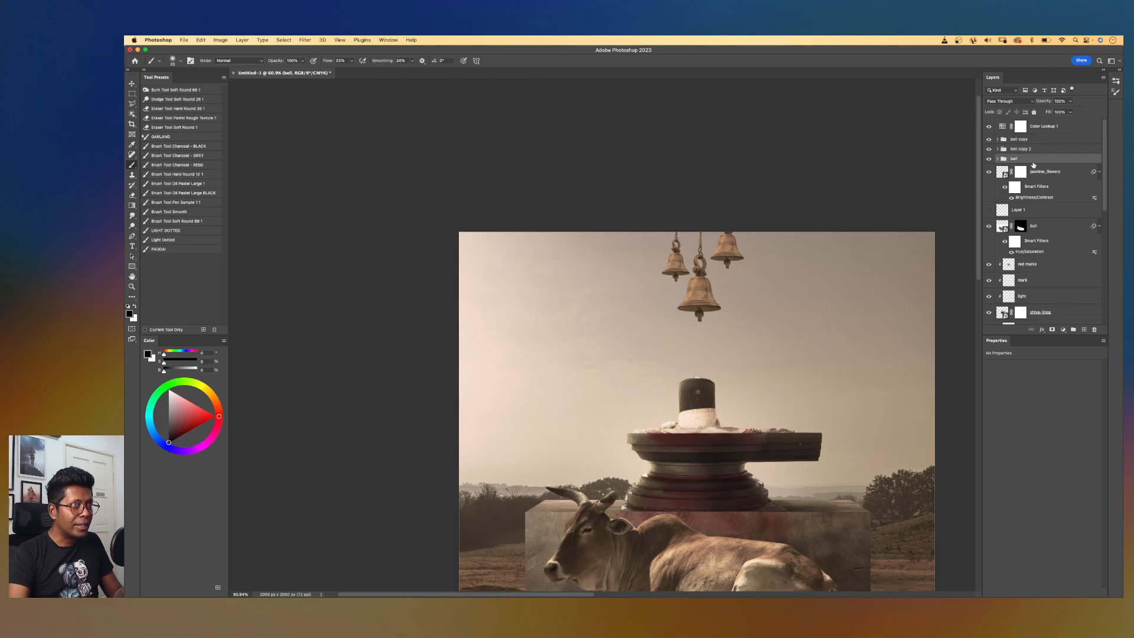
key("super+t")
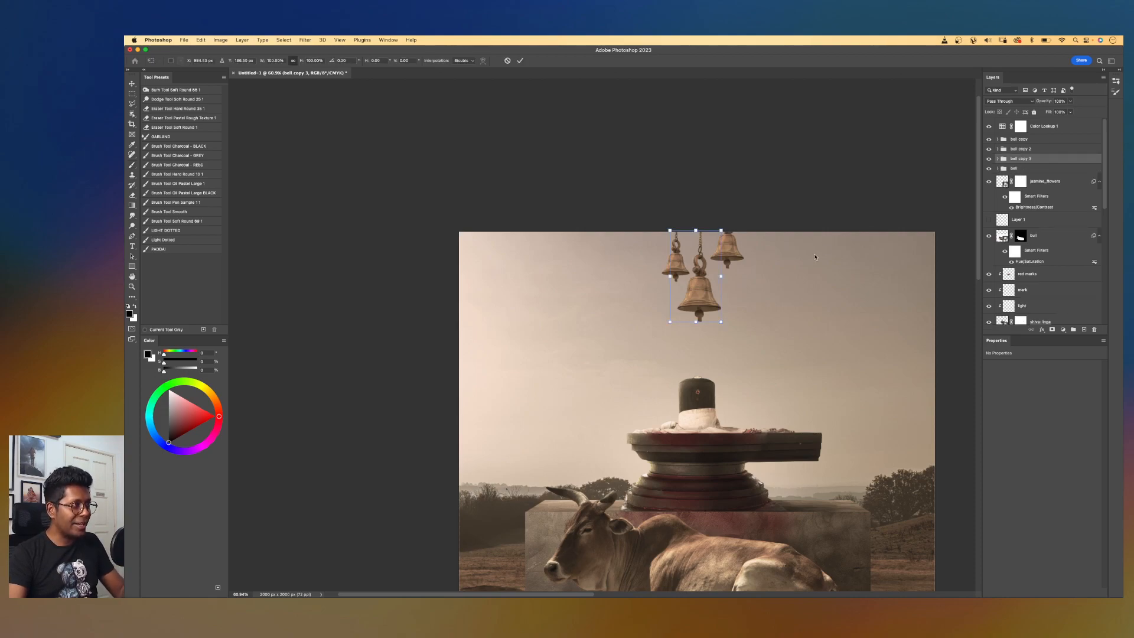
mouse_move(713, 297)
left_mouse_down()
mouse_move(659, 289)
mouse_move(647, 263)
mouse_move(657, 258)
left_mouse_up()
key("Return")
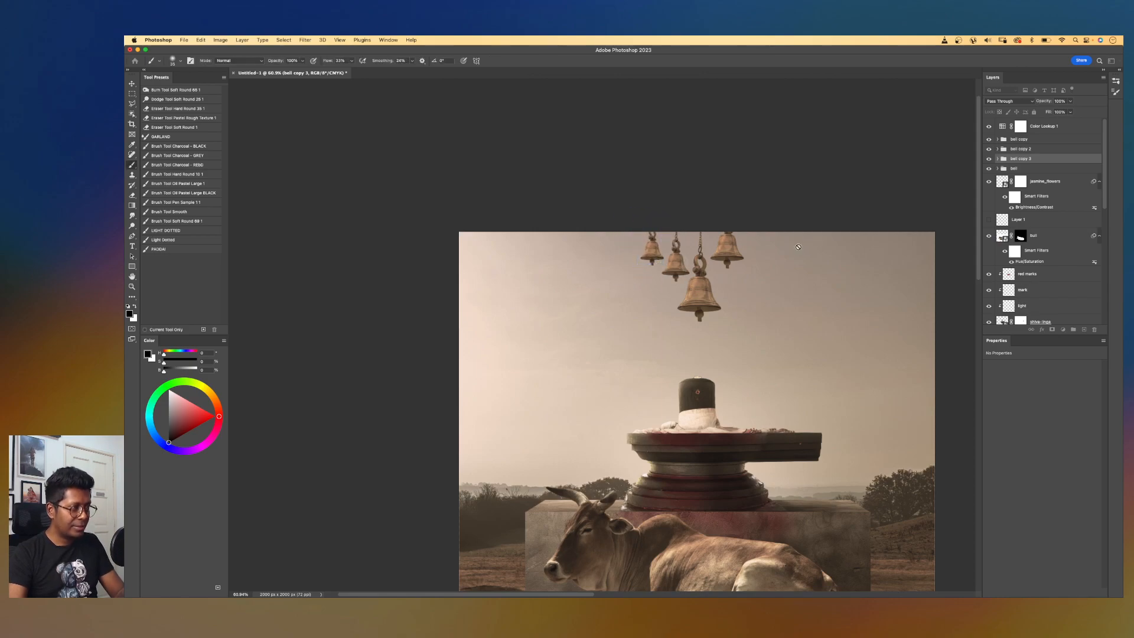
- Duplicate the original bell group, scale the copy to about 64% and hang it right of and slightly below the upper-right bell
left_click(1034, 169)
key("super+j")
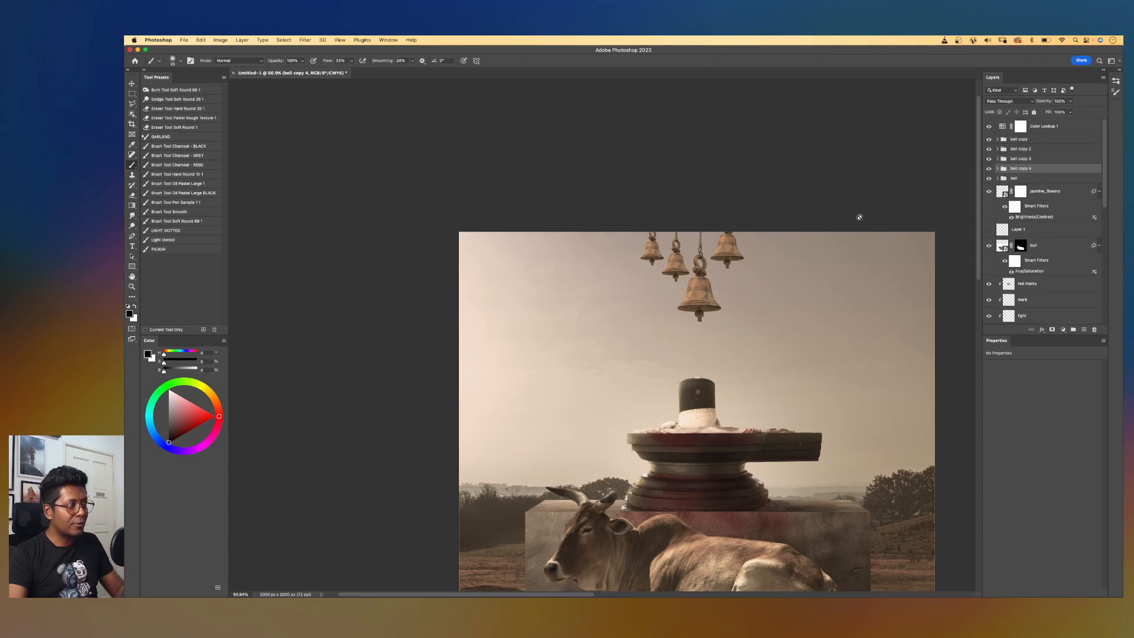
key("super+t")
left_click_drag(700, 290, 767, 245)
left_click_drag(794, 284, 761, 267)
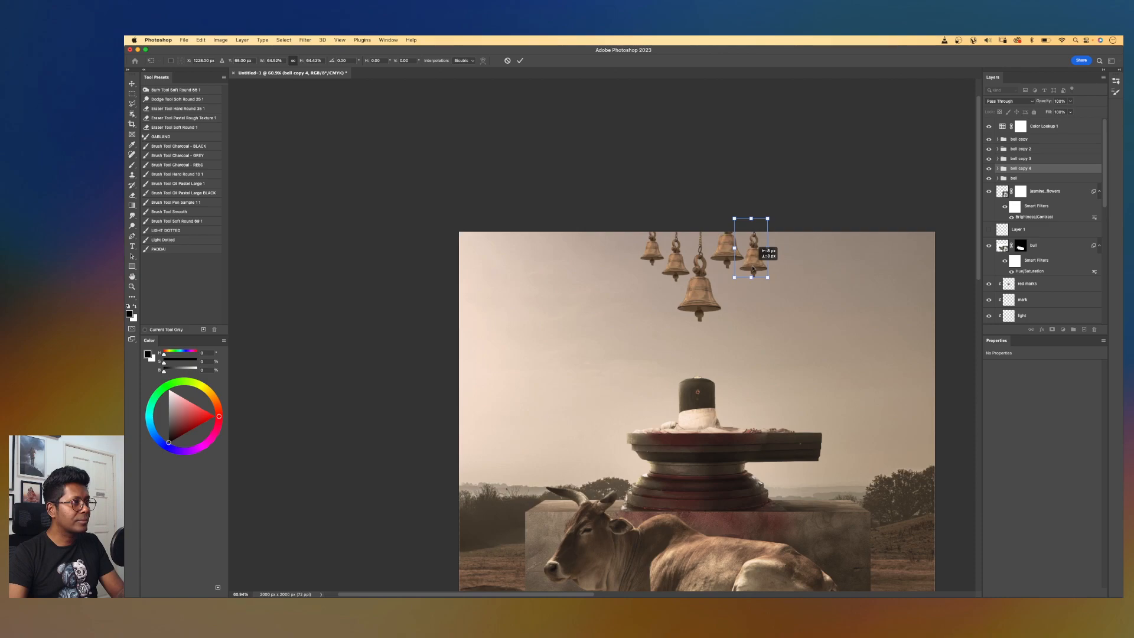
key("Return")
key("b")
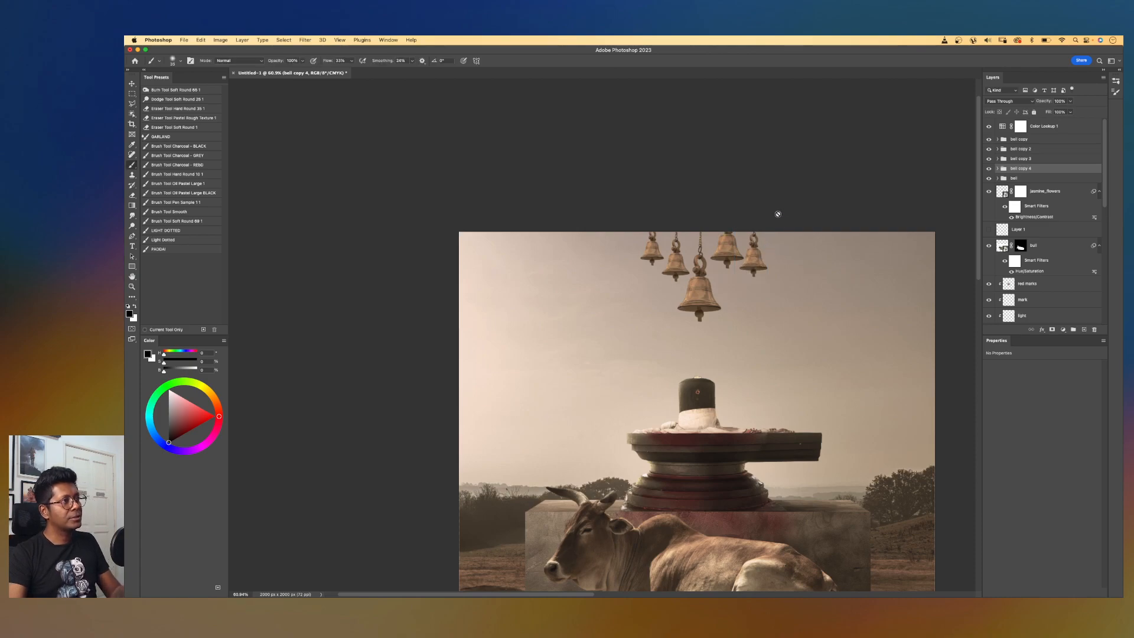
- Duplicate the original bell group and hang a very small copy at the far right of the cluster, against the image's upper edge
left_click(1031, 179)
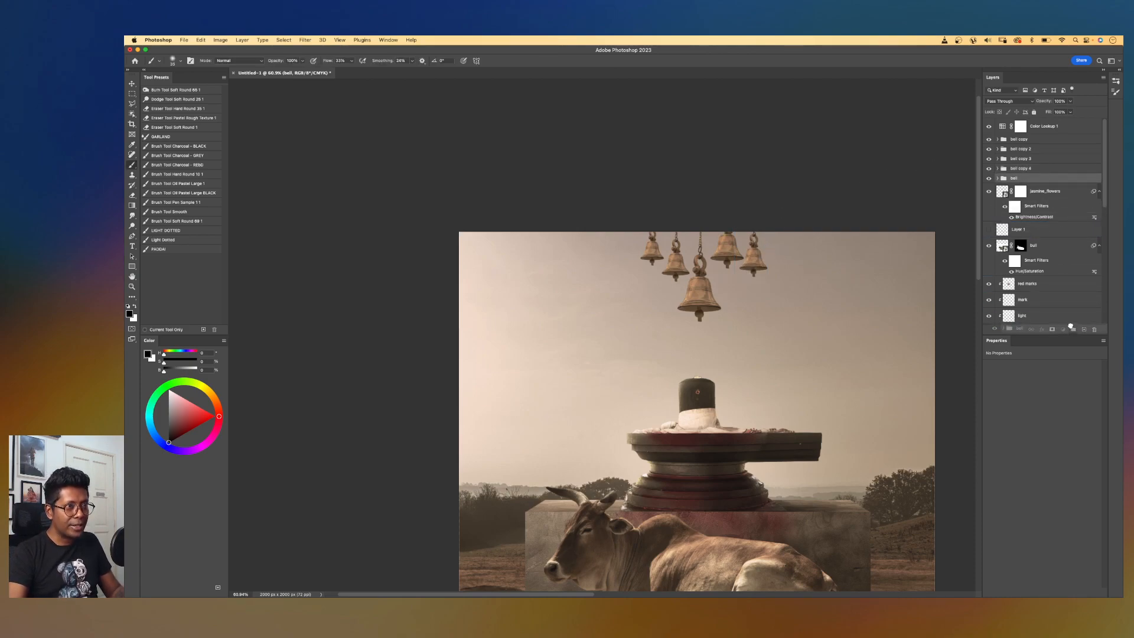
key("super+j")
key("super+t")
mouse_move(720, 320)
left_mouse_down()
mouse_move(711, 304)
mouse_move(609, 265)
mouse_move(618, 235)
mouse_move(631, 255)
mouse_move(781, 243)
mouse_move(772, 248)
left_mouse_up()
key("Return")
key("b")
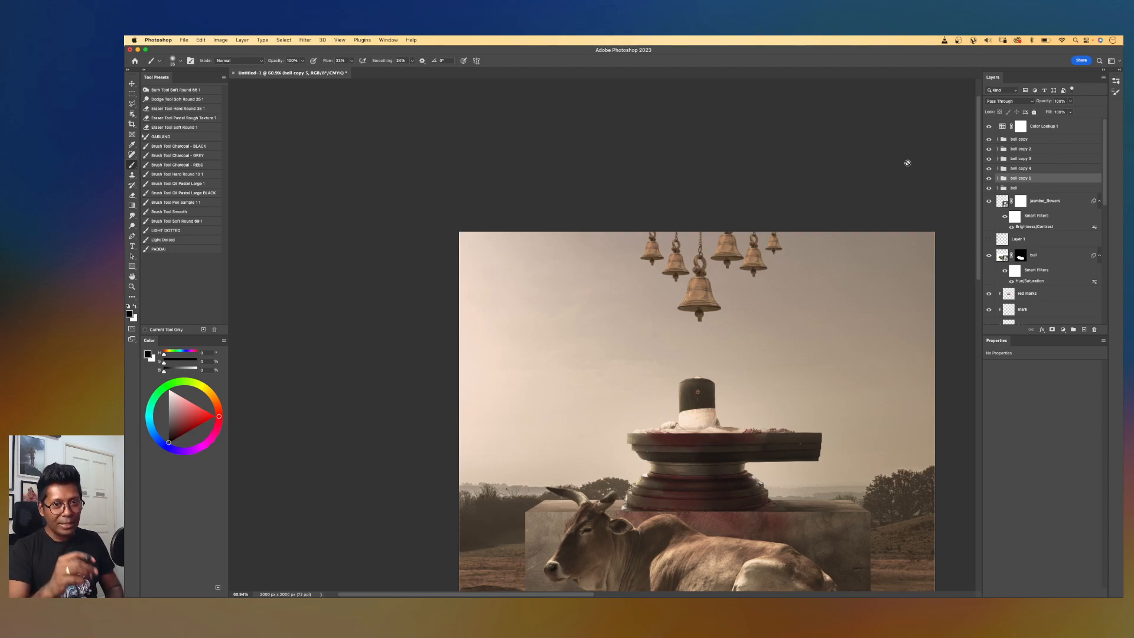
- Select all six bell groups and nudge the whole cluster slightly left above the shiva-linga
left_click(1040, 189)
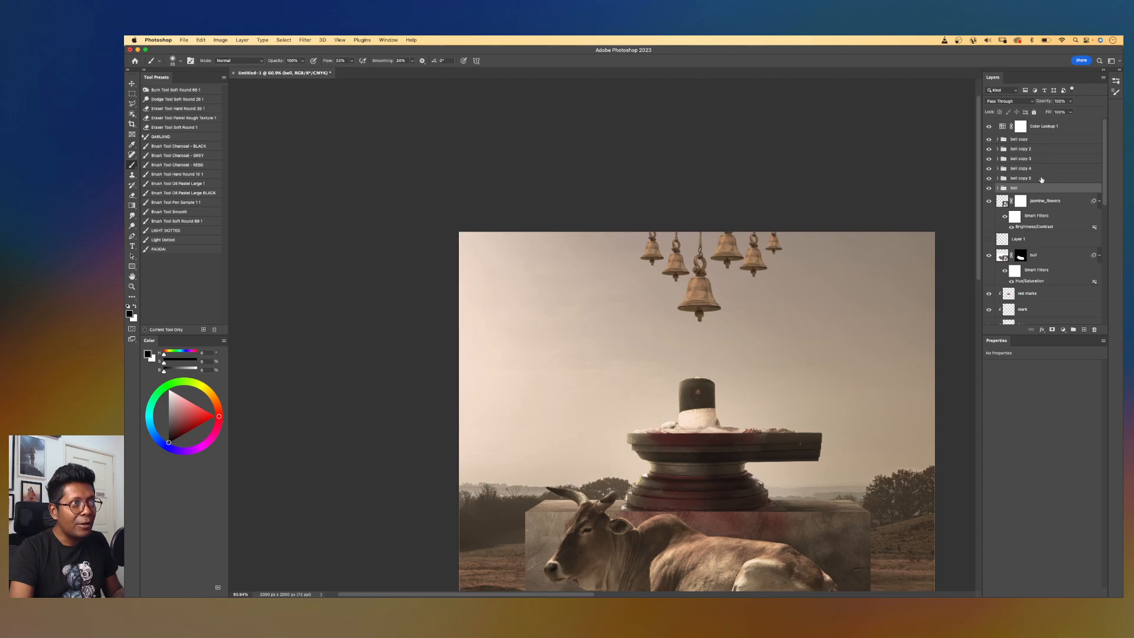
left_click_drag(1049, 180, 1040, 142)
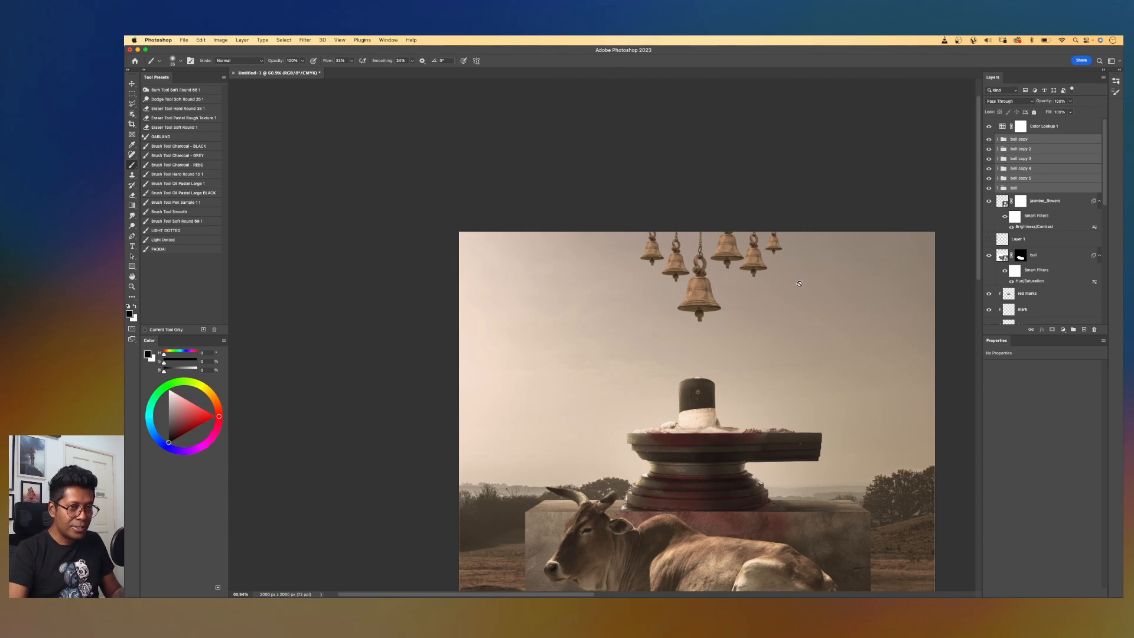
key("v")
key("shift+Left")
key("shift+Left")
key("shift+Left")
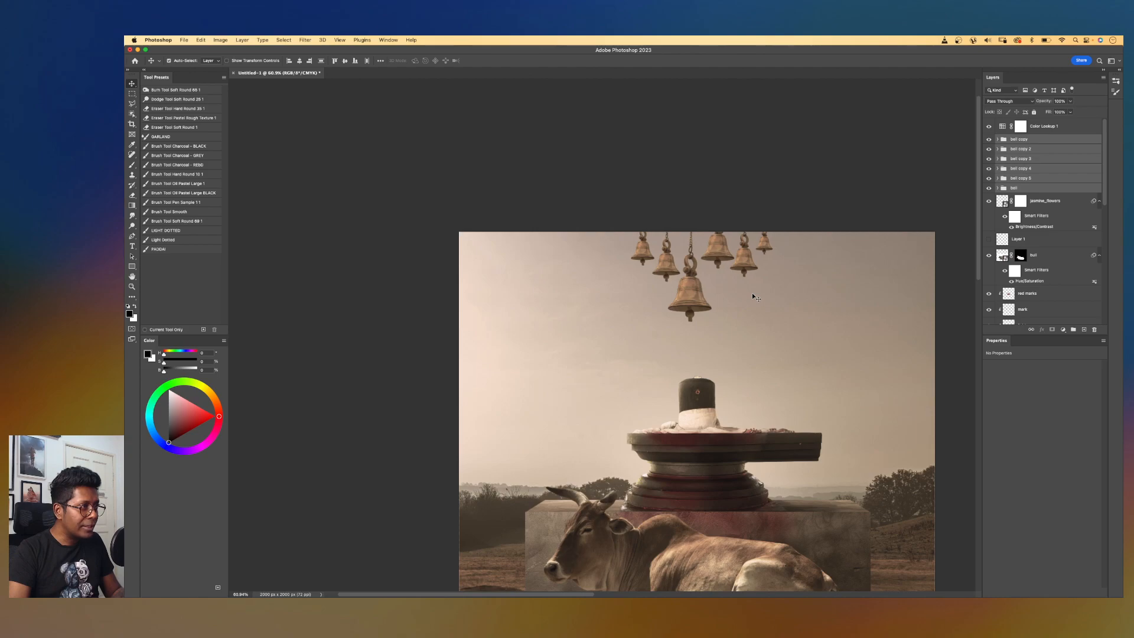
key("shift+Left")
key("shift+Right")
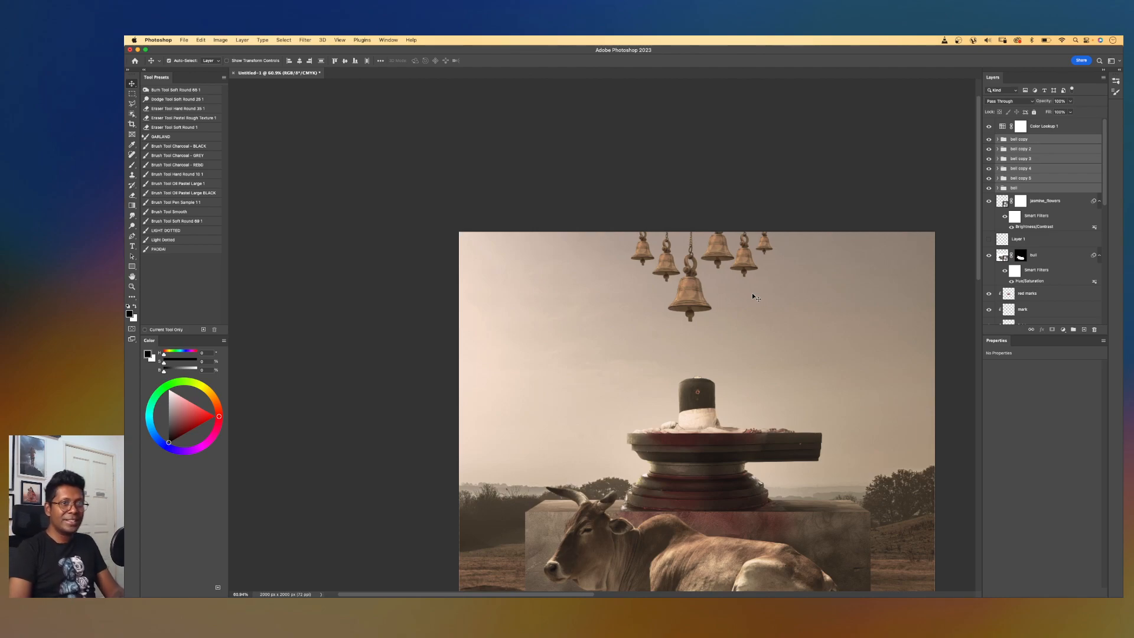
key("shift+Left")
key("shift+Right")
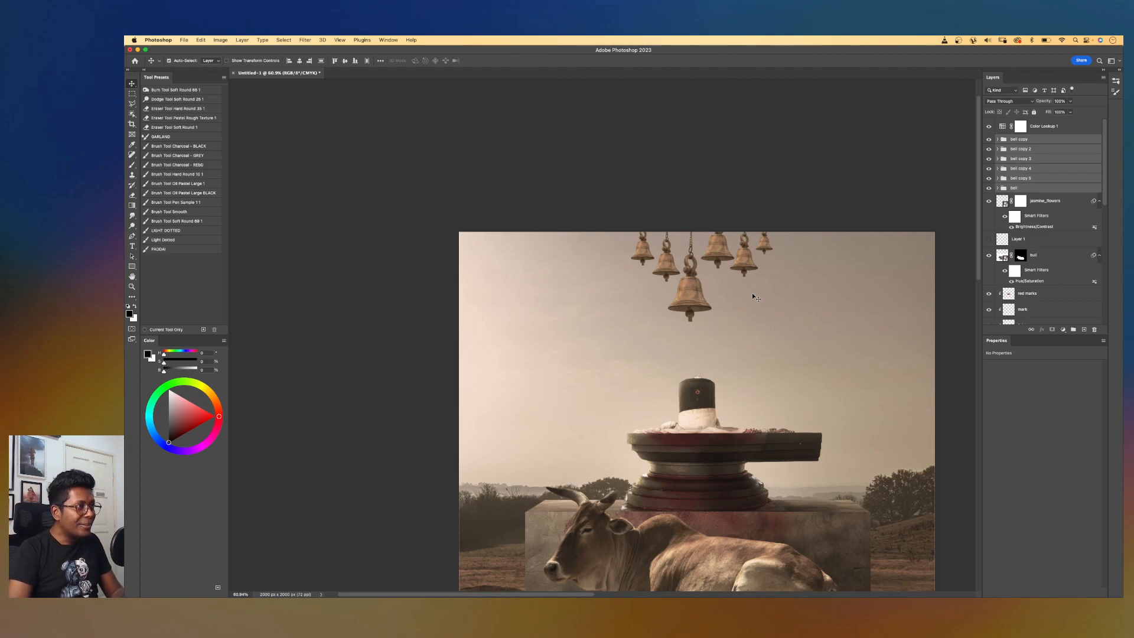
key("super+minus")
key("super+minus")
key("super+equal")
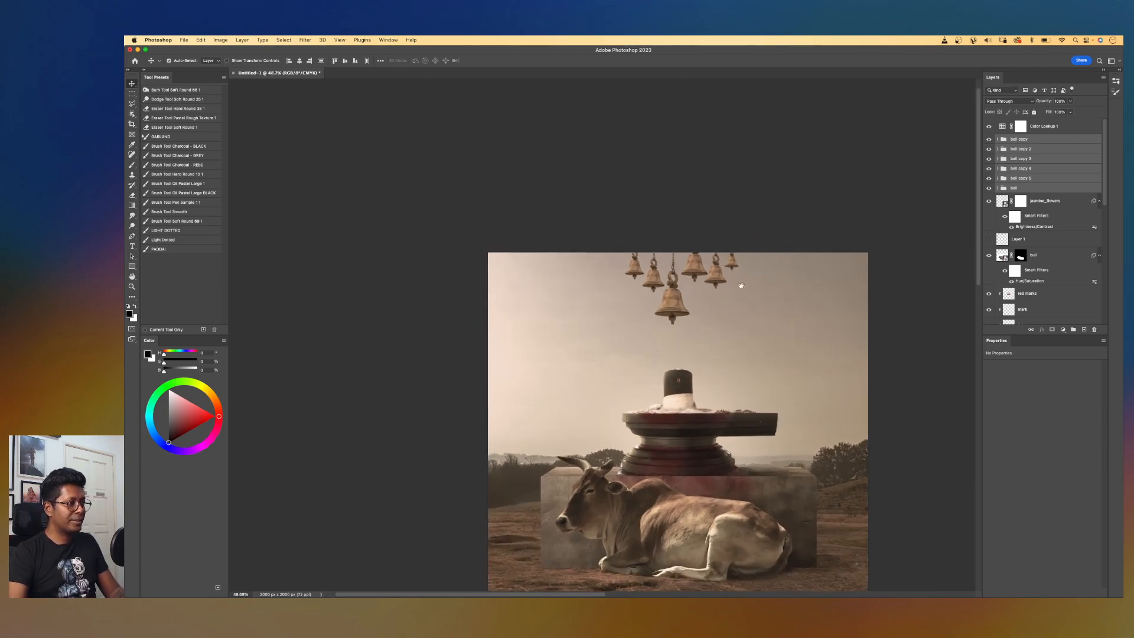
left_click_drag(724, 280, 739, 227)
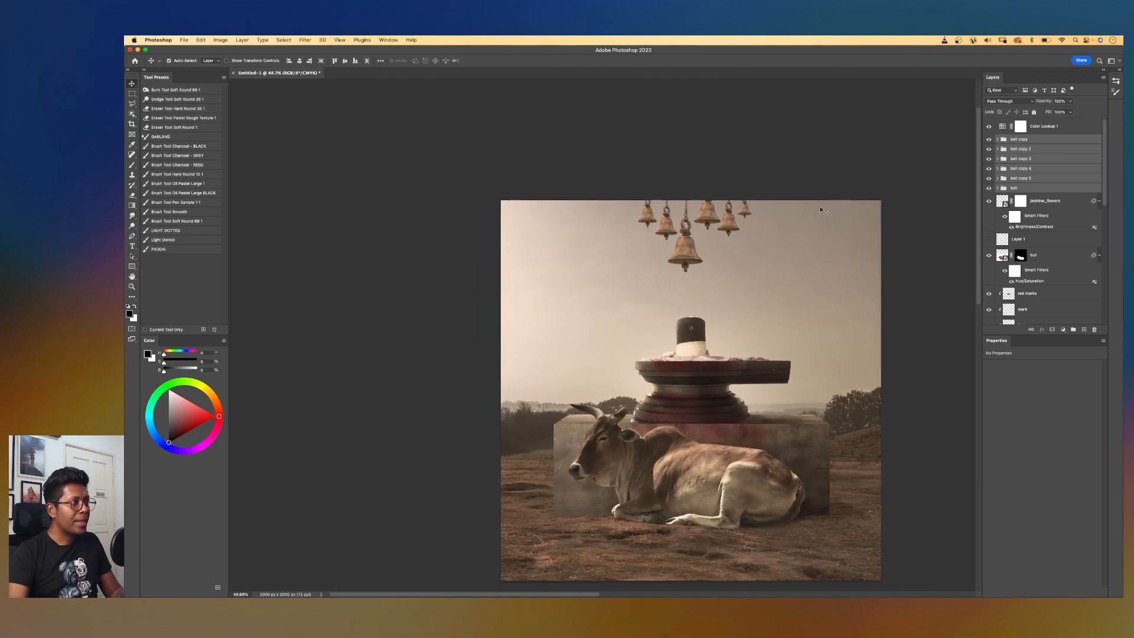
key("super+minus")
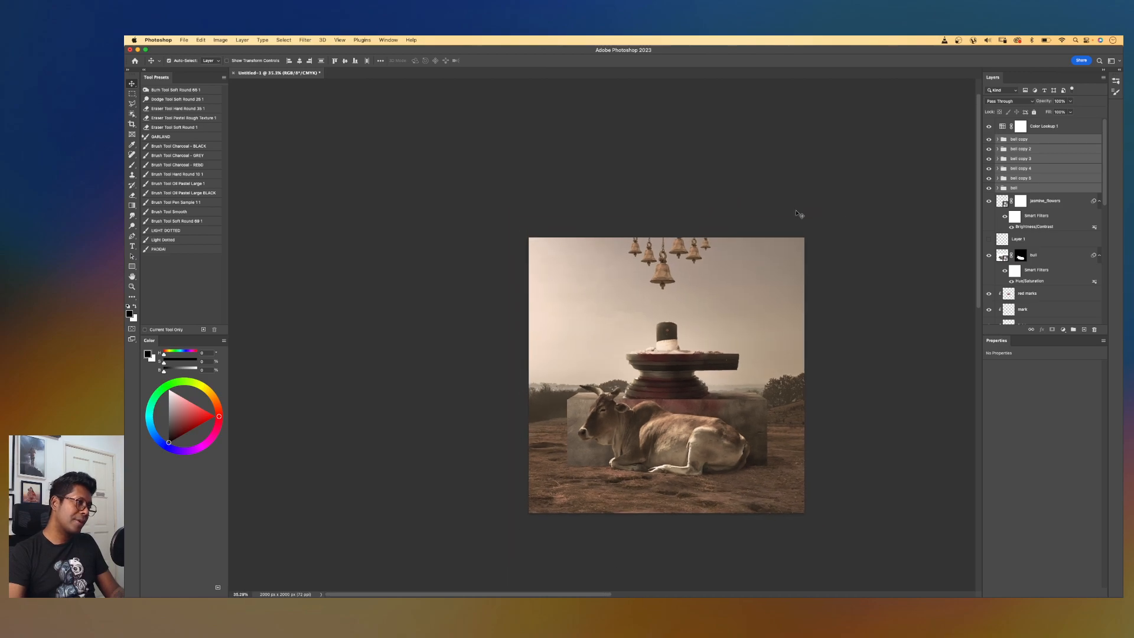
- Place the cement-dirt image directly above the cement layer and clip it to the concrete block
scroll(803, 253, "left", 2)
scroll(800, 257, "up", 5)
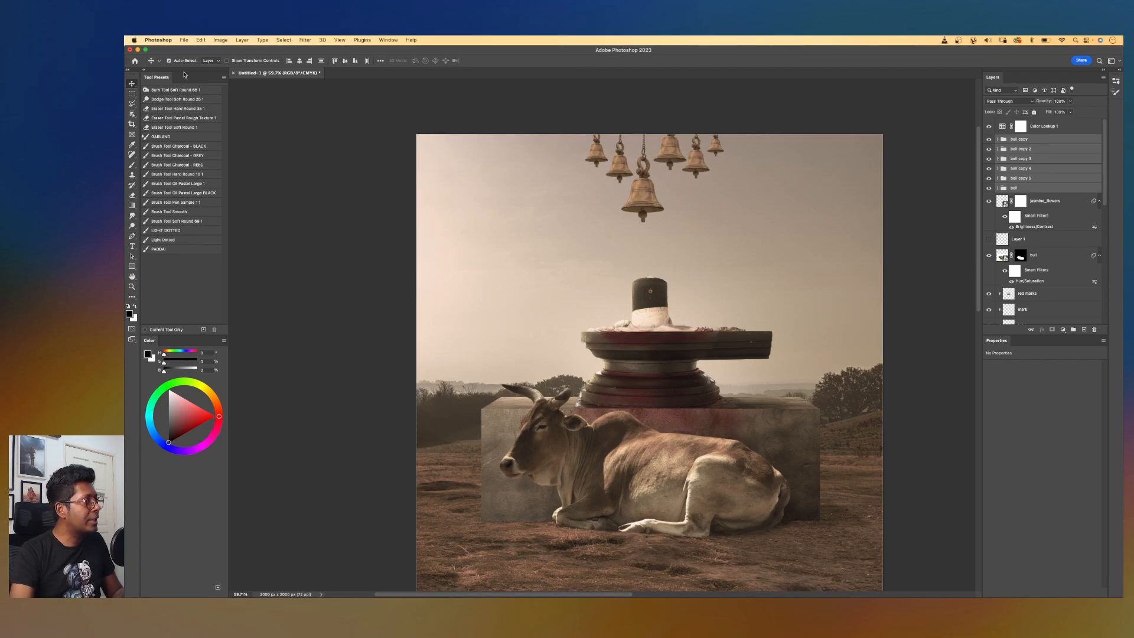
left_click(747, 425)
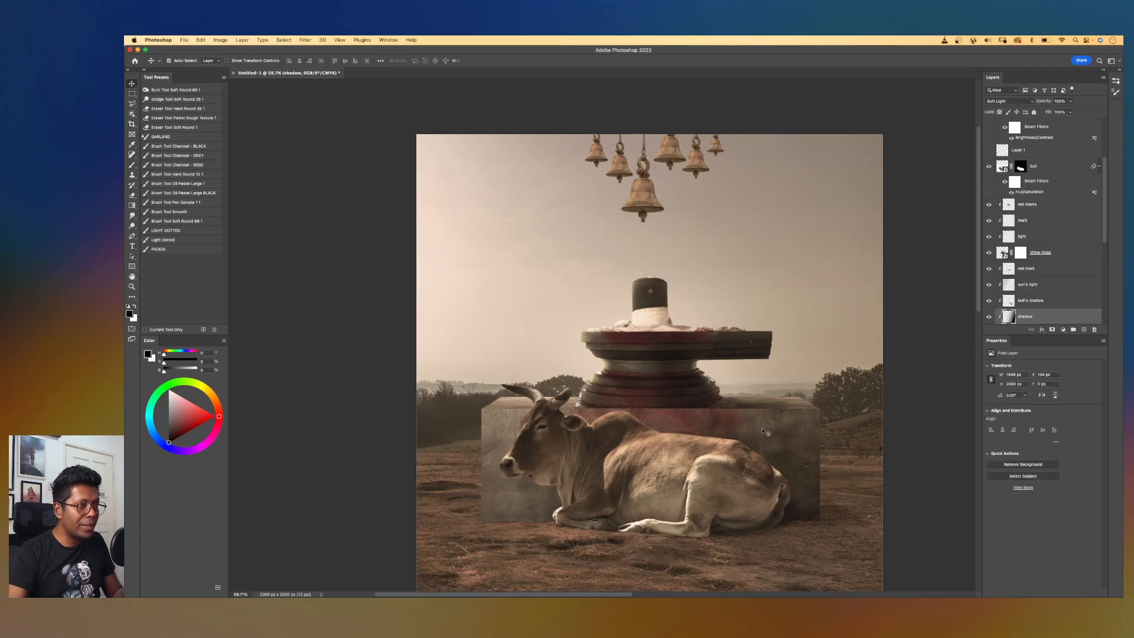
scroll(1087, 248, "down", 2)
left_click(1037, 295)
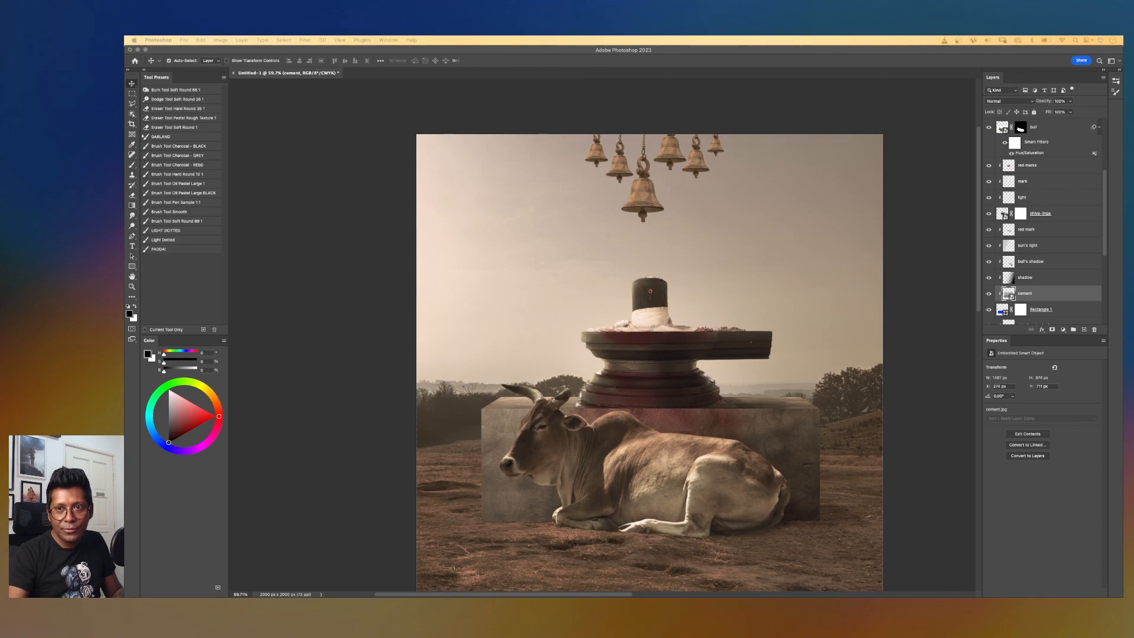
left_click_drag(1032, 303, 729, 343)
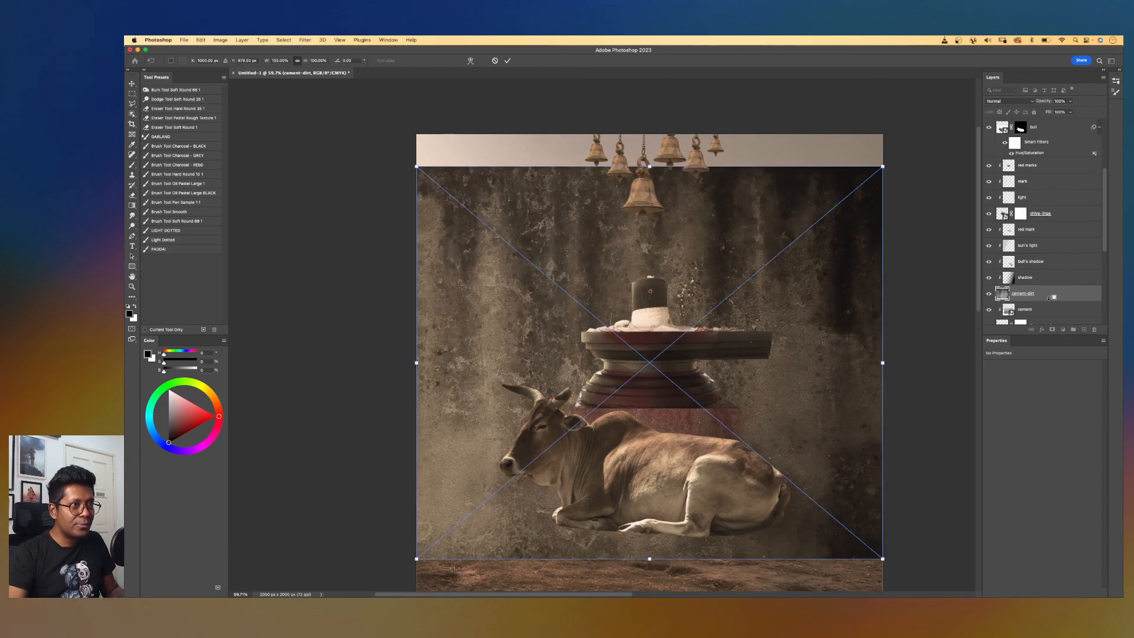
key("Return")
left_click(1049, 301, "alt")
- Scale the cement-dirt texture to about 67%, rotate it 180° and place it over the block's right part
key("super+t")
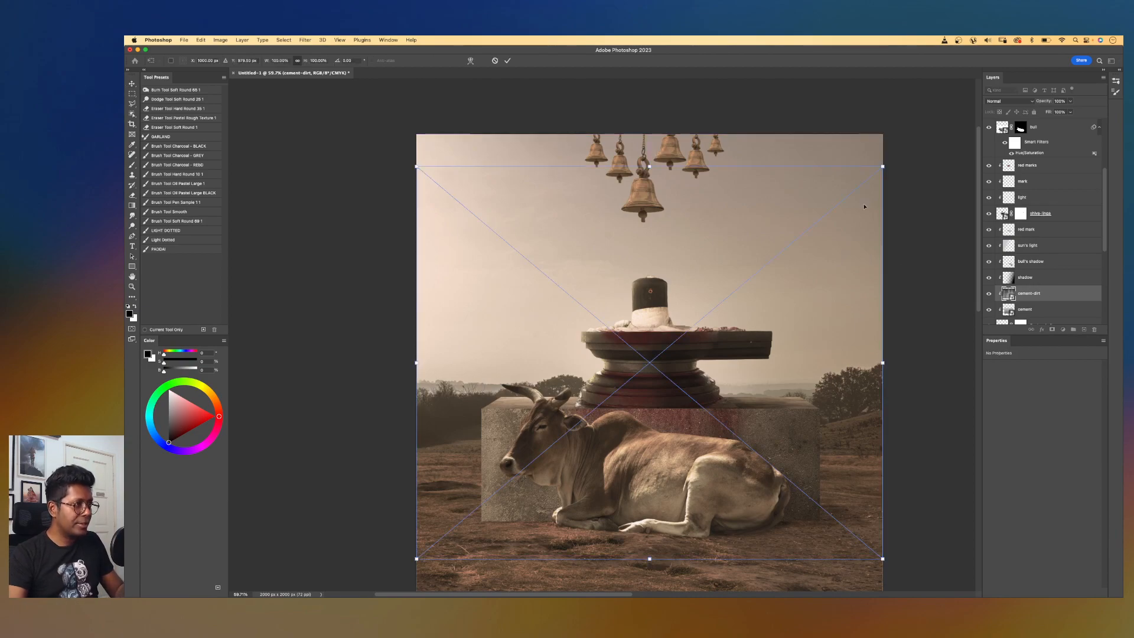
left_click_drag(884, 165, 803, 425)
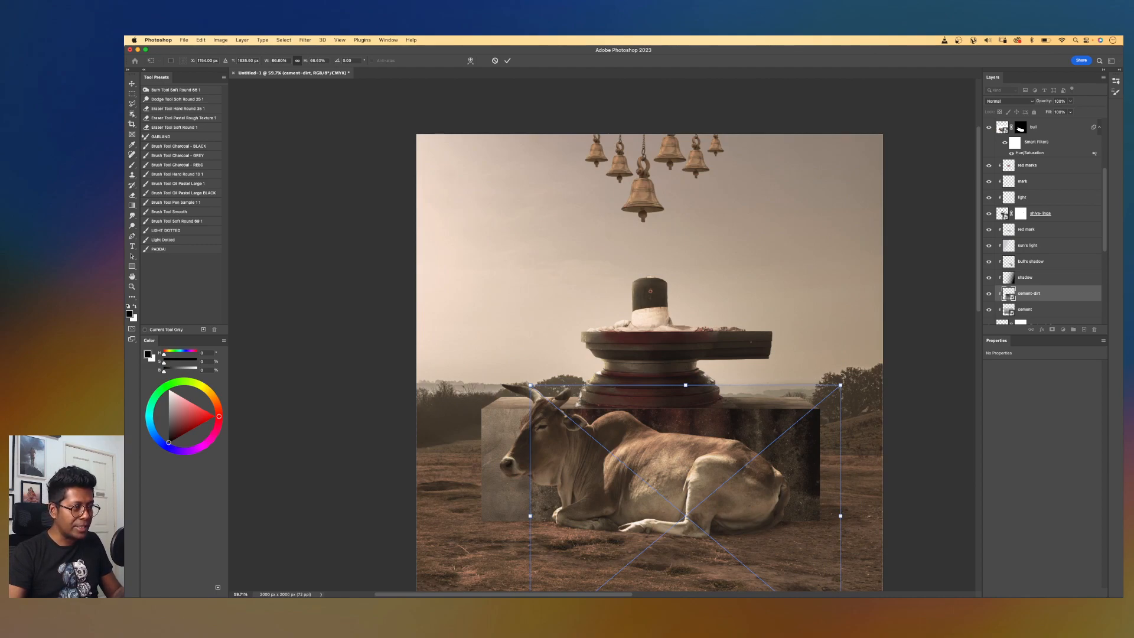
left_click_drag(844, 374, 706, 523)
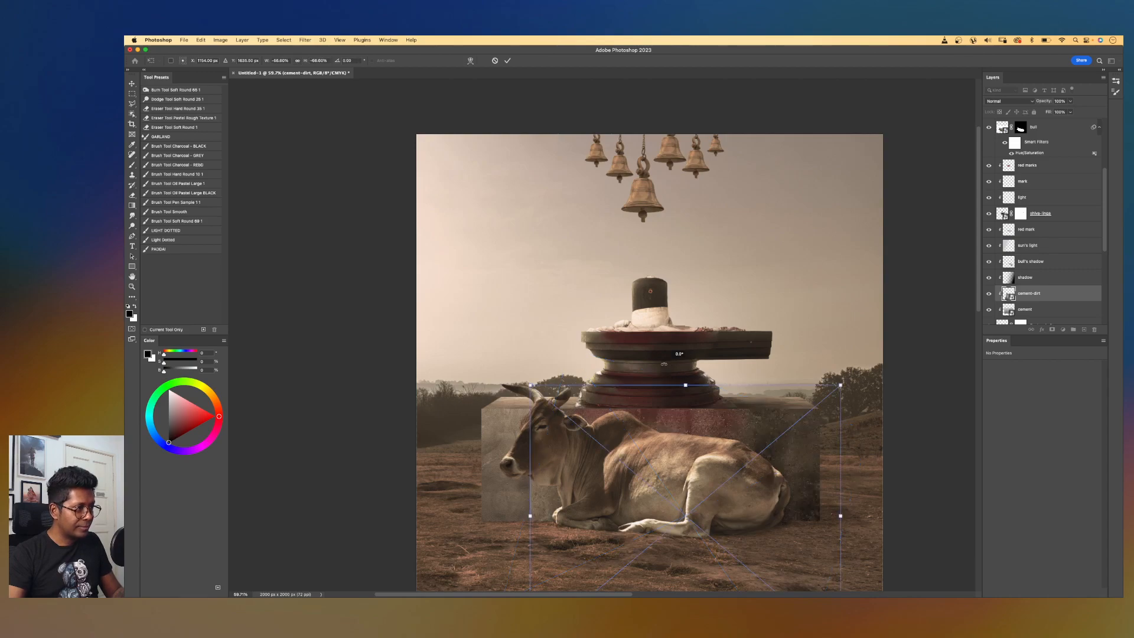
key("Return")
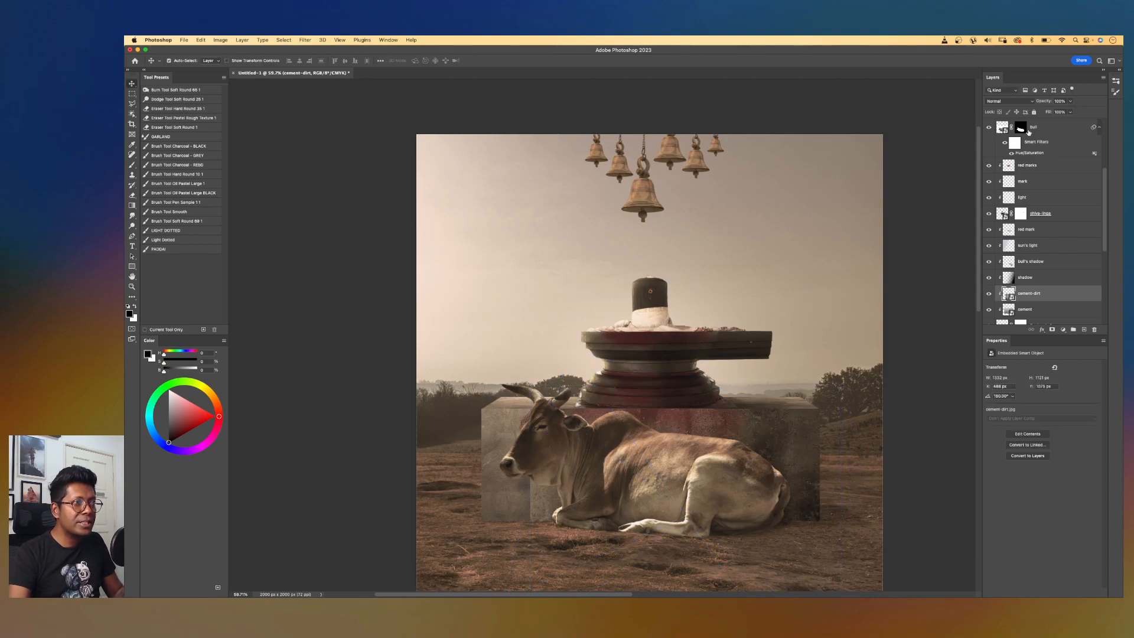
- Set the cement-dirt layer's blending mode to Overlay and shift the texture left and up to cover the whole block
left_click(1009, 101)
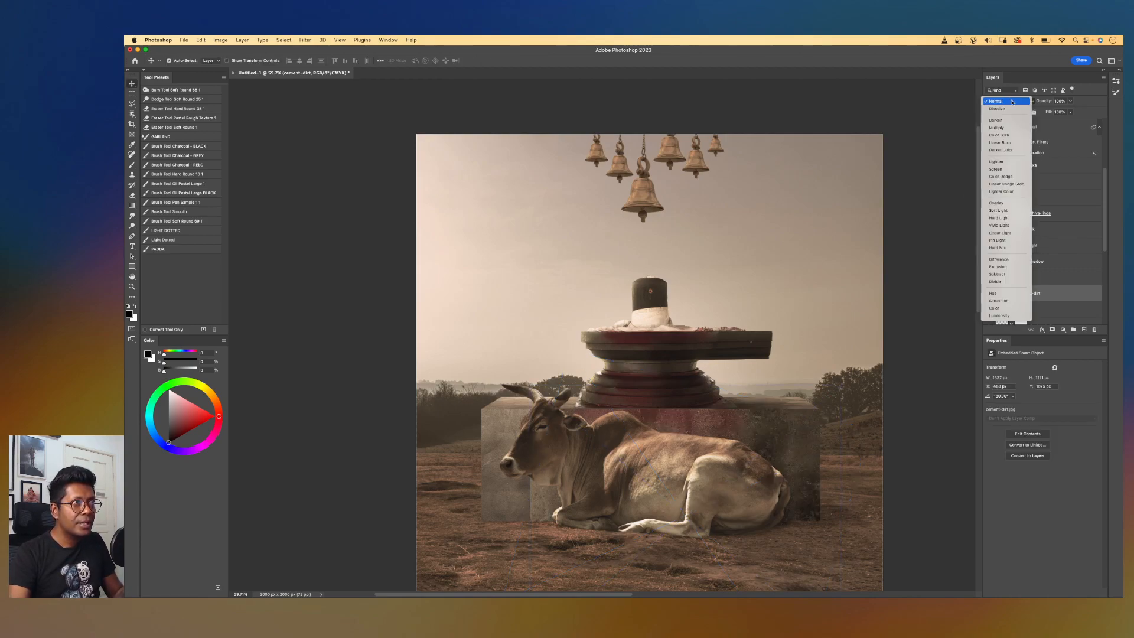
left_click(1004, 203)
key("super+t")
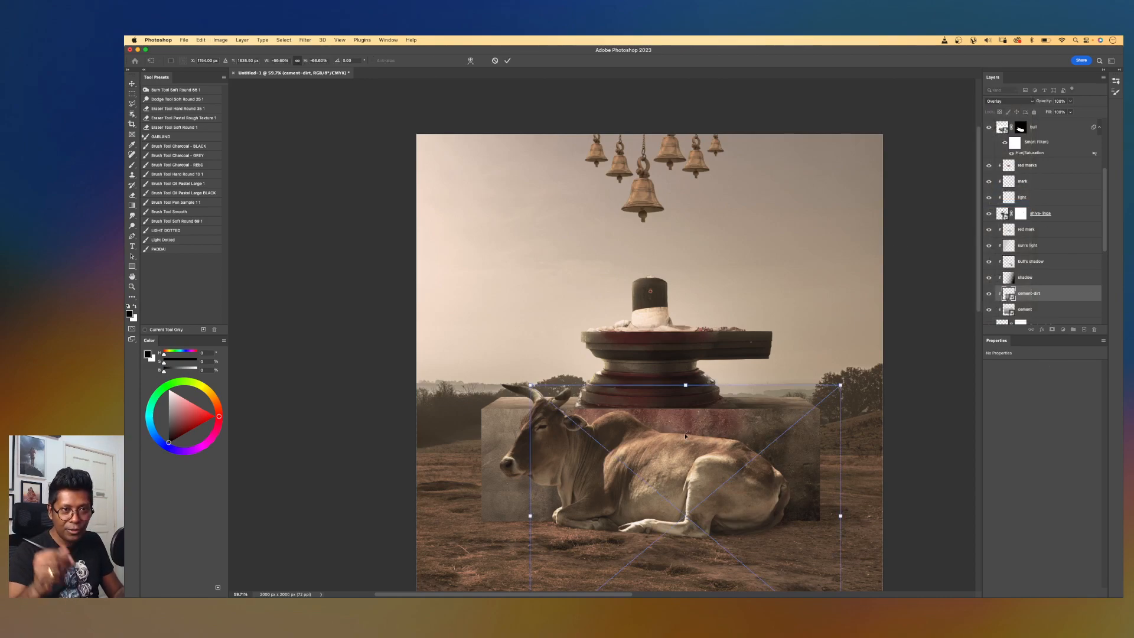
left_click_drag(531, 516, 479, 516)
left_click_drag(714, 486, 753, 395)
key("Return")
- Lower the cement-dirt layer's opacity to 82%, comparing the block with the texture hidden and shown
scroll(781, 317, "down", 5)
scroll(782, 317, "up", 5)
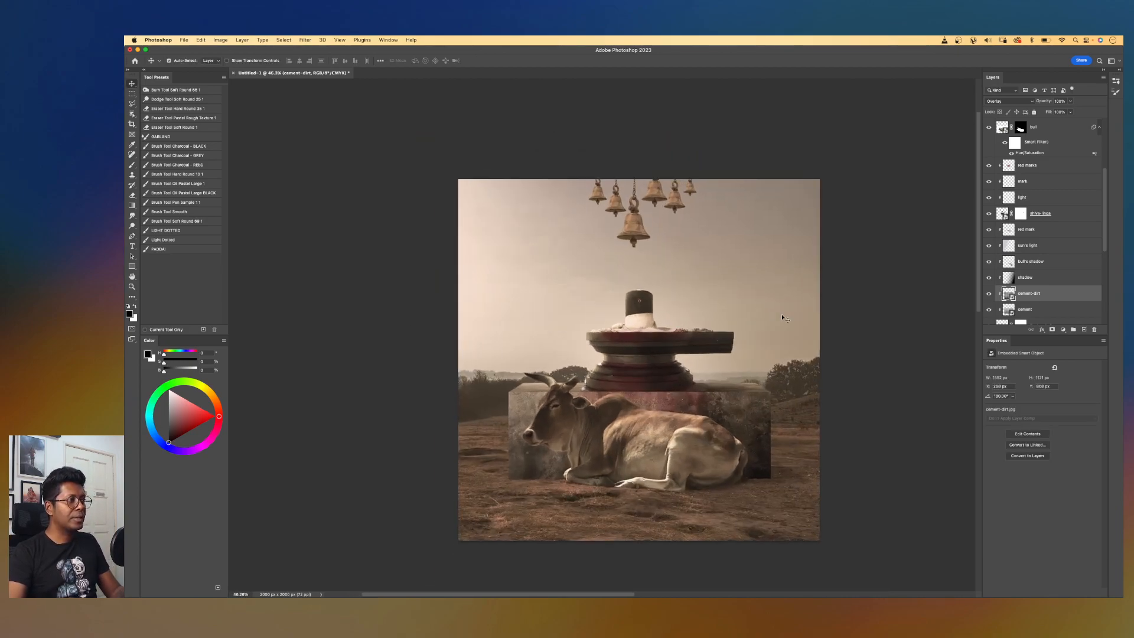
scroll(662, 296, "left", 2)
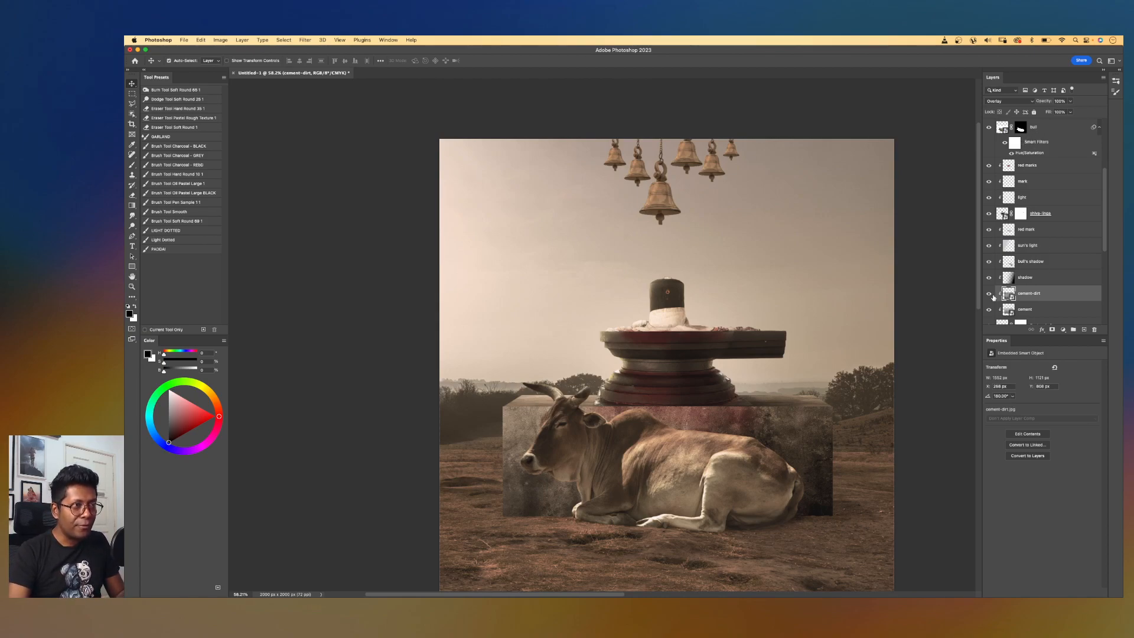
mouse_move(1070, 101)
left_mouse_down()
mouse_move(1049, 112)
mouse_move(1061, 111)
left_mouse_up()
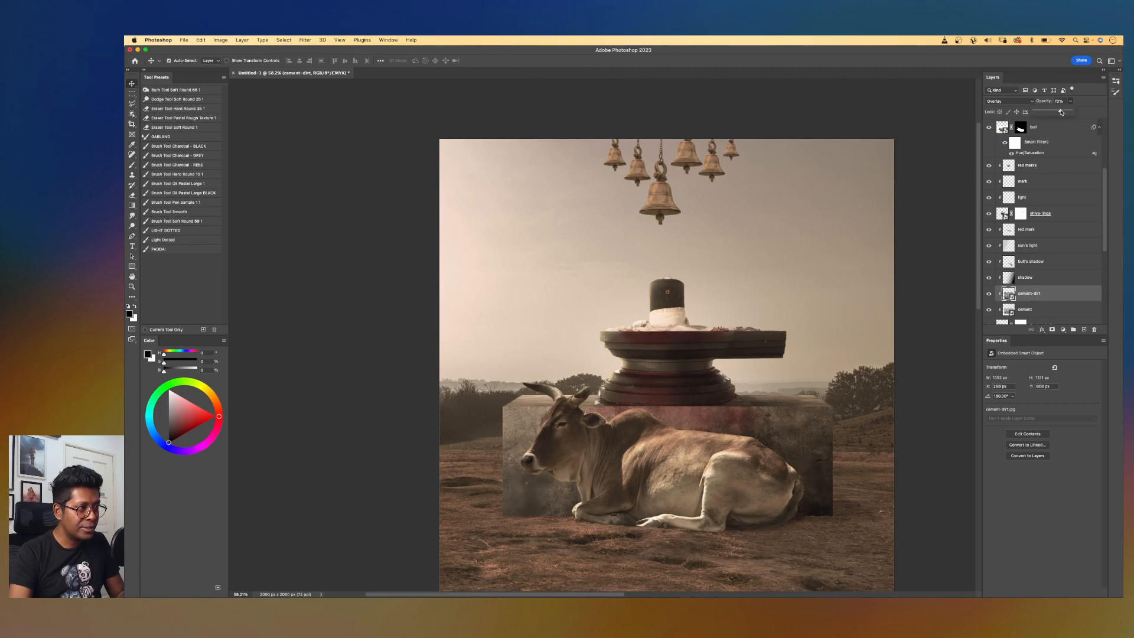
left_click(989, 293)
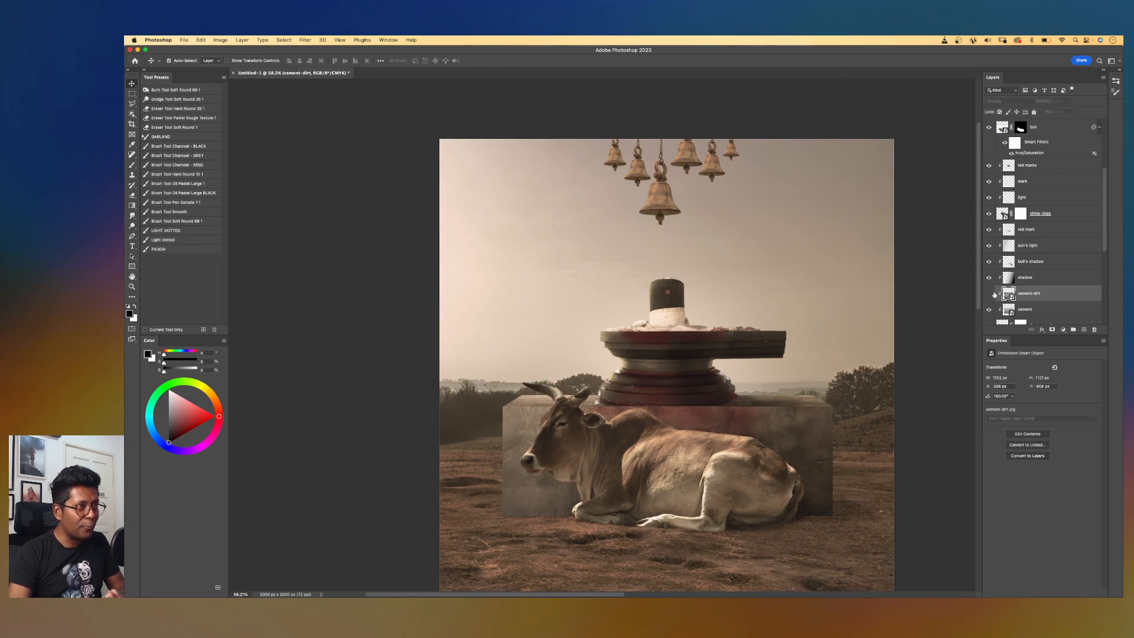
left_click(989, 293)
left_click_drag(1071, 101, 1067, 113)
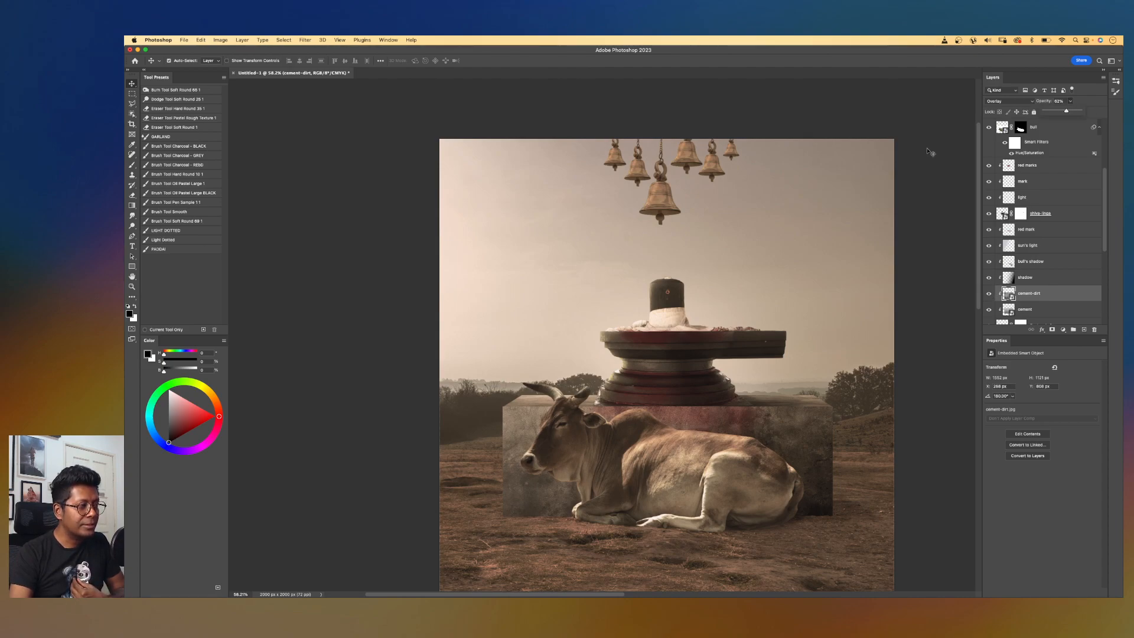
- Examine the whole composite at different magnifications, checking the textured block, the bull, the shiva-linga and the bells
left_click_drag(752, 297, 760, 271)
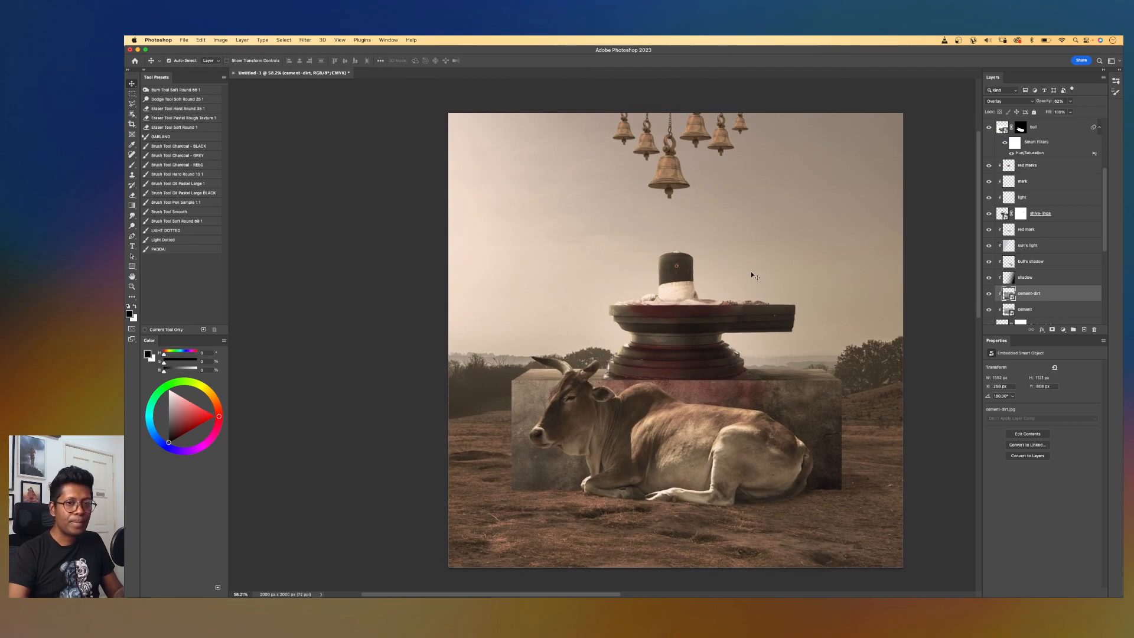
key("super+minus")
key("super+minus")
key("super+plus")
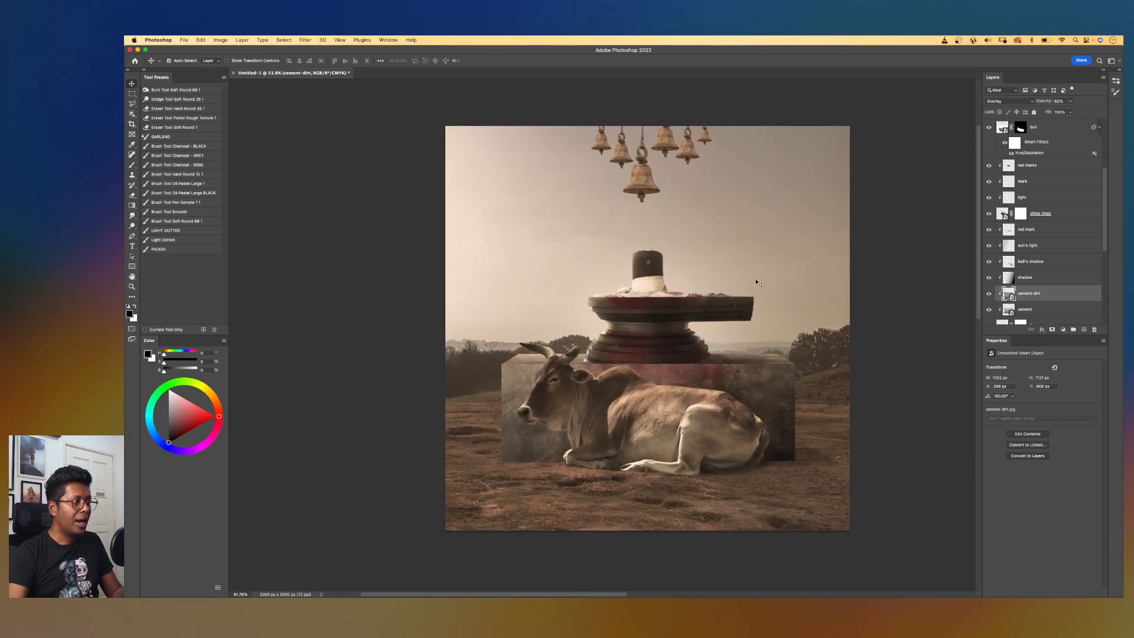
key("super+minus")
left_click_drag(752, 248, 770, 251)
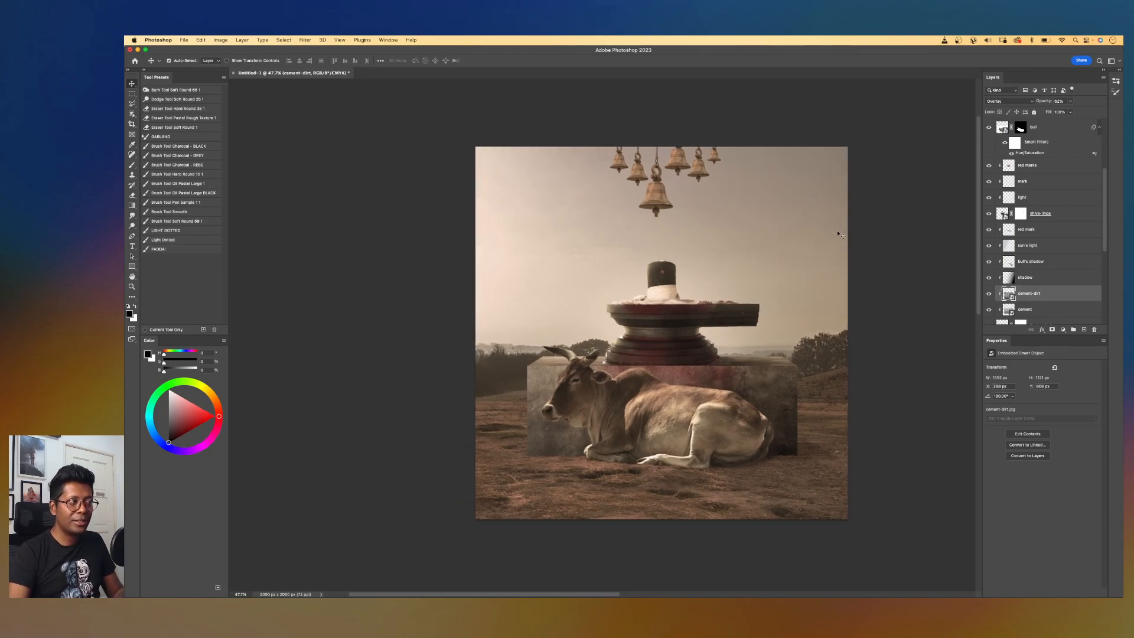
left_click_drag(837, 232, 813, 247)
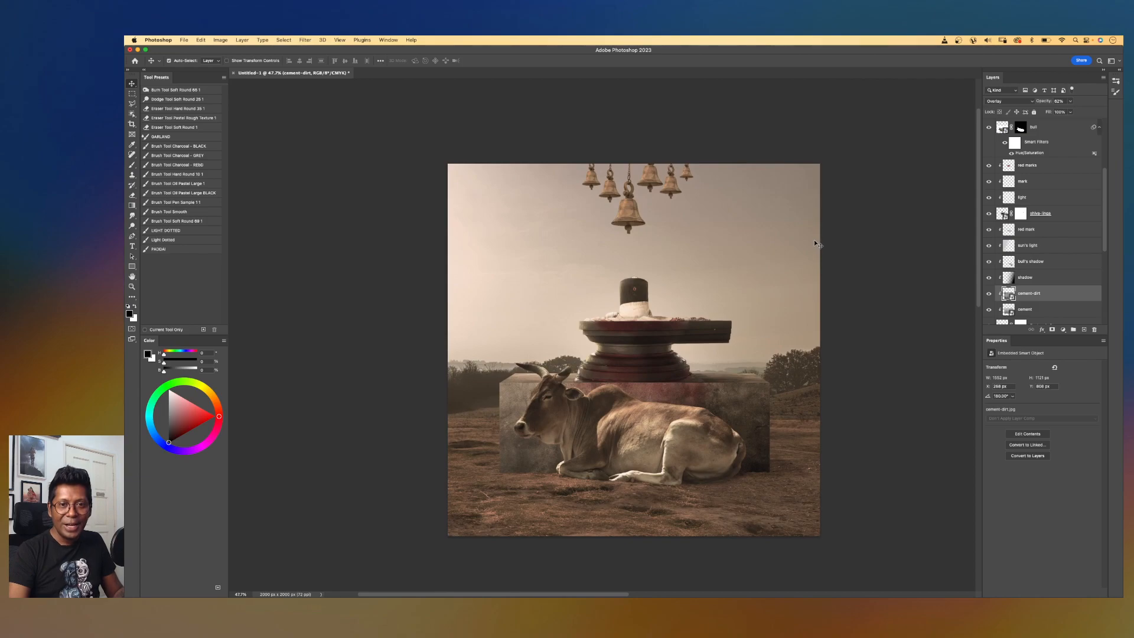
left_click_drag(743, 271, 733, 265)
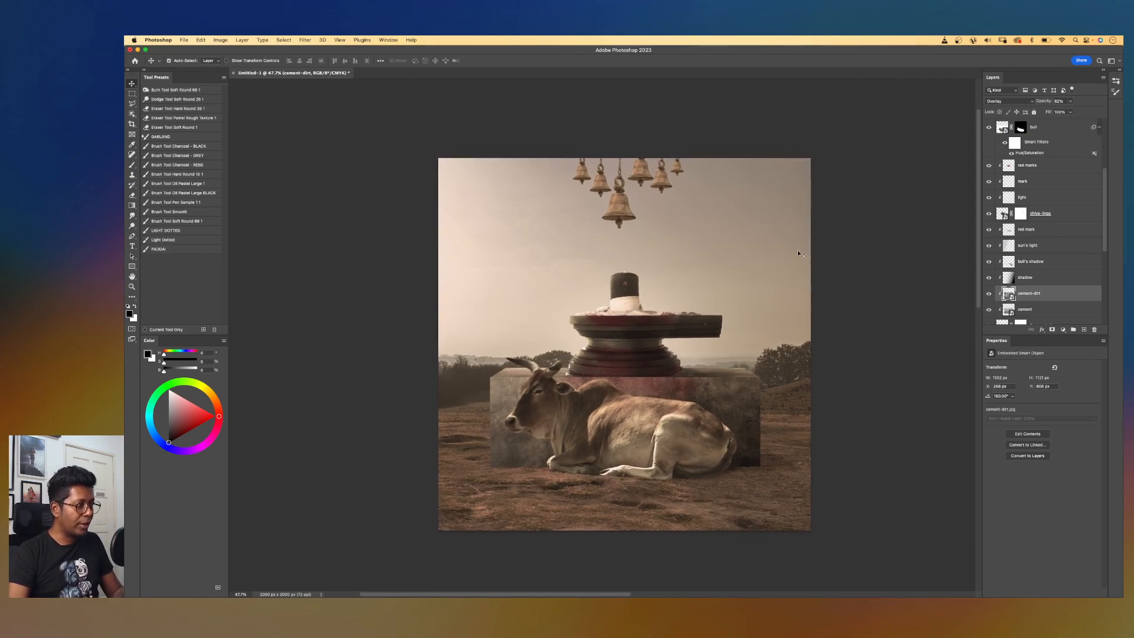
left_click_drag(736, 271, 746, 269)
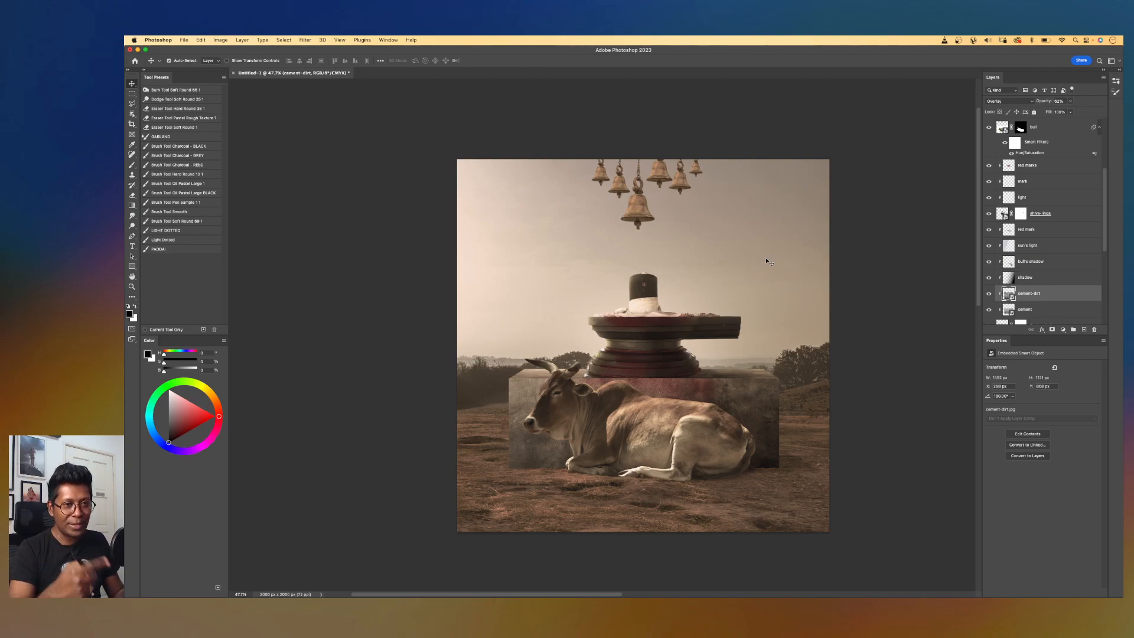
scroll(654, 260, "up", 2)
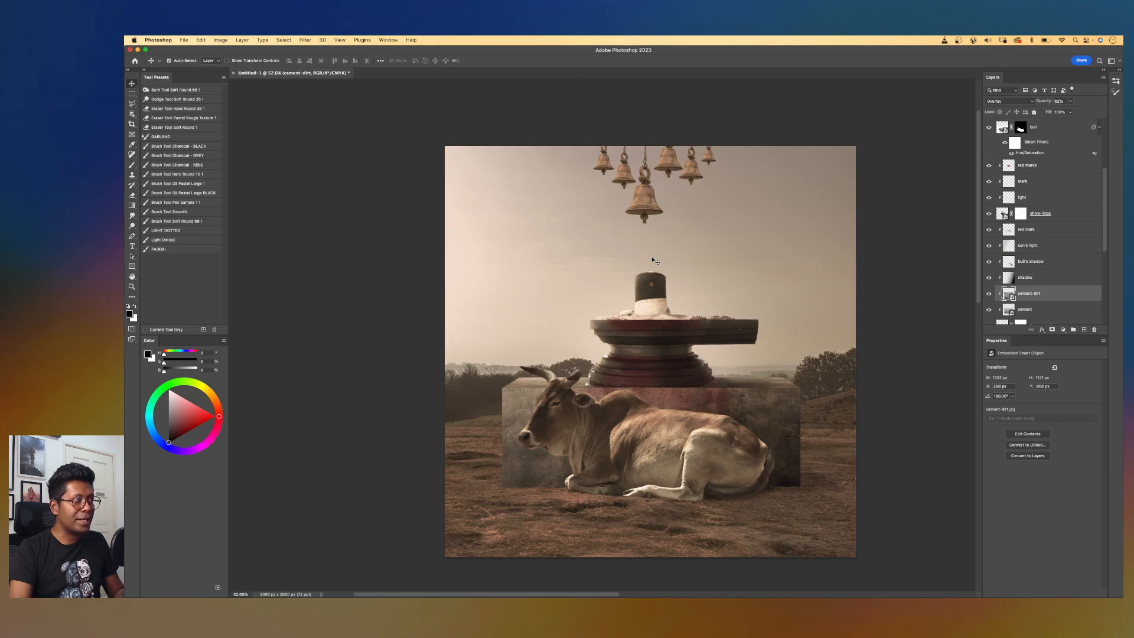
scroll(773, 185, "down", 2)
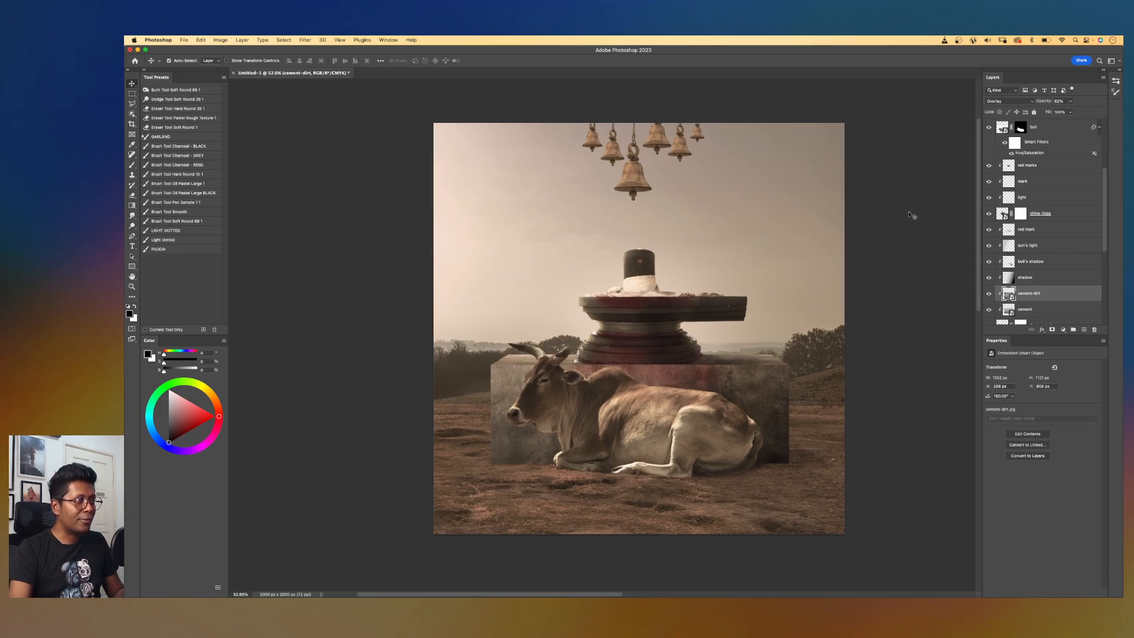
- Deselect all layers and view the composite at 66.7% in full-screen mode against a black background
left_click(874, 222)
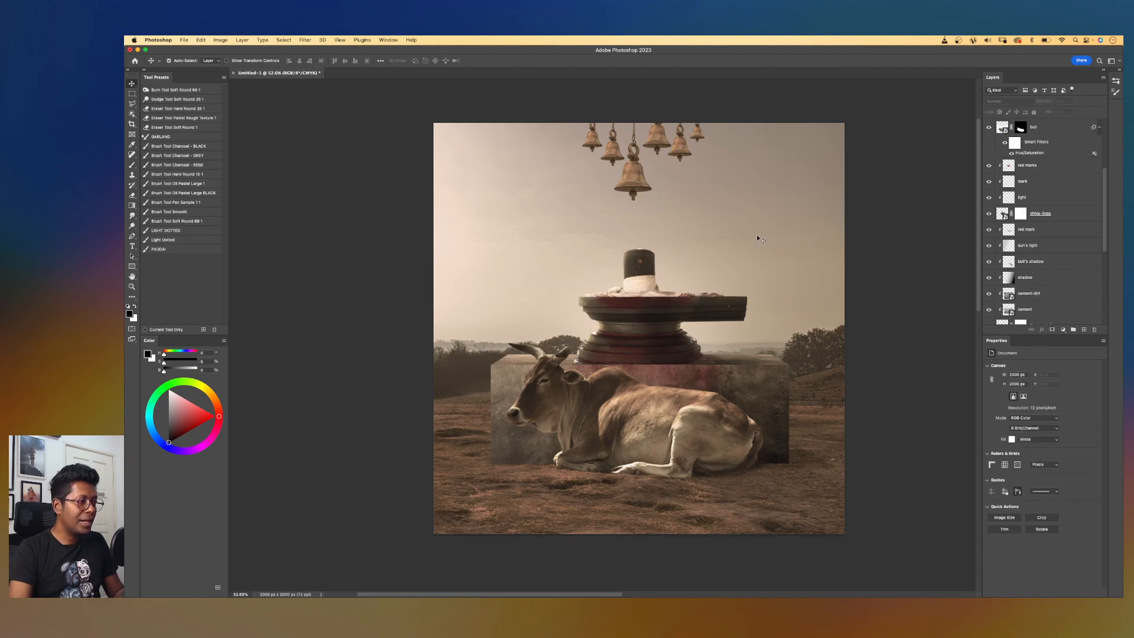
scroll(697, 241, "left", 1)
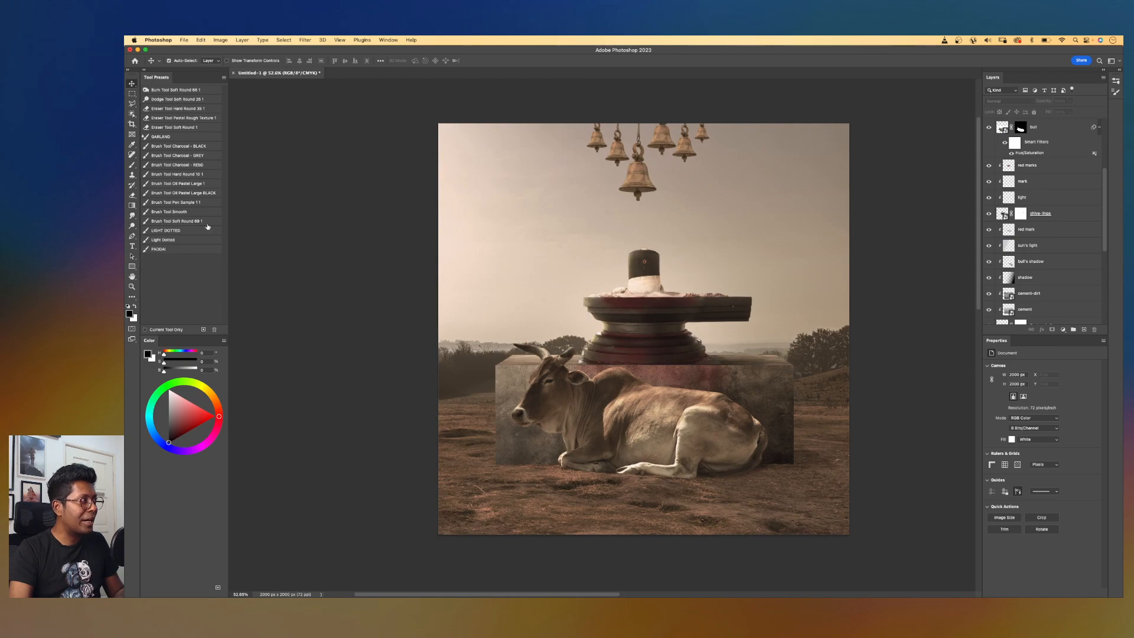
left_click(134, 287)
left_click(675, 275)
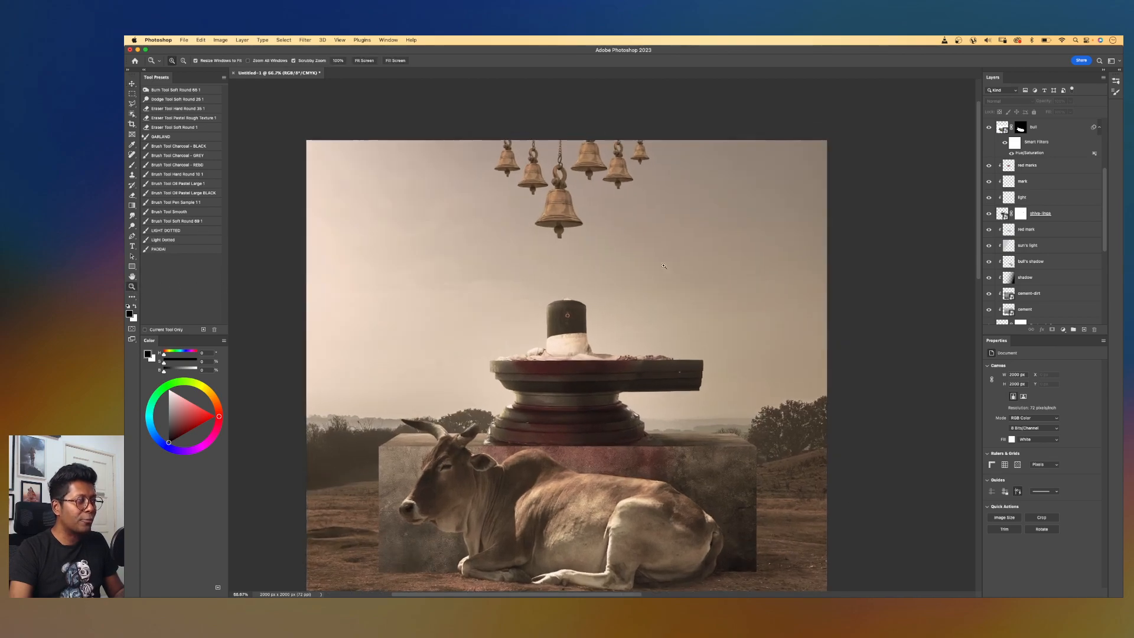
left_click_drag(590, 259, 649, 217)
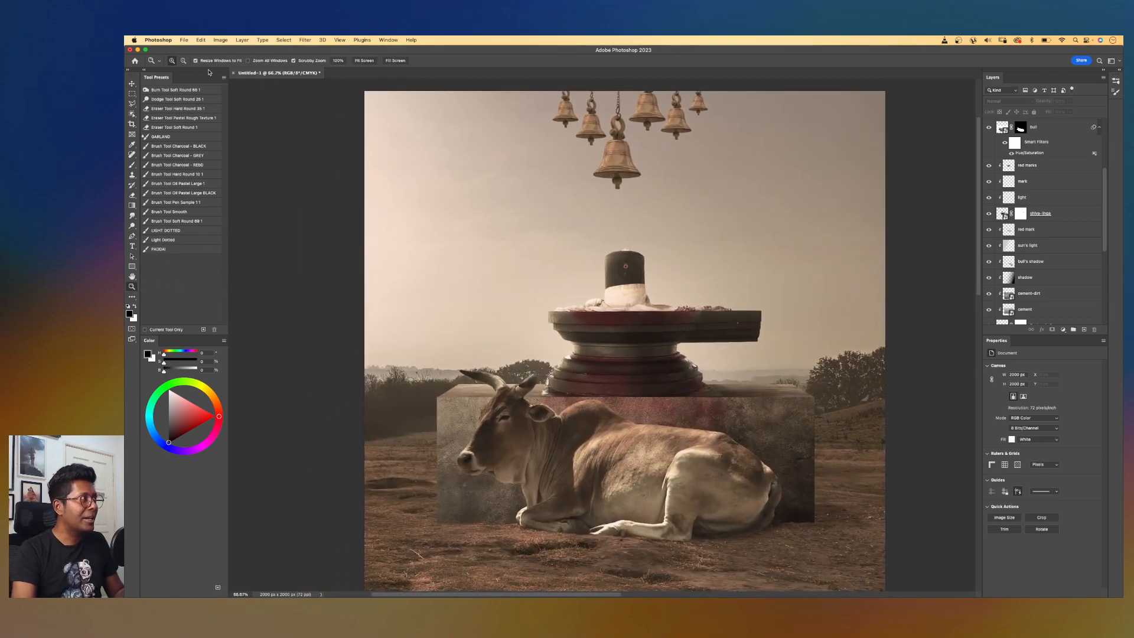
key("v")
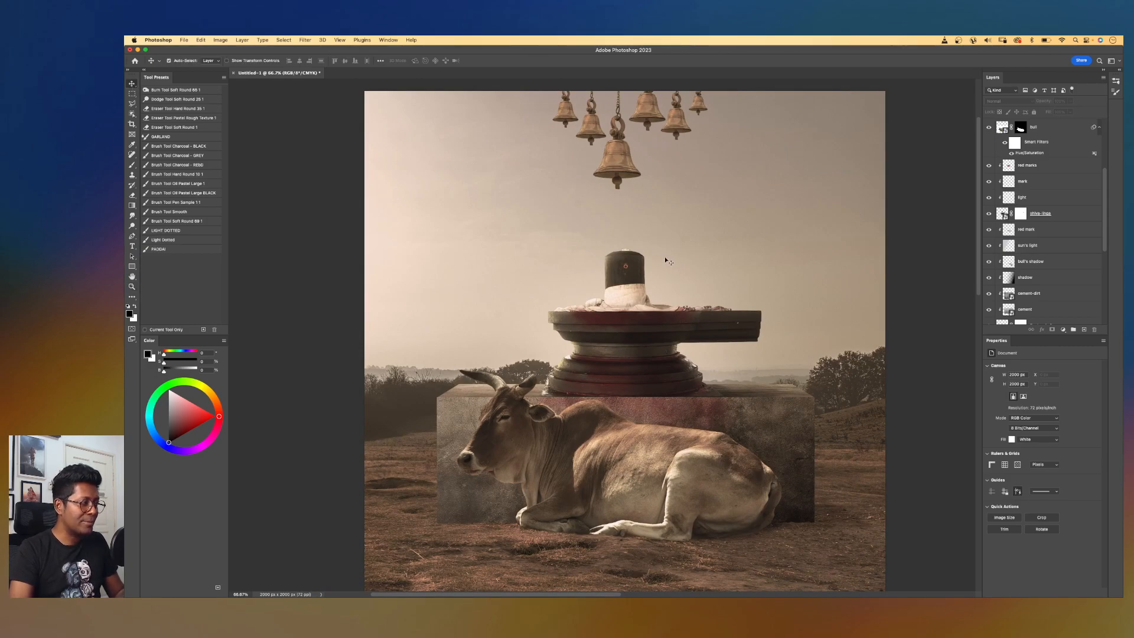
left_click_drag(785, 238, 779, 228)
key("f")
key("f")
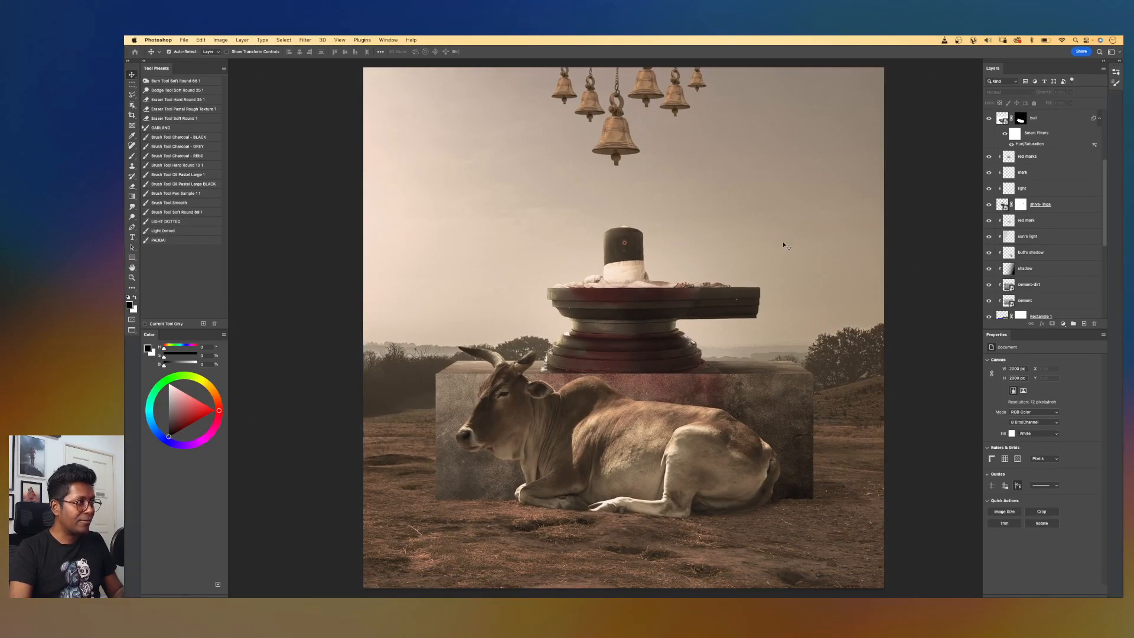
left_click_drag(778, 231, 781, 236)
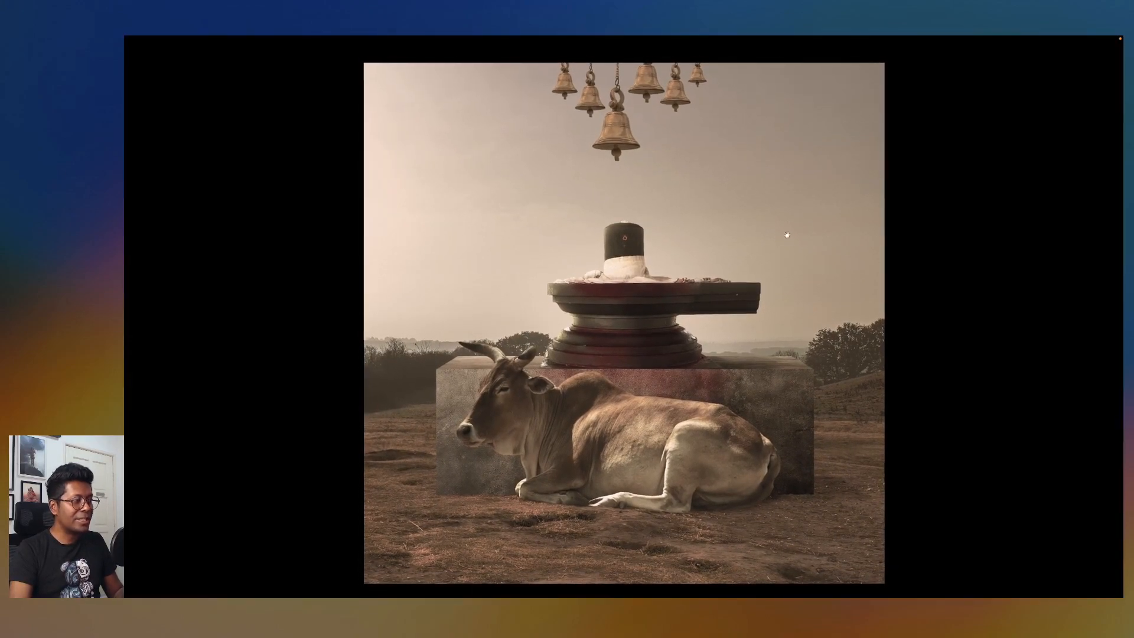